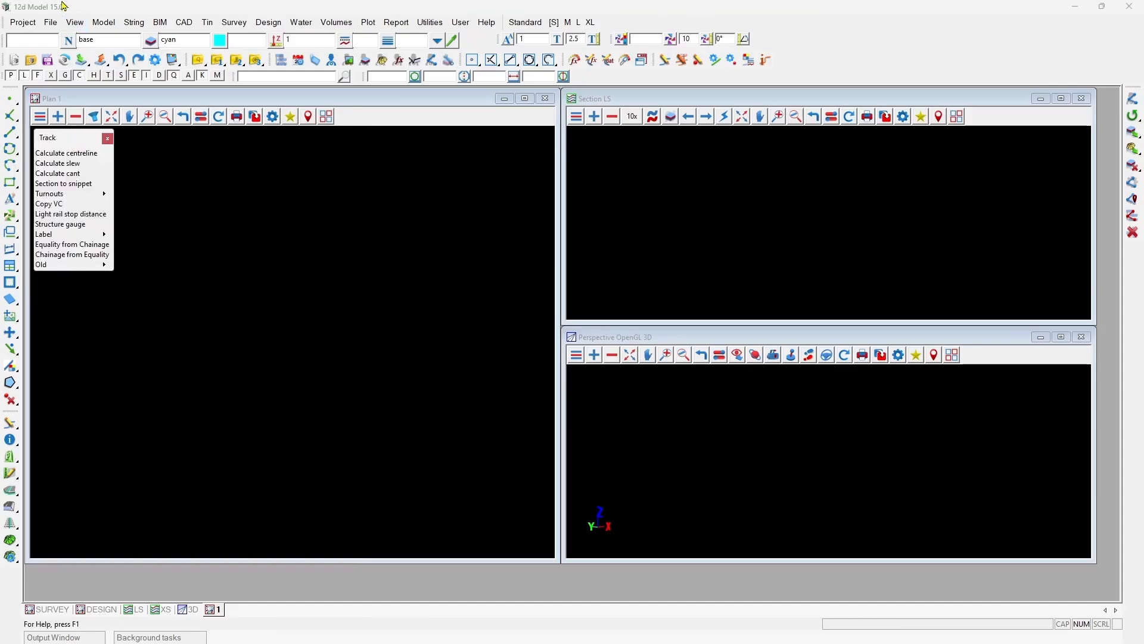
Step: Enable the Track toolbar and dock it with the other toolbars above the views
{"action": "left_click", "coordinate": [93, 92]}
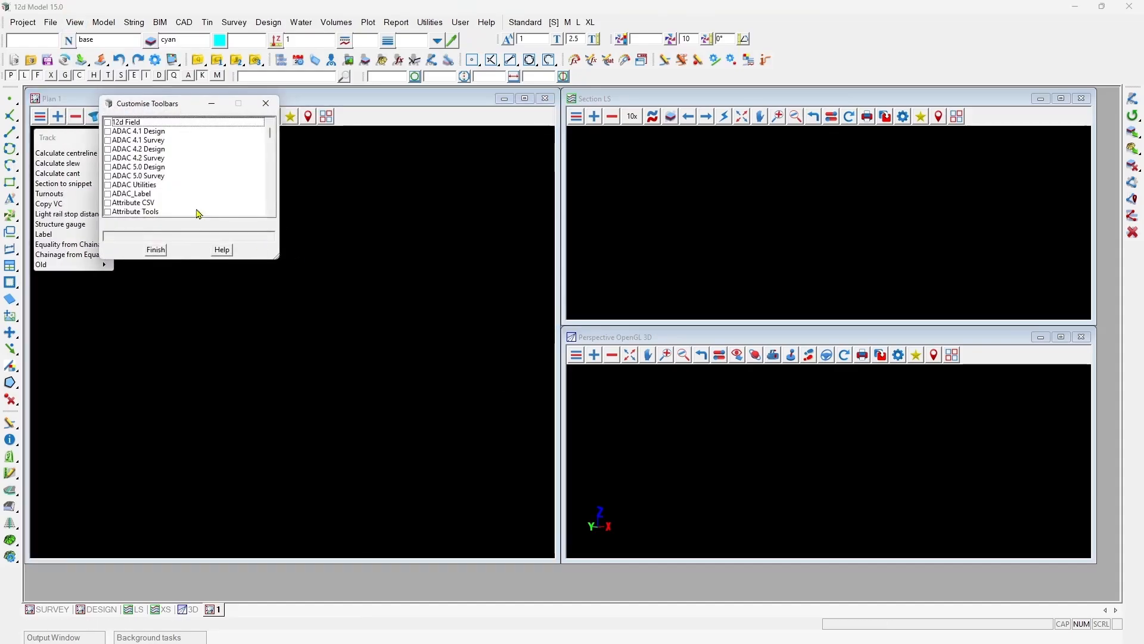
{"action": "key", "text": "u"}
{"action": "left_click", "coordinate": [110, 131]}
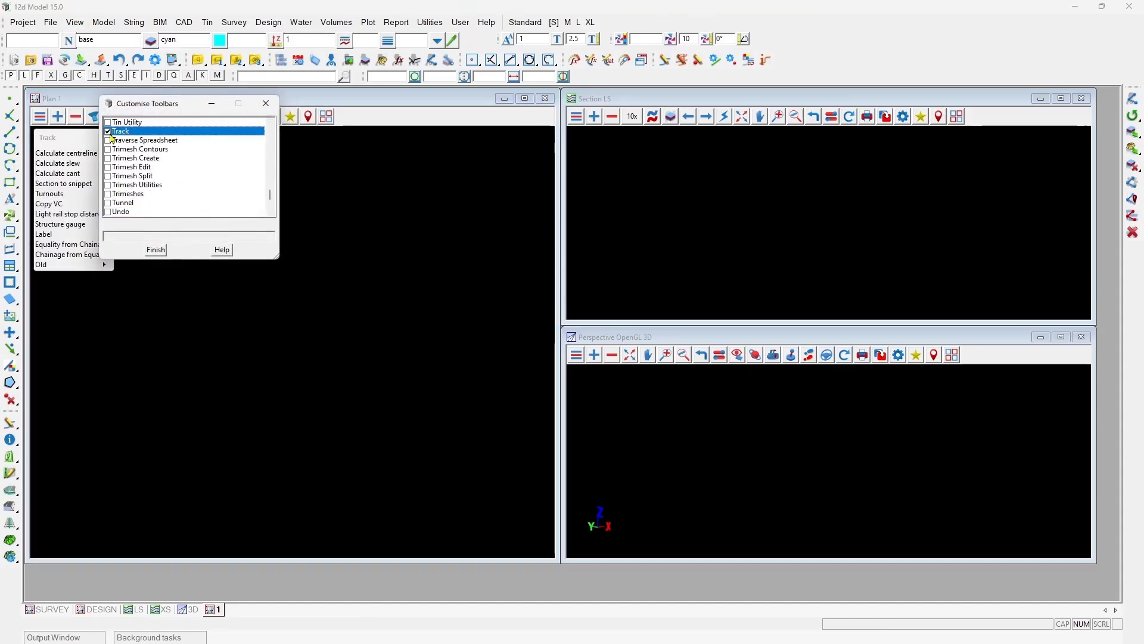
{"action": "left_click", "coordinate": [155, 250]}
{"action": "left_click_drag", "start_coordinate": [519, 286], "coordinate": [602, 79]}
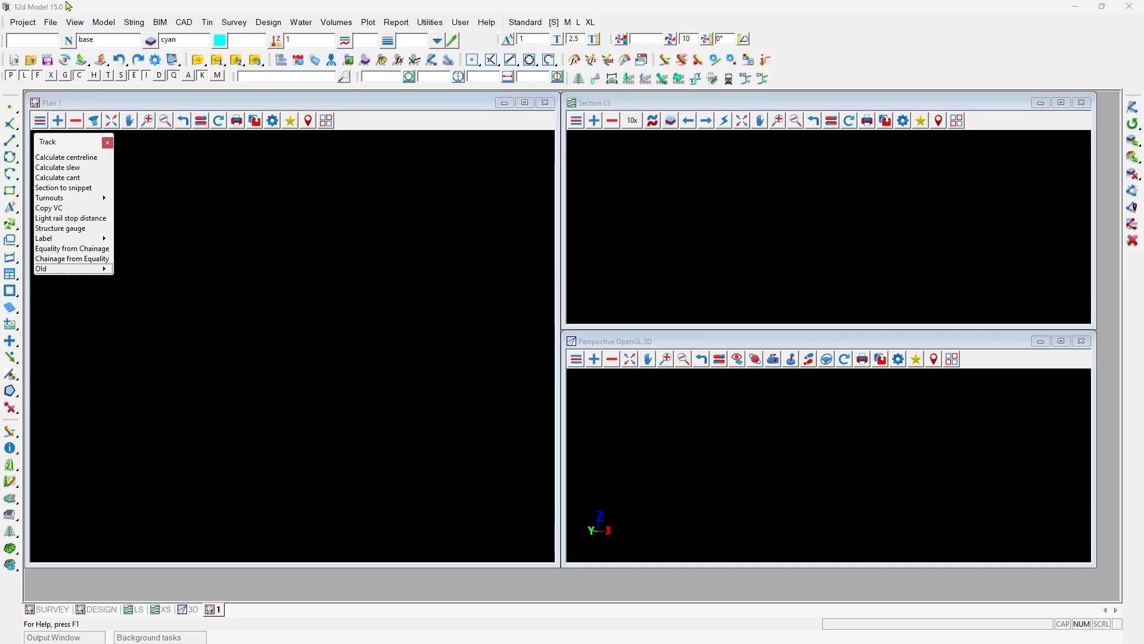
Step: Start a 12d data import and choose the library file SURVEY.12dxmlz as the file to read
{"action": "left_click", "coordinate": [53, 22]}
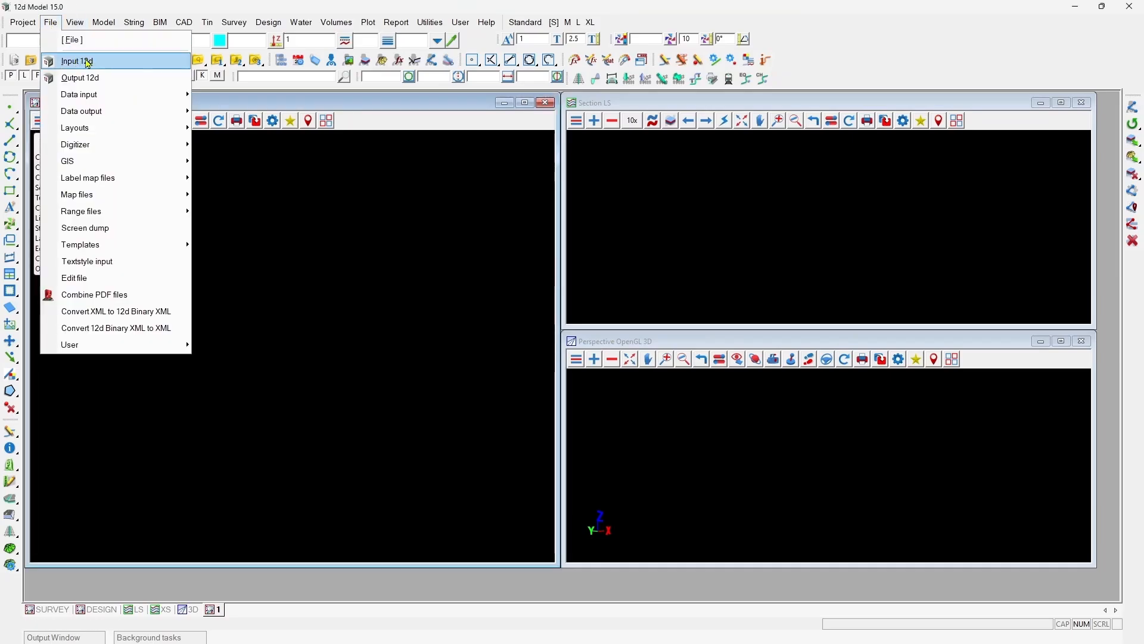
{"action": "left_click", "coordinate": [84, 60]}
{"action": "left_click_drag", "start_coordinate": [169, 63], "coordinate": [219, 154]}
{"action": "left_click", "coordinate": [326, 194]}
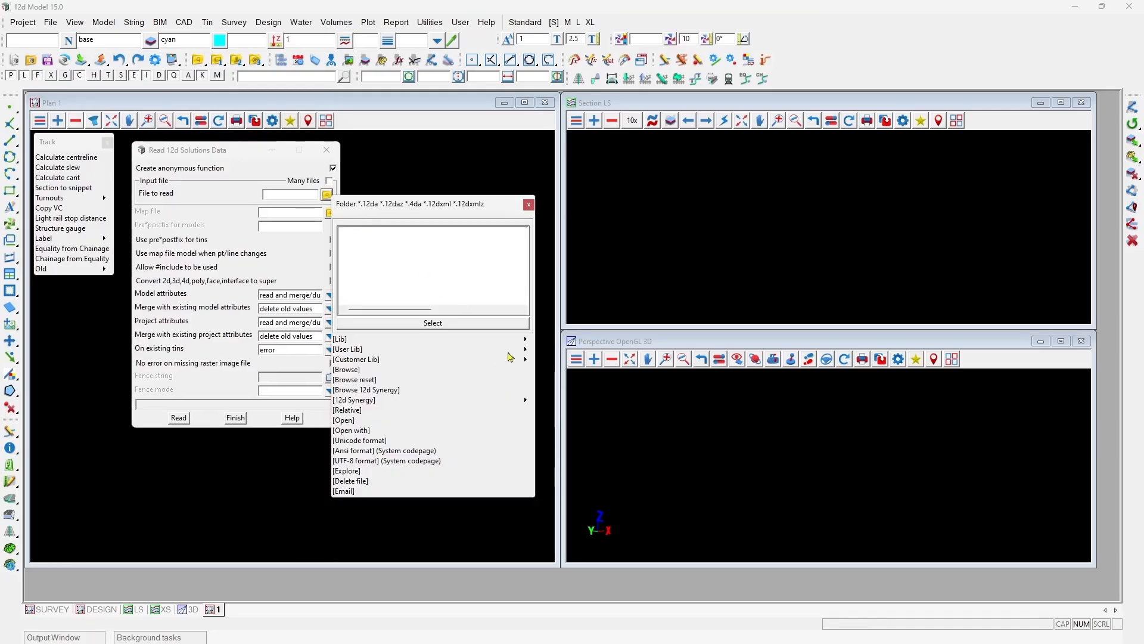
{"action": "mouse_move", "coordinate": [518, 359]}
{"action": "left_click", "coordinate": [577, 391]}
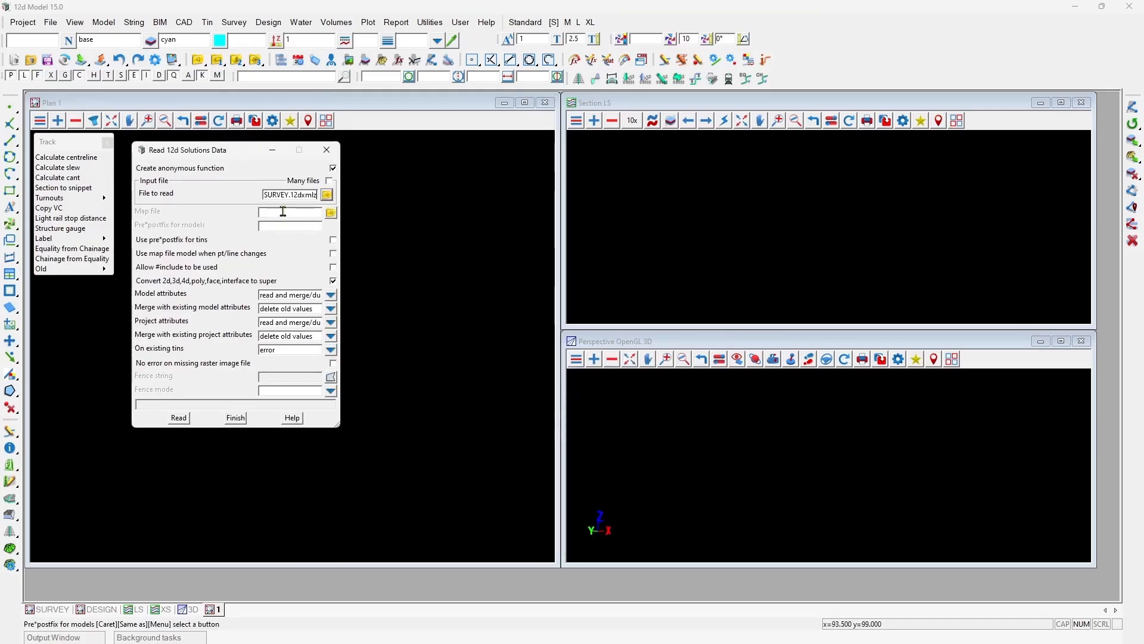
Step: Assign 01-SURVEY.mapfile as the map file and read the survey data into the project
{"action": "left_click", "coordinate": [330, 213]}
{"action": "mouse_move", "coordinate": [440, 383]}
{"action": "left_click", "coordinate": [487, 415]}
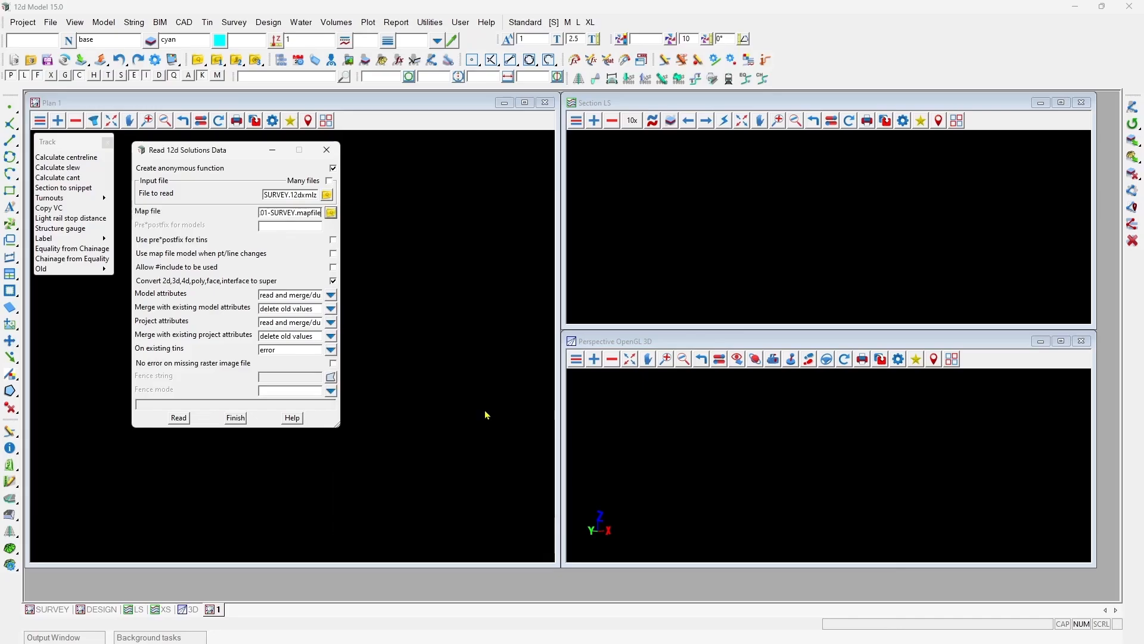
{"action": "left_click", "coordinate": [234, 417]}
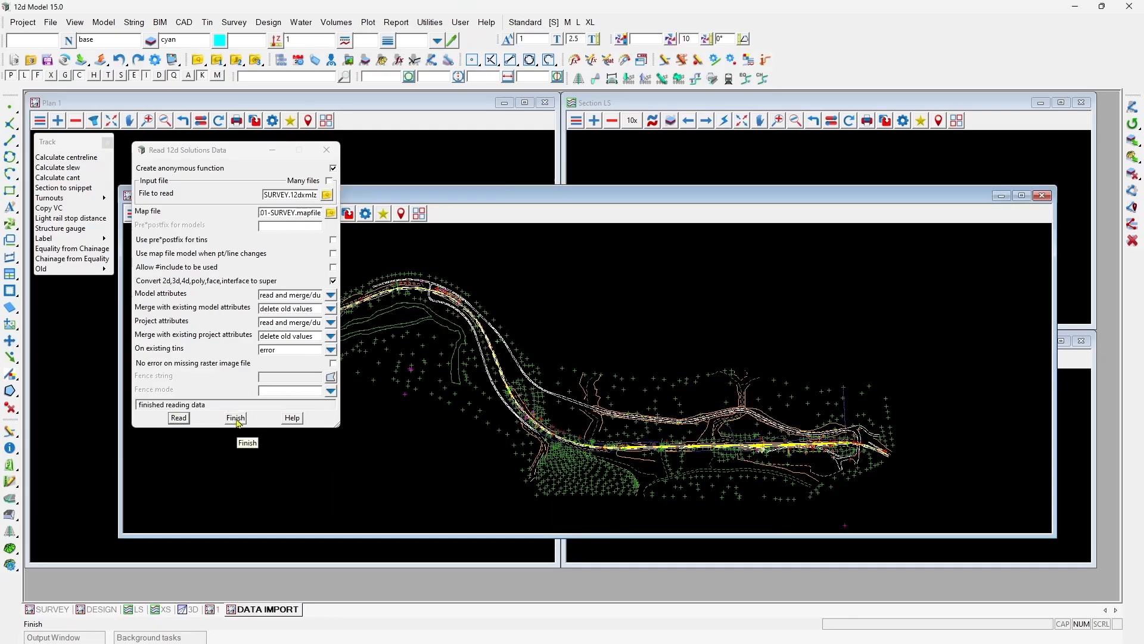
Step: Start a Calculate Centreline function with the Rail default settings and name it CalcCL/ML
{"action": "scroll", "coordinate": [309, 316], "scroll_direction": "up", "scroll_amount": 5}
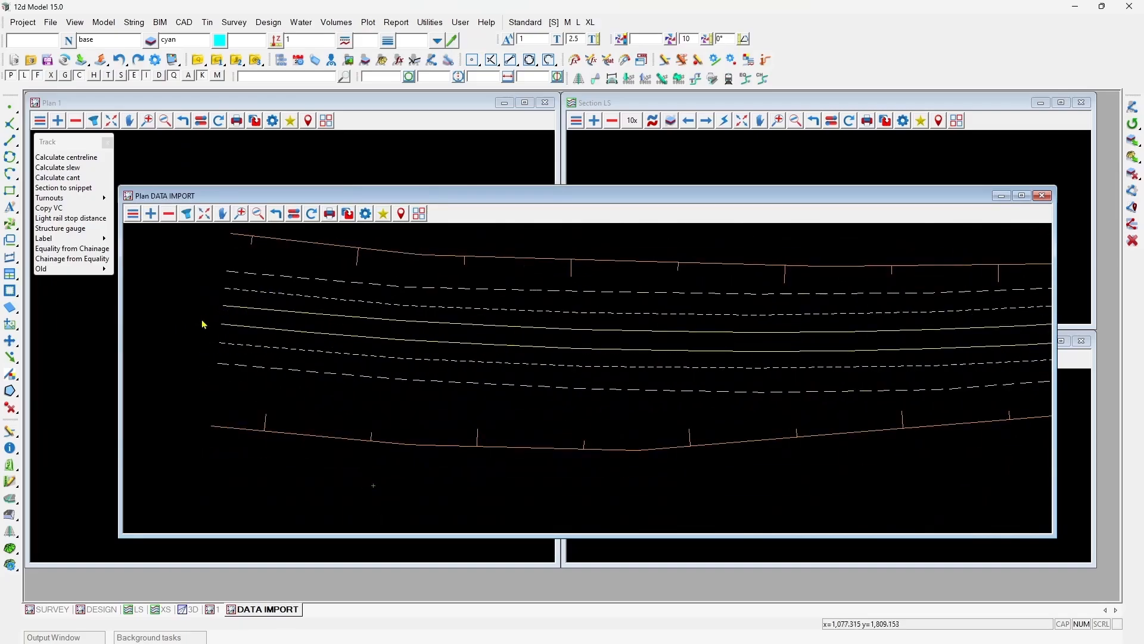
{"action": "scroll", "coordinate": [220, 314], "scroll_direction": "up", "scroll_amount": 1}
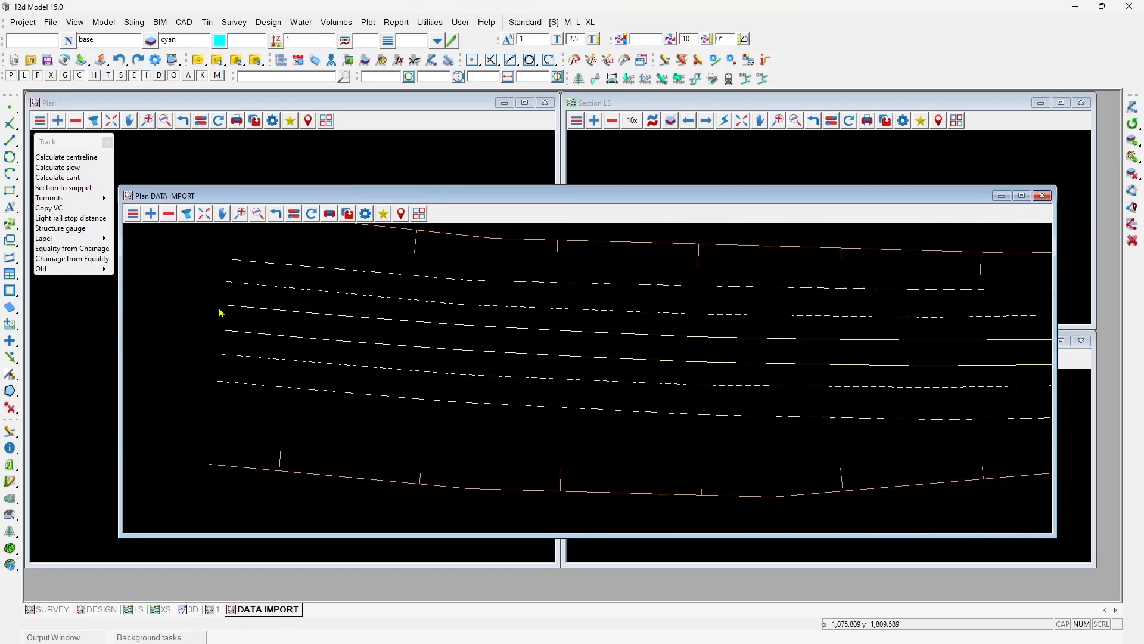
{"action": "left_click", "coordinate": [68, 159]}
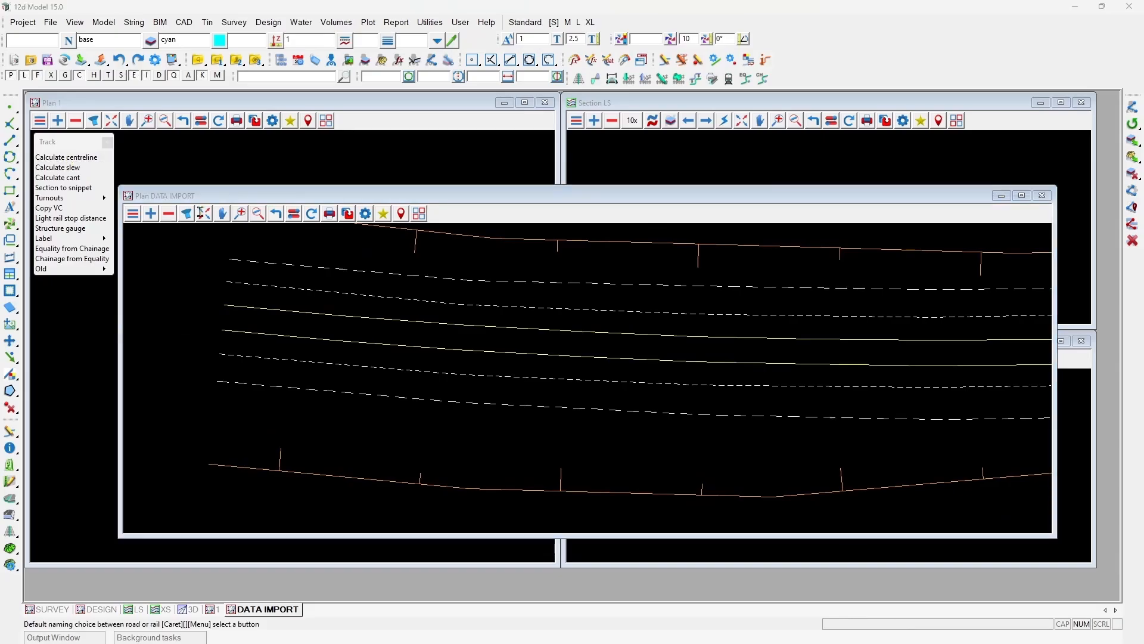
{"action": "left_click_drag", "start_coordinate": [162, 167], "coordinate": [208, 149]}
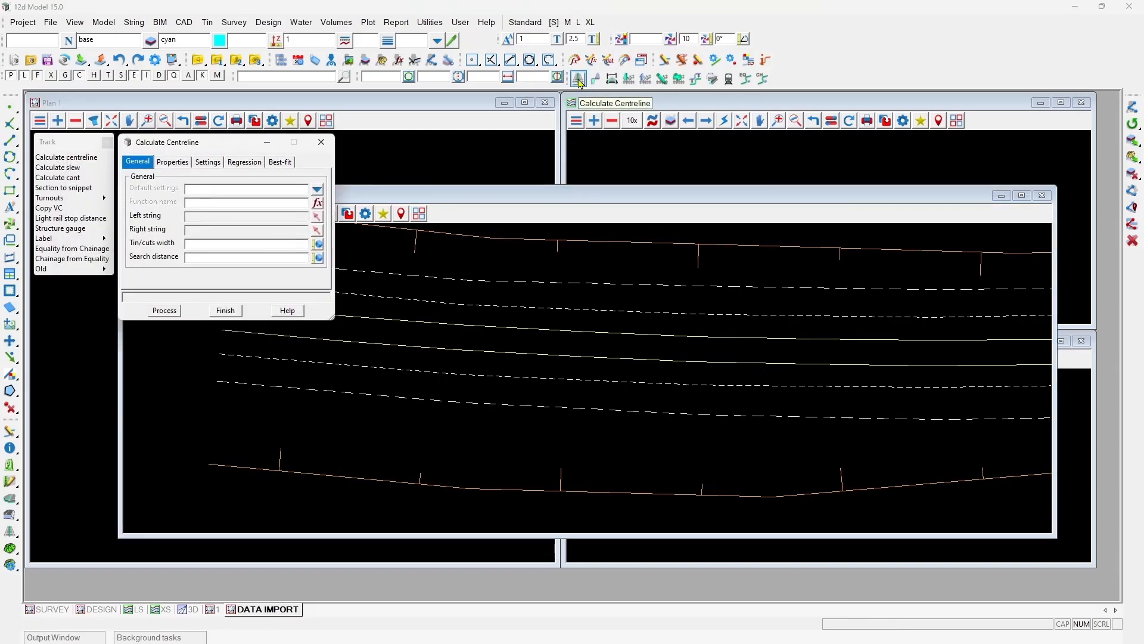
{"action": "left_click", "coordinate": [318, 190]}
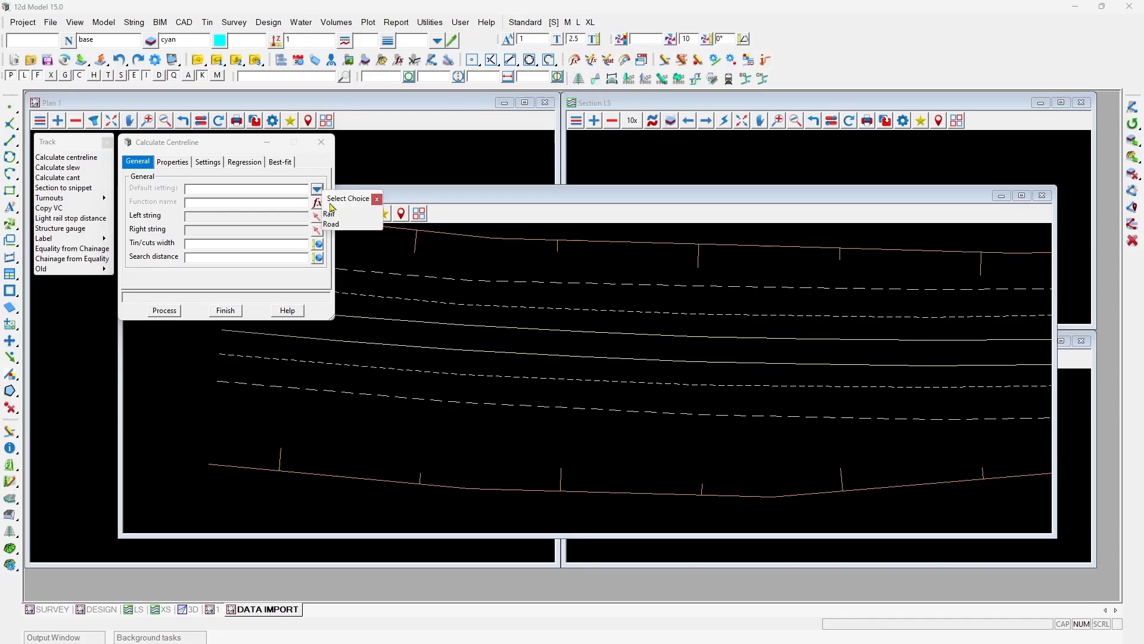
{"action": "left_click", "coordinate": [330, 214]}
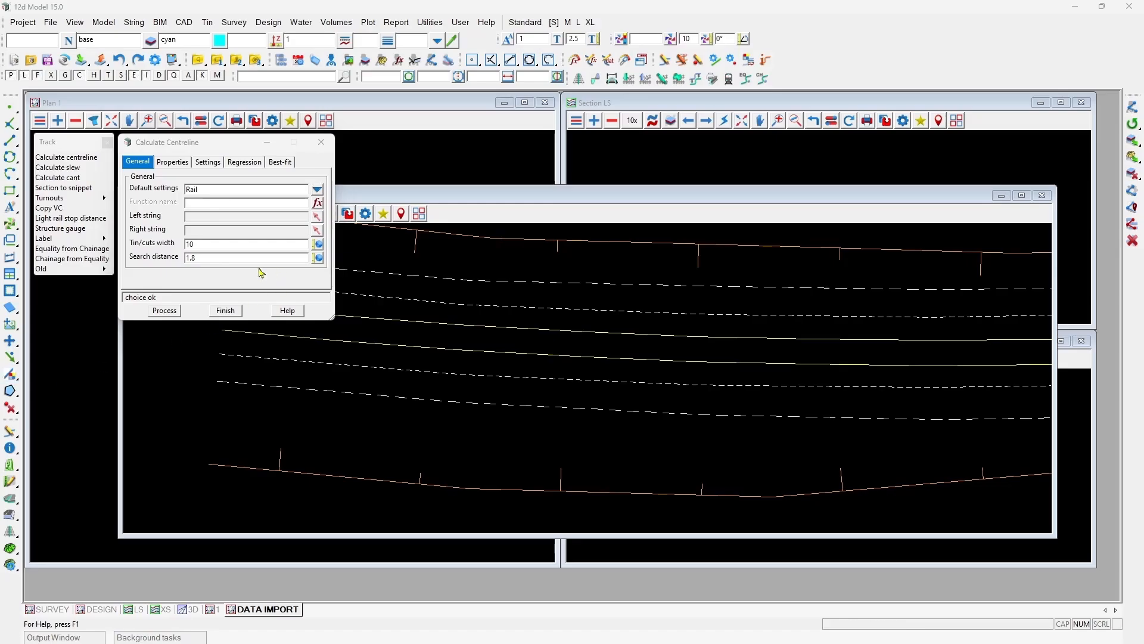
{"action": "left_click", "coordinate": [199, 203]}
{"action": "type", "text": "CalcCL/ML"}
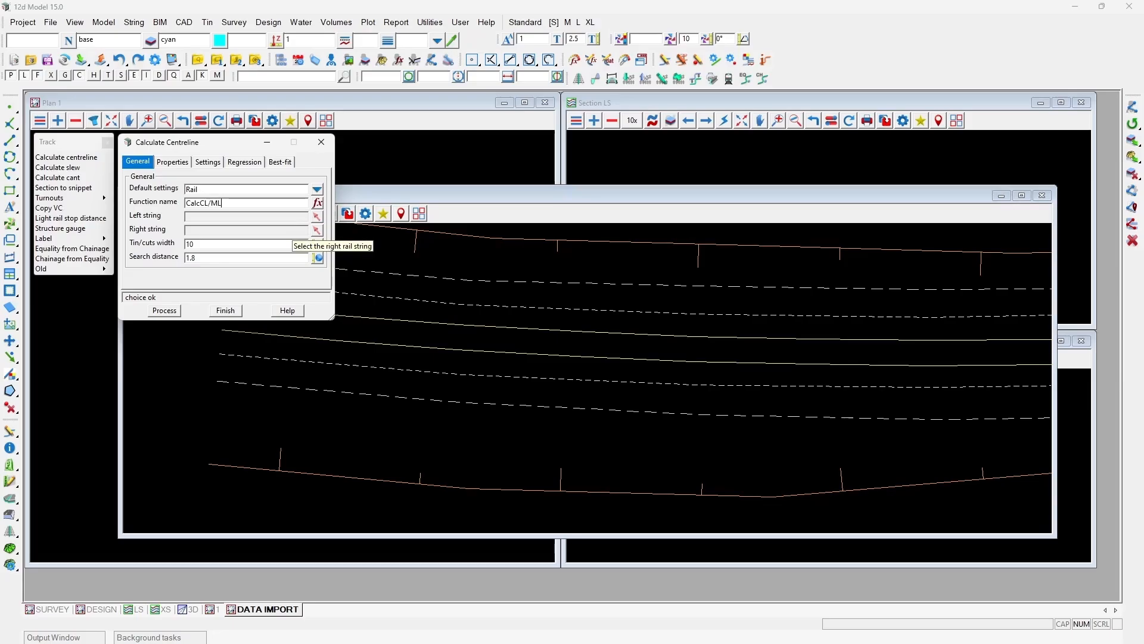
Step: Pick the two main line rails as the strings, RW R ML LEFT as left and RW R ML RIGHT as right
{"action": "left_click", "coordinate": [319, 217]}
{"action": "left_click", "coordinate": [280, 309]}
{"action": "middle_click", "coordinate": [281, 311]}
{"action": "left_click", "coordinate": [318, 231]}
{"action": "left_click", "coordinate": [283, 335]}
{"action": "middle_click", "coordinate": [283, 335]}
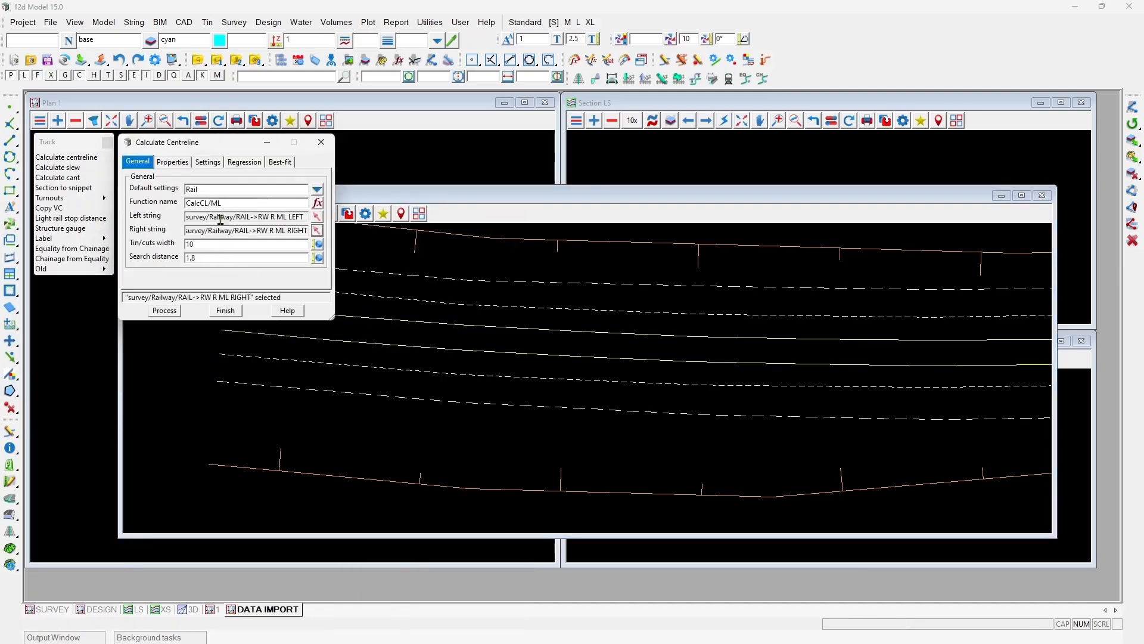
Step: Enlarge the centreline output properties table and clear the Active setting for all its rows
{"action": "left_click", "coordinate": [173, 162]}
{"action": "left_click_drag", "start_coordinate": [336, 288], "coordinate": [683, 243]}
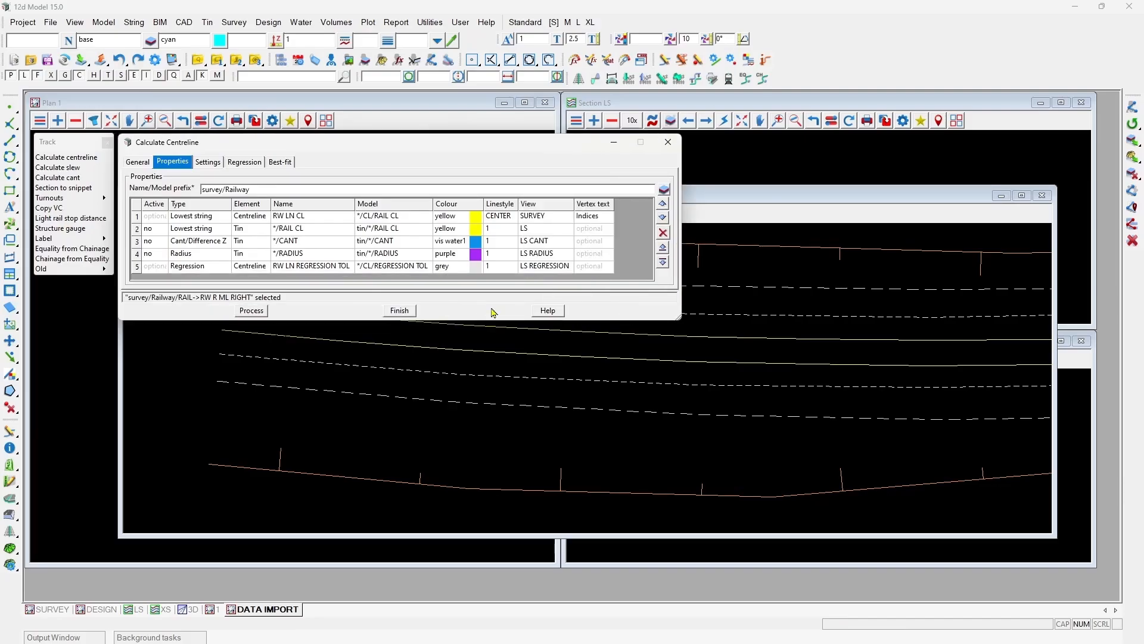
{"action": "left_click_drag", "start_coordinate": [459, 321], "coordinate": [453, 389]}
{"action": "left_click", "coordinate": [154, 204]}
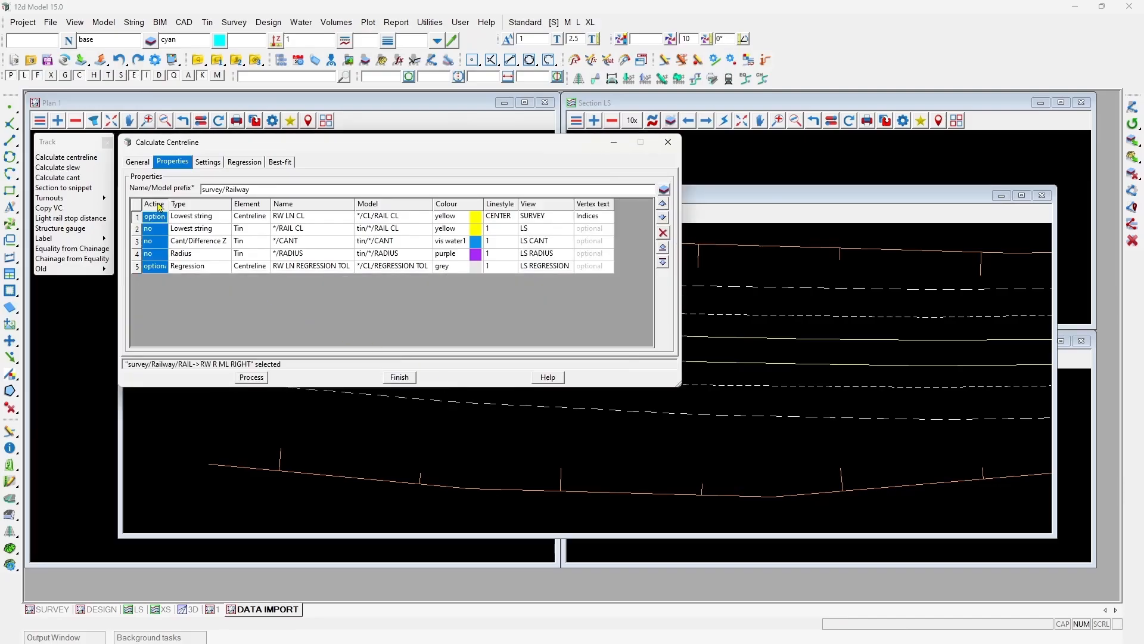
{"action": "right_click", "coordinate": [156, 205]}
{"action": "left_click", "coordinate": [170, 237]}
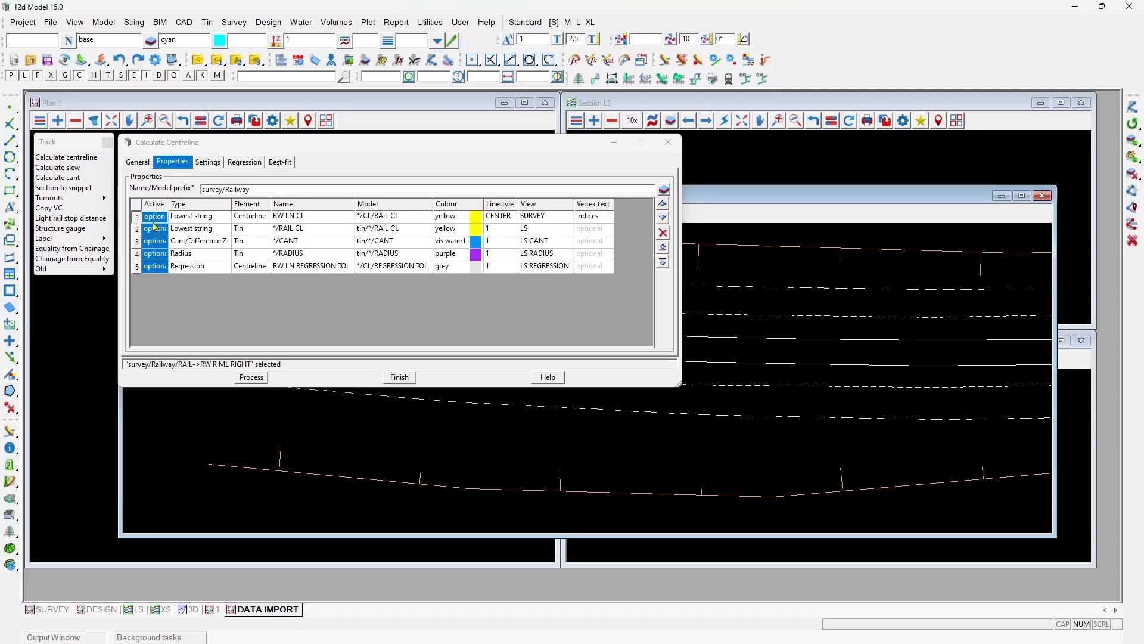
Step: Add a Regression spiral output row with Centreline as its element and process the centreline calculation
{"action": "left_click", "coordinate": [181, 268]}
{"action": "left_click", "coordinate": [664, 263]}
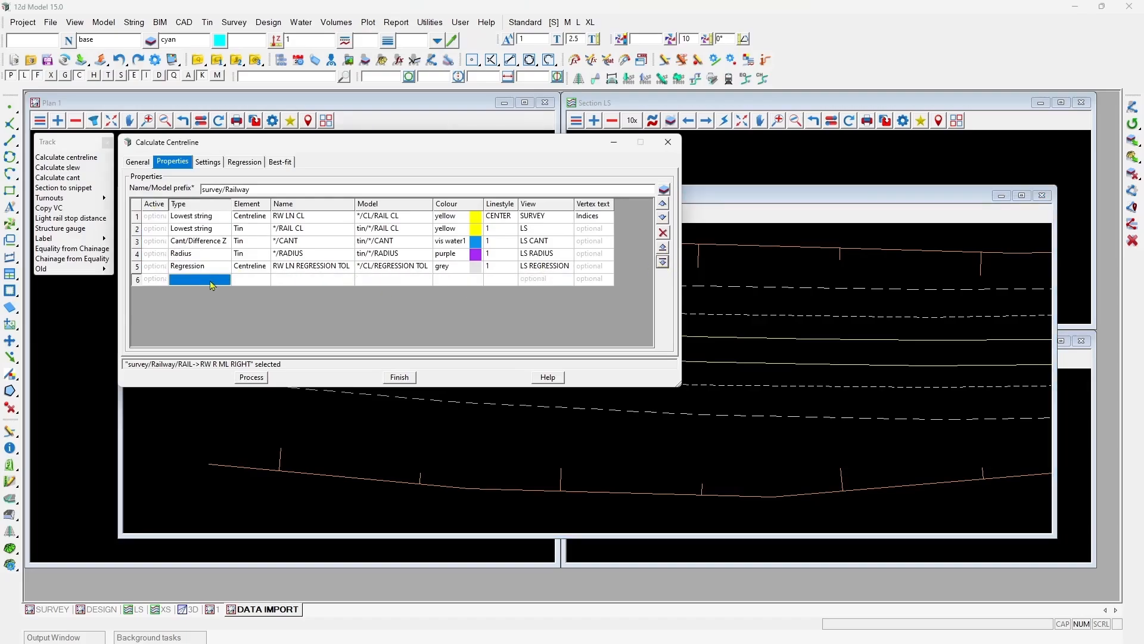
{"action": "left_click", "coordinate": [209, 280]}
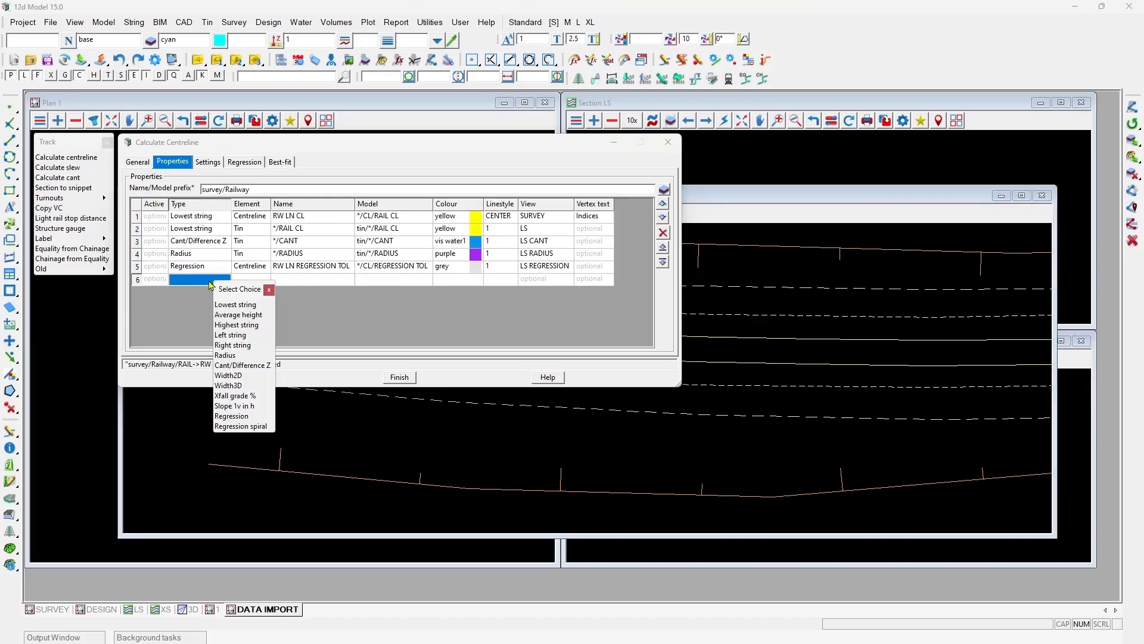
{"action": "left_click", "coordinate": [257, 426]}
{"action": "left_click", "coordinate": [253, 279]}
{"action": "left_click", "coordinate": [266, 301]}
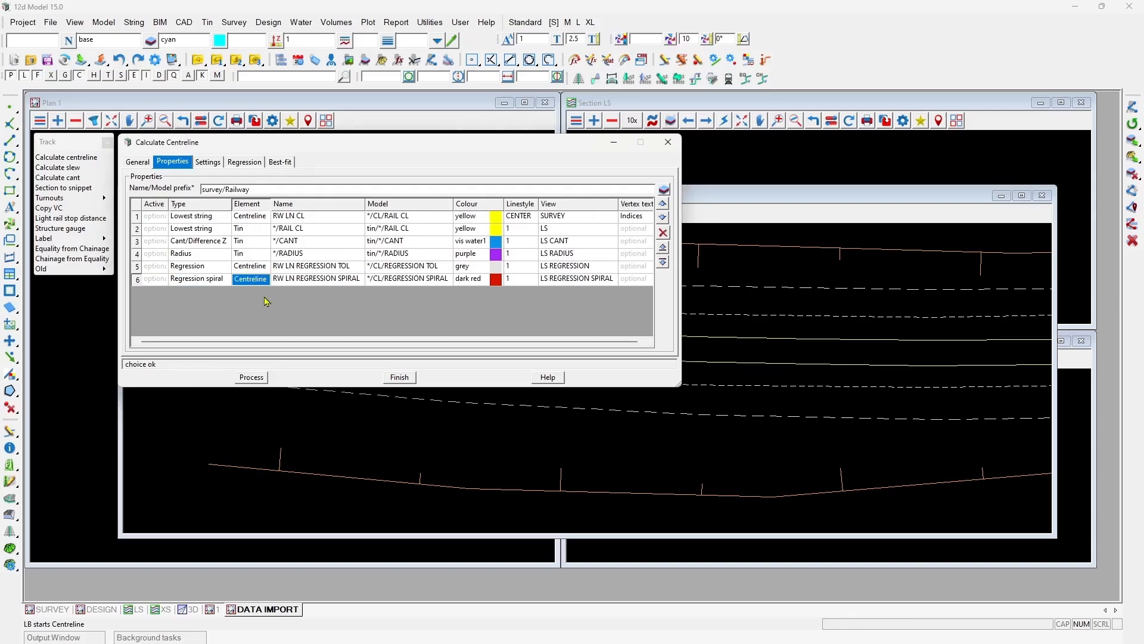
{"action": "left_click_drag", "start_coordinate": [684, 262], "coordinate": [706, 261]}
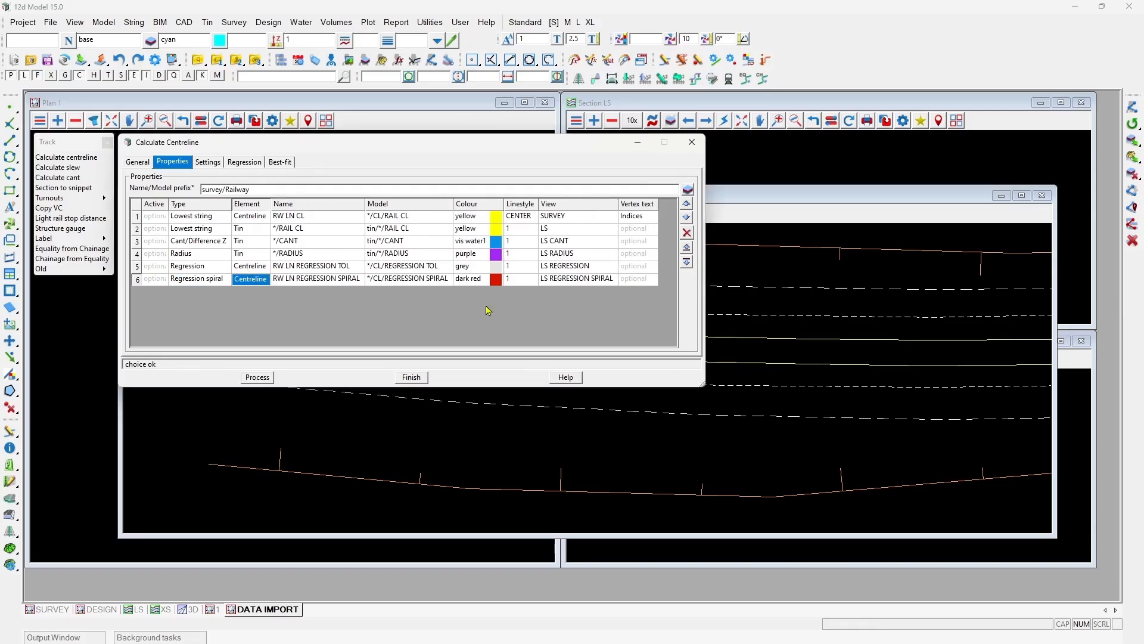
{"action": "left_click", "coordinate": [256, 378]}
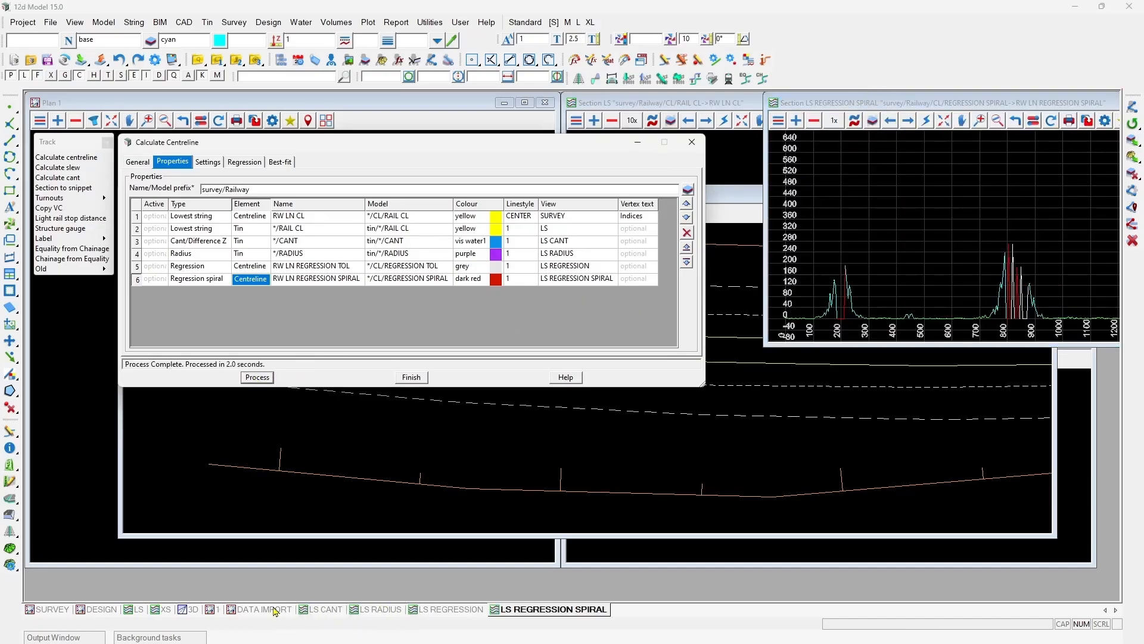
Step: Place the LS CANT section view in the lower-left quarter of the workspace and fit its cant graph
{"action": "left_click", "coordinate": [326, 609]}
{"action": "left_click_drag", "start_coordinate": [1065, 108], "coordinate": [767, 121]}
{"action": "left_click", "coordinate": [856, 133]}
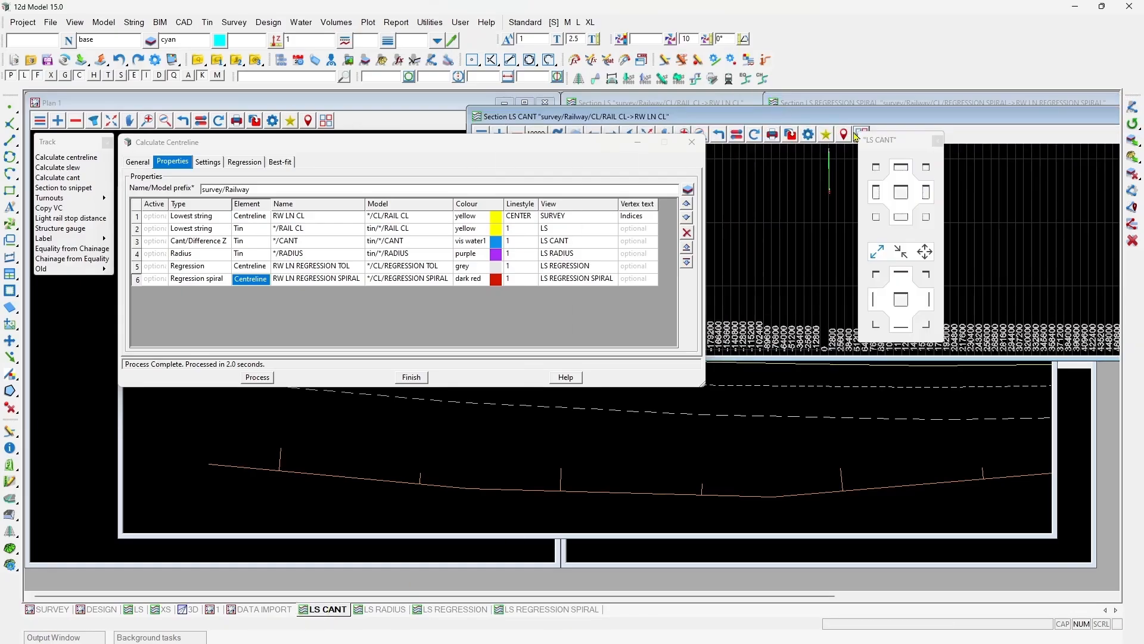
{"action": "left_click", "coordinate": [874, 218]}
{"action": "scroll", "coordinate": [318, 516], "scroll_direction": "up", "scroll_amount": 12}
{"action": "scroll", "coordinate": [359, 514], "scroll_direction": "up", "scroll_amount": 3}
{"action": "scroll", "coordinate": [251, 477], "scroll_direction": "up", "scroll_amount": 2}
{"action": "scroll", "coordinate": [226, 454], "scroll_direction": "down", "scroll_amount": 1}
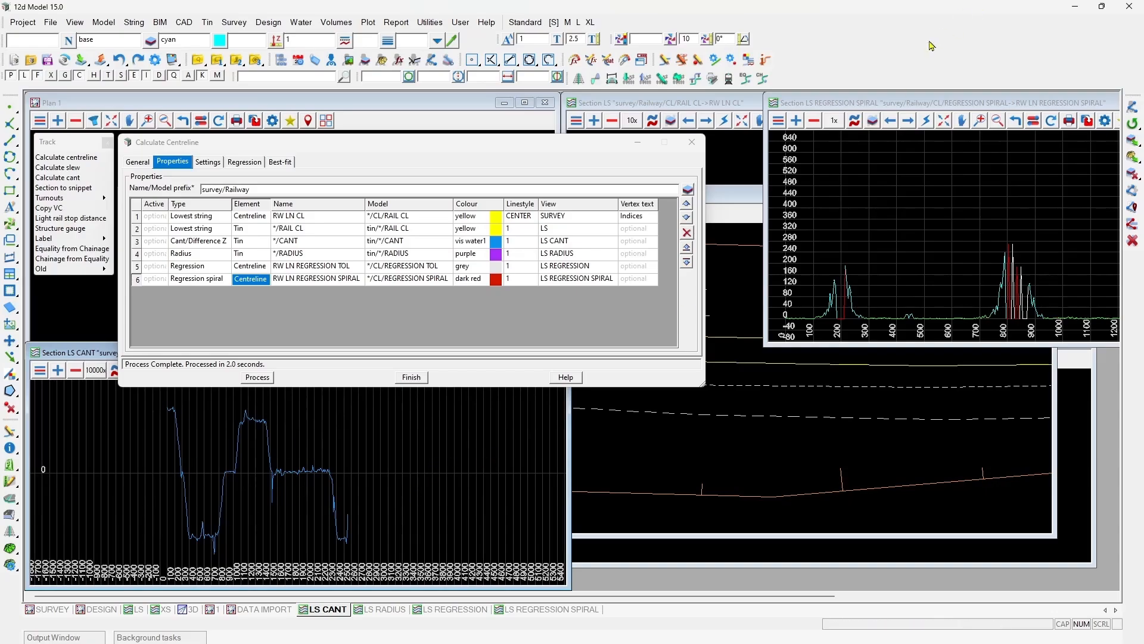
Step: Place the LS RADIUS section view in the lower-left quarter of the workspace and fit its radius graph
{"action": "left_click", "coordinate": [385, 610]}
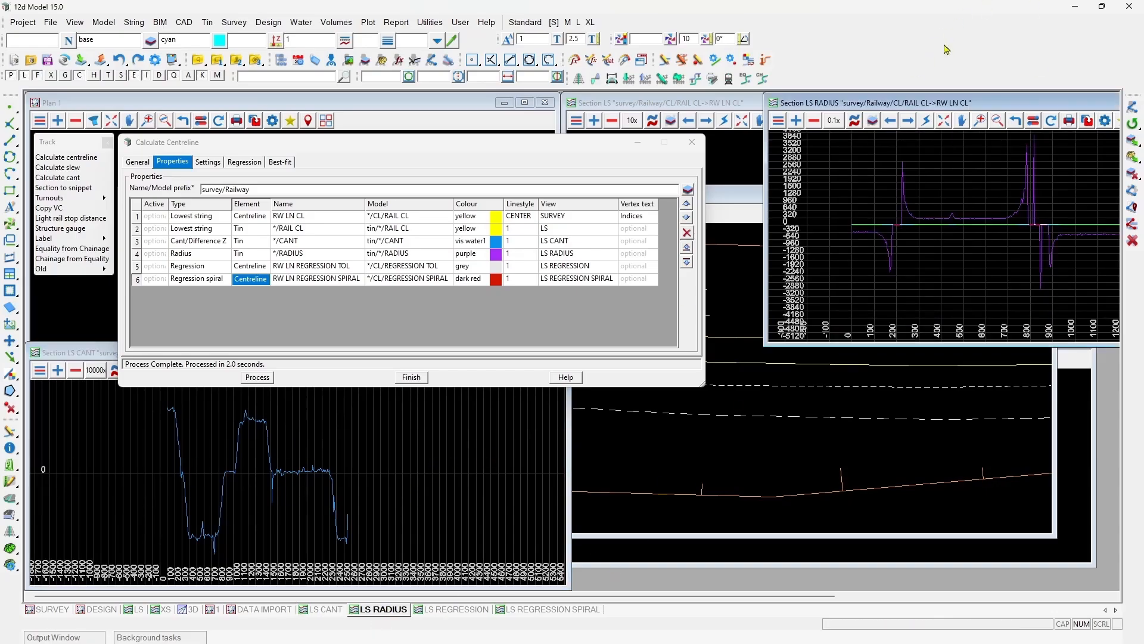
{"action": "left_click_drag", "start_coordinate": [954, 109], "coordinate": [745, 123]}
{"action": "left_click", "coordinate": [950, 134]}
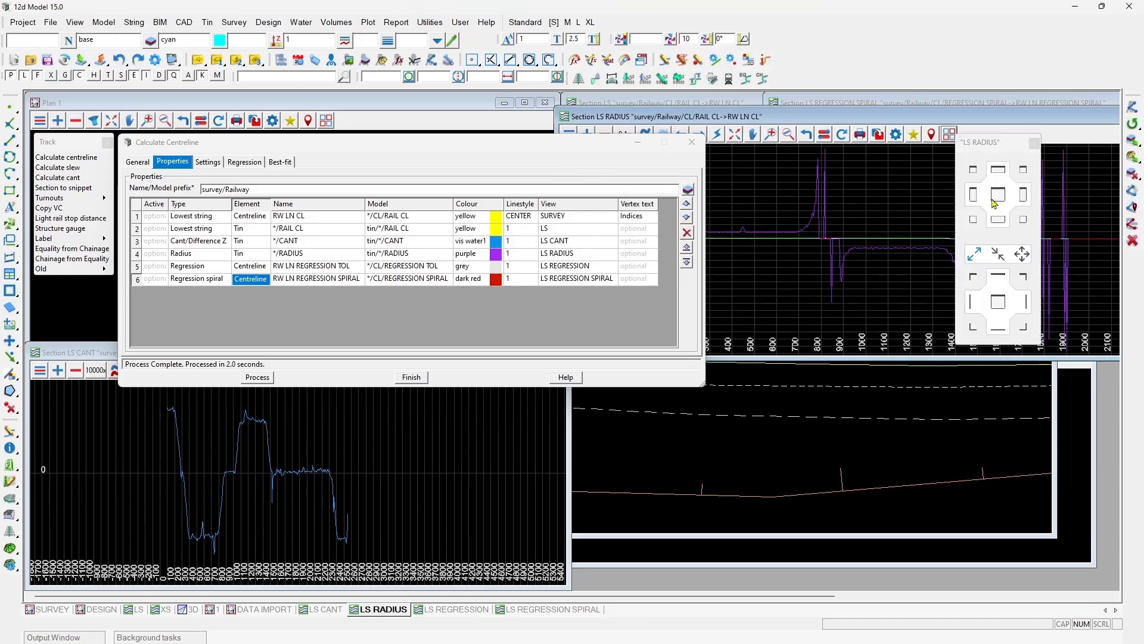
{"action": "left_click", "coordinate": [973, 220]}
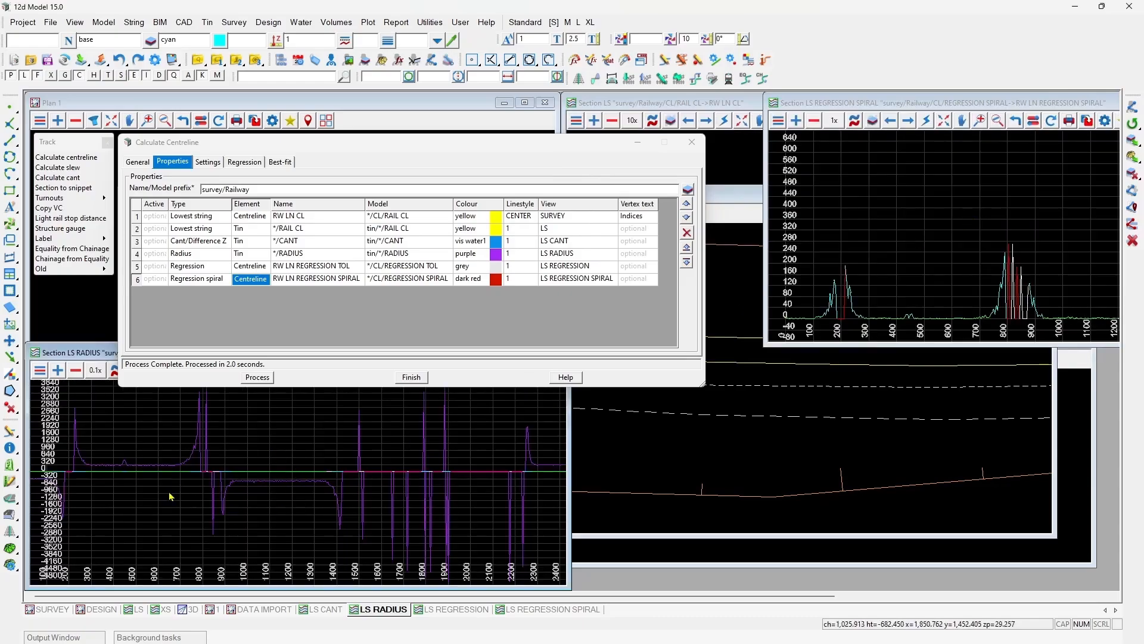
{"action": "left_click_drag", "start_coordinate": [228, 144], "coordinate": [232, 105]}
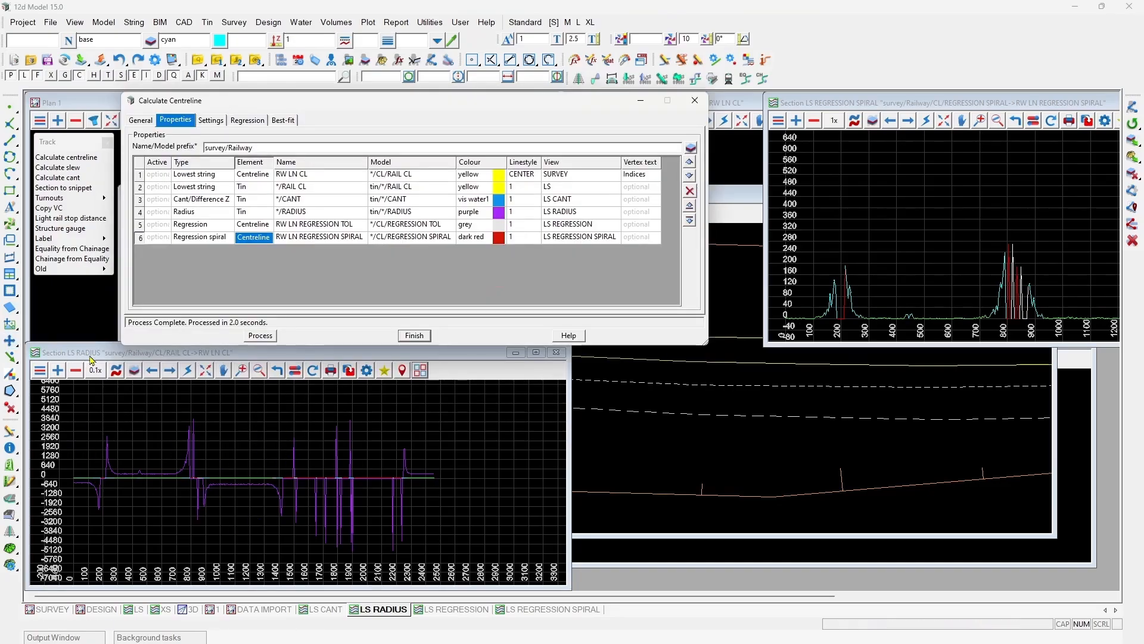
{"action": "scroll", "coordinate": [173, 494], "scroll_direction": "up", "scroll_amount": 1}
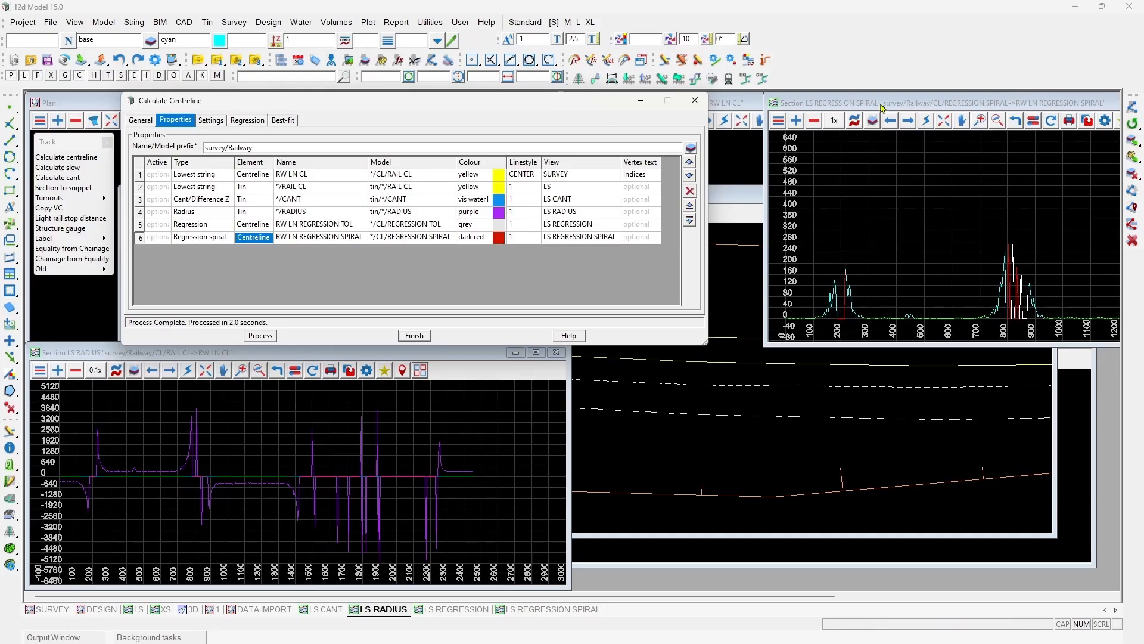
Step: Place the LS REGRESSION section view in the lower-right quarter of the workspace
{"action": "left_click", "coordinate": [451, 609]}
{"action": "left_click_drag", "start_coordinate": [920, 108], "coordinate": [778, 107]}
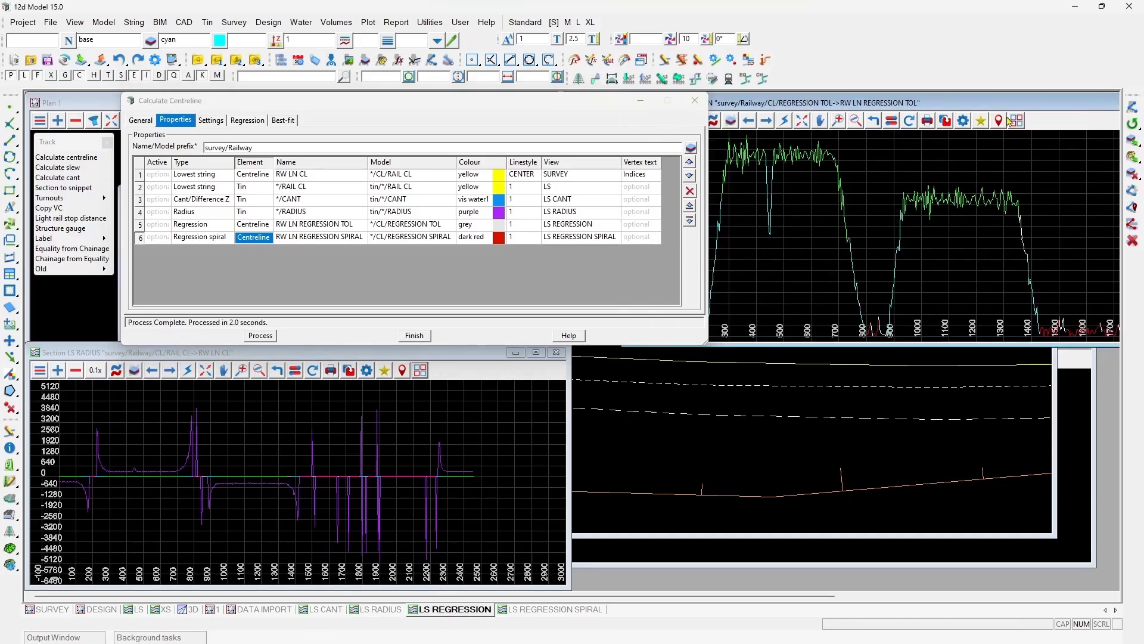
{"action": "left_click", "coordinate": [1018, 121]}
{"action": "left_click", "coordinate": [1093, 205]}
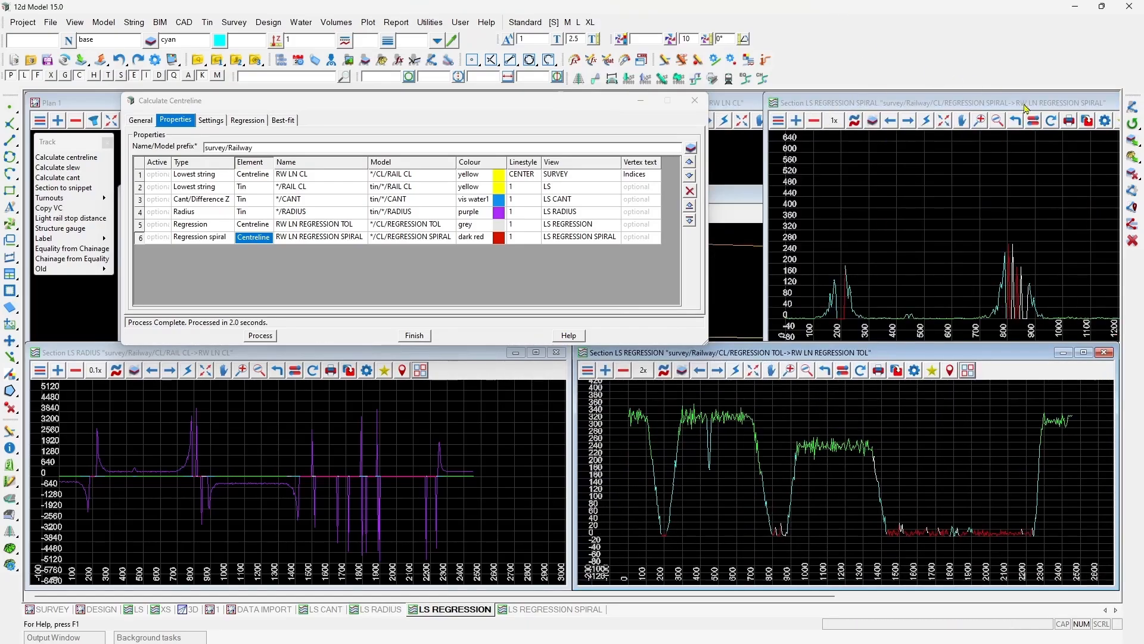
Step: Place the LS REGRESSION SPIRAL section view in the upper-right quarter of the workspace
{"action": "left_click_drag", "start_coordinate": [1025, 102], "coordinate": [892, 109]}
{"action": "left_click", "coordinate": [998, 127]}
{"action": "left_click", "coordinate": [1069, 163]}
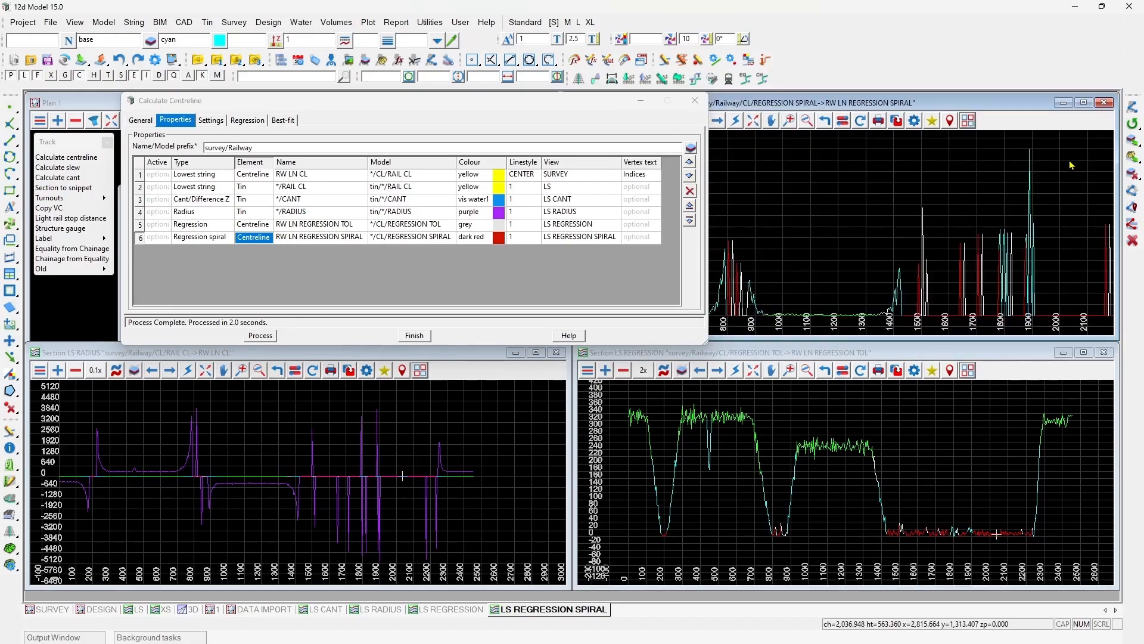
Step: Show the regression settings of the centreline calculation, then shrink the dialog and move it clear of the regression spiral graph
{"action": "left_click", "coordinate": [247, 120]}
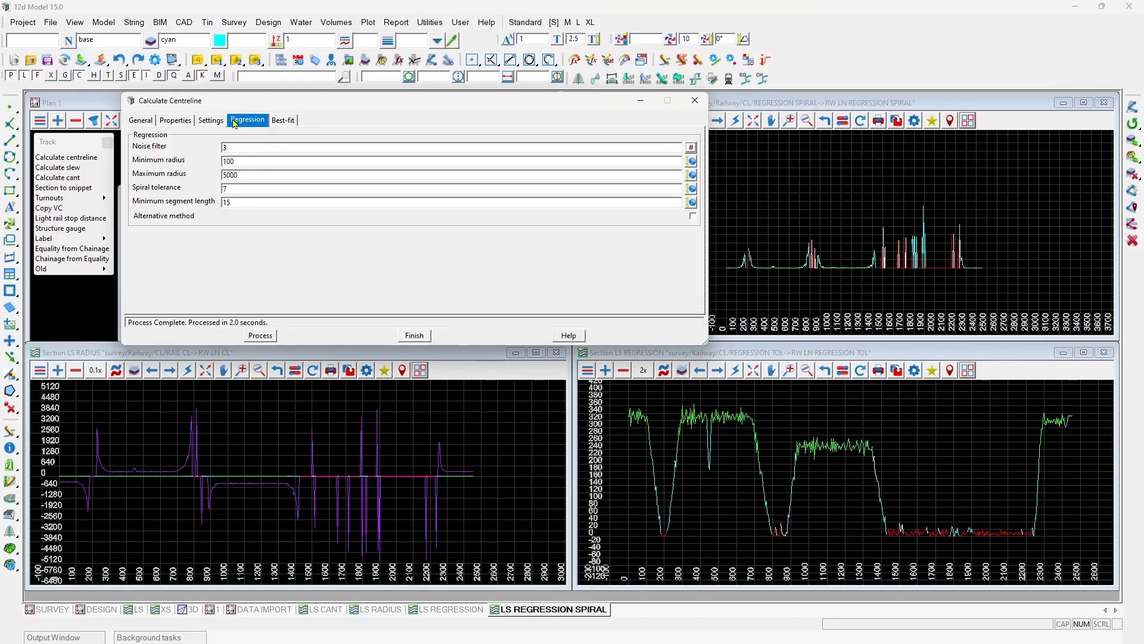
{"action": "left_click_drag", "start_coordinate": [707, 344], "coordinate": [337, 277]}
{"action": "left_click_drag", "start_coordinate": [237, 106], "coordinate": [453, 138]}
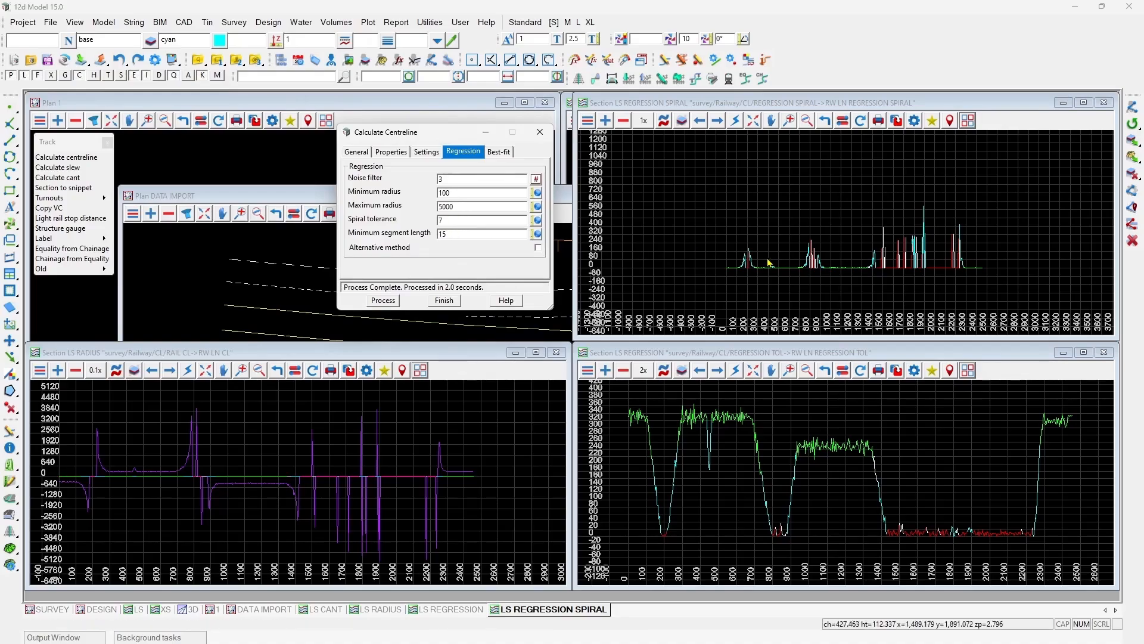
Step: Set the regression noise filter to 1 and reprocess the centreline
{"action": "scroll", "coordinate": [746, 273], "scroll_direction": "up", "scroll_amount": 3}
{"action": "scroll", "coordinate": [746, 273], "scroll_direction": "up", "scroll_amount": 3}
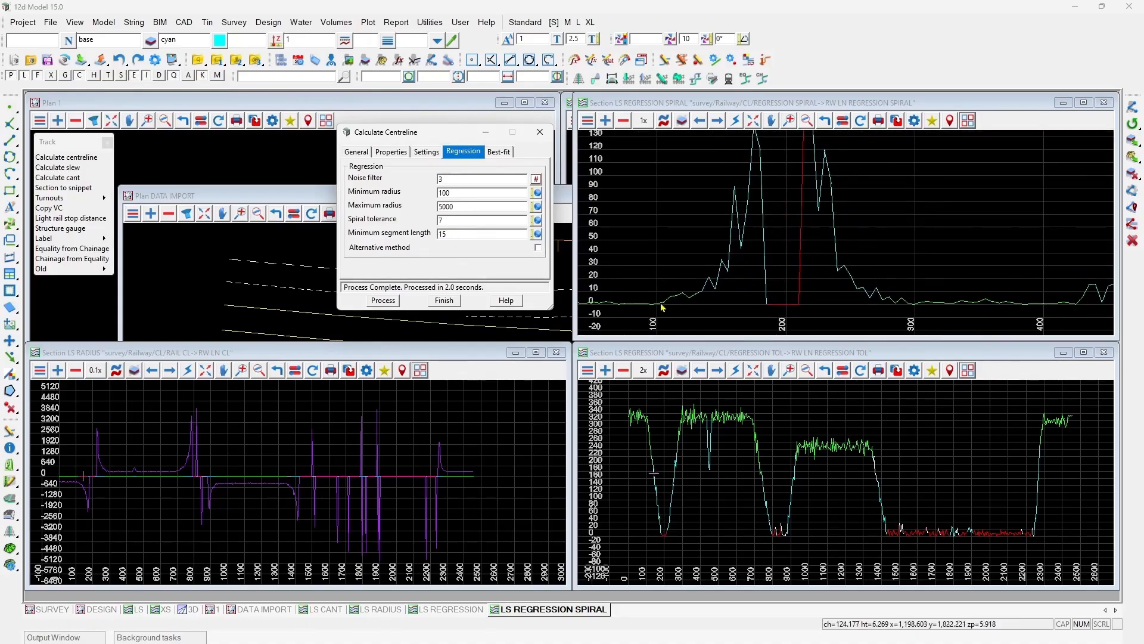
{"action": "left_click", "coordinate": [686, 104]}
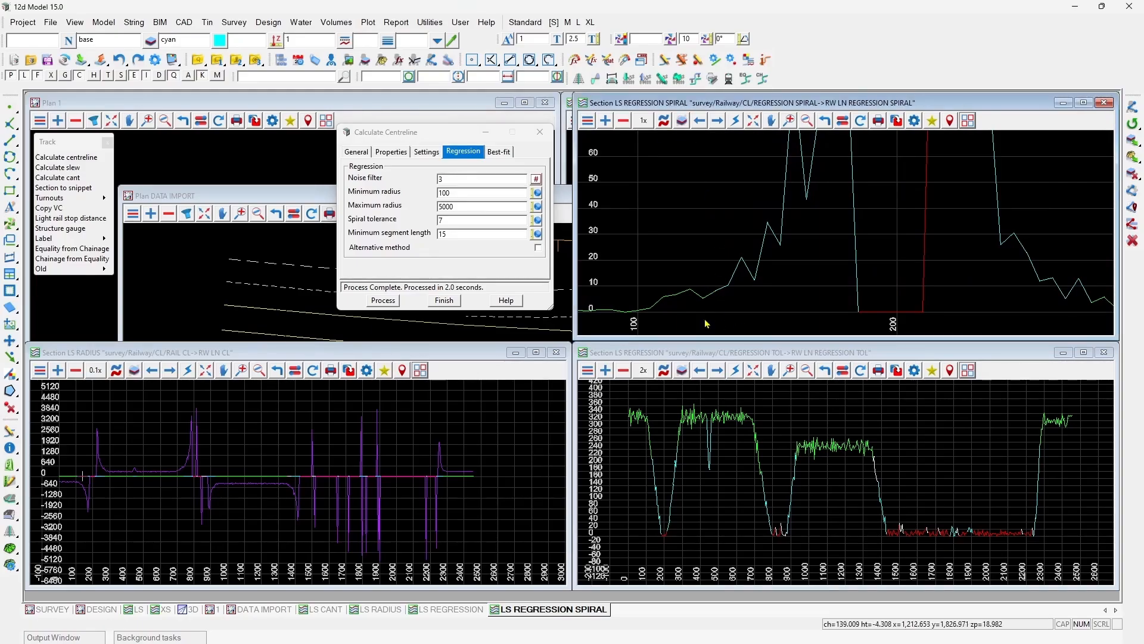
{"action": "scroll", "coordinate": [709, 298], "scroll_direction": "down", "scroll_amount": 2}
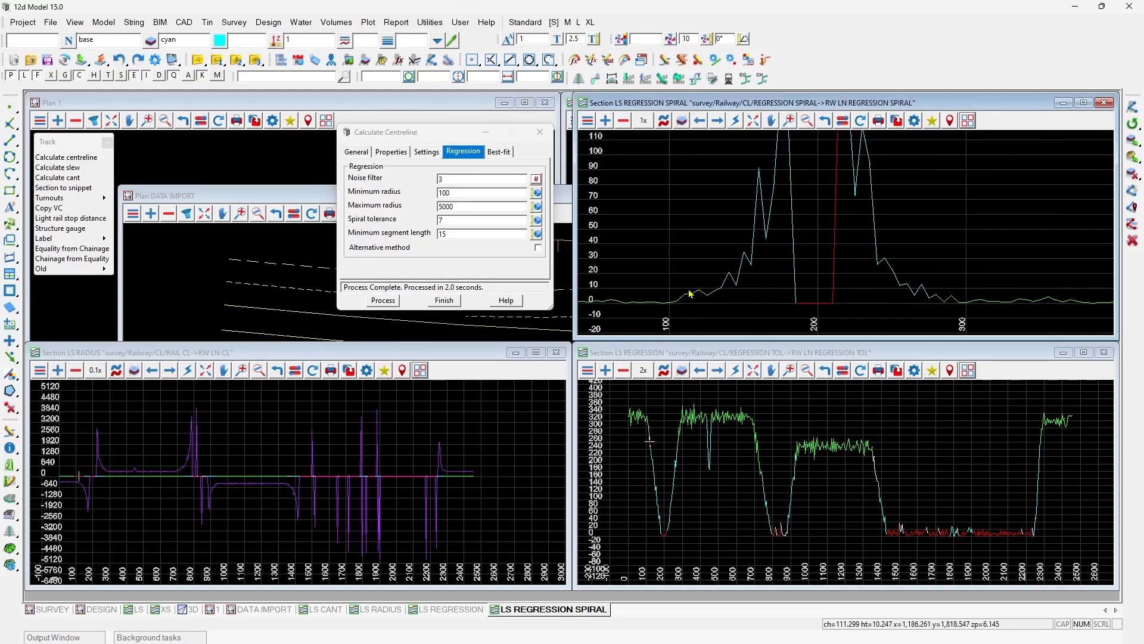
{"action": "scroll", "coordinate": [799, 238], "scroll_direction": "down", "scroll_amount": 1}
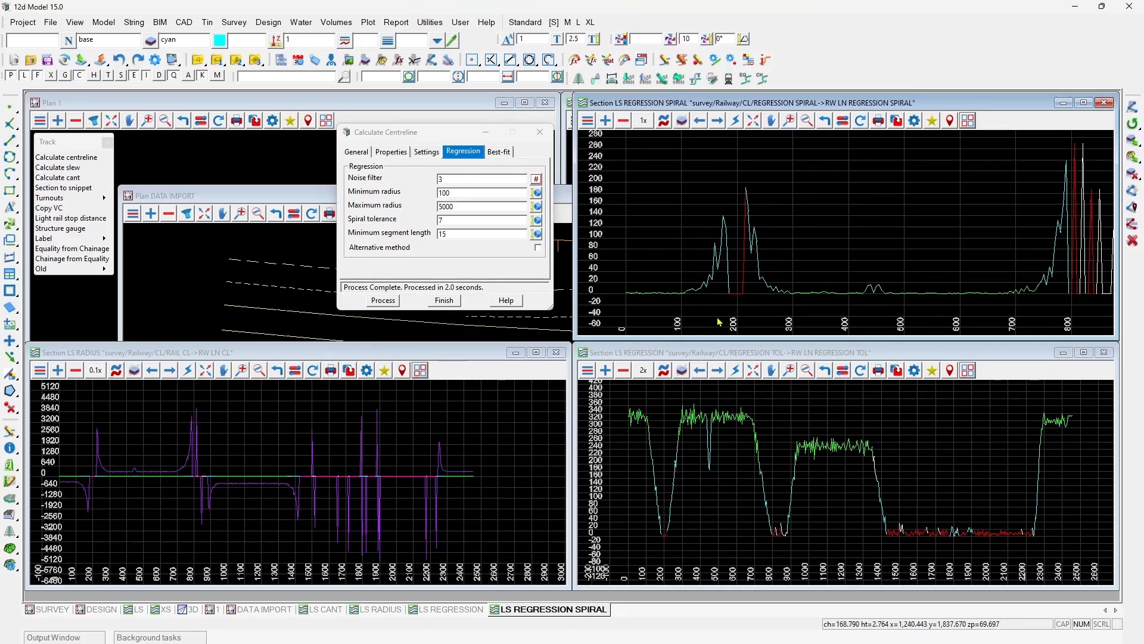
{"action": "double_click", "coordinate": [446, 178]}
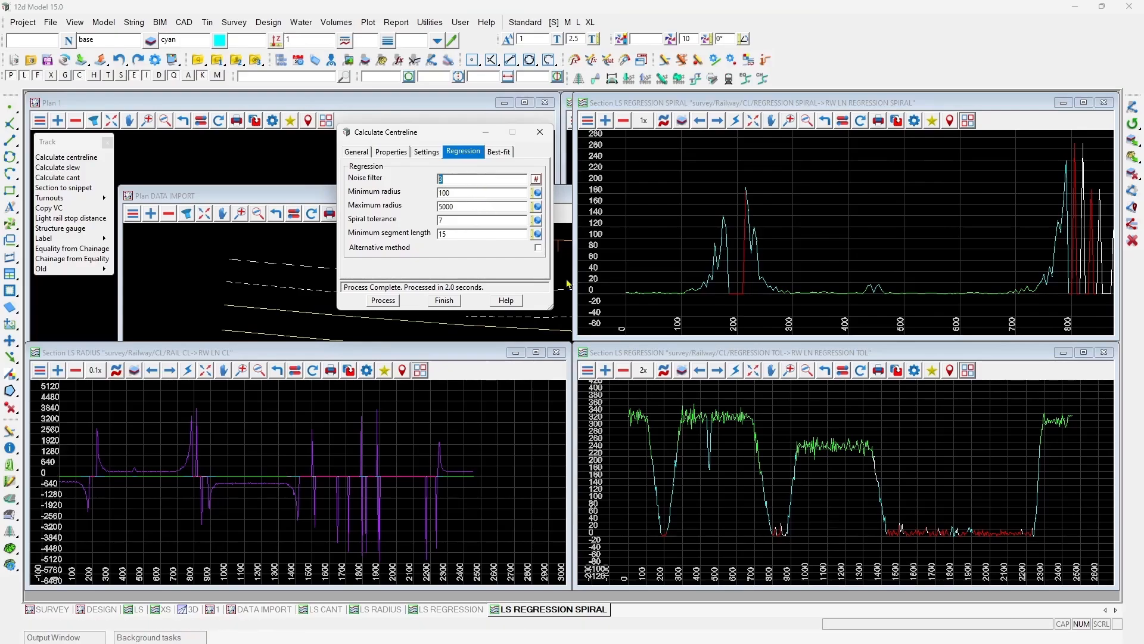
{"action": "type", "text": "1"}
{"action": "left_click", "coordinate": [390, 302]}
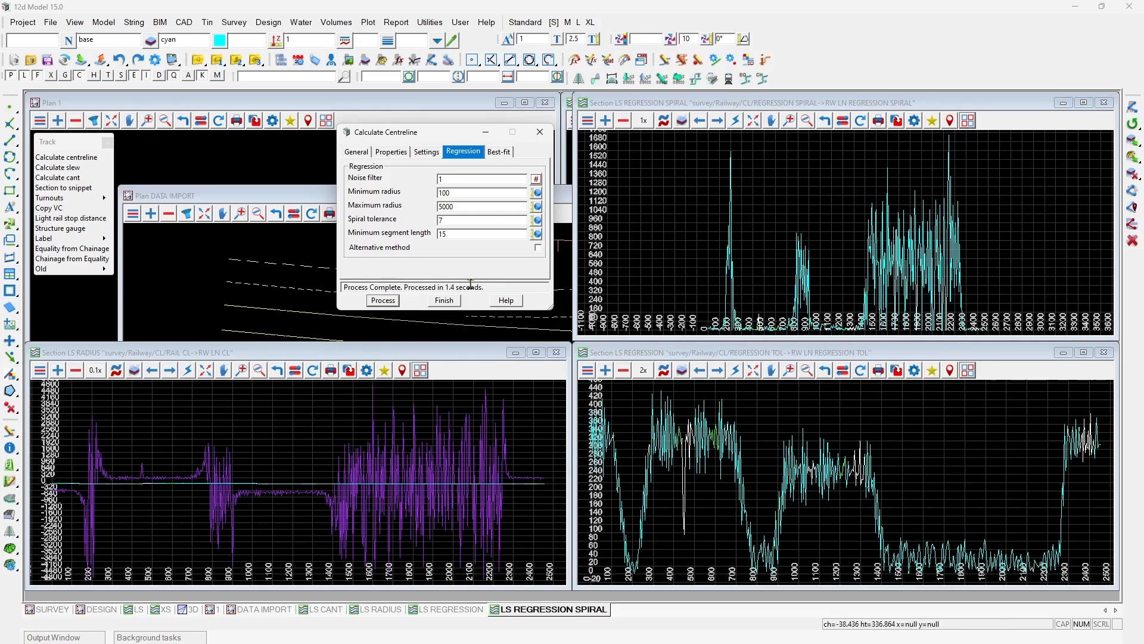
{"action": "scroll", "coordinate": [687, 494], "scroll_direction": "down", "scroll_amount": 3}
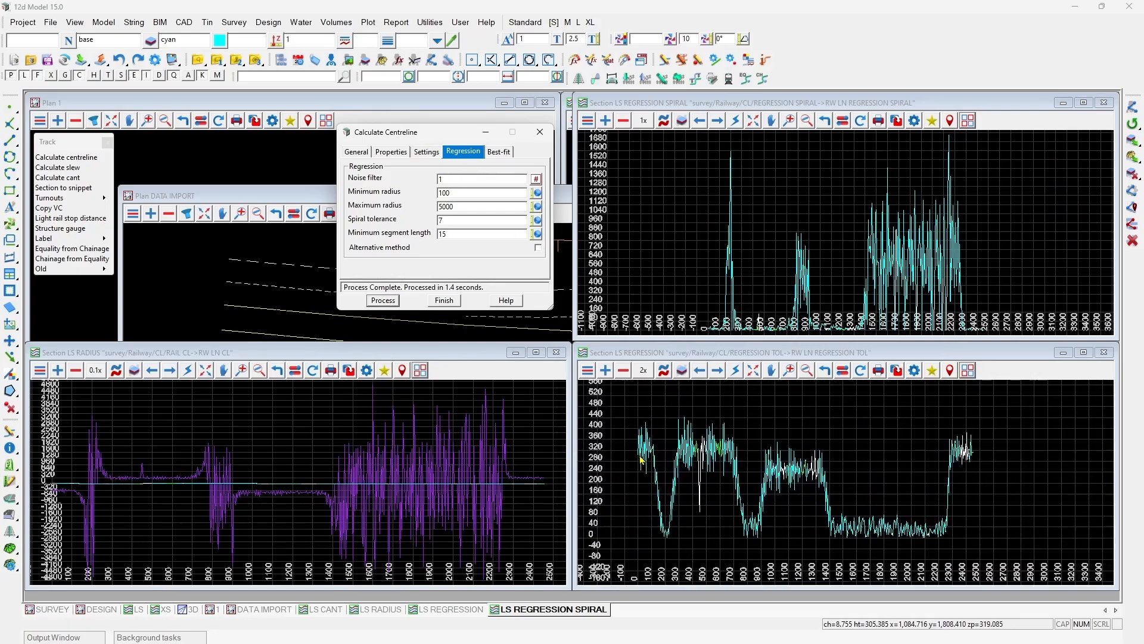
Step: Set the regression noise filter to 5 and the maximum radius to 1000, and reprocess the centreline
{"action": "left_click_drag", "start_coordinate": [453, 182], "coordinate": [404, 200]}
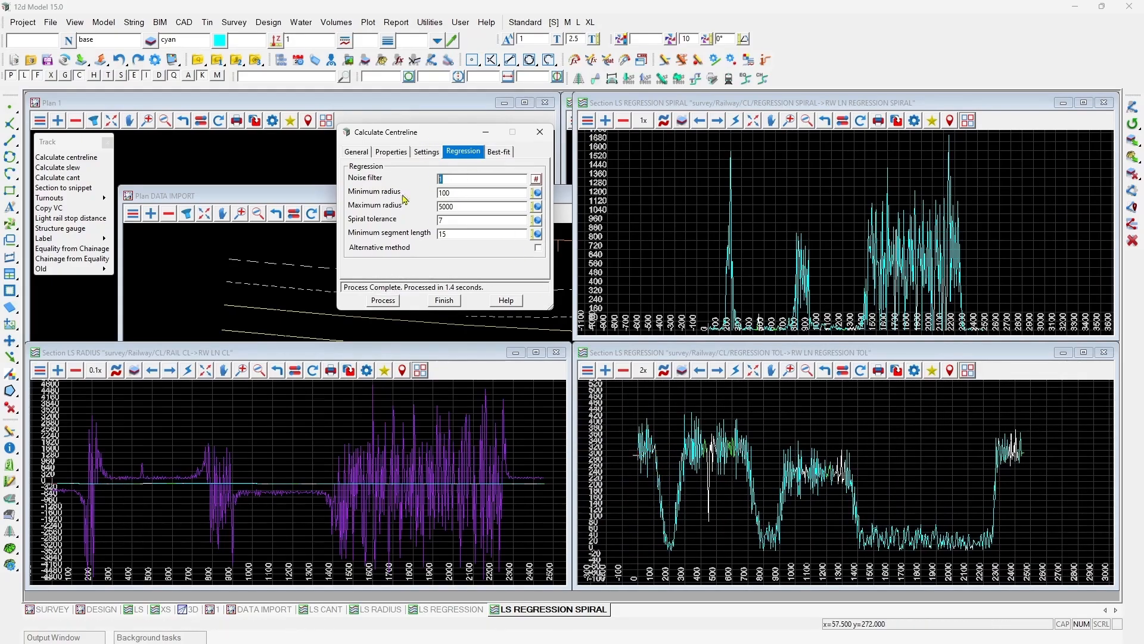
{"action": "type", "text": "5"}
{"action": "left_click", "coordinate": [440, 206]}
{"action": "key", "text": "Delete"}
{"action": "type", "text": "1"}
{"action": "left_click", "coordinate": [441, 179]}
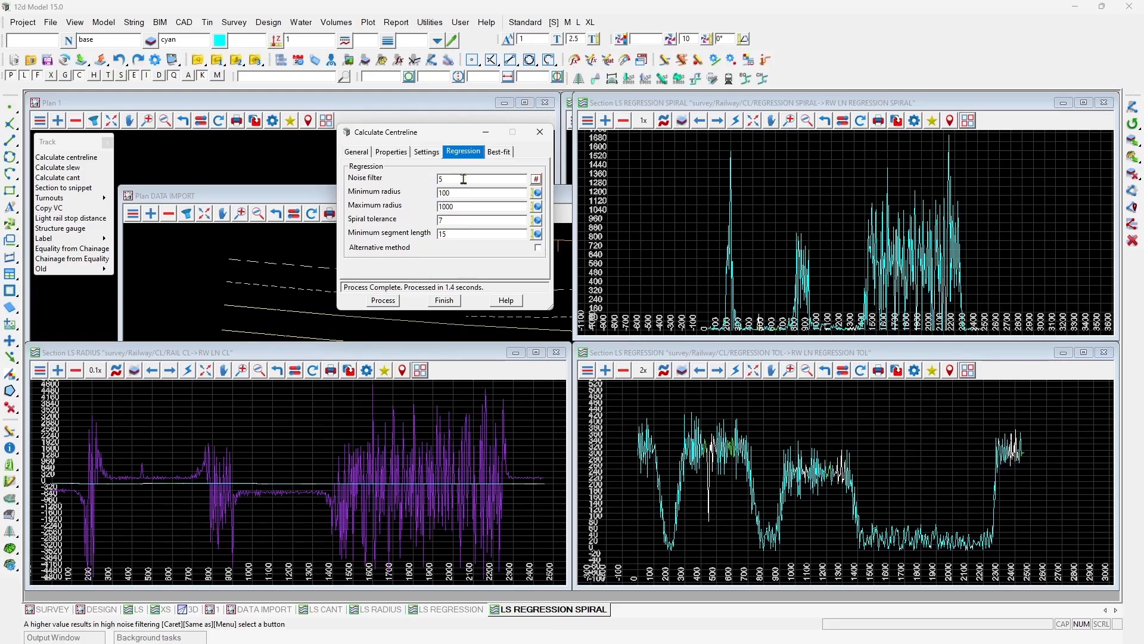
{"action": "left_click", "coordinate": [386, 302]}
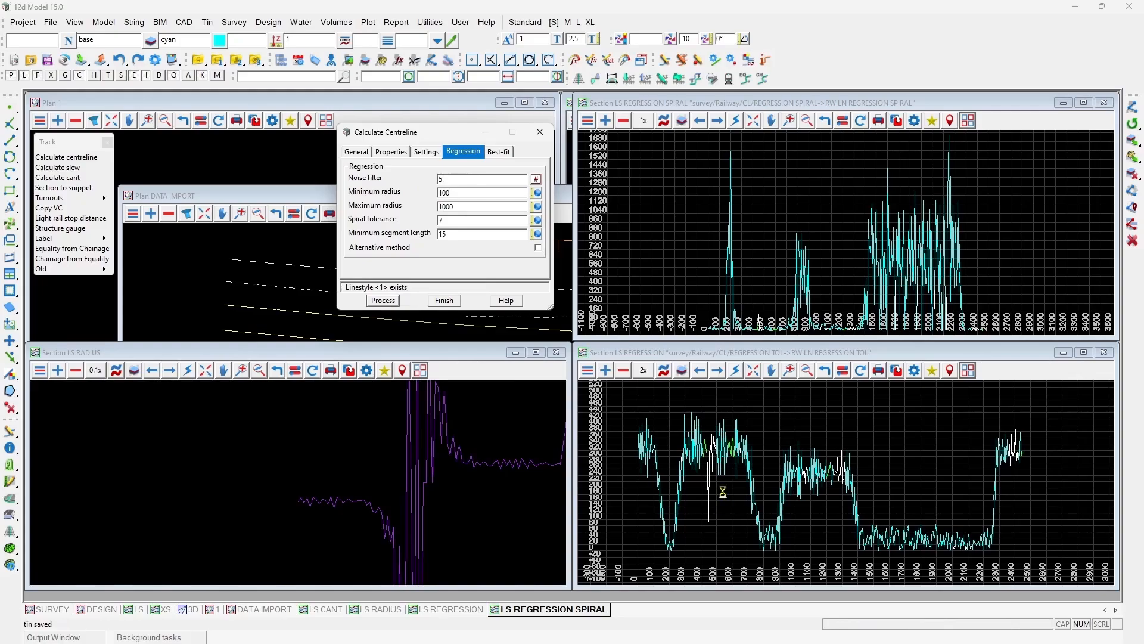
{"action": "scroll", "coordinate": [623, 451], "scroll_direction": "down", "scroll_amount": 2}
{"action": "scroll", "coordinate": [621, 449], "scroll_direction": "up", "scroll_amount": 2}
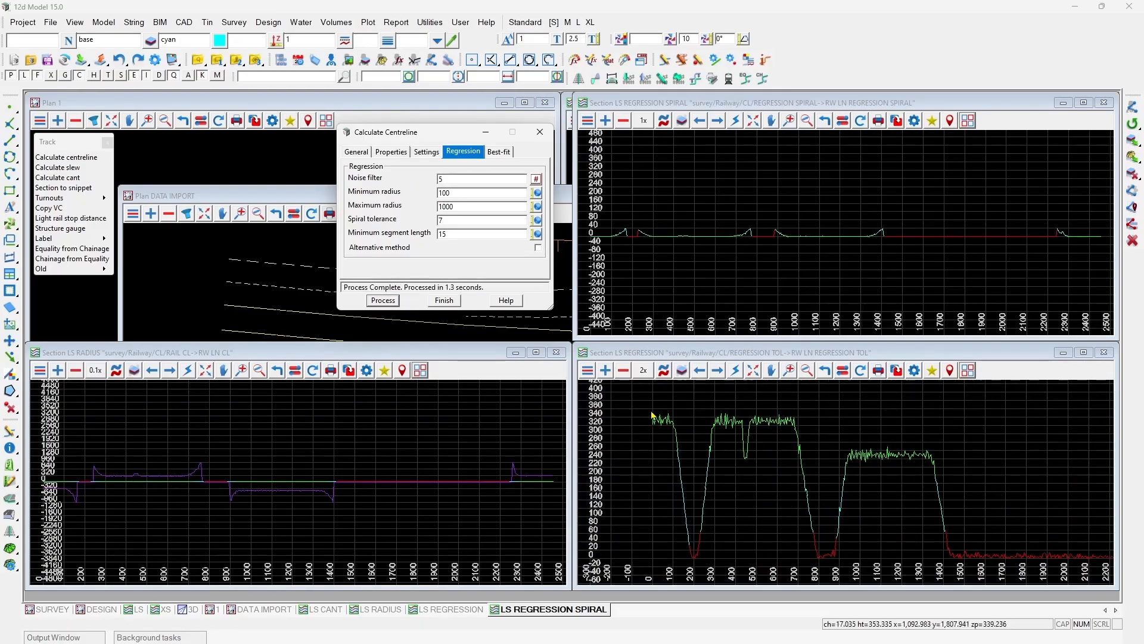
{"action": "scroll", "coordinate": [674, 490], "scroll_direction": "down", "scroll_amount": 2}
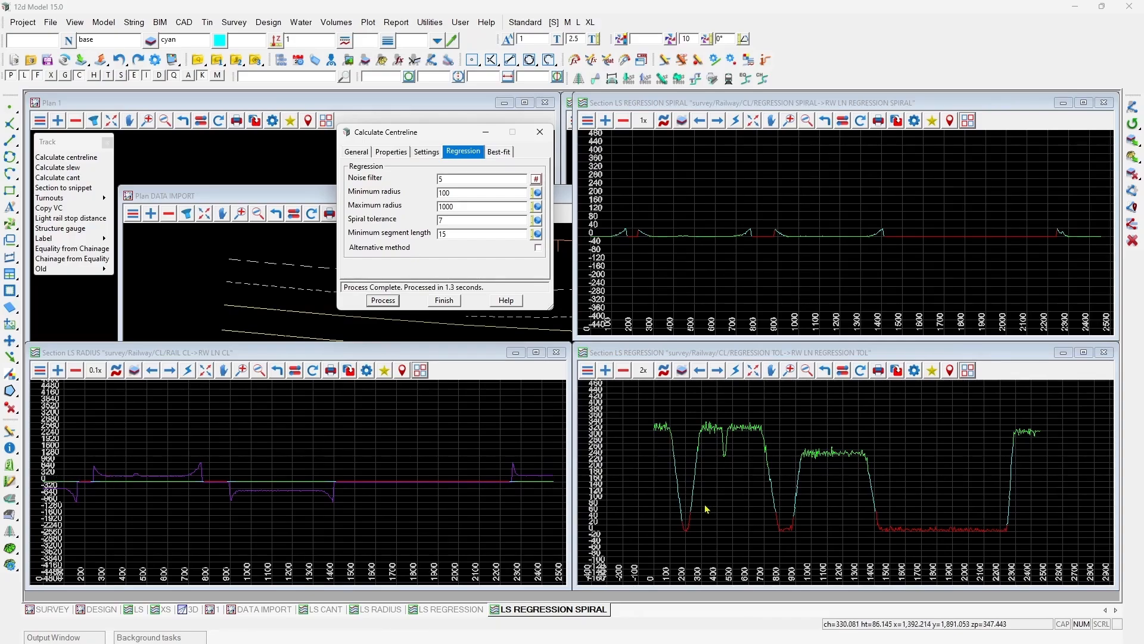
{"action": "scroll", "coordinate": [681, 527], "scroll_direction": "up", "scroll_amount": 1}
{"action": "scroll", "coordinate": [649, 508], "scroll_direction": "down", "scroll_amount": 1}
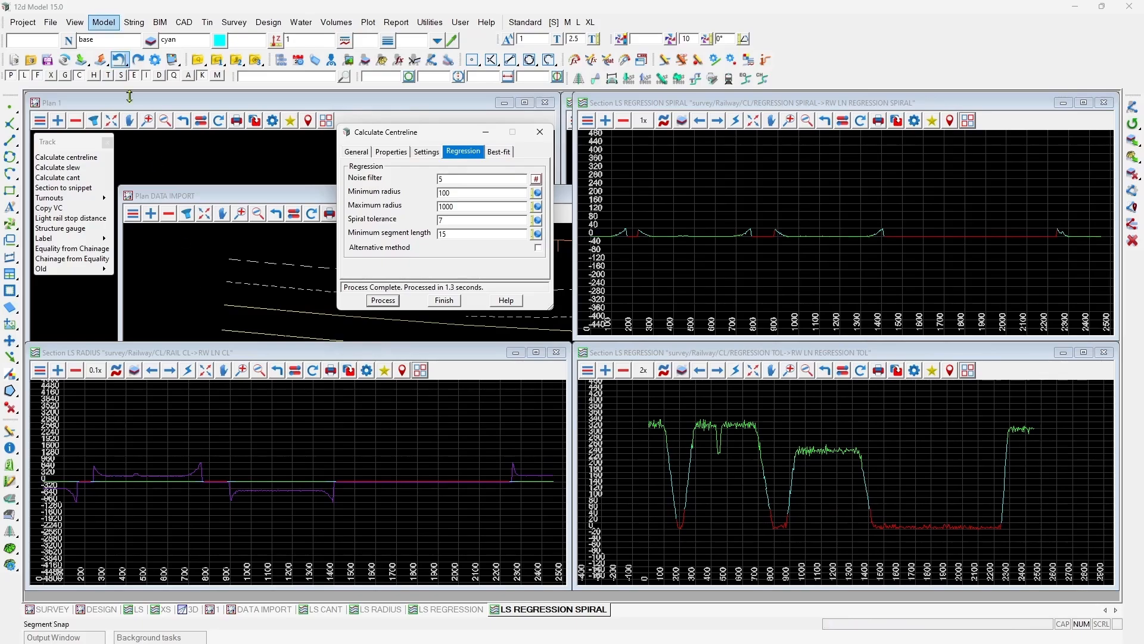
Step: Examine the regression colours and vertex numbers along the centreline in the SURVEY plan view, and check the regression colours setting
{"action": "left_click", "coordinate": [53, 611]}
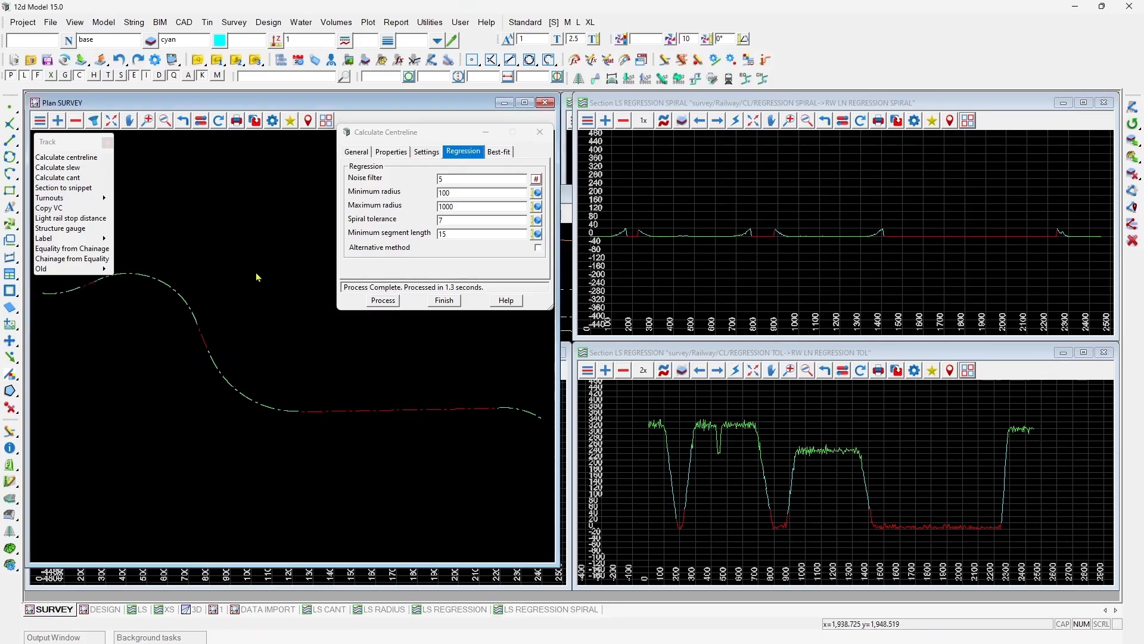
{"action": "scroll", "coordinate": [284, 363], "scroll_direction": "up", "scroll_amount": 3}
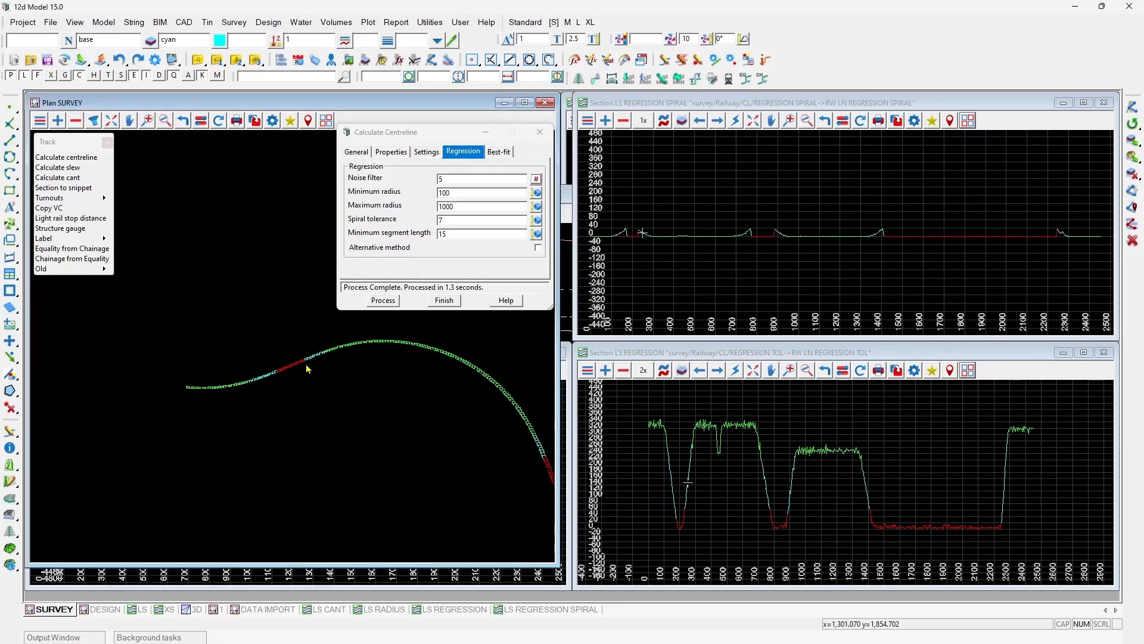
{"action": "scroll", "coordinate": [306, 367], "scroll_direction": "up", "scroll_amount": 3}
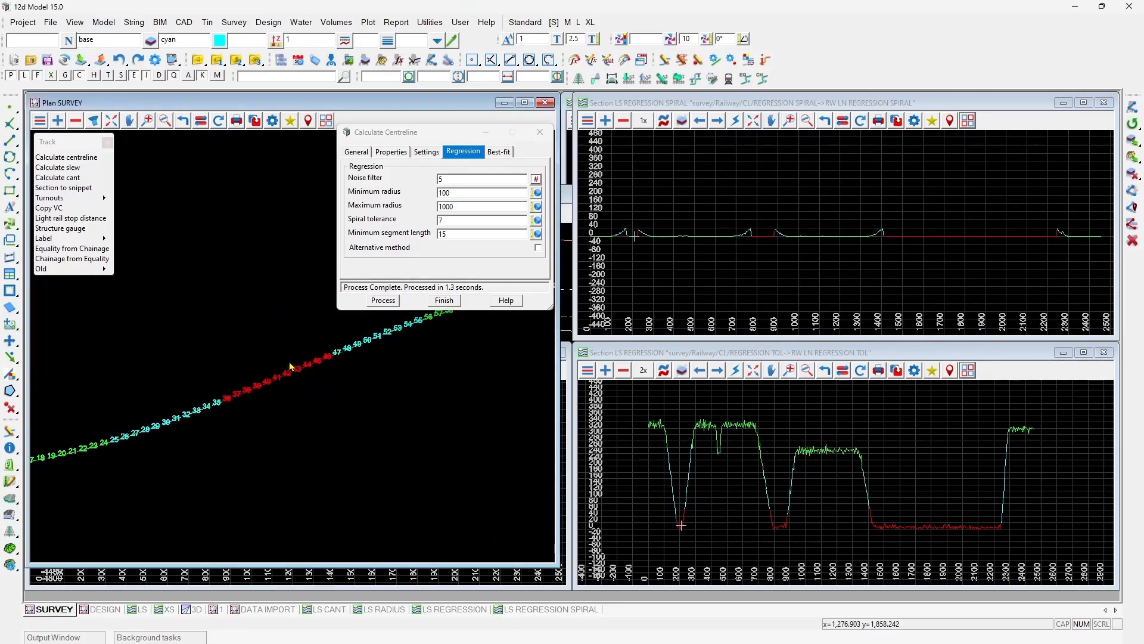
{"action": "left_click", "coordinate": [429, 153]}
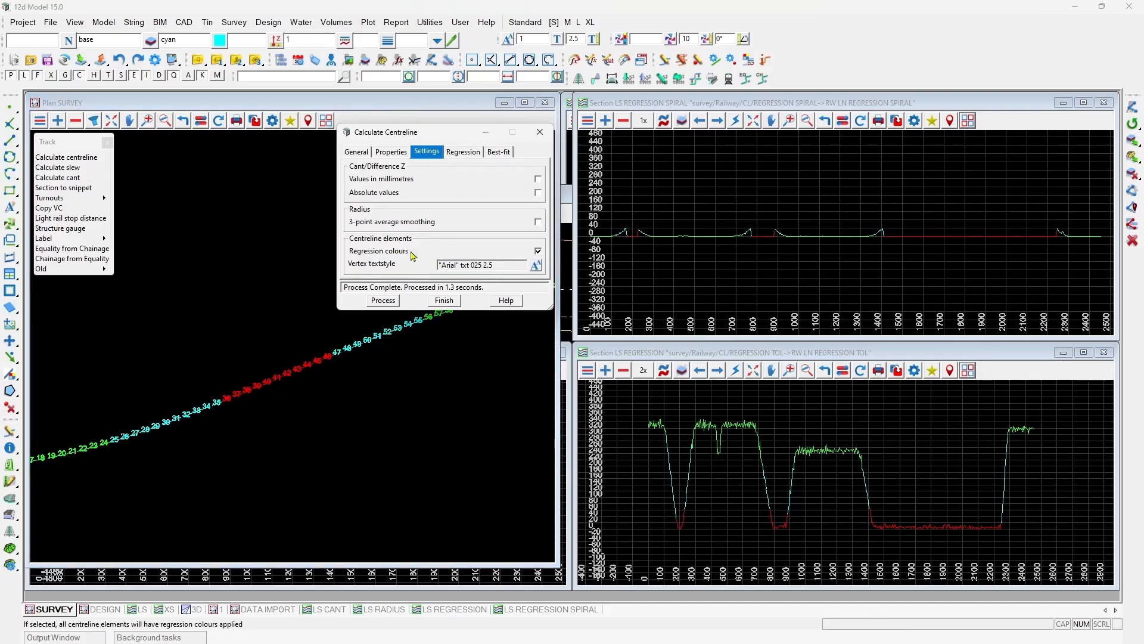
{"action": "left_click", "coordinate": [460, 153]}
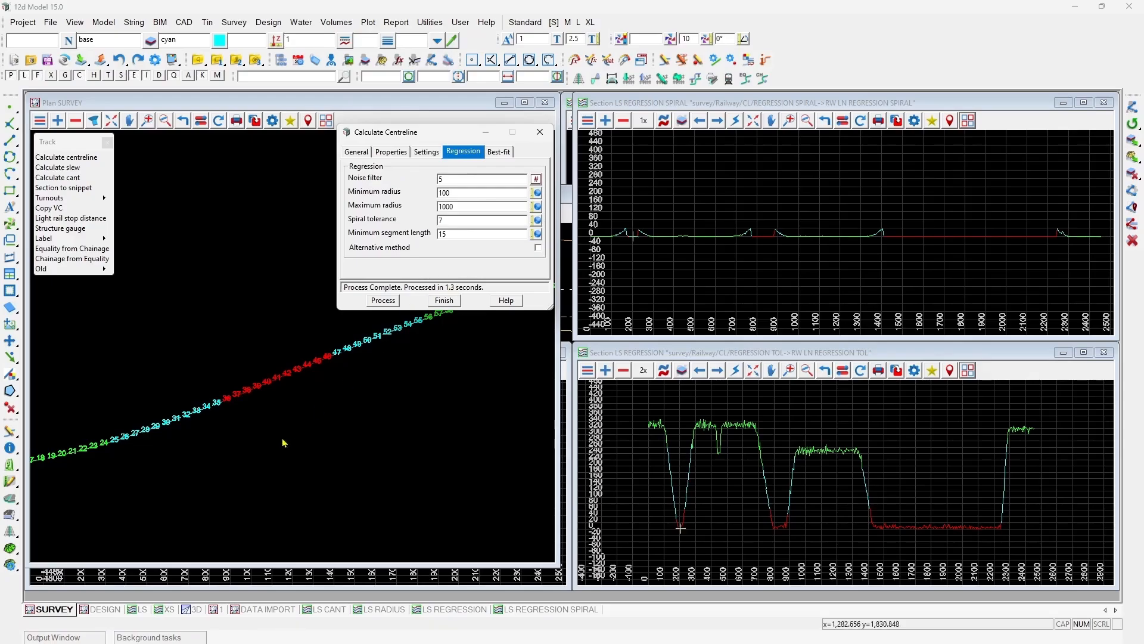
{"action": "scroll", "coordinate": [265, 412], "scroll_direction": "down", "scroll_amount": 5}
{"action": "scroll", "coordinate": [266, 405], "scroll_direction": "up", "scroll_amount": 4}
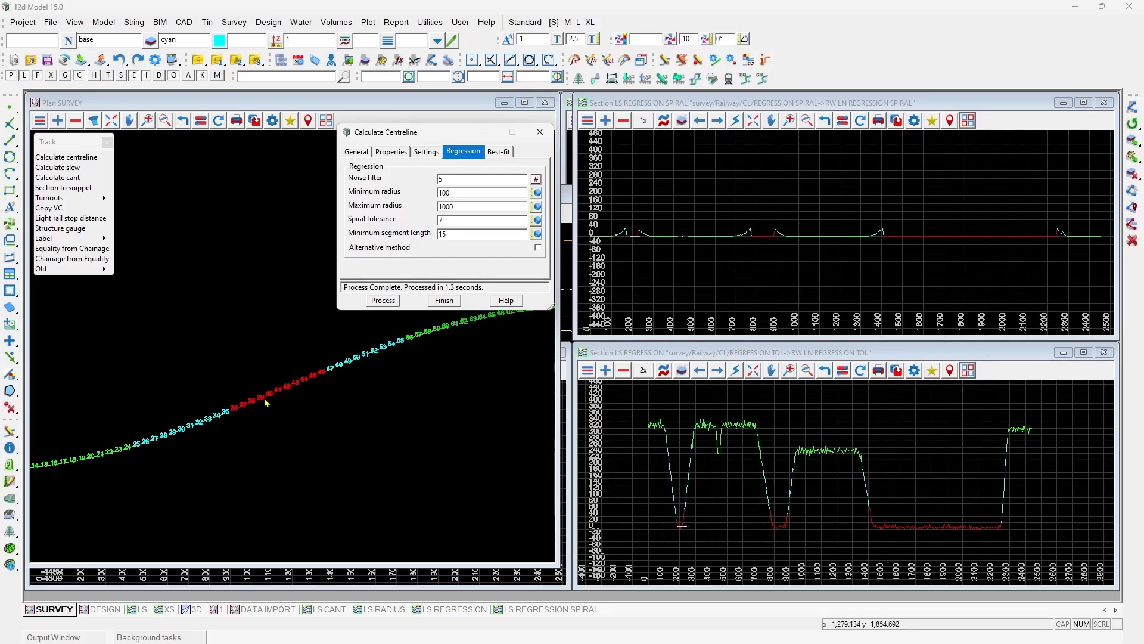
{"action": "scroll", "coordinate": [200, 437], "scroll_direction": "up", "scroll_amount": 2}
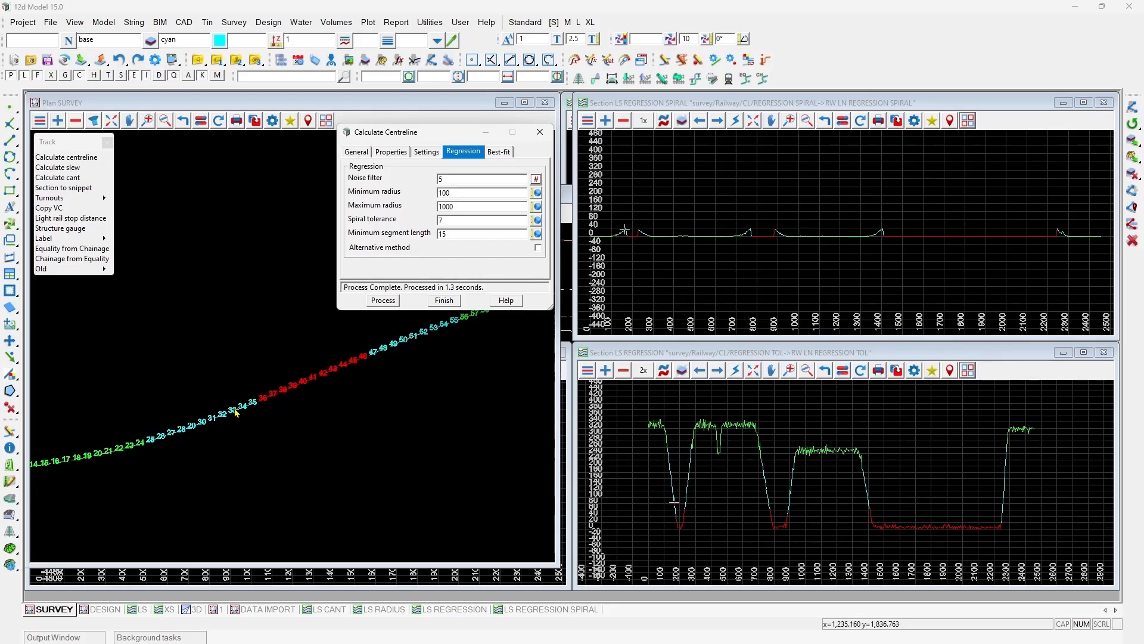
{"action": "scroll", "coordinate": [219, 427], "scroll_direction": "down", "scroll_amount": 2}
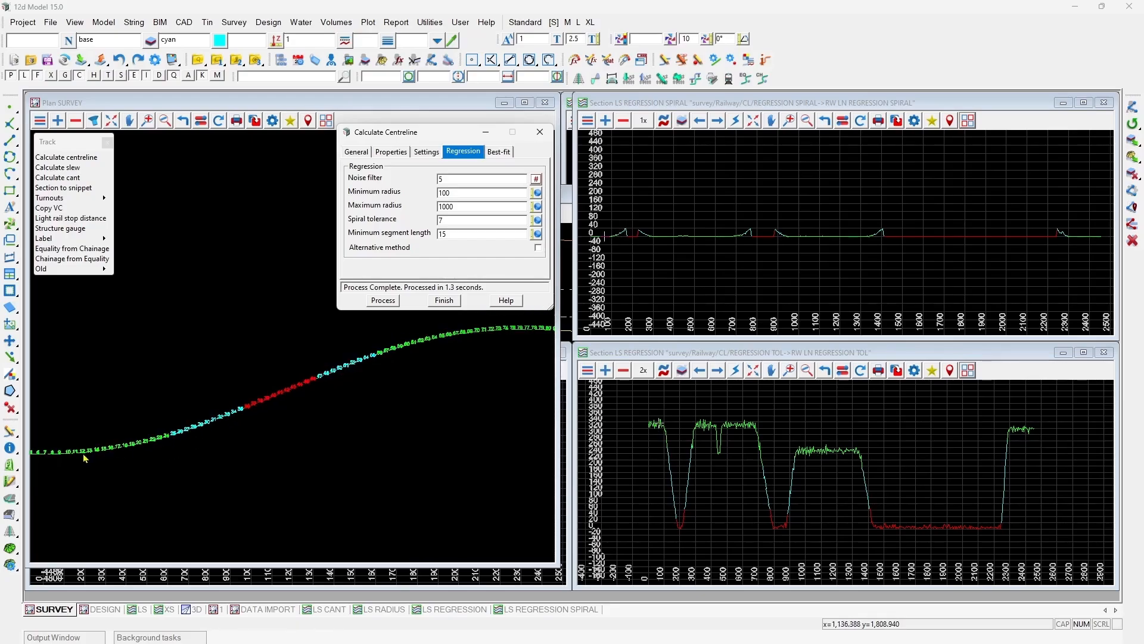
{"action": "scroll", "coordinate": [244, 437], "scroll_direction": "down", "scroll_amount": 2}
{"action": "scroll", "coordinate": [132, 444], "scroll_direction": "up", "scroll_amount": 3}
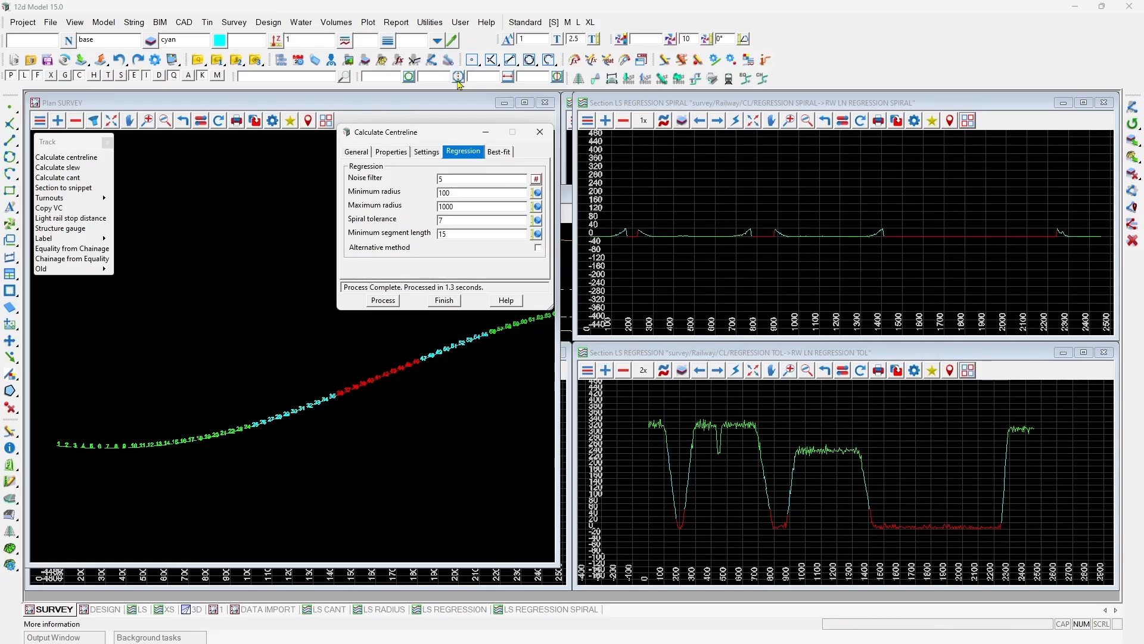
Step: Enable the alternative regression method and reprocess the centreline
{"action": "scroll", "coordinate": [676, 442], "scroll_direction": "down", "scroll_amount": 2}
{"action": "scroll", "coordinate": [705, 442], "scroll_direction": "up", "scroll_amount": 2}
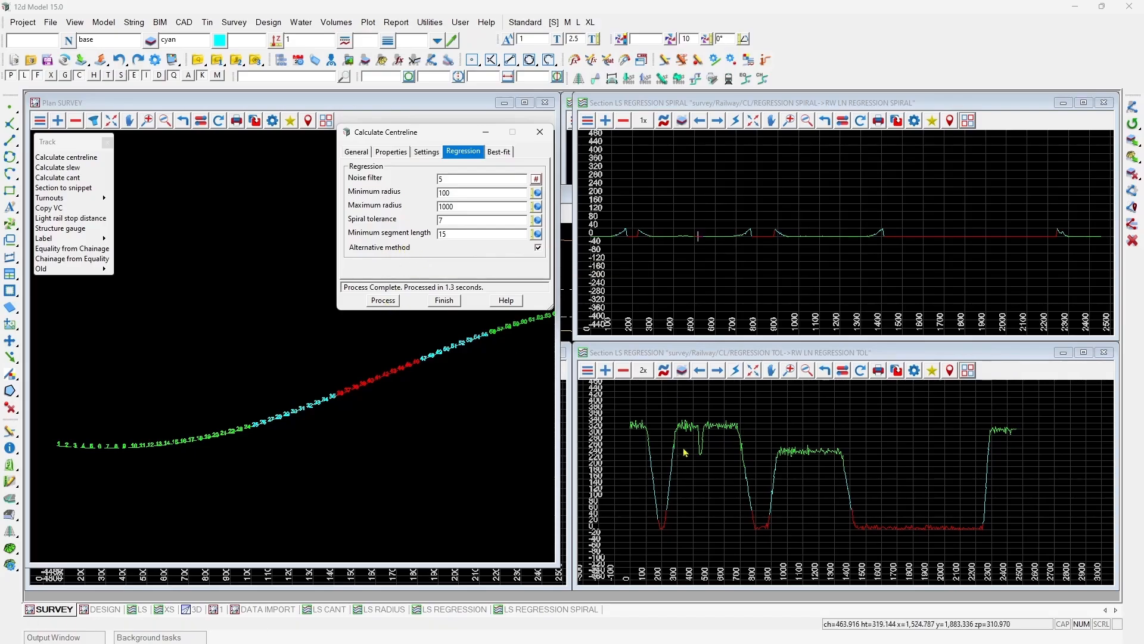
{"action": "scroll", "coordinate": [681, 448], "scroll_direction": "up", "scroll_amount": 2}
{"action": "scroll", "coordinate": [683, 411], "scroll_direction": "down", "scroll_amount": 2}
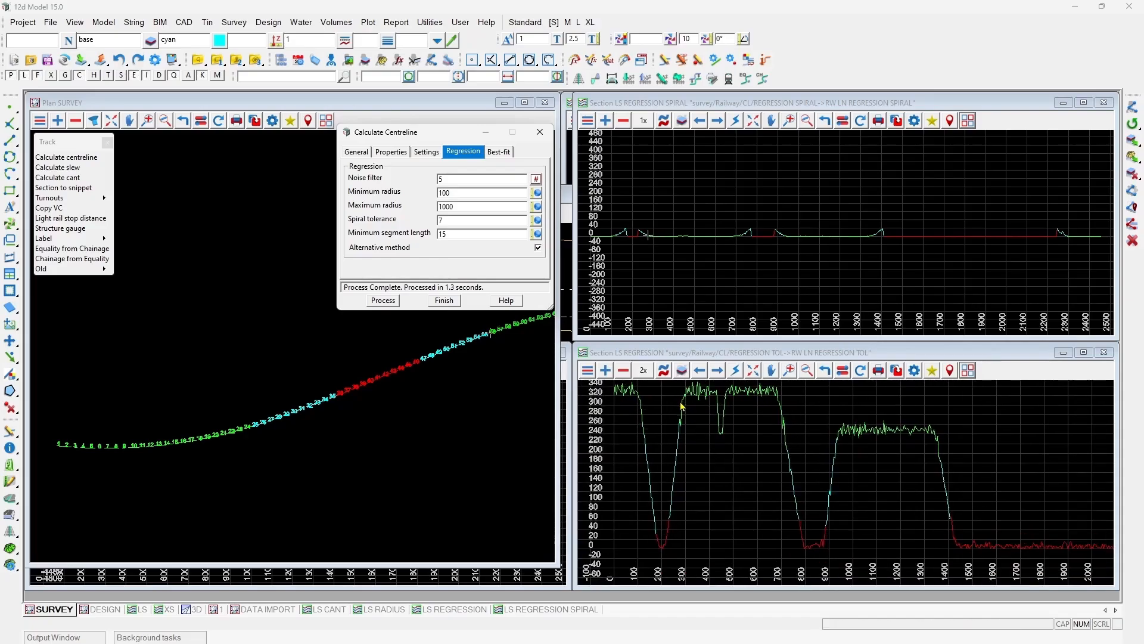
{"action": "left_click", "coordinate": [396, 304]}
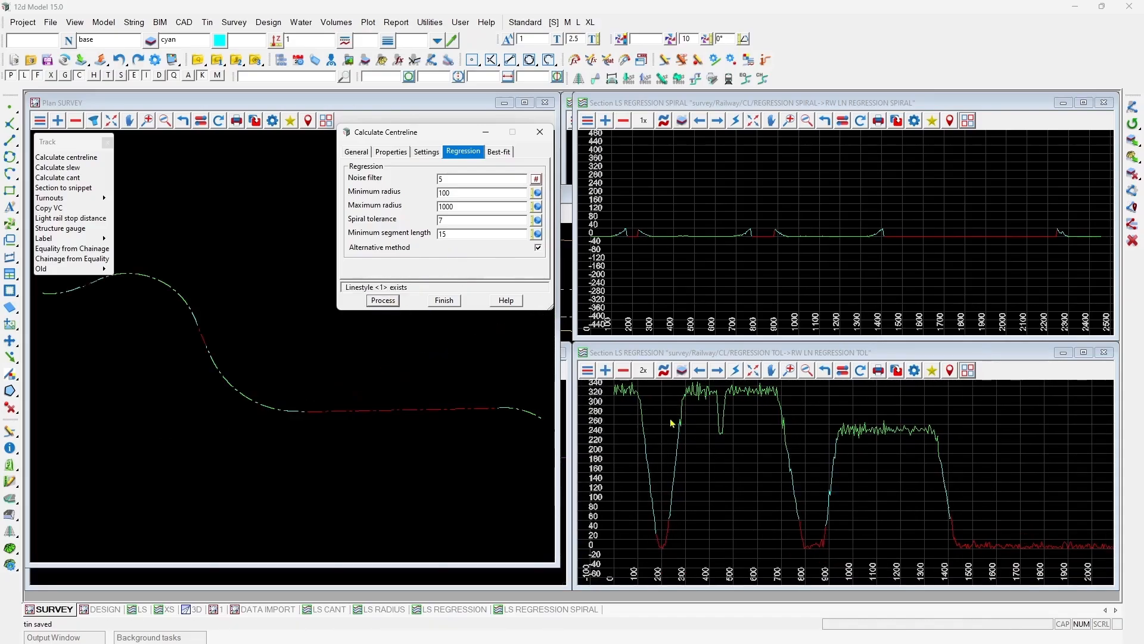
Step: Examine where straights, spirals and curves are detected in the LS REGRESSION graph and along the centreline in the SURVEY plan view
{"action": "scroll", "coordinate": [614, 538], "scroll_direction": "up", "scroll_amount": 8}
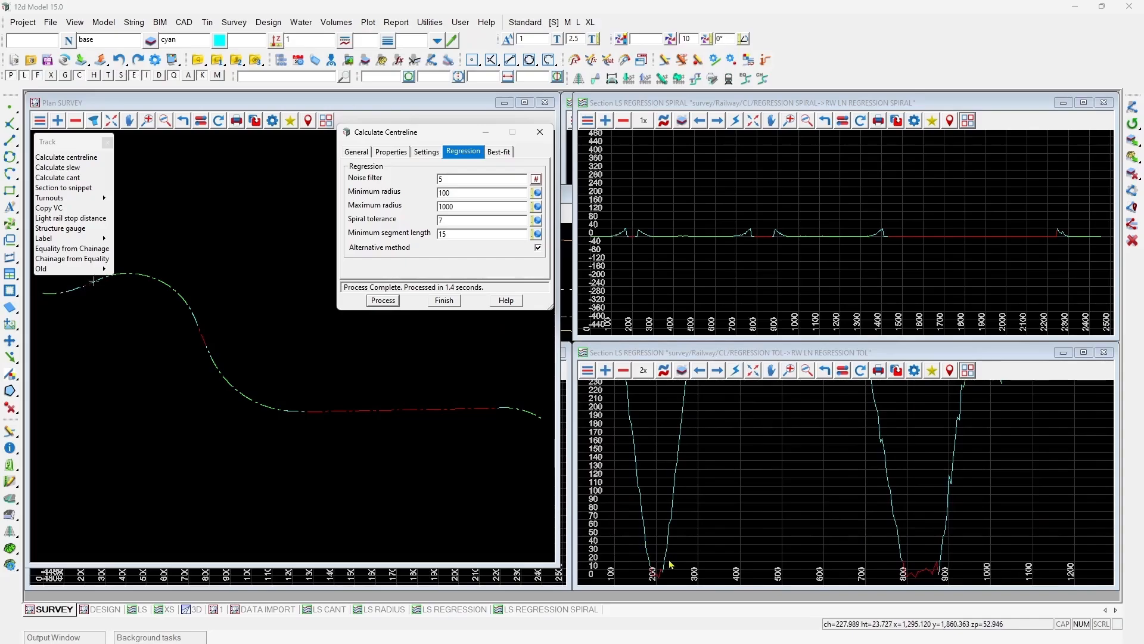
{"action": "scroll", "coordinate": [668, 570], "scroll_direction": "down", "scroll_amount": 1}
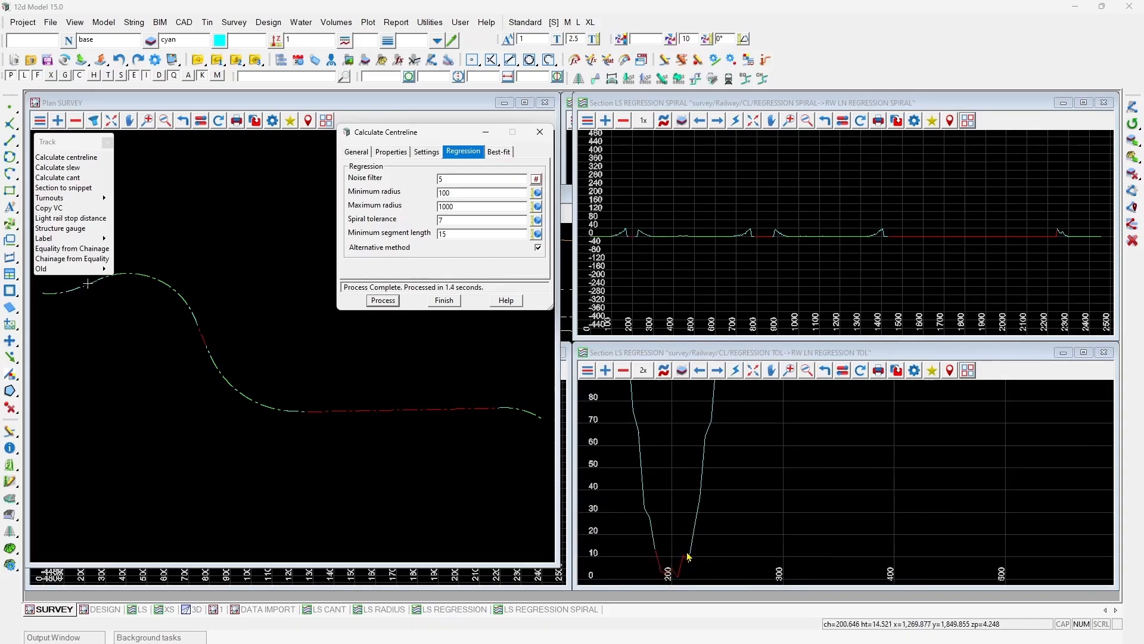
{"action": "scroll", "coordinate": [644, 567], "scroll_direction": "down", "scroll_amount": 4}
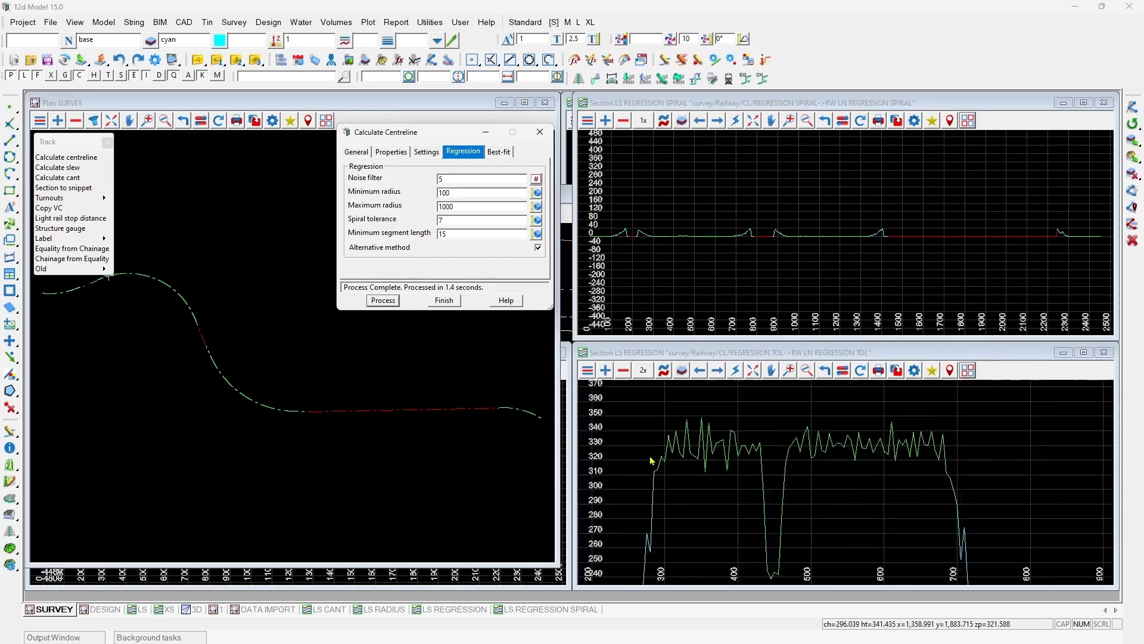
{"action": "scroll", "coordinate": [648, 466], "scroll_direction": "down", "scroll_amount": 6}
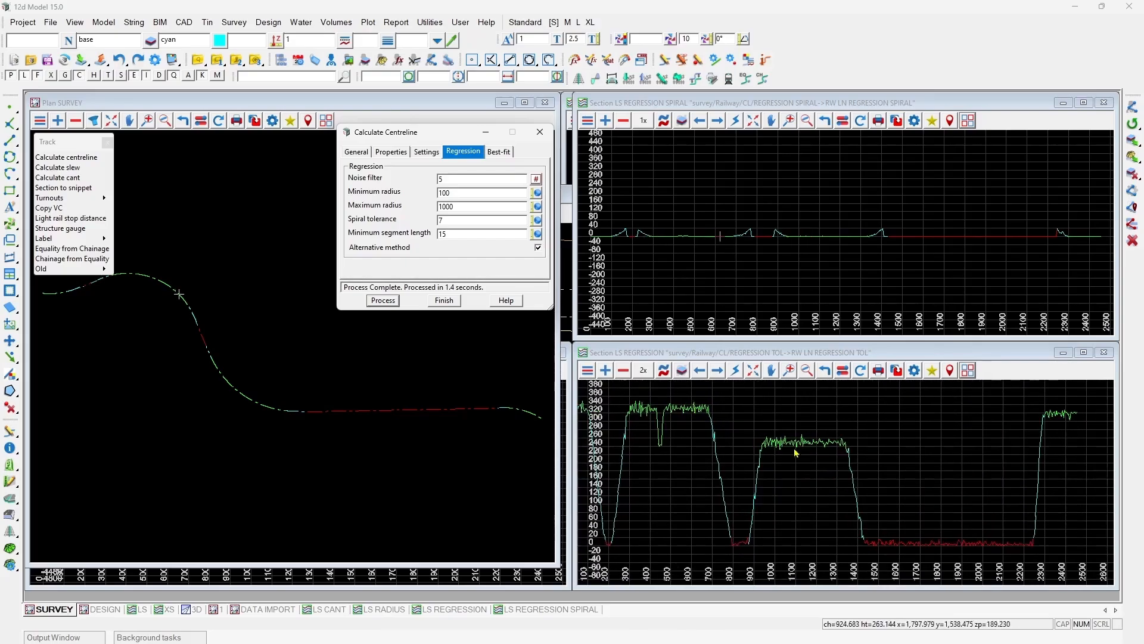
{"action": "scroll", "coordinate": [815, 441], "scroll_direction": "up", "scroll_amount": 1}
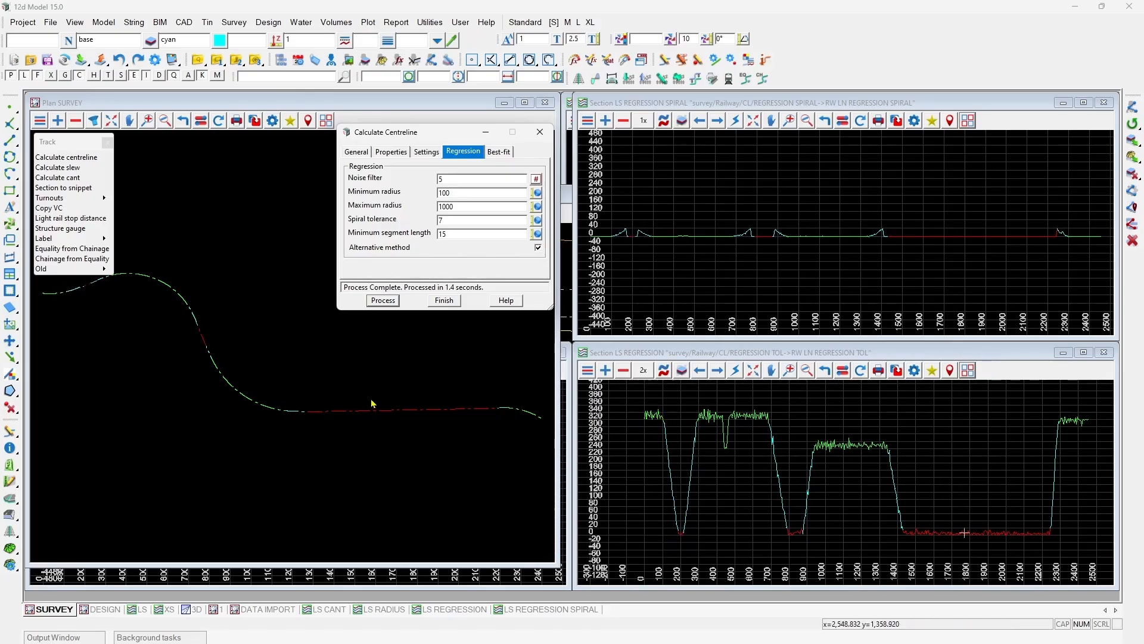
{"action": "scroll", "coordinate": [281, 325], "scroll_direction": "down", "scroll_amount": 1}
{"action": "scroll", "coordinate": [146, 295], "scroll_direction": "up", "scroll_amount": 8}
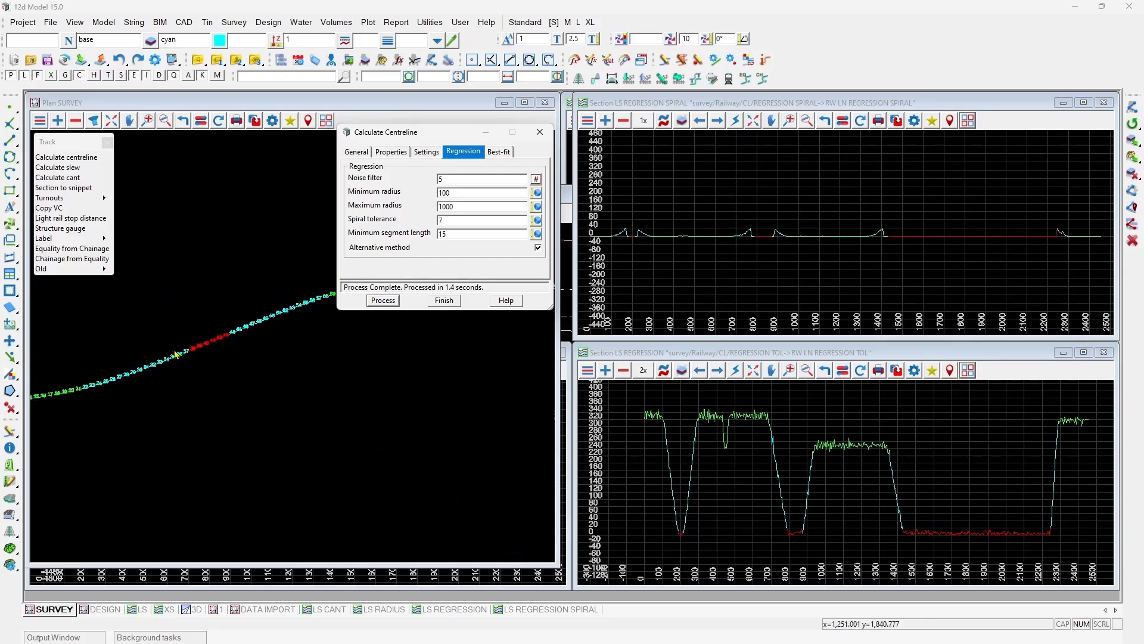
{"action": "scroll", "coordinate": [177, 354], "scroll_direction": "up", "scroll_amount": 1}
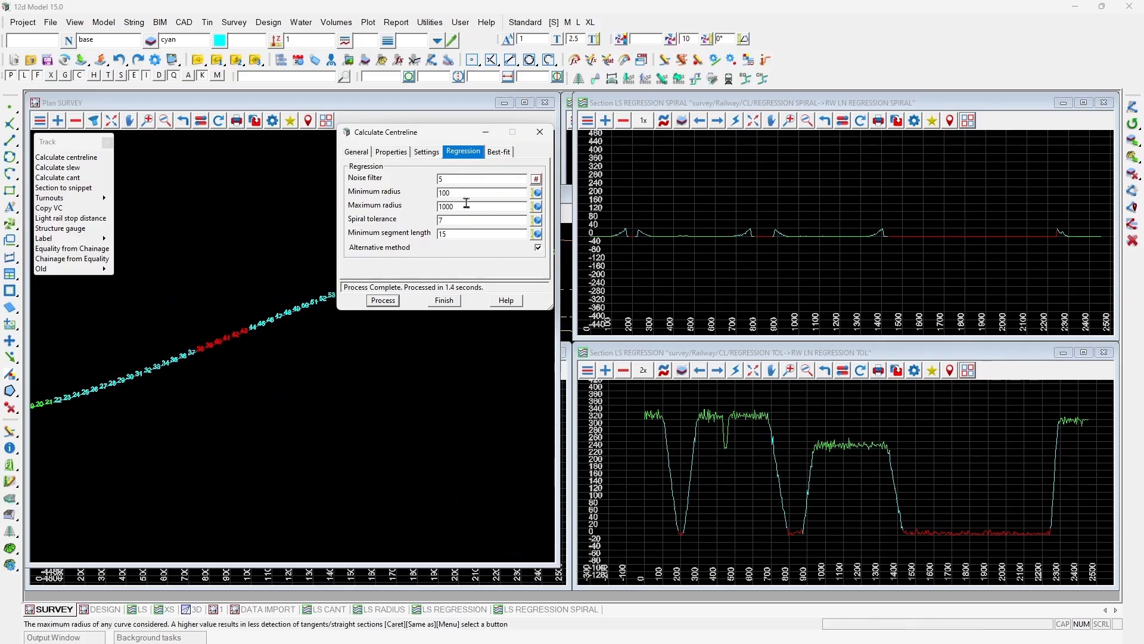
Step: Generate the RS Regression super alignment from the best-fit settings and open it for string editing in the SURVEY plan view
{"action": "left_click", "coordinate": [493, 153]}
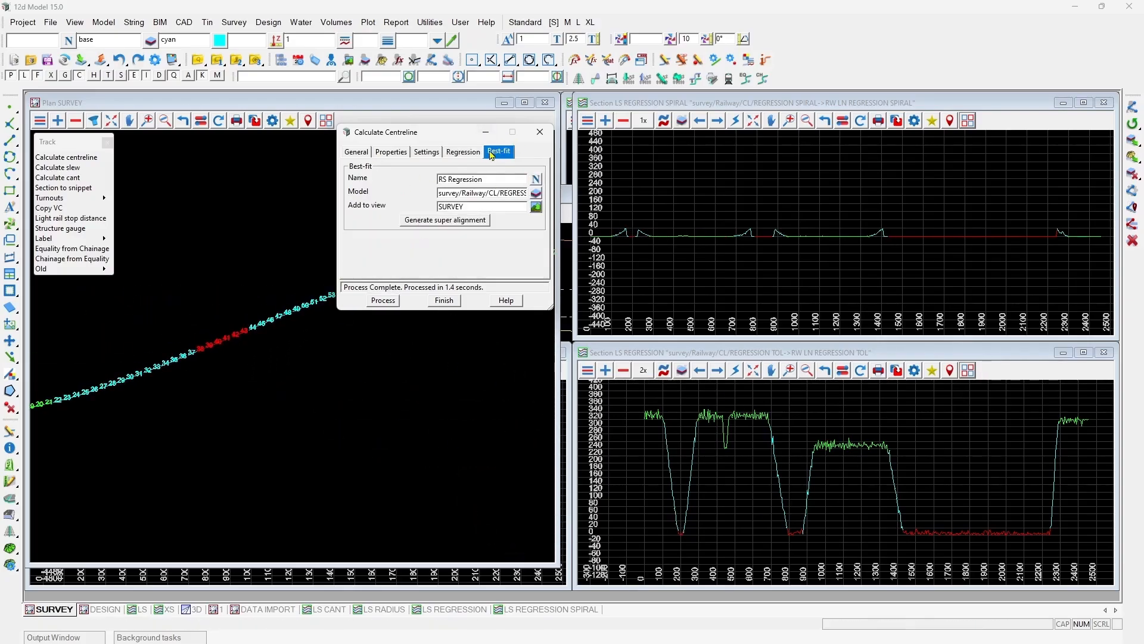
{"action": "left_click", "coordinate": [452, 222]}
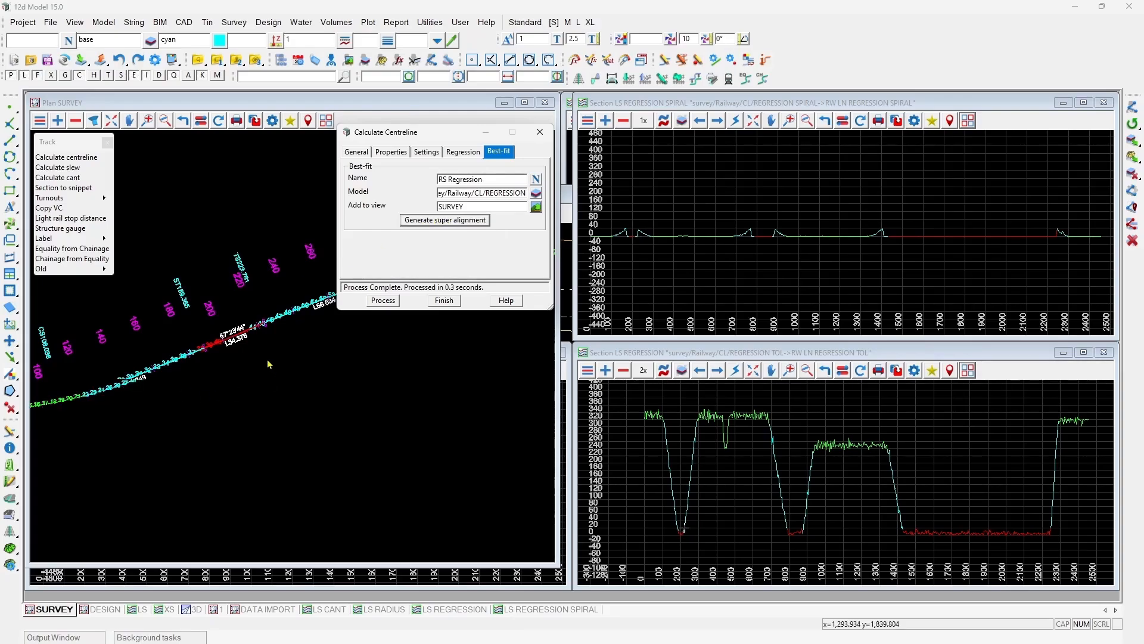
{"action": "left_click", "coordinate": [131, 23]}
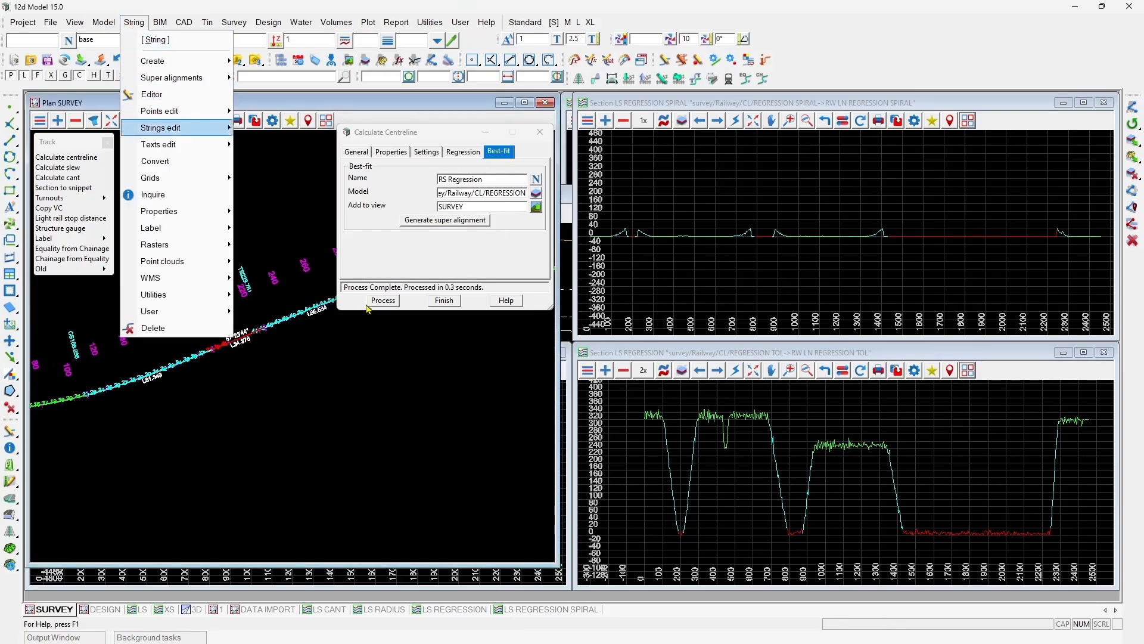
{"action": "left_click", "coordinate": [389, 403]}
{"action": "left_click", "coordinate": [246, 342]}
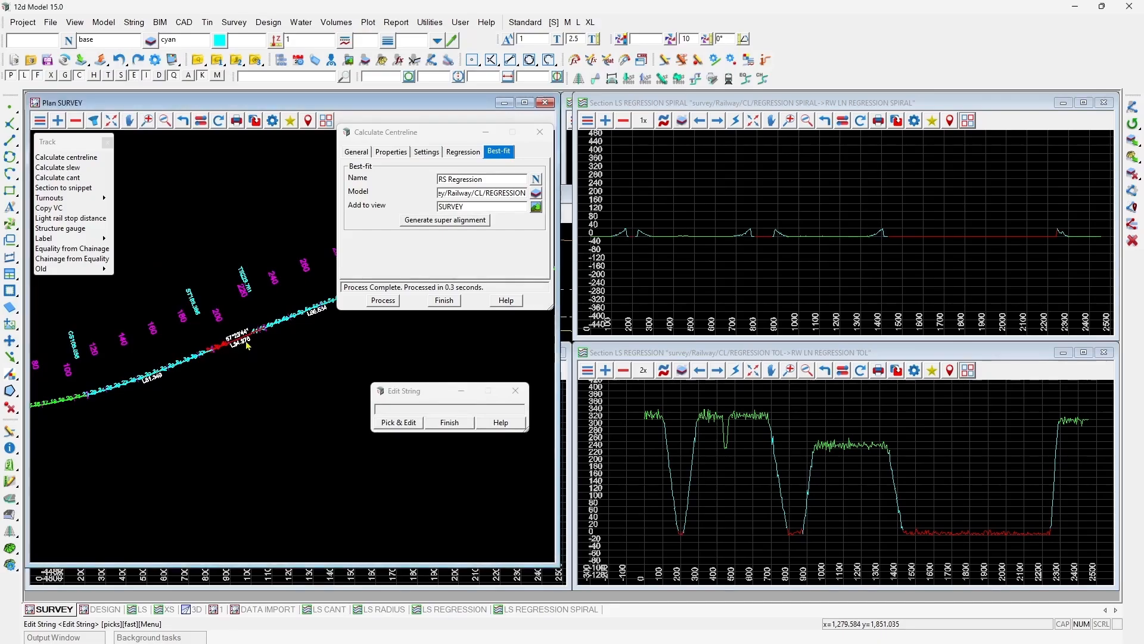
{"action": "middle_click", "coordinate": [246, 342]}
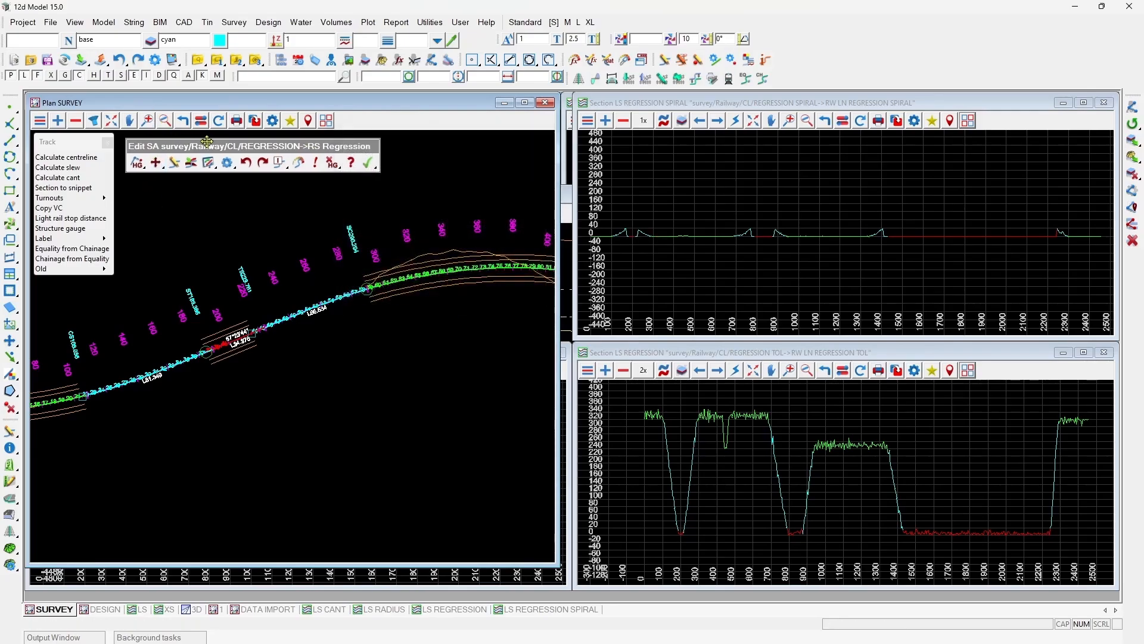
Step: Open the horizontal regression for the RS Regression alignment and show its regression parts
{"action": "scroll", "coordinate": [414, 343], "scroll_direction": "down", "scroll_amount": 4}
{"action": "scroll", "coordinate": [245, 386], "scroll_direction": "up", "scroll_amount": 9}
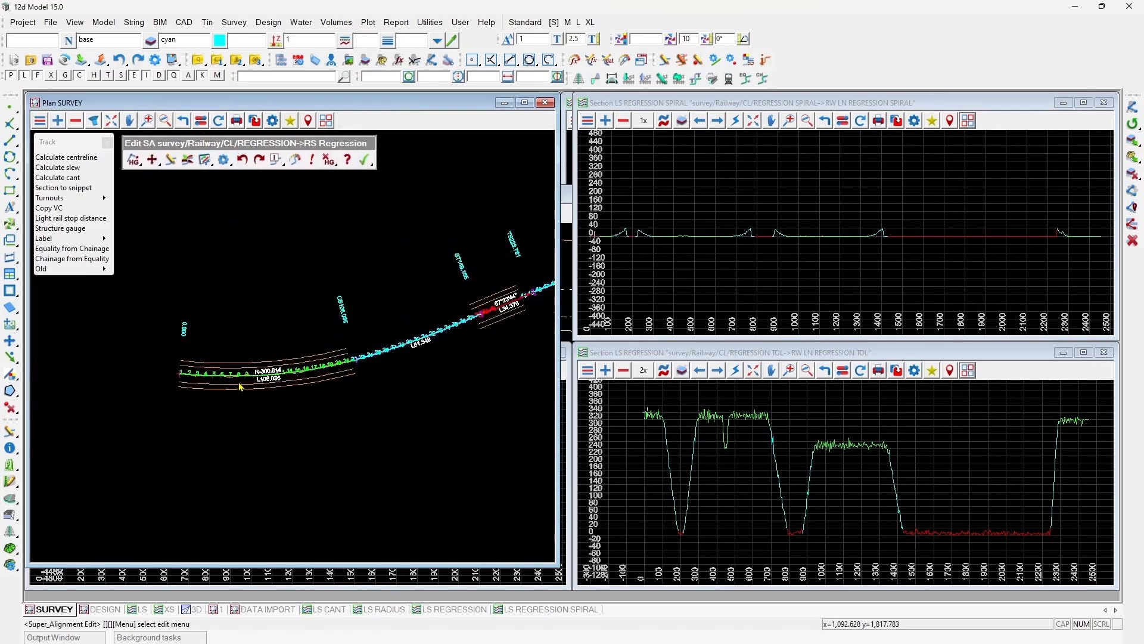
{"action": "scroll", "coordinate": [260, 385], "scroll_direction": "down", "scroll_amount": 2}
{"action": "left_click", "coordinate": [205, 159]}
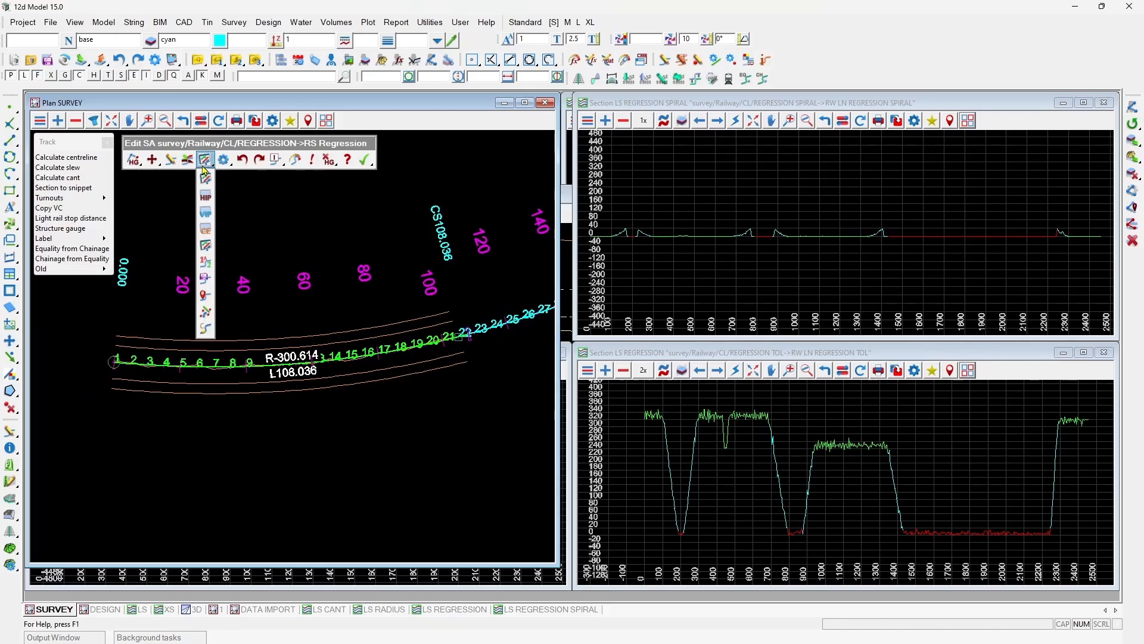
{"action": "left_click", "coordinate": [206, 312]}
{"action": "left_click_drag", "start_coordinate": [378, 324], "coordinate": [468, 216]}
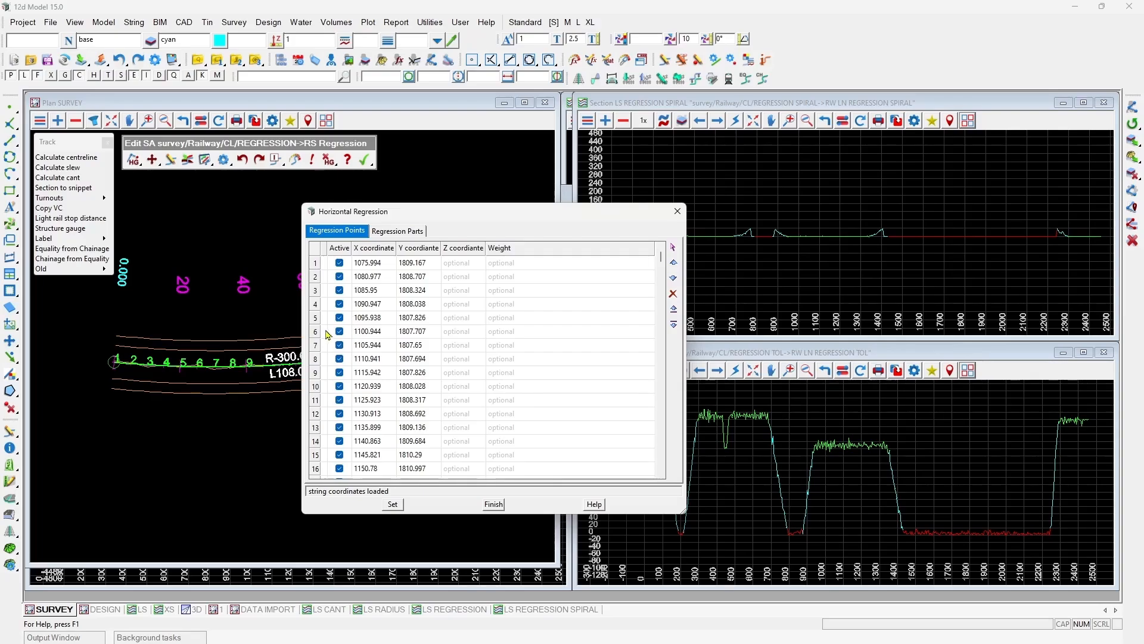
{"action": "left_click", "coordinate": [391, 233]}
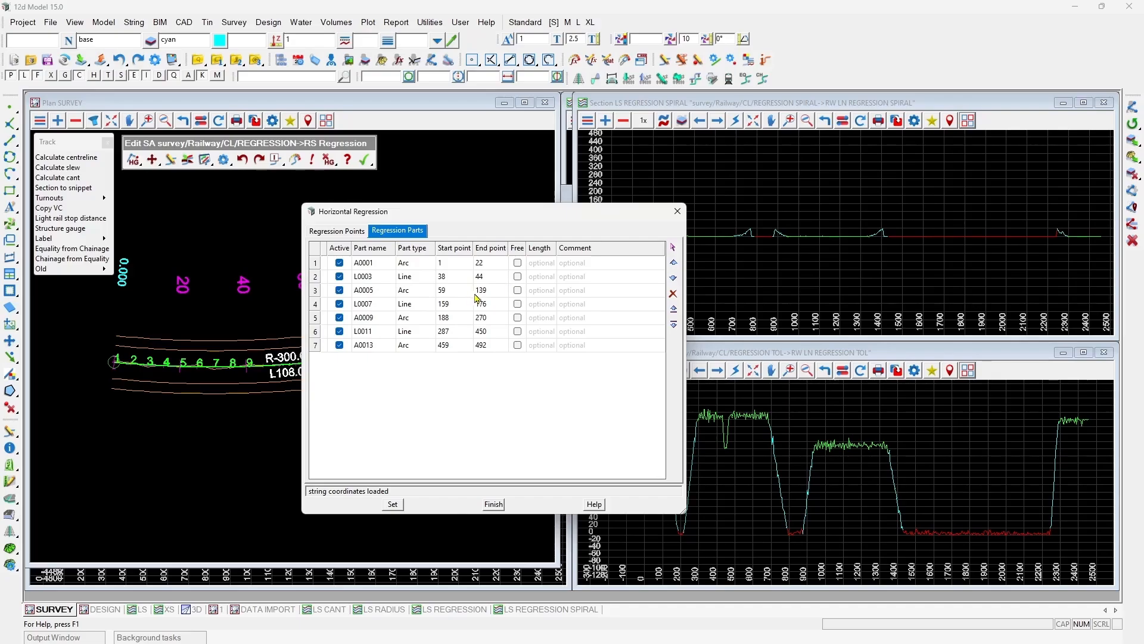
Step: Compare the regression parts with the identified segments listed in the output window
{"action": "left_click", "coordinate": [69, 638]}
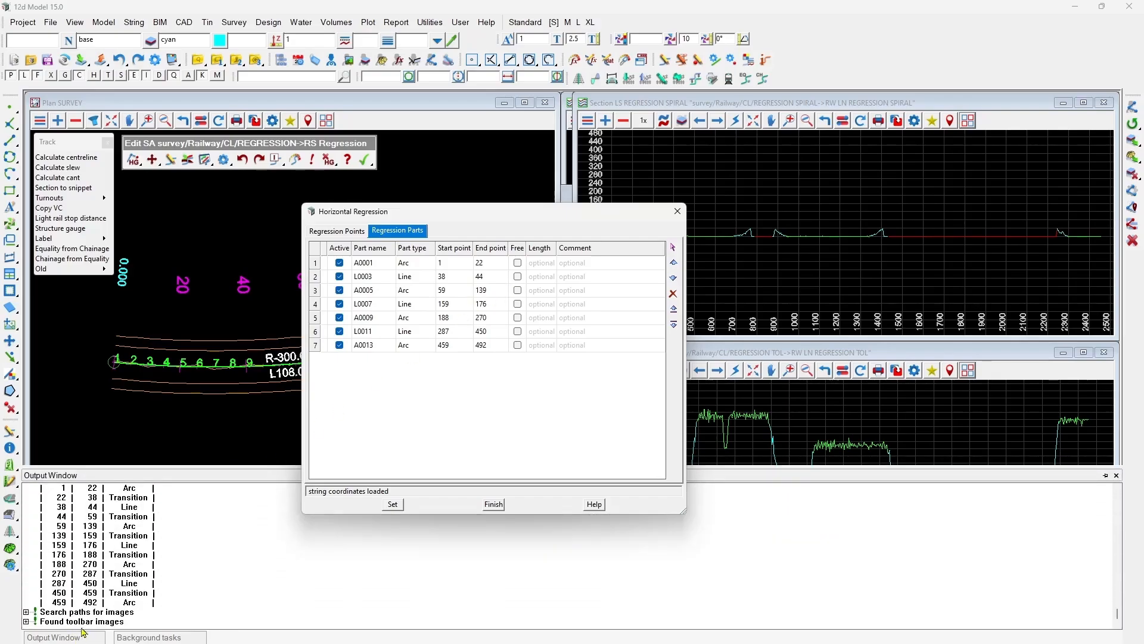
{"action": "scroll", "coordinate": [108, 549], "scroll_direction": "up", "scroll_amount": 1}
{"action": "scroll", "coordinate": [108, 550], "scroll_direction": "down", "scroll_amount": 1}
{"action": "scroll", "coordinate": [107, 548], "scroll_direction": "up", "scroll_amount": 1}
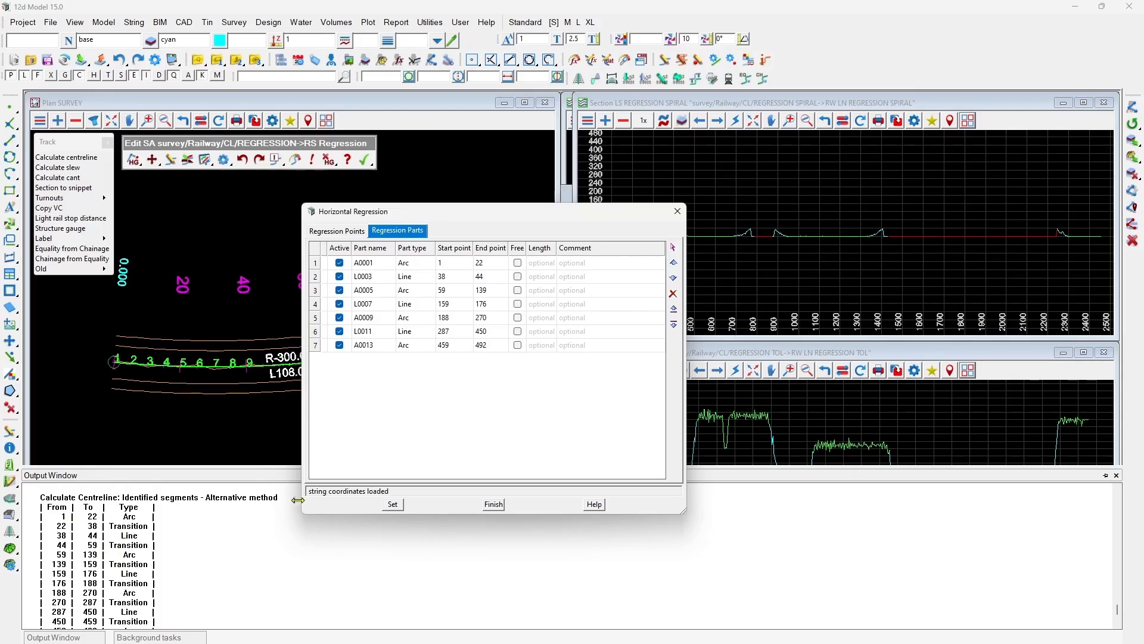
Step: Add the LANE FEATURES road model to the SURVEY plan view to show the road crossing the second arc
{"action": "left_click", "coordinate": [317, 306]}
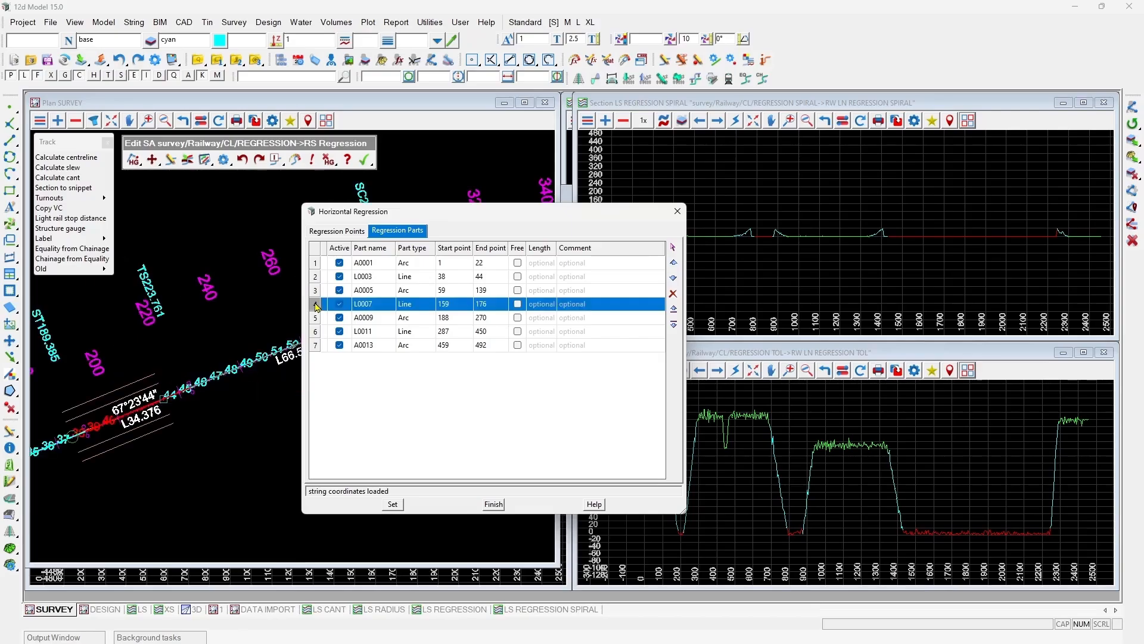
{"action": "scroll", "coordinate": [115, 370], "scroll_direction": "down", "scroll_amount": 8}
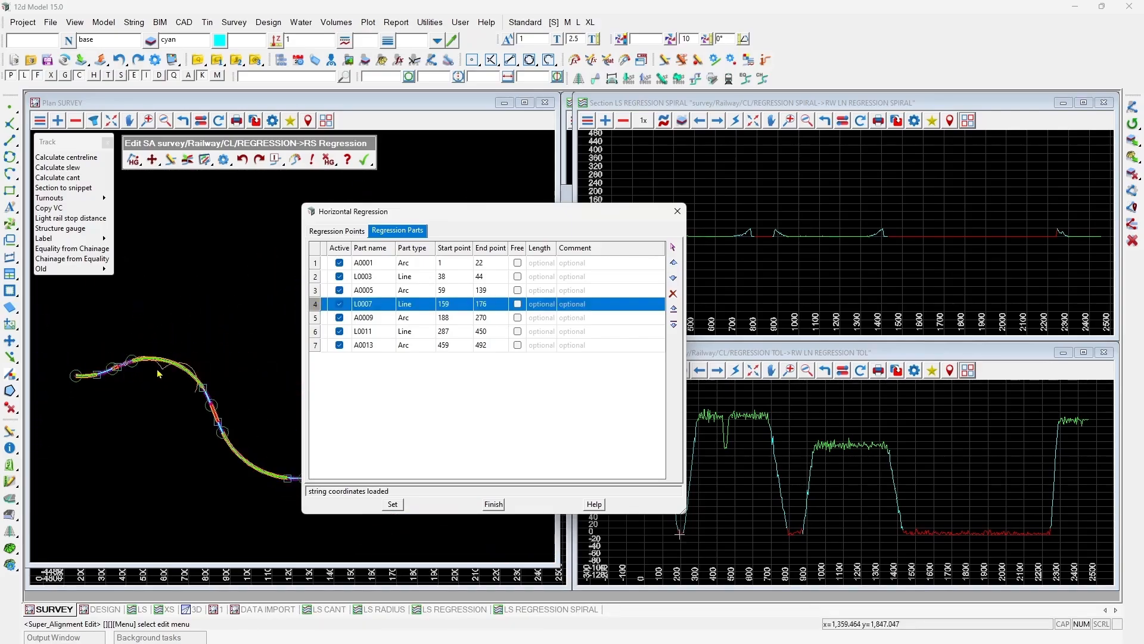
{"action": "scroll", "coordinate": [141, 363], "scroll_direction": "up", "scroll_amount": 5}
{"action": "scroll", "coordinate": [143, 357], "scroll_direction": "down", "scroll_amount": 3}
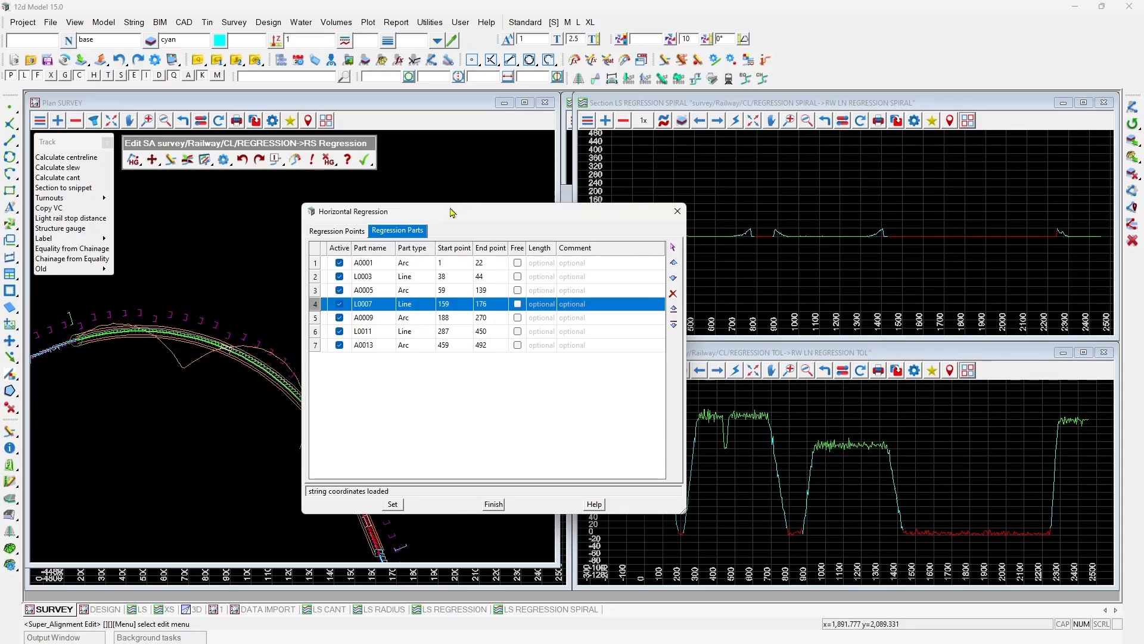
{"action": "left_click_drag", "start_coordinate": [675, 216], "coordinate": [674, 214]}
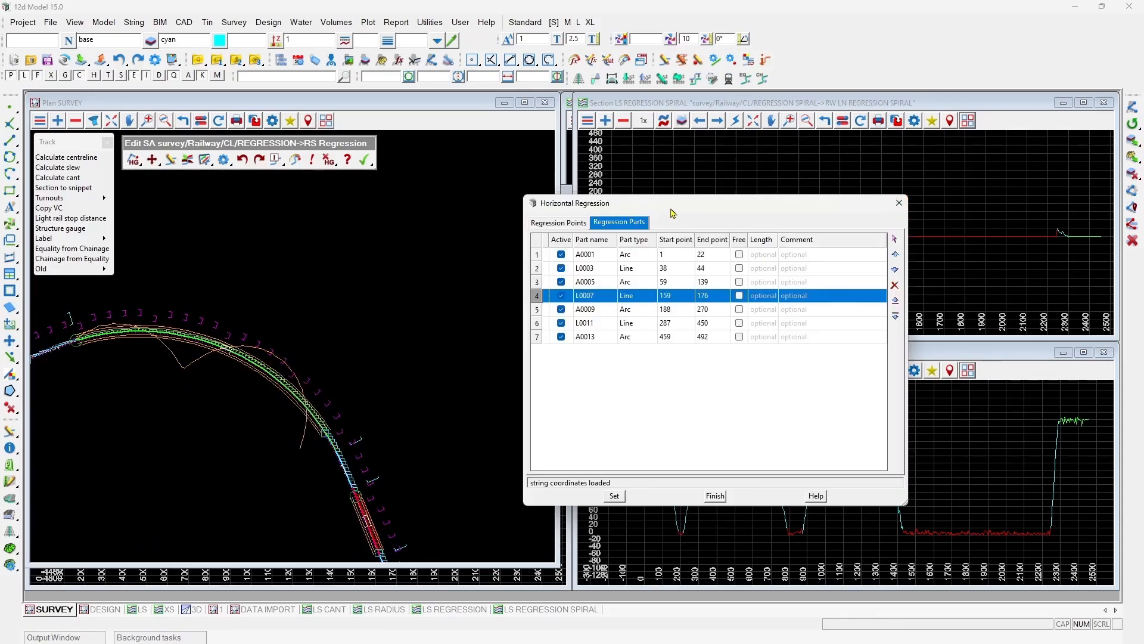
{"action": "left_click", "coordinate": [66, 107]}
{"action": "left_click", "coordinate": [57, 120]}
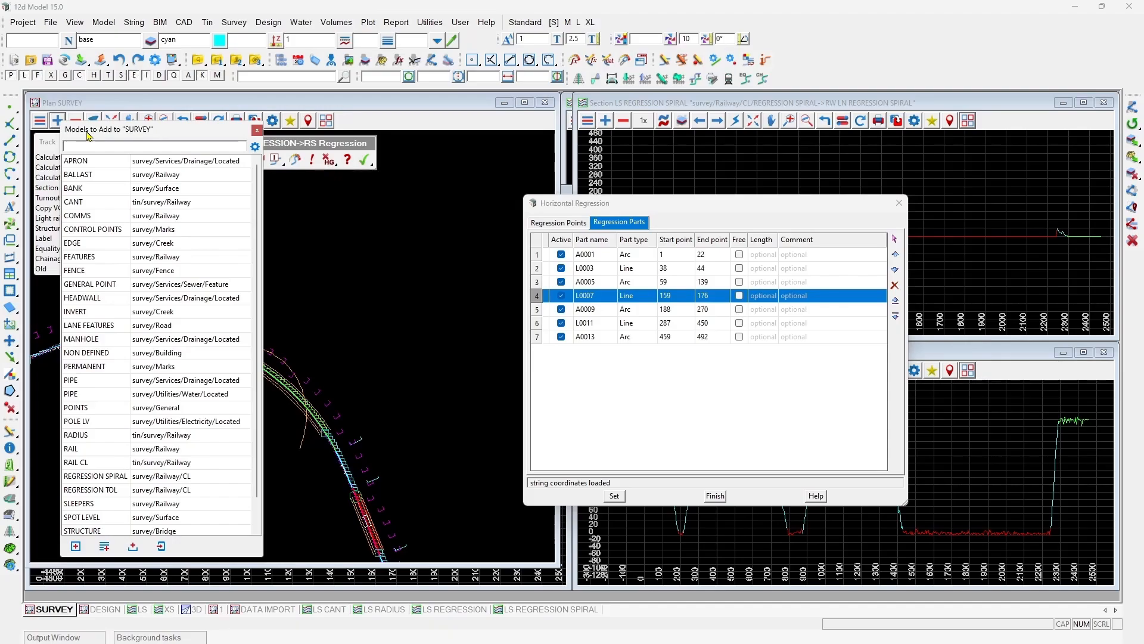
{"action": "type", "text": "feat"}
{"action": "left_click", "coordinate": [99, 175]}
{"action": "scroll", "coordinate": [249, 358], "scroll_direction": "up", "scroll_amount": 4}
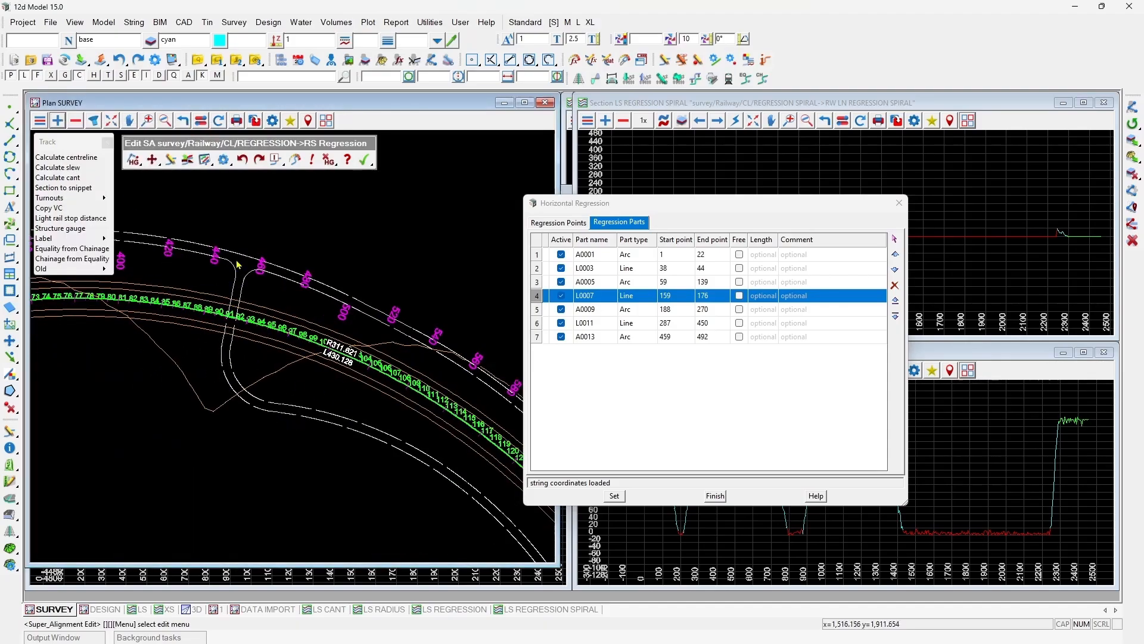
{"action": "scroll", "coordinate": [234, 292], "scroll_direction": "up", "scroll_amount": 2}
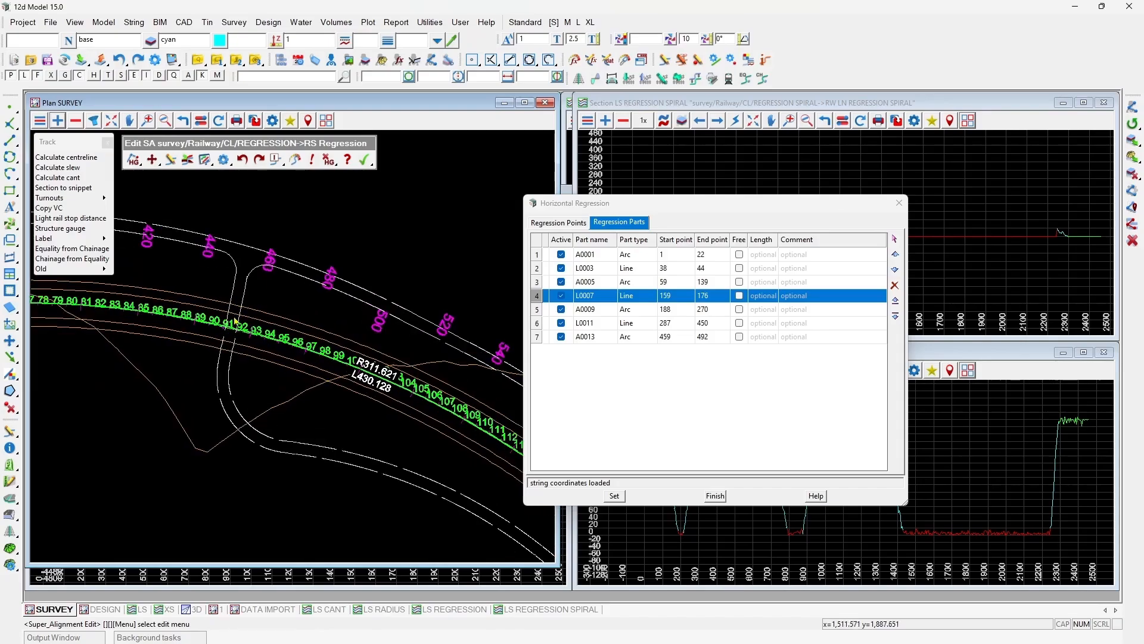
Step: Insert a new regression part above line L0007, name it A0006 and set its type to Arc
{"action": "right_click", "coordinate": [538, 298]}
{"action": "left_click", "coordinate": [560, 318]}
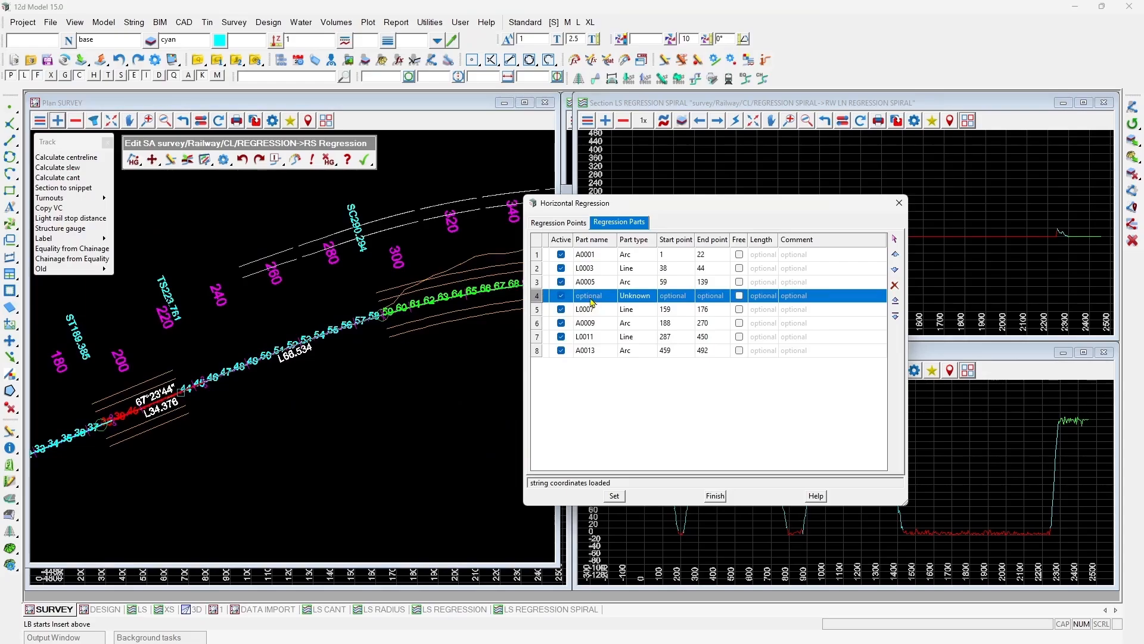
{"action": "left_click", "coordinate": [594, 297]}
{"action": "type", "text": "A0006"}
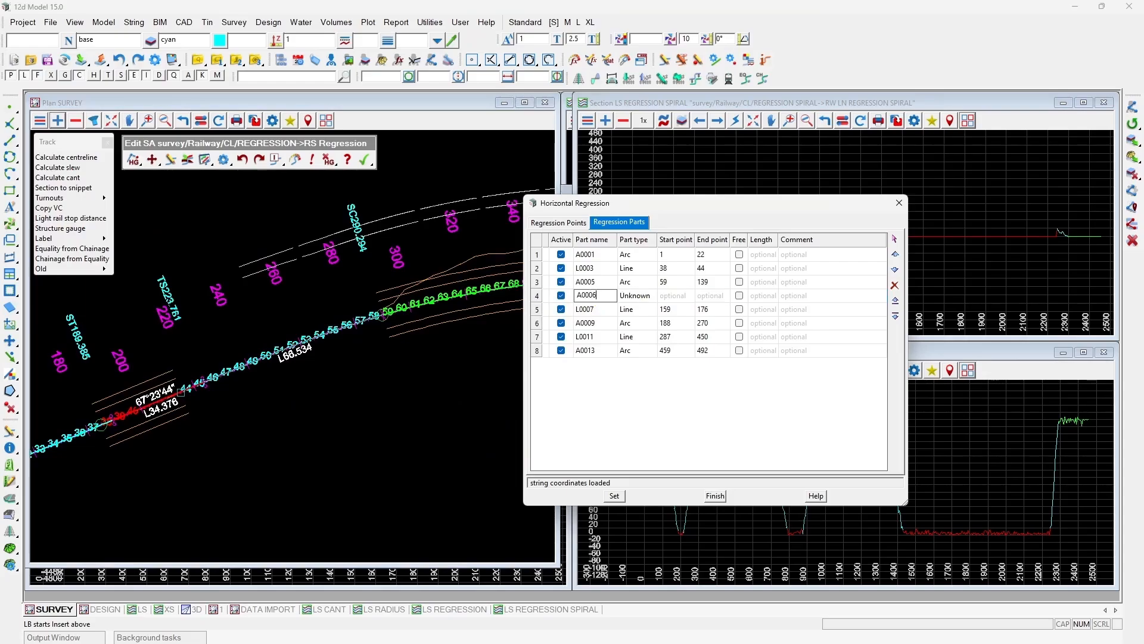
{"action": "double_click", "coordinate": [647, 299]}
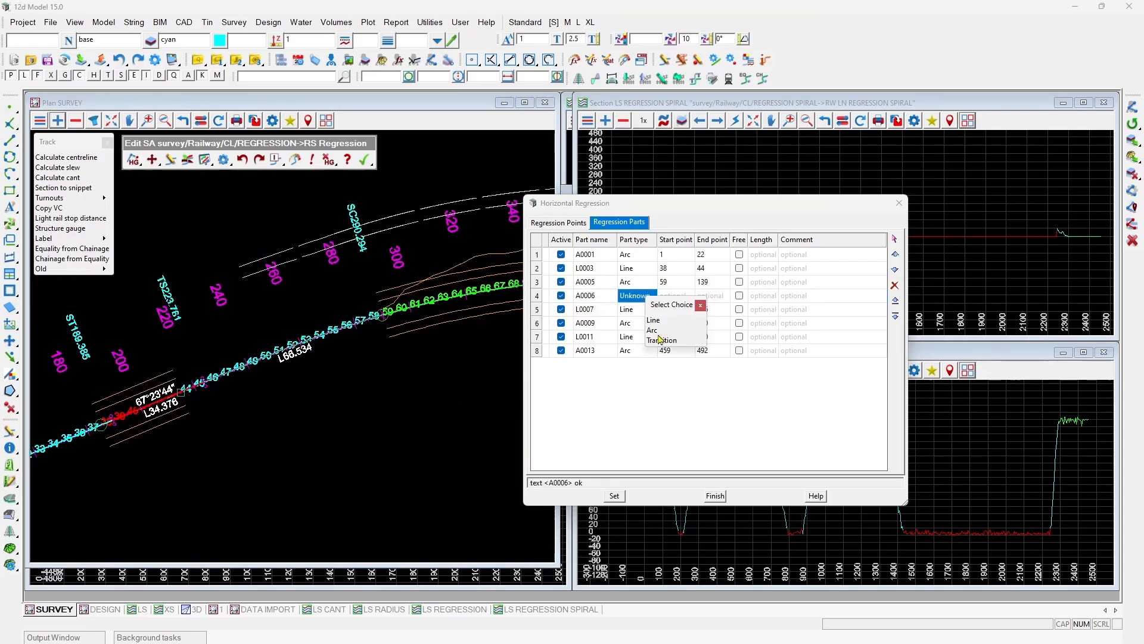
{"action": "left_click", "coordinate": [656, 331]}
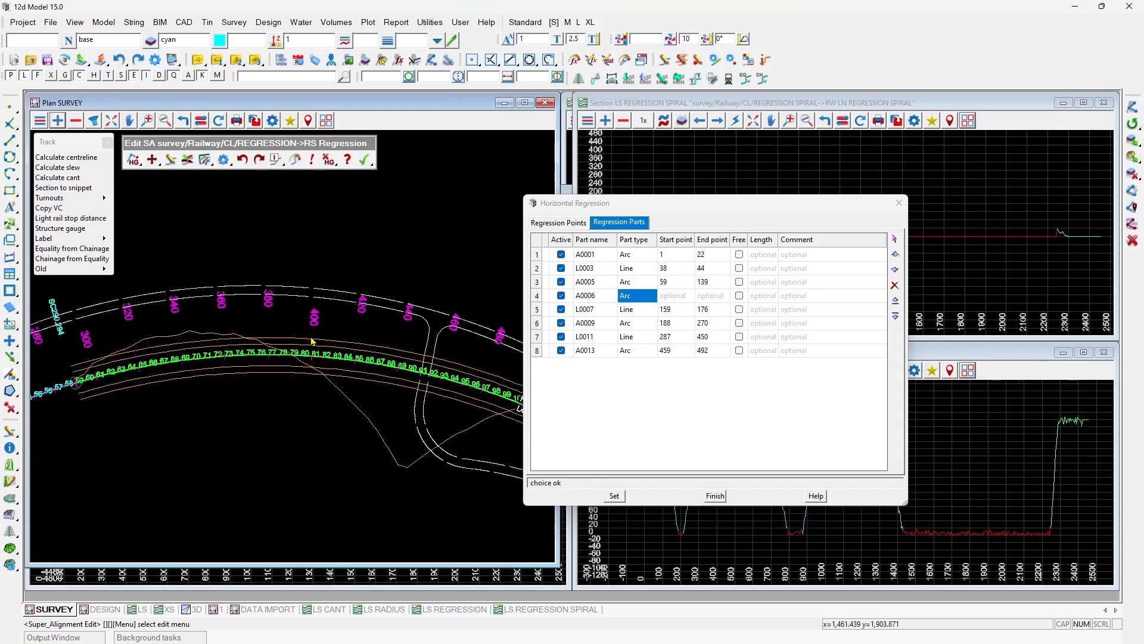
Step: Check the centreline's vertex text setting in the CalcCL/ML function and review the SURVEY view's display toggles
{"action": "scroll", "coordinate": [432, 371], "scroll_direction": "up", "scroll_amount": 5}
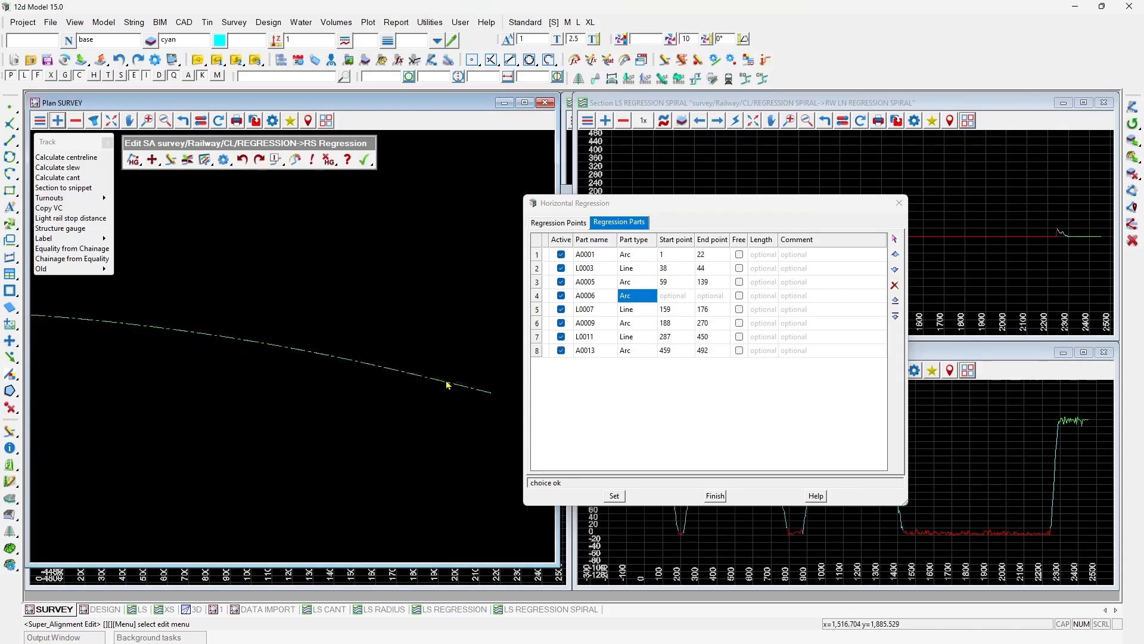
{"action": "left_click_drag", "start_coordinate": [572, 204], "coordinate": [599, 60]}
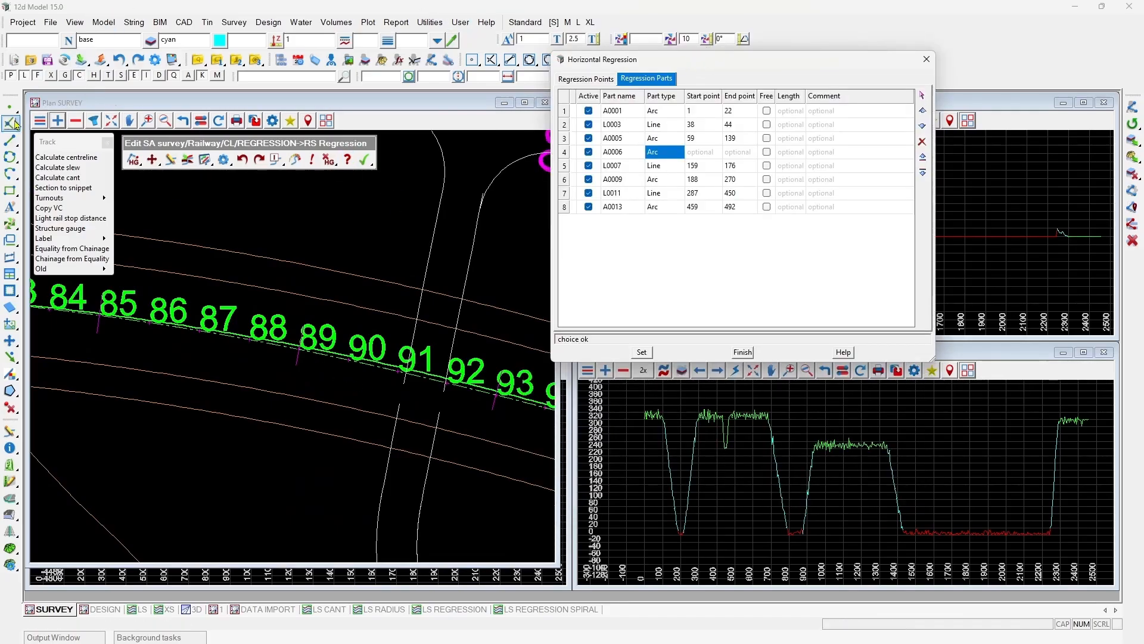
{"action": "left_click", "coordinate": [66, 157]}
{"action": "left_click", "coordinate": [264, 210]}
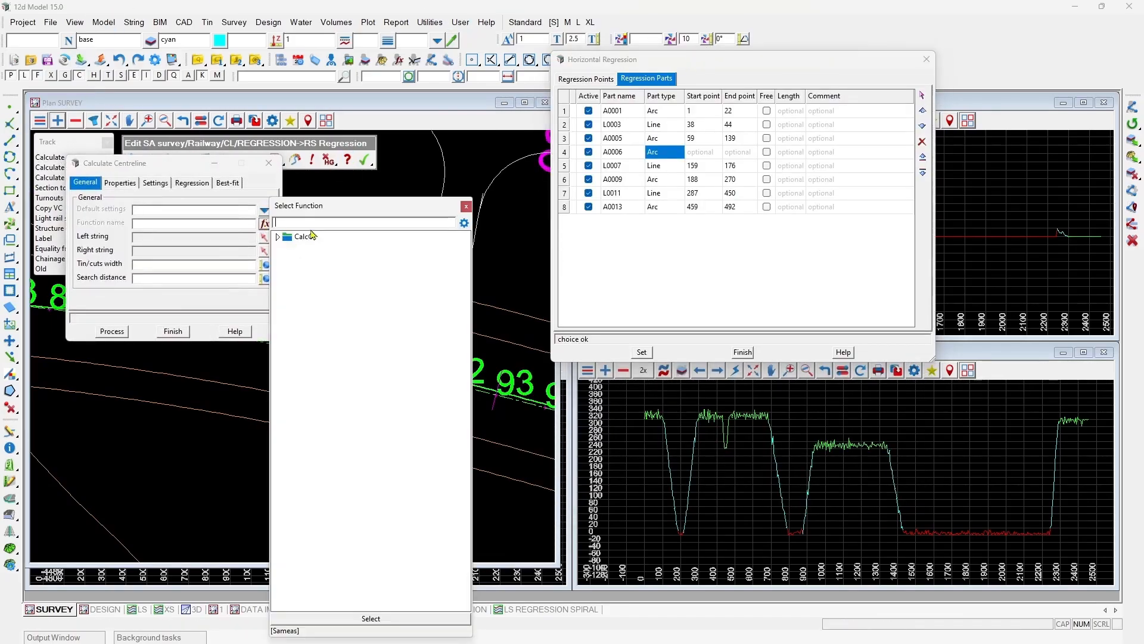
{"action": "left_click", "coordinate": [311, 234]}
{"action": "left_click", "coordinate": [204, 184]}
{"action": "left_click", "coordinate": [153, 187]}
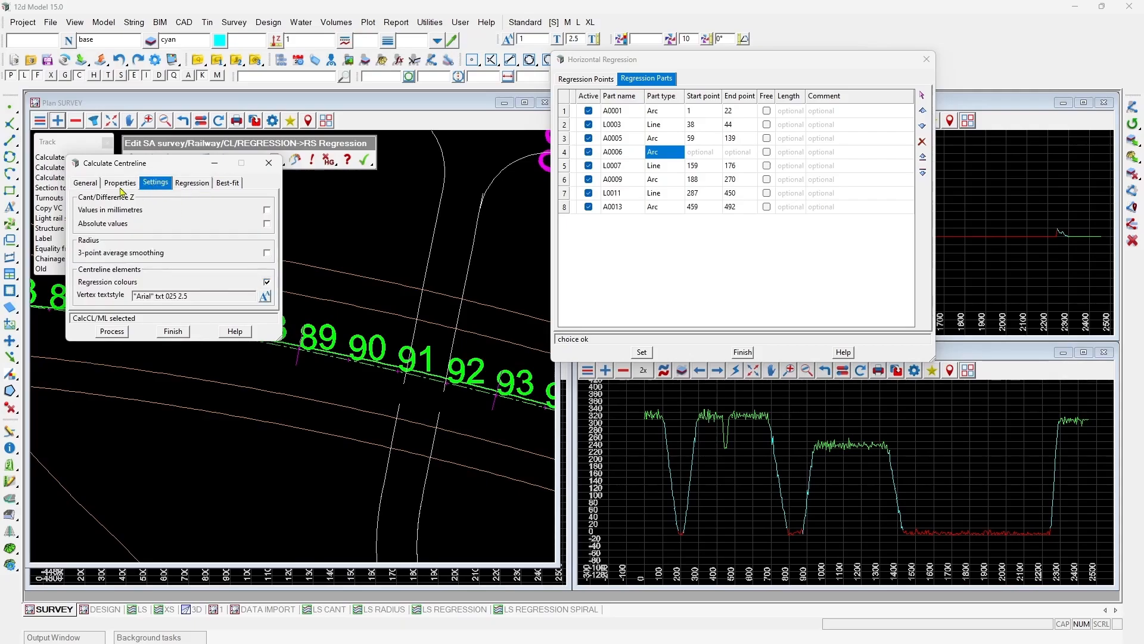
{"action": "left_click", "coordinate": [121, 189]}
{"action": "left_click_drag", "start_coordinate": [282, 230], "coordinate": [772, 231]}
{"action": "left_click", "coordinate": [631, 238]}
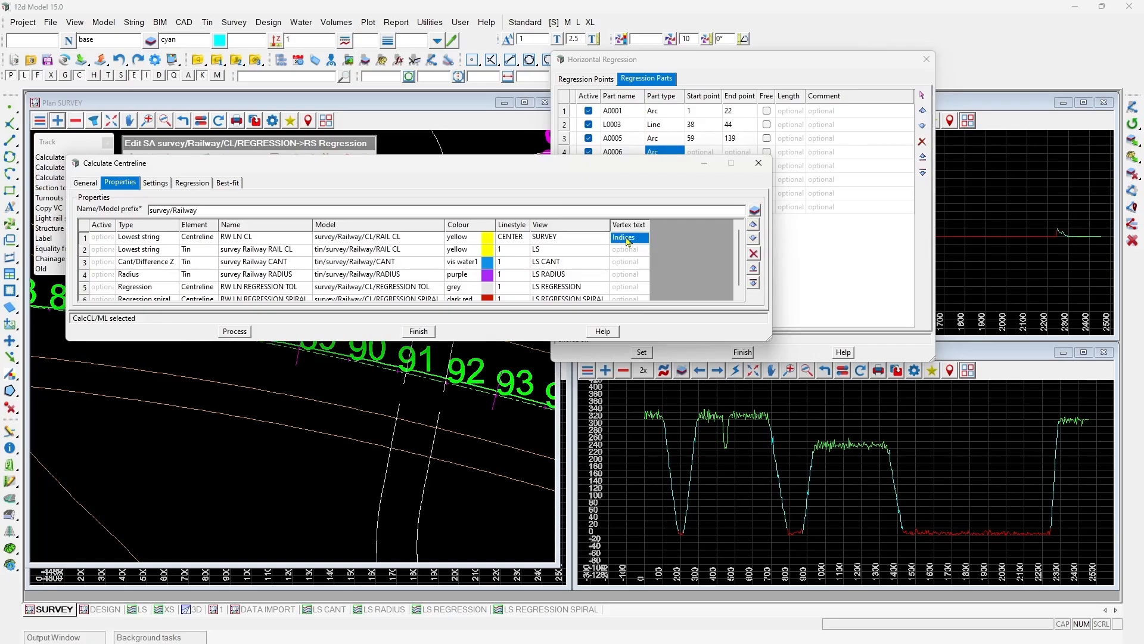
{"action": "left_click", "coordinate": [418, 332]}
{"action": "left_click", "coordinate": [203, 121]}
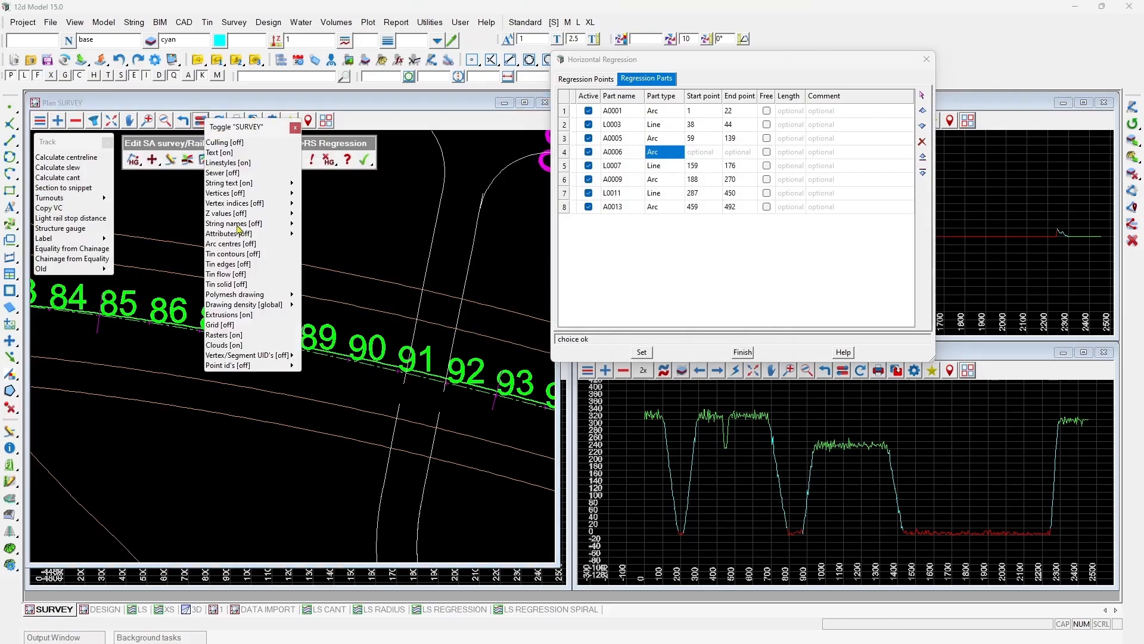
{"action": "left_click", "coordinate": [295, 128]}
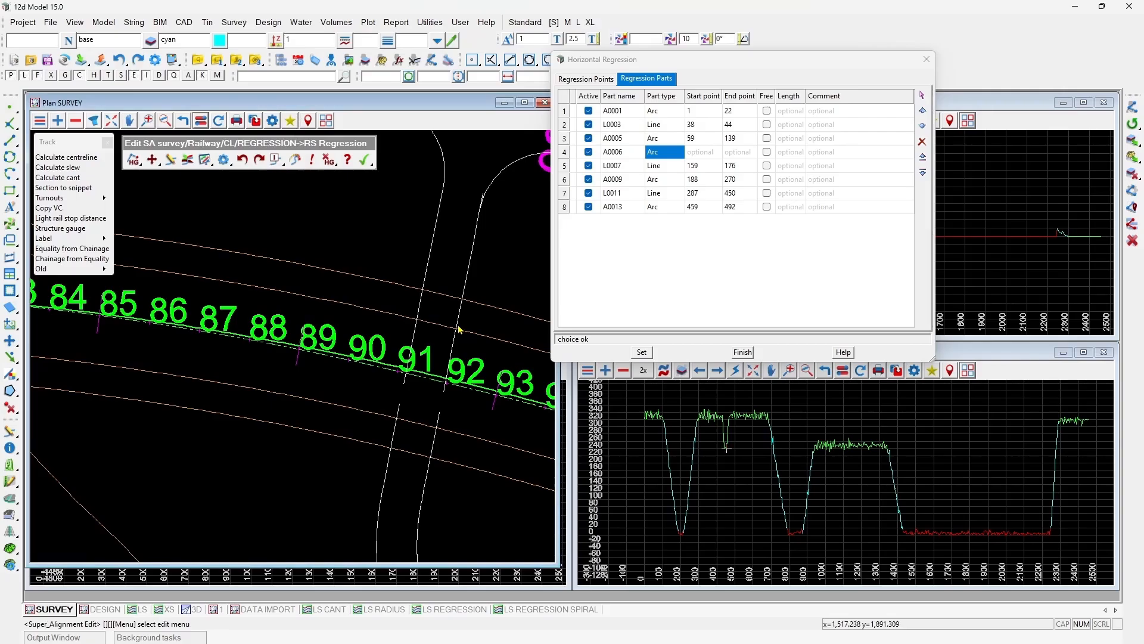
Step: Inquire the vertex index at the dip in the LS REGRESSION graph using the 12d Inquire style
{"action": "key", "text": "F2"}
{"action": "left_click_drag", "start_coordinate": [645, 336], "coordinate": [418, 323]}
{"action": "left_click", "coordinate": [491, 355]}
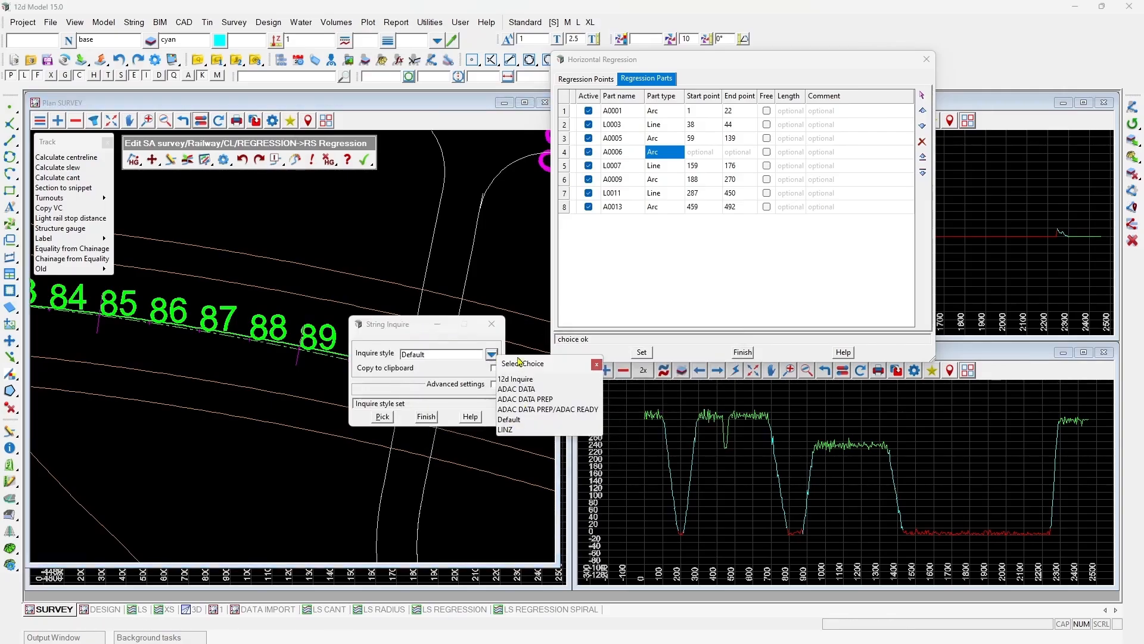
{"action": "left_click", "coordinate": [519, 380]}
{"action": "scroll", "coordinate": [688, 480], "scroll_direction": "up", "scroll_amount": 5}
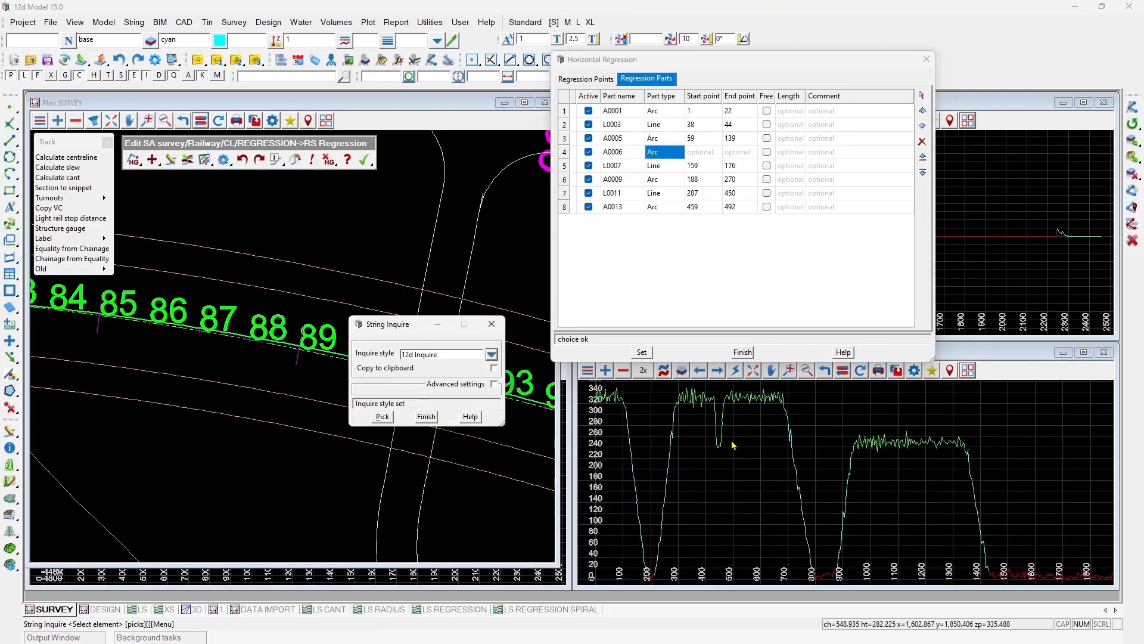
{"action": "scroll", "coordinate": [687, 480], "scroll_direction": "down", "scroll_amount": 1}
{"action": "left_click", "coordinate": [685, 479]}
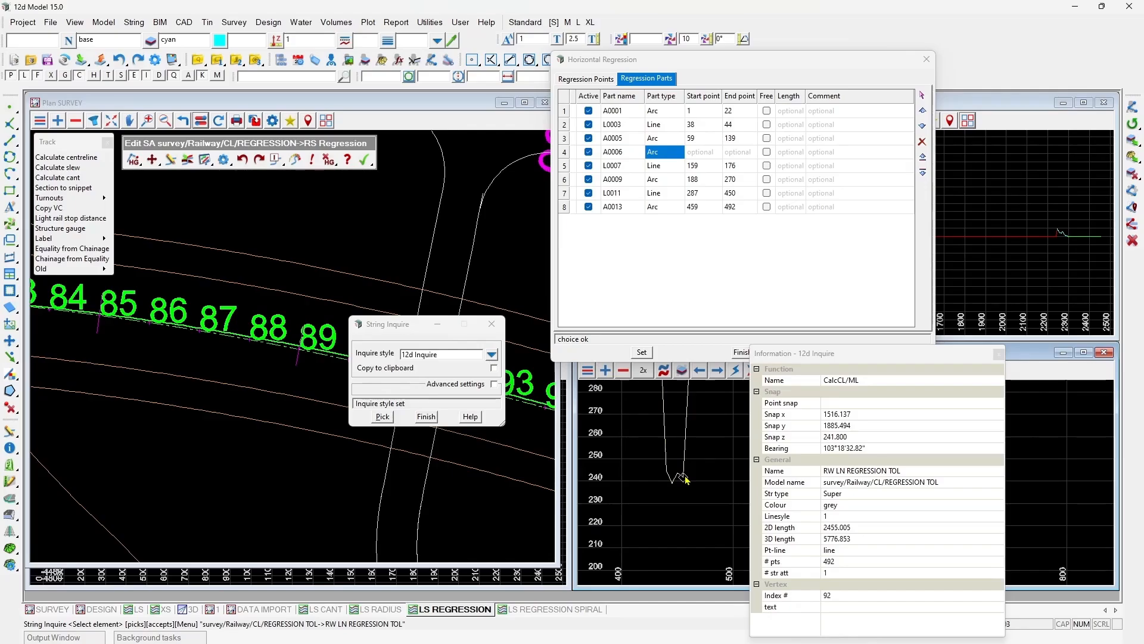
{"action": "key", "text": "Escape"}
Step: Set the end point of part A0006 to 139 and its start point to 92
{"action": "scroll", "coordinate": [206, 337], "scroll_direction": "down", "scroll_amount": 4}
{"action": "scroll", "coordinate": [349, 361], "scroll_direction": "up", "scroll_amount": 6}
{"action": "scroll", "coordinate": [178, 345], "scroll_direction": "up", "scroll_amount": 3}
{"action": "scroll", "coordinate": [178, 346], "scroll_direction": "down", "scroll_amount": 2}
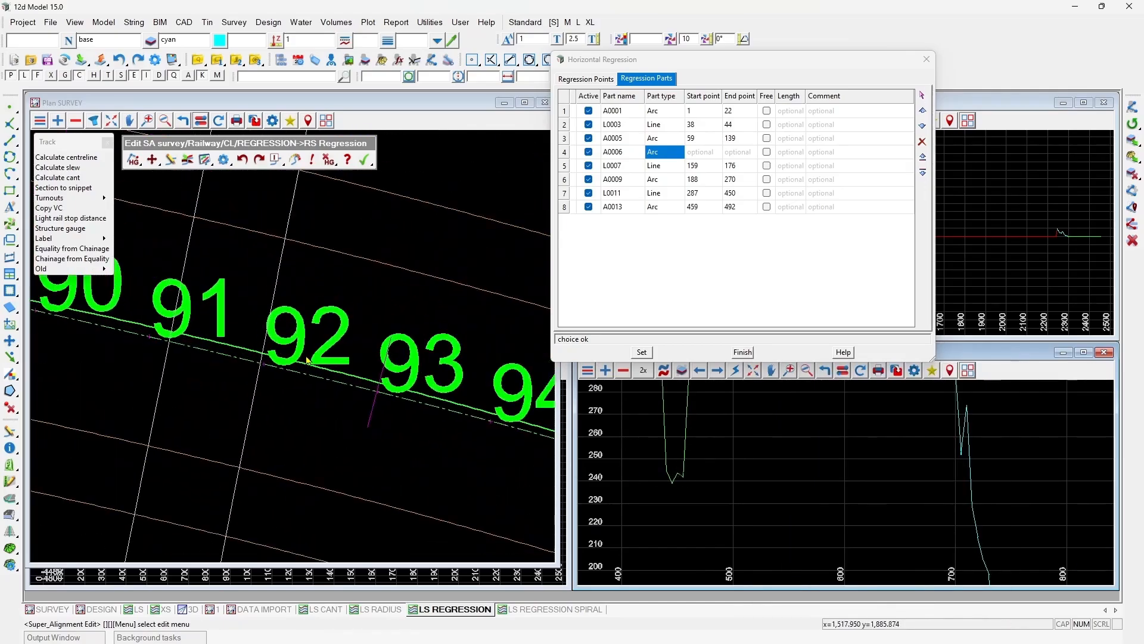
{"action": "left_click", "coordinate": [732, 153]}
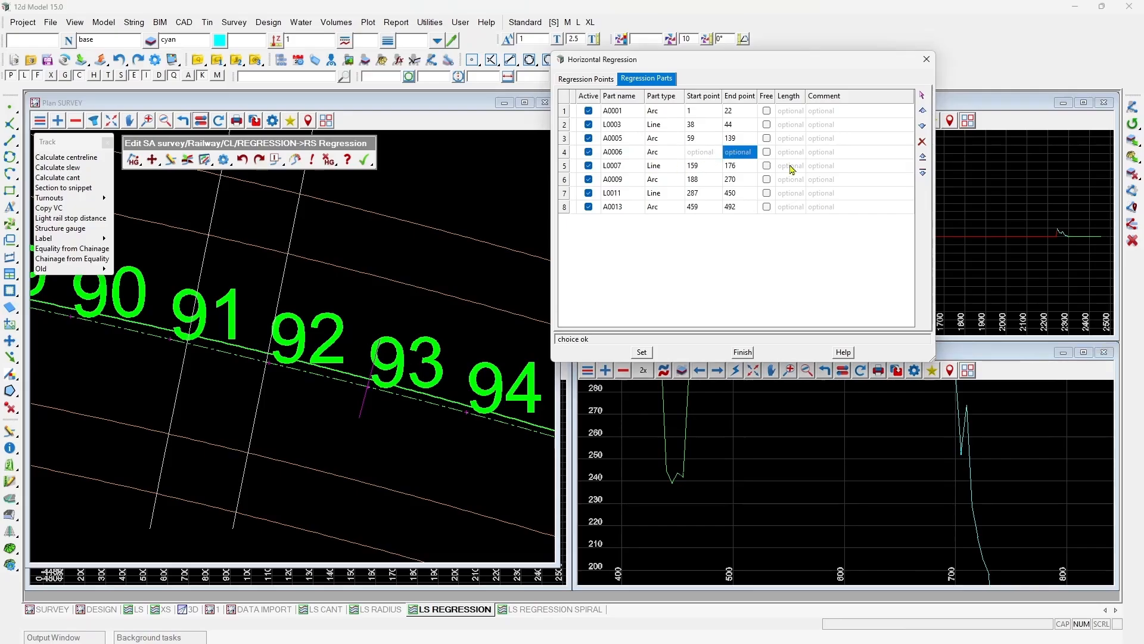
{"action": "type", "text": "139"}
{"action": "left_click", "coordinate": [697, 152]}
{"action": "left_click", "coordinate": [703, 153]}
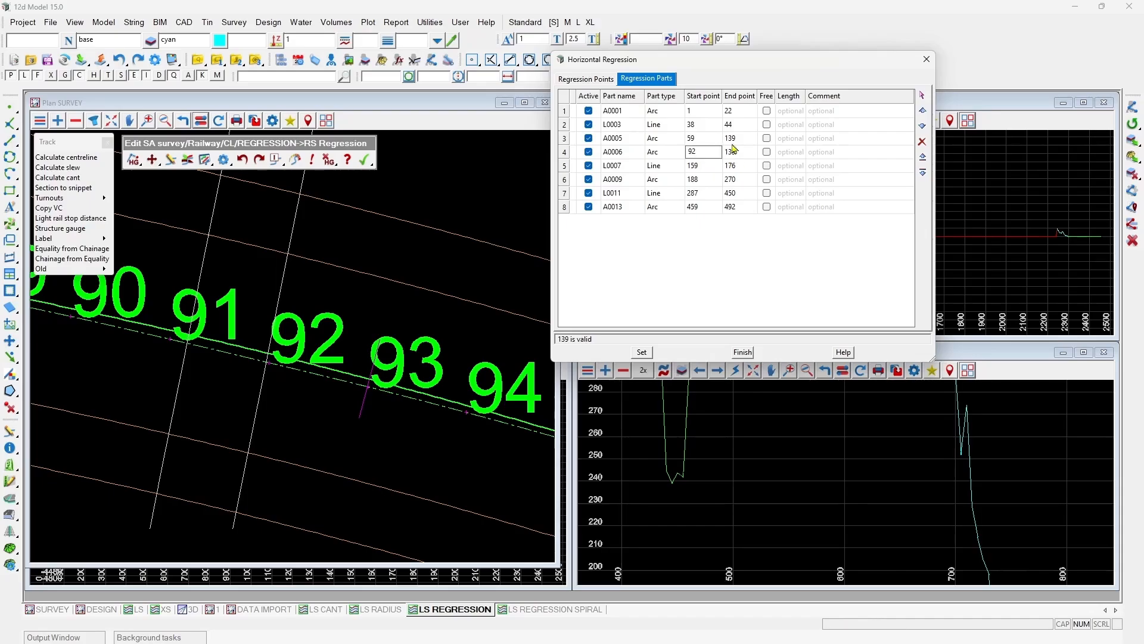
Step: Set the end point of part A0005 to 91 and solve the horizontal regression
{"action": "left_click", "coordinate": [731, 142]}
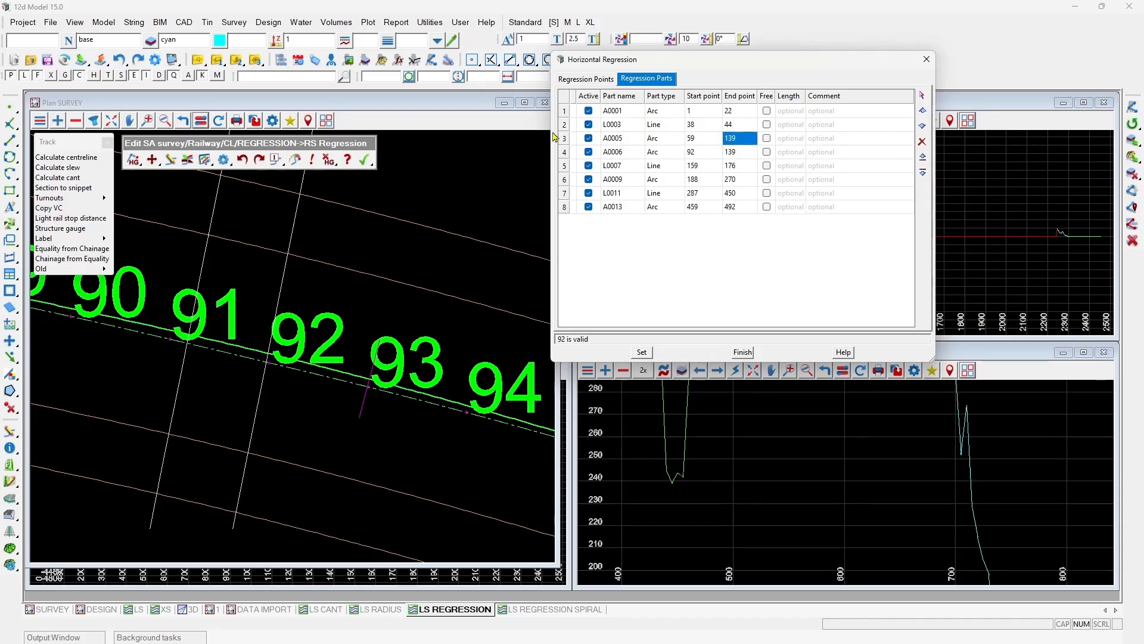
{"action": "left_click", "coordinate": [725, 140]}
{"action": "left_click", "coordinate": [637, 353]}
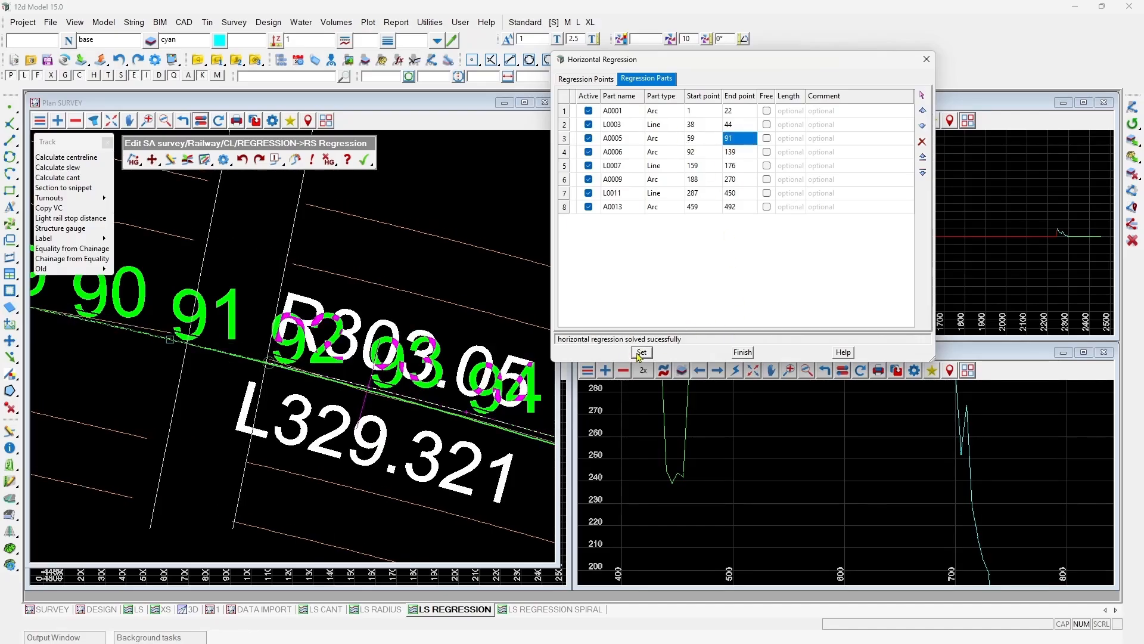
{"action": "scroll", "coordinate": [262, 334], "scroll_direction": "down", "scroll_amount": 2}
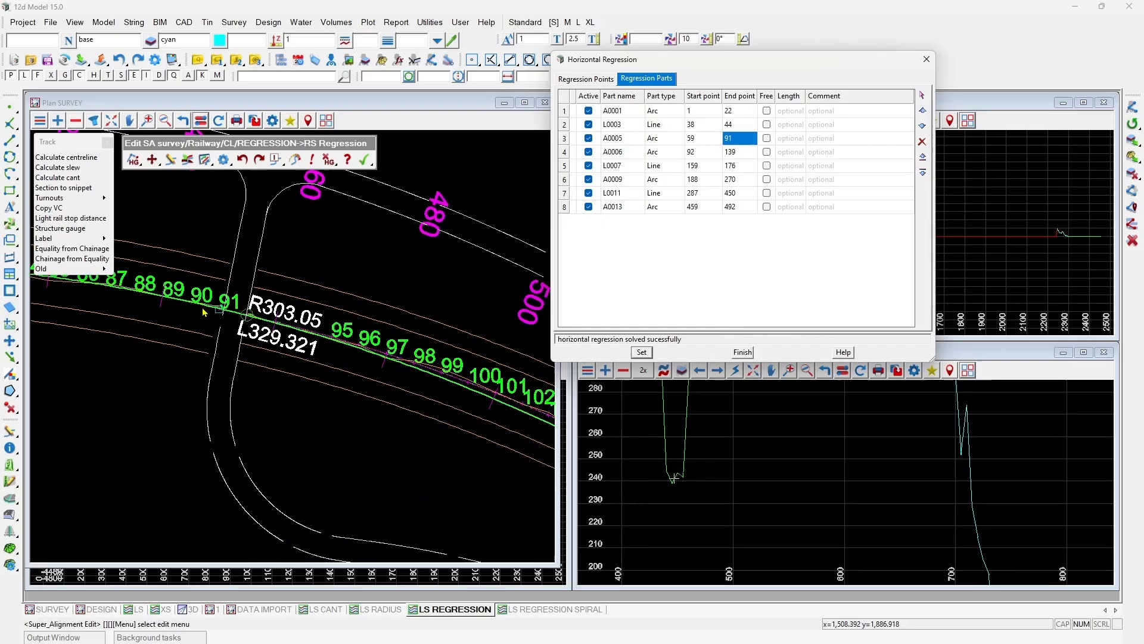
{"action": "scroll", "coordinate": [264, 336], "scroll_direction": "up", "scroll_amount": 1}
{"action": "scroll", "coordinate": [264, 335], "scroll_direction": "down", "scroll_amount": 1}
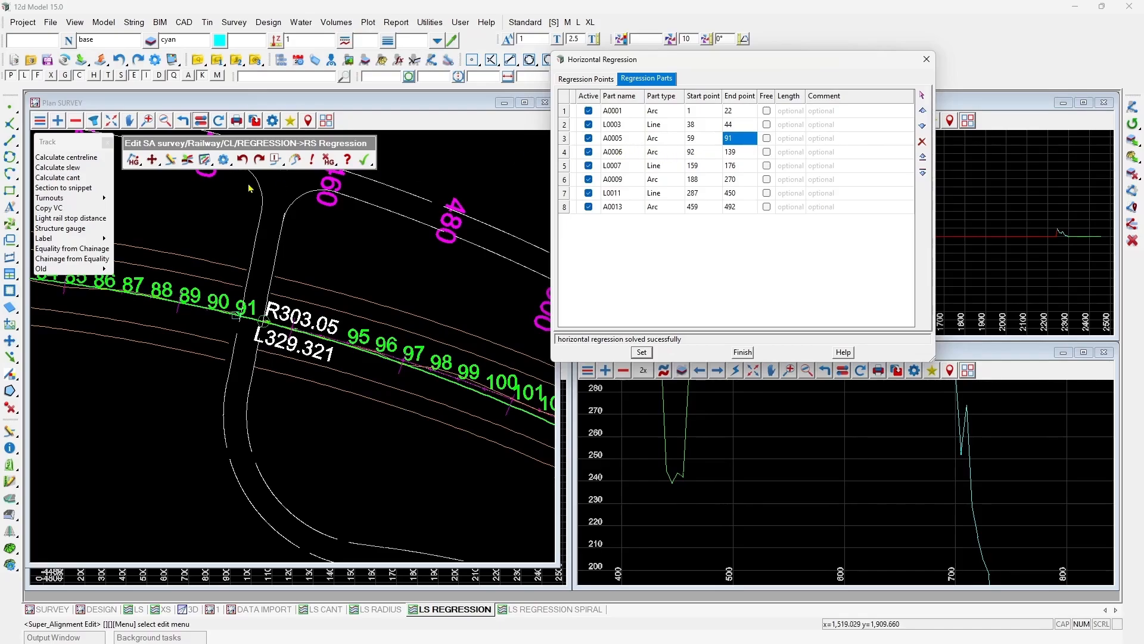
Step: Duplicate horizontal best-fit part 5 in the super alignment's parts and set the copy's best-fit part name to A0006
{"action": "left_click", "coordinate": [204, 160]}
{"action": "left_click_drag", "start_coordinate": [274, 170], "coordinate": [551, 119]}
{"action": "left_click", "coordinate": [511, 138]}
{"action": "left_click", "coordinate": [557, 189]}
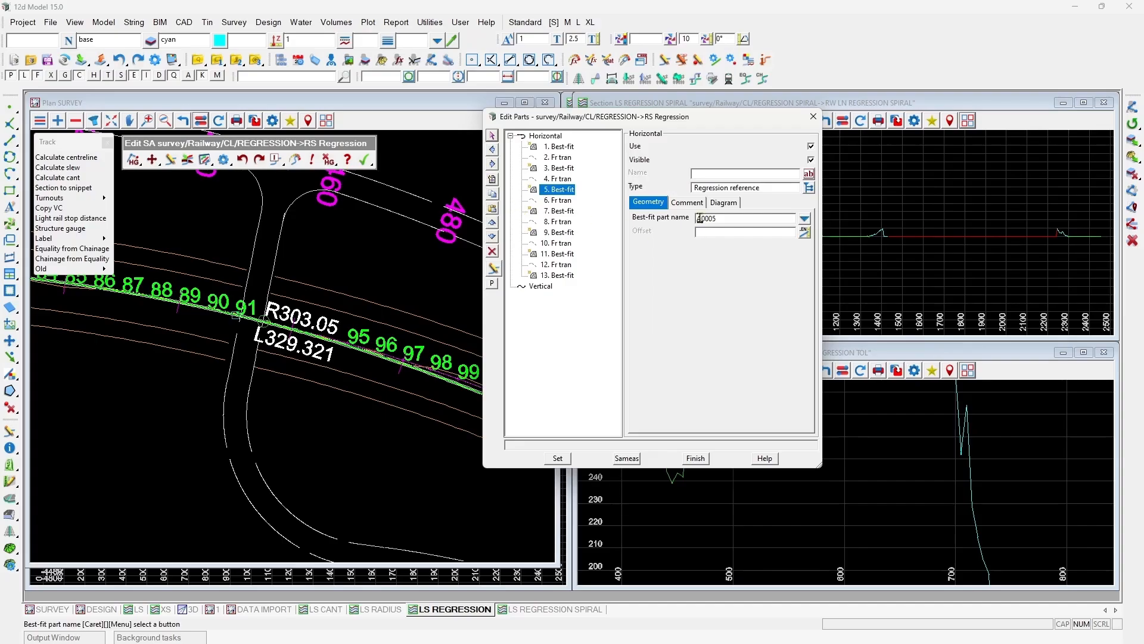
{"action": "left_click", "coordinate": [492, 196]}
{"action": "left_click", "coordinate": [492, 208]}
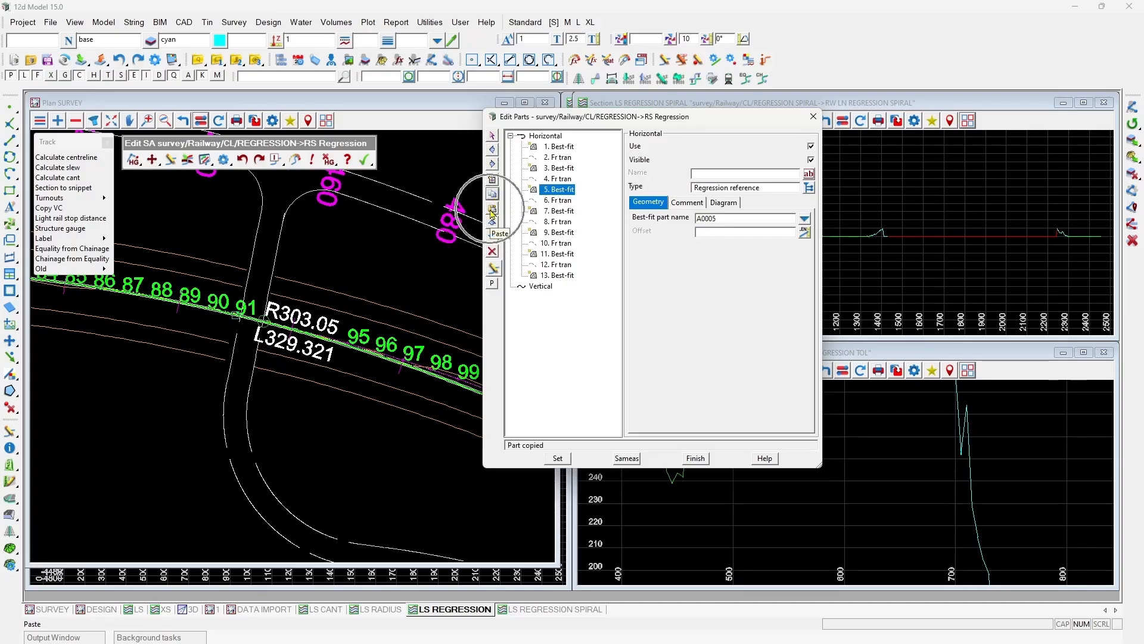
{"action": "left_click", "coordinate": [810, 147]}
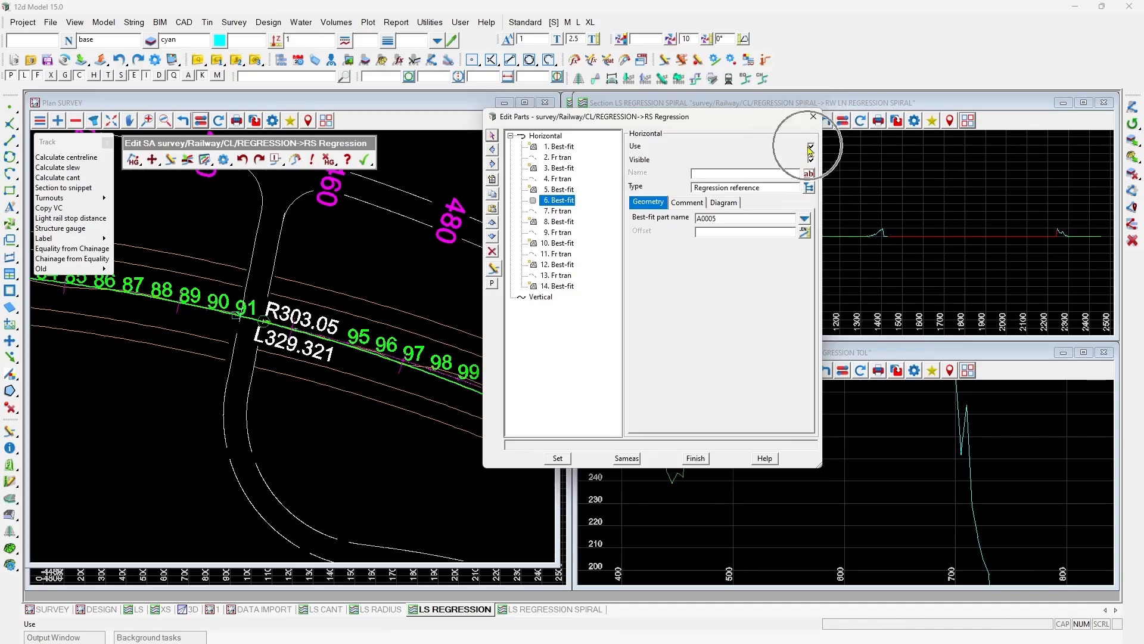
{"action": "left_click", "coordinate": [806, 221]}
{"action": "left_click", "coordinate": [831, 275]}
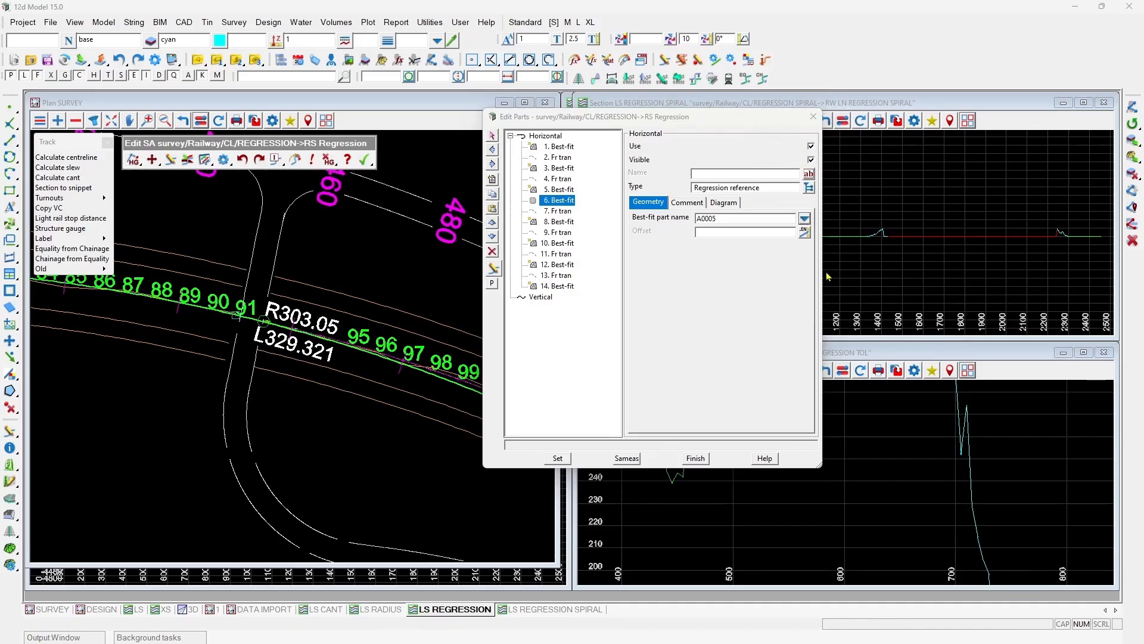
{"action": "left_click", "coordinate": [560, 460]}
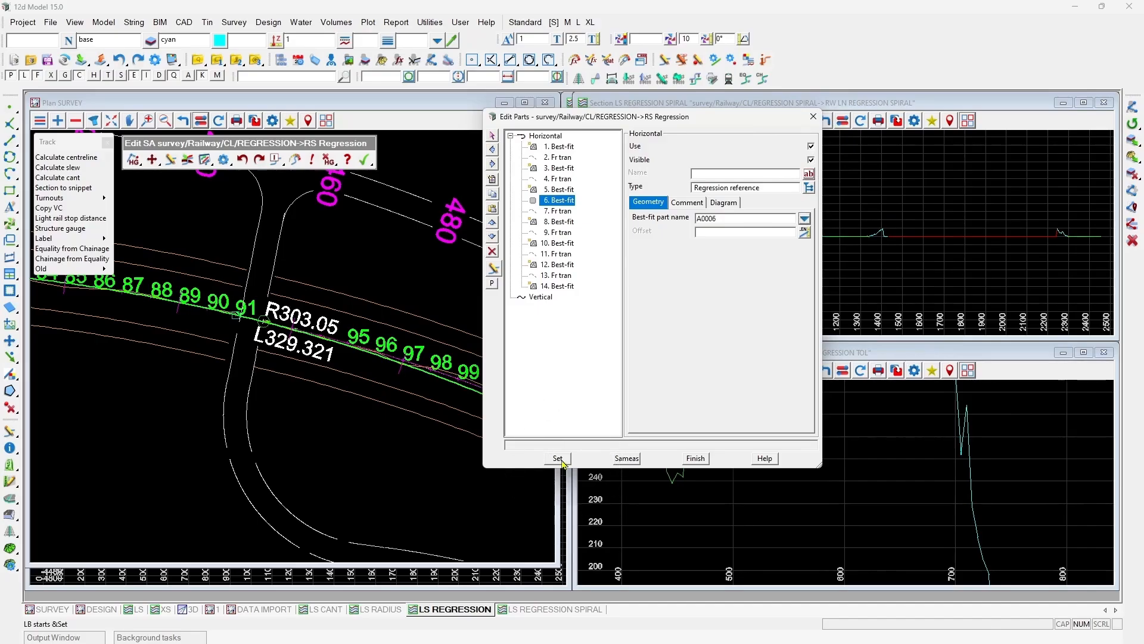
Step: Insert a new part after best-fit part 5 and set its type to a free line joining the two arcs
{"action": "left_click", "coordinate": [559, 191]}
{"action": "scroll", "coordinate": [248, 318], "scroll_direction": "up", "scroll_amount": 2}
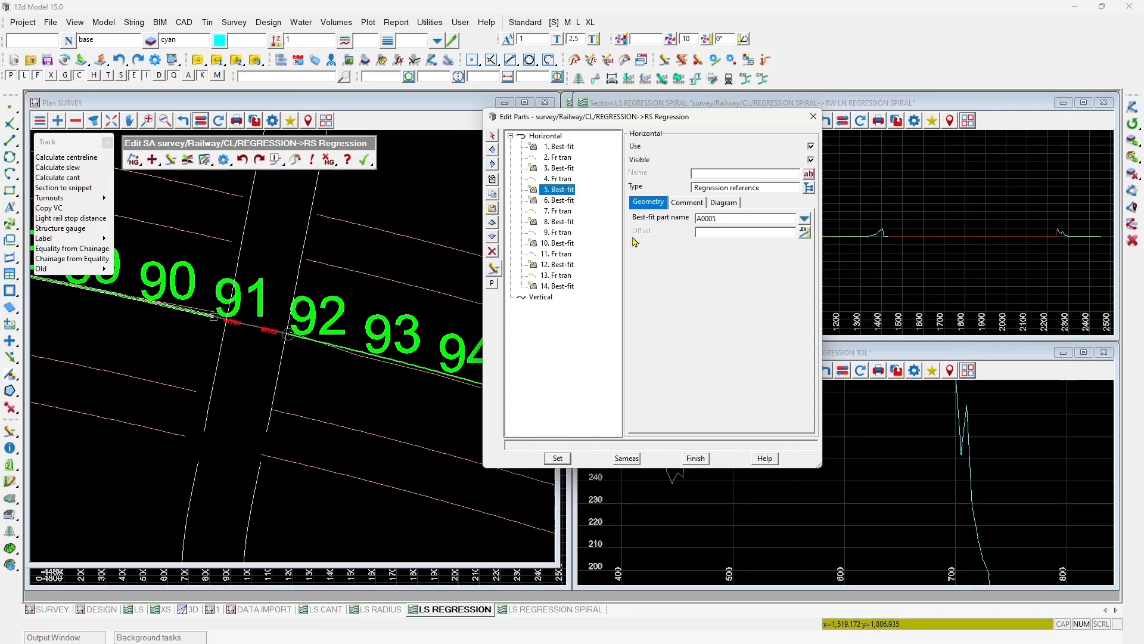
{"action": "left_click", "coordinate": [492, 179]}
{"action": "left_click", "coordinate": [808, 188]}
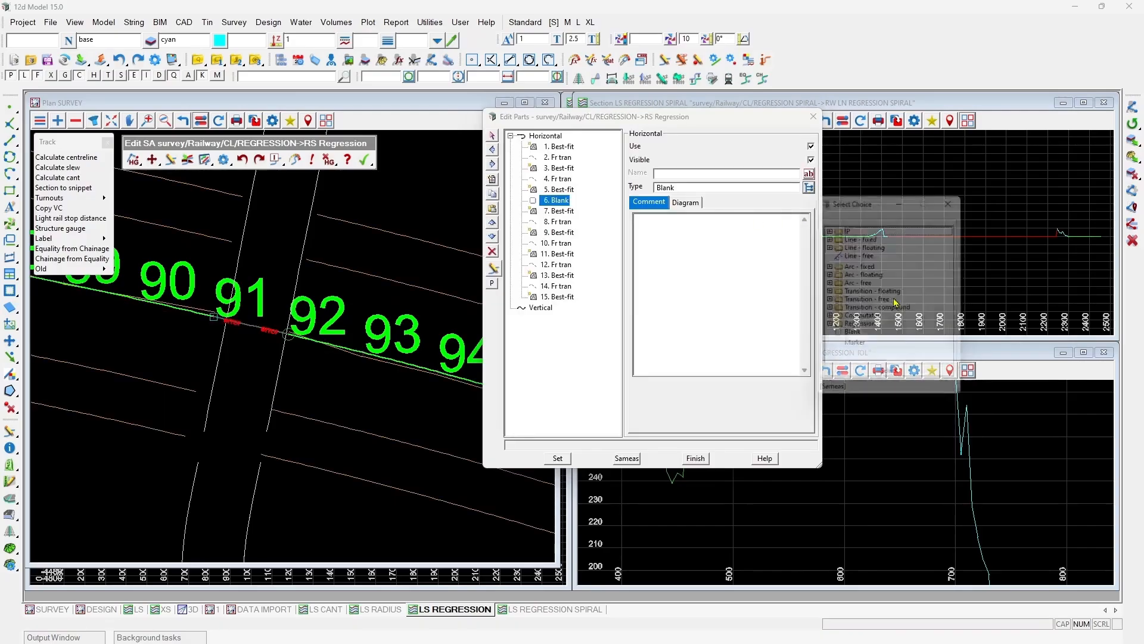
{"action": "left_click", "coordinate": [874, 257]}
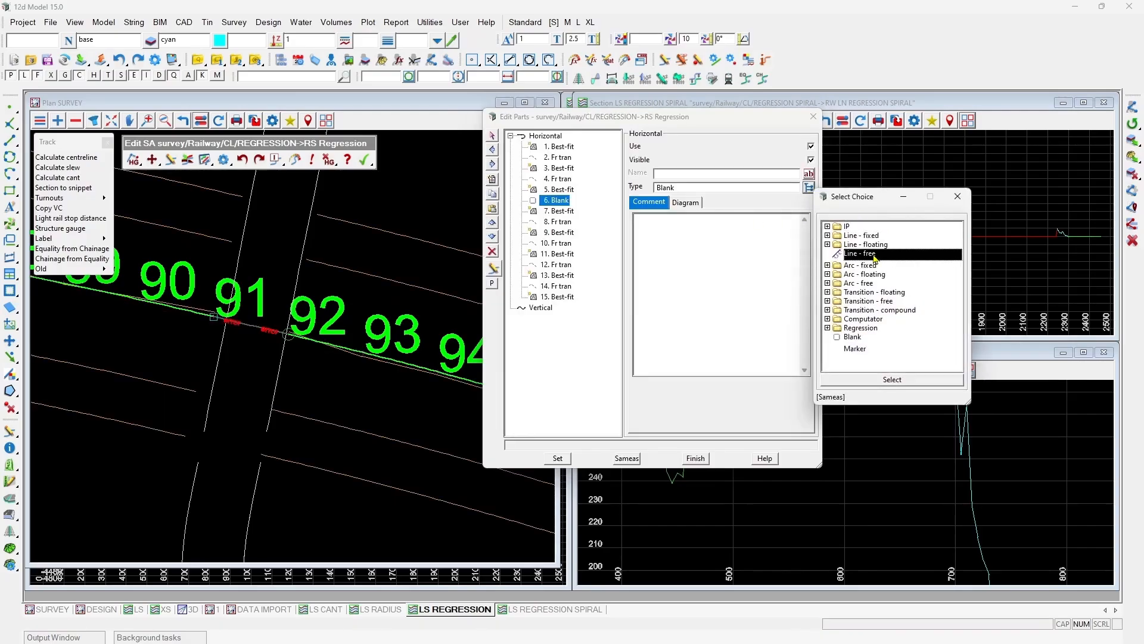
{"action": "left_click", "coordinate": [828, 301]}
{"action": "left_click", "coordinate": [860, 255]}
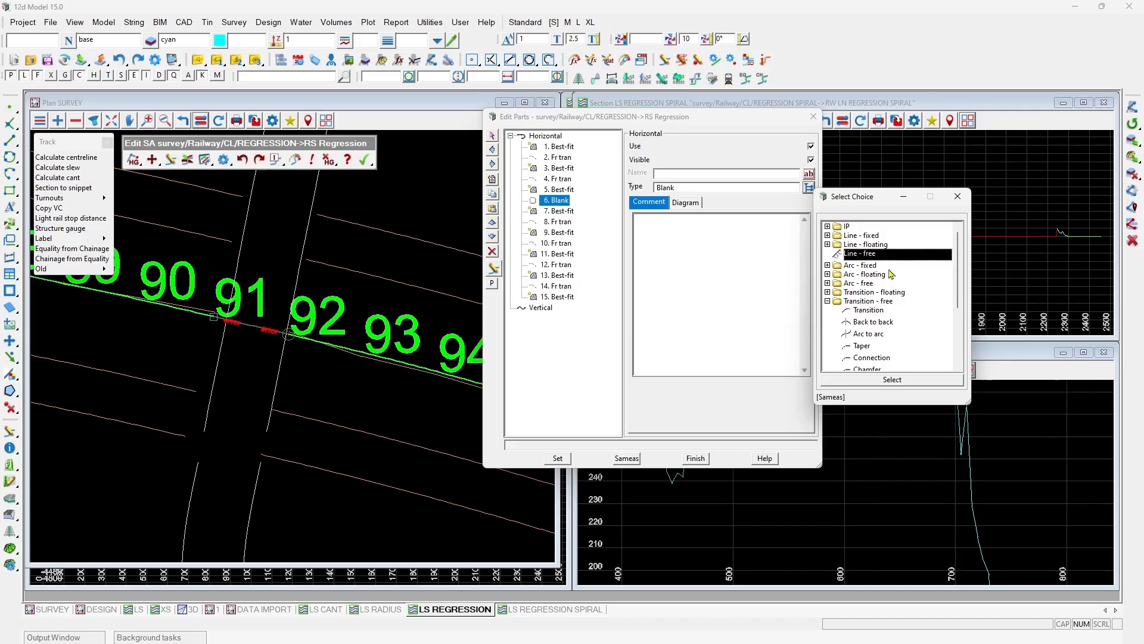
{"action": "double_click", "coordinate": [869, 256]}
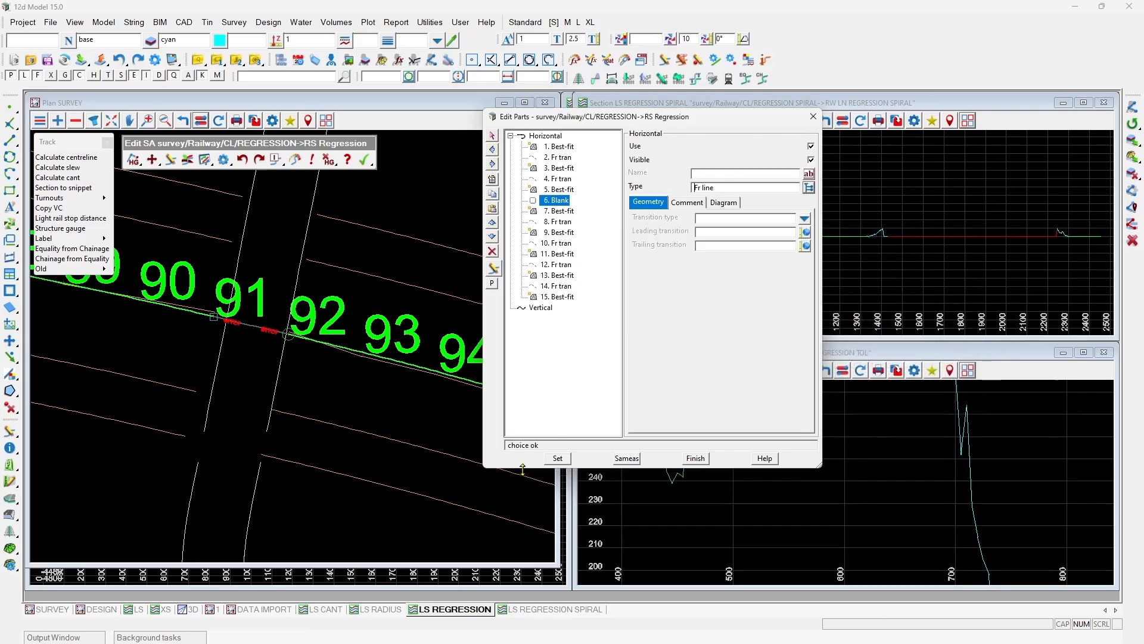
{"action": "left_click", "coordinate": [558, 458]}
{"action": "scroll", "coordinate": [226, 305], "scroll_direction": "down", "scroll_amount": 5}
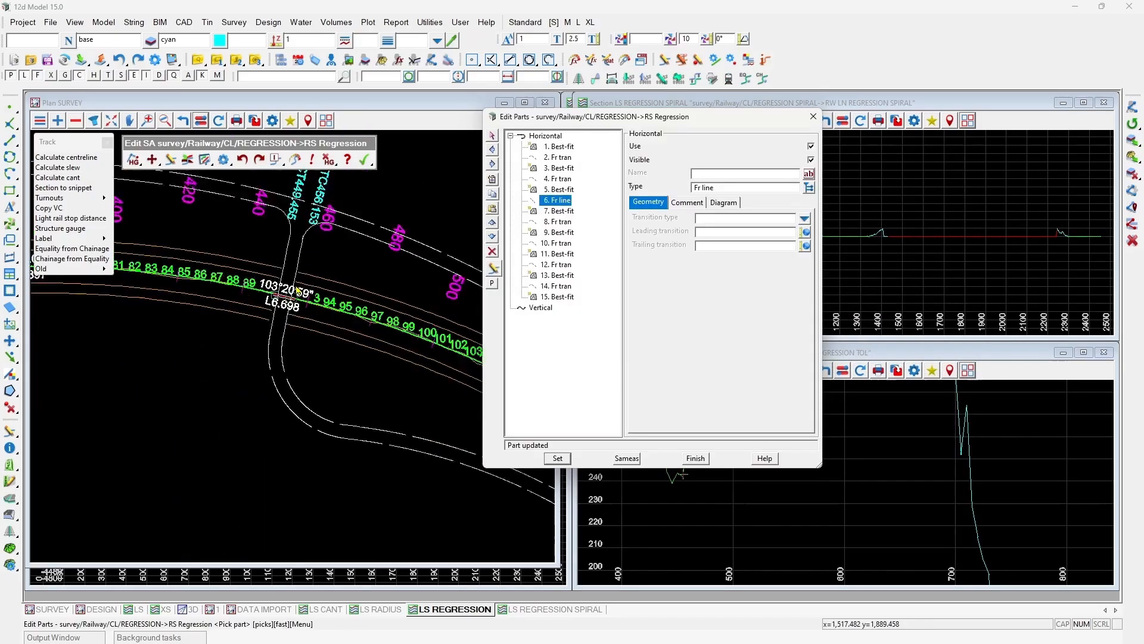
Step: Close the part editor and finish editing the RS Regression super alignment
{"action": "left_click", "coordinate": [698, 458]}
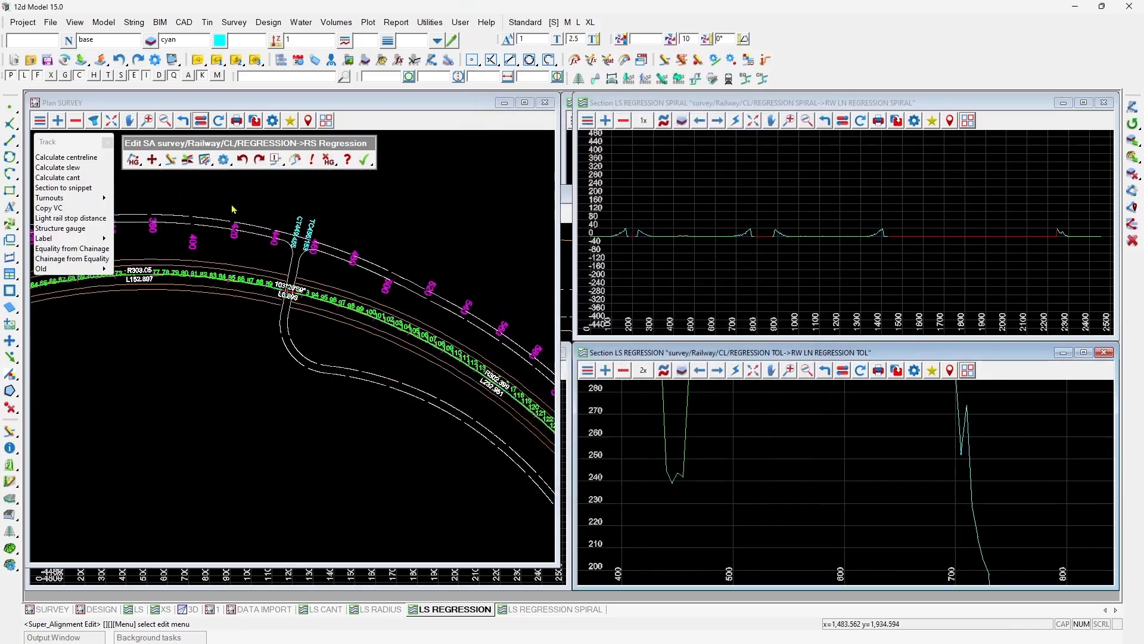
{"action": "scroll", "coordinate": [325, 247], "scroll_direction": "down", "scroll_amount": 3}
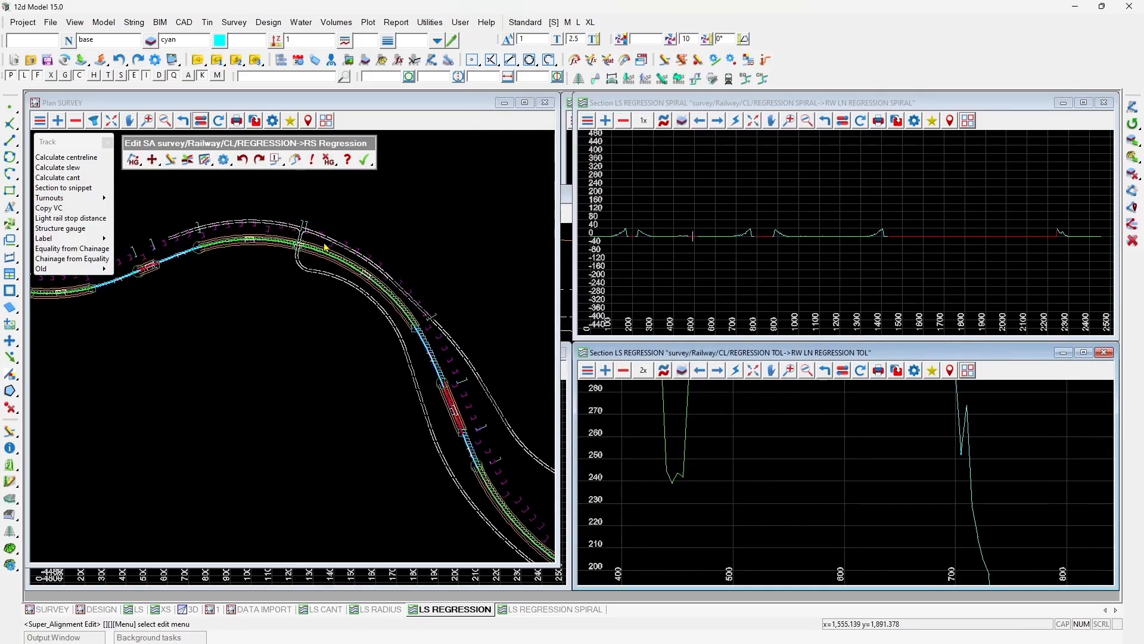
{"action": "left_click", "coordinate": [366, 160]}
{"action": "left_click", "coordinate": [400, 200]}
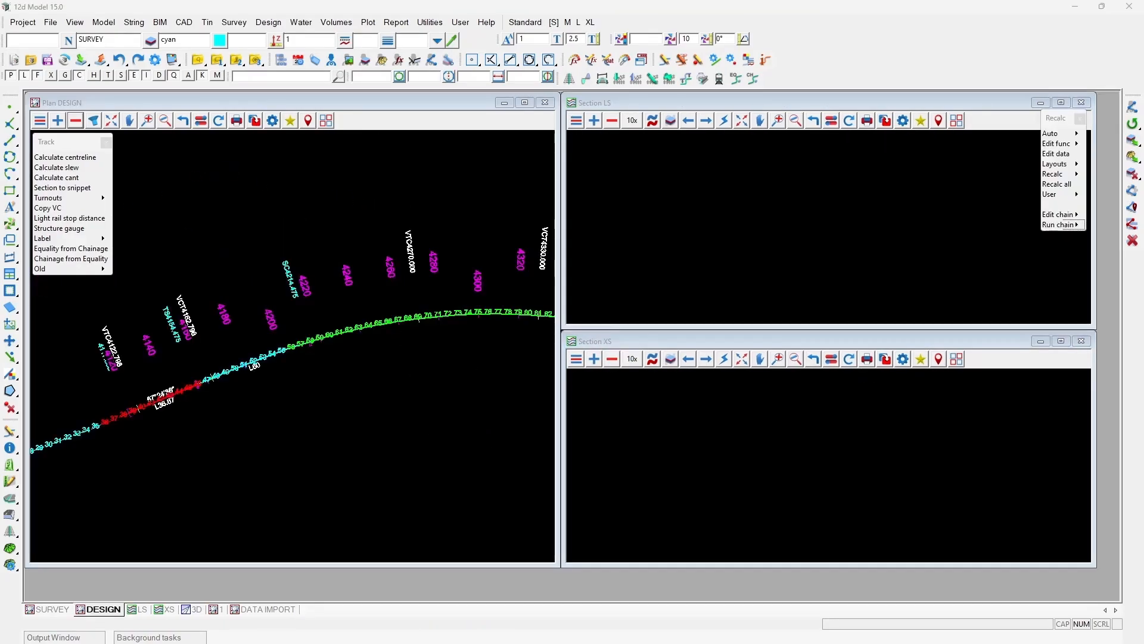
Step: Start a slew calculation with the function name RS01/Calculate slew and load its default settings
{"action": "left_click", "coordinate": [62, 149]}
{"action": "left_click", "coordinate": [62, 168]}
{"action": "left_click_drag", "start_coordinate": [129, 177], "coordinate": [192, 152]}
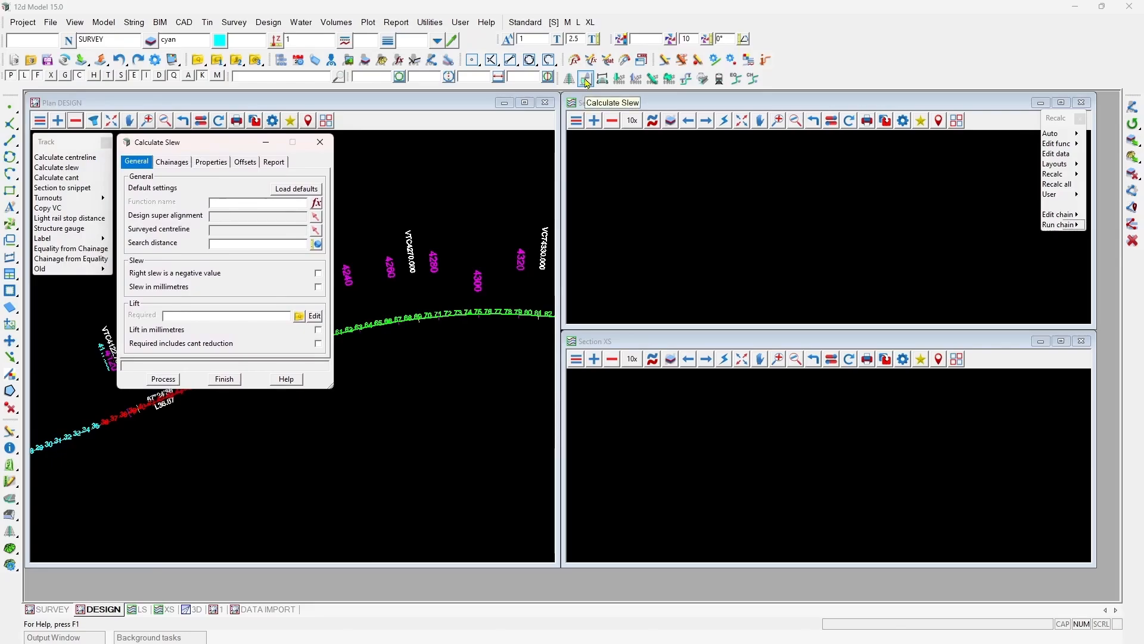
{"action": "left_click", "coordinate": [224, 204]}
{"action": "type", "text": "RS01/Calculate slew"}
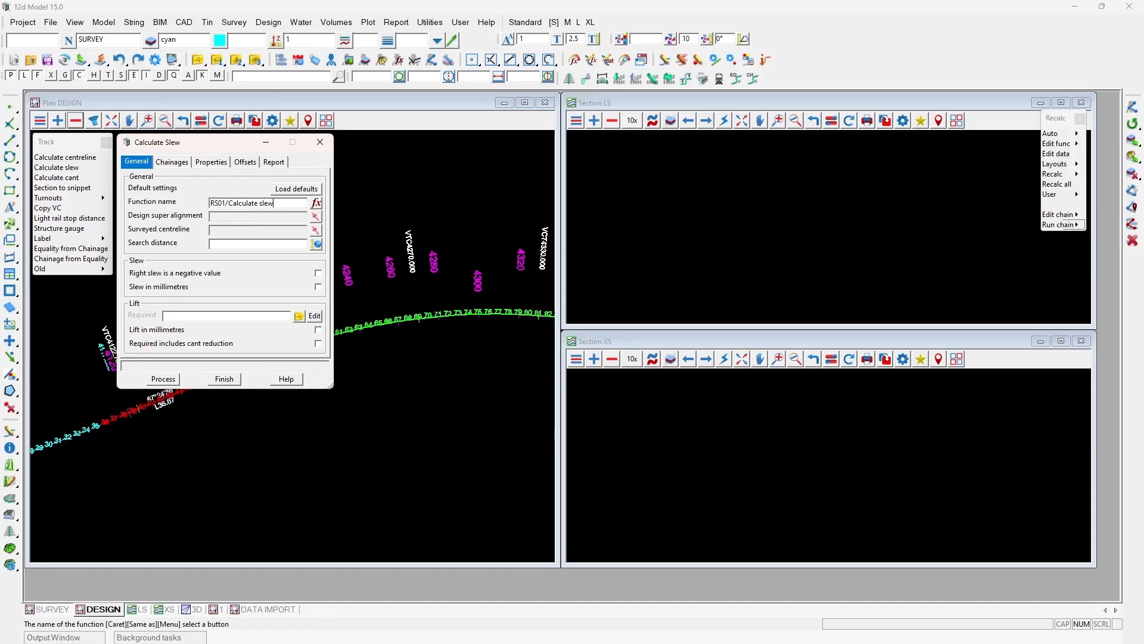
{"action": "left_click", "coordinate": [301, 188]}
{"action": "left_click", "coordinate": [172, 160]}
{"action": "left_click", "coordinate": [202, 160]}
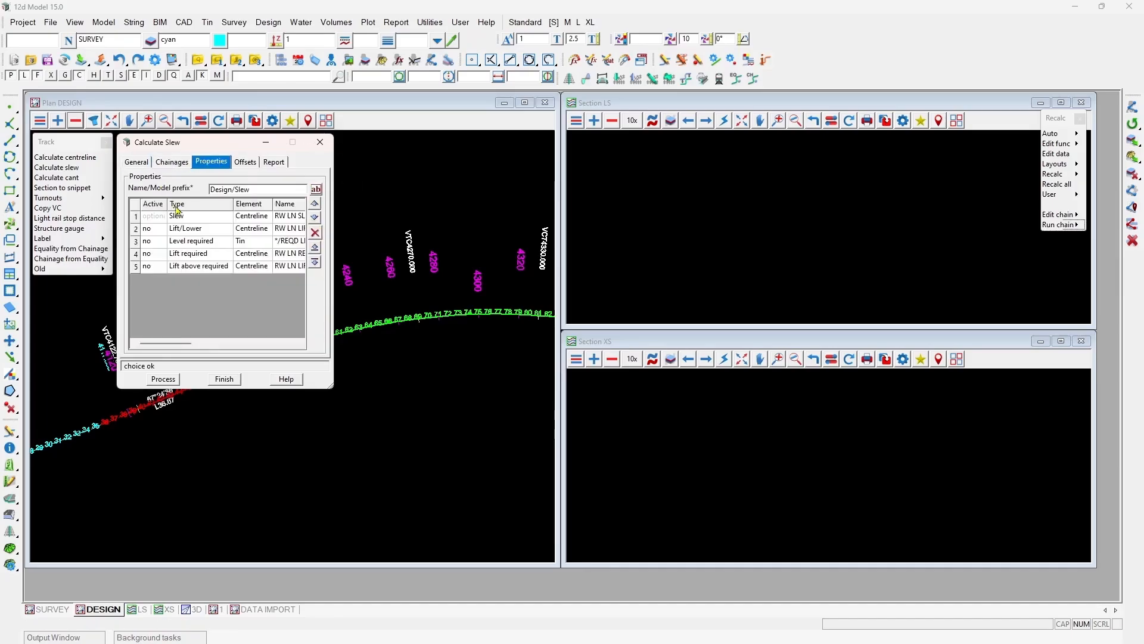
{"action": "left_click", "coordinate": [137, 164]}
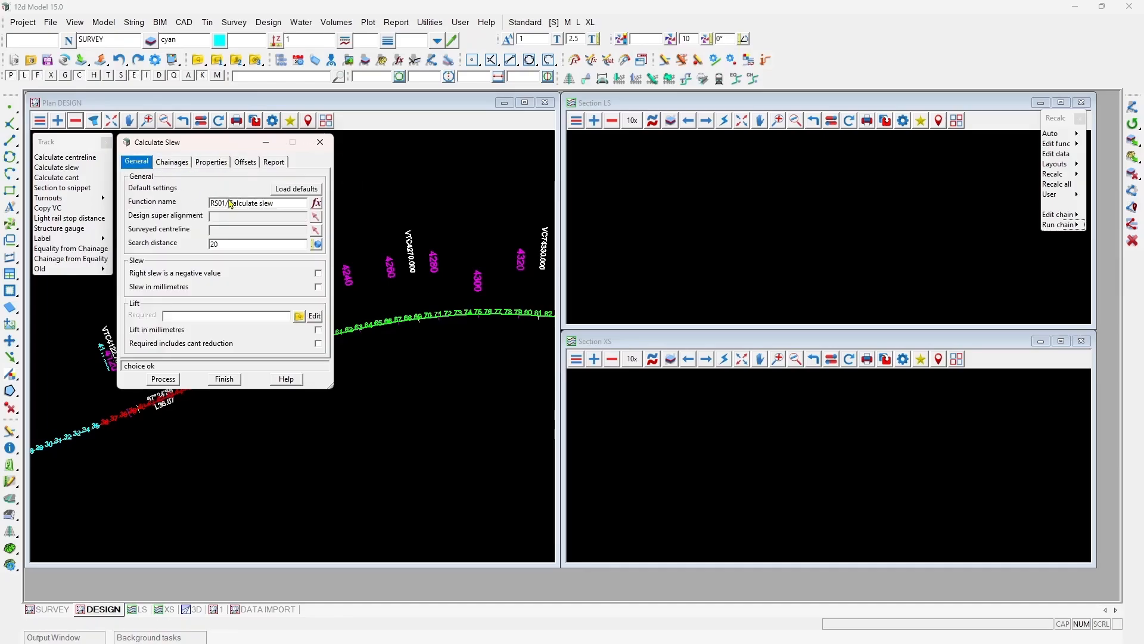
Step: Pick RS01 ML as the design super alignment and RW LN CL as the surveyed centreline
{"action": "left_click", "coordinate": [315, 217]}
{"action": "left_click", "coordinate": [201, 391]}
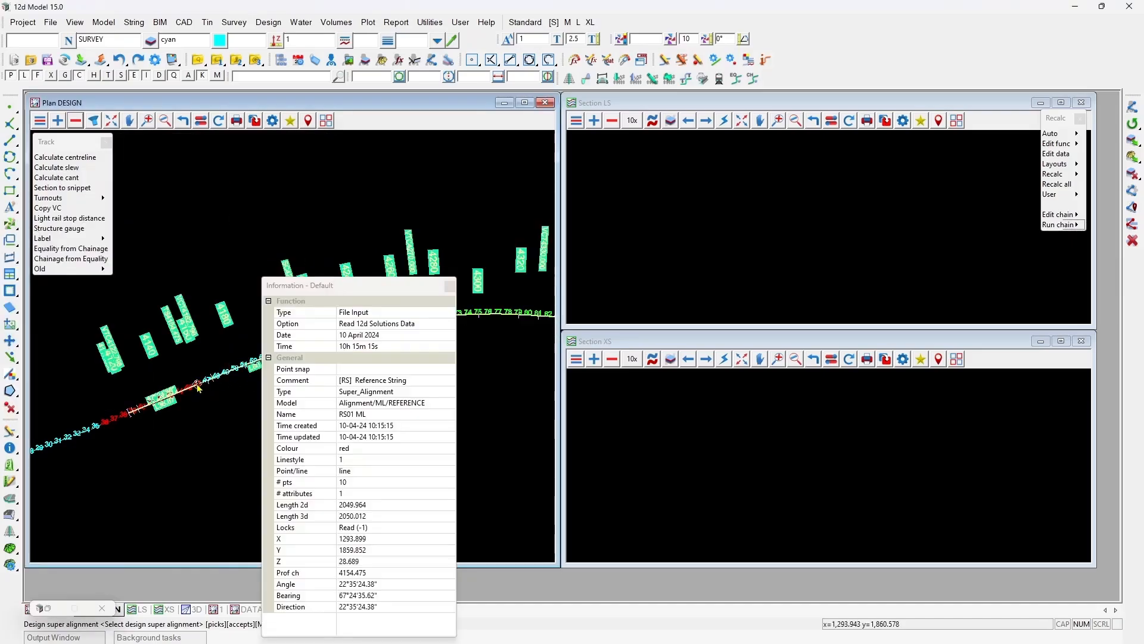
{"action": "left_click", "coordinate": [315, 230]}
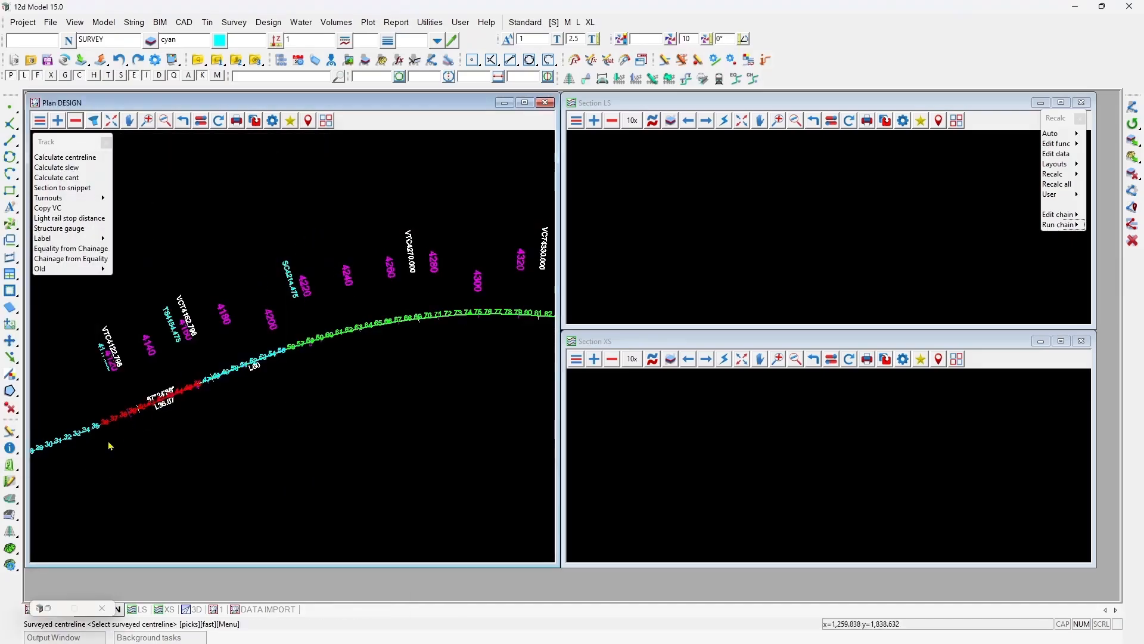
{"action": "left_click", "coordinate": [94, 432]}
{"action": "middle_click", "coordinate": [92, 432]}
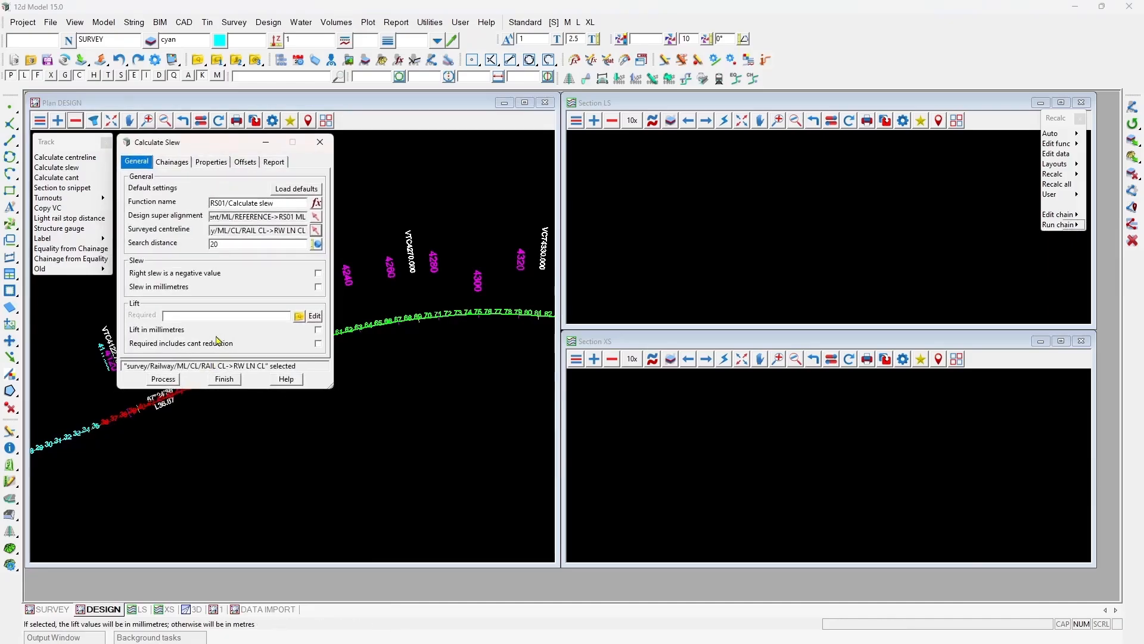
Step: Review the slew calculation's chainage settings and widen the dialog to show every column of its output properties
{"action": "left_click", "coordinate": [172, 162]}
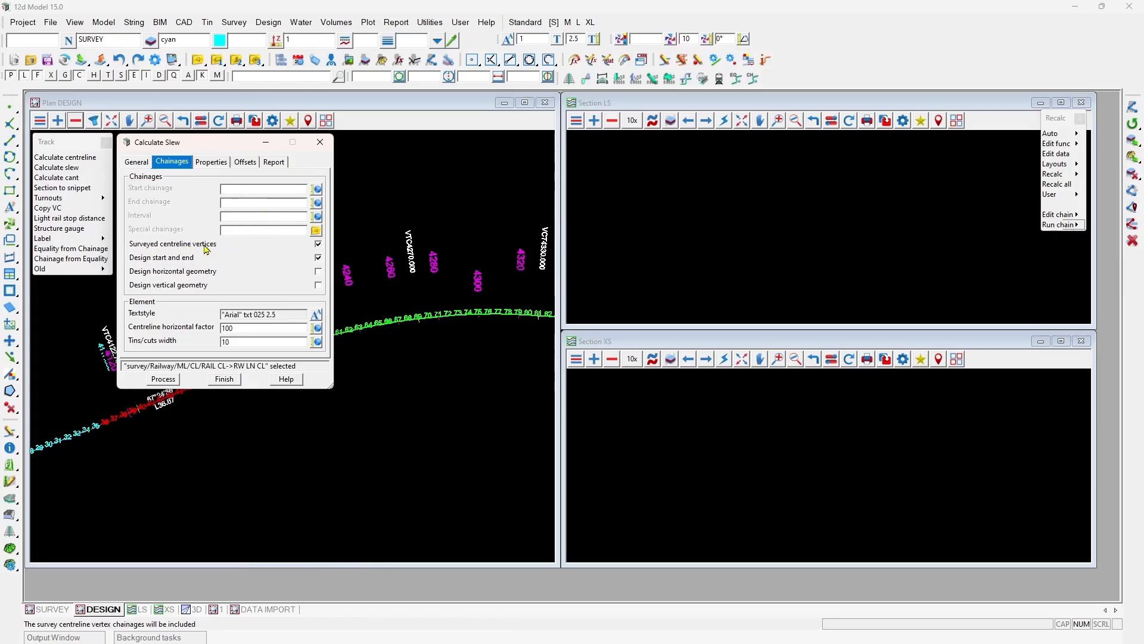
{"action": "left_click", "coordinate": [211, 163]}
{"action": "left_click_drag", "start_coordinate": [332, 218], "coordinate": [681, 210]}
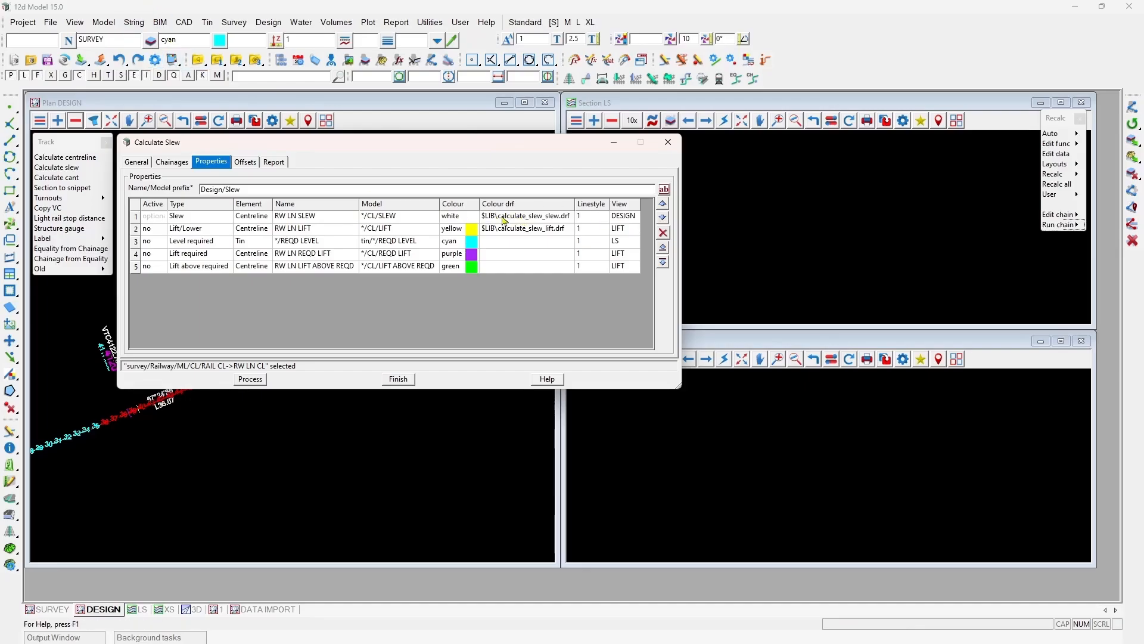
Step: Read the library depth range file calculate_slew_slew.drf to examine the slew colour ranges, then close it
{"action": "left_click", "coordinate": [52, 27]}
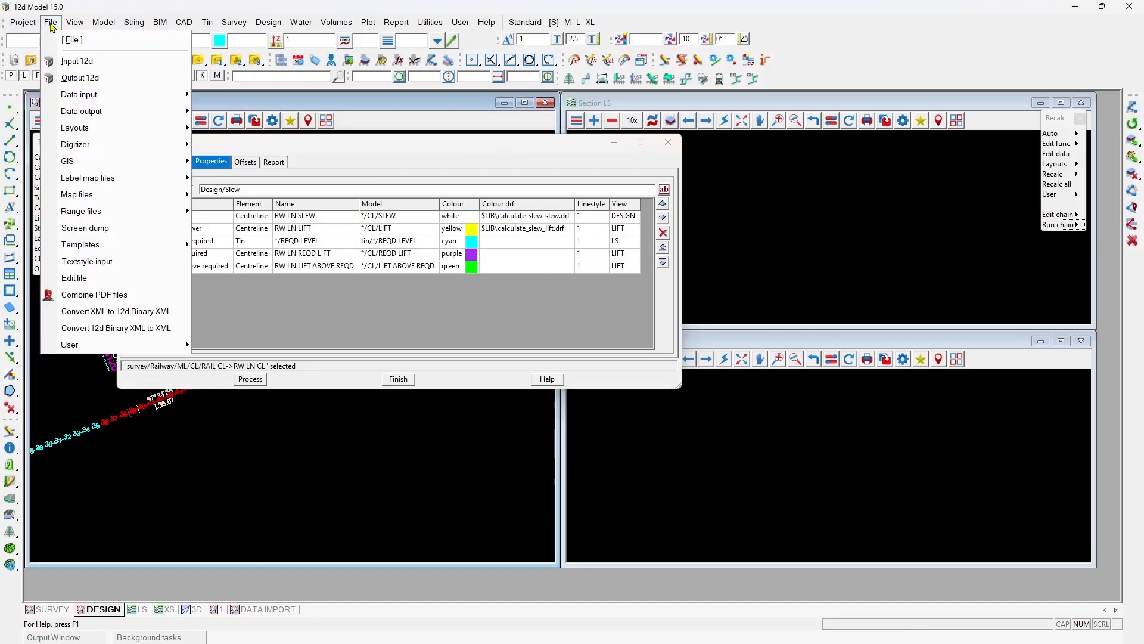
{"action": "mouse_move", "coordinate": [98, 213]}
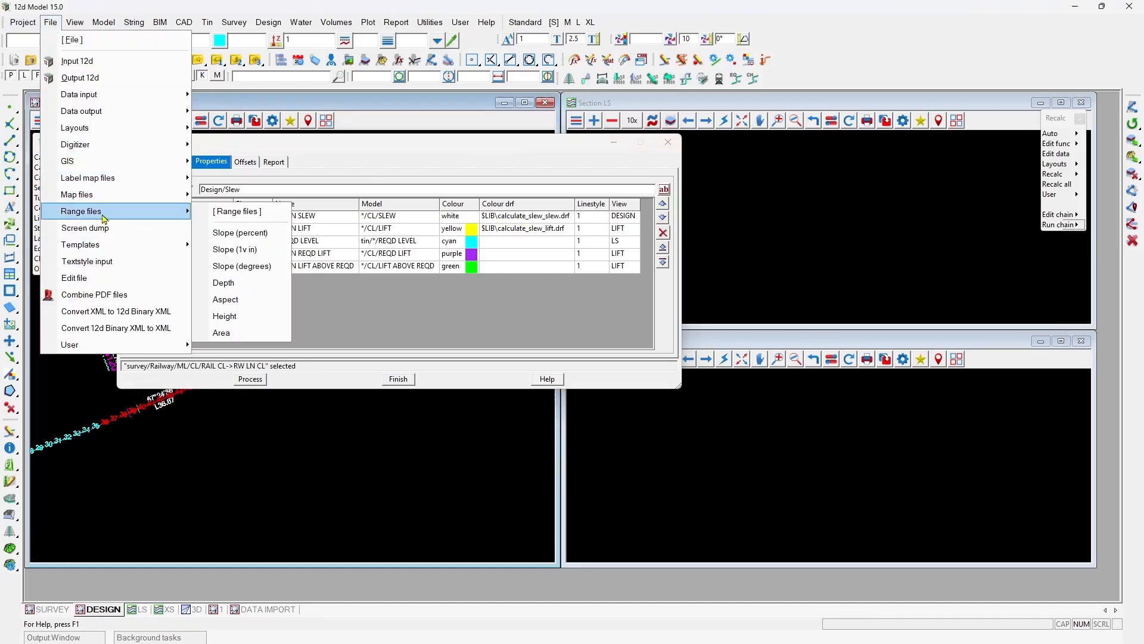
{"action": "left_click", "coordinate": [239, 282]}
{"action": "left_click_drag", "start_coordinate": [305, 292], "coordinate": [144, 413]}
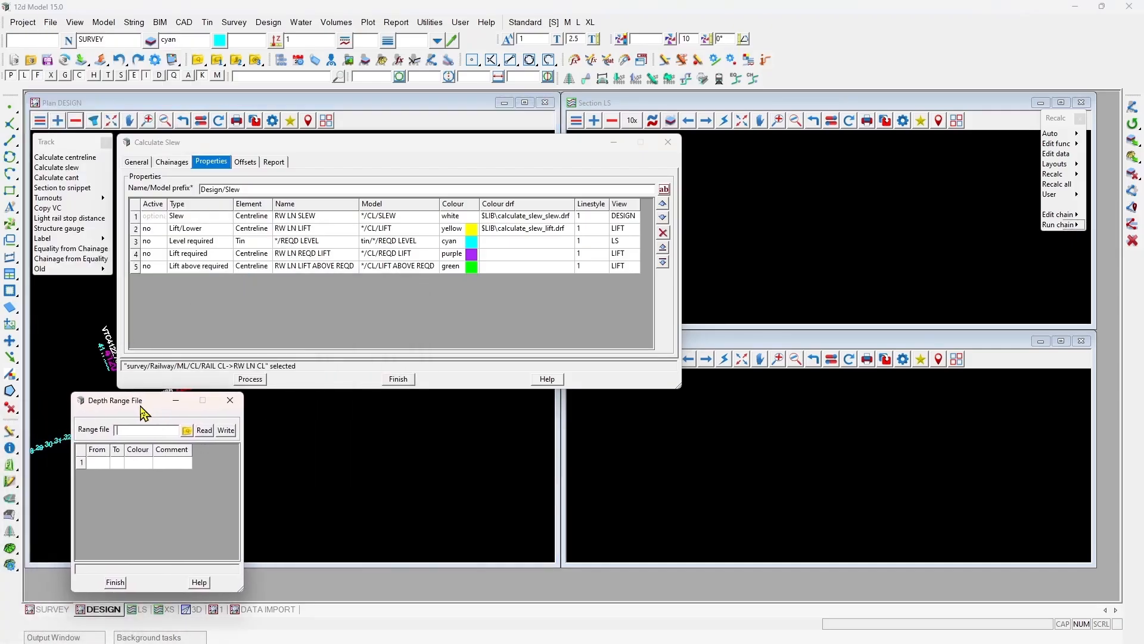
{"action": "left_click", "coordinate": [187, 429]}
{"action": "mouse_move", "coordinate": [274, 481]}
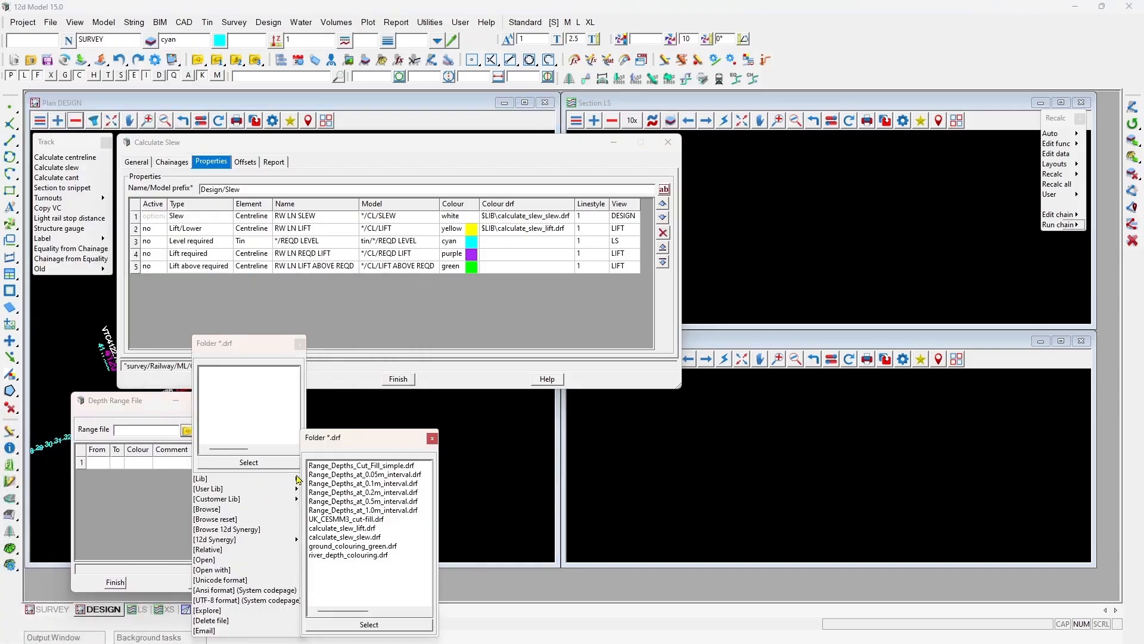
{"action": "left_click", "coordinate": [358, 537]}
{"action": "left_click", "coordinate": [208, 430]}
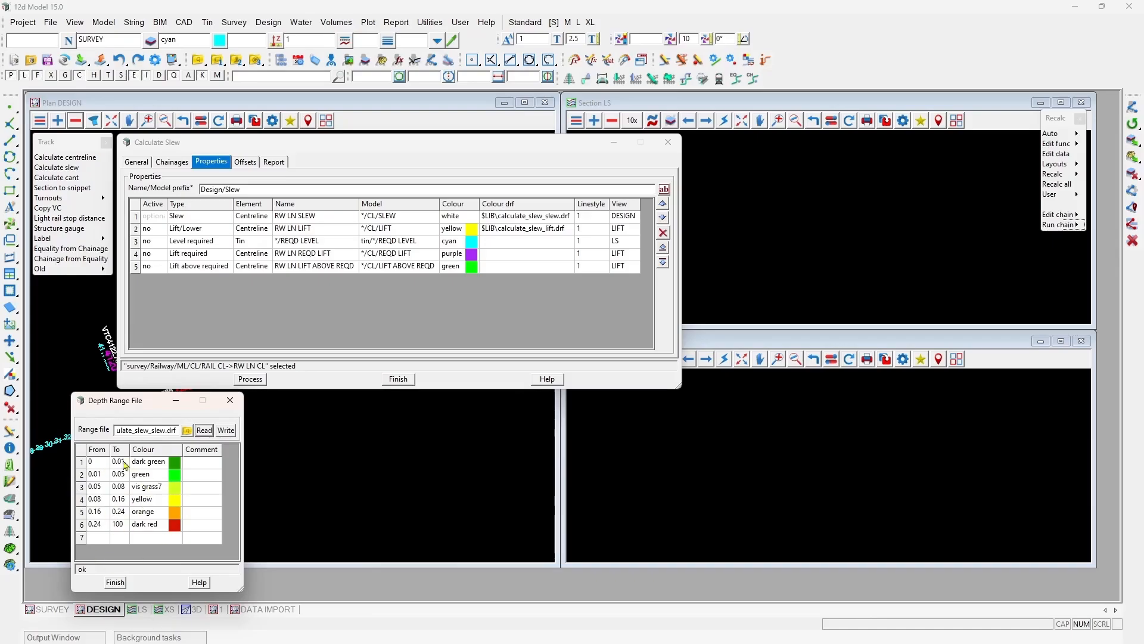
{"action": "left_click", "coordinate": [493, 217]}
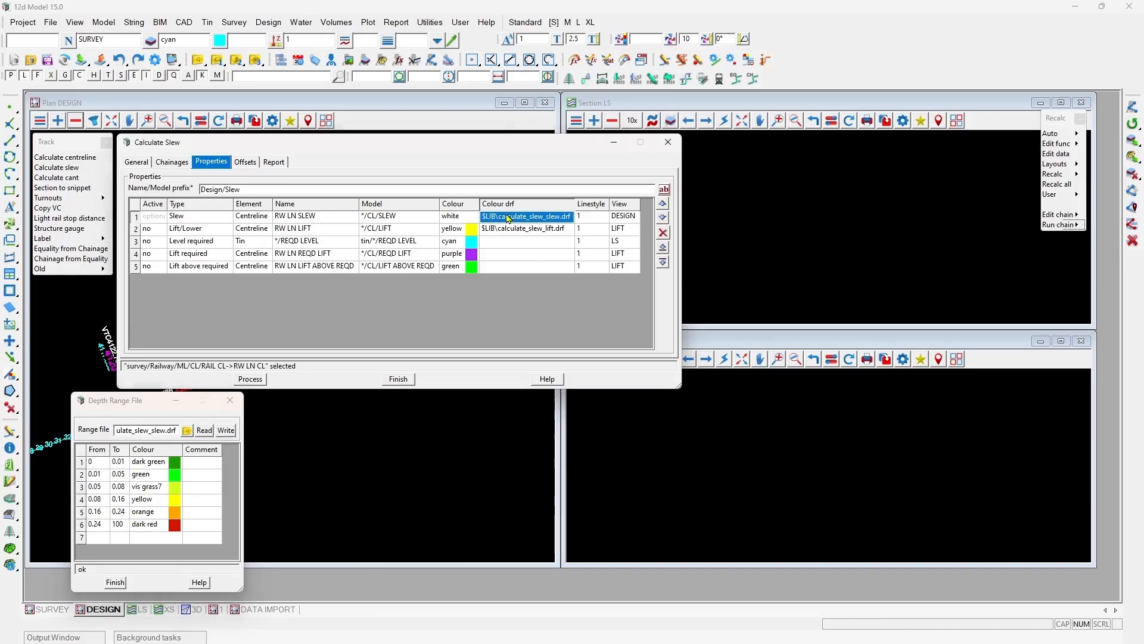
{"action": "left_click", "coordinate": [116, 583]}
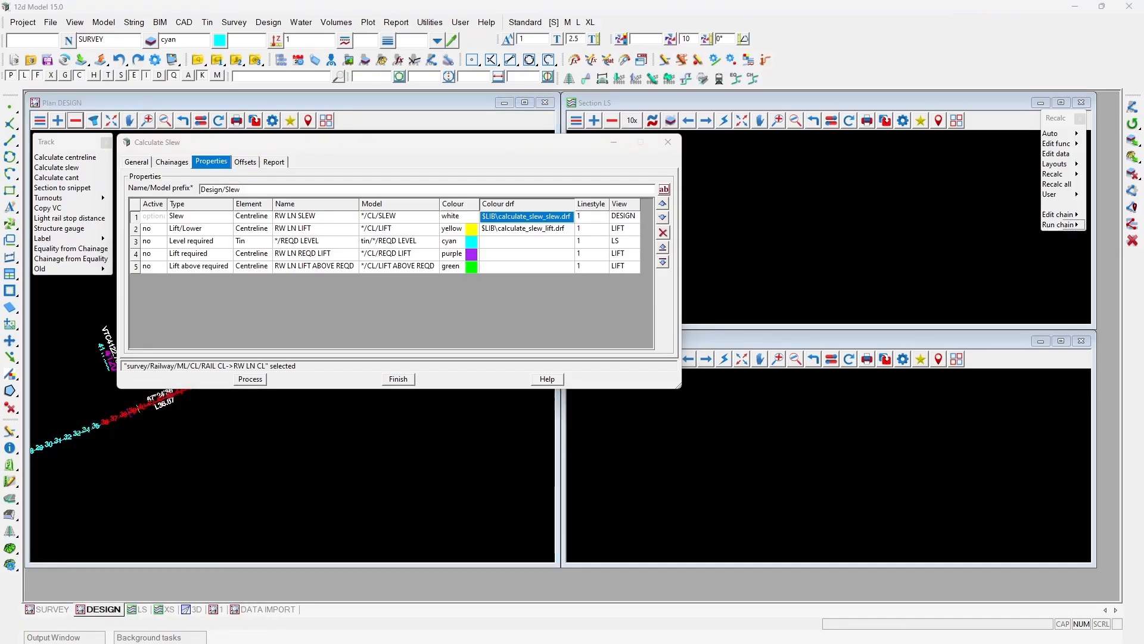
Step: Run the slew calculation with an HTML report named Report and open the resulting Report.html
{"action": "left_click", "coordinate": [274, 162]}
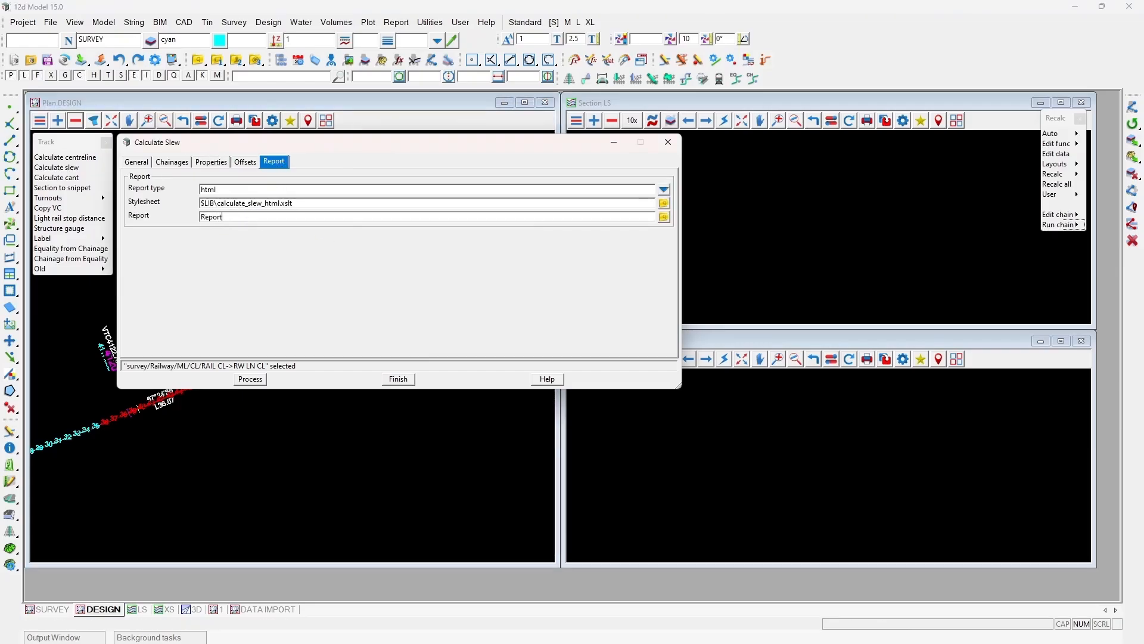
{"action": "left_click", "coordinate": [251, 381]}
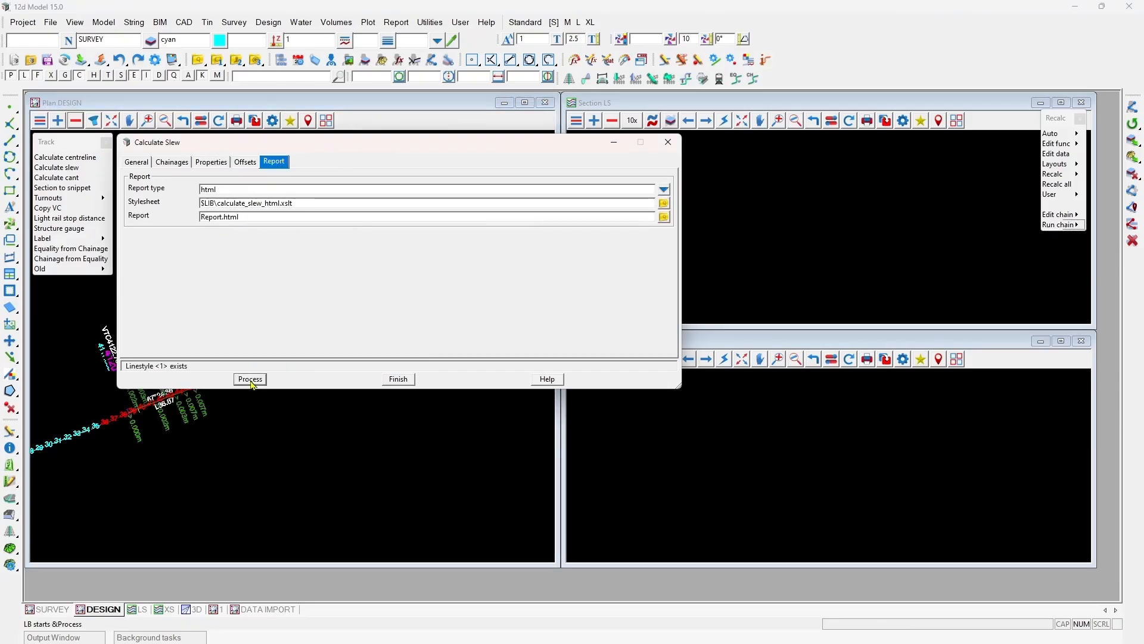
{"action": "left_click", "coordinate": [664, 216]}
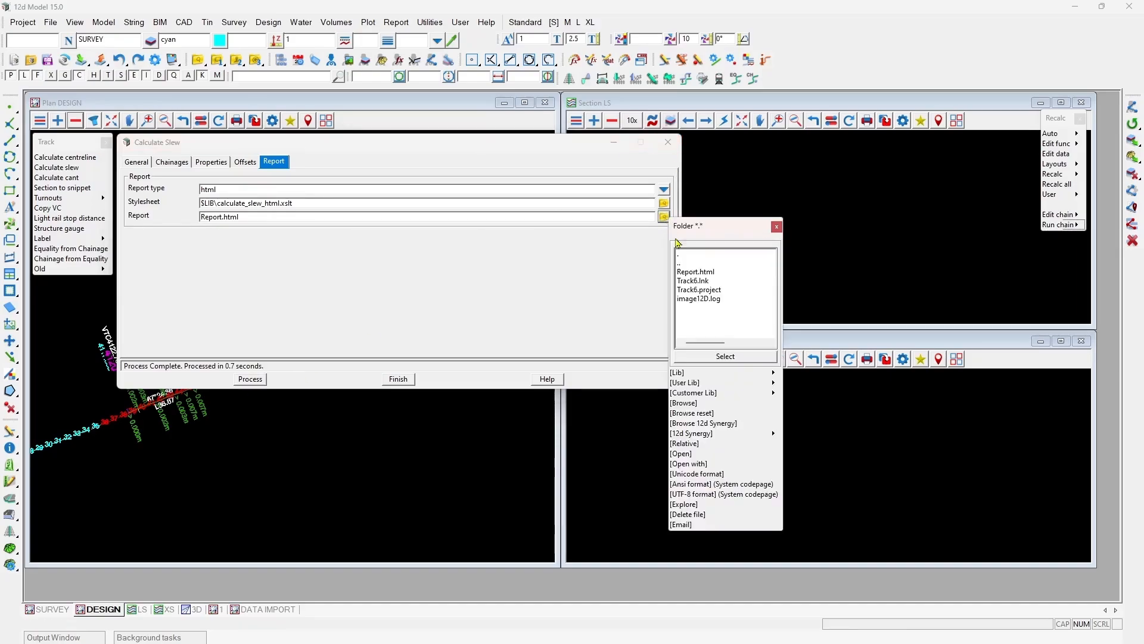
{"action": "left_click", "coordinate": [688, 464]}
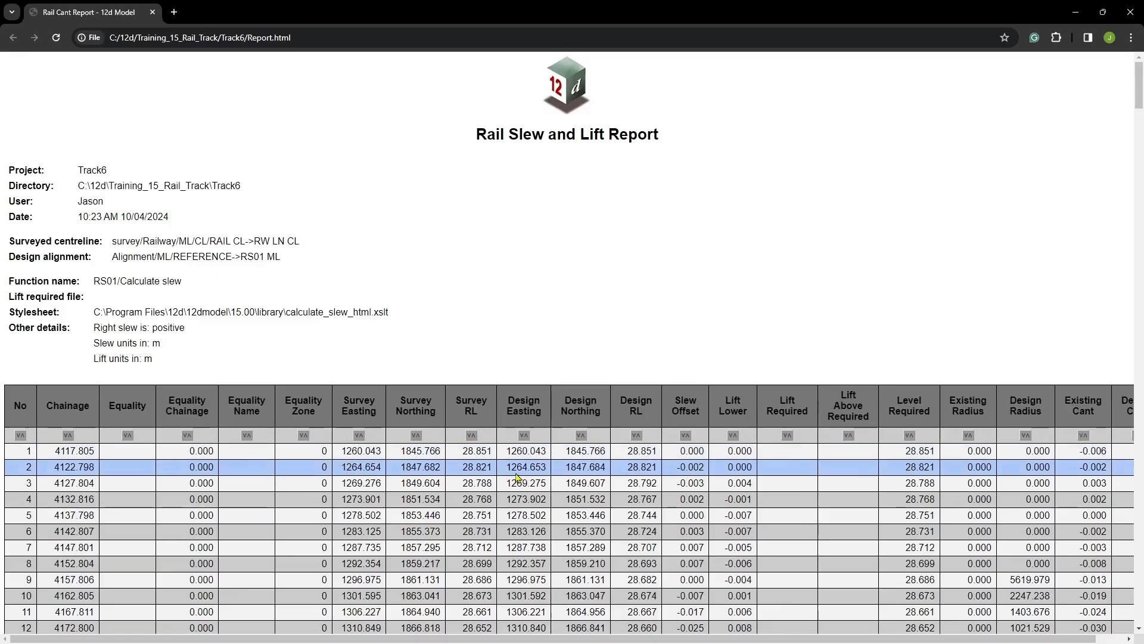
Step: Look through the Rail Slew and Lift Report's table, minimise the browser and check the report's stylesheet setting
{"action": "scroll", "coordinate": [403, 358], "scroll_direction": "down", "scroll_amount": 3}
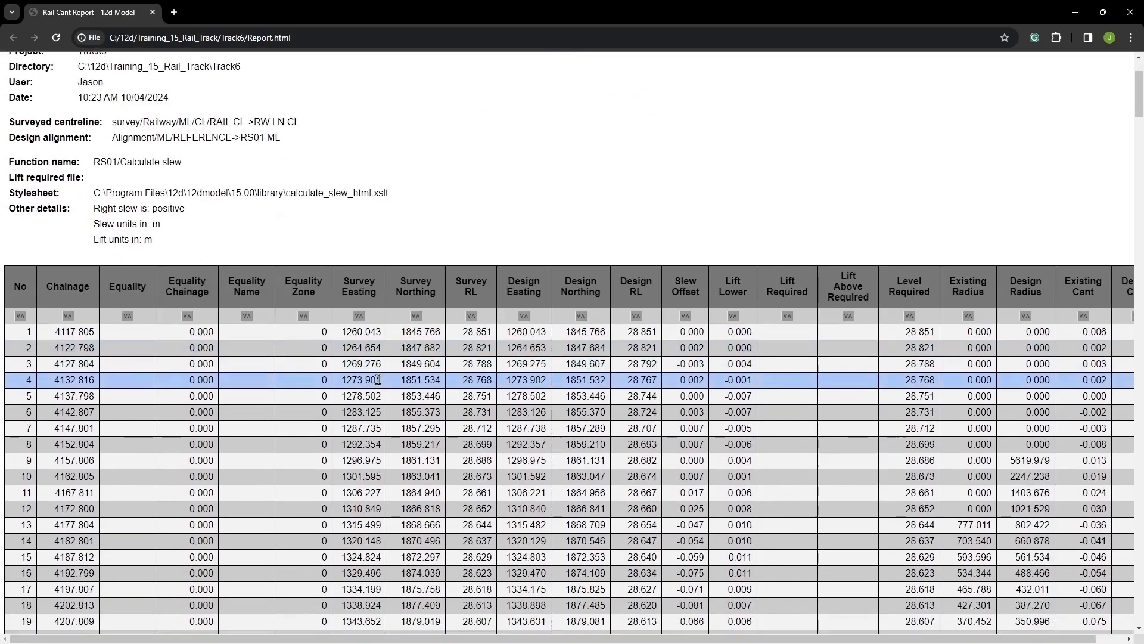
{"action": "scroll", "coordinate": [365, 407], "scroll_direction": "right", "scroll_amount": 1}
{"action": "scroll", "coordinate": [366, 407], "scroll_direction": "left", "scroll_amount": 1}
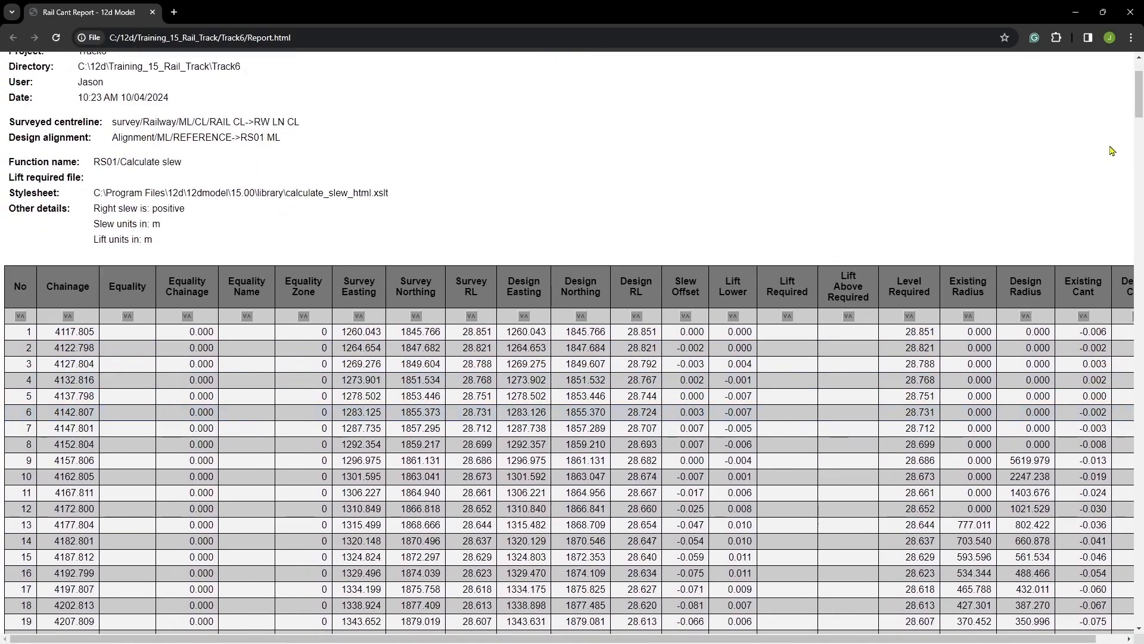
{"action": "left_click", "coordinate": [1076, 12]}
{"action": "left_click_drag", "start_coordinate": [313, 203], "coordinate": [239, 203]}
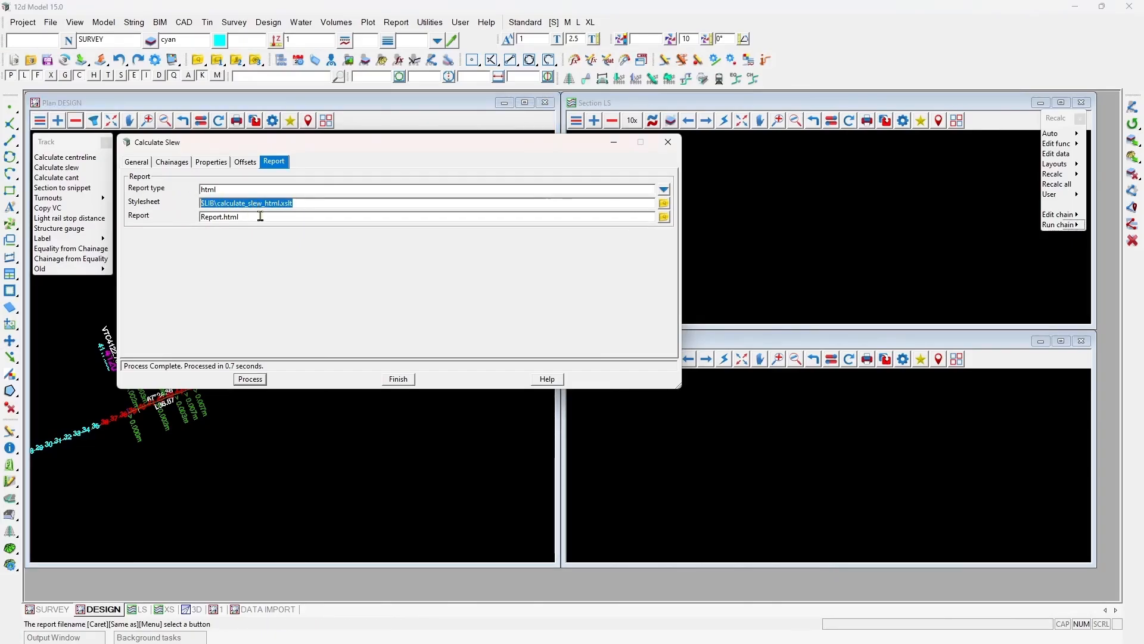
{"action": "left_click", "coordinate": [334, 202]}
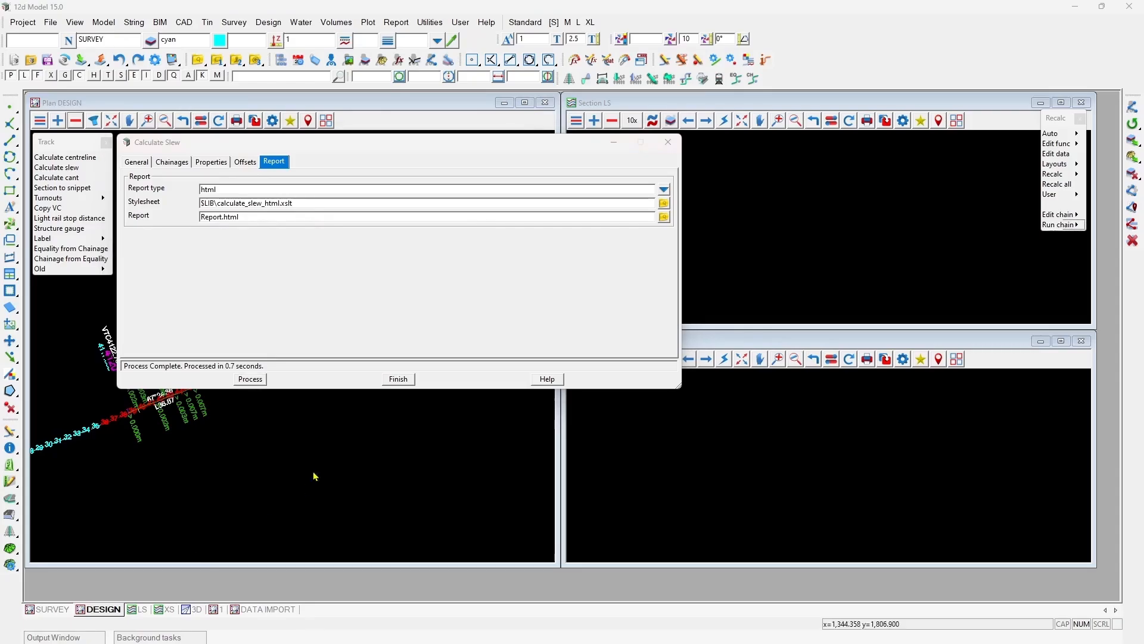
Step: Show the slew output properties, move the dialog clear of the plan and examine the coloured slew labels along the alignment
{"action": "left_click", "coordinate": [214, 165]}
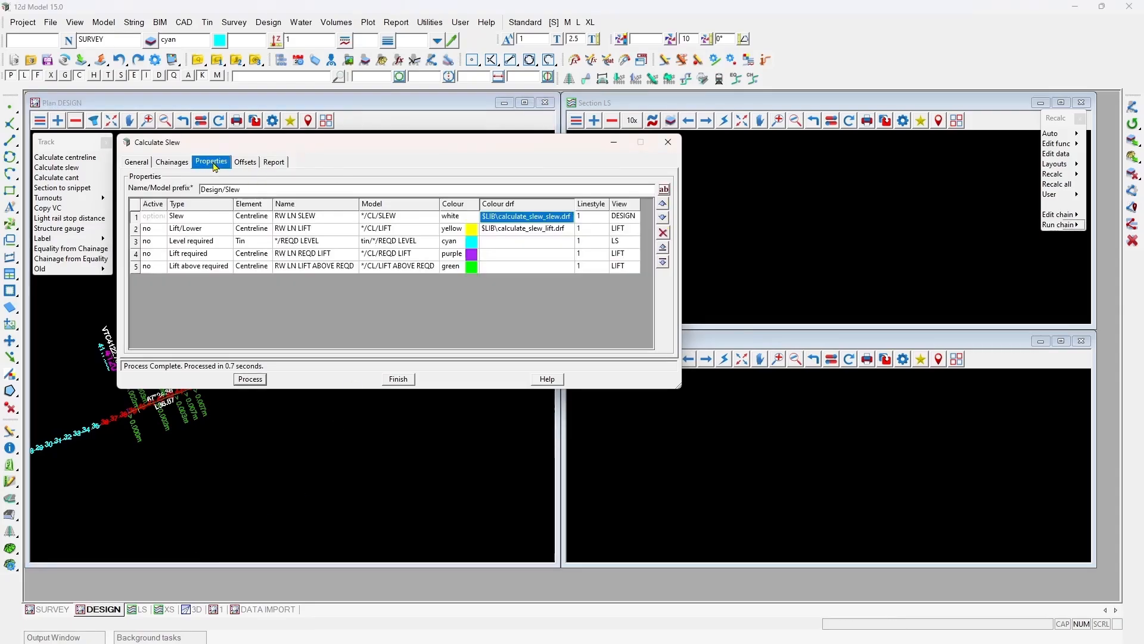
{"action": "left_click_drag", "start_coordinate": [278, 149], "coordinate": [479, 341]}
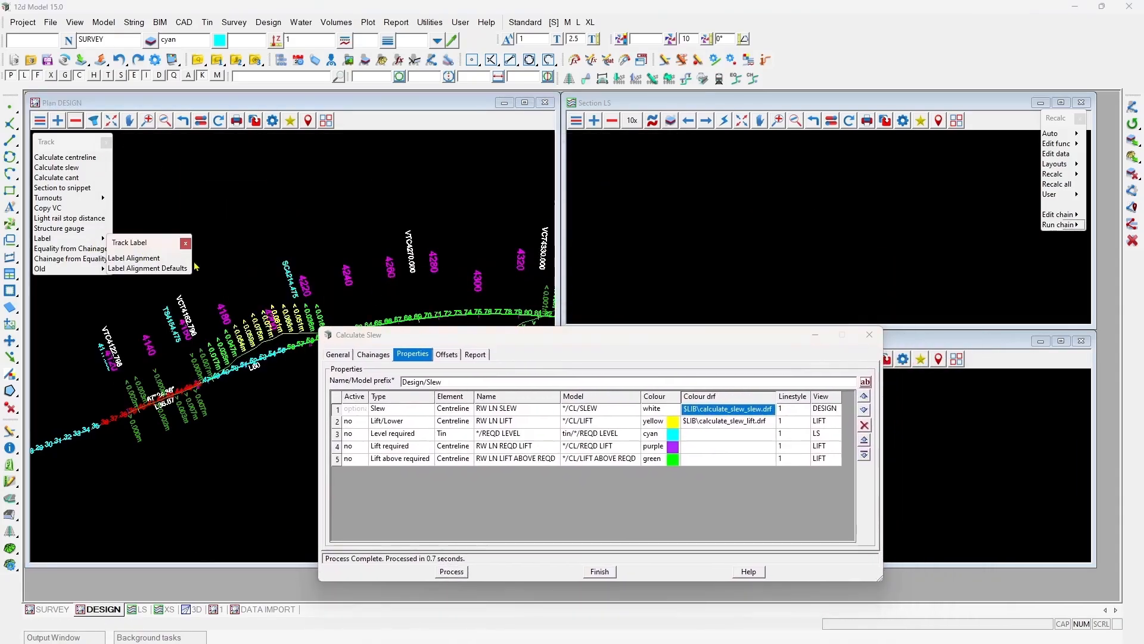
{"action": "scroll", "coordinate": [183, 243], "scroll_direction": "up", "scroll_amount": 5}
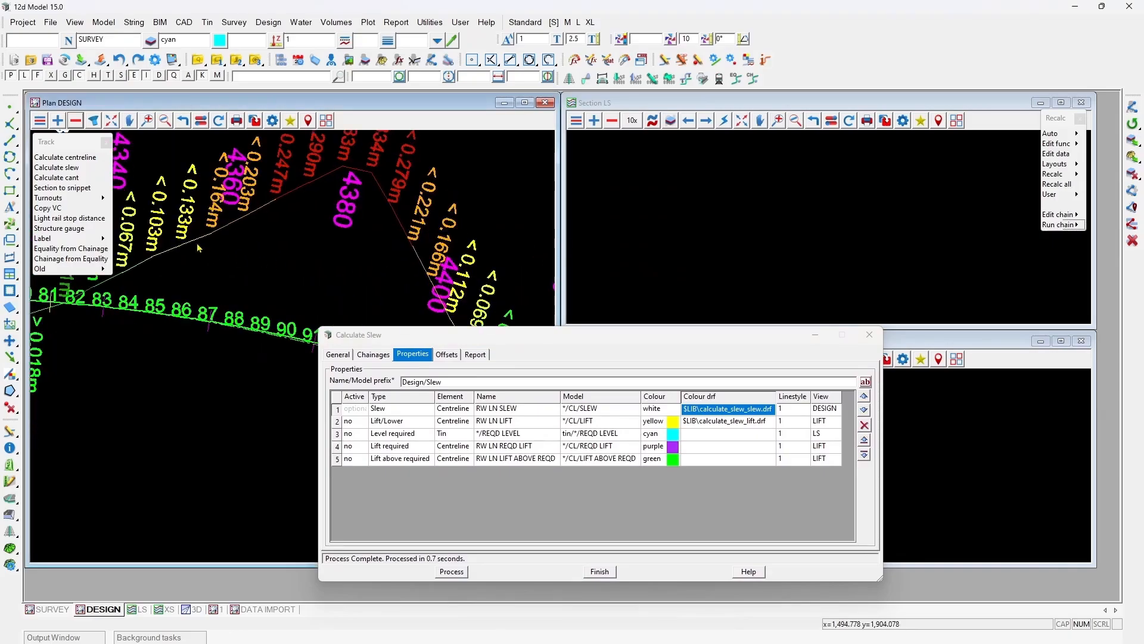
{"action": "scroll", "coordinate": [183, 243], "scroll_direction": "up", "scroll_amount": 3}
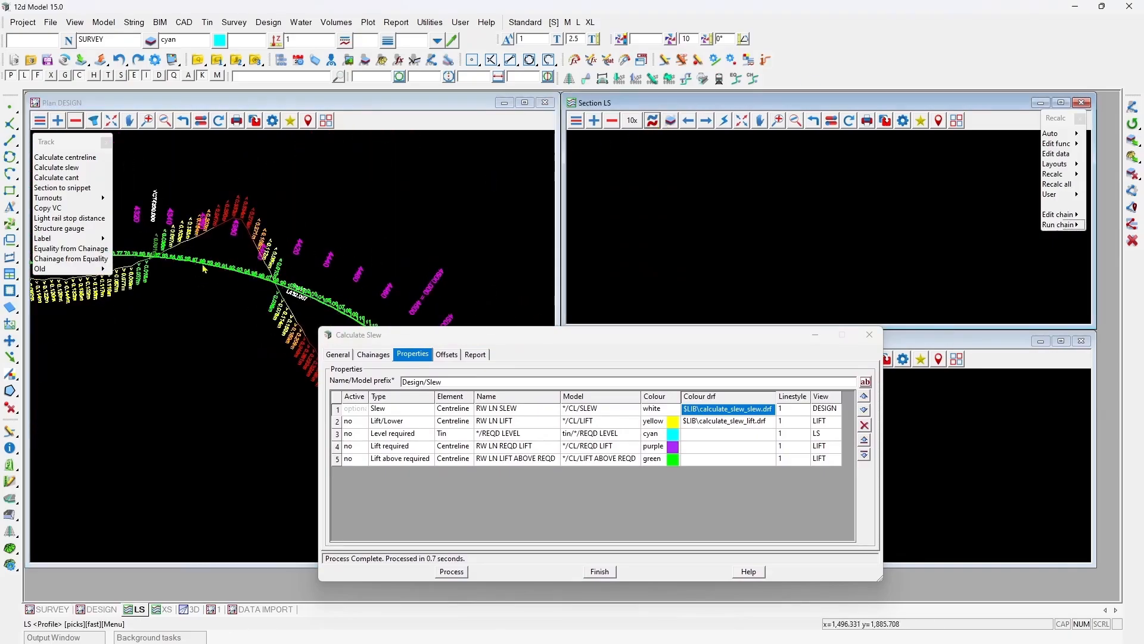
Step: Profile the RW LN SLEW string in the Section LS view and set its vertical exaggeration to 1000
{"action": "left_click", "coordinate": [256, 222]}
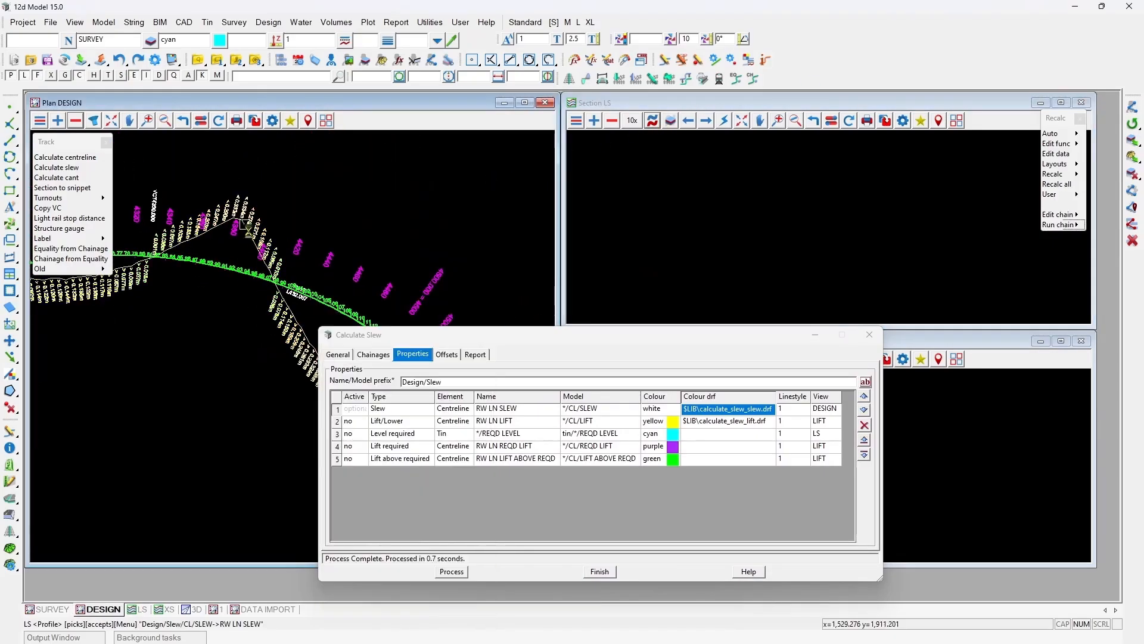
{"action": "left_click", "coordinate": [653, 119]}
{"action": "left_click", "coordinate": [669, 223]}
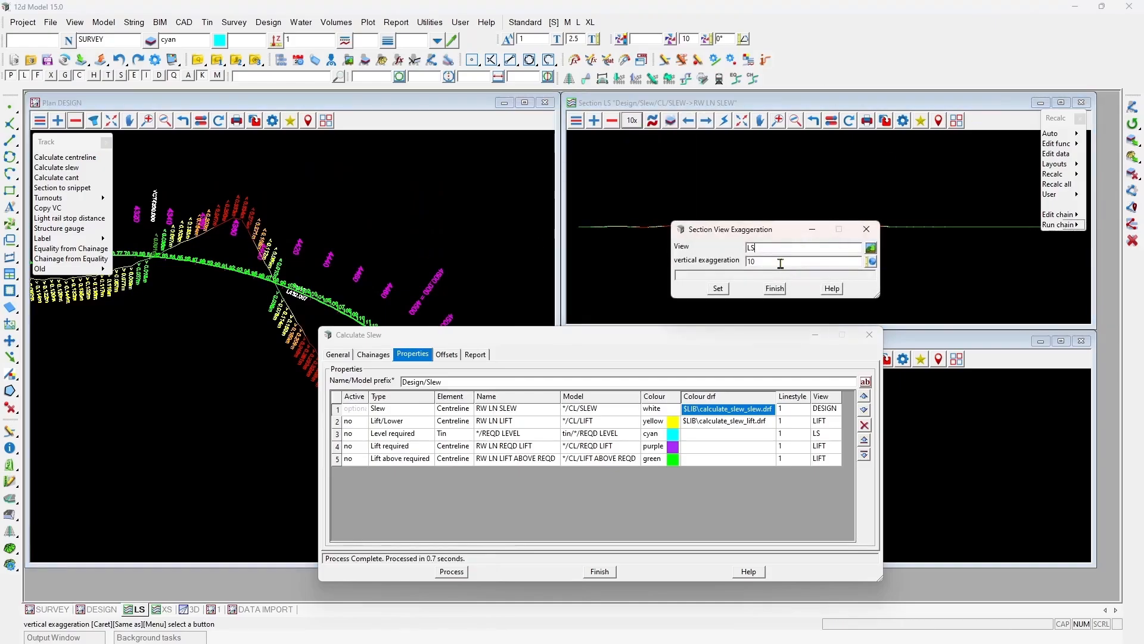
{"action": "left_click", "coordinate": [718, 289]}
{"action": "left_click", "coordinate": [781, 289]}
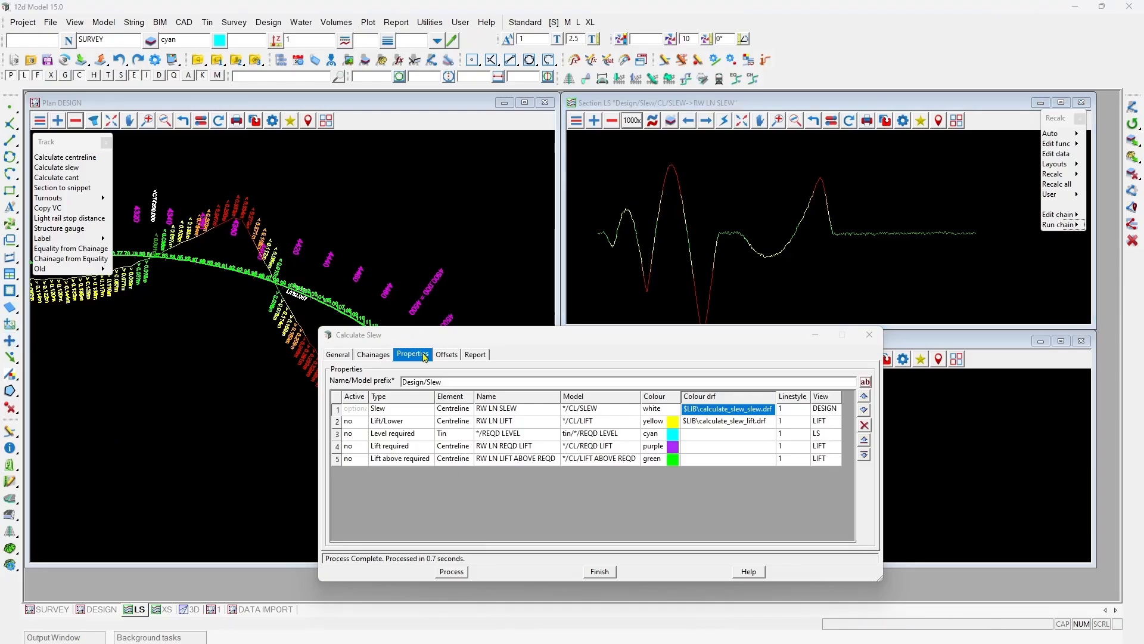
Step: Bring up the slew calculation's offset settings and move the dialog to uncover more of the plan
{"action": "left_click", "coordinate": [447, 356]}
{"action": "left_click_drag", "start_coordinate": [475, 338], "coordinate": [578, 208]}
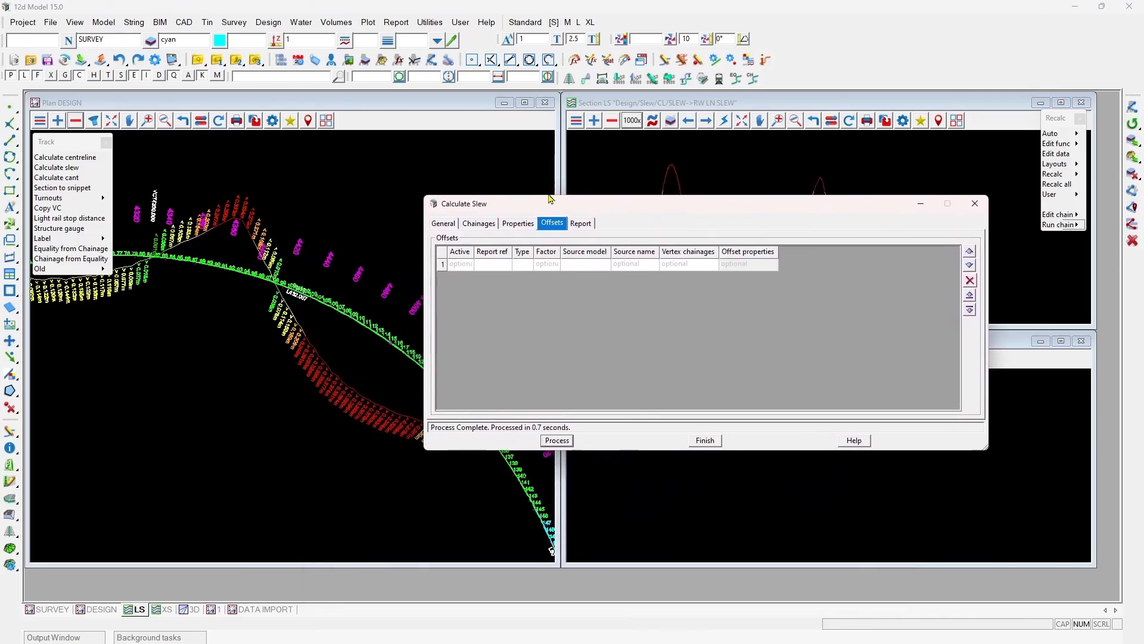
Step: Set up a Drape with the RS01 ML alignment as the string and Existing/SURVEY as the tin
{"action": "left_click", "coordinate": [210, 28]}
{"action": "mouse_move", "coordinate": [243, 215]}
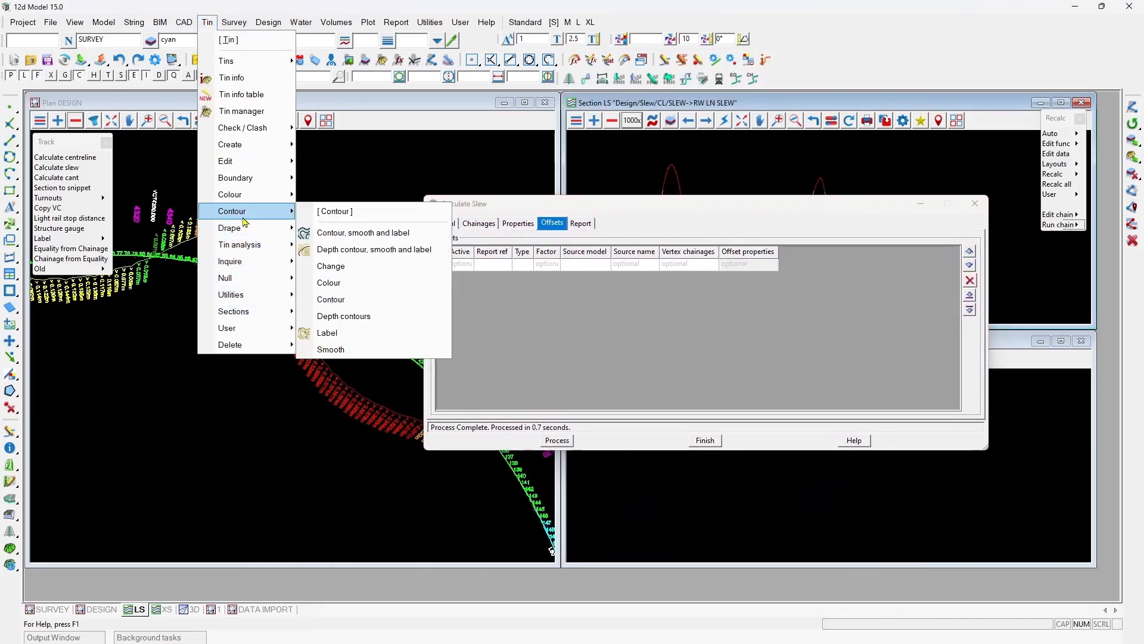
{"action": "left_click", "coordinate": [336, 251]}
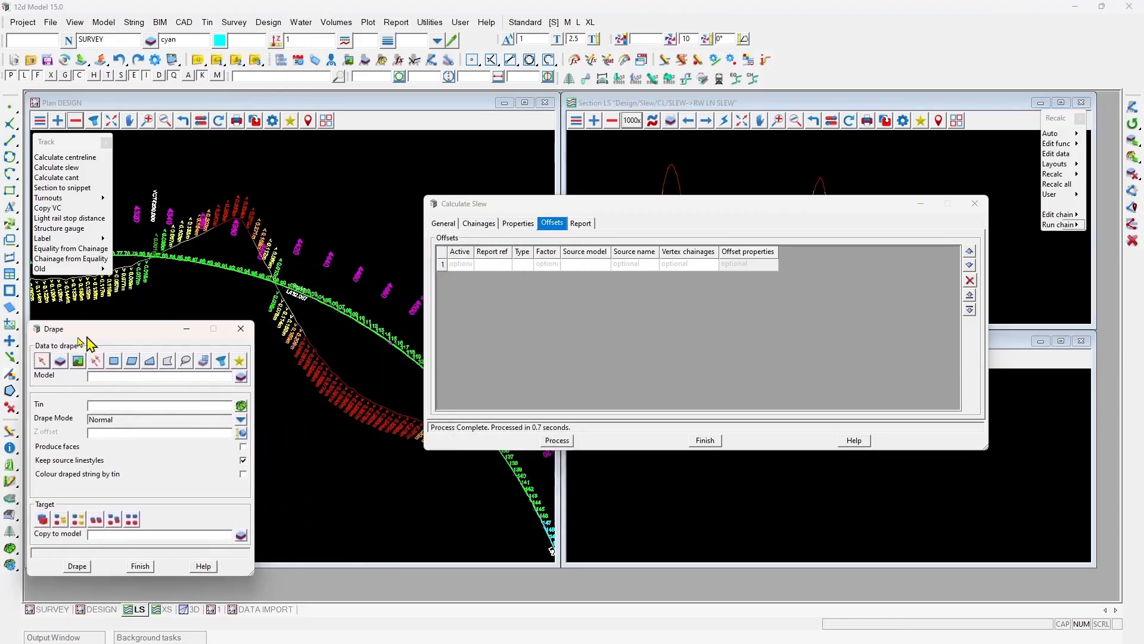
{"action": "left_click", "coordinate": [41, 360]}
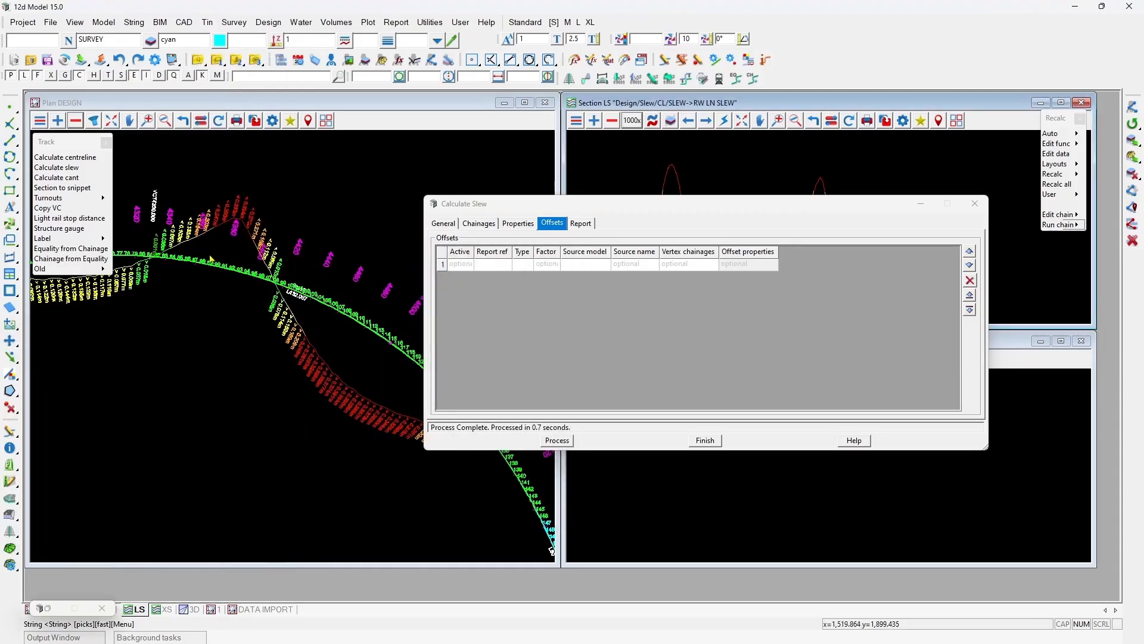
{"action": "scroll", "coordinate": [211, 259], "scroll_direction": "up", "scroll_amount": 3}
{"action": "left_click", "coordinate": [219, 269]}
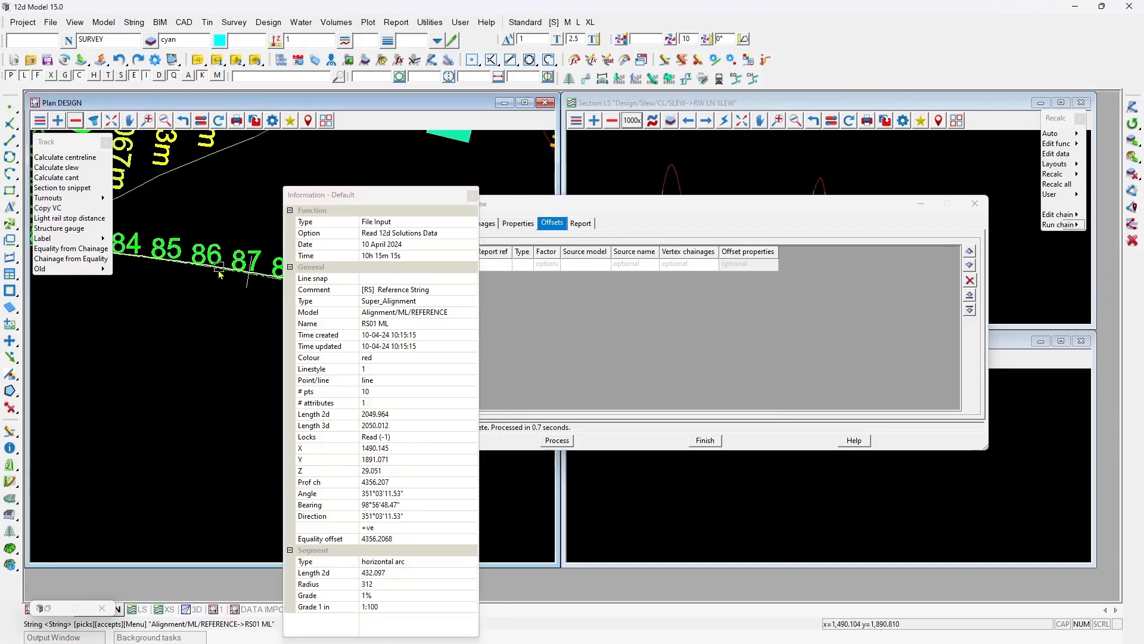
{"action": "middle_click", "coordinate": [218, 273]}
{"action": "left_click", "coordinate": [255, 380]}
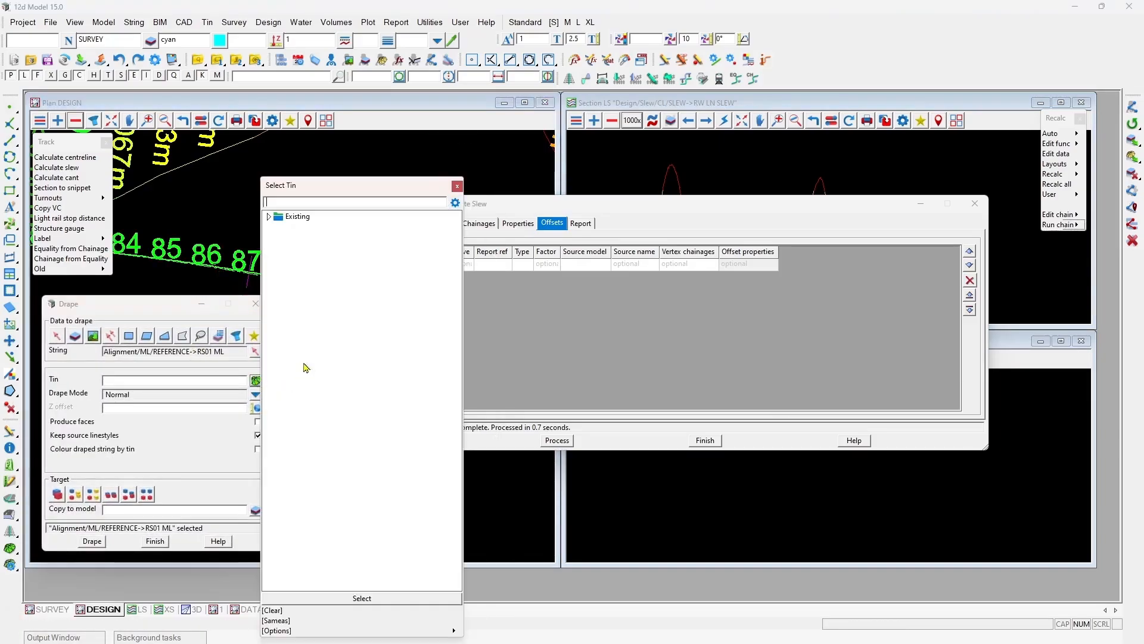
{"action": "left_click", "coordinate": [298, 217]}
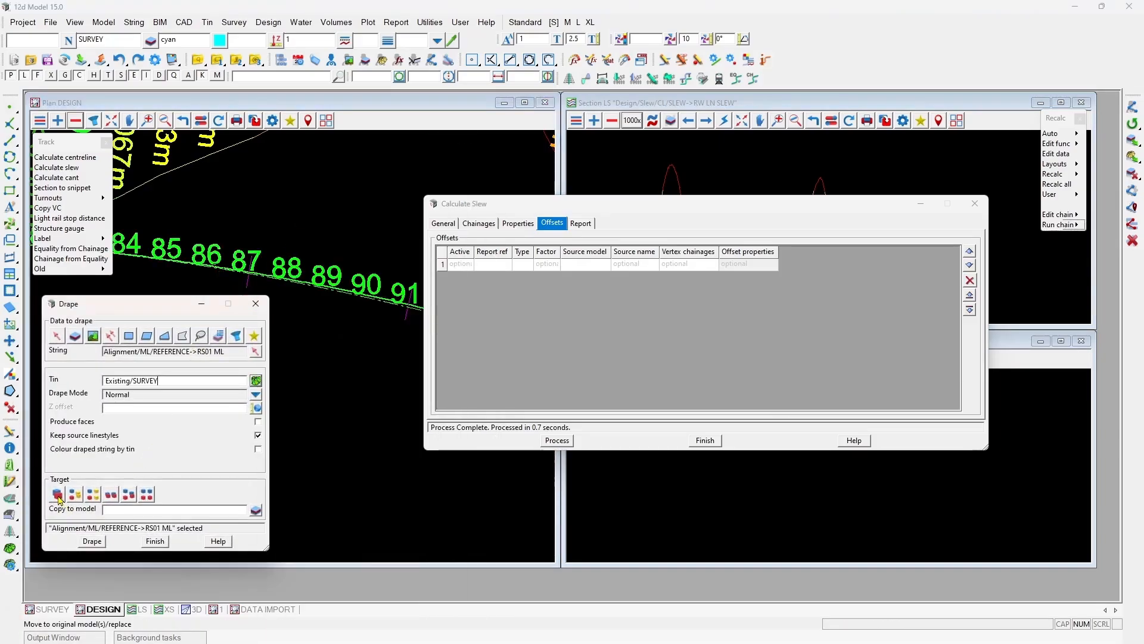
Step: Drape the string into the model survey/Surface/FORMATION LEVEL and close the Drape dialog
{"action": "left_click", "coordinate": [117, 510]}
{"action": "type", "text": "survey/"}
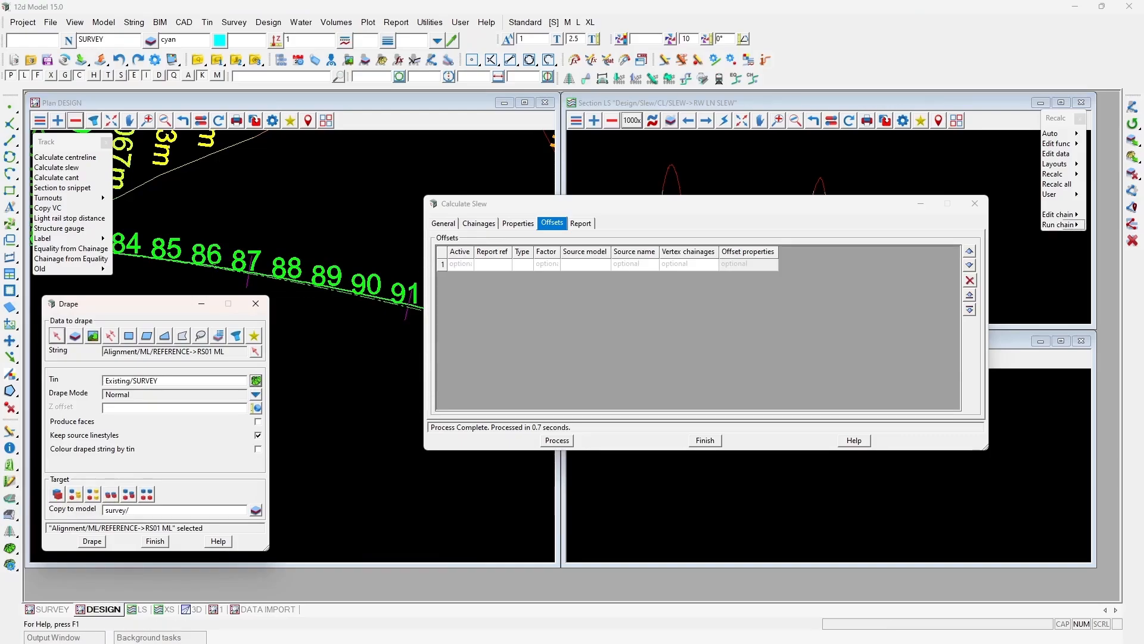
{"action": "type", "text": "Surface/"}
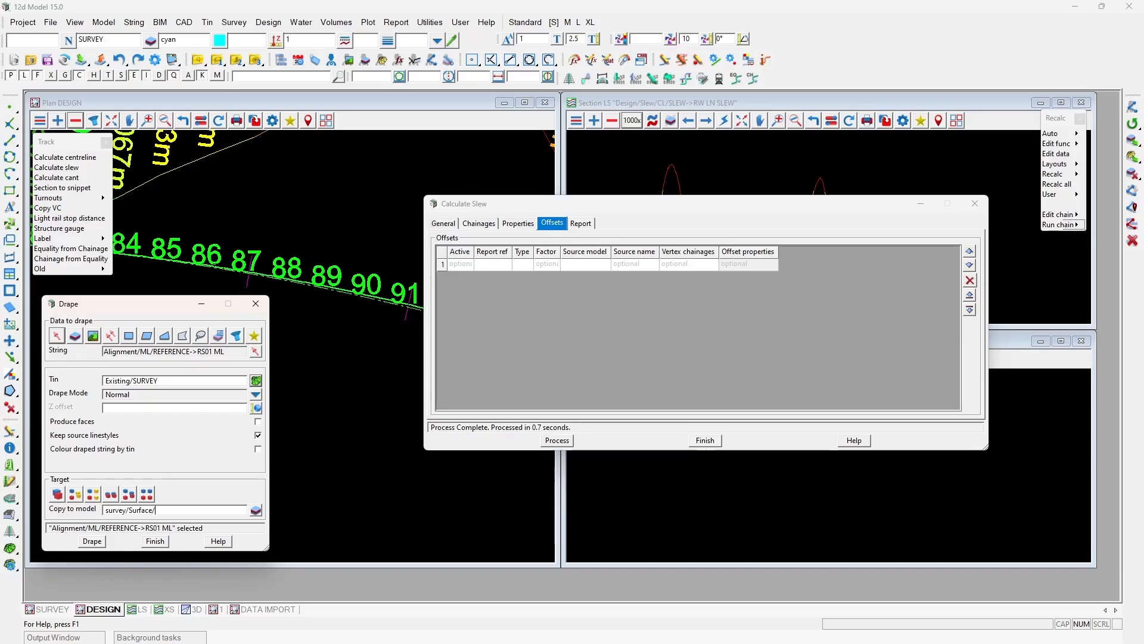
{"action": "type", "text": "FORMATIO"}
{"action": "left_click", "coordinate": [92, 541]}
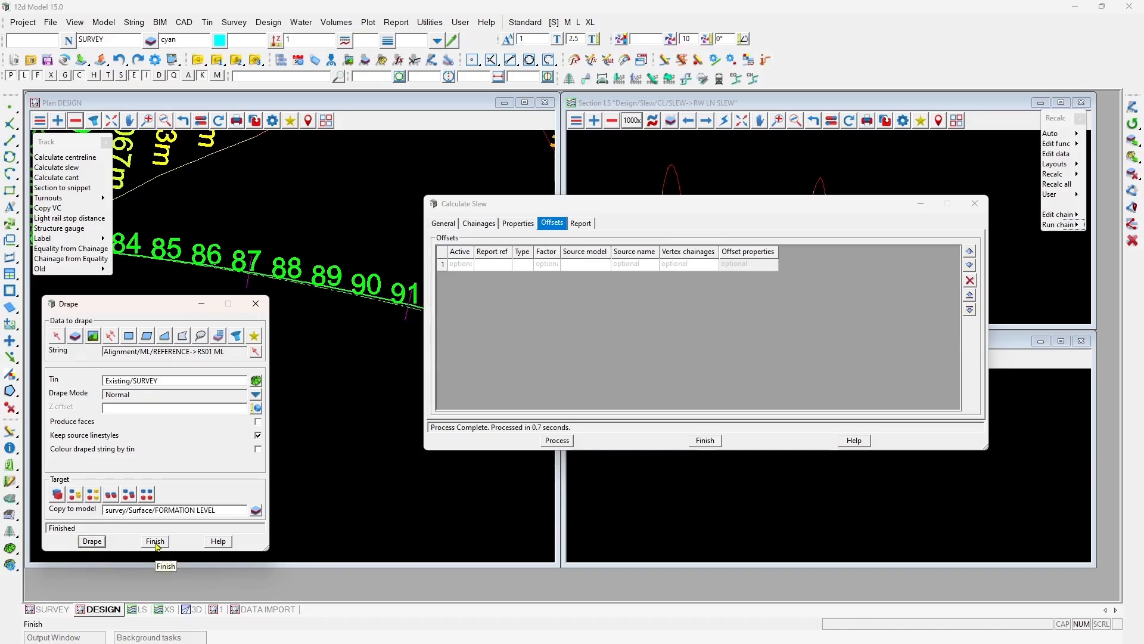
{"action": "left_click", "coordinate": [155, 541]}
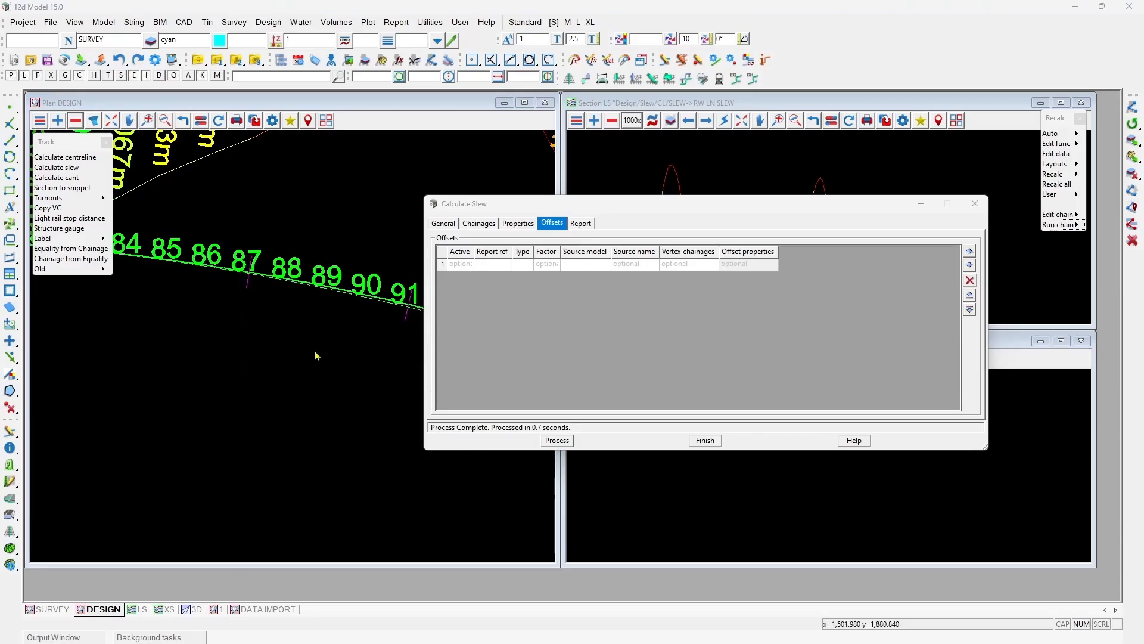
Step: Add the survey railway model FEATURES to the DESIGN plan view
{"action": "left_click", "coordinate": [56, 121]}
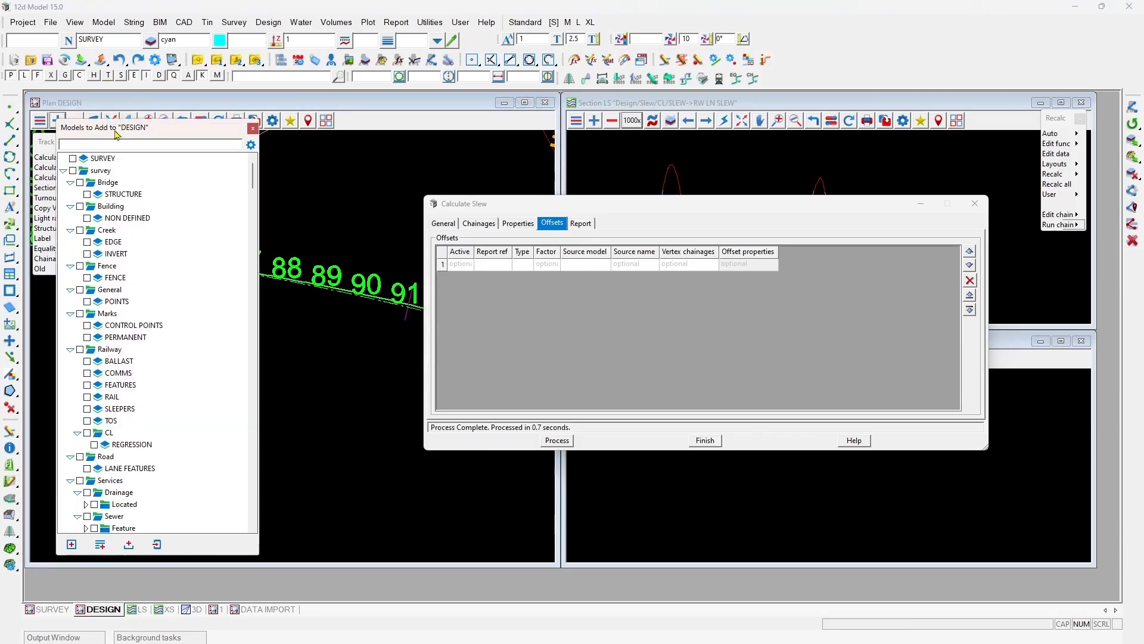
{"action": "type", "text": "feat"}
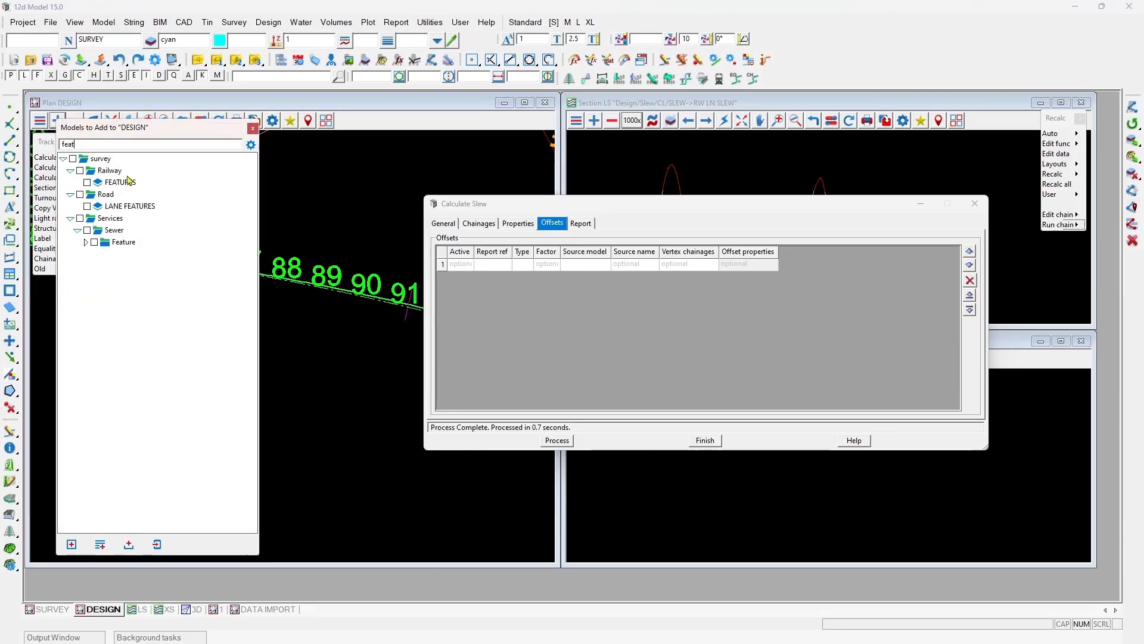
{"action": "left_click", "coordinate": [125, 186]}
Step: Find the hatched red circular feature beside the track near label 195 and inspect its vertex attributes with String Attributes
{"action": "scroll", "coordinate": [183, 305], "scroll_direction": "down", "scroll_amount": 8}
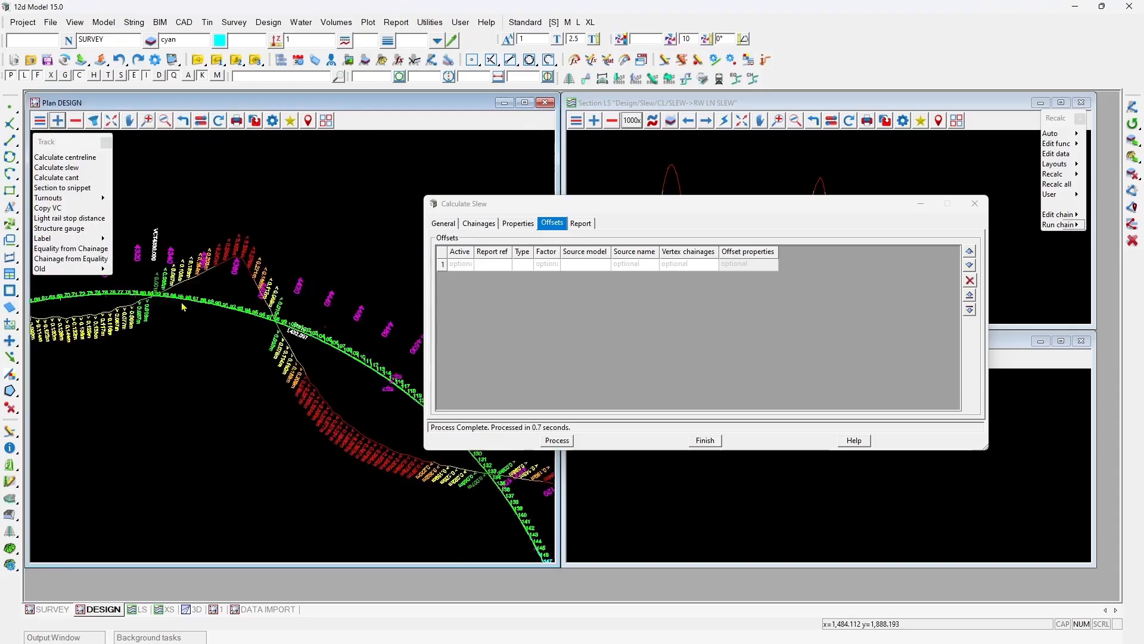
{"action": "scroll", "coordinate": [259, 380], "scroll_direction": "up", "scroll_amount": 2}
{"action": "scroll", "coordinate": [260, 380], "scroll_direction": "up", "scroll_amount": 8}
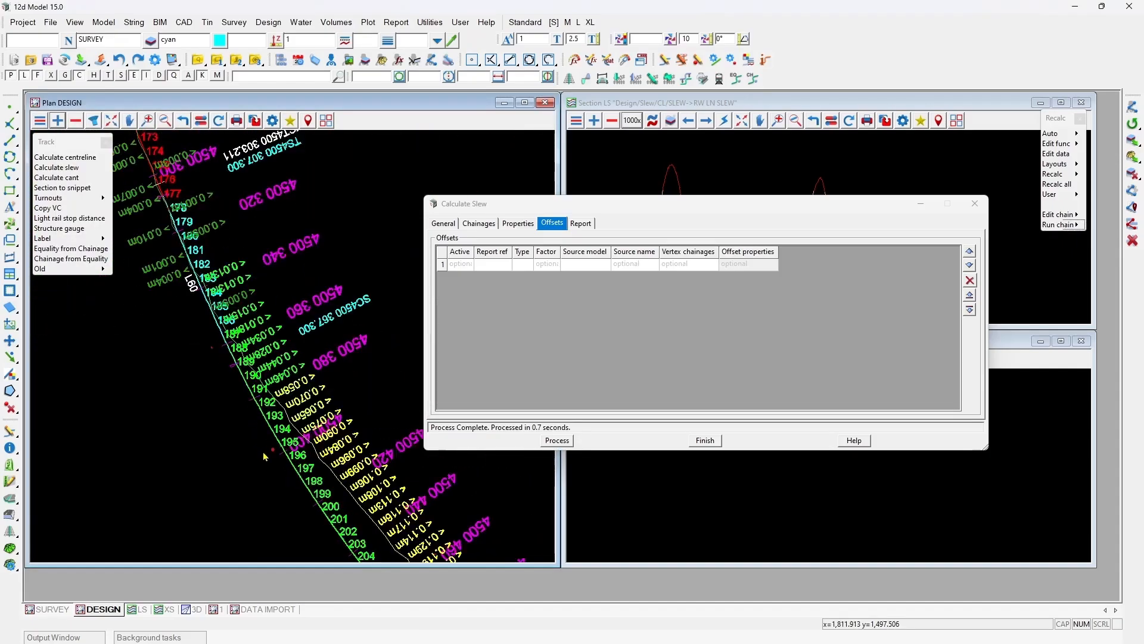
{"action": "scroll", "coordinate": [197, 388], "scroll_direction": "down", "scroll_amount": 1}
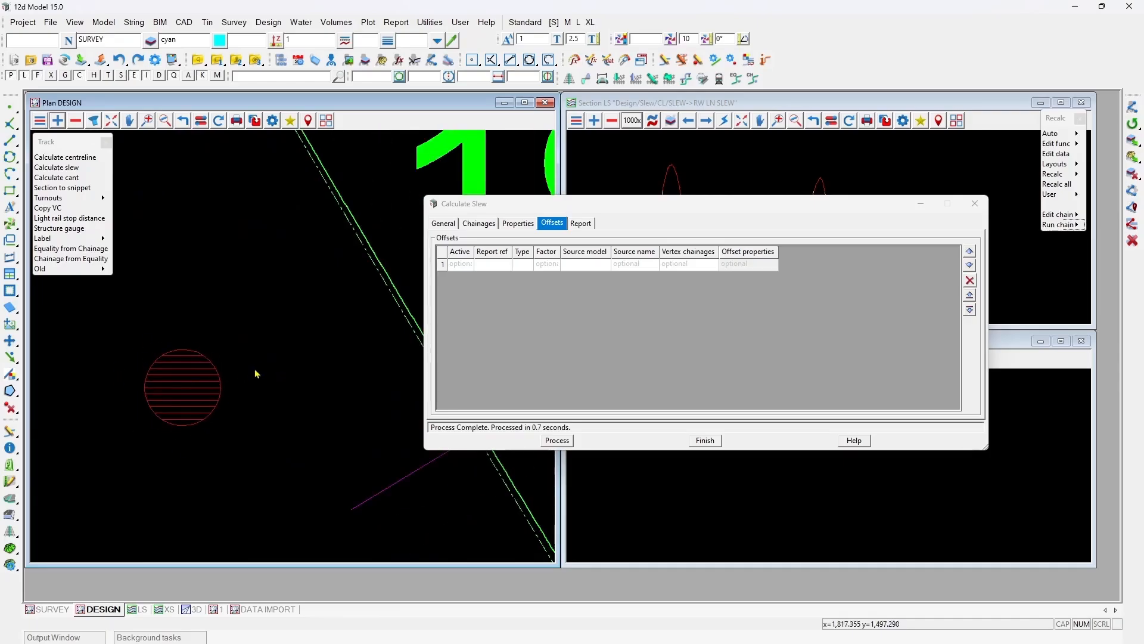
{"action": "key", "text": "ctrl+a"}
{"action": "left_click", "coordinate": [181, 388]}
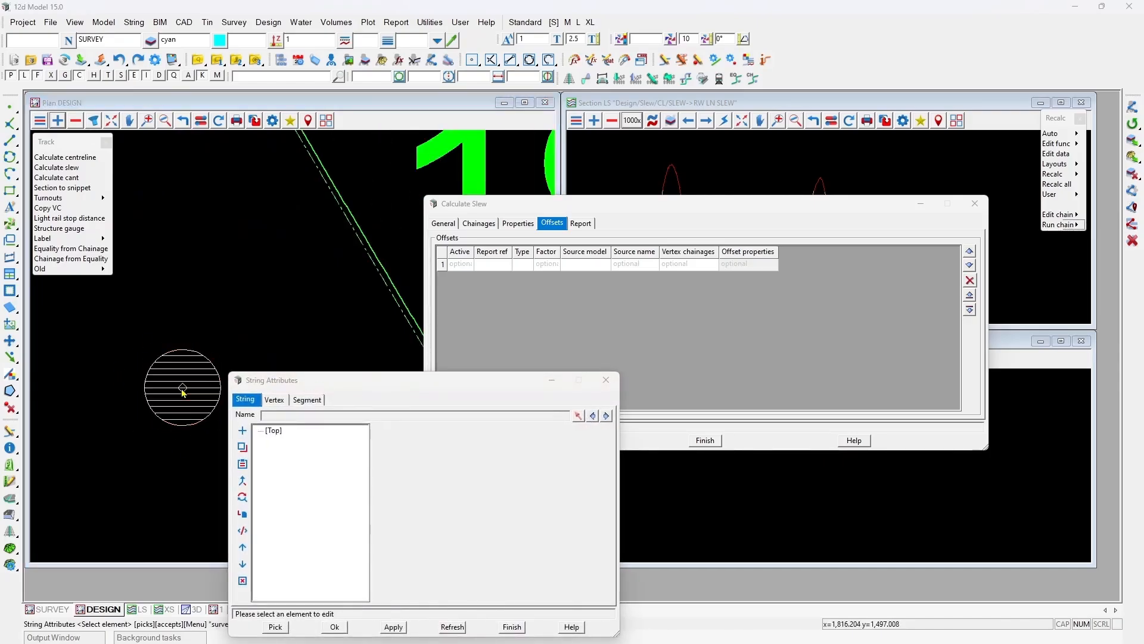
{"action": "middle_click", "coordinate": [183, 387]}
{"action": "left_click_drag", "start_coordinate": [320, 382], "coordinate": [329, 250]}
{"action": "left_click", "coordinate": [281, 266]}
{"action": "left_click_drag", "start_coordinate": [386, 255], "coordinate": [210, 319]}
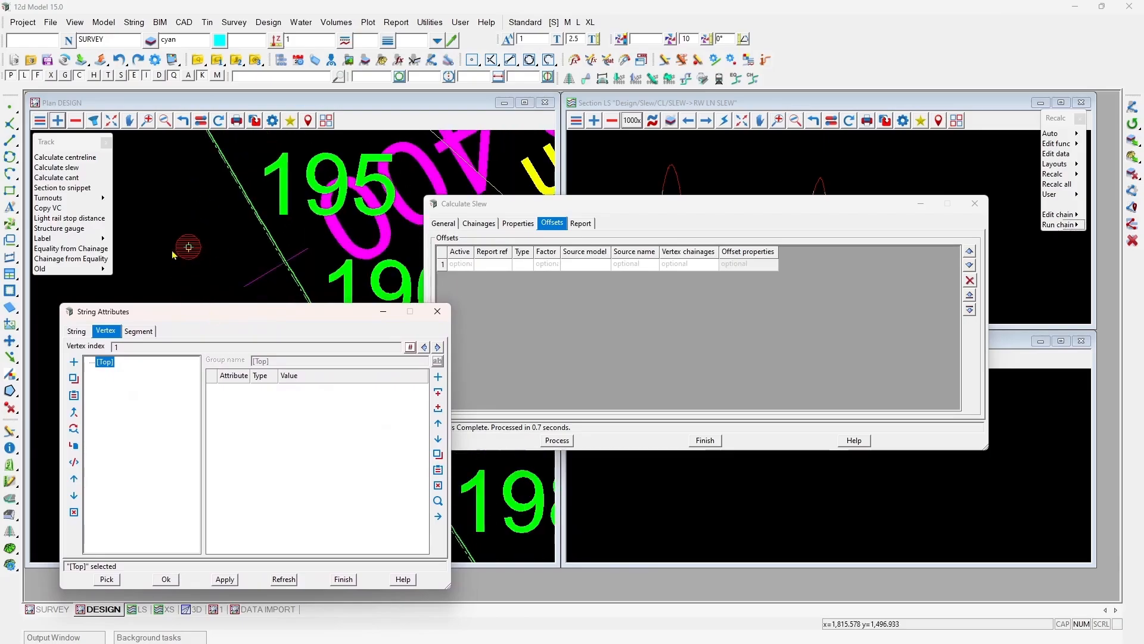
Step: Start applying an attribute manipulator file, with the model survey/Railway/FEATURES picked as the data to manipulate
{"action": "left_click_drag", "start_coordinate": [646, 205], "coordinate": [677, 151]}
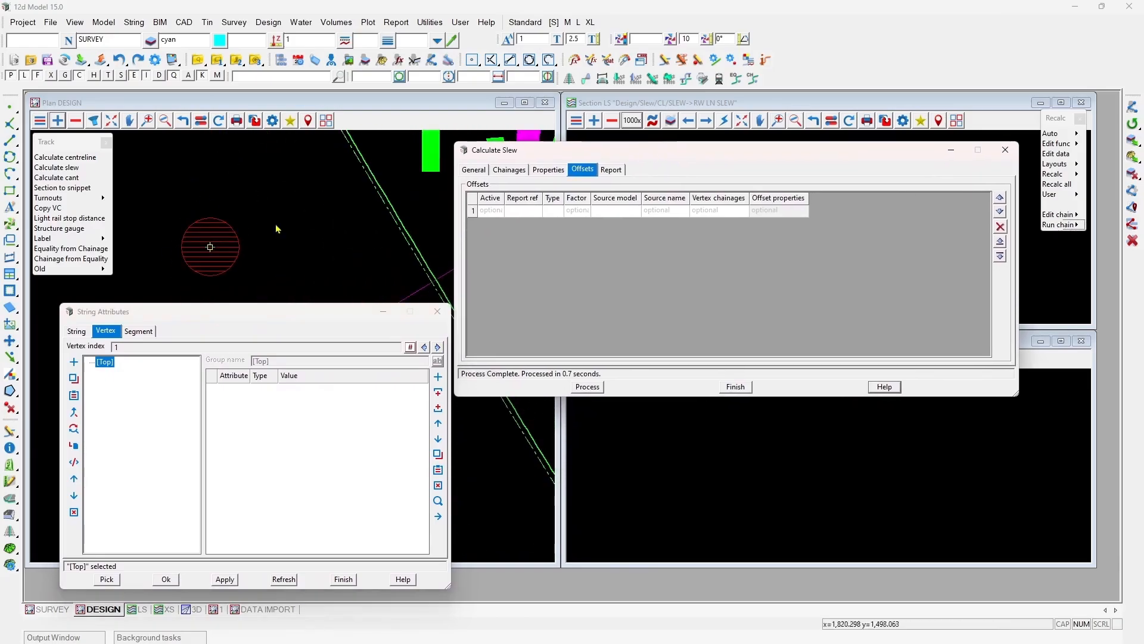
{"action": "left_click", "coordinate": [429, 22]}
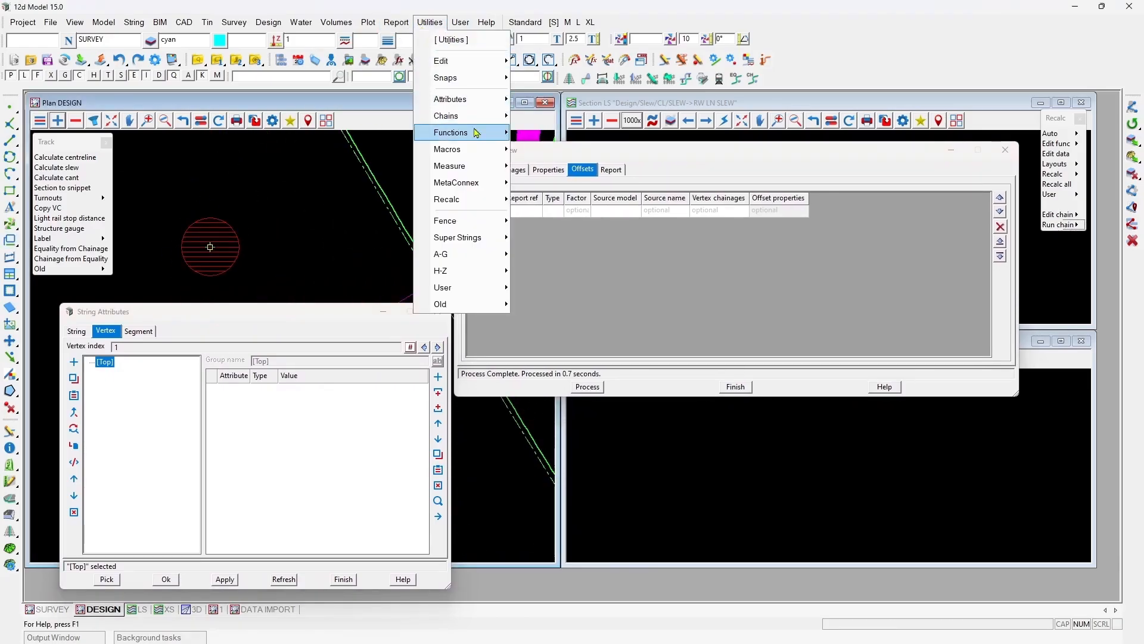
{"action": "mouse_move", "coordinate": [467, 106]}
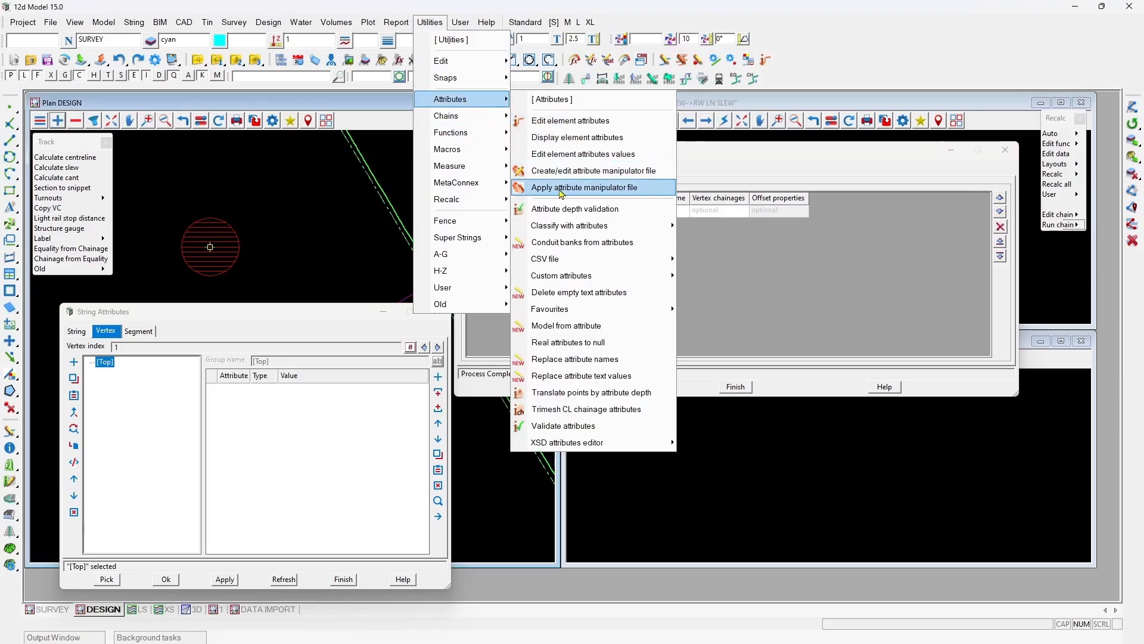
{"action": "left_click", "coordinate": [580, 188]}
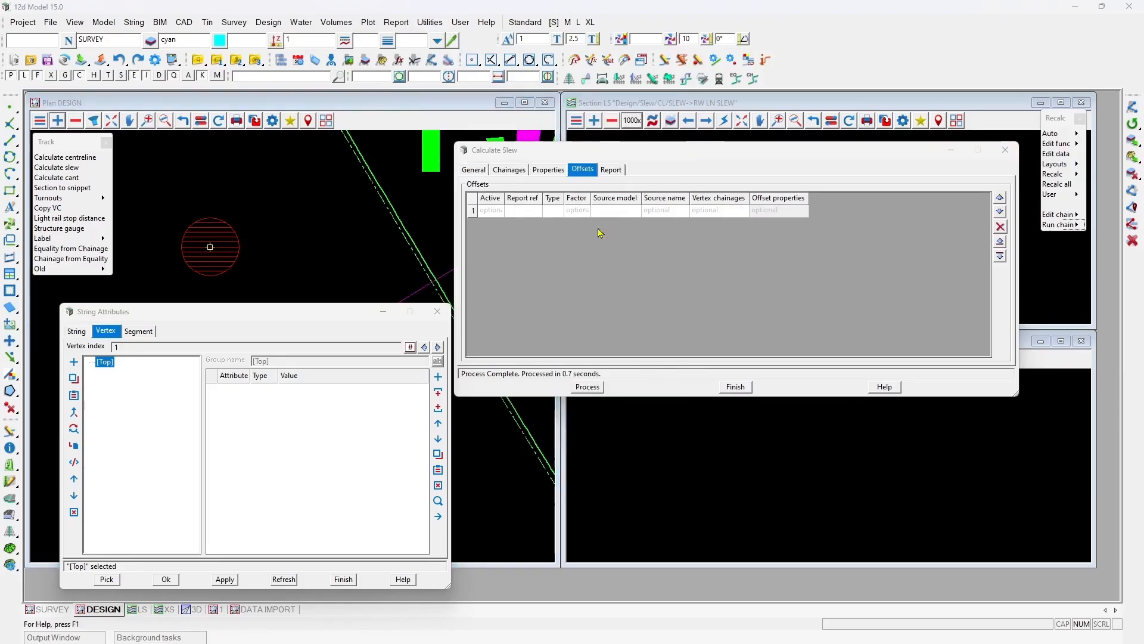
{"action": "left_click_drag", "start_coordinate": [654, 205], "coordinate": [315, 97]}
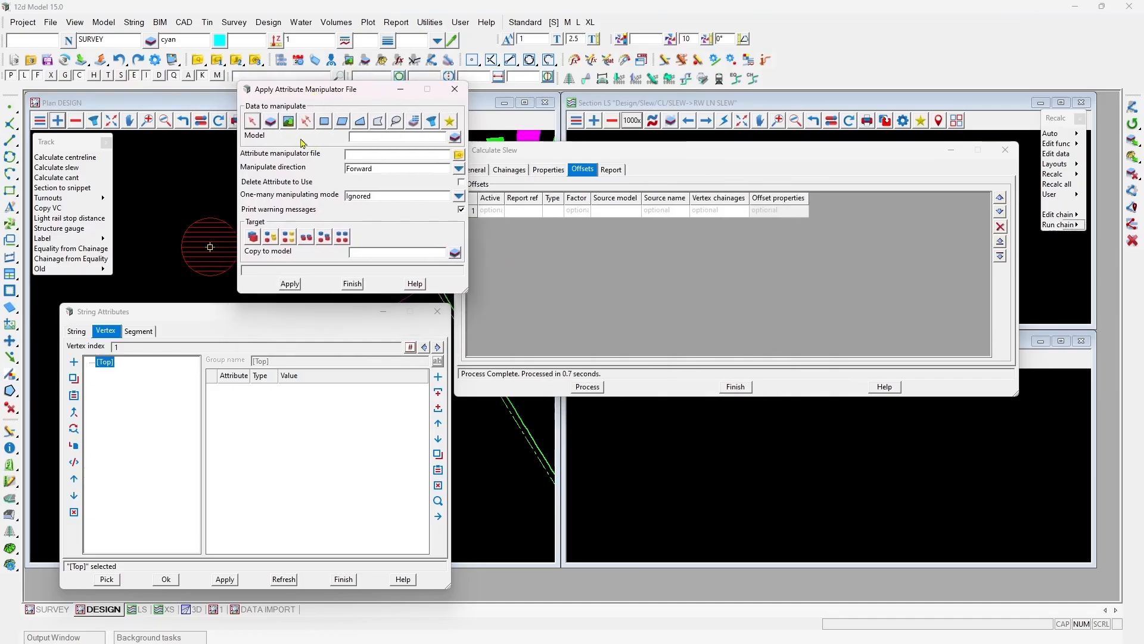
{"action": "left_click", "coordinate": [430, 121]}
{"action": "left_click", "coordinate": [285, 140]}
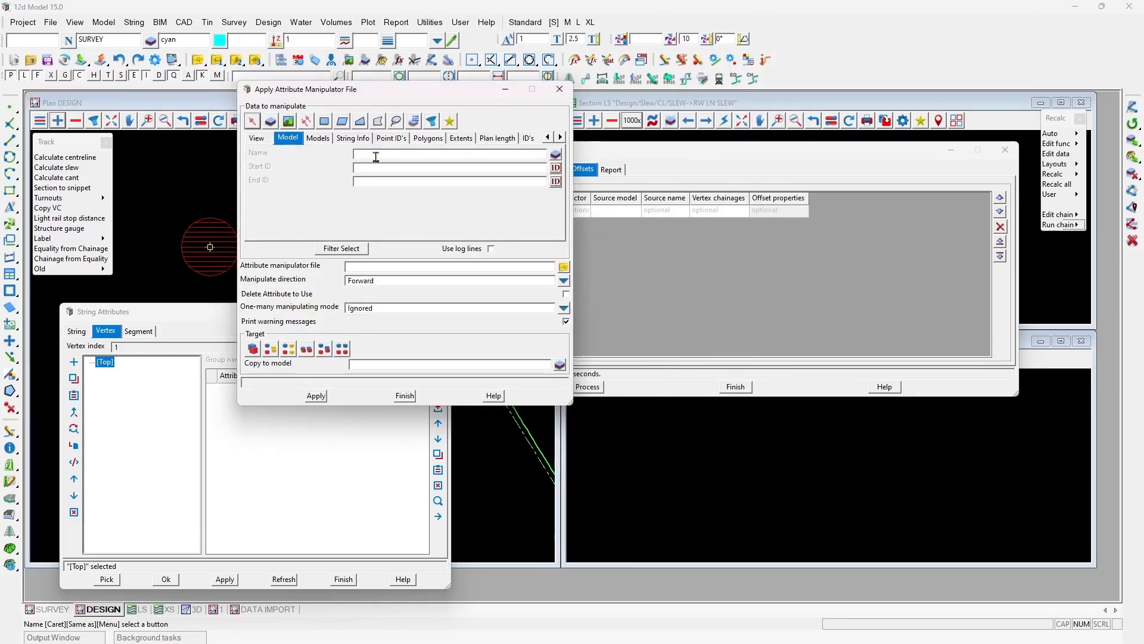
{"action": "middle_click", "coordinate": [376, 156]}
{"action": "left_click", "coordinate": [213, 245]}
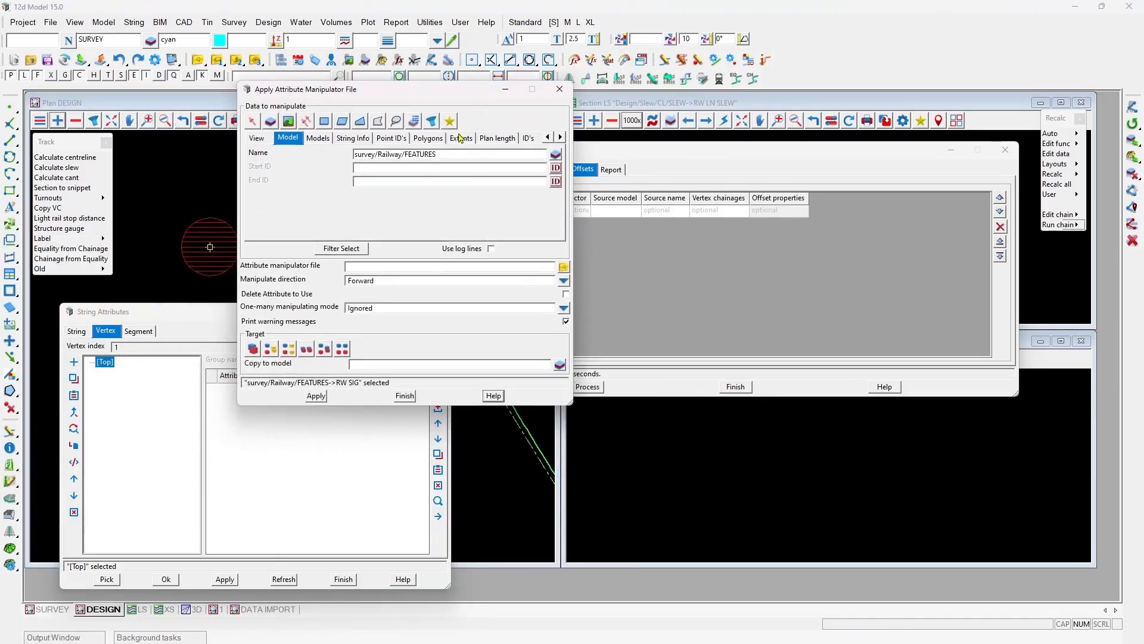
Step: Filter the data to strings named RW SIG and choose the manipulator file Rail signal vertex attributes.12dattmf
{"action": "left_click", "coordinate": [352, 139]}
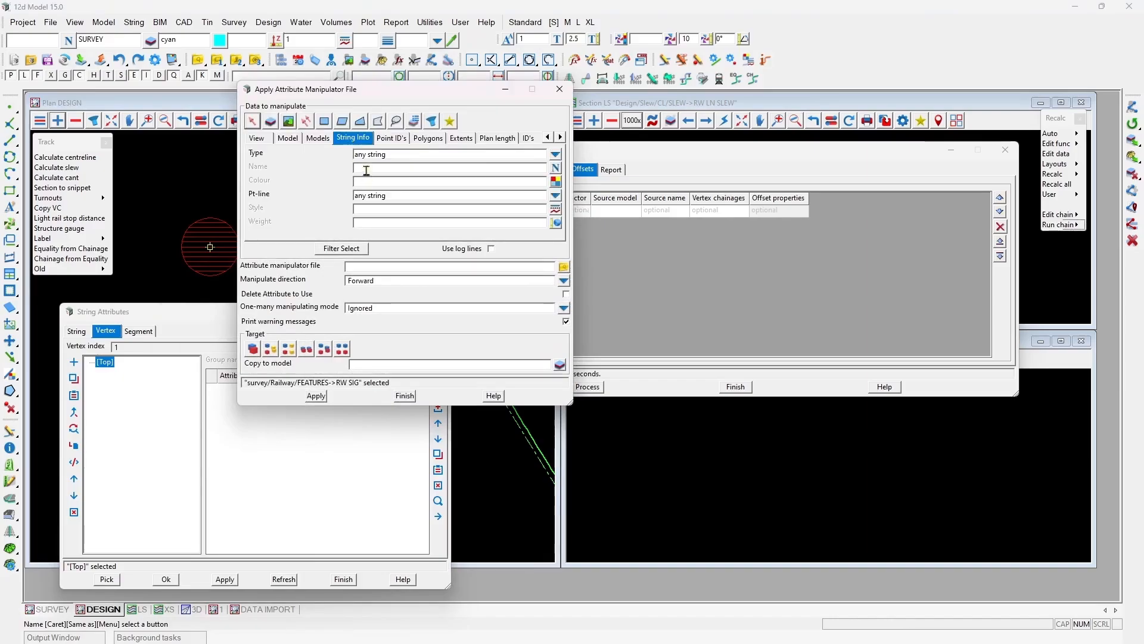
{"action": "middle_click", "coordinate": [365, 170]}
{"action": "left_click", "coordinate": [203, 258]}
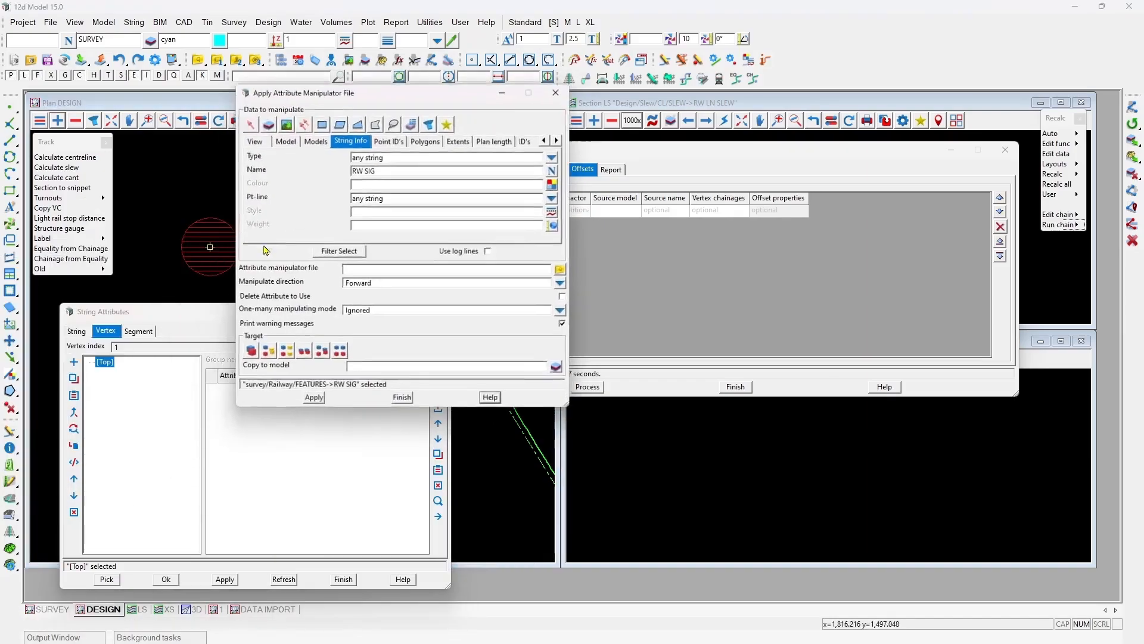
{"action": "left_click", "coordinate": [563, 266]}
{"action": "mouse_move", "coordinate": [673, 431]}
{"action": "double_click", "coordinate": [721, 463]}
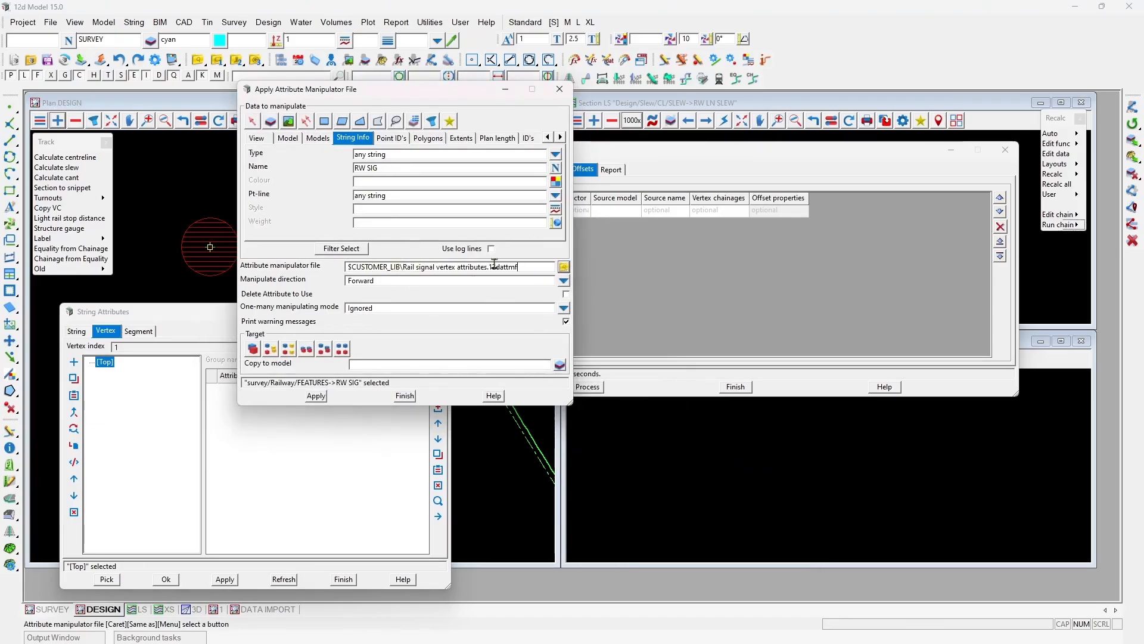
Step: Open the chosen manipulator file and examine its rules for PointID, SignalNo, Name and Level, including the properties each one uses and modifies
{"action": "left_click", "coordinate": [565, 269]}
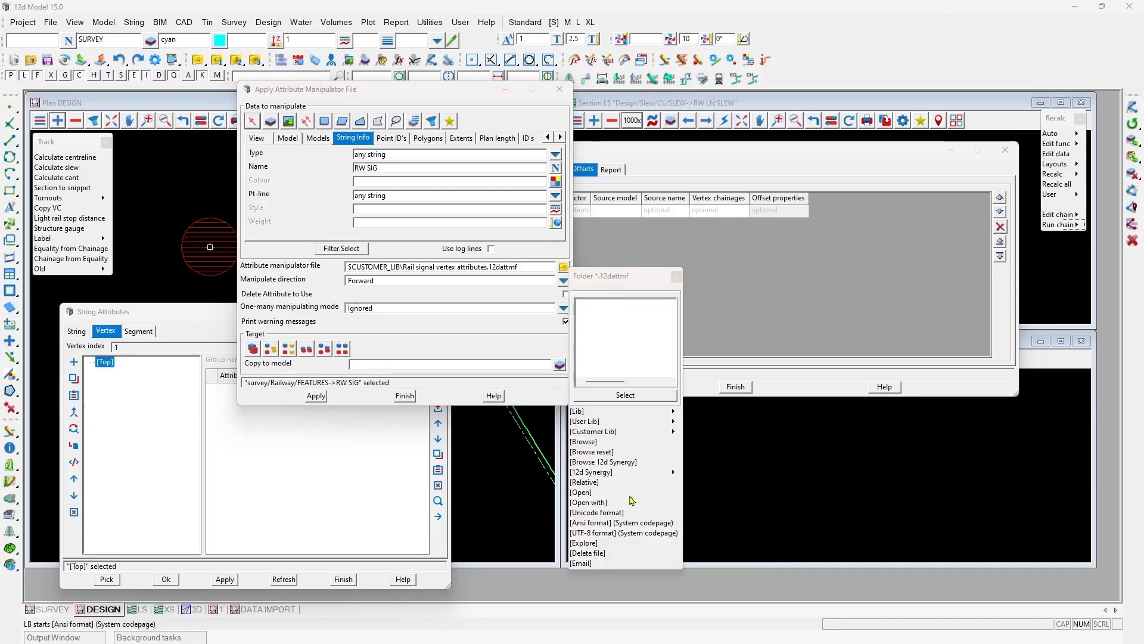
{"action": "left_click", "coordinate": [586, 491]}
{"action": "left_click_drag", "start_coordinate": [732, 280], "coordinate": [717, 95]}
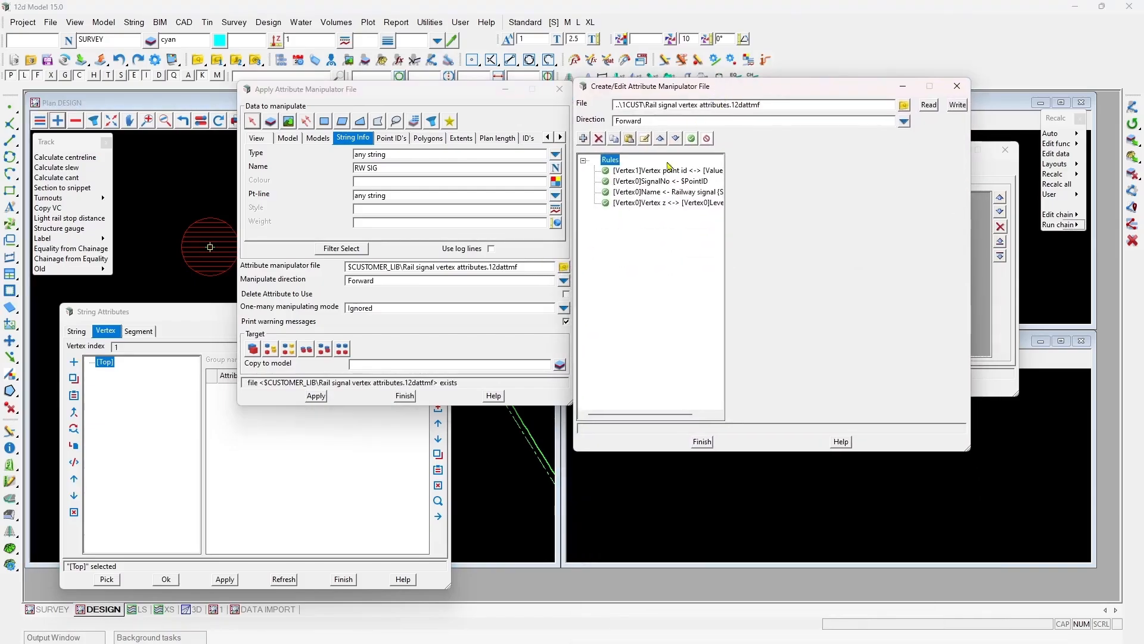
{"action": "left_click", "coordinate": [667, 171]}
{"action": "left_click_drag", "start_coordinate": [726, 190], "coordinate": [781, 195]}
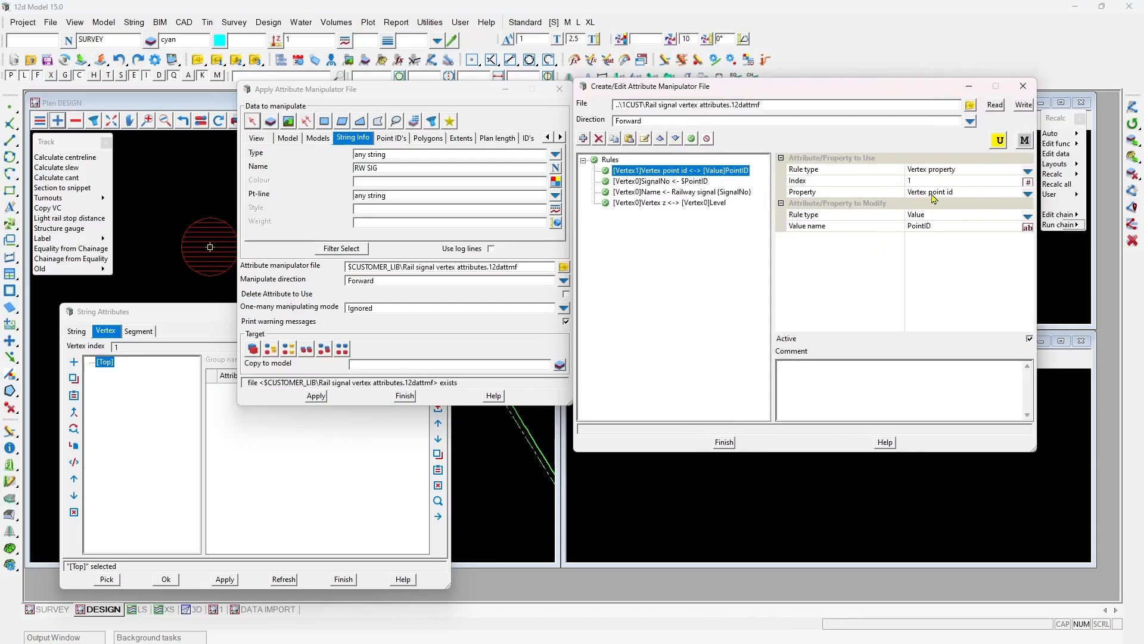
{"action": "left_click", "coordinate": [691, 182]}
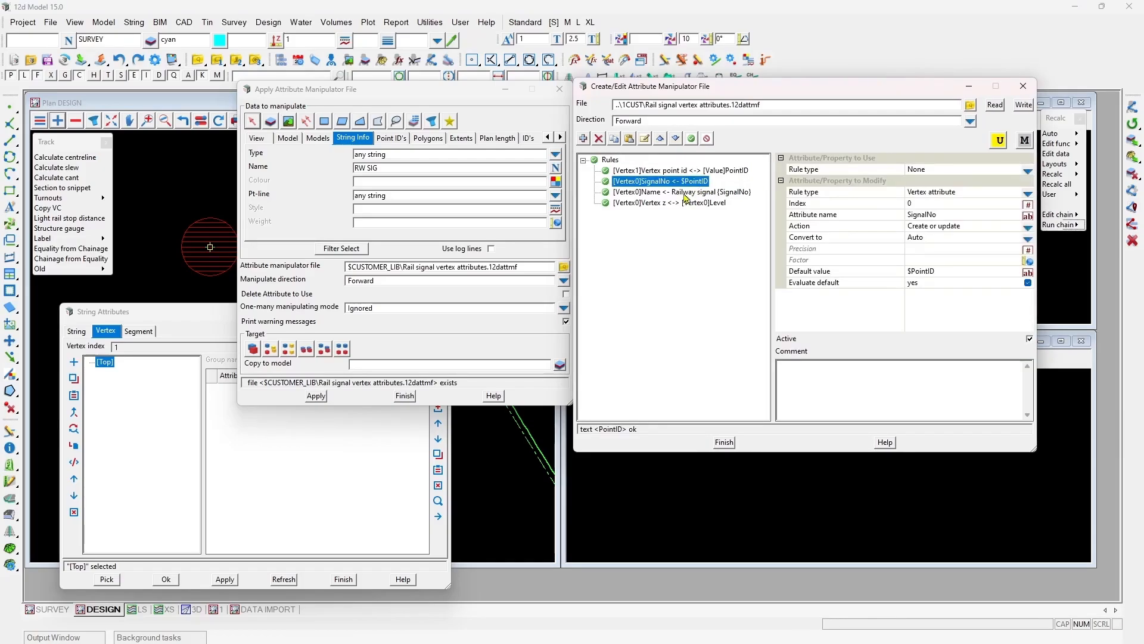
{"action": "left_click", "coordinate": [685, 192]}
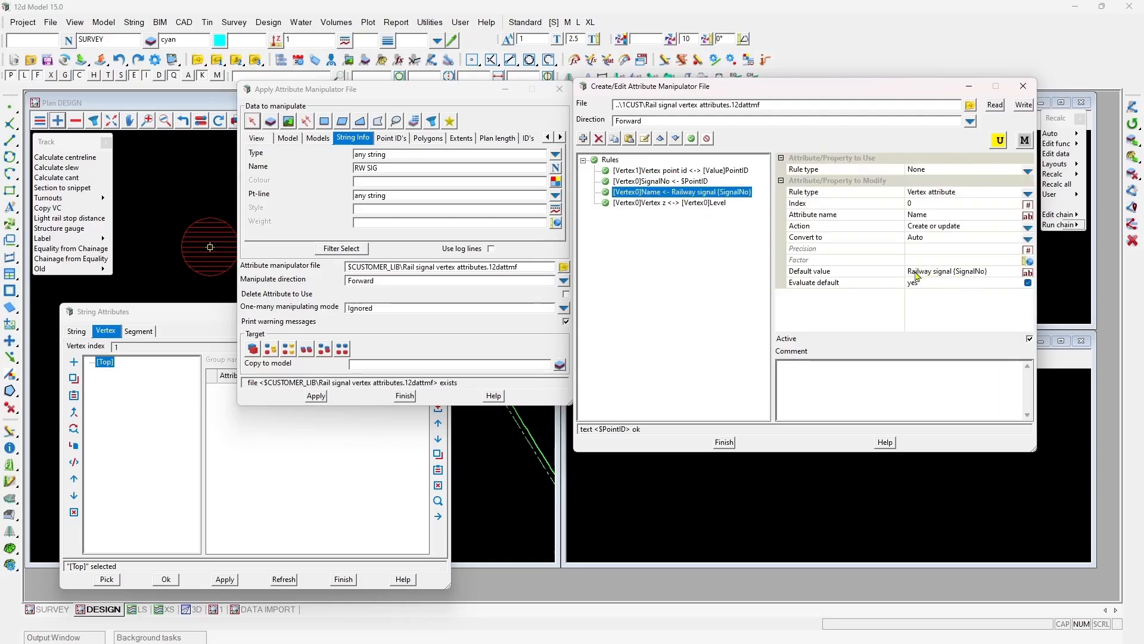
{"action": "left_click", "coordinate": [646, 203]}
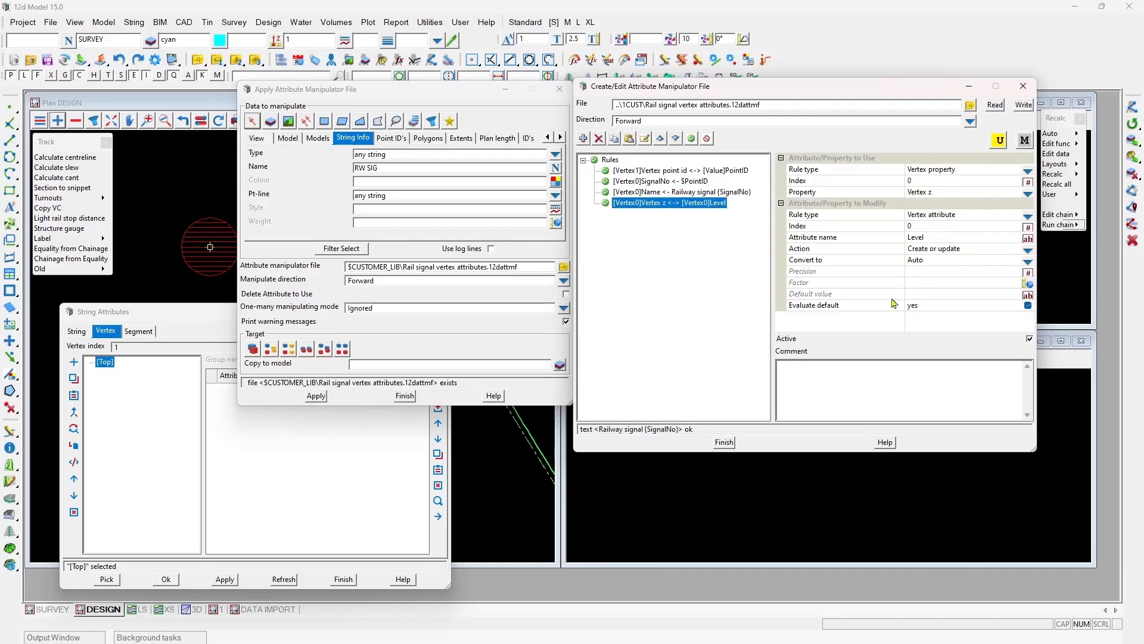
{"action": "left_click", "coordinate": [937, 236]}
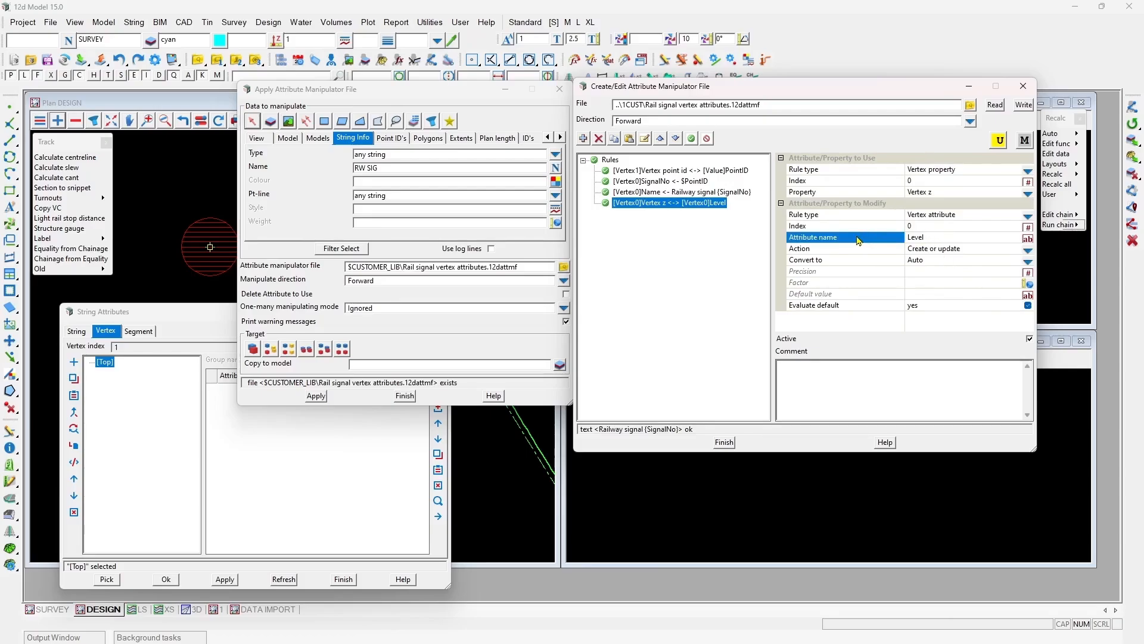
{"action": "left_click", "coordinate": [724, 442]}
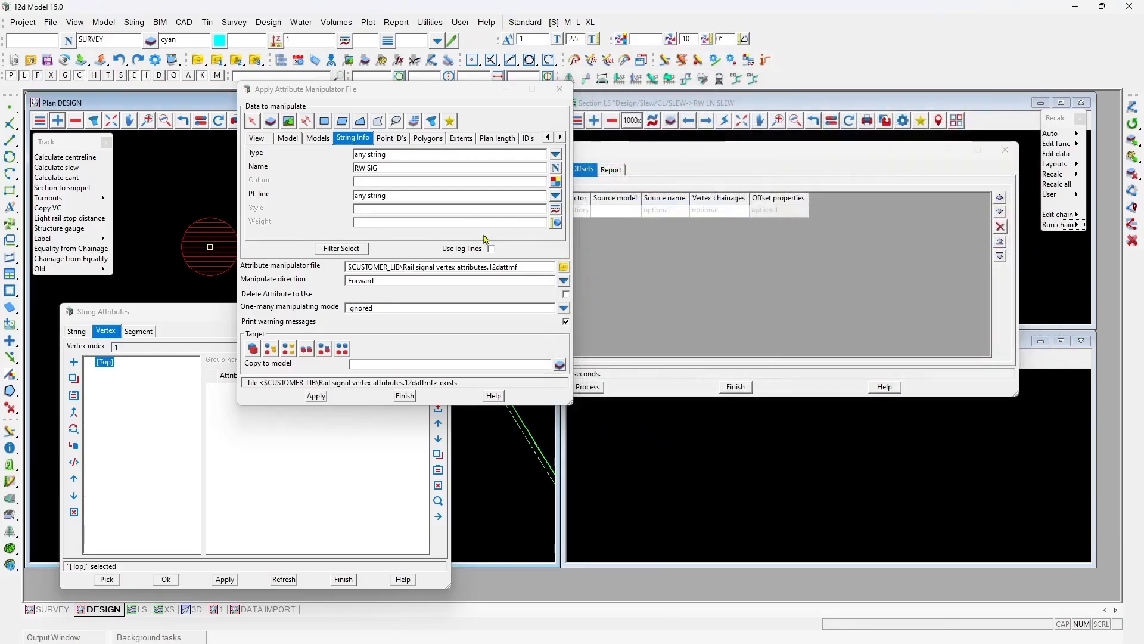
Step: Apply the manipulator file with existing data replaced, and check the signal's refreshed SignalNo, Name and Level vertex attributes
{"action": "left_click", "coordinate": [253, 348]}
{"action": "left_click", "coordinate": [316, 396]}
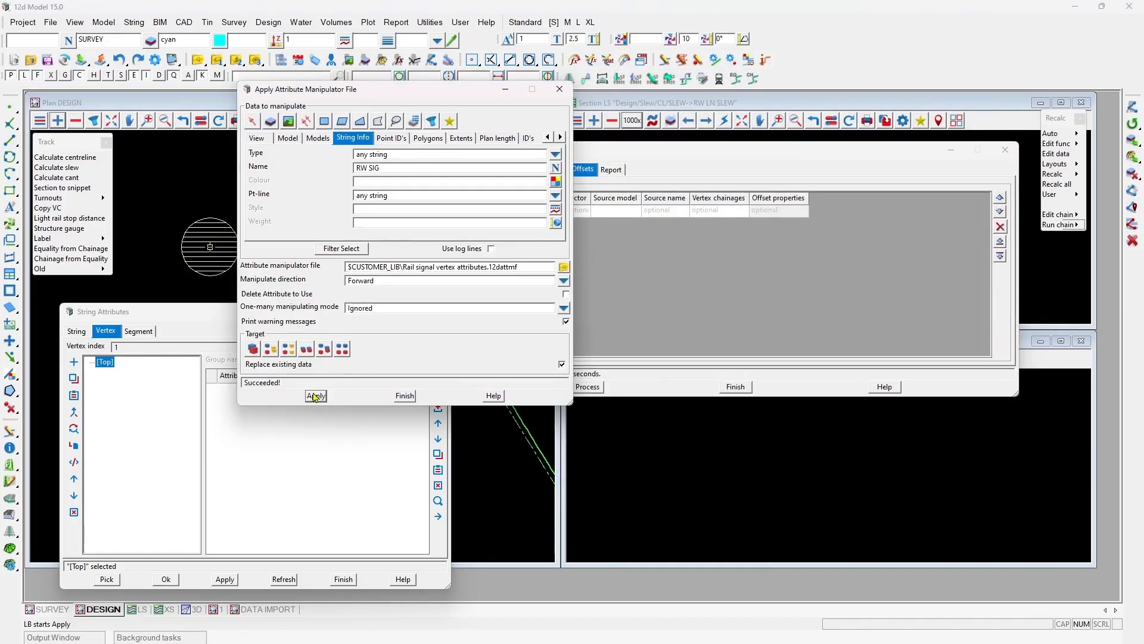
{"action": "left_click", "coordinate": [284, 579]}
{"action": "left_click_drag", "start_coordinate": [346, 95], "coordinate": [322, 25]}
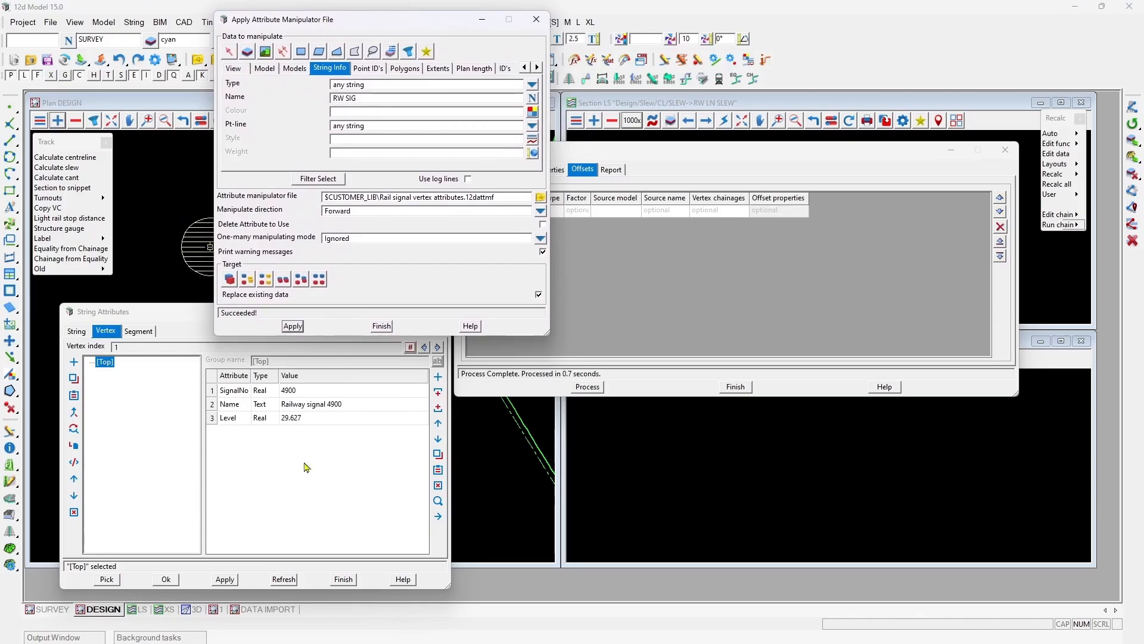
{"action": "left_click", "coordinate": [299, 390]}
{"action": "left_click", "coordinate": [238, 391]}
{"action": "left_click", "coordinate": [238, 405]}
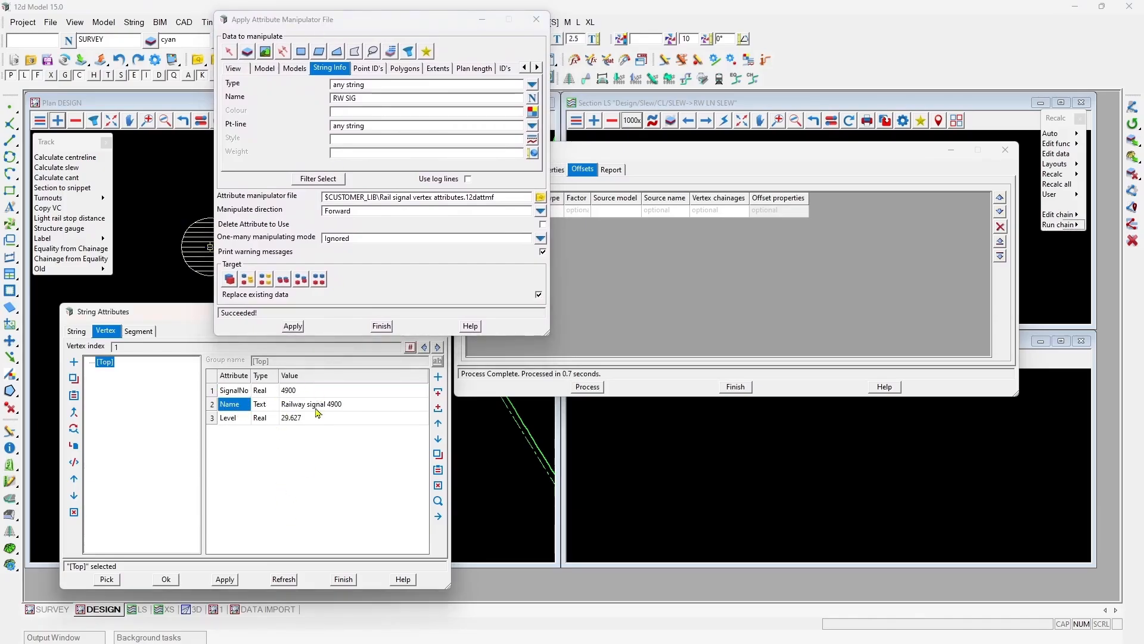
{"action": "left_click", "coordinate": [237, 421]}
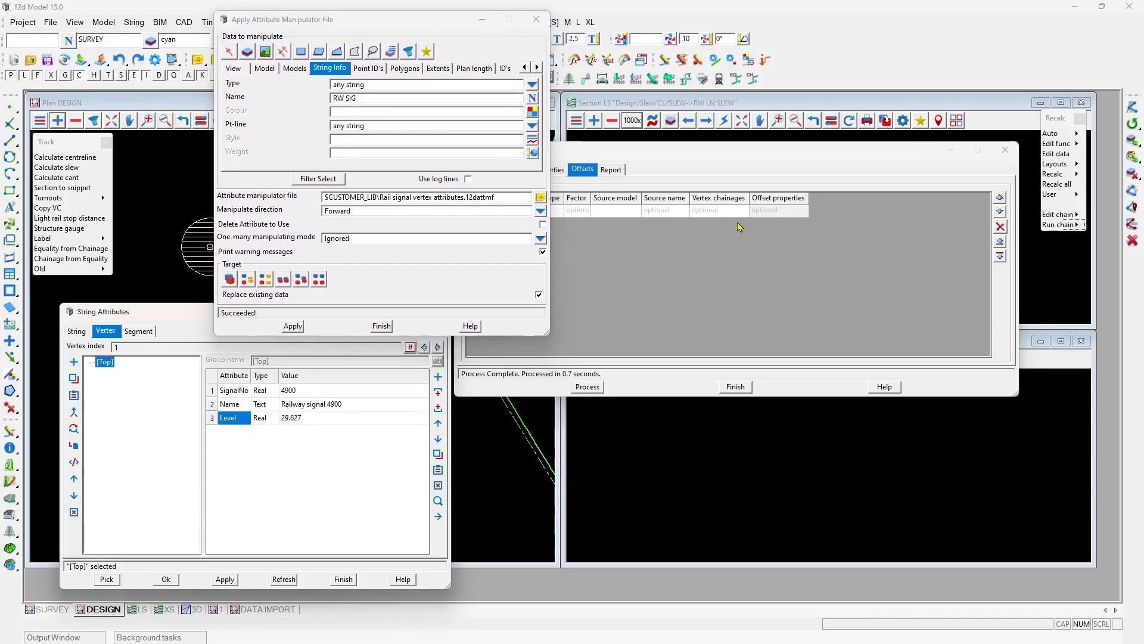
{"action": "left_click", "coordinate": [644, 167]}
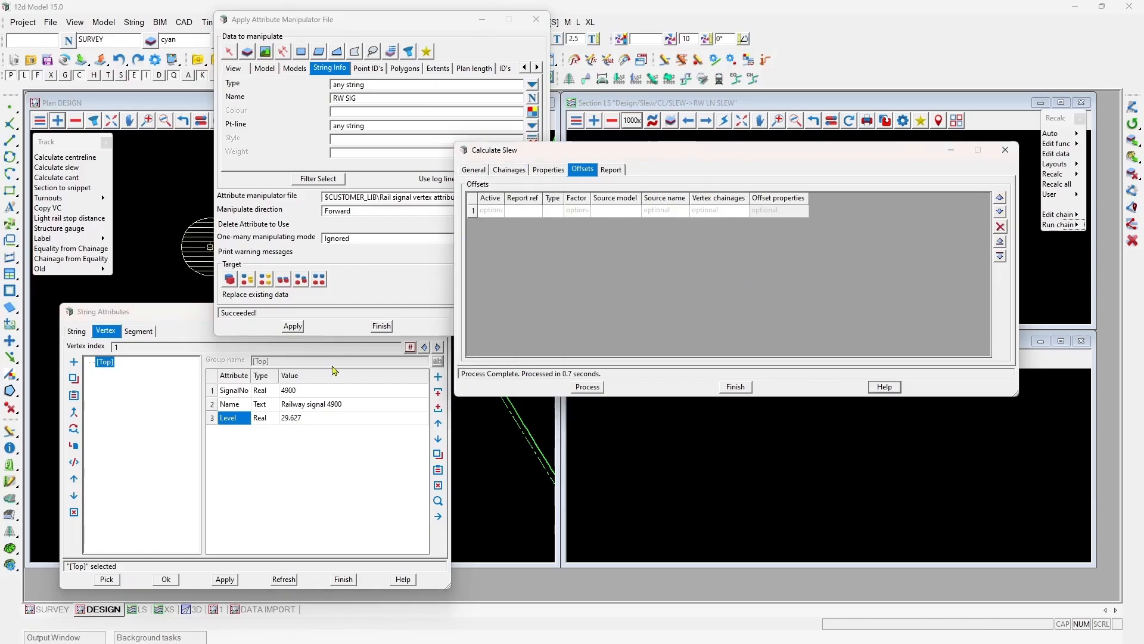
{"action": "left_click", "coordinate": [385, 326]}
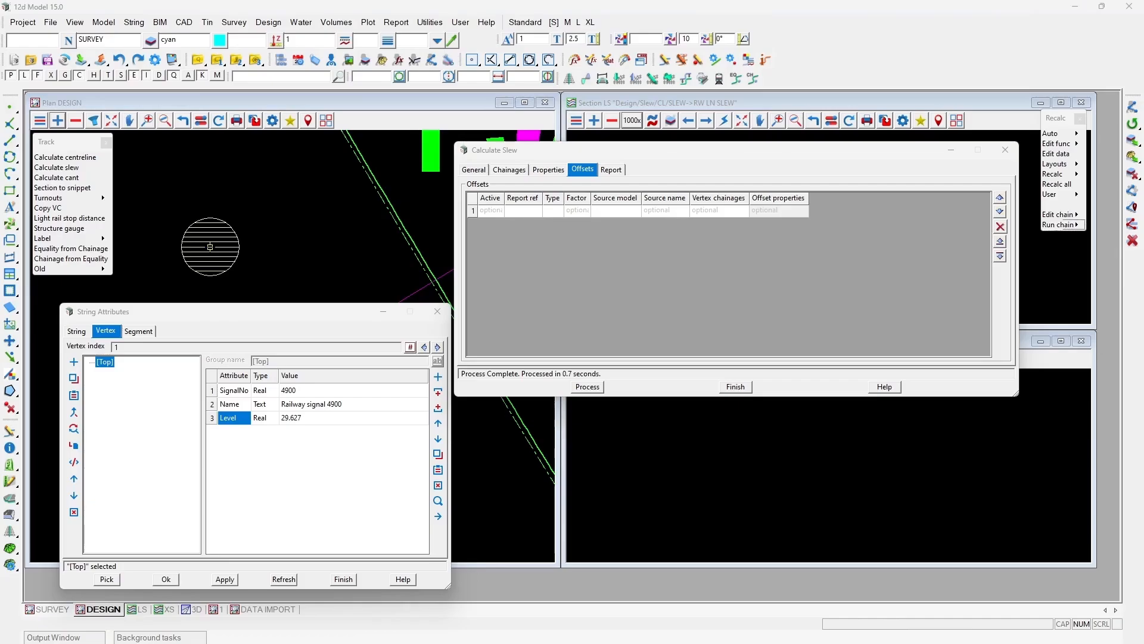
Step: Define the first slew offset with report reference Formation_Depth and type Vertical
{"action": "left_click_drag", "start_coordinate": [225, 313], "coordinate": [194, 18]}
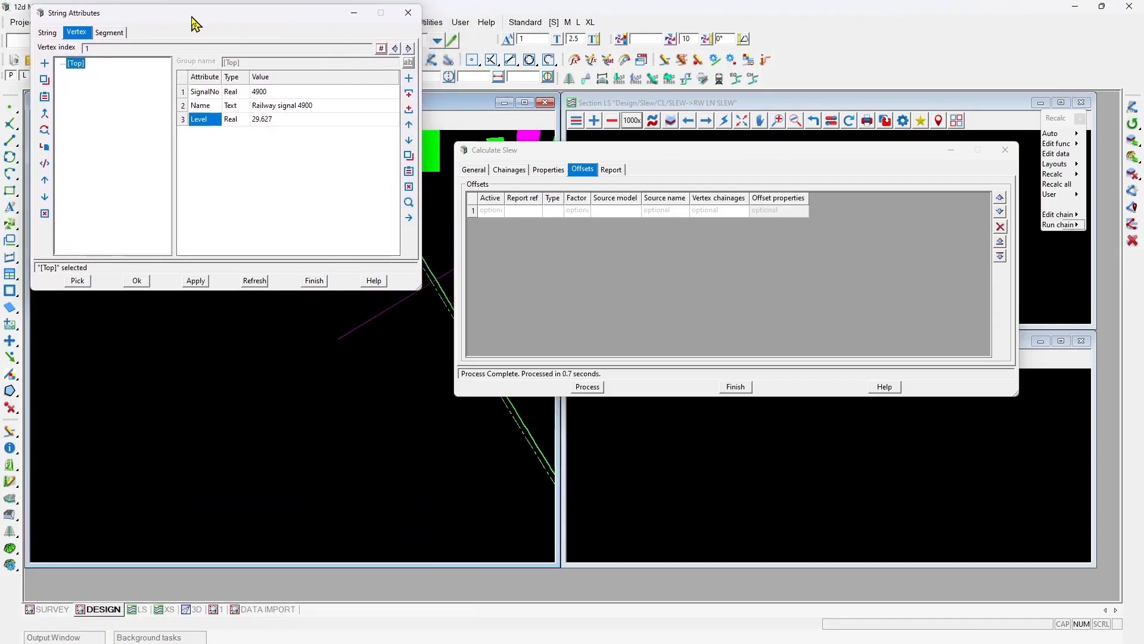
{"action": "left_click_drag", "start_coordinate": [645, 153], "coordinate": [222, 313]}
{"action": "left_click", "coordinate": [100, 371]}
{"action": "type", "text": "Formation_Depth"}
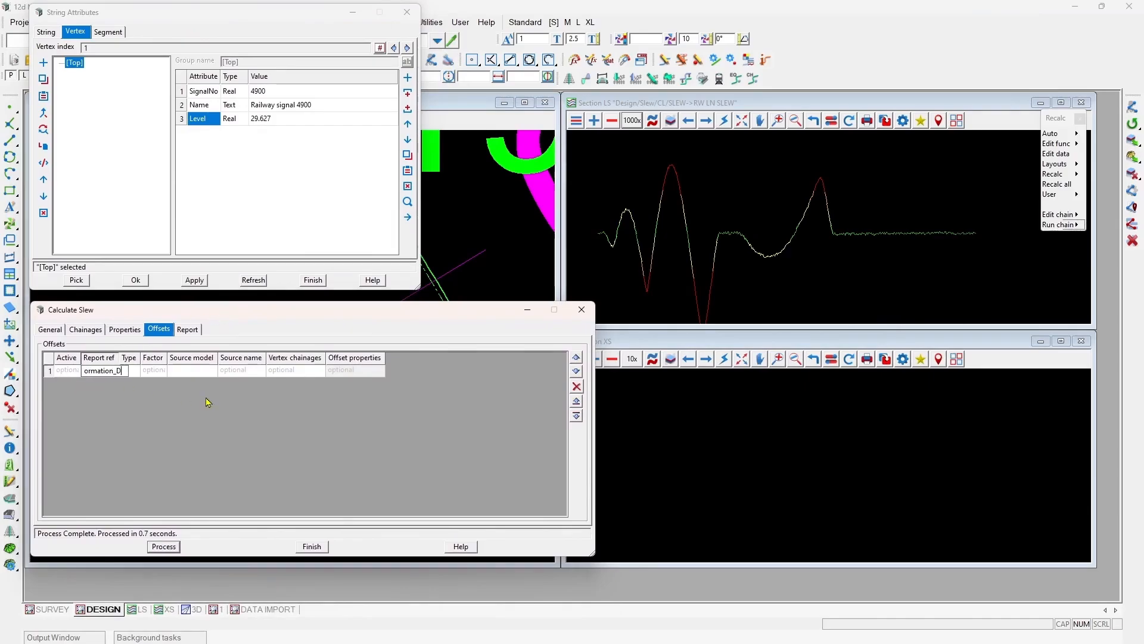
{"action": "key", "text": "Return"}
{"action": "right_click", "coordinate": [134, 371]}
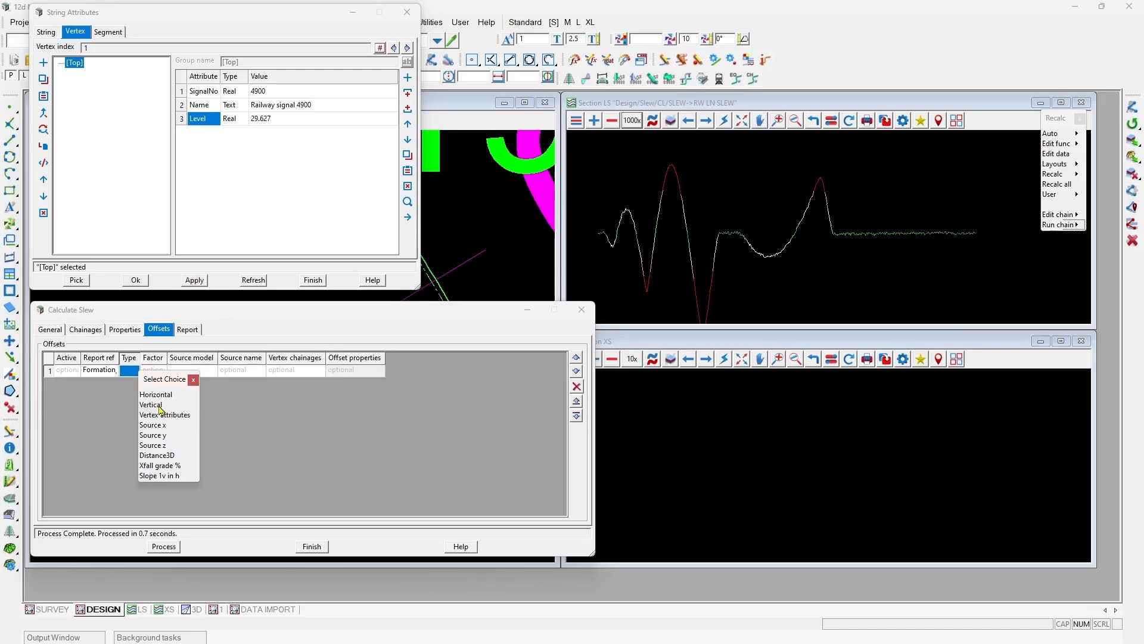
{"action": "left_click", "coordinate": [151, 404]}
{"action": "double_click", "coordinate": [119, 358]}
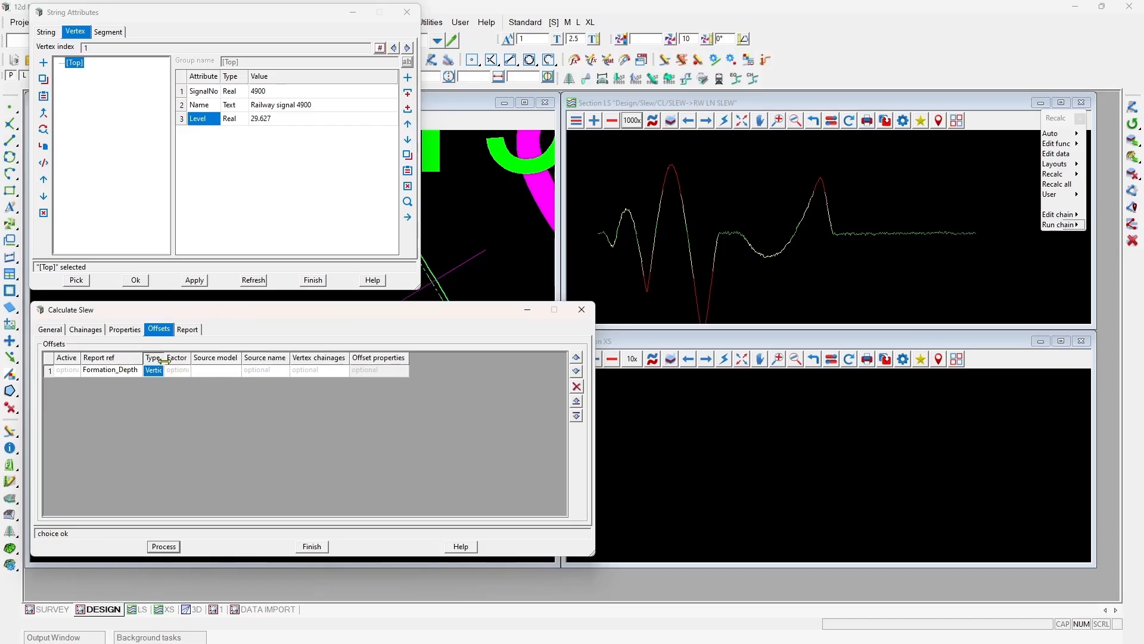
{"action": "double_click", "coordinate": [163, 358]}
Step: Set the Formation_Depth offset's source model to survey/Surface/FORMATION LEVEL and its factor to Negation
{"action": "left_click", "coordinate": [215, 372]}
{"action": "left_click", "coordinate": [215, 372]}
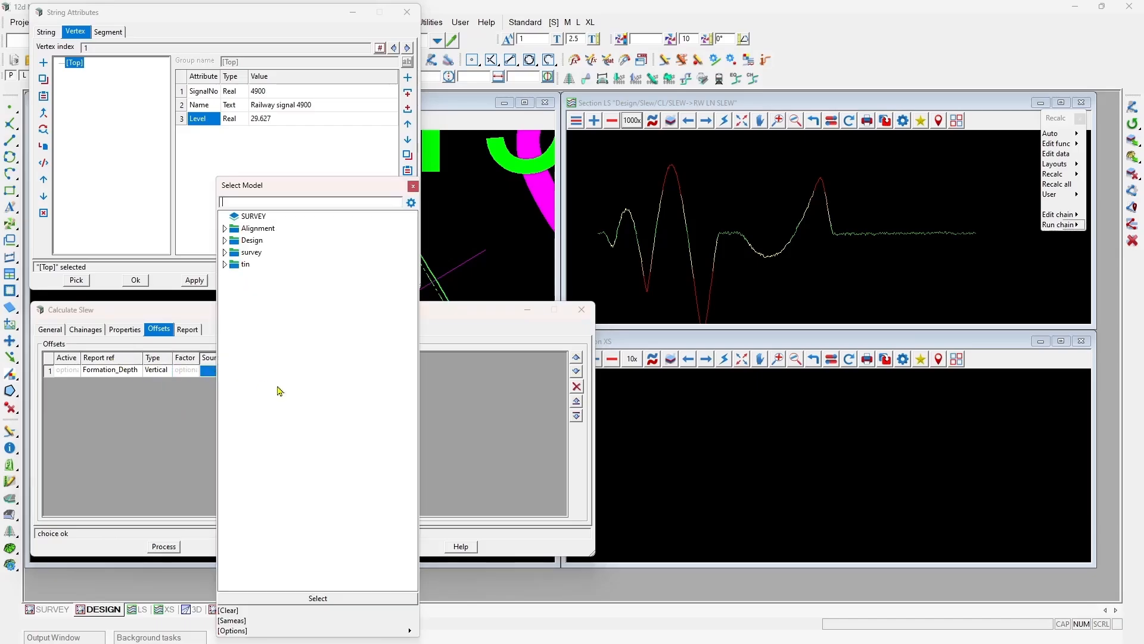
{"action": "type", "text": "formation"}
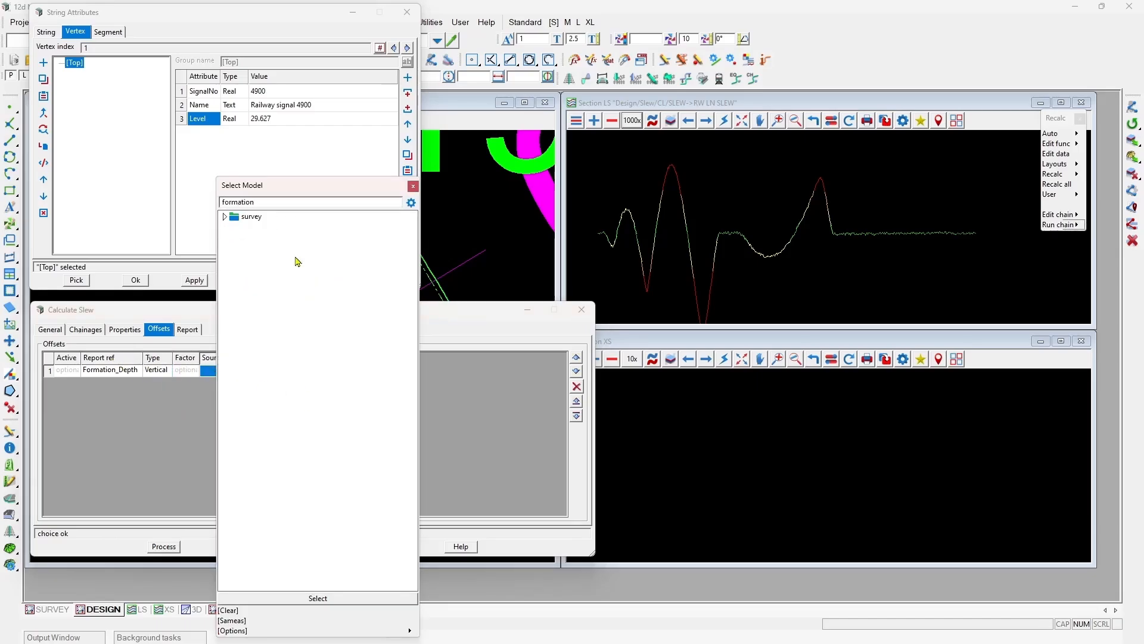
{"action": "double_click", "coordinate": [253, 216]}
{"action": "double_click", "coordinate": [252, 358]}
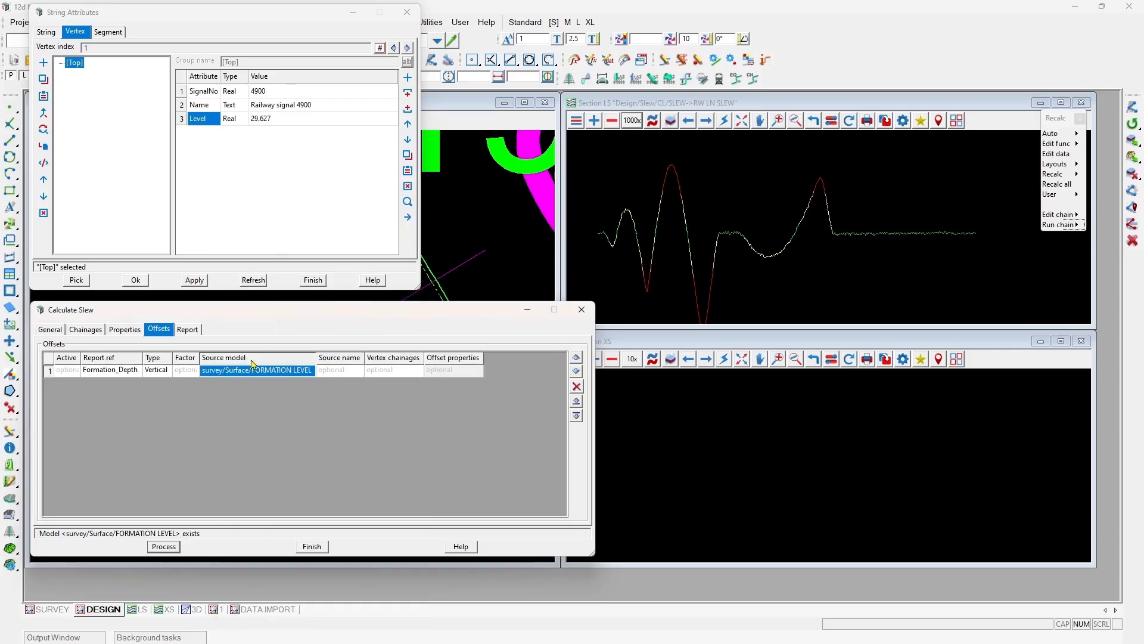
{"action": "left_click", "coordinate": [186, 377]}
{"action": "left_click", "coordinate": [188, 375]}
{"action": "left_click", "coordinate": [213, 416]}
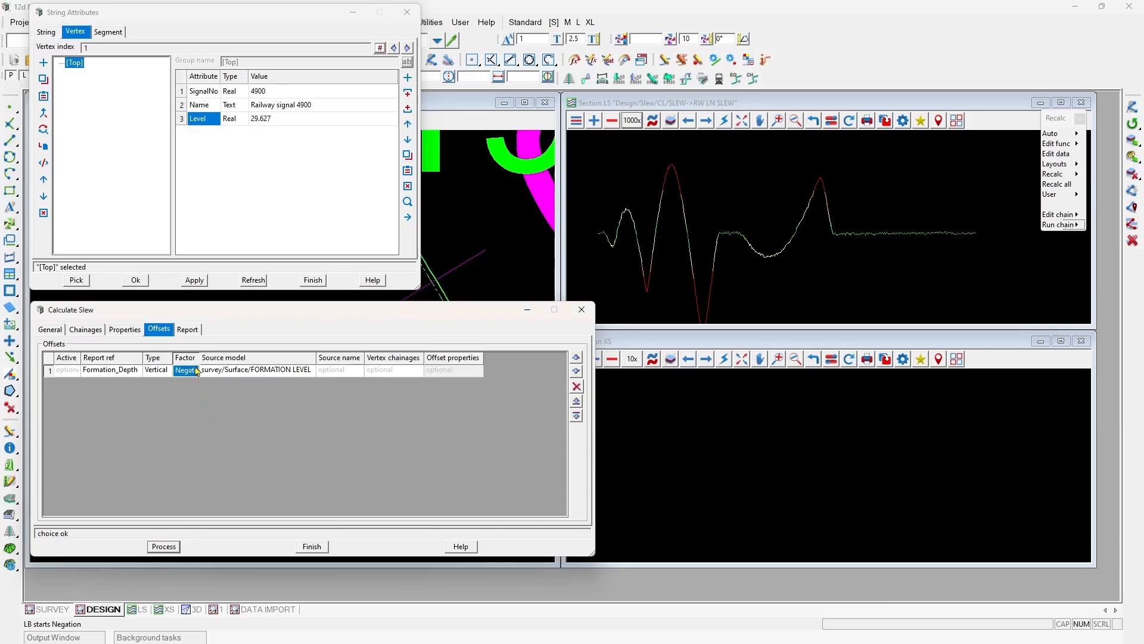
{"action": "double_click", "coordinate": [199, 358]}
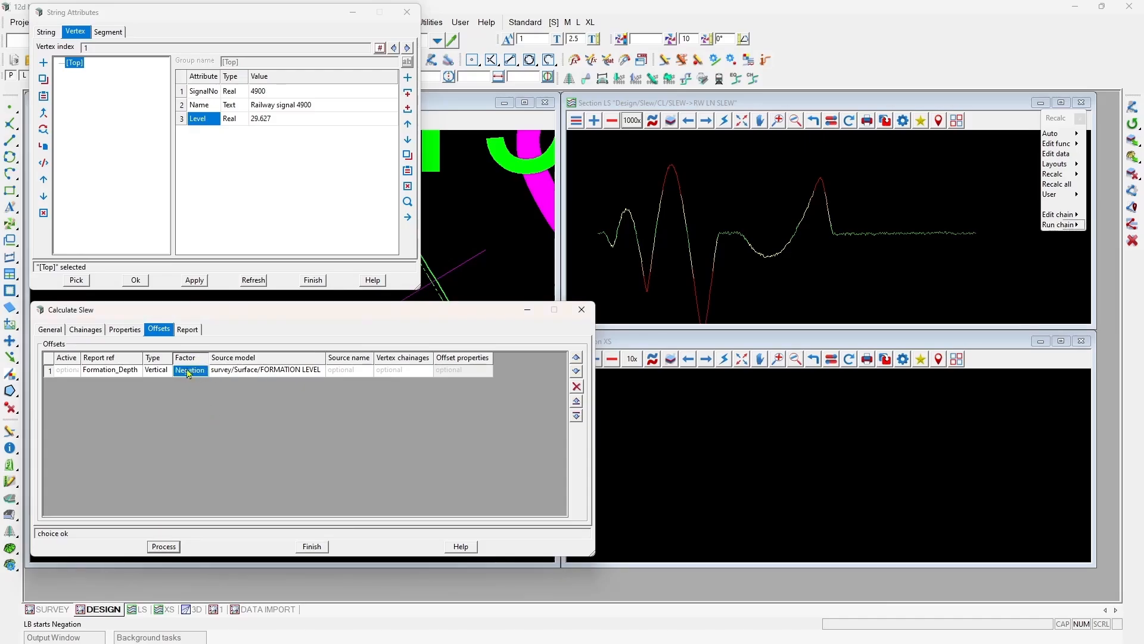
Step: Add a second slew offset with report reference Formation_Level and type Source z
{"action": "left_click", "coordinate": [579, 417]}
{"action": "left_click", "coordinate": [118, 384]}
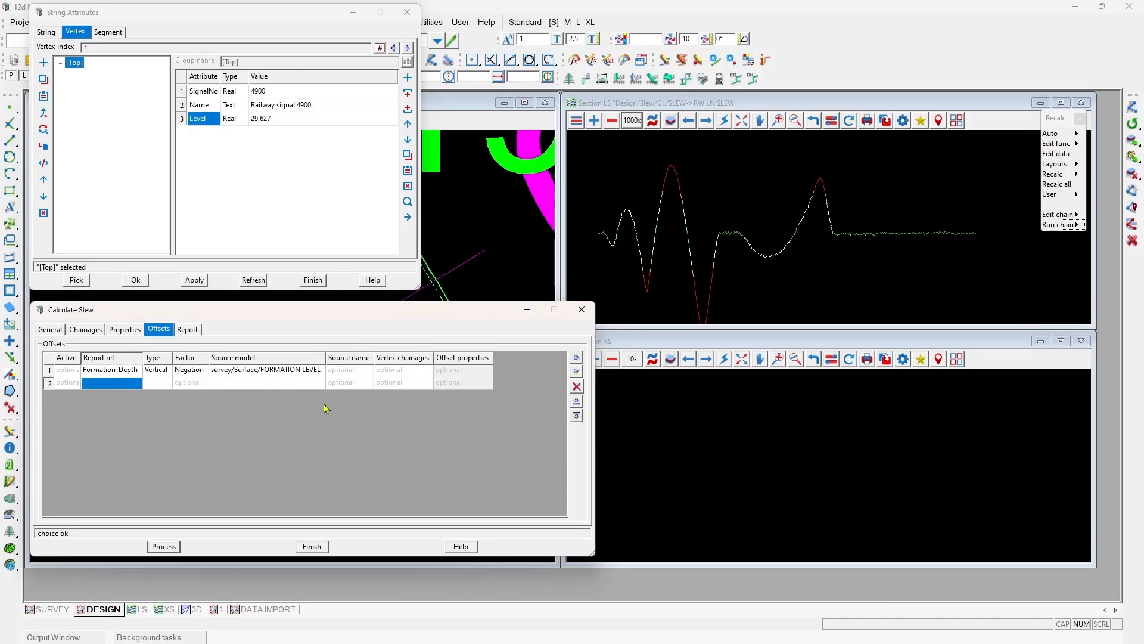
{"action": "type", "text": "F"}
{"action": "left_click", "coordinate": [149, 385]}
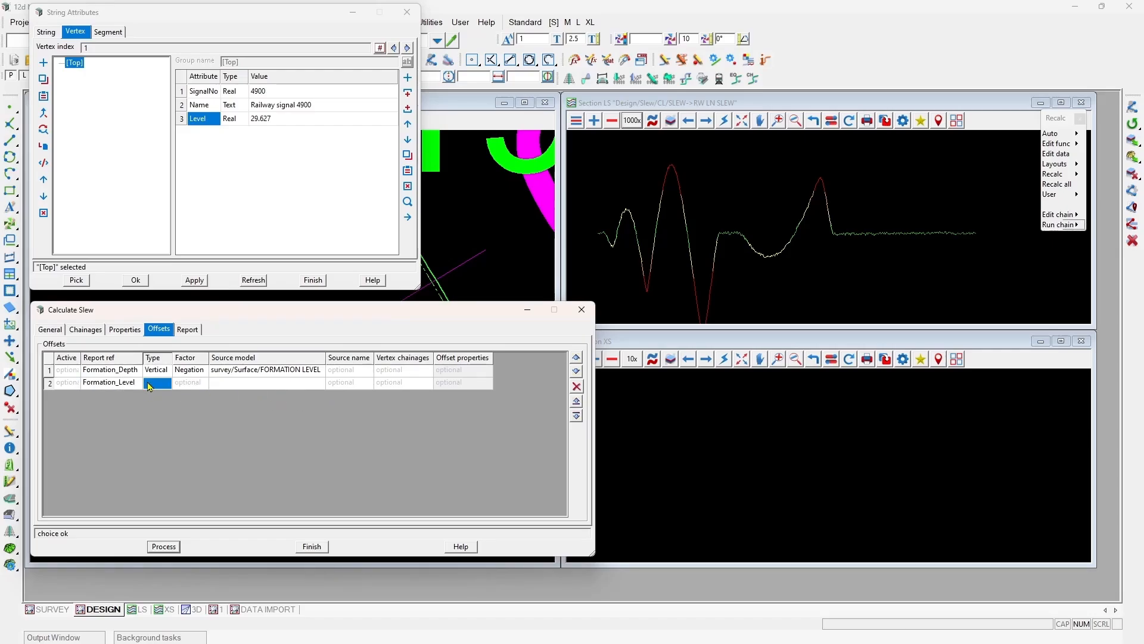
{"action": "left_click", "coordinate": [150, 386]}
{"action": "left_click", "coordinate": [169, 456]}
{"action": "left_click_drag", "start_coordinate": [173, 356], "coordinate": [175, 356]}
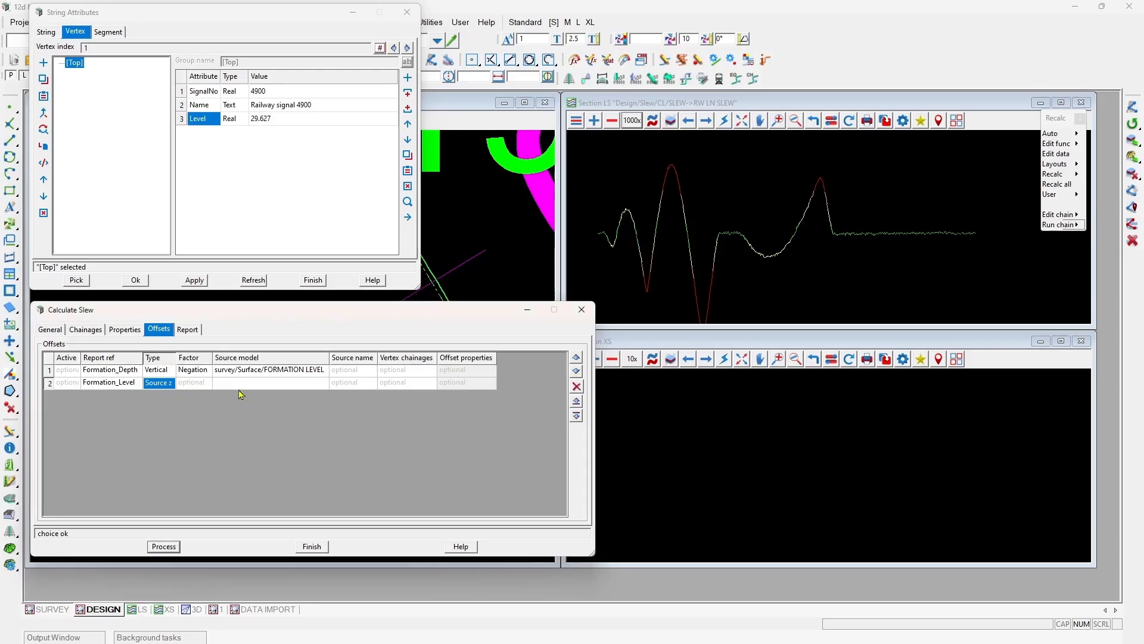
Step: Copy the source model survey/Surface/FORMATION LEVEL from the Formation_Depth offset to the Formation_Level offset
{"action": "left_click", "coordinate": [267, 369]}
{"action": "key", "text": "ctrl+c"}
{"action": "left_click", "coordinate": [267, 383]}
{"action": "key", "text": "ctrl+v"}
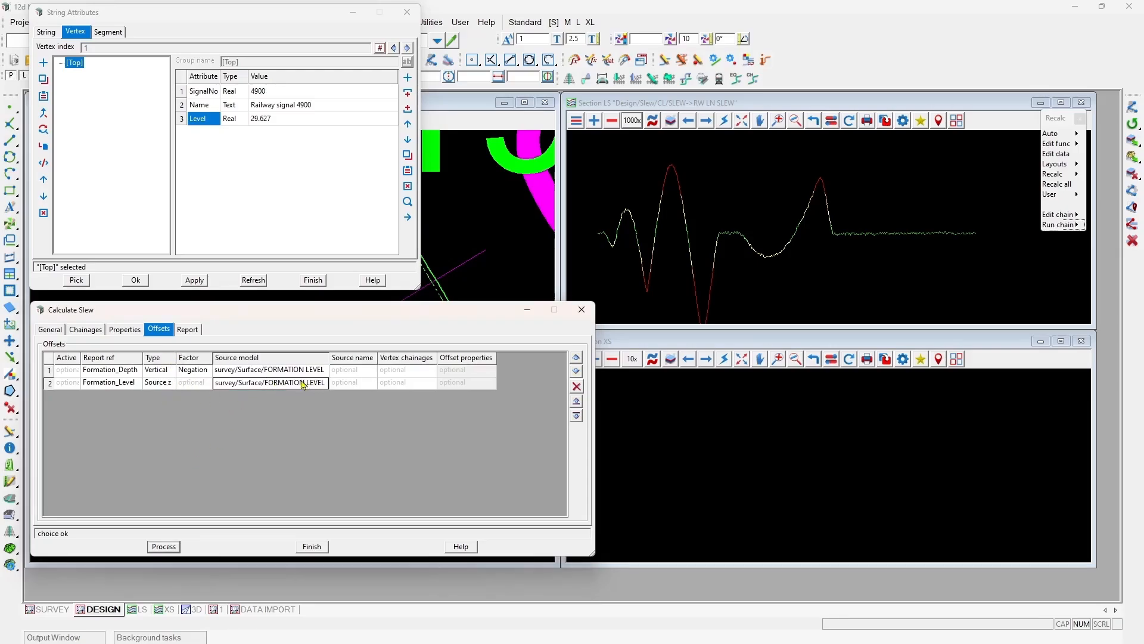
{"action": "left_click", "coordinate": [576, 415]}
Step: Examine the element creation options in the Formation_Depth and Formation_Level offset properties, leaving Create element off
{"action": "double_click", "coordinate": [466, 375]}
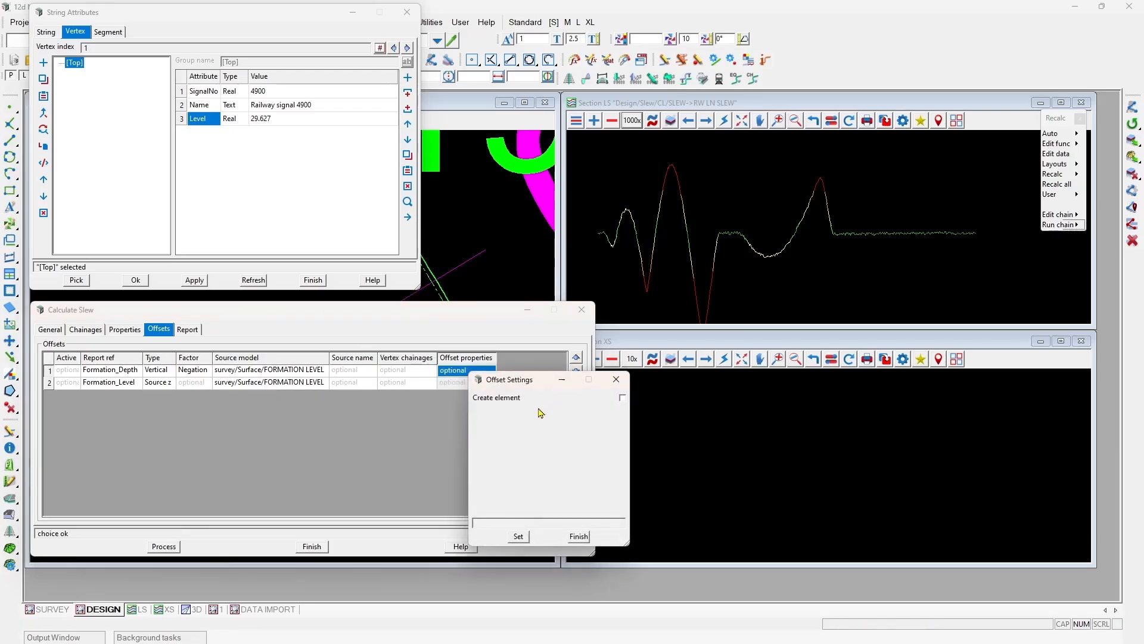
{"action": "left_click", "coordinate": [524, 398]}
{"action": "left_click", "coordinate": [616, 422]}
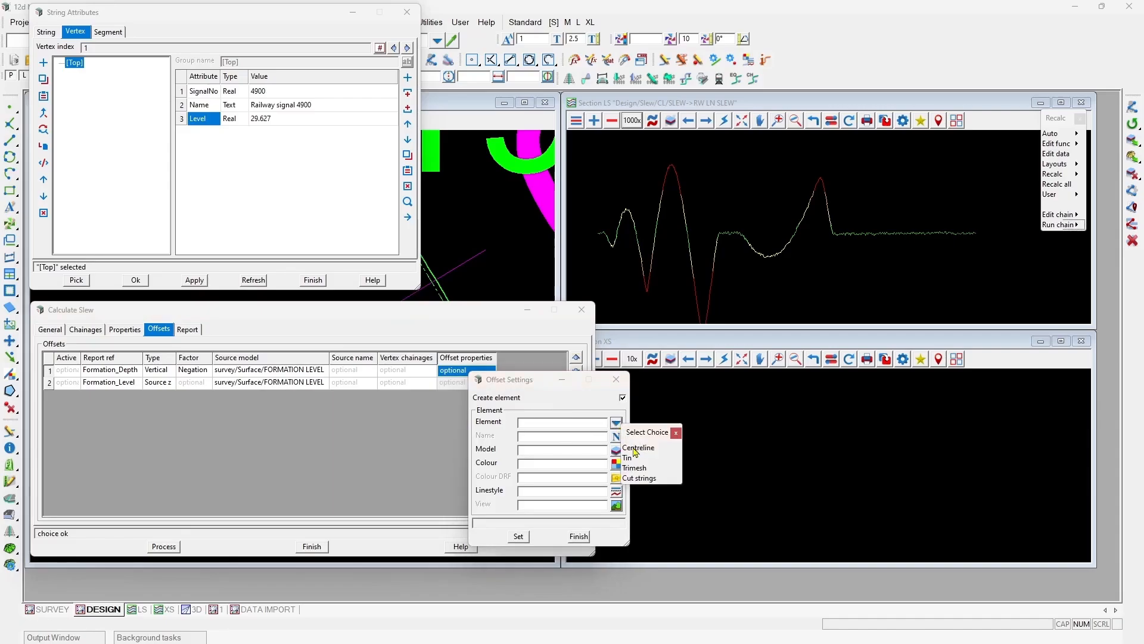
{"action": "left_click", "coordinate": [675, 433]}
{"action": "left_click", "coordinate": [621, 398]}
{"action": "left_click", "coordinate": [525, 535]}
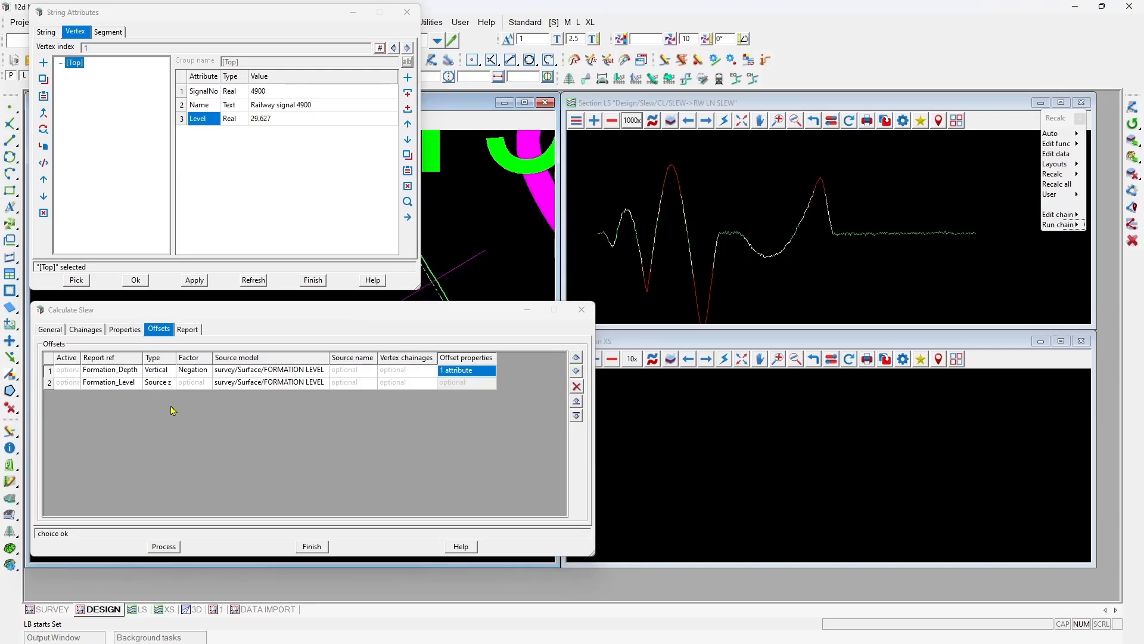
{"action": "left_click", "coordinate": [457, 388]}
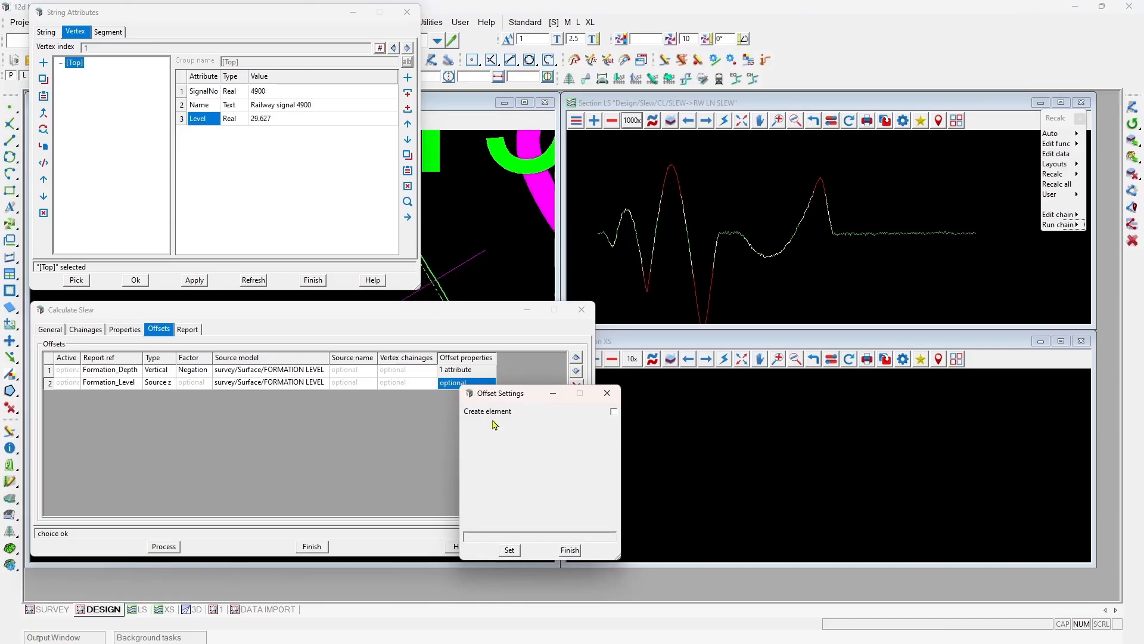
{"action": "left_click", "coordinate": [526, 543]}
Step: Add a third slew offset with report reference SignalAtt and type Vertex attributes
{"action": "left_click", "coordinate": [581, 408]}
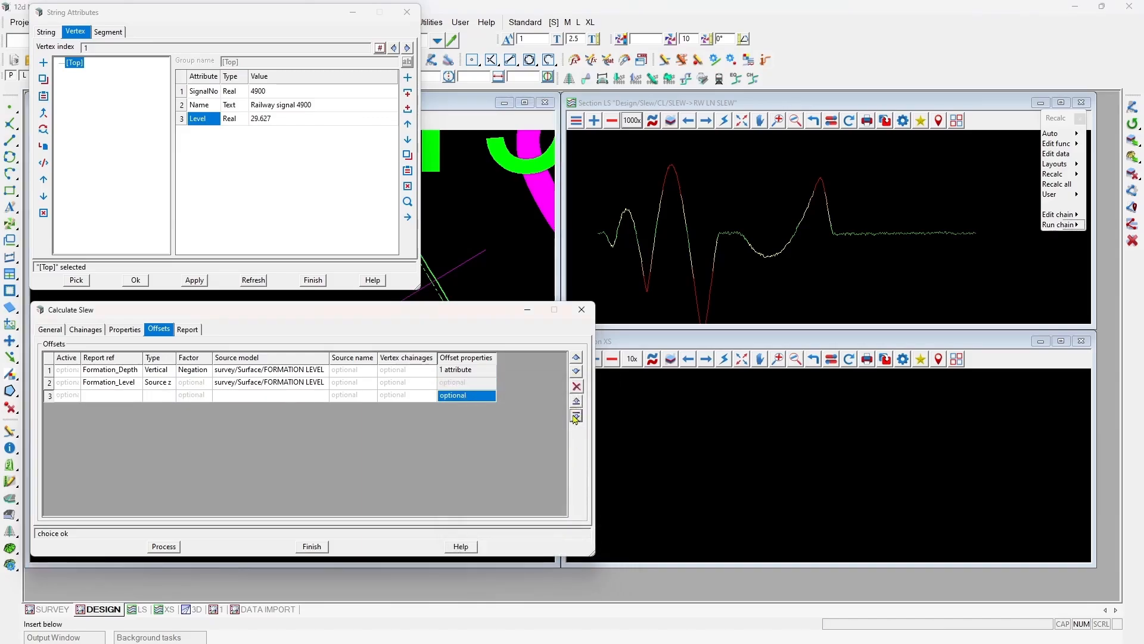
{"action": "left_click", "coordinate": [114, 398]}
{"action": "type", "text": "SignalAtt"}
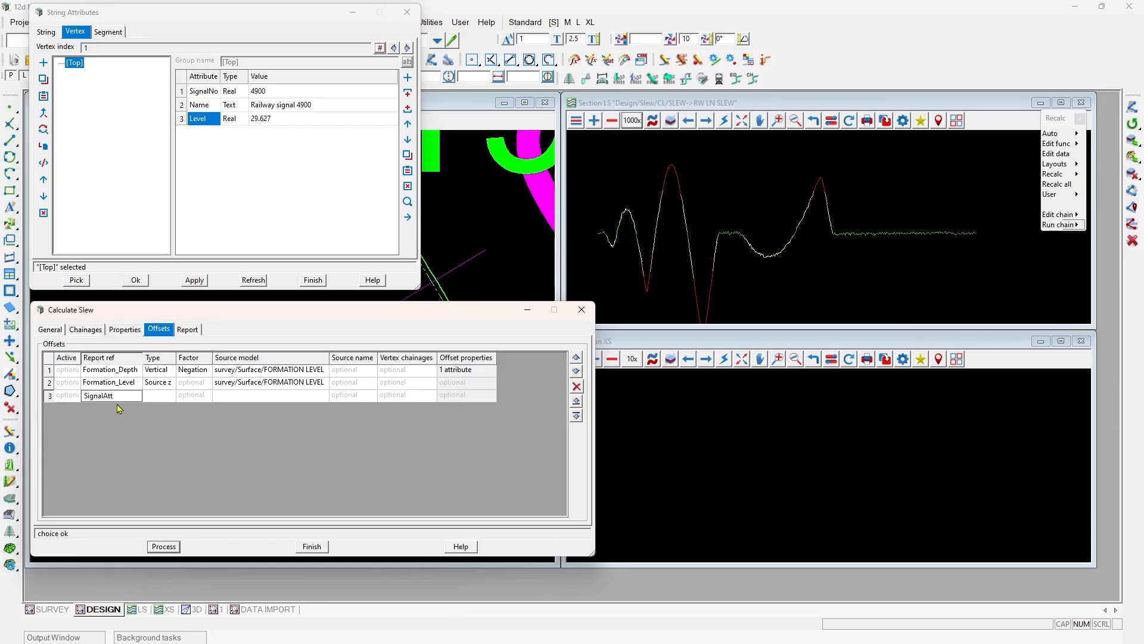
{"action": "left_click", "coordinate": [159, 396]}
{"action": "left_click", "coordinate": [162, 399]}
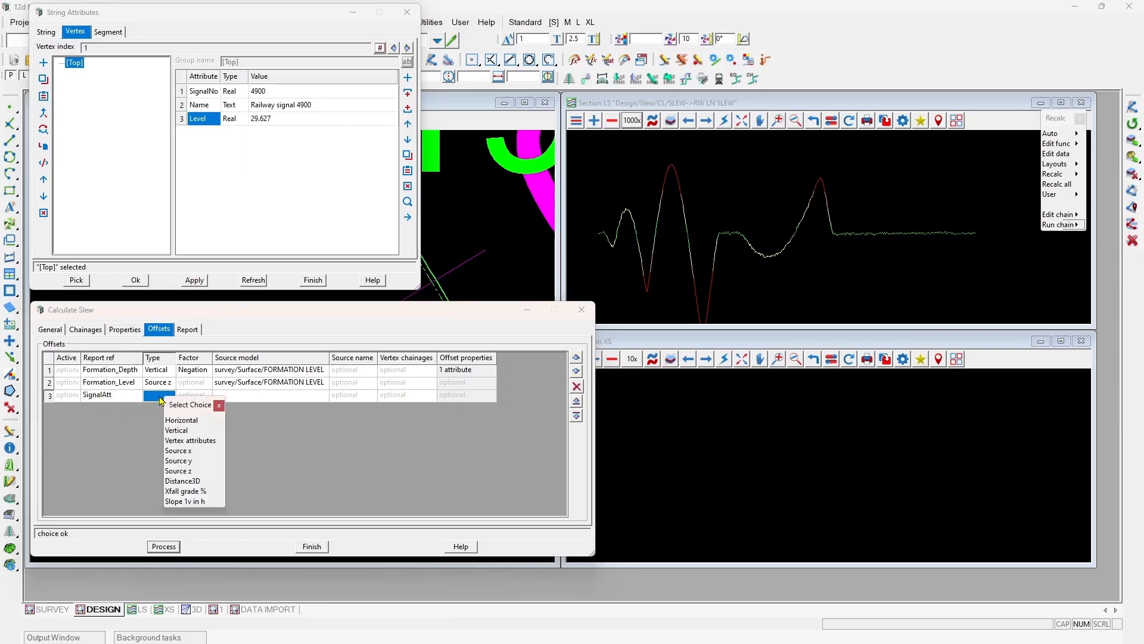
{"action": "left_click", "coordinate": [196, 443]}
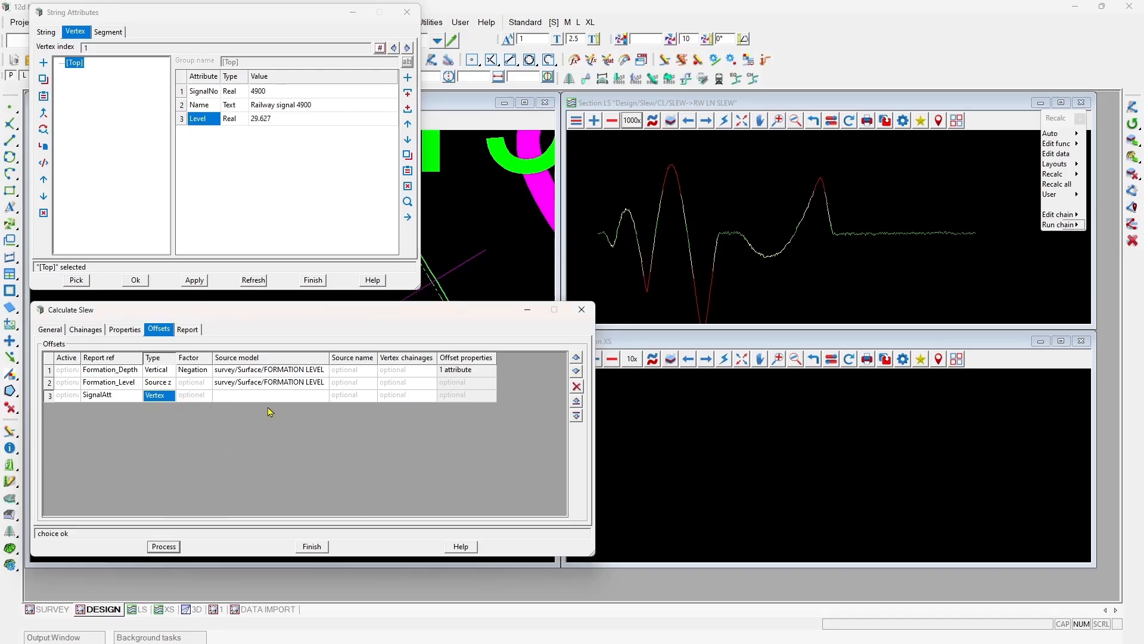
Step: Pick the railway signal in plan to give SignalAtt source model survey/Railway/FEATURES and name RW SIG, and set its vertex chainages to yes
{"action": "scroll", "coordinate": [487, 219], "scroll_direction": "down", "scroll_amount": 6}
{"action": "scroll", "coordinate": [457, 218], "scroll_direction": "up", "scroll_amount": 6}
{"action": "scroll", "coordinate": [457, 238], "scroll_direction": "down", "scroll_amount": 2}
{"action": "left_click", "coordinate": [240, 395]}
{"action": "left_click", "coordinate": [460, 255]}
{"action": "left_click", "coordinate": [459, 253]}
{"action": "left_click", "coordinate": [455, 254]}
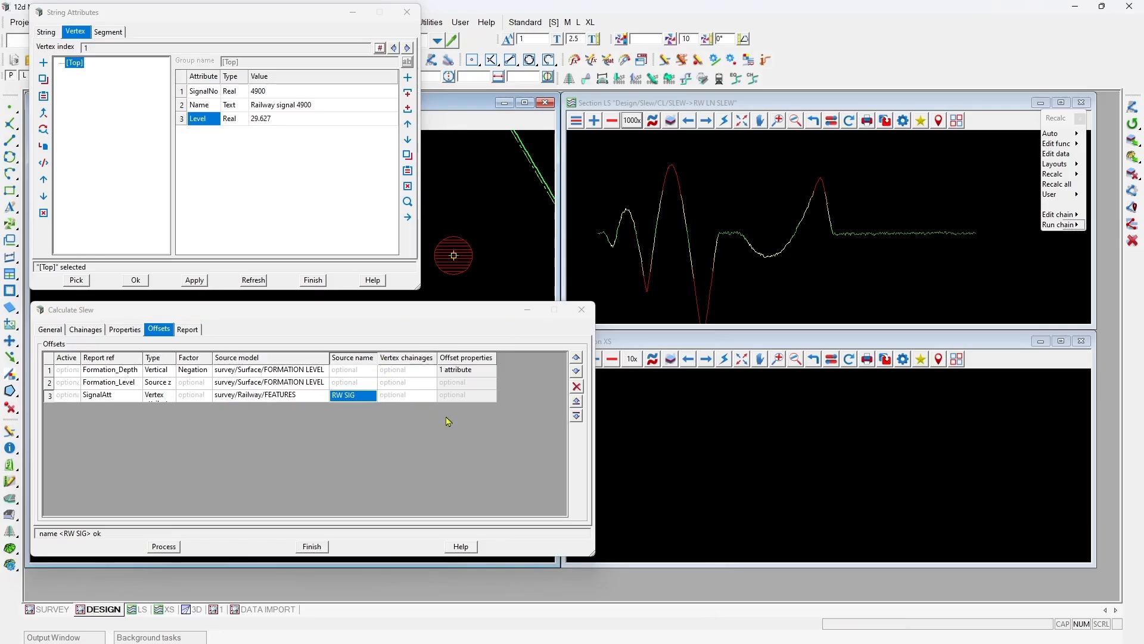
{"action": "left_click", "coordinate": [410, 395]}
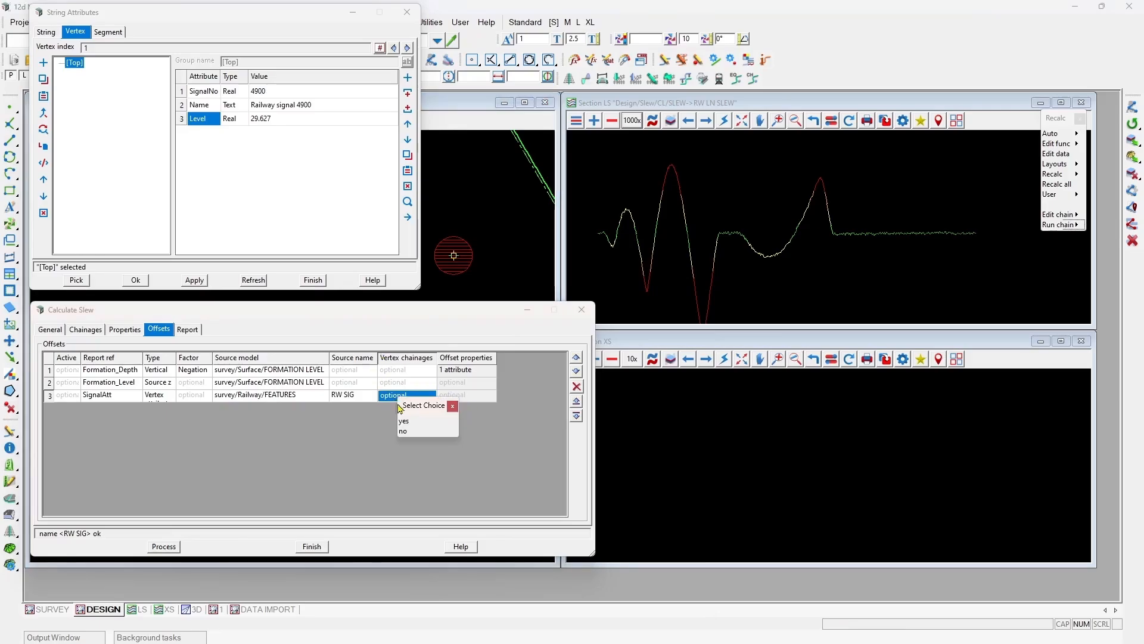
{"action": "left_click", "coordinate": [405, 421]}
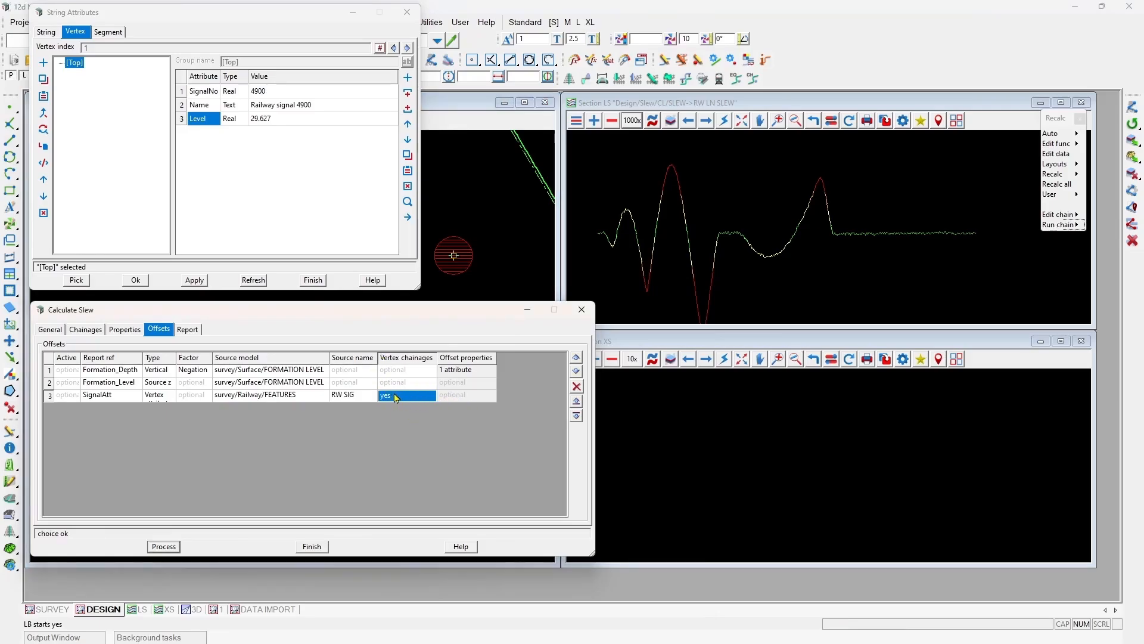
{"action": "scroll", "coordinate": [447, 259], "scroll_direction": "down", "scroll_amount": 2}
{"action": "scroll", "coordinate": [454, 257], "scroll_direction": "up", "scroll_amount": 1}
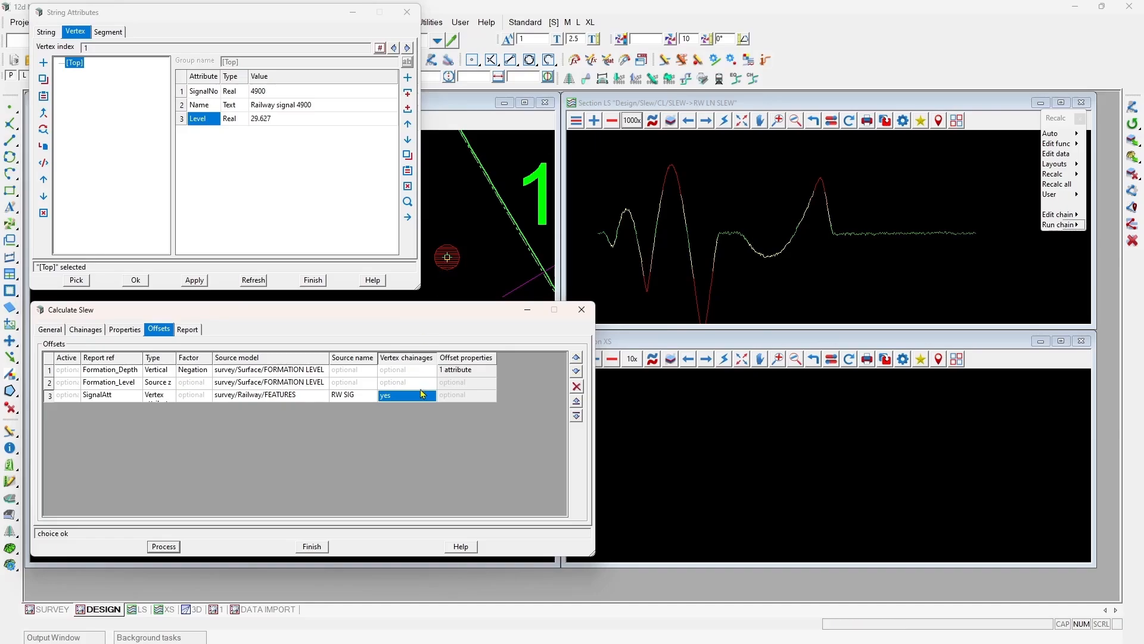
Step: Set the chainage interval for the slew calculation to 500
{"action": "left_click", "coordinate": [125, 329]}
{"action": "left_click", "coordinate": [85, 329]}
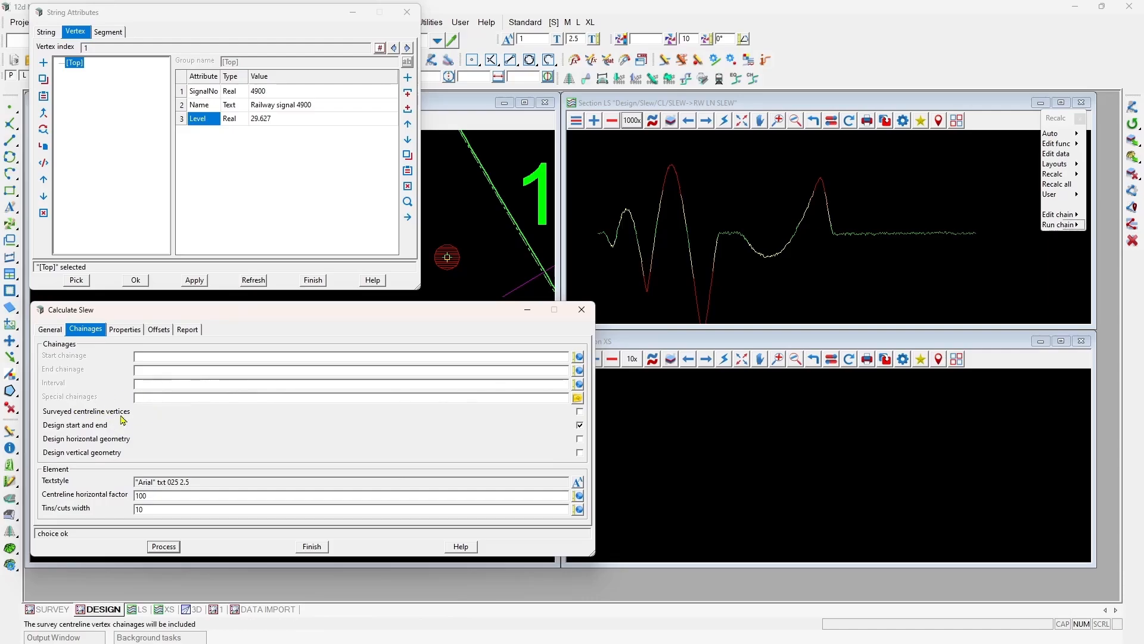
{"action": "left_click", "coordinate": [154, 383]}
{"action": "type", "text": "500"}
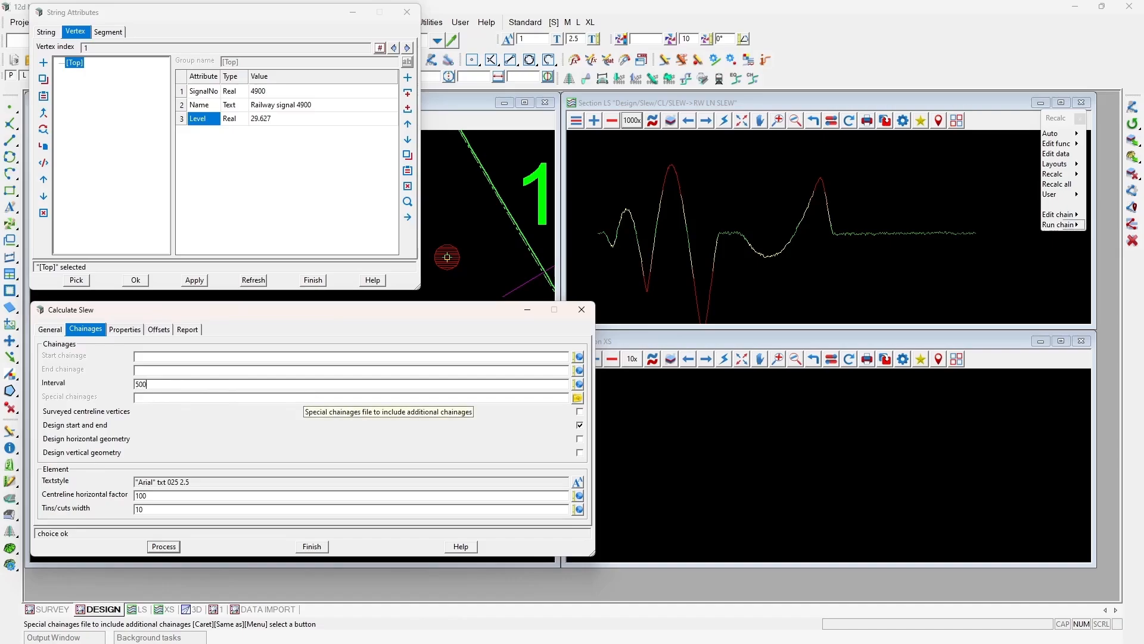
Step: Add a fourth slew offset with report reference Signal and type Horizontal
{"action": "left_click", "coordinate": [162, 331]}
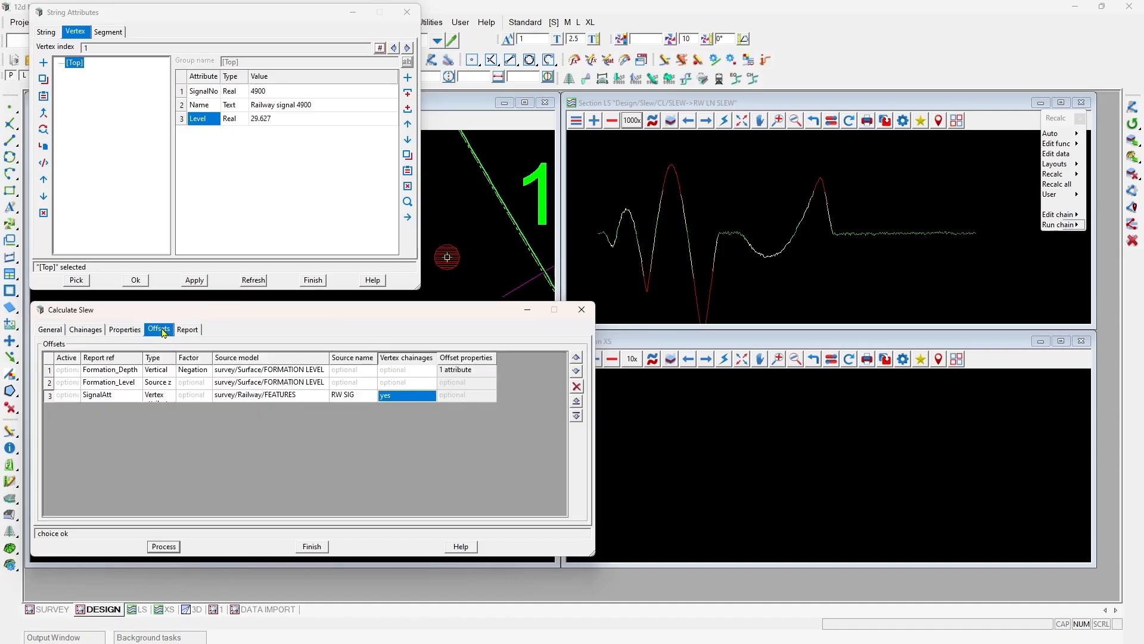
{"action": "key", "text": "Return"}
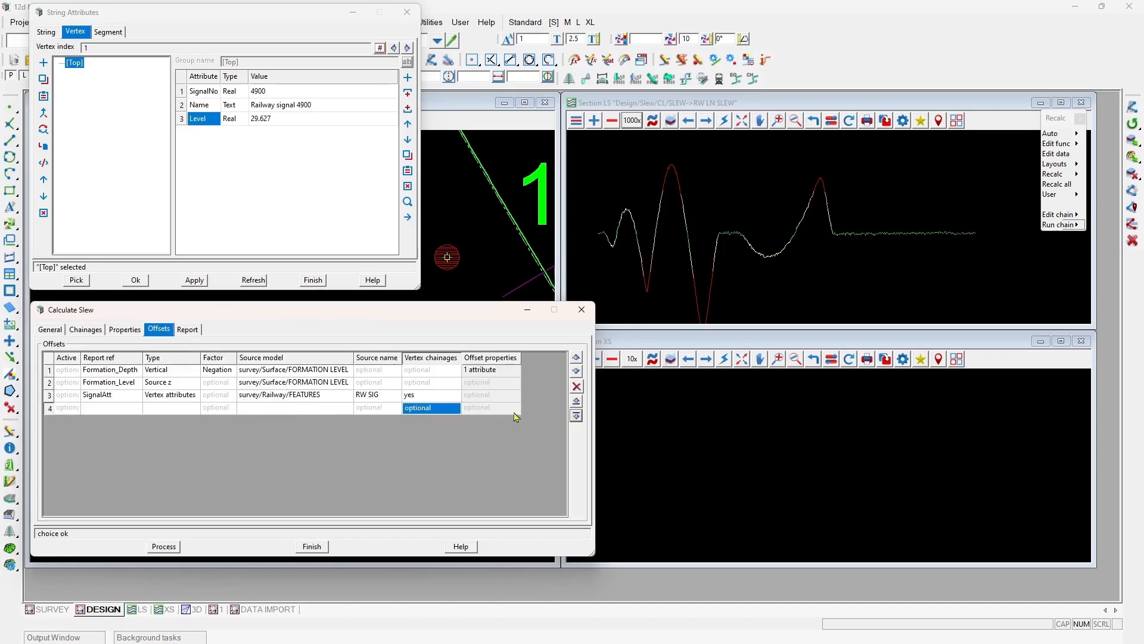
{"action": "left_click", "coordinate": [106, 410]}
{"action": "type", "text": "Signal"}
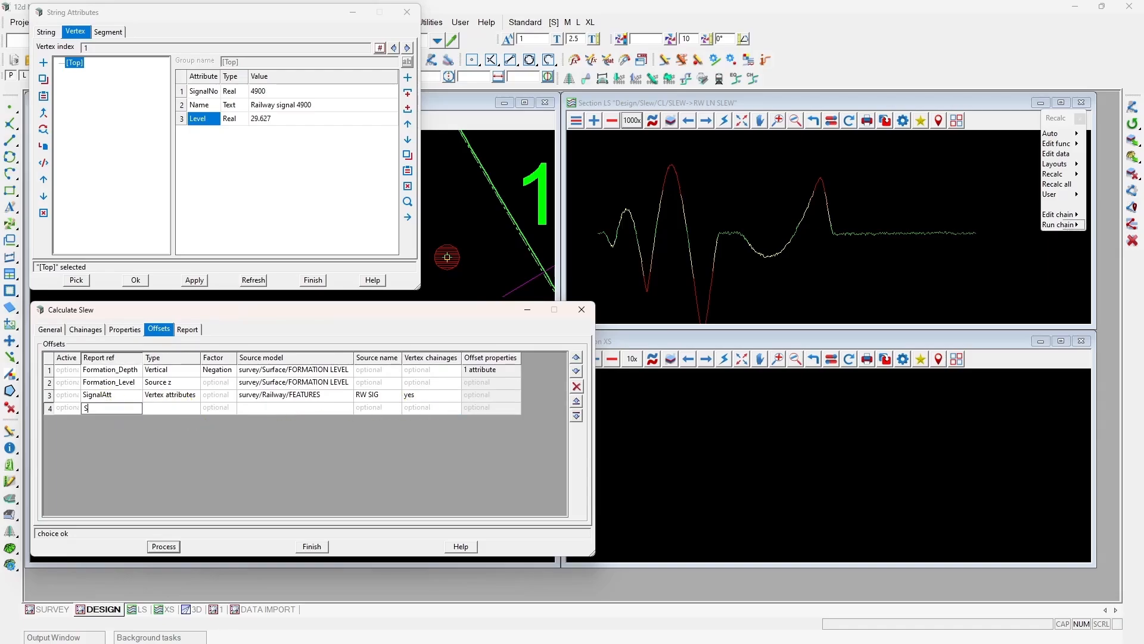
{"action": "left_click", "coordinate": [181, 406]}
{"action": "left_click", "coordinate": [203, 431]}
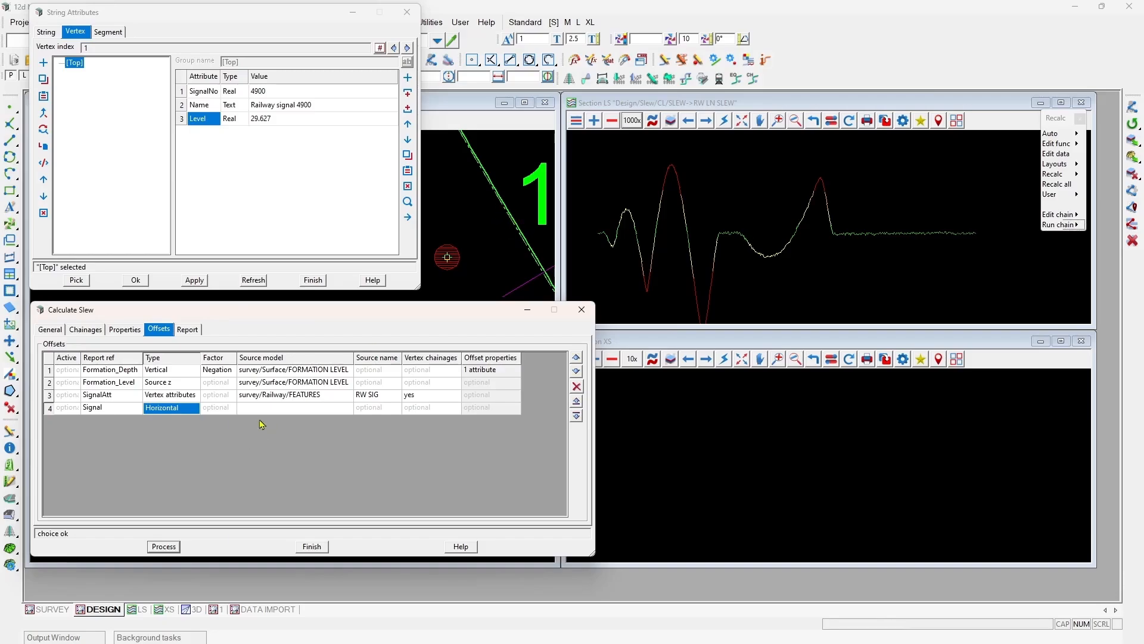
Step: Copy SignalAtt's source model survey/Railway/FEATURES and source name RW SIG to the Signal offset
{"action": "left_click_drag", "start_coordinate": [291, 387], "coordinate": [388, 400]}
{"action": "left_click", "coordinate": [337, 407]}
{"action": "left_click", "coordinate": [331, 396]}
{"action": "key", "text": "ctrl+c"}
{"action": "left_click", "coordinate": [317, 410]}
{"action": "key", "text": "ctrl+v"}
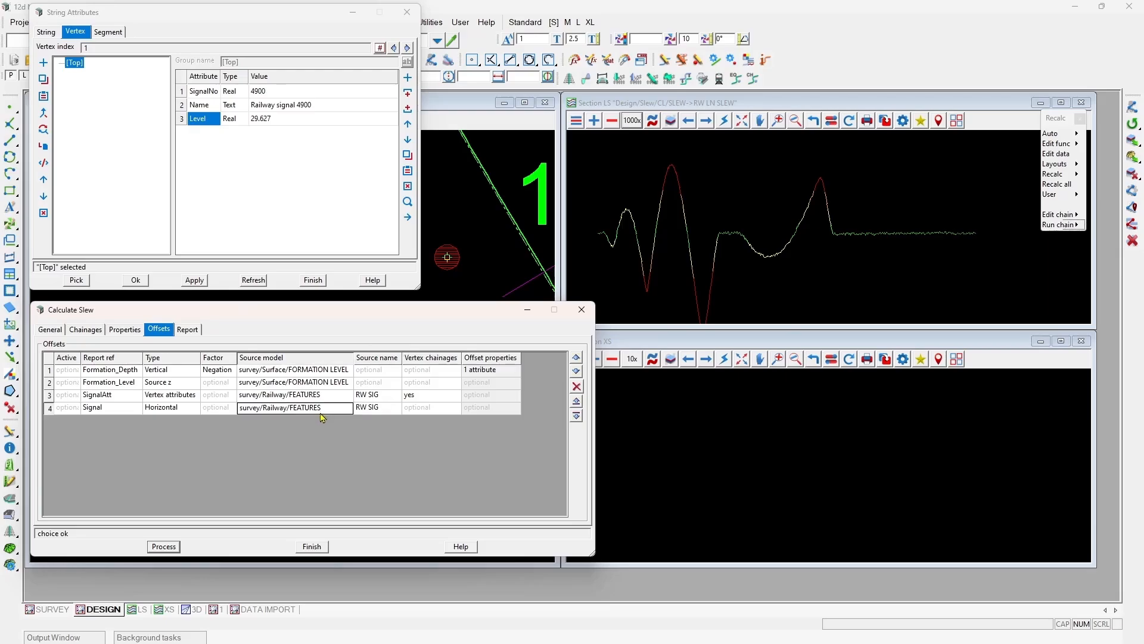
{"action": "left_click", "coordinate": [106, 373]}
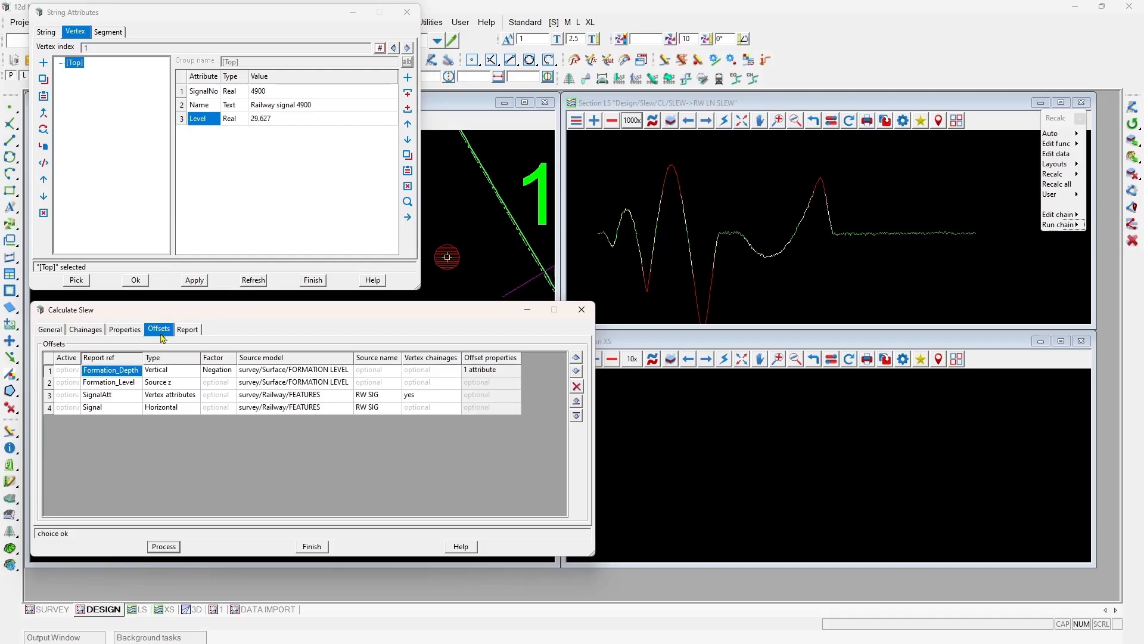
Step: Set the slew report's stylesheet to calculate_slew_html.xslt from the customer library
{"action": "left_click", "coordinate": [186, 330]}
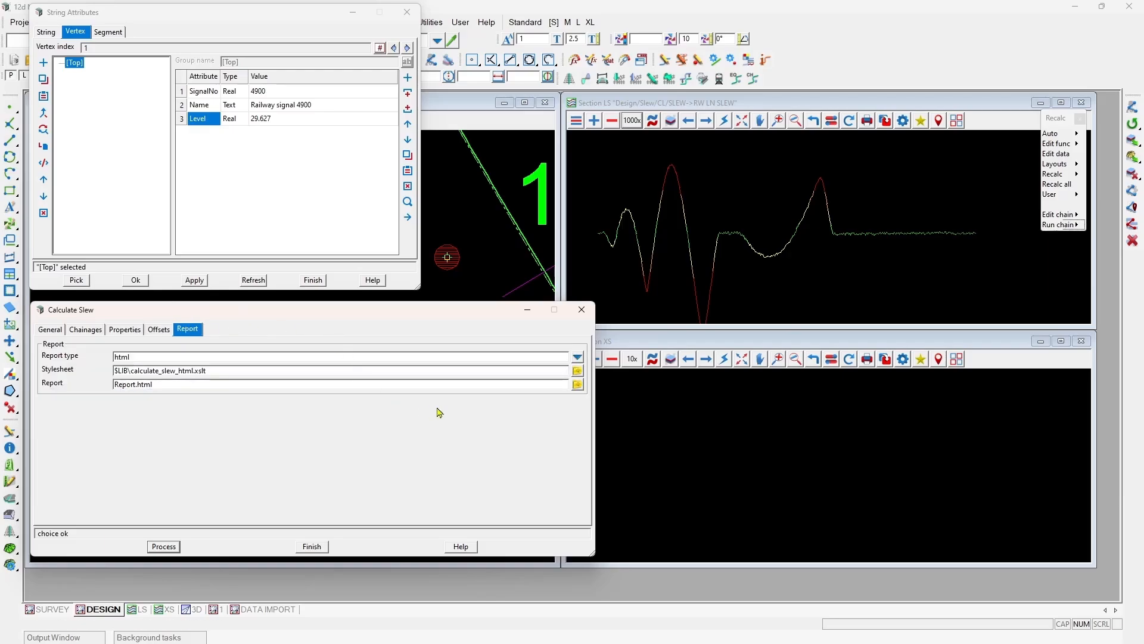
{"action": "left_click", "coordinate": [579, 376]}
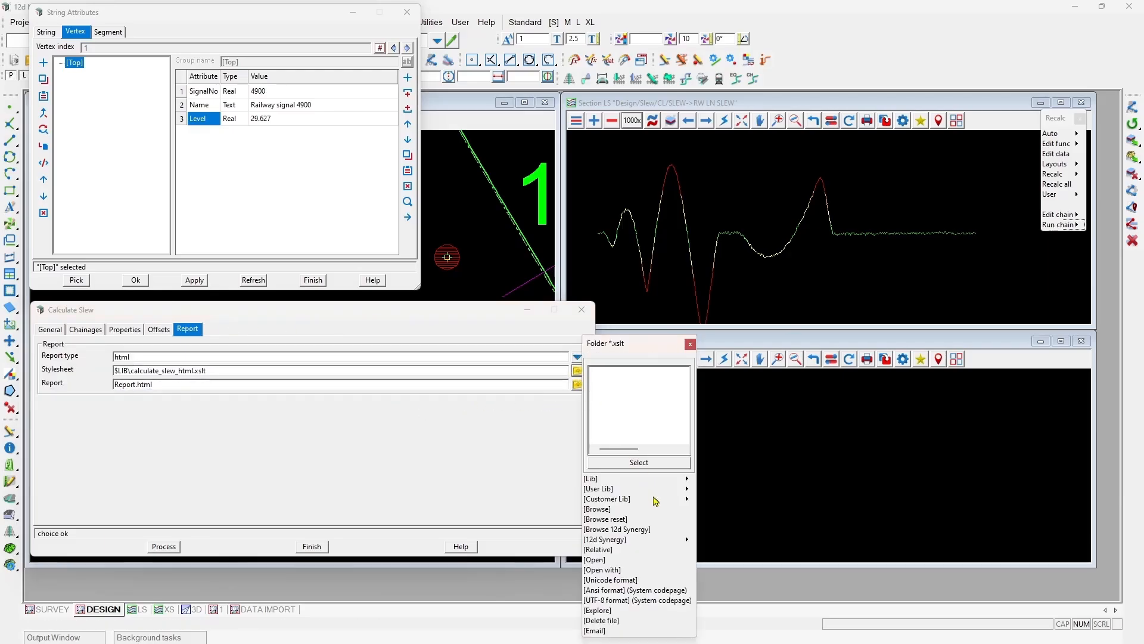
{"action": "mouse_move", "coordinate": [685, 500]}
{"action": "double_click", "coordinate": [731, 532]}
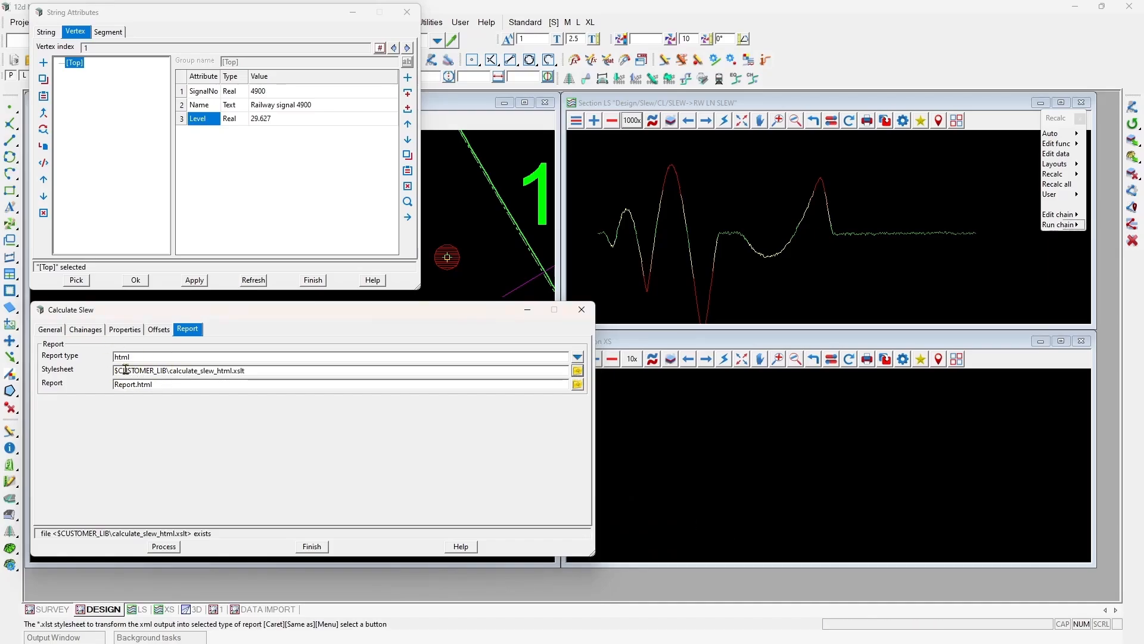
Step: Look up calculate_slew_html.xslt in the customer library and open the chosen stylesheet in Notepad++
{"action": "left_click", "coordinate": [579, 375]}
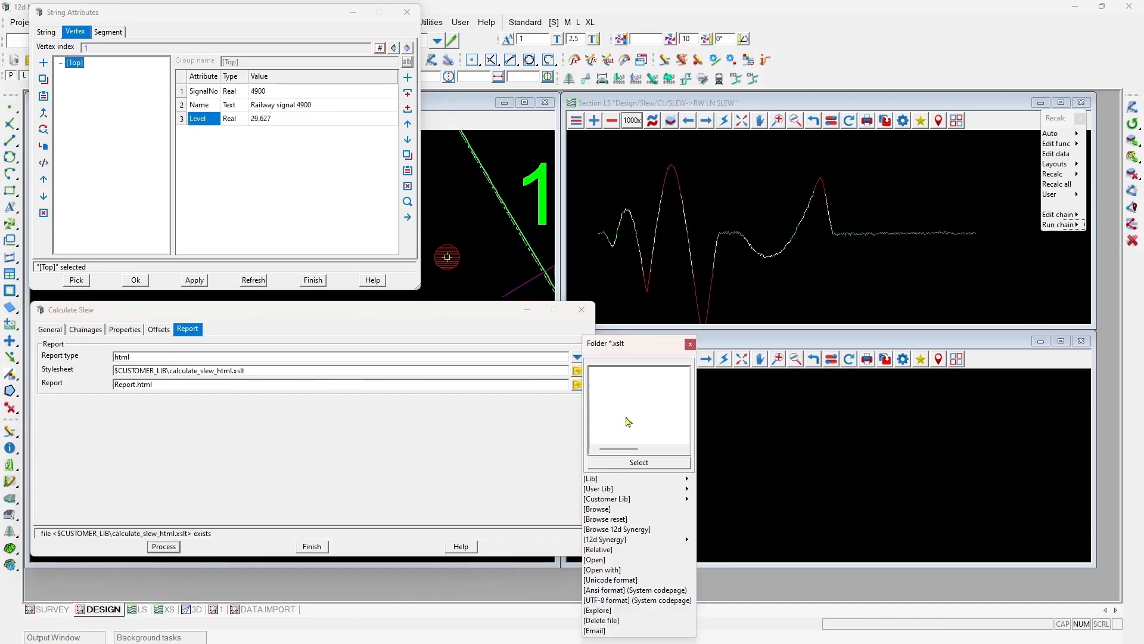
{"action": "mouse_move", "coordinate": [685, 499]}
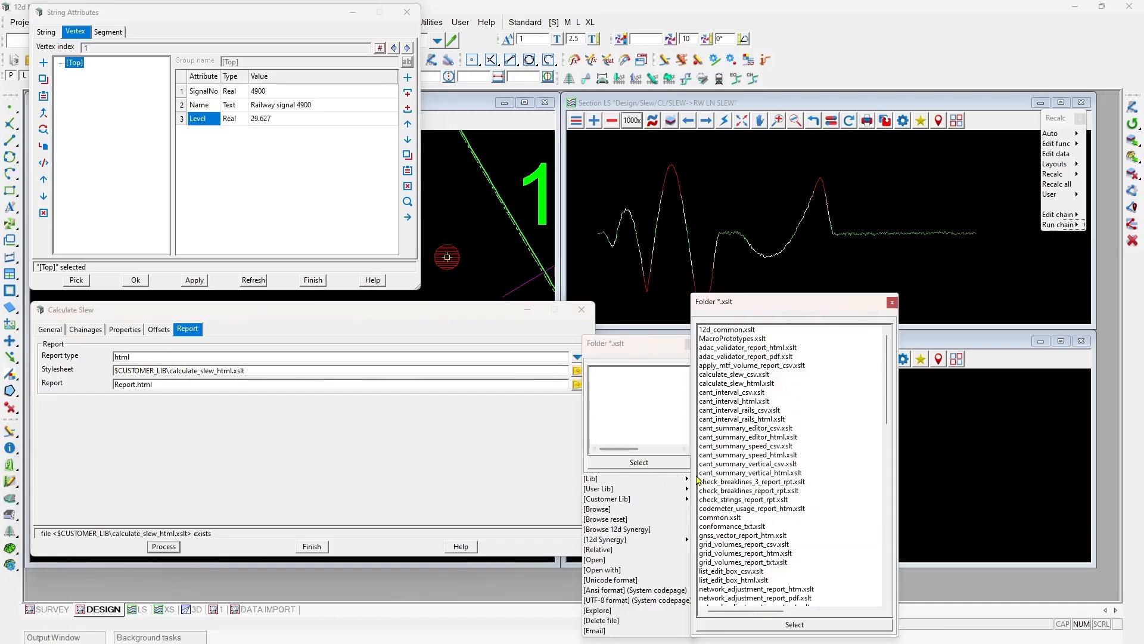
{"action": "left_click", "coordinate": [759, 384]}
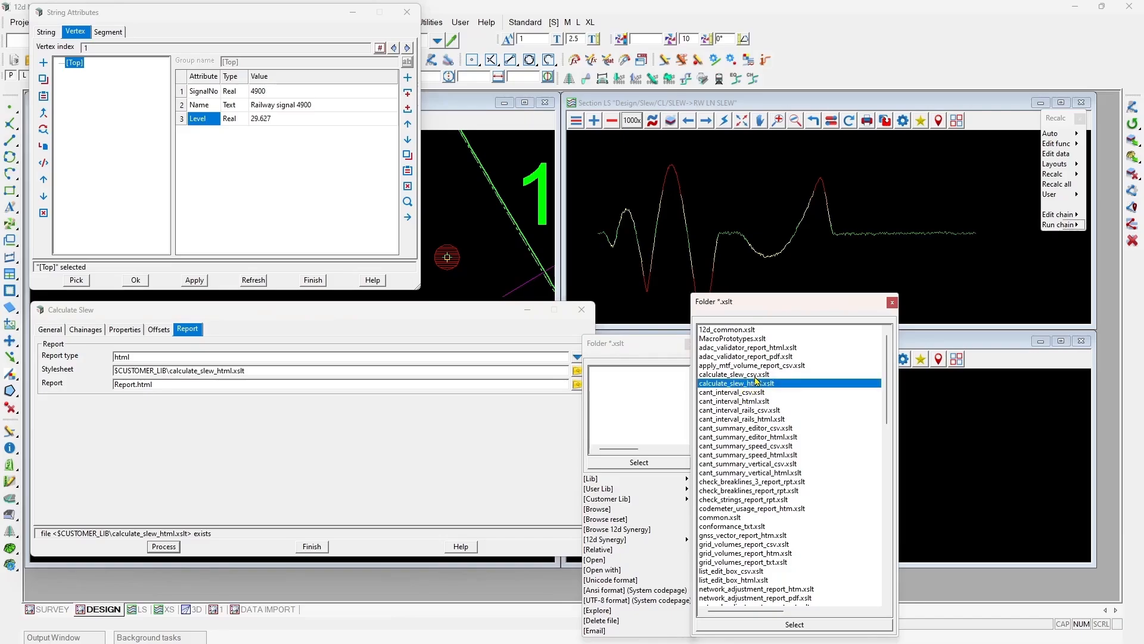
{"action": "left_click", "coordinate": [892, 302]}
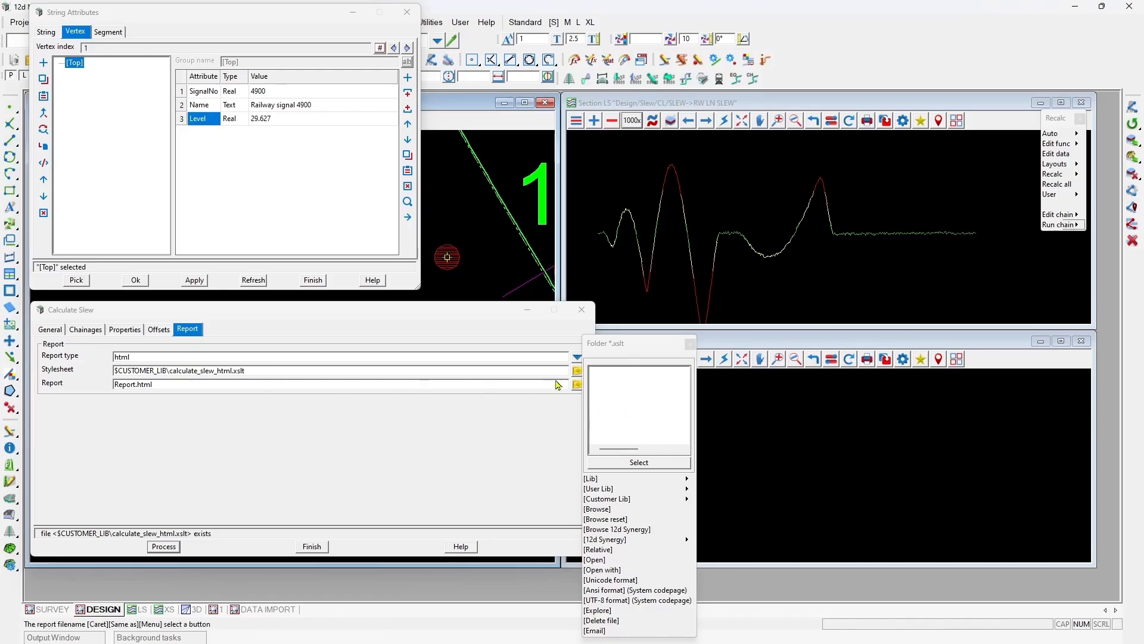
{"action": "left_click", "coordinate": [594, 561]}
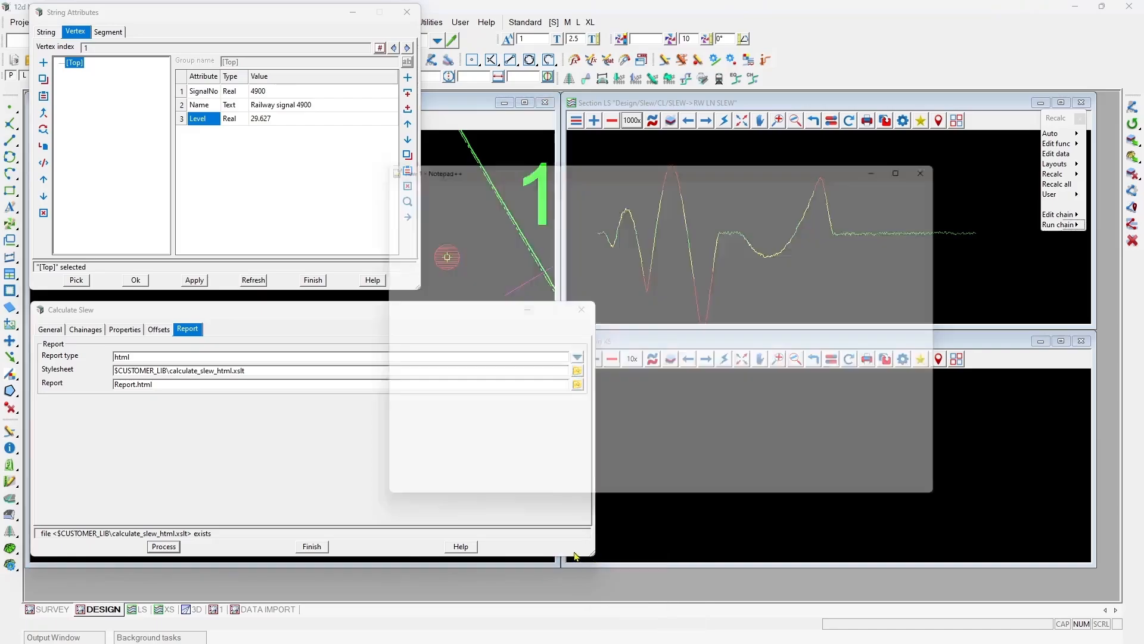
Step: Arrange Notepad++ and 12d Model side by side, showing the slew offsets next to the stylesheet's field list
{"action": "key", "text": "super+Right"}
{"action": "left_click", "coordinate": [463, 249]}
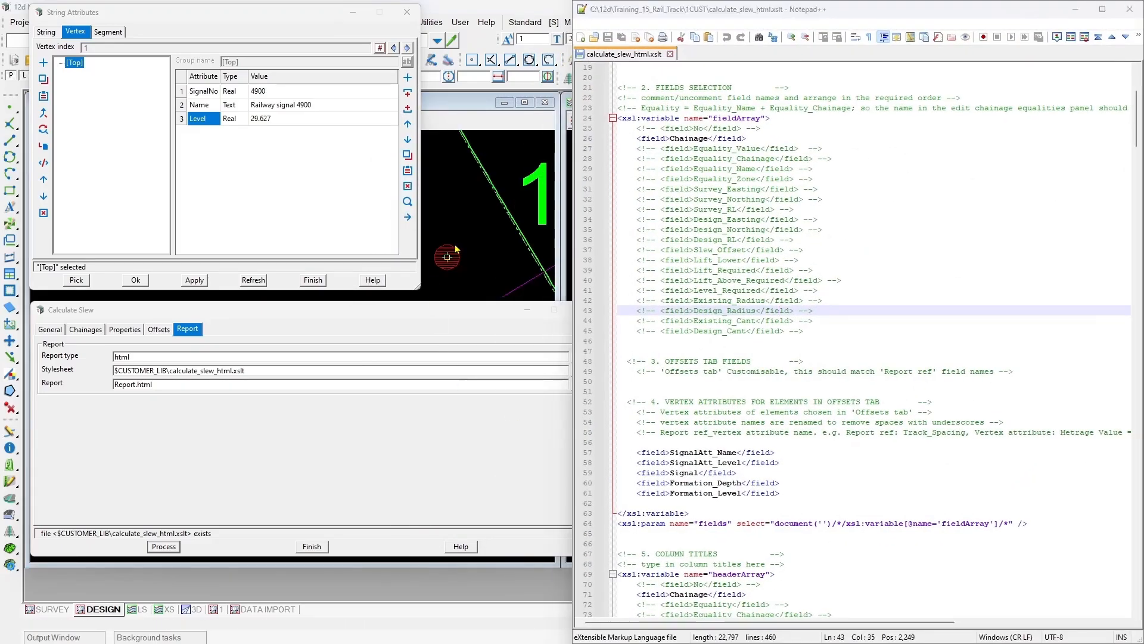
{"action": "key", "text": "super+Left"}
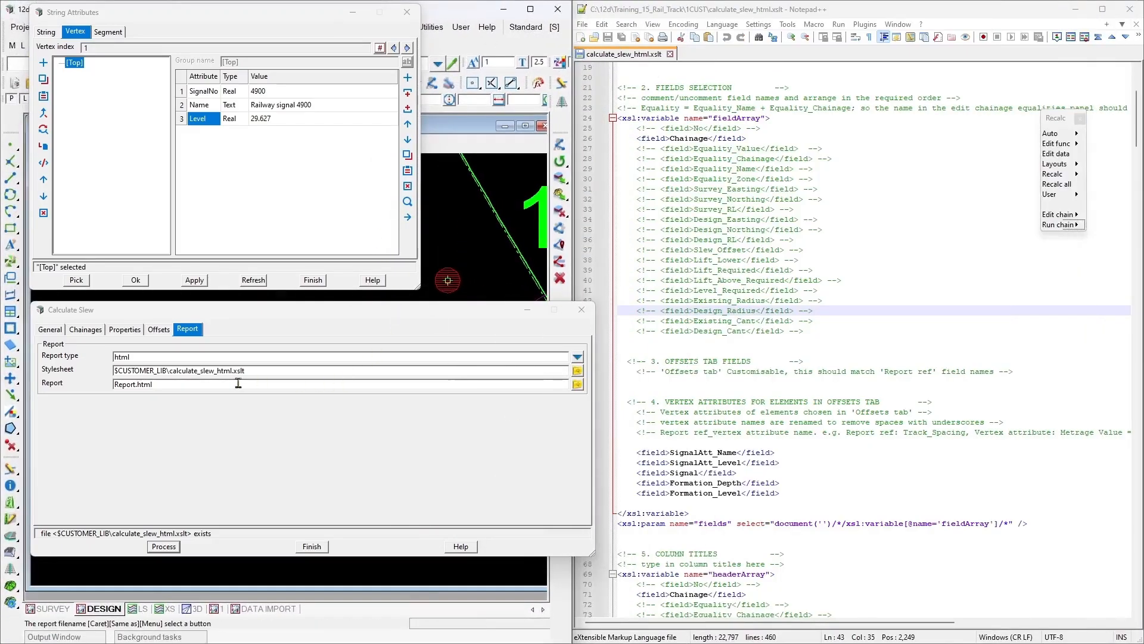
{"action": "left_click", "coordinate": [156, 330]}
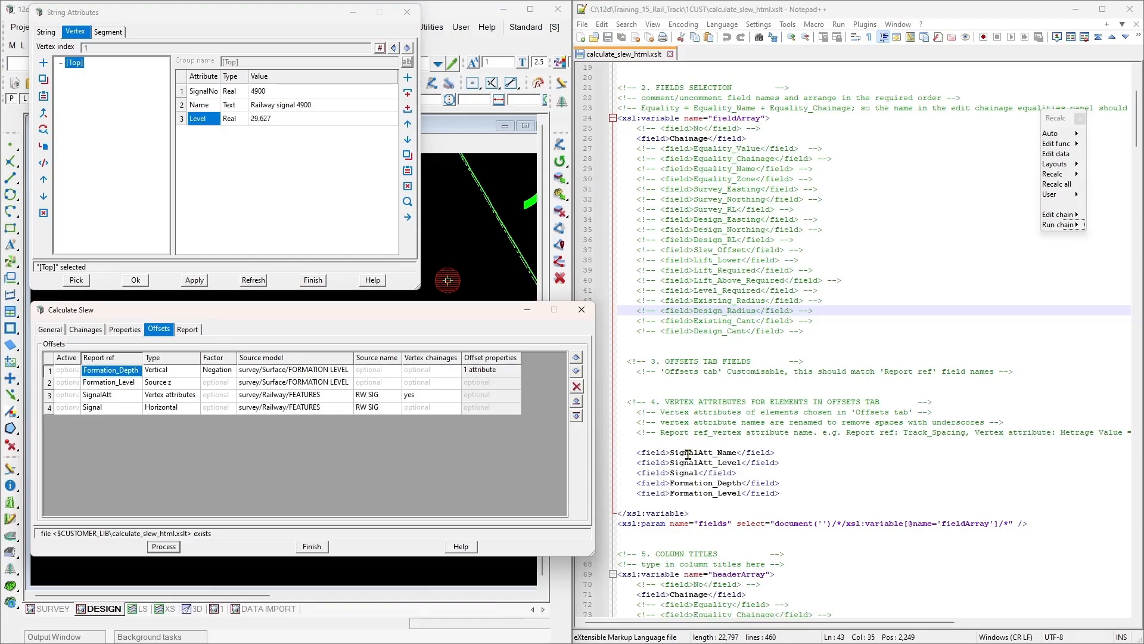
Step: Match the Formation_Depth, Formation_Level and Signal report references in the slew offsets against the field names in the stylesheet
{"action": "double_click", "coordinate": [695, 484]}
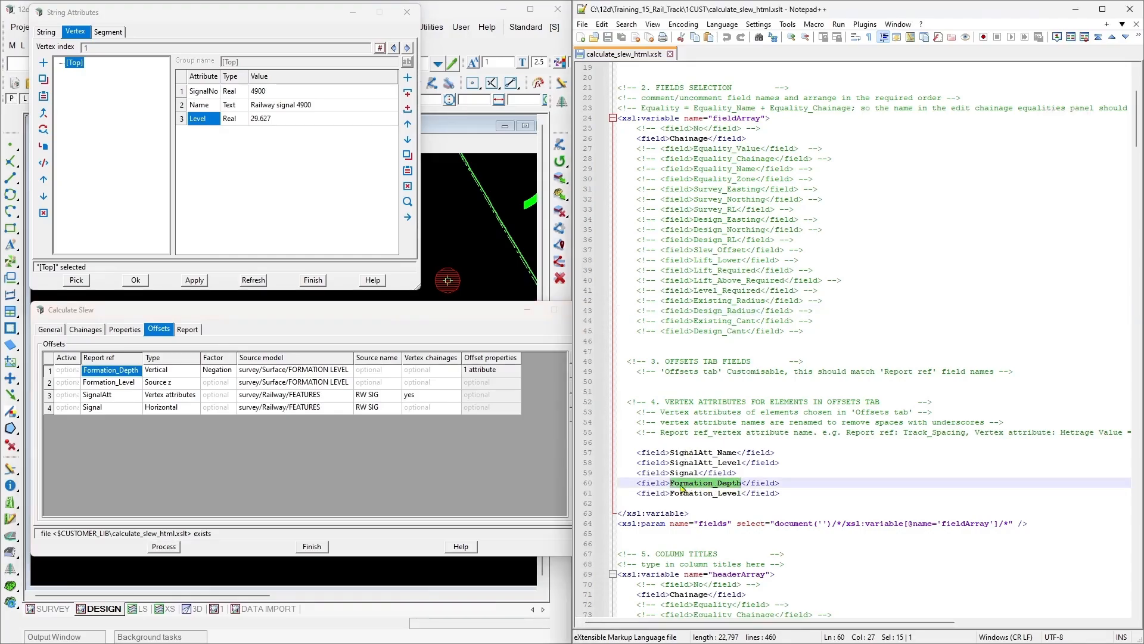
{"action": "left_click", "coordinate": [115, 387]}
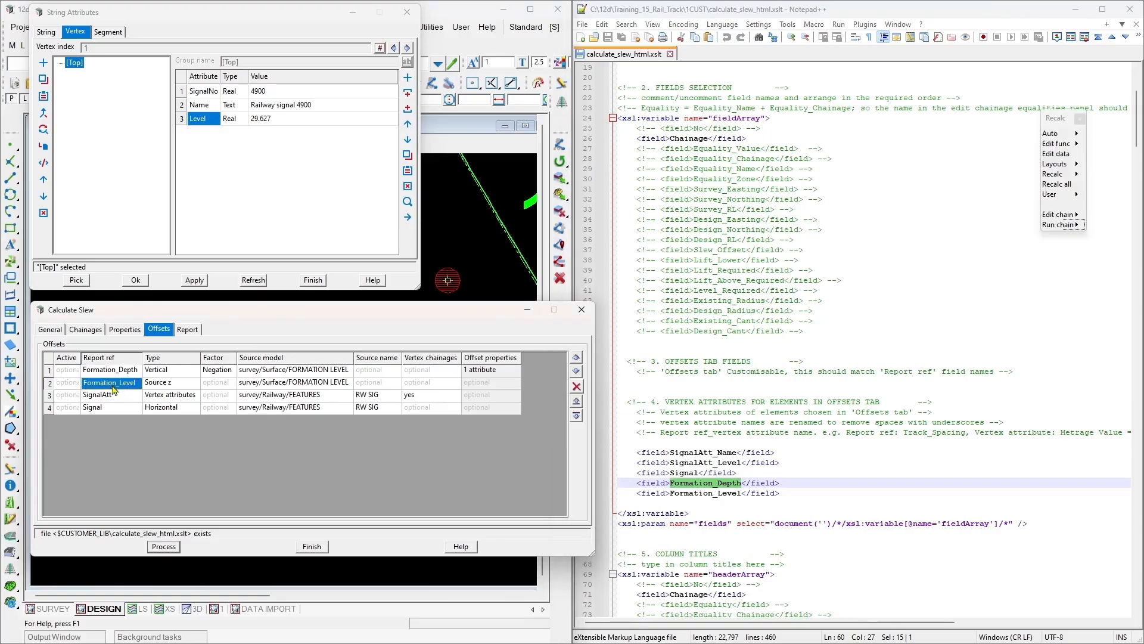
{"action": "double_click", "coordinate": [693, 499]}
{"action": "double_click", "coordinate": [697, 494]}
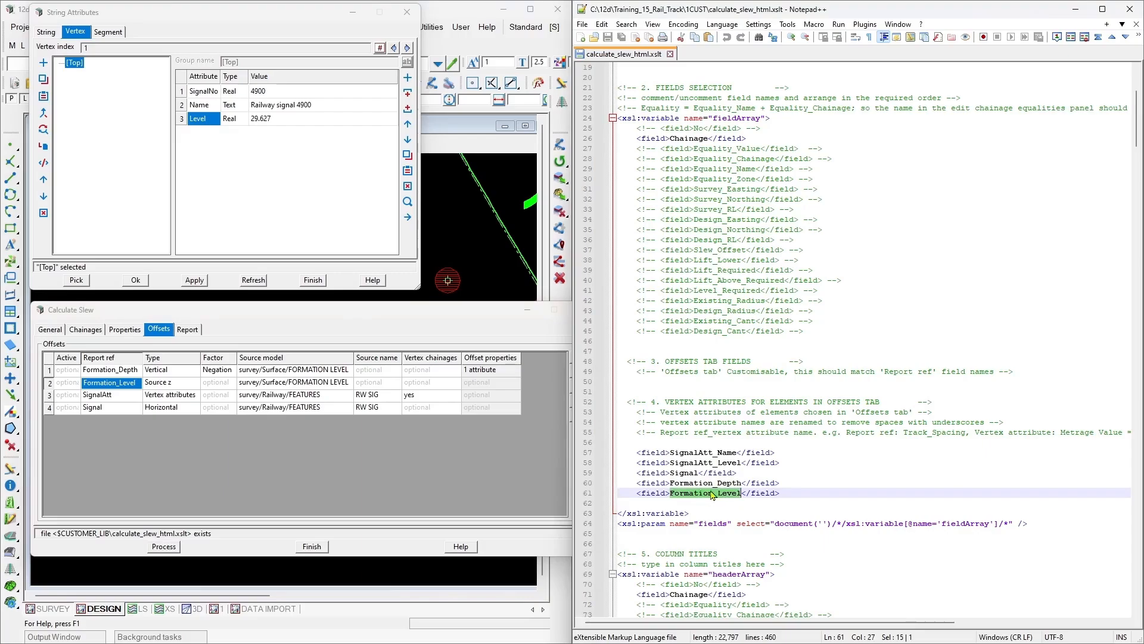
{"action": "left_click", "coordinate": [109, 408]}
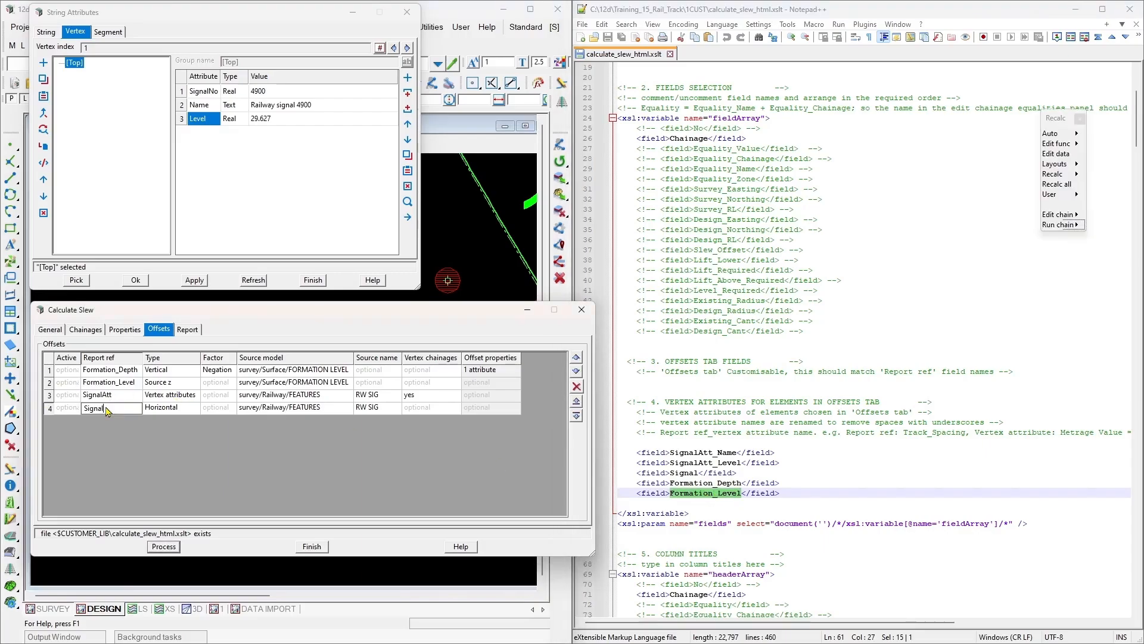
{"action": "double_click", "coordinate": [683, 474]}
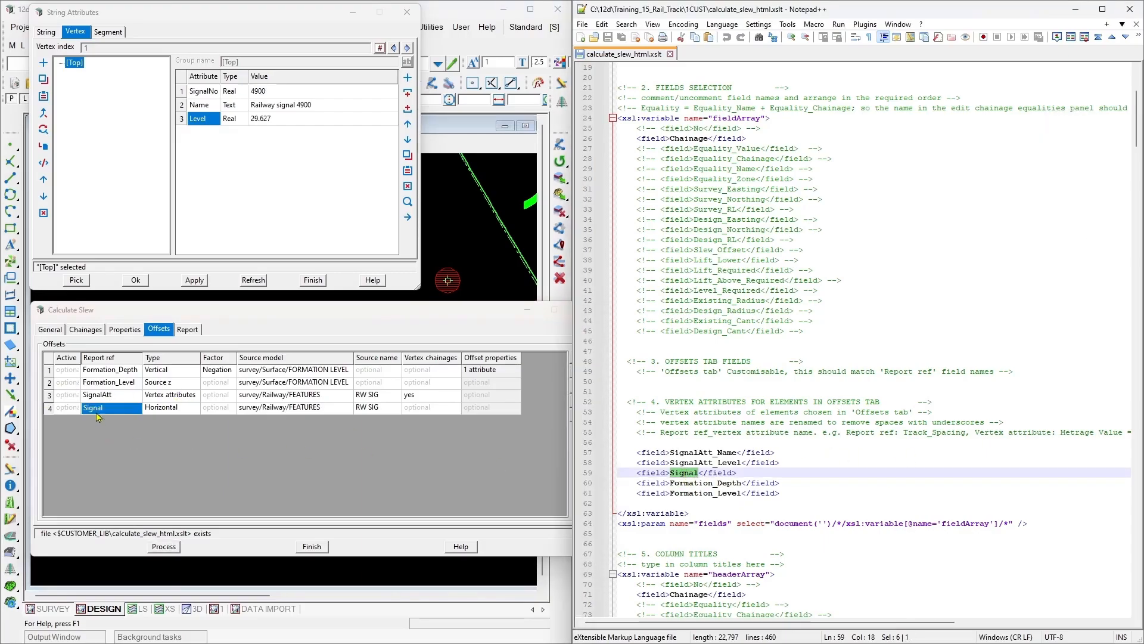
Step: Compare the SignalAtt reference and the signal's Name and Level vertex attributes with the stylesheet's SignalAtt_Name and SignalAtt_Level fields
{"action": "left_click", "coordinate": [110, 392]}
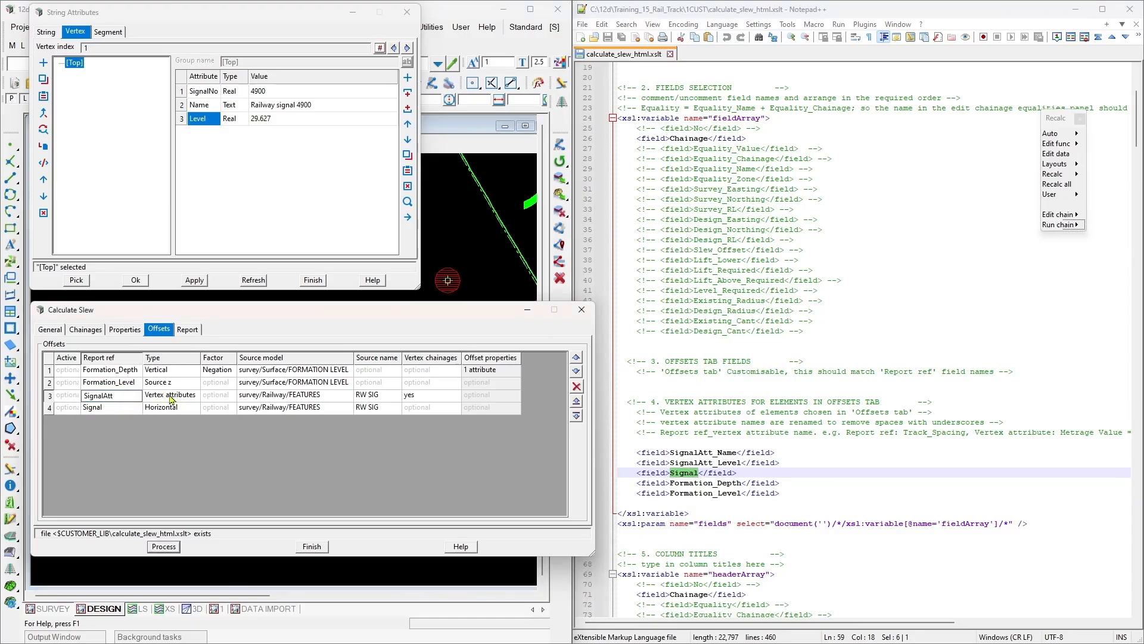
{"action": "double_click", "coordinate": [94, 397]}
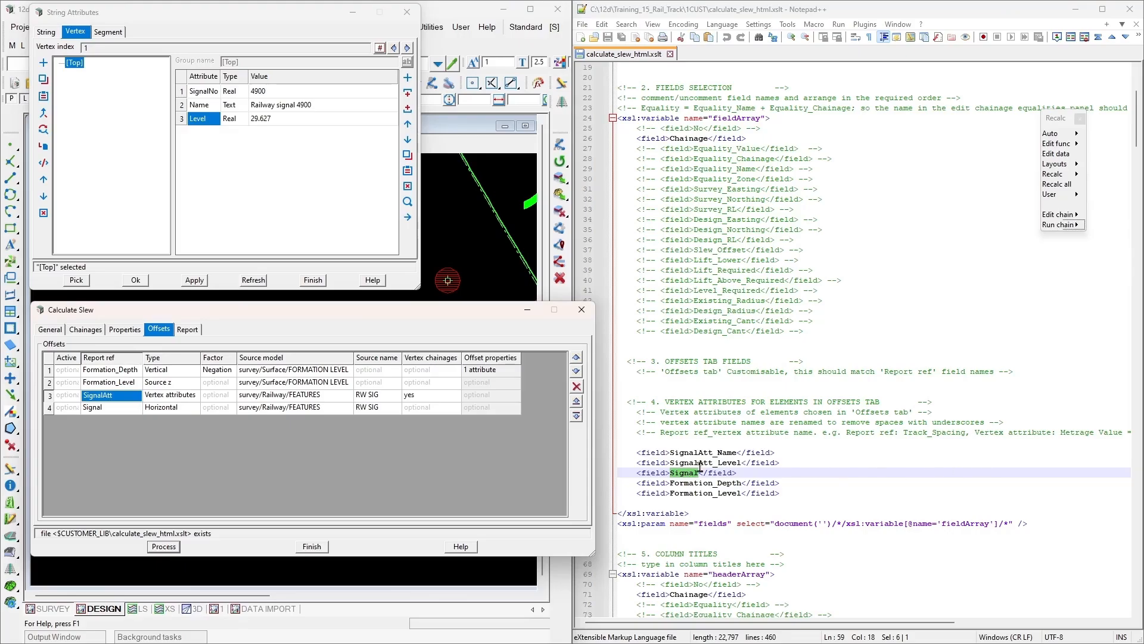
{"action": "left_click", "coordinate": [713, 453]}
{"action": "left_click_drag", "start_coordinate": [714, 453], "coordinate": [671, 453]}
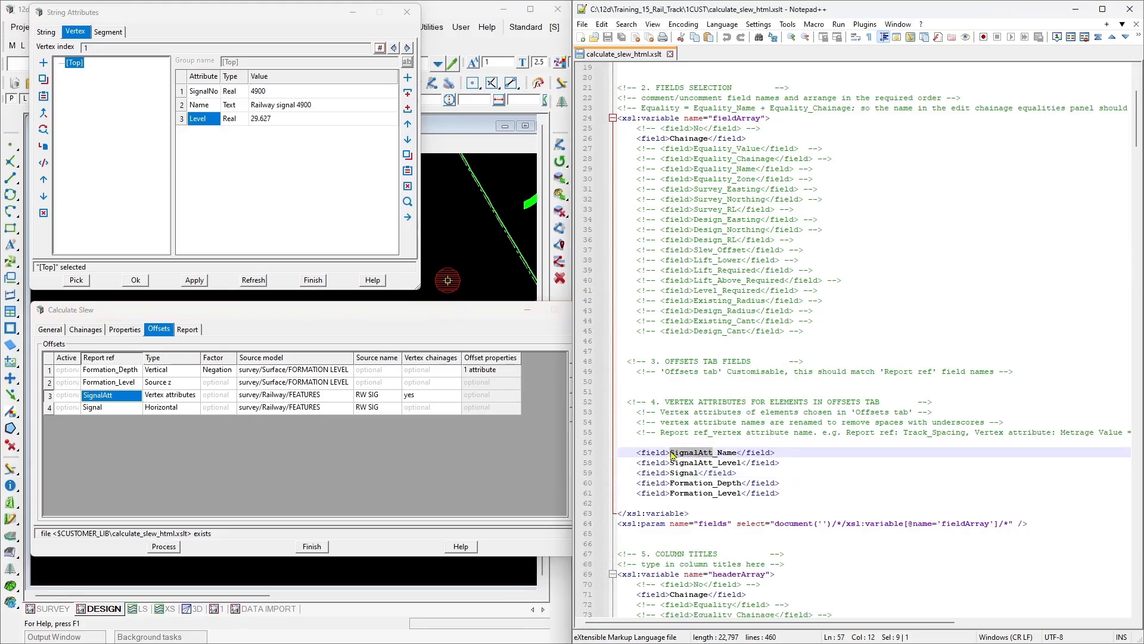
{"action": "left_click_drag", "start_coordinate": [718, 452], "coordinate": [738, 453]}
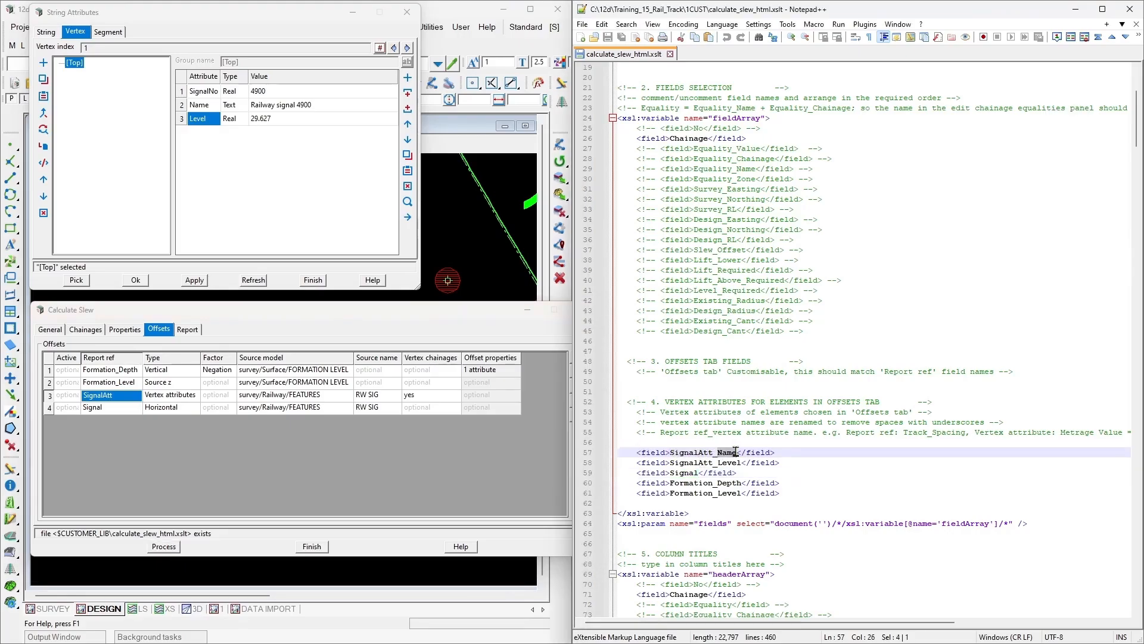
{"action": "left_click", "coordinate": [206, 106]}
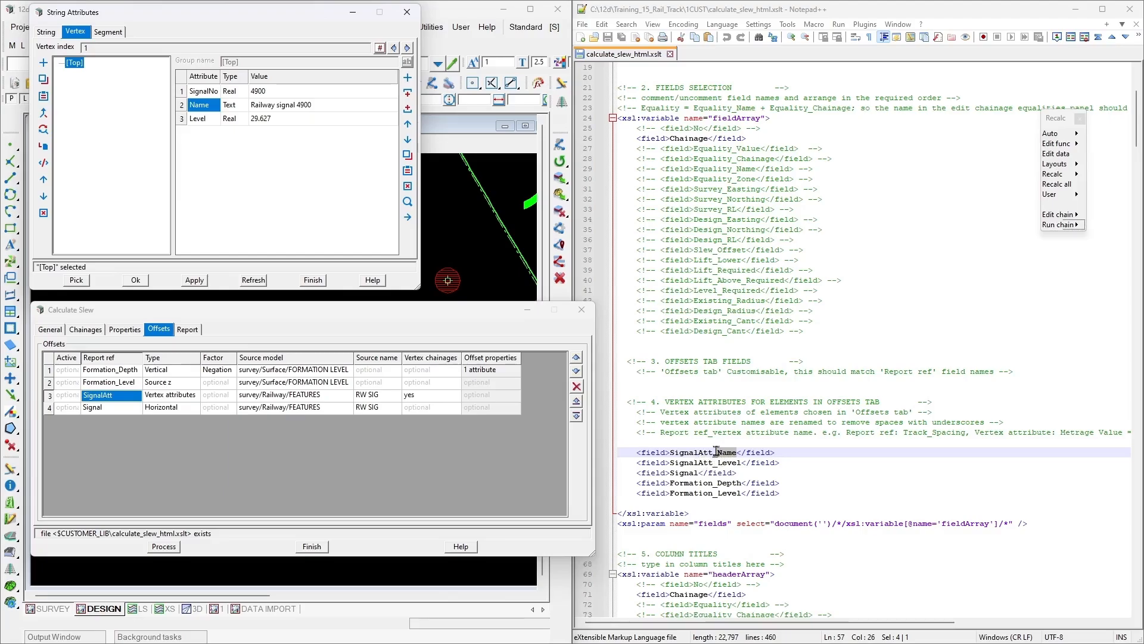
{"action": "left_click", "coordinate": [316, 120]}
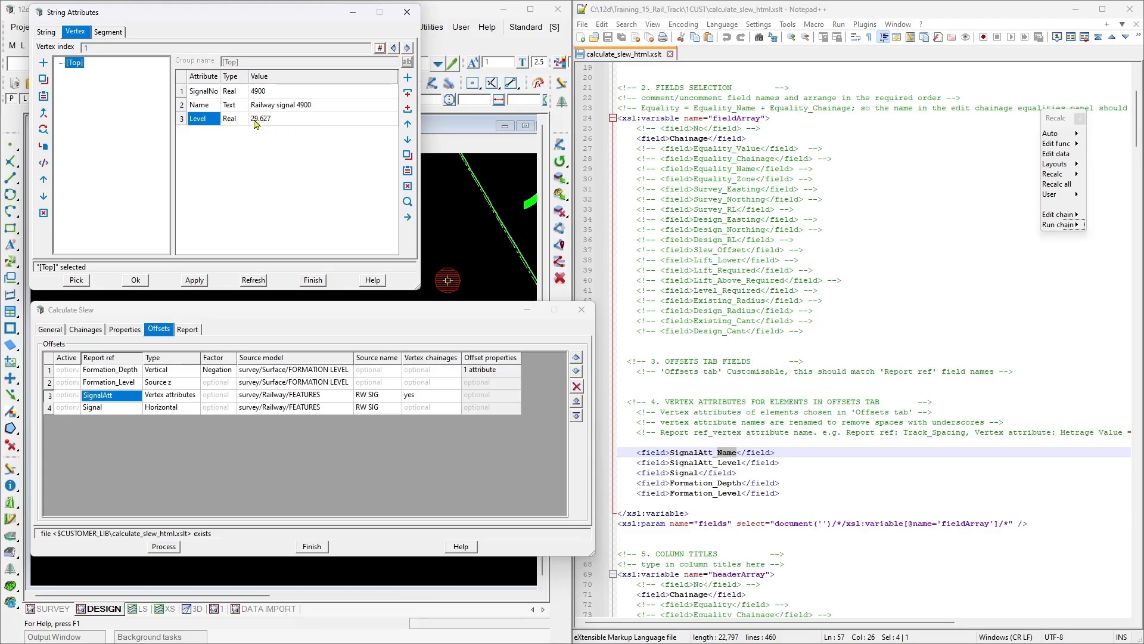
Step: Process the slew calculation and open Report.html in the browser to review the results table
{"action": "left_click", "coordinate": [170, 547]}
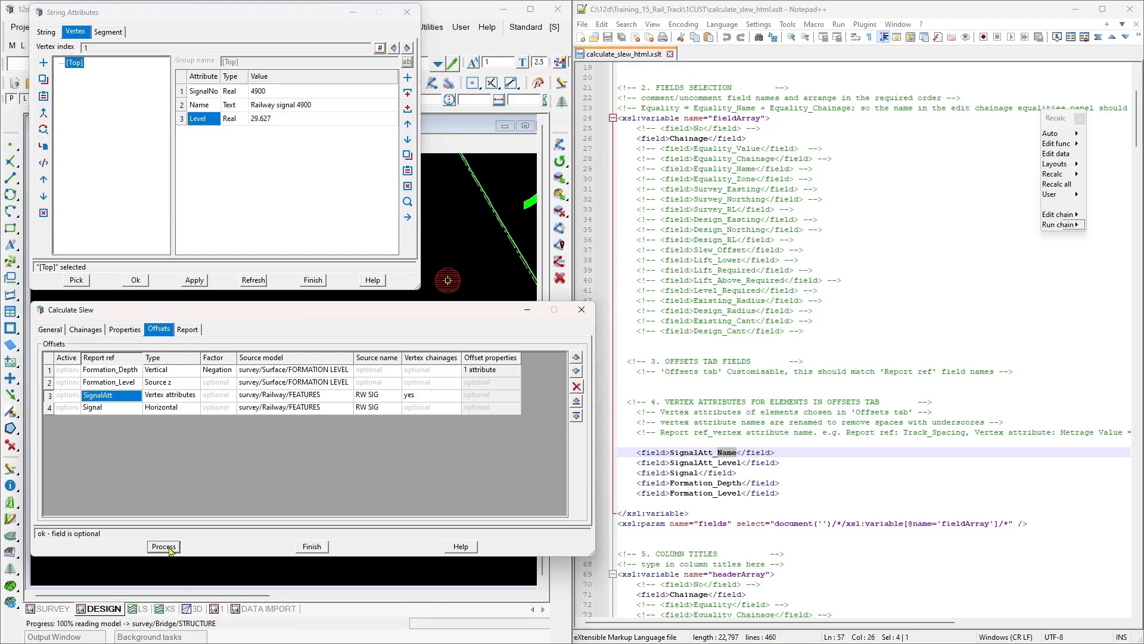
{"action": "left_click", "coordinate": [188, 329]}
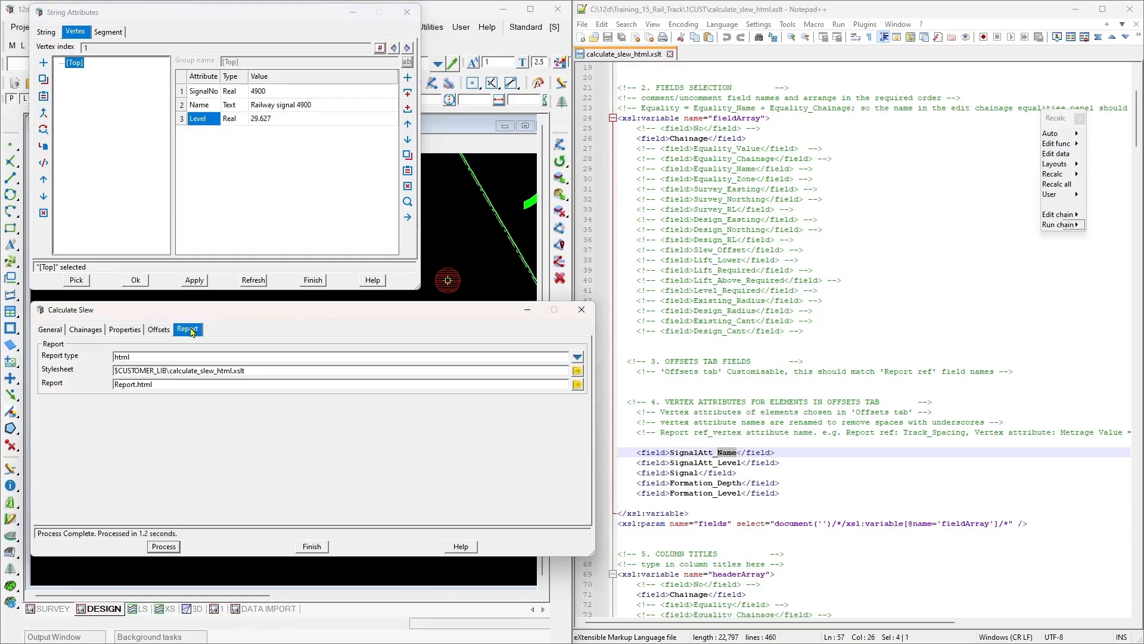
{"action": "left_click", "coordinate": [577, 384]}
{"action": "left_click", "coordinate": [598, 561]}
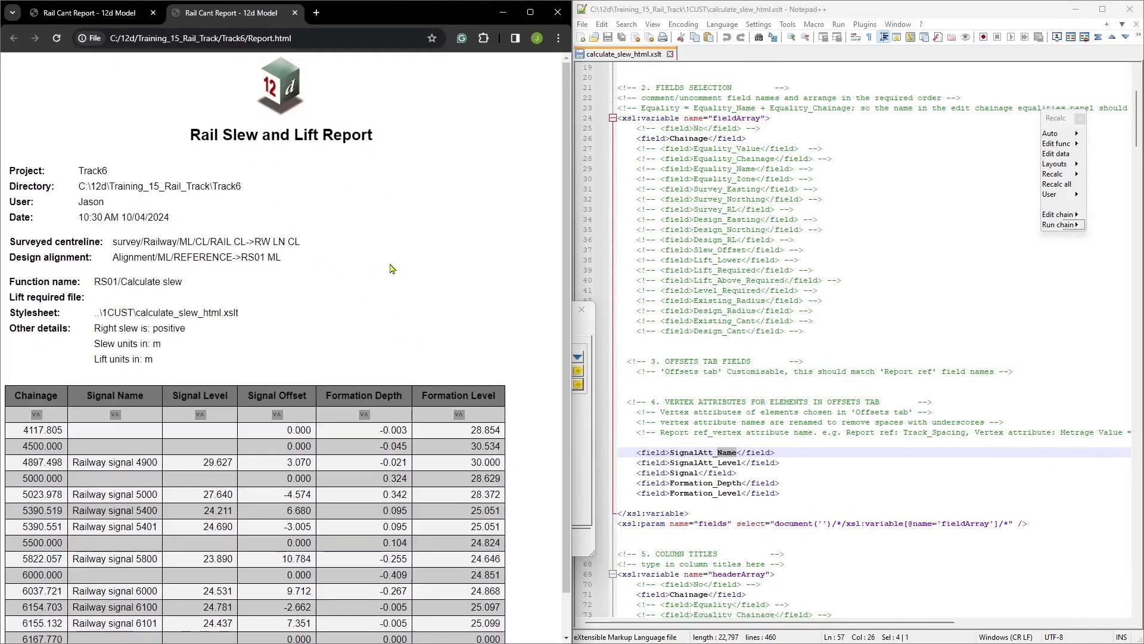
{"action": "scroll", "coordinate": [238, 370], "scroll_direction": "down", "scroll_amount": 1}
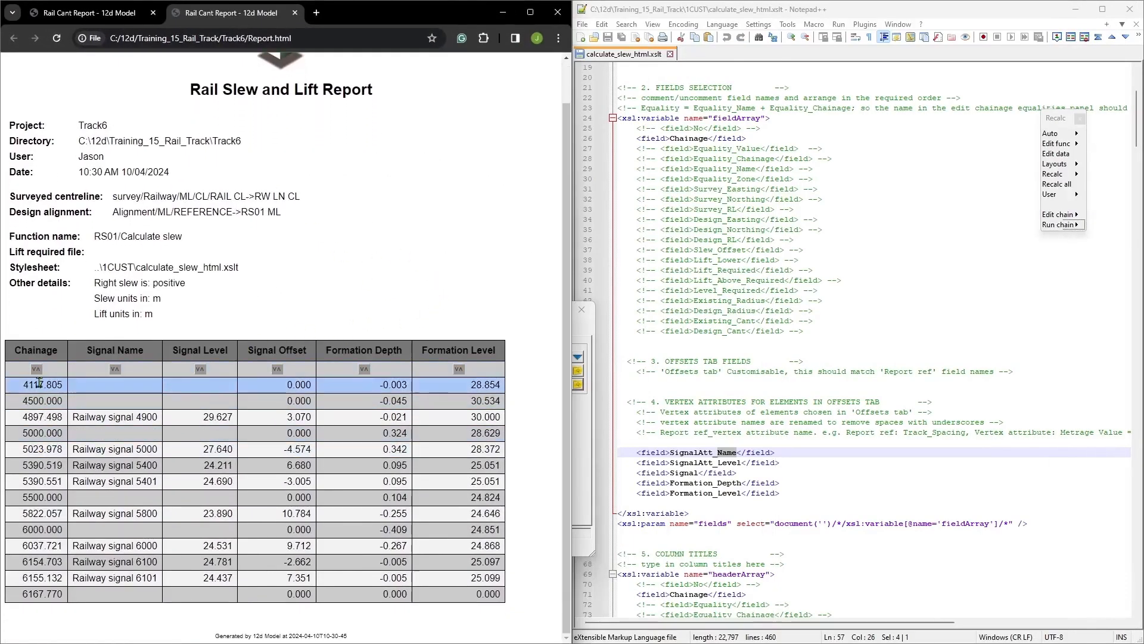
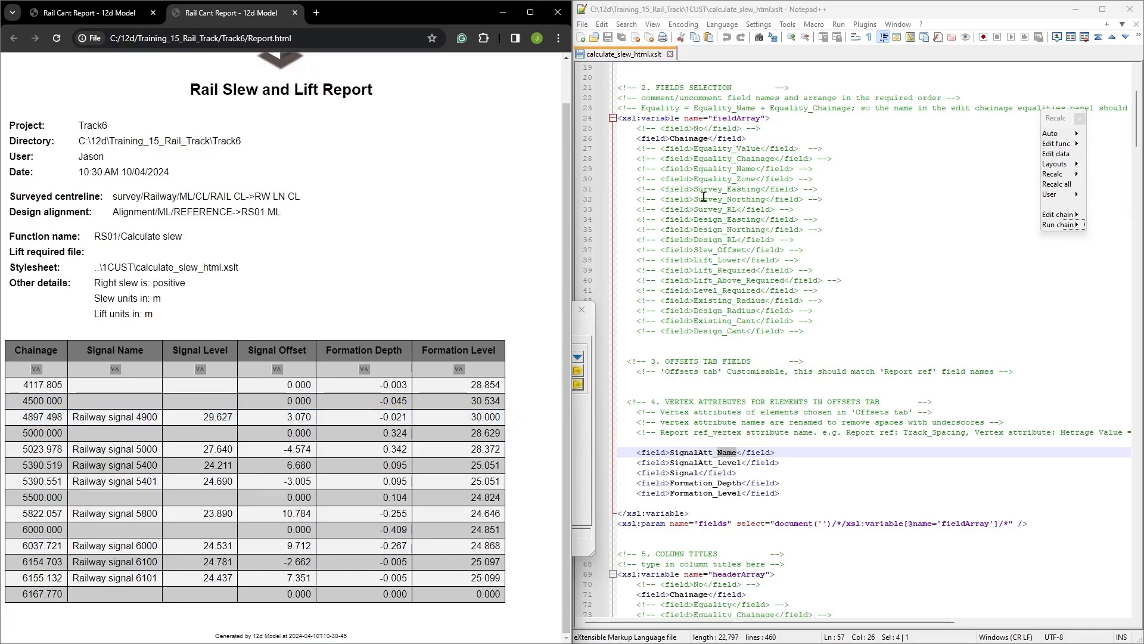
Step: In the Notepad++ stylesheet, uncomment the No field in the fields selection and the matching No column title
{"action": "left_click", "coordinate": [726, 149]}
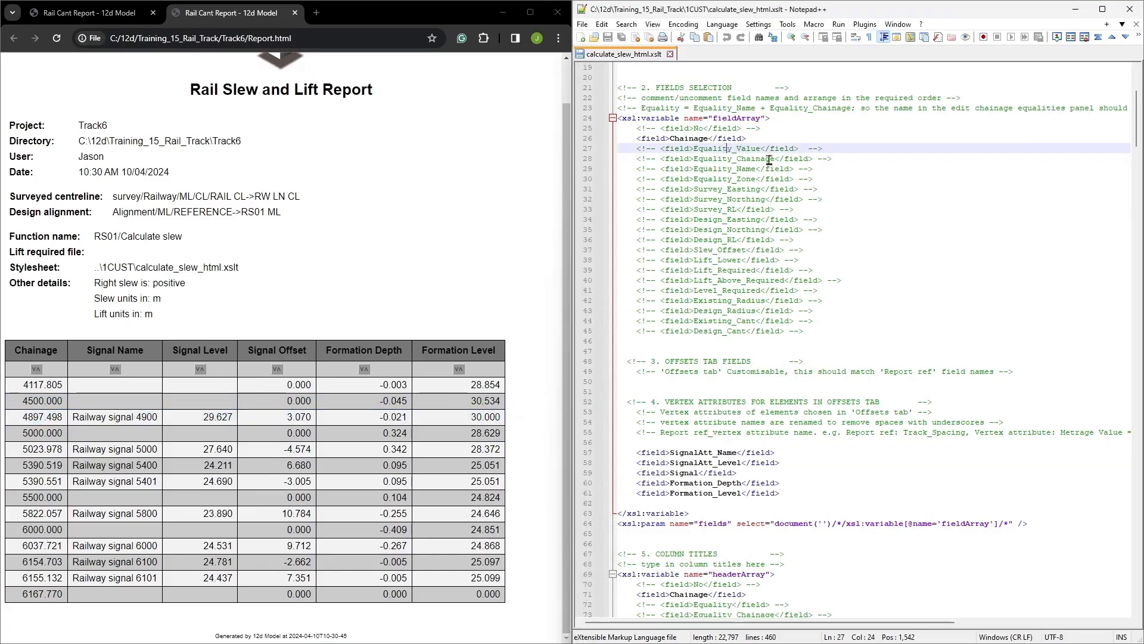
{"action": "left_click", "coordinate": [712, 130]}
{"action": "key", "text": "ctrl+q"}
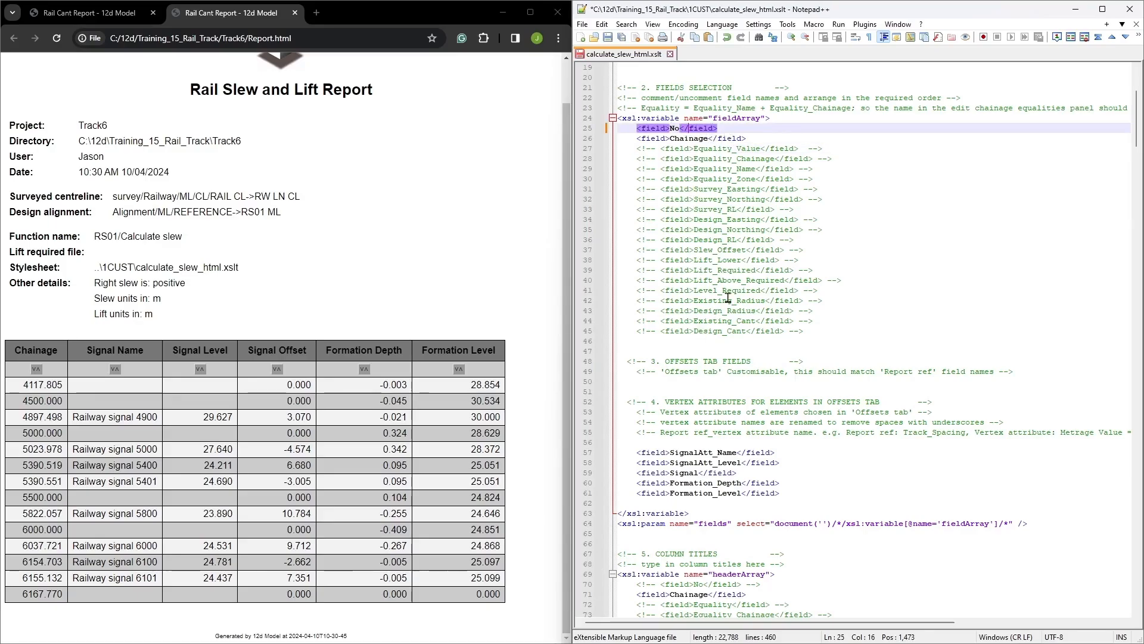
{"action": "scroll", "coordinate": [728, 297], "scroll_direction": "down", "scroll_amount": 5}
{"action": "left_click", "coordinate": [709, 432]}
{"action": "key", "text": "ctrl+q"}
Step: Uncomment the Equality column title and the Equality_Value field, and save the stylesheet
{"action": "left_click", "coordinate": [727, 453]}
{"action": "key", "text": "ctrl+q"}
{"action": "scroll", "coordinate": [735, 453], "scroll_direction": "up", "scroll_amount": 7}
{"action": "left_click", "coordinate": [721, 209]}
{"action": "key", "text": "ctrl+q"}
{"action": "key", "text": "ctrl+s"}
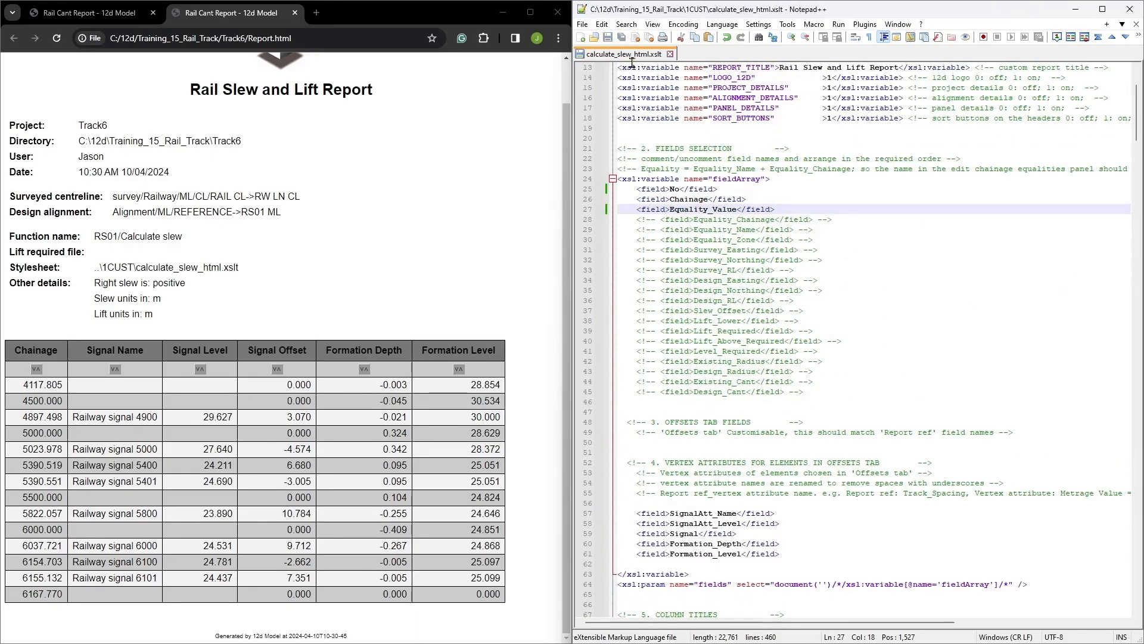
Step: Close the duplicate report tab, reprocess the slew in 12d Model, and reload Report.html in the browser
{"action": "scroll", "coordinate": [724, 334], "scroll_direction": "down", "scroll_amount": 6}
{"action": "scroll", "coordinate": [686, 369], "scroll_direction": "down", "scroll_amount": 1}
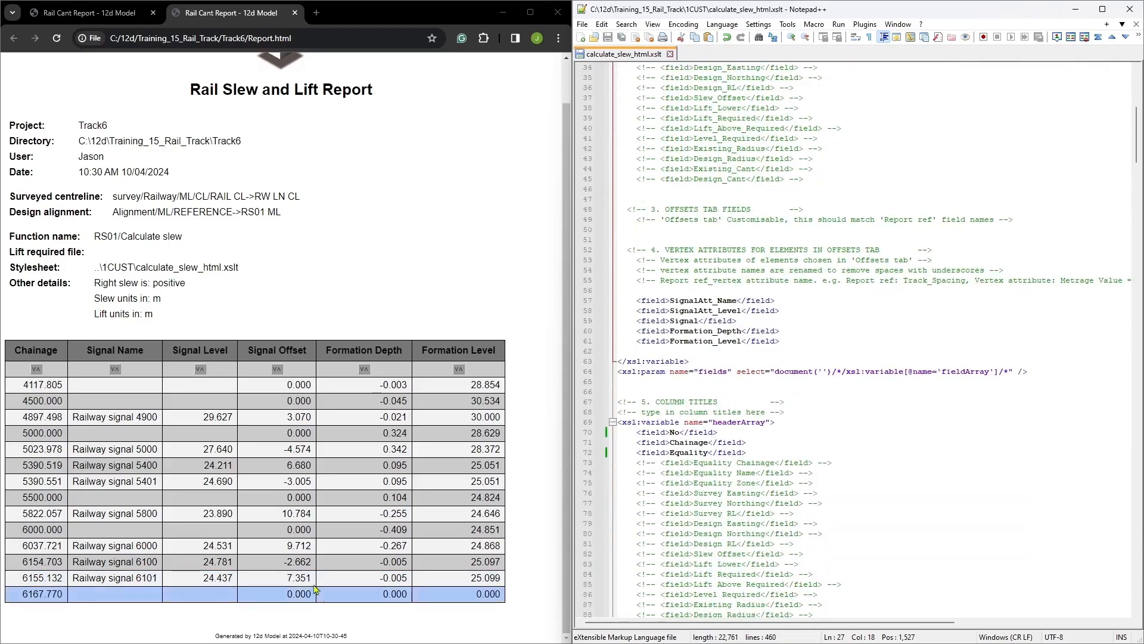
{"action": "left_click", "coordinate": [153, 13]}
{"action": "left_click", "coordinate": [508, 13]}
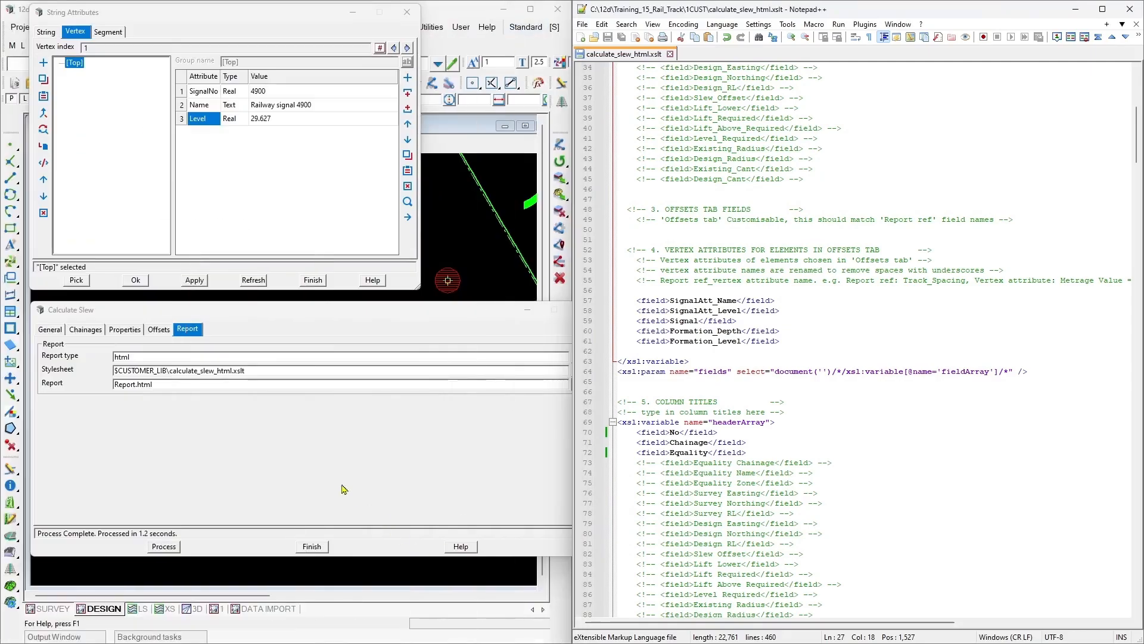
{"action": "left_click", "coordinate": [164, 547]}
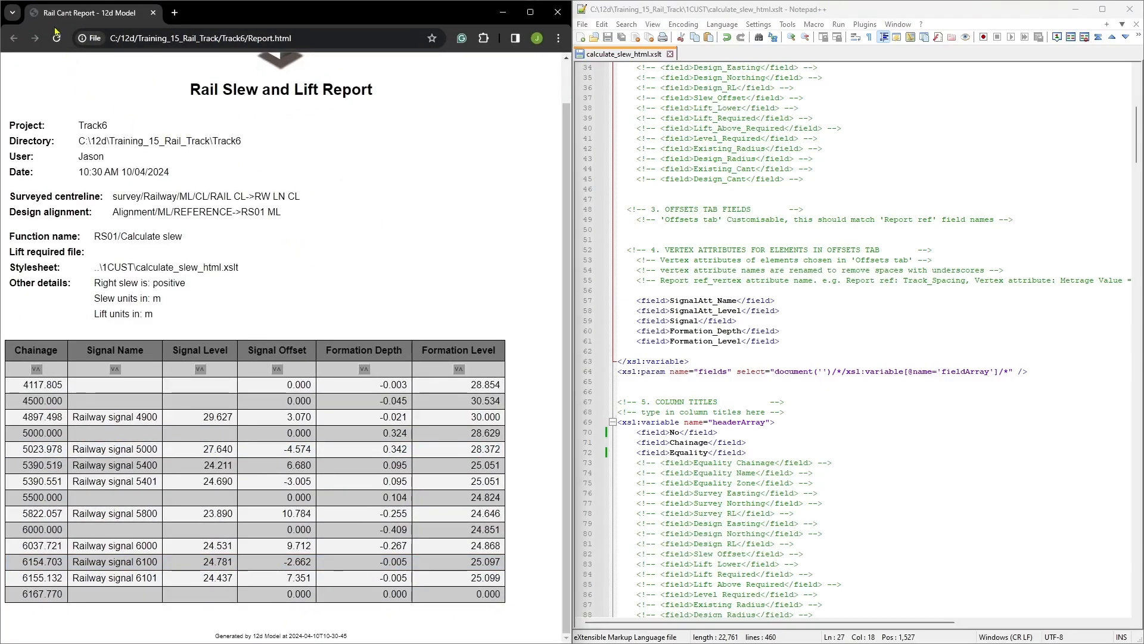
{"action": "left_click", "coordinate": [56, 38]}
{"action": "scroll", "coordinate": [27, 272], "scroll_direction": "down", "scroll_amount": 2}
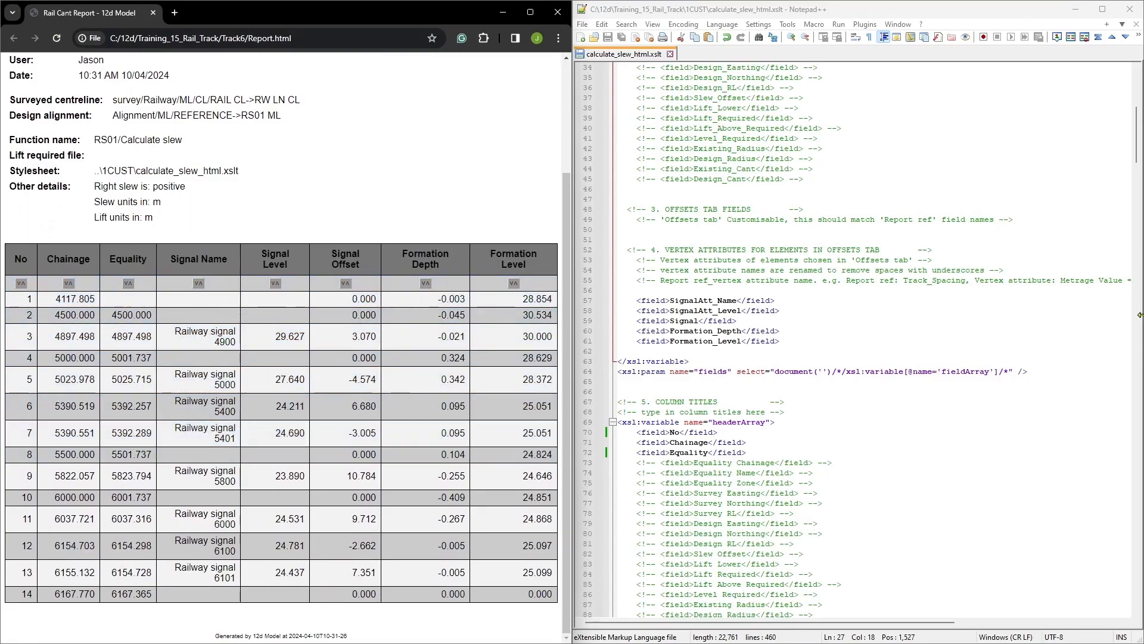
Step: Compare the order of the stylesheet's selected fields in Notepad++ with its column titles and offsets titles
{"action": "left_click", "coordinate": [786, 350]}
{"action": "left_click", "coordinate": [808, 338]}
{"action": "scroll", "coordinate": [755, 318], "scroll_direction": "up", "scroll_amount": 5}
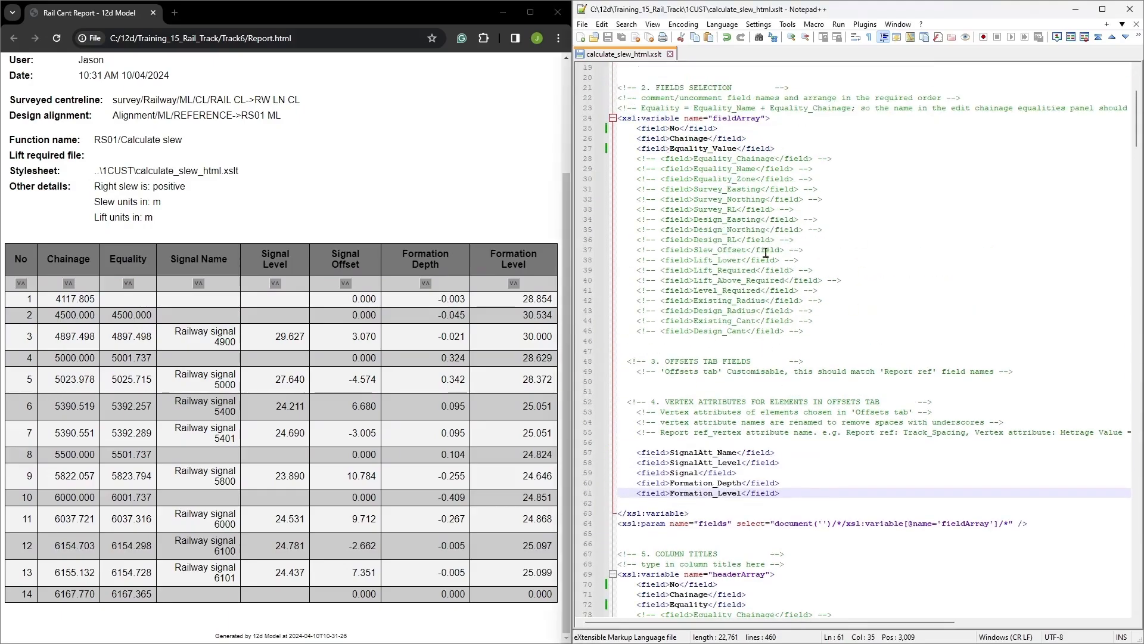
{"action": "scroll", "coordinate": [696, 455], "scroll_direction": "down", "scroll_amount": 12}
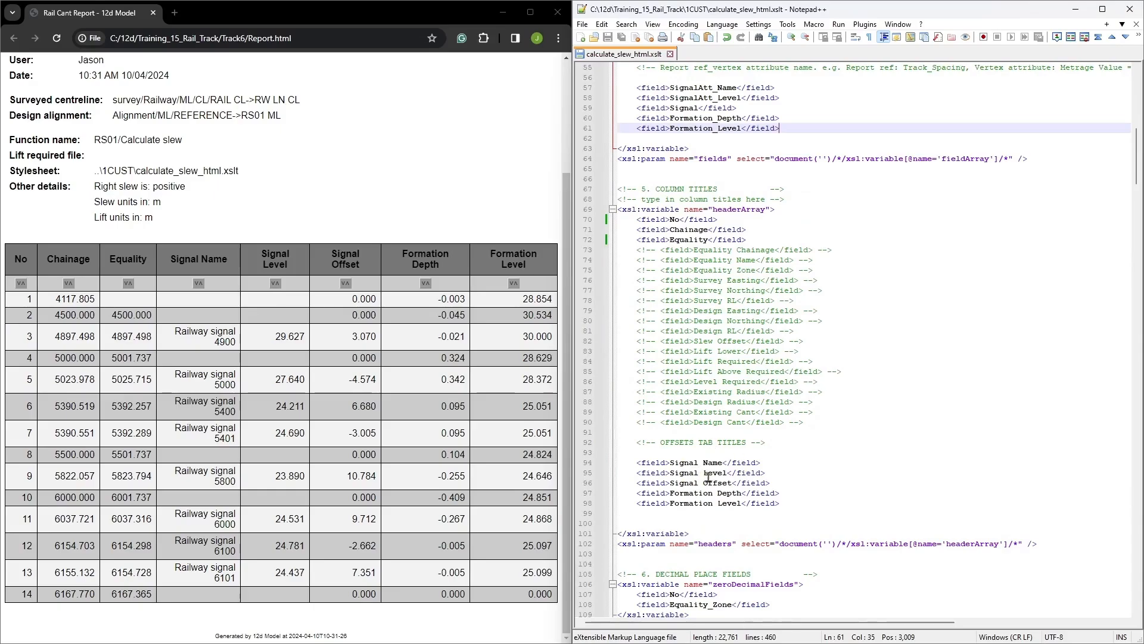
{"action": "scroll", "coordinate": [704, 473], "scroll_direction": "up", "scroll_amount": 7}
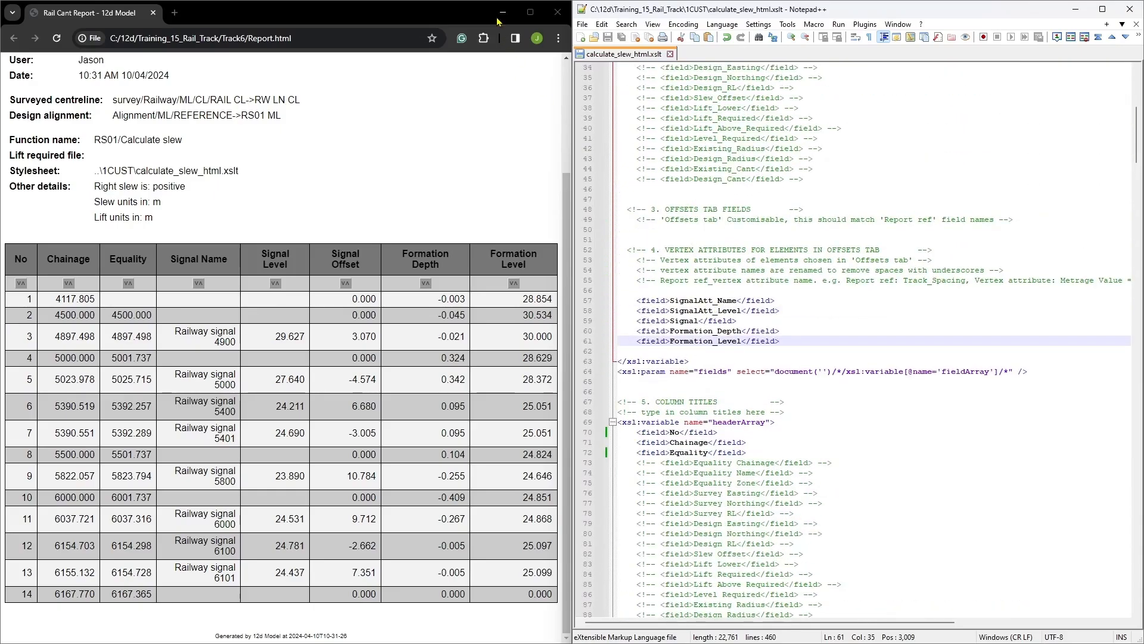
Step: Compare the slew offsets' report references in 12d Model with the stylesheet's offset fields and their column titles
{"action": "left_click", "coordinate": [503, 12]}
{"action": "left_click", "coordinate": [158, 329]}
{"action": "left_click", "coordinate": [109, 370]}
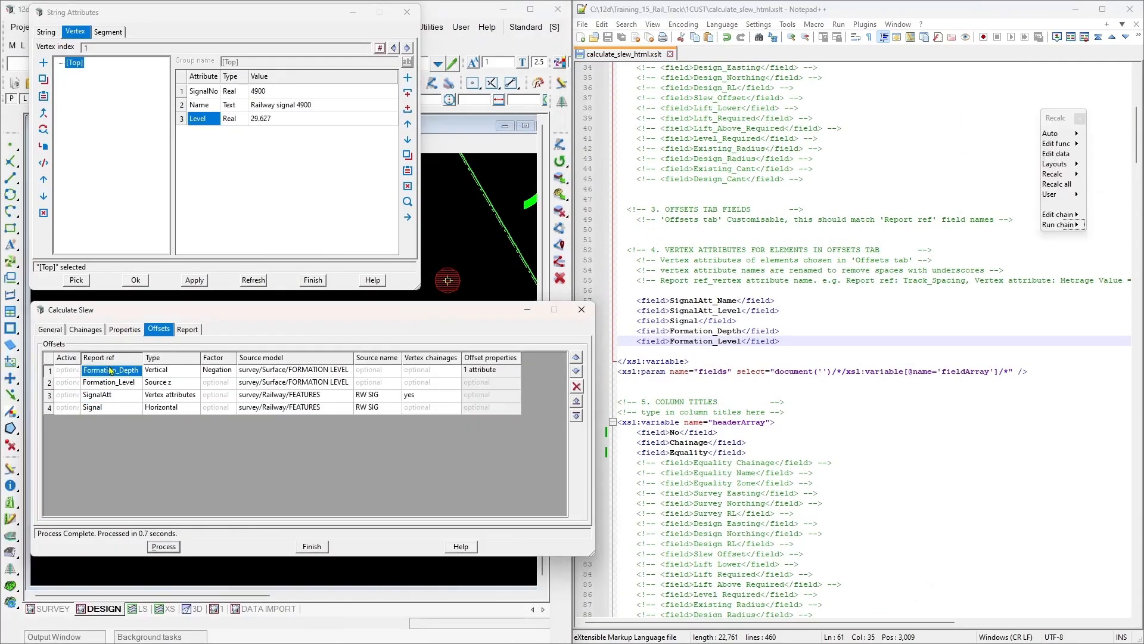
{"action": "double_click", "coordinate": [683, 320]}
{"action": "scroll", "coordinate": [715, 438], "scroll_direction": "down", "scroll_amount": 6}
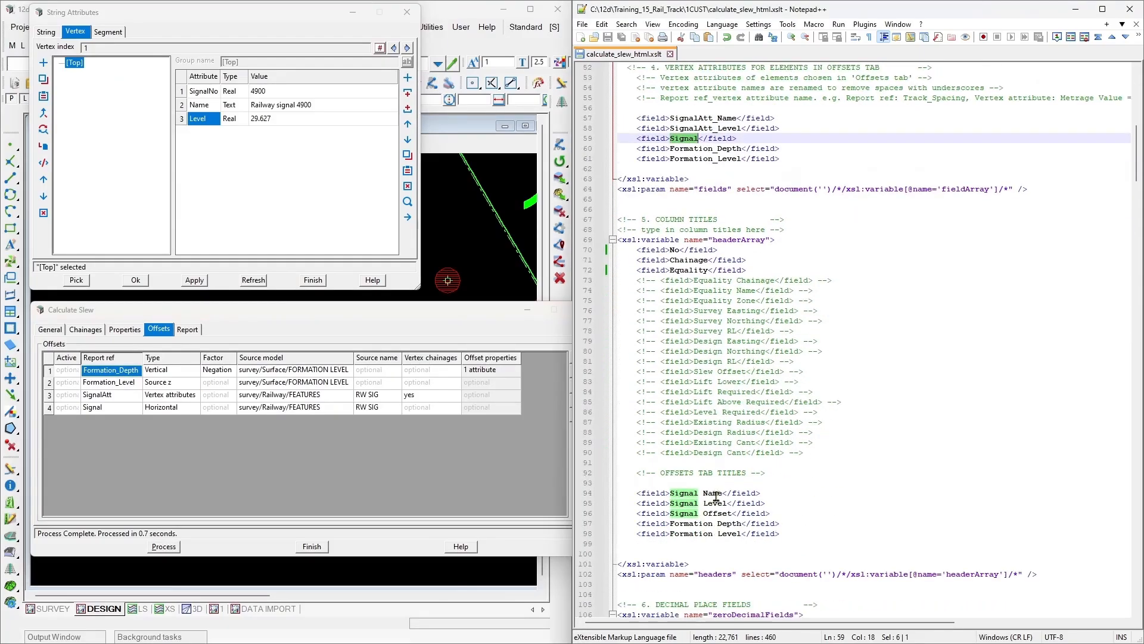
{"action": "left_click", "coordinate": [746, 523]}
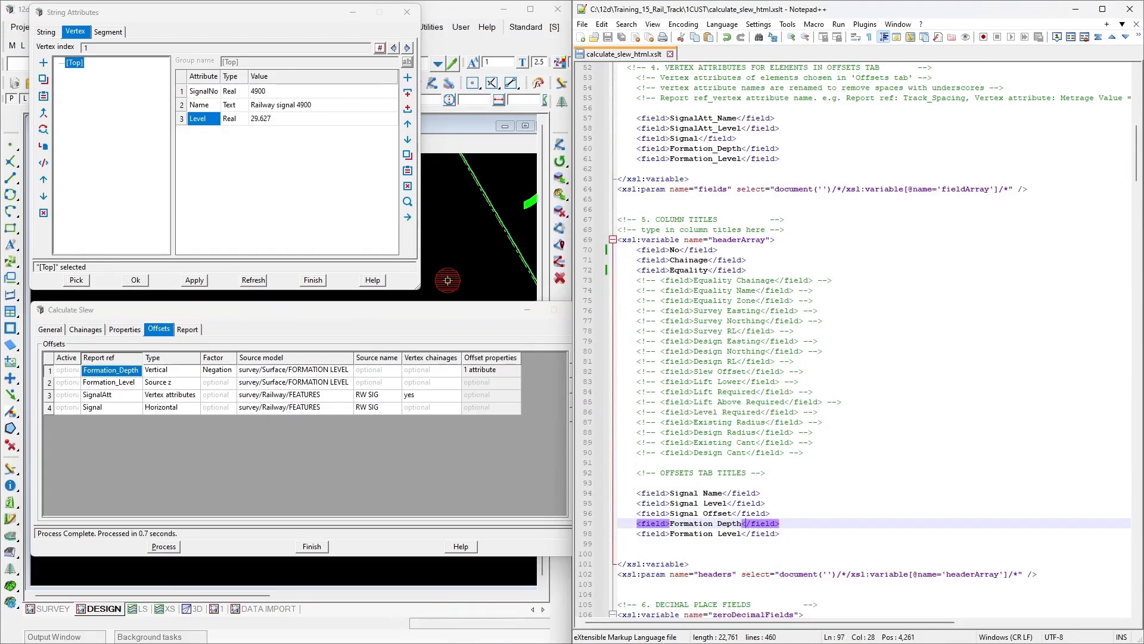
Step: Check the report's column headings in the browser against the stylesheet's titles, and review the stylesheet's customisable options
{"action": "key", "text": "alt+Tab"}
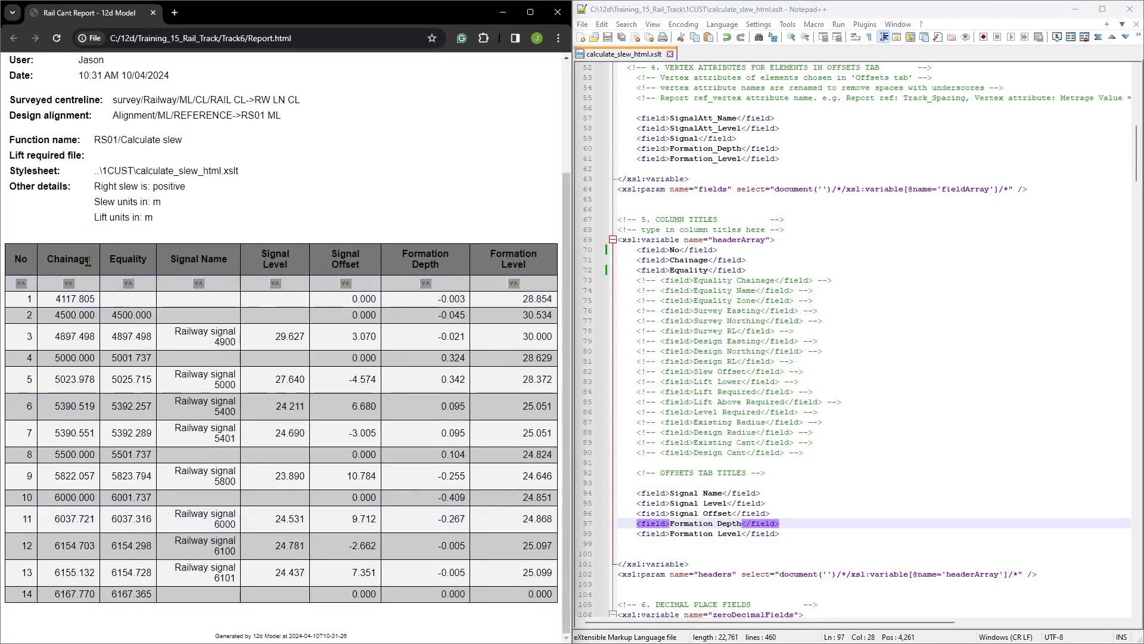
{"action": "left_click_drag", "start_coordinate": [723, 493], "coordinate": [669, 493]}
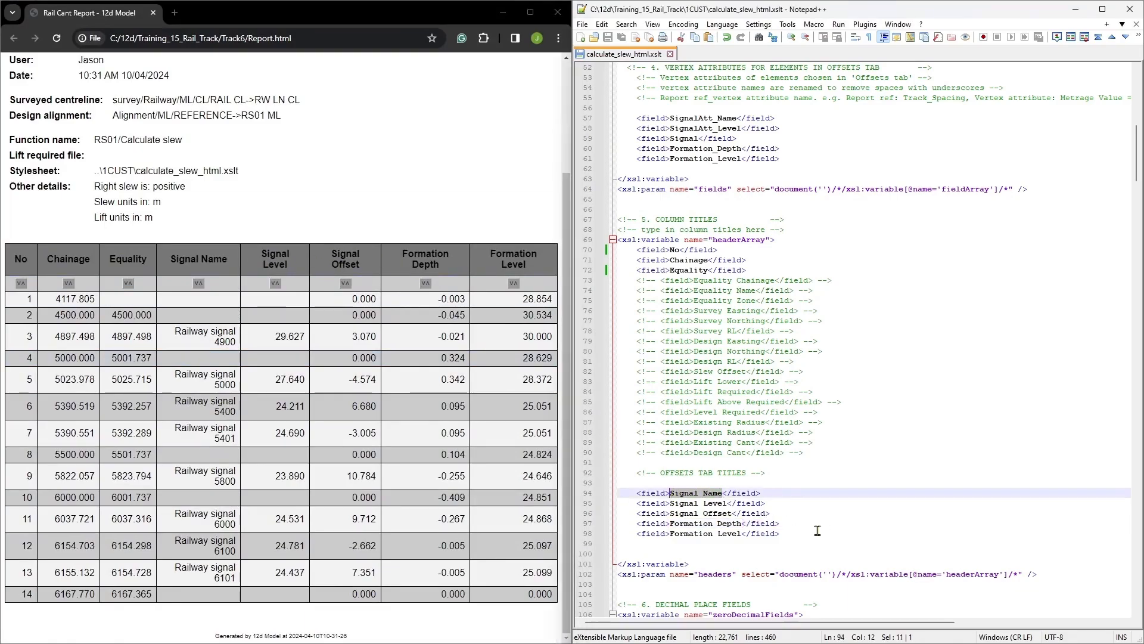
{"action": "scroll", "coordinate": [817, 530], "scroll_direction": "up", "scroll_amount": 17}
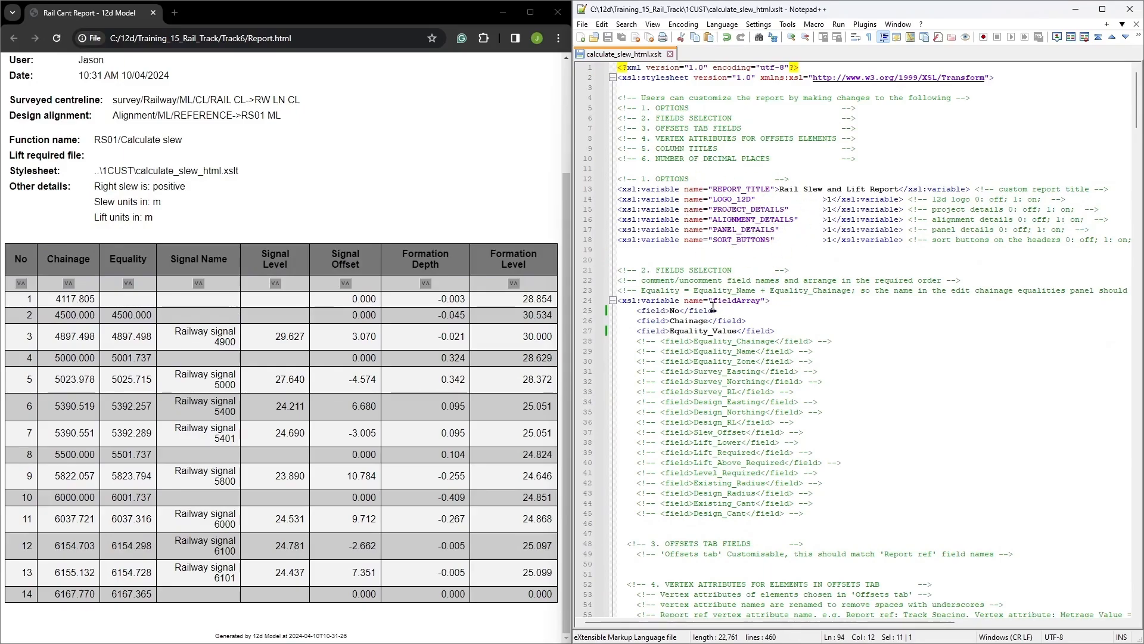
{"action": "scroll", "coordinate": [90, 312], "scroll_direction": "up", "scroll_amount": 3}
{"action": "scroll", "coordinate": [256, 342], "scroll_direction": "down", "scroll_amount": 3}
Step: Open the Calculate Cant panel in 12d Model and place it clear of the Track menu
{"action": "left_click", "coordinate": [501, 14]}
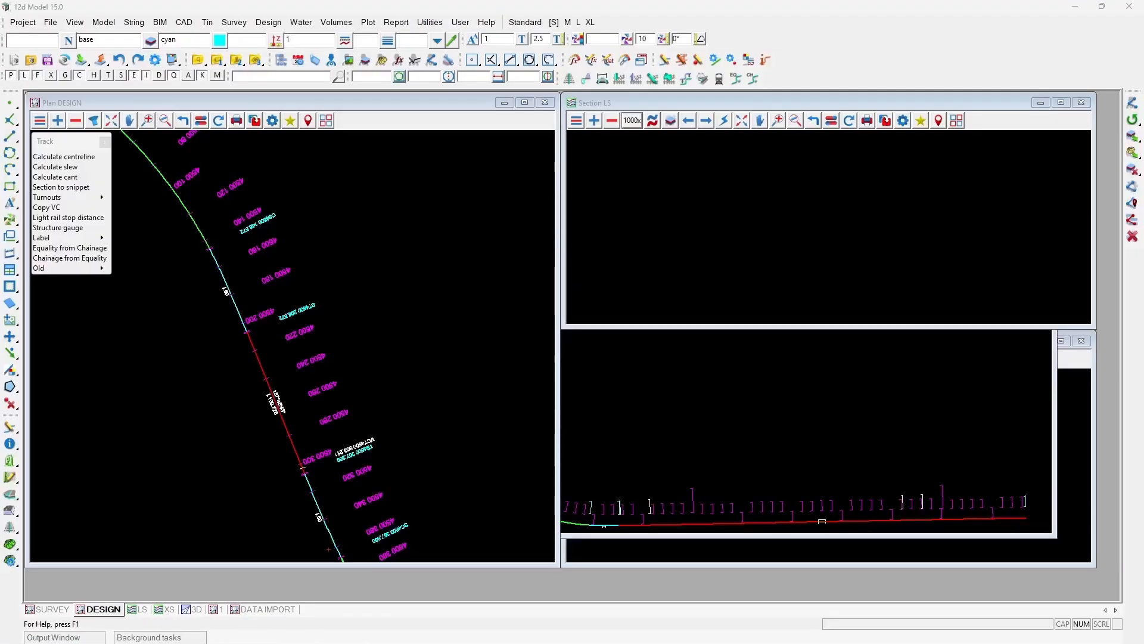
{"action": "left_click", "coordinate": [63, 177]}
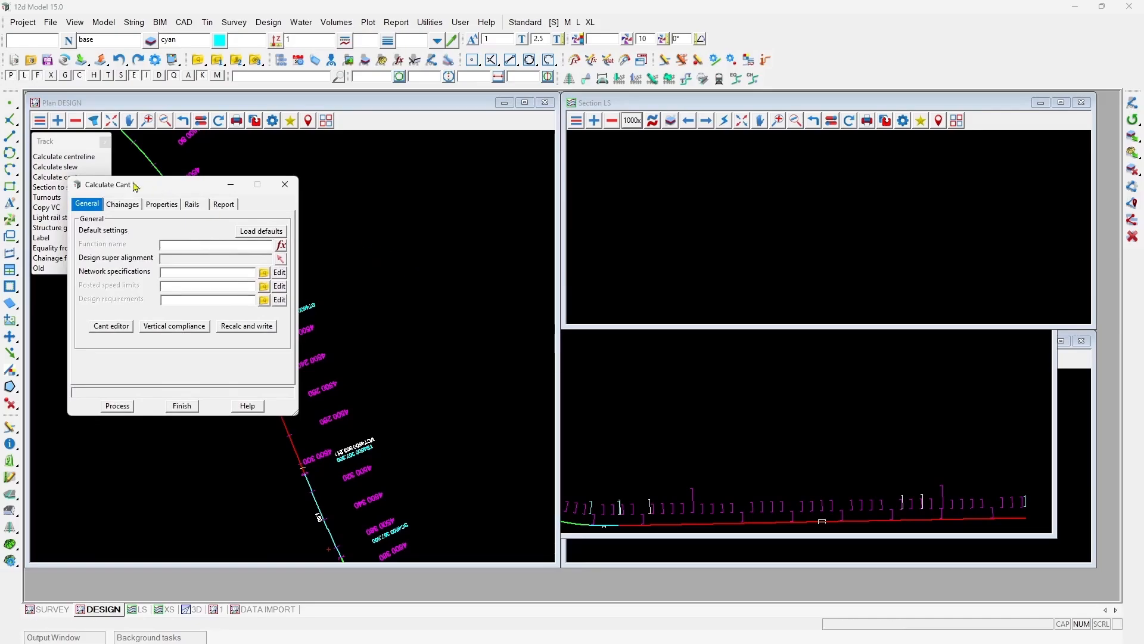
{"action": "left_click_drag", "start_coordinate": [149, 191], "coordinate": [210, 190]}
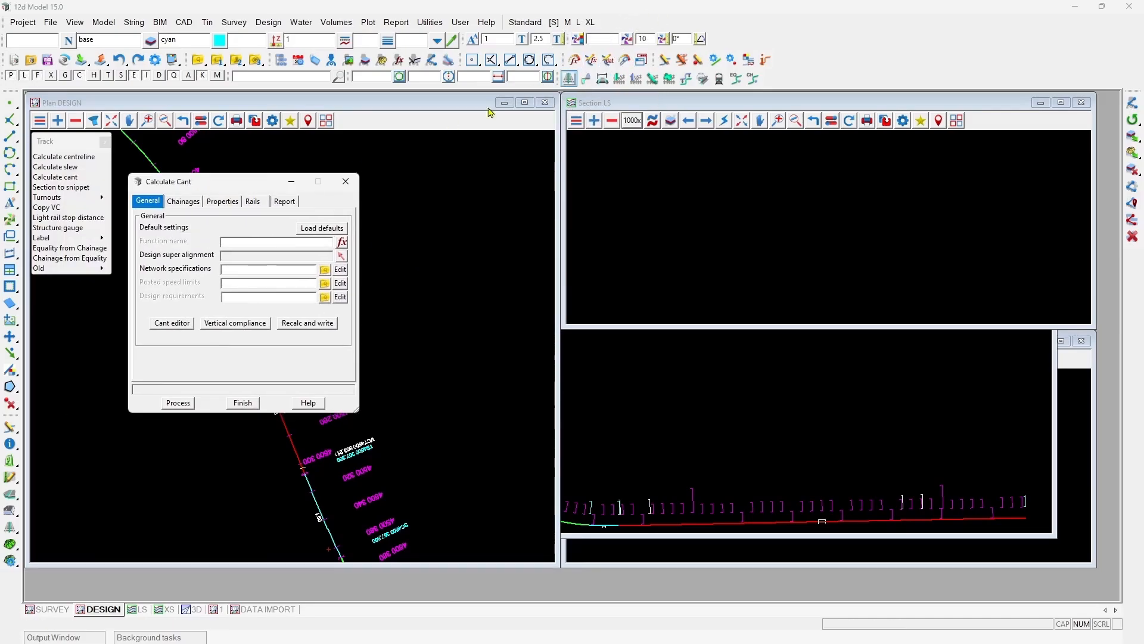
Step: Load the default cant settings, pick the RS01 ML alignment as the design super alignment, and name the function RS01/Cant
{"action": "left_click", "coordinate": [310, 232]}
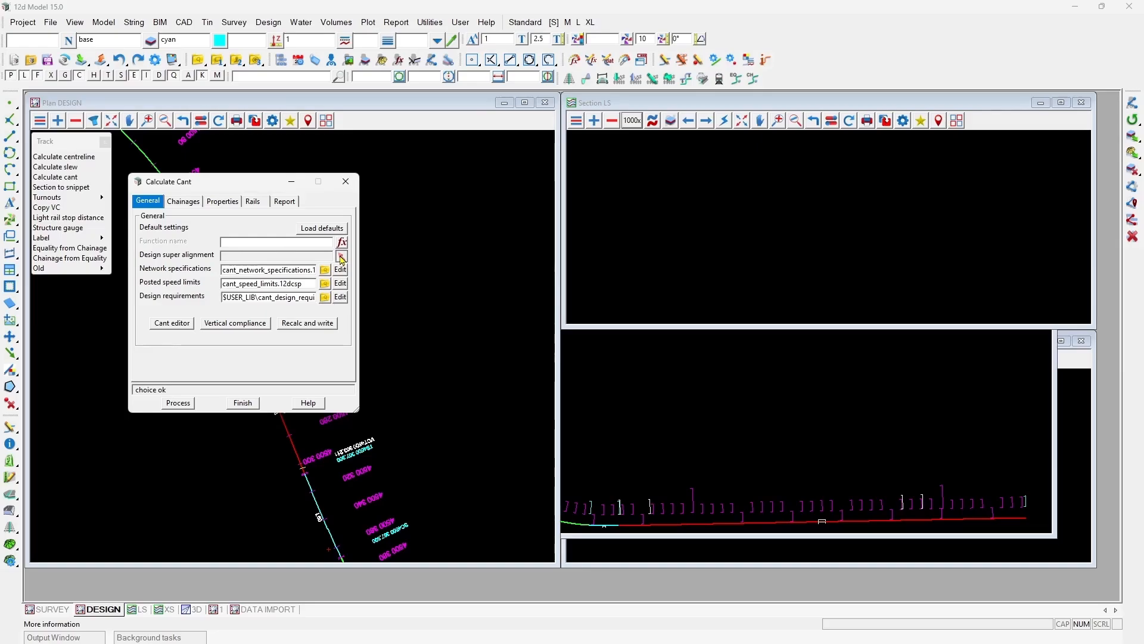
{"action": "left_click", "coordinate": [340, 258]}
{"action": "left_click", "coordinate": [243, 321]}
{"action": "middle_click", "coordinate": [243, 322]}
{"action": "left_click", "coordinate": [231, 240]}
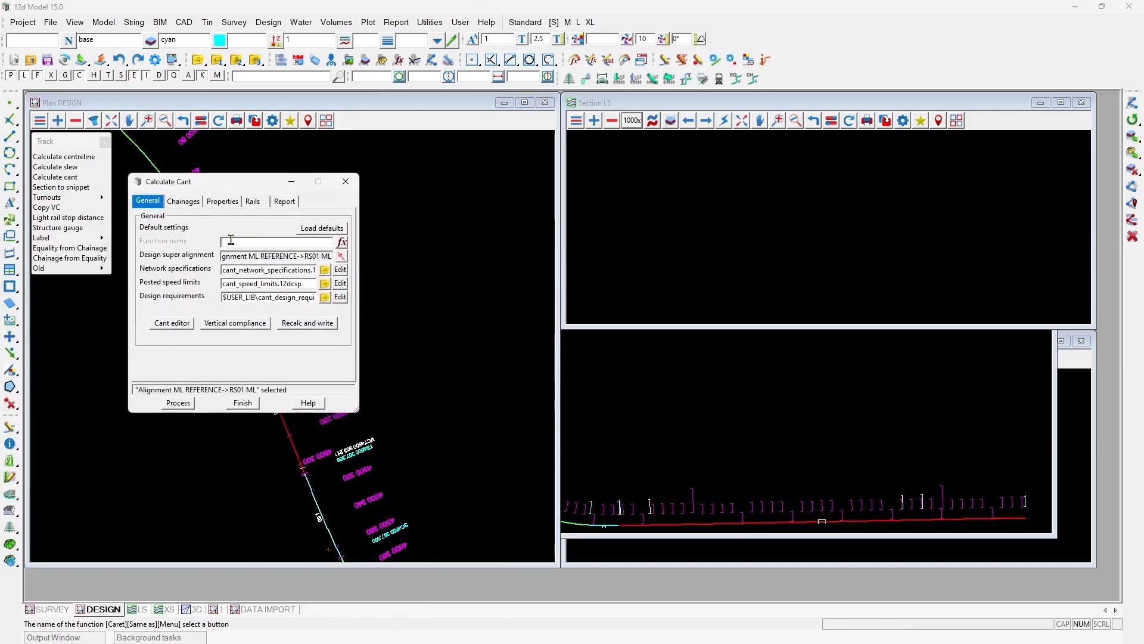
{"action": "type", "text": "RS01/Cant"}
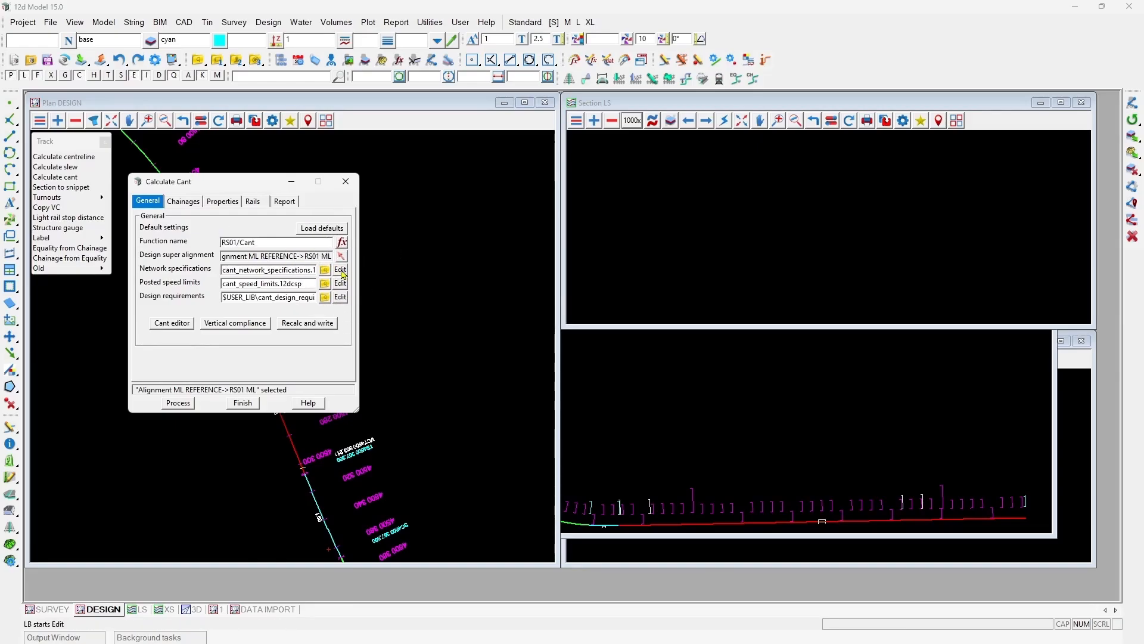
Step: Edit the network specifications, setting the curve compensation constant to 1.65 and its calculation to Constant * Radius (1 in n)
{"action": "left_click", "coordinate": [340, 270]}
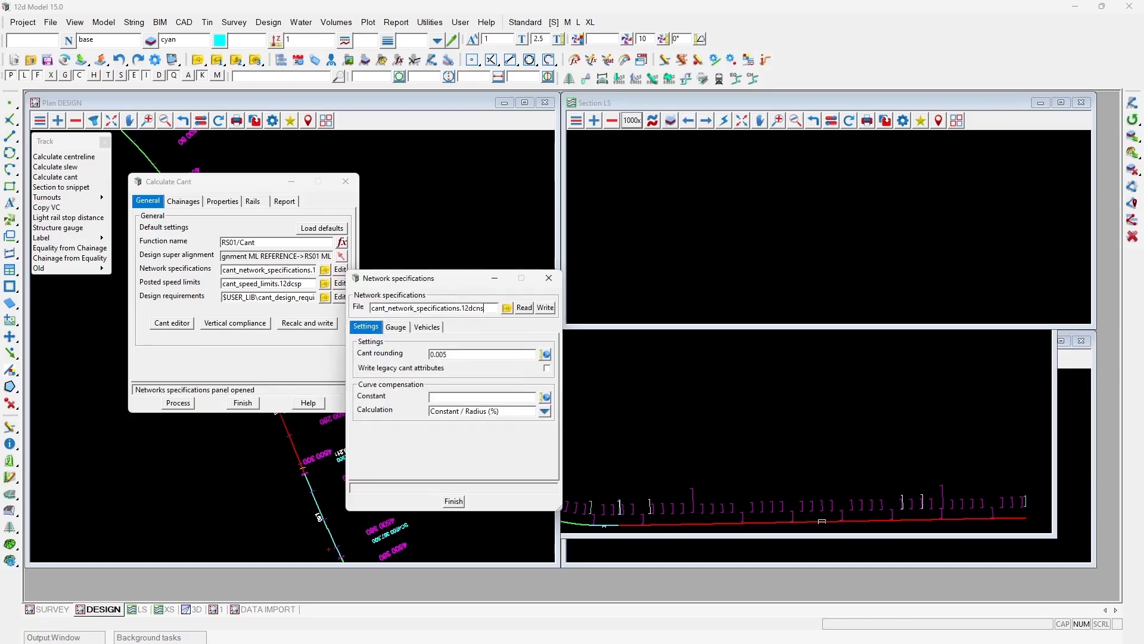
{"action": "left_click_drag", "start_coordinate": [441, 278], "coordinate": [457, 184]}
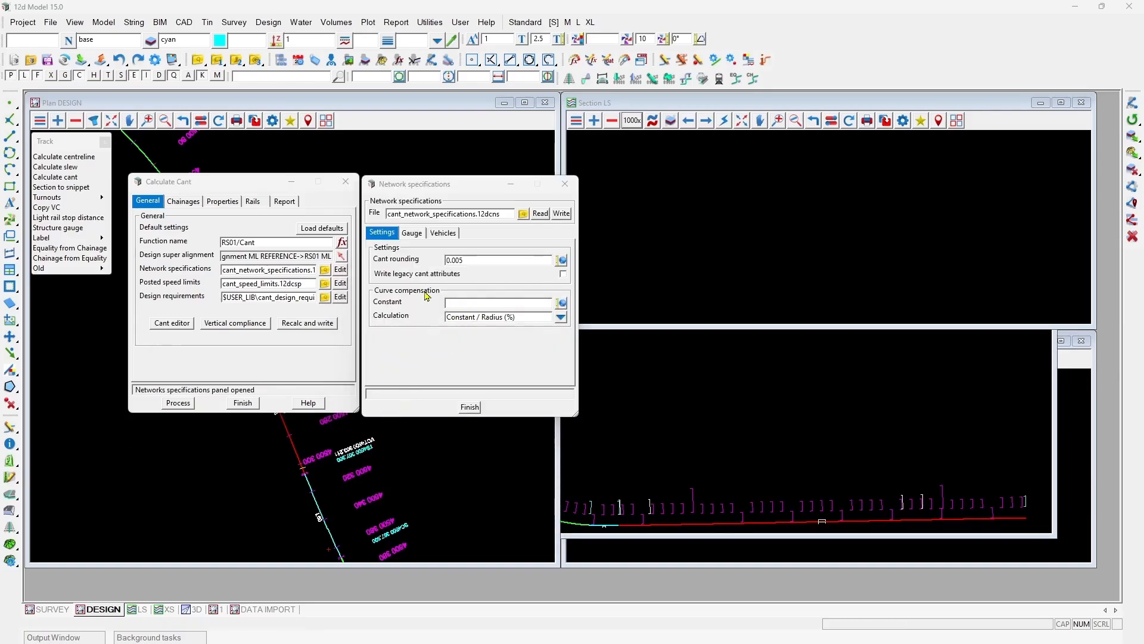
{"action": "left_click", "coordinate": [495, 304]}
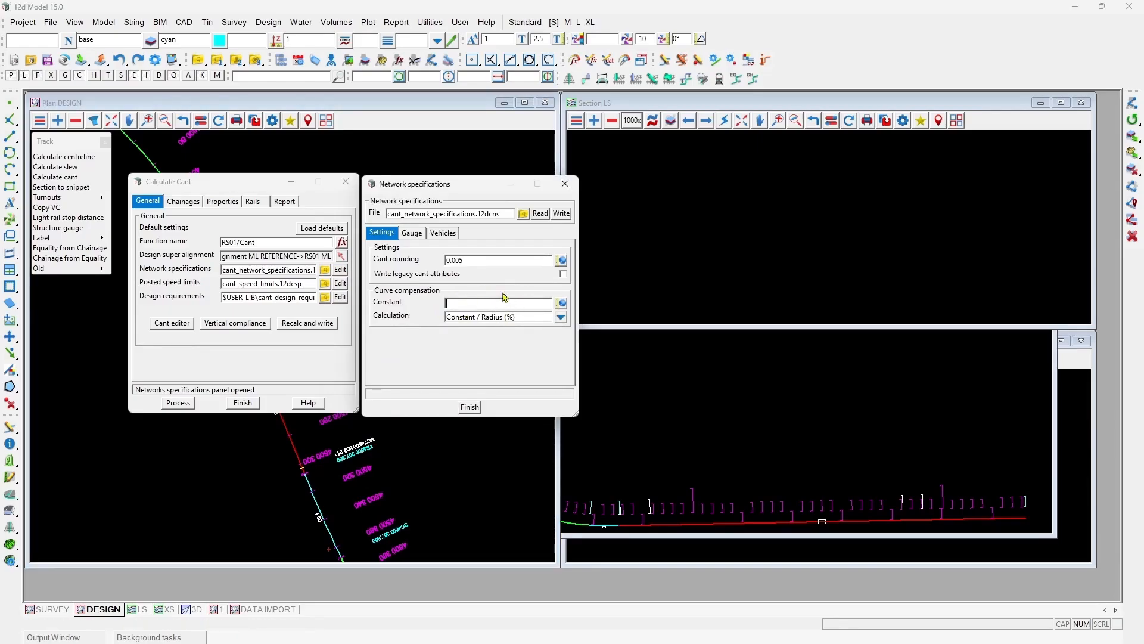
{"action": "left_click", "coordinate": [560, 316]}
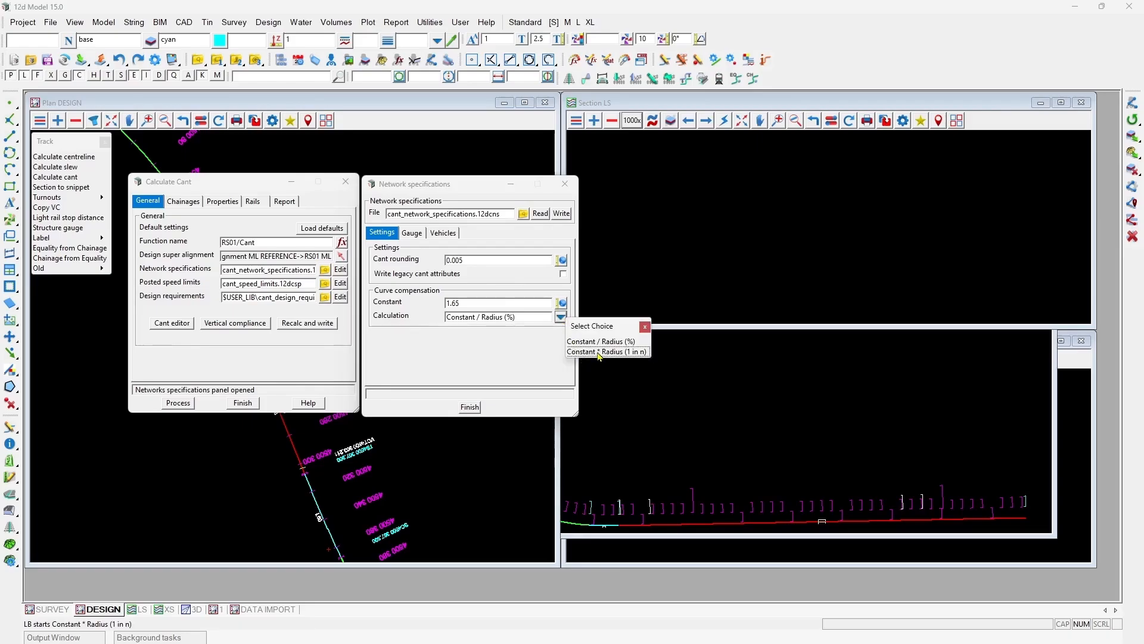
{"action": "left_click", "coordinate": [599, 353]}
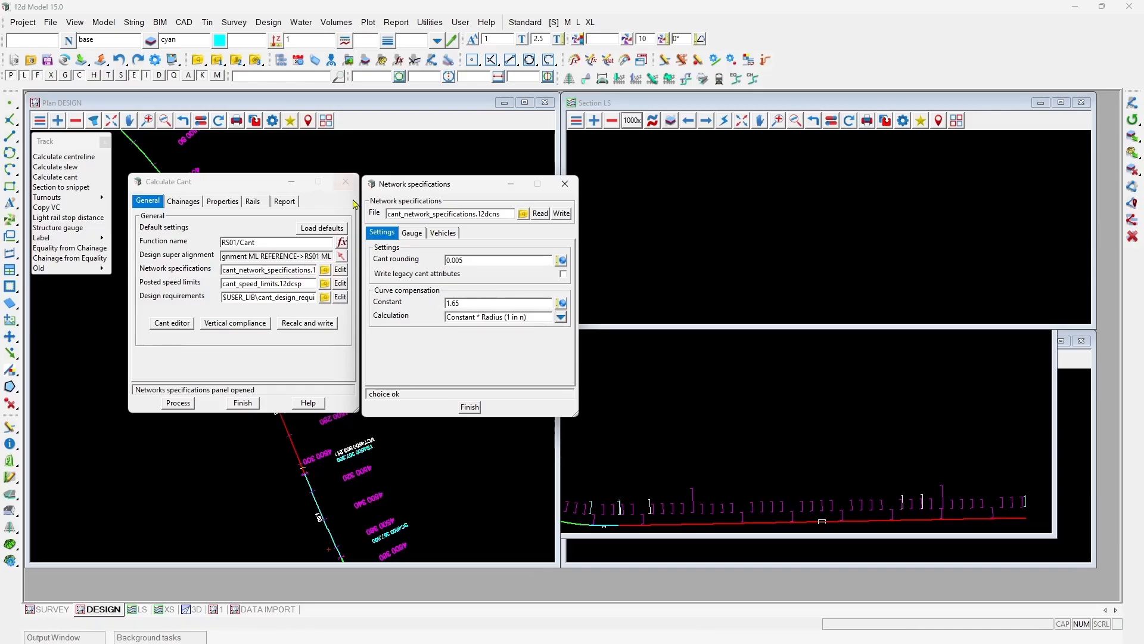
Step: Set the network's primary rail gauge to 1.435 SG Standard
{"action": "left_click", "coordinate": [411, 233]}
{"action": "left_click", "coordinate": [555, 260]}
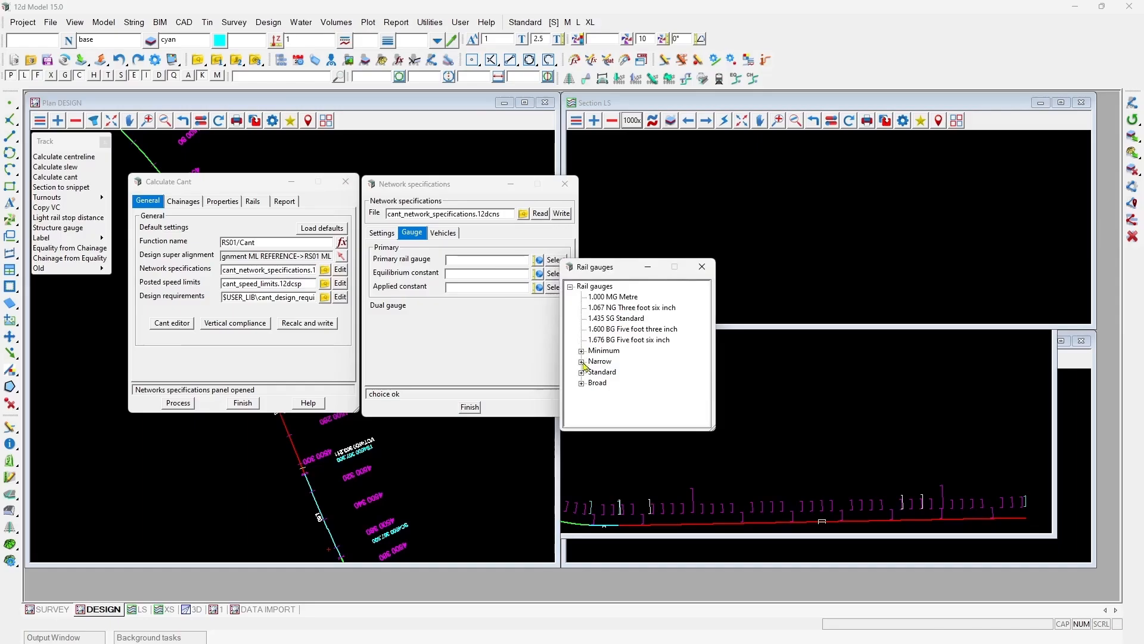
{"action": "double_click", "coordinate": [620, 319]}
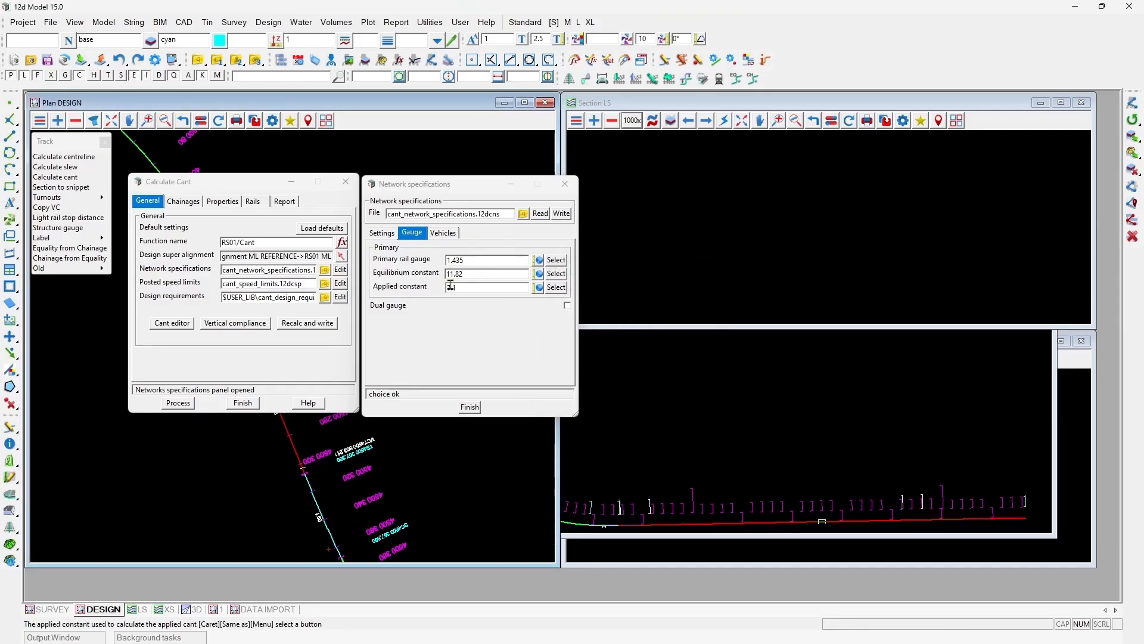
Step: Enable dual gauge with a secondary rail gauge of 1.067 NG Three foot six inch and the common rail on the left
{"action": "left_click", "coordinate": [567, 306]}
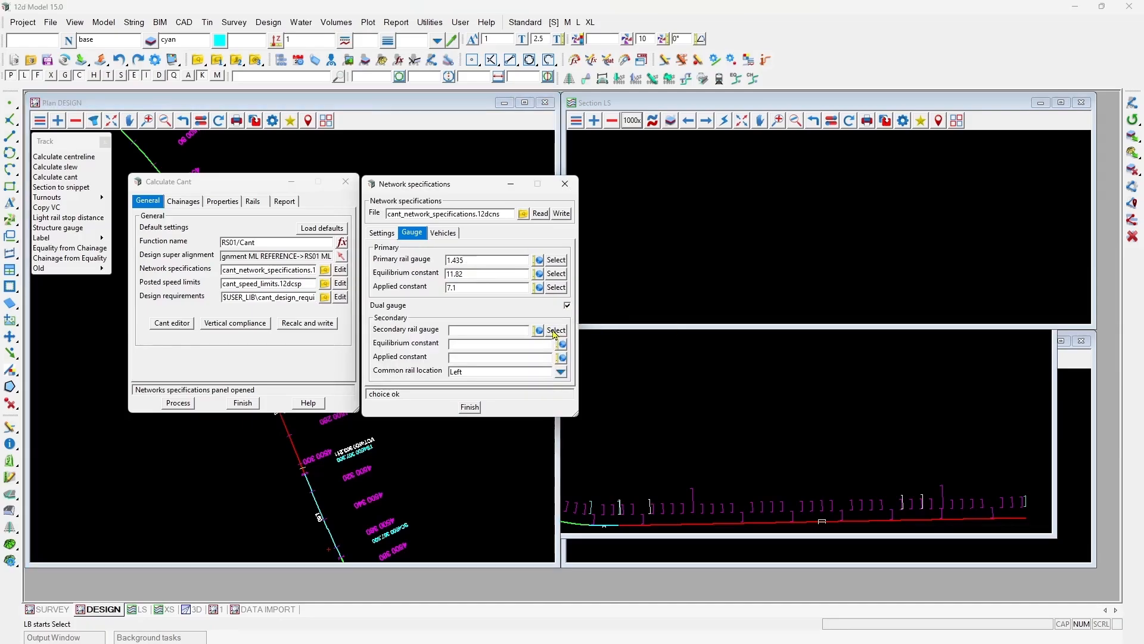
{"action": "left_click", "coordinate": [556, 330]}
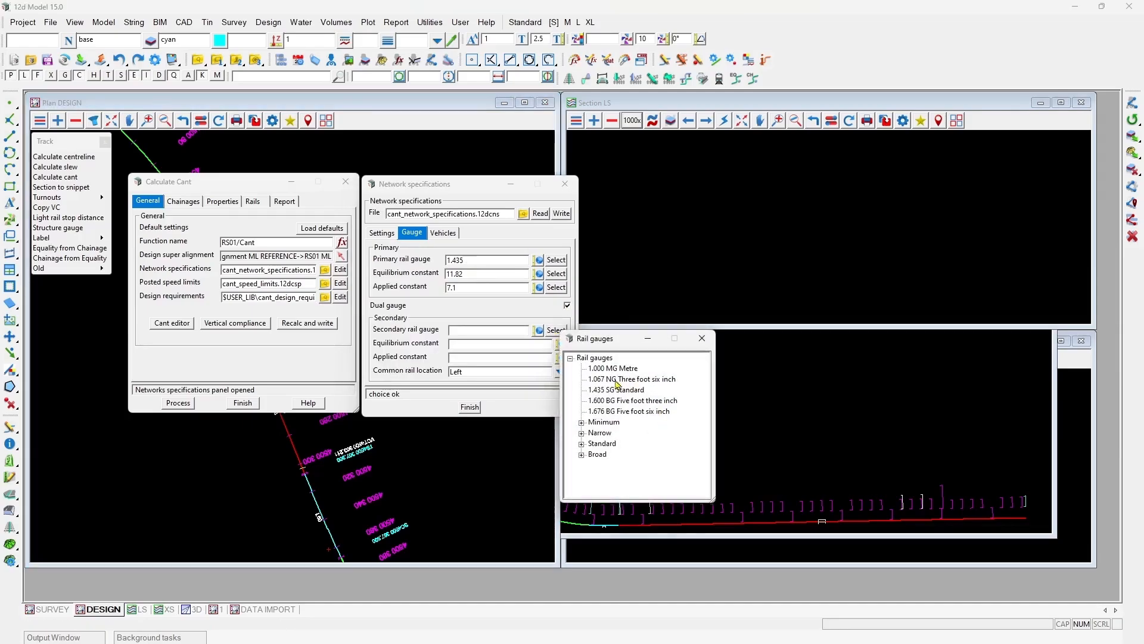
{"action": "double_click", "coordinate": [616, 380]}
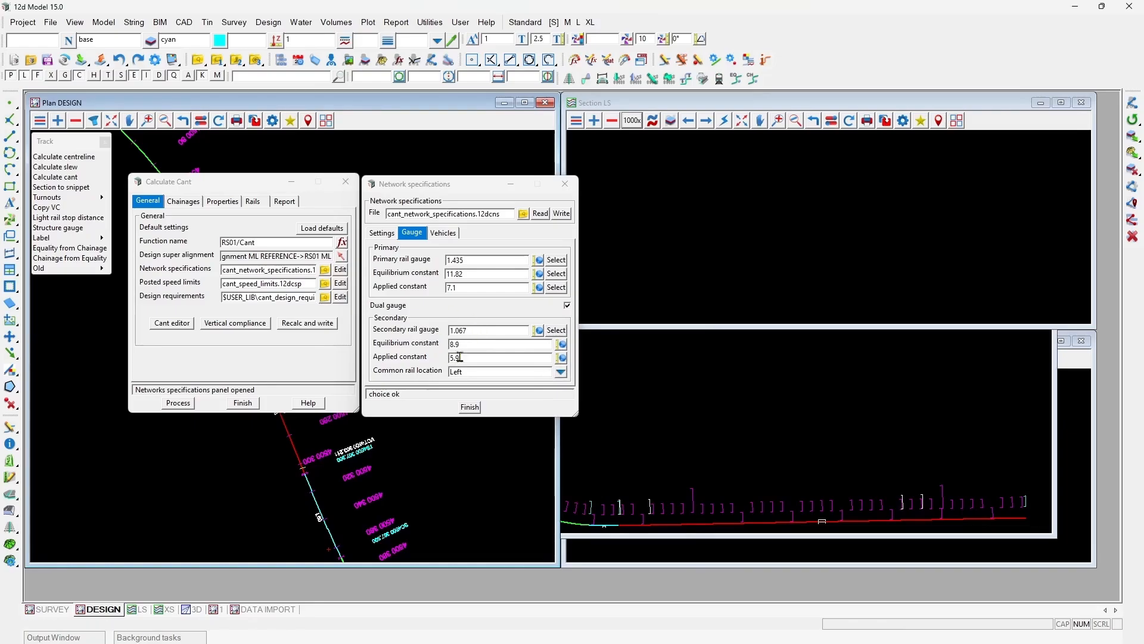
{"action": "left_click", "coordinate": [561, 371]}
{"action": "left_click", "coordinate": [621, 382]}
Step: Define a vehicle named PassengerSG on the primary gauge with a default speed of 100
{"action": "left_click", "coordinate": [444, 234]}
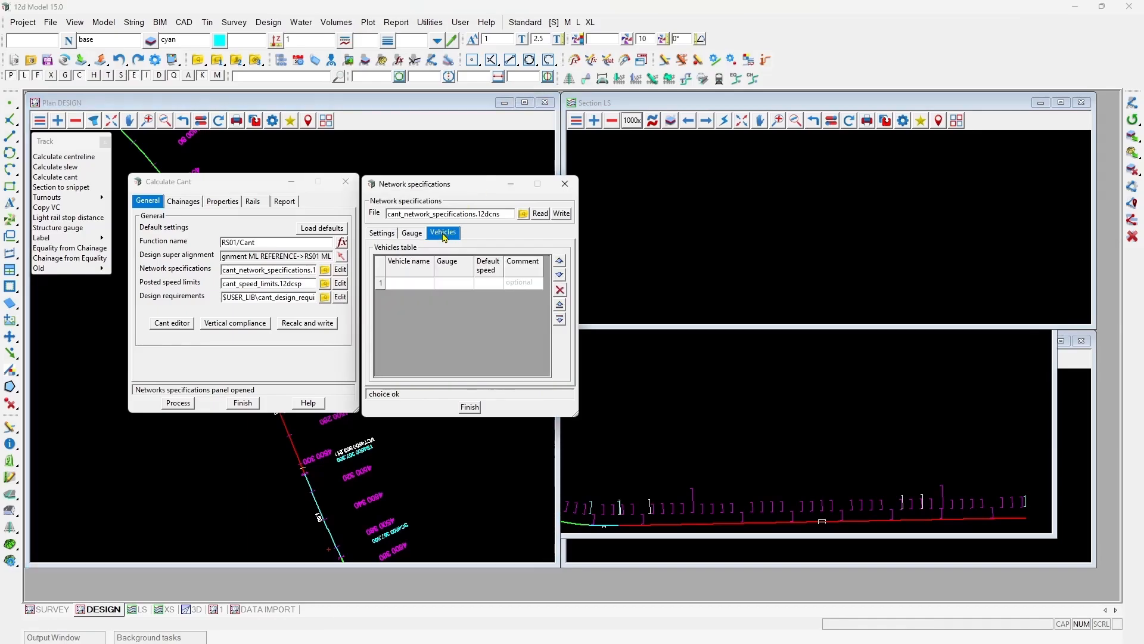
{"action": "type", "text": "PassengerSG"}
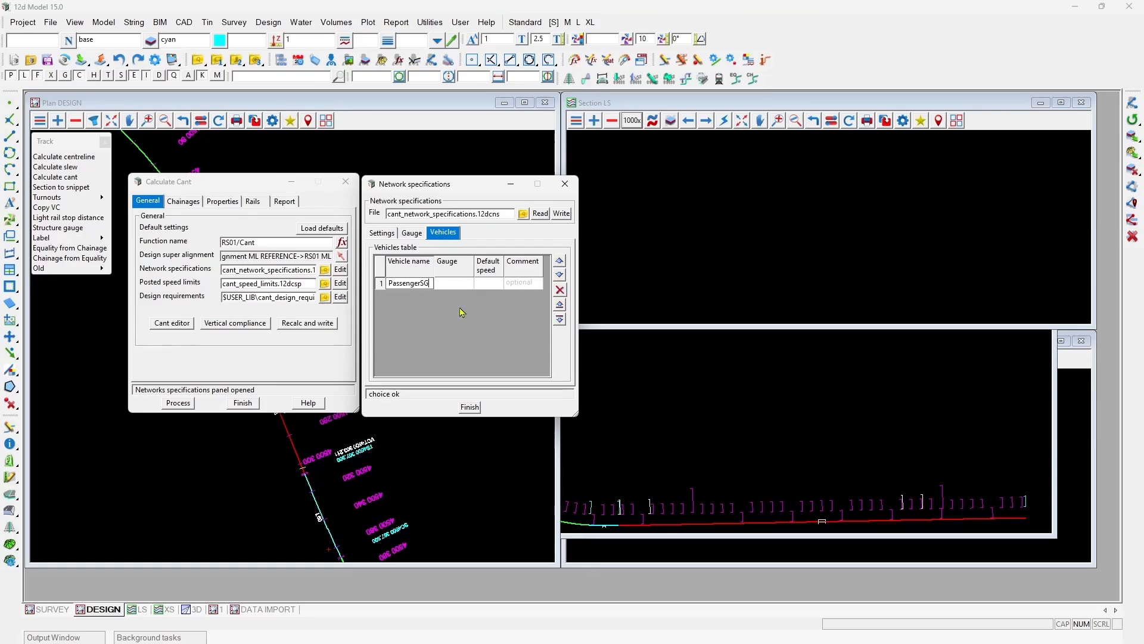
{"action": "key", "text": "Return"}
{"action": "left_click", "coordinate": [454, 285]}
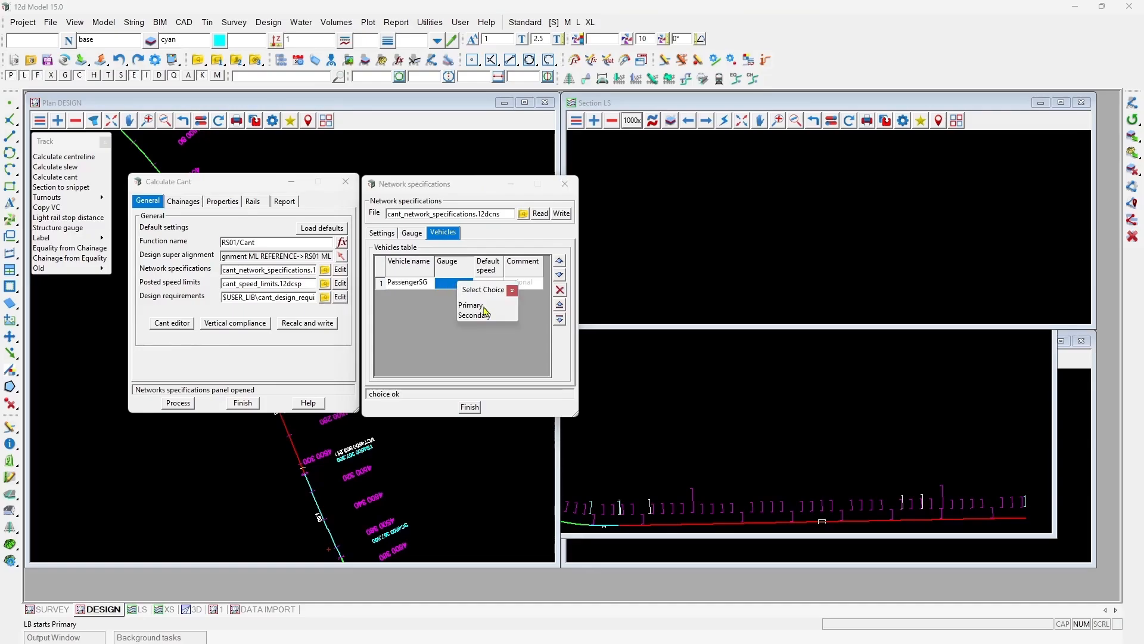
{"action": "left_click", "coordinate": [475, 306]}
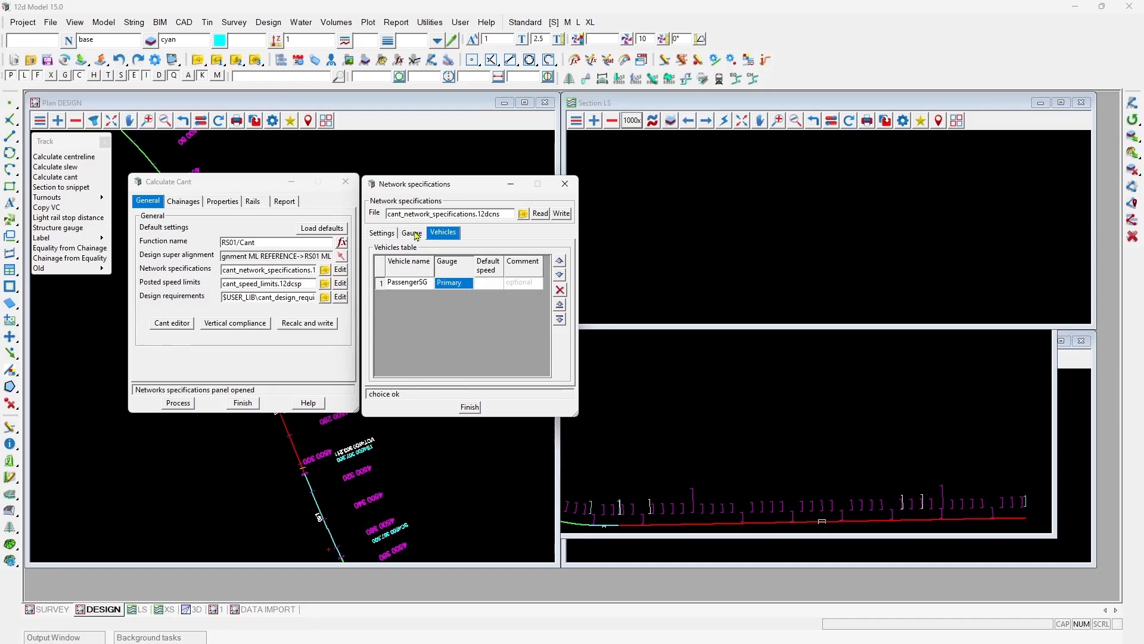
{"action": "left_click", "coordinate": [412, 233]}
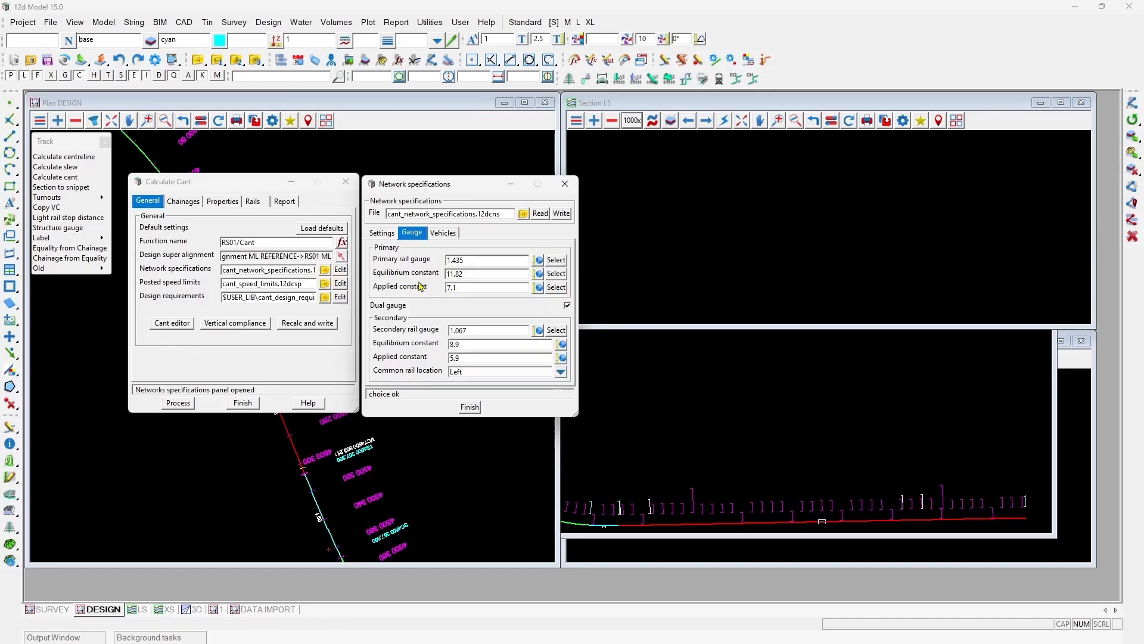
{"action": "left_click", "coordinate": [443, 232]}
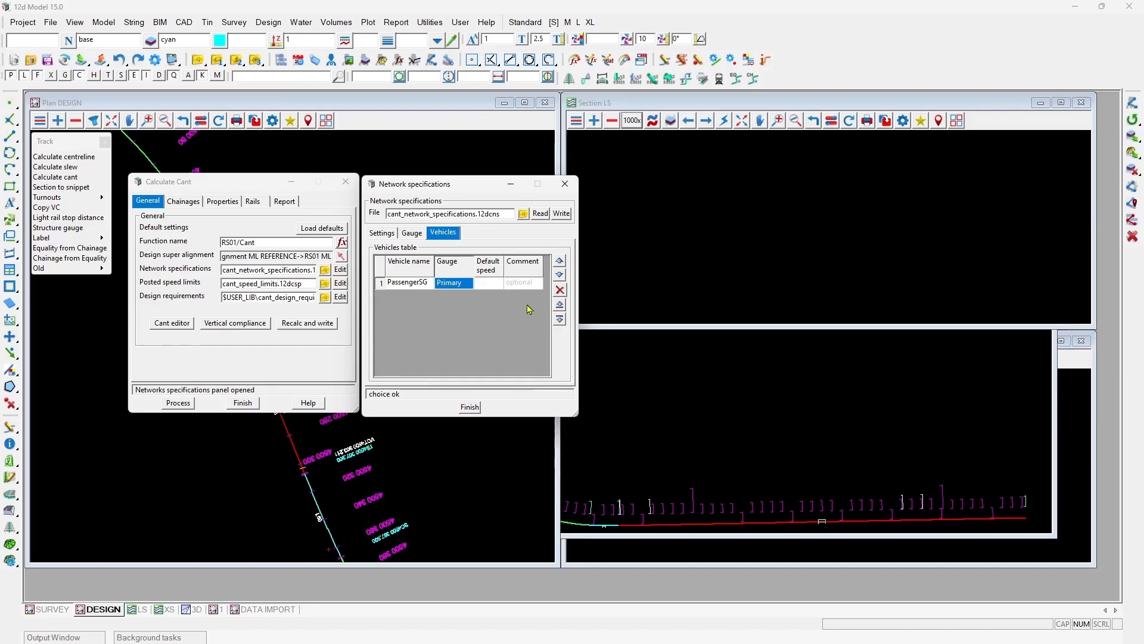
{"action": "left_click", "coordinate": [490, 283]}
{"action": "type", "text": "100"}
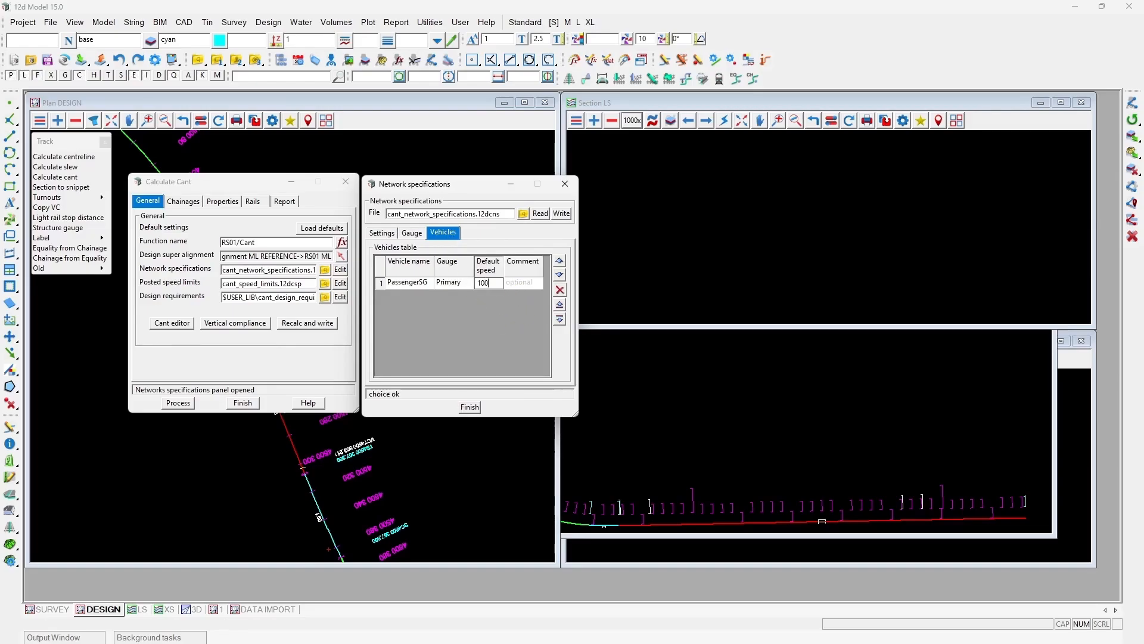
Step: Add a FreightNG vehicle on the secondary gauge with a default speed of 80, and write the network specifications file
{"action": "left_click", "coordinate": [560, 320]}
{"action": "left_click", "coordinate": [408, 298]}
{"action": "type", "text": "FreightNG"}
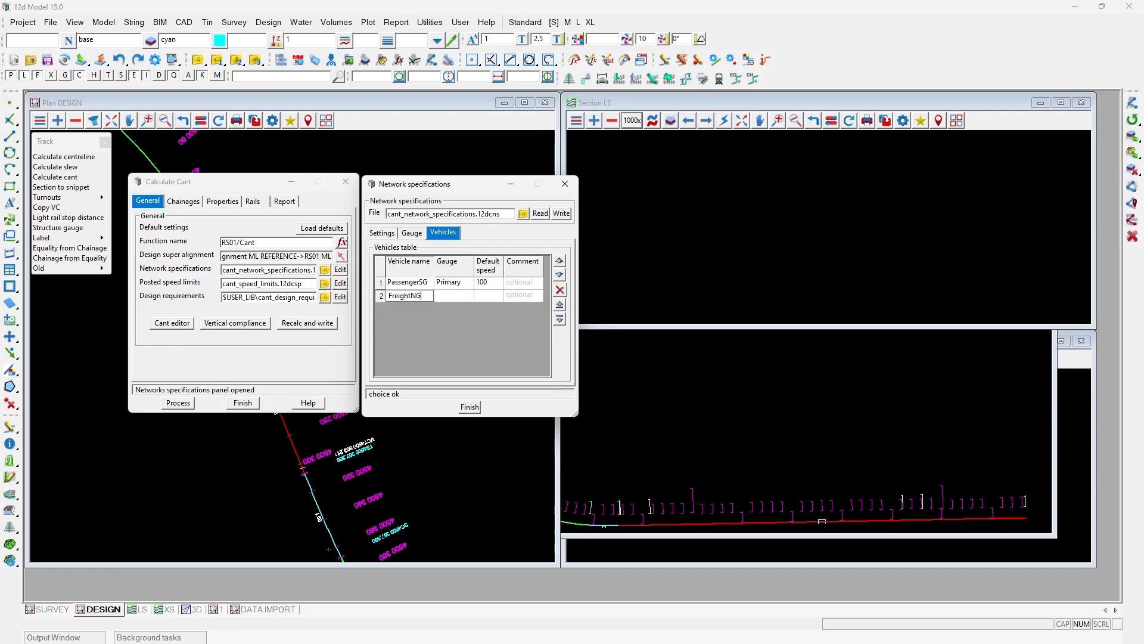
{"action": "left_click", "coordinate": [465, 296]}
{"action": "left_click", "coordinate": [481, 327]}
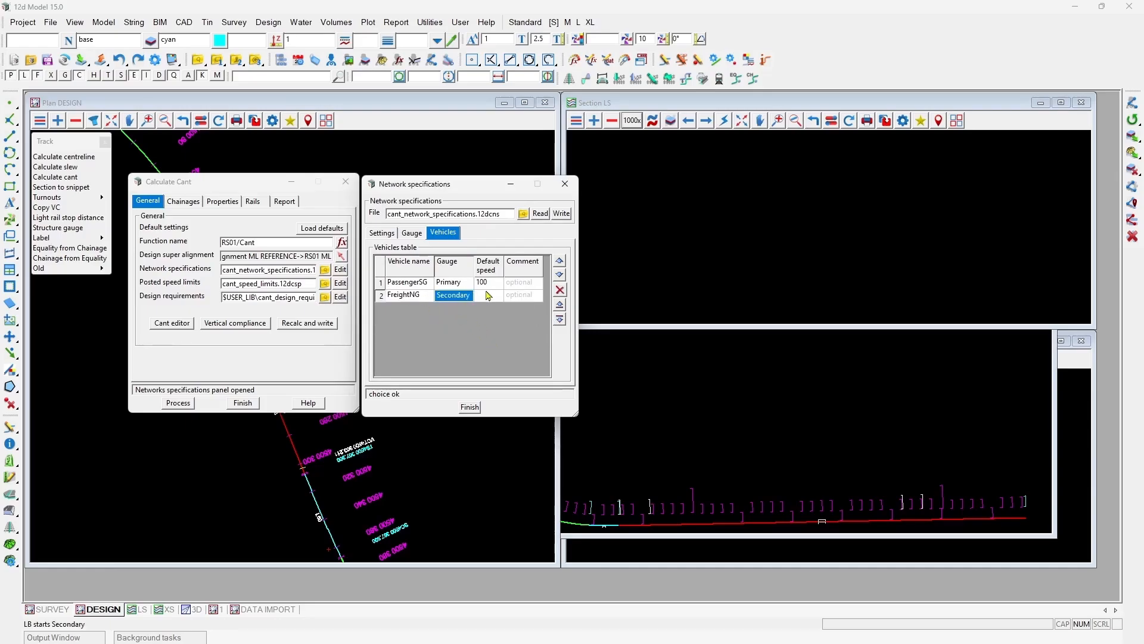
{"action": "left_click", "coordinate": [422, 233]}
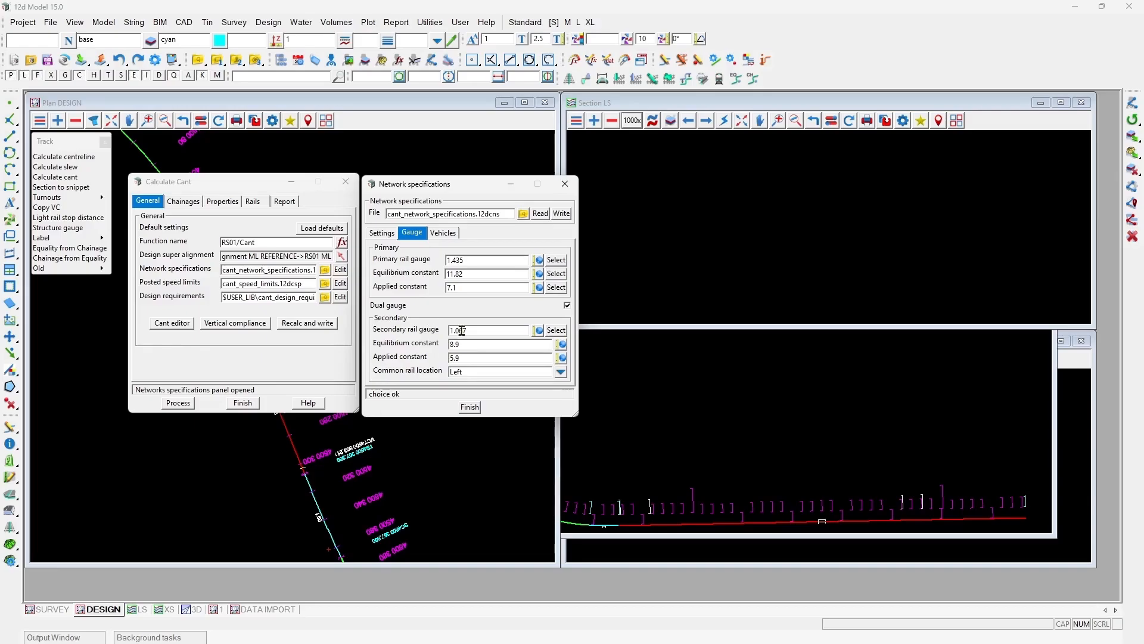
{"action": "left_click", "coordinate": [443, 233]}
{"action": "left_click", "coordinate": [489, 295]}
{"action": "type", "text": "80"}
{"action": "left_click", "coordinate": [561, 213]}
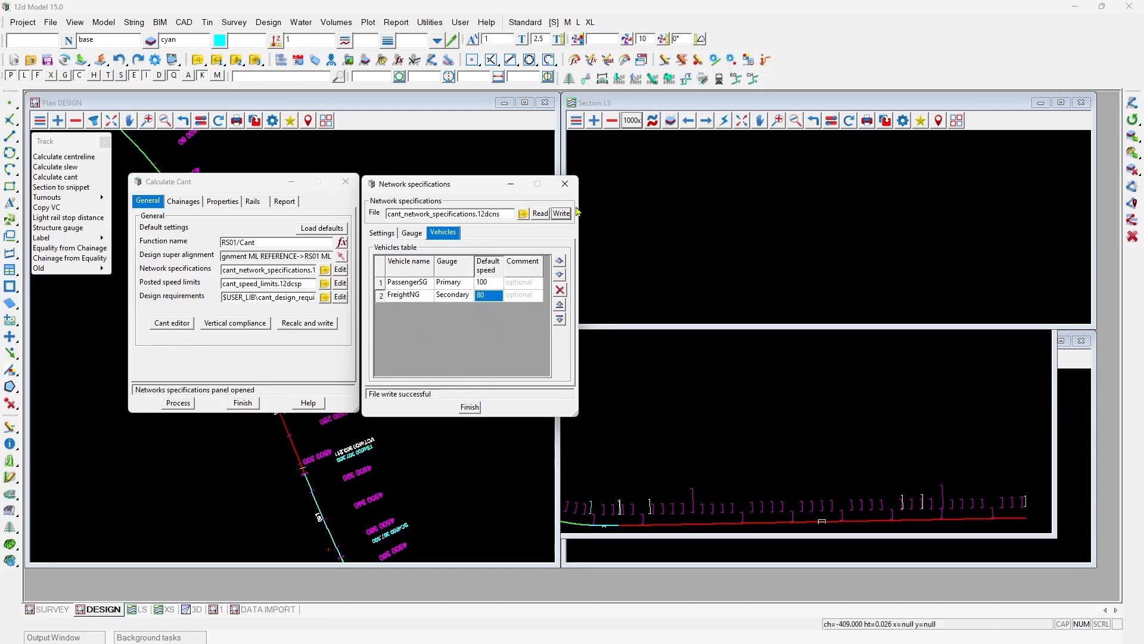
{"action": "left_click", "coordinate": [470, 407]}
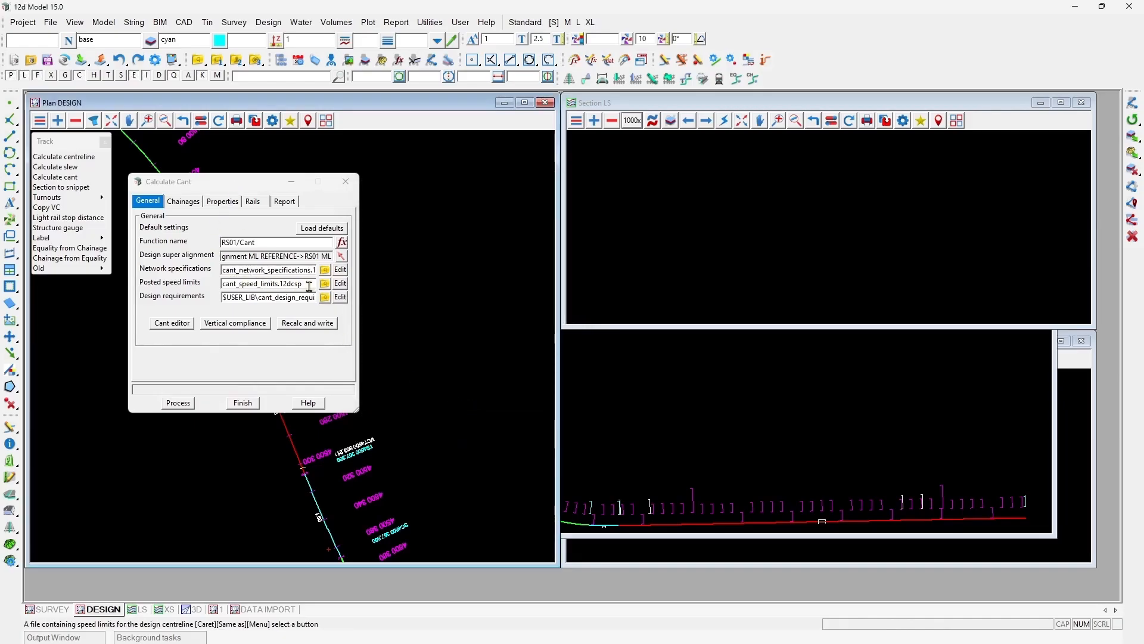
Step: Edit the posted speed limits, giving PassengerSG a limit of 80 km/h from chainage 4100 to 4750
{"action": "left_click", "coordinate": [340, 283]}
{"action": "left_click_drag", "start_coordinate": [493, 295], "coordinate": [510, 192]}
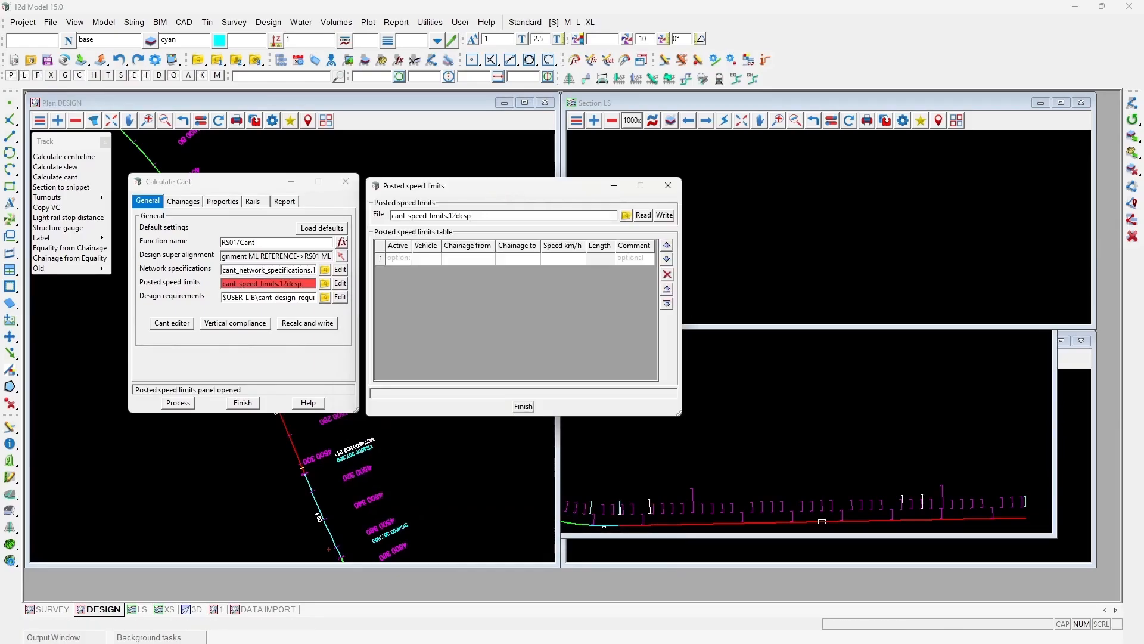
{"action": "left_click", "coordinate": [423, 261]}
{"action": "left_click", "coordinate": [426, 261]}
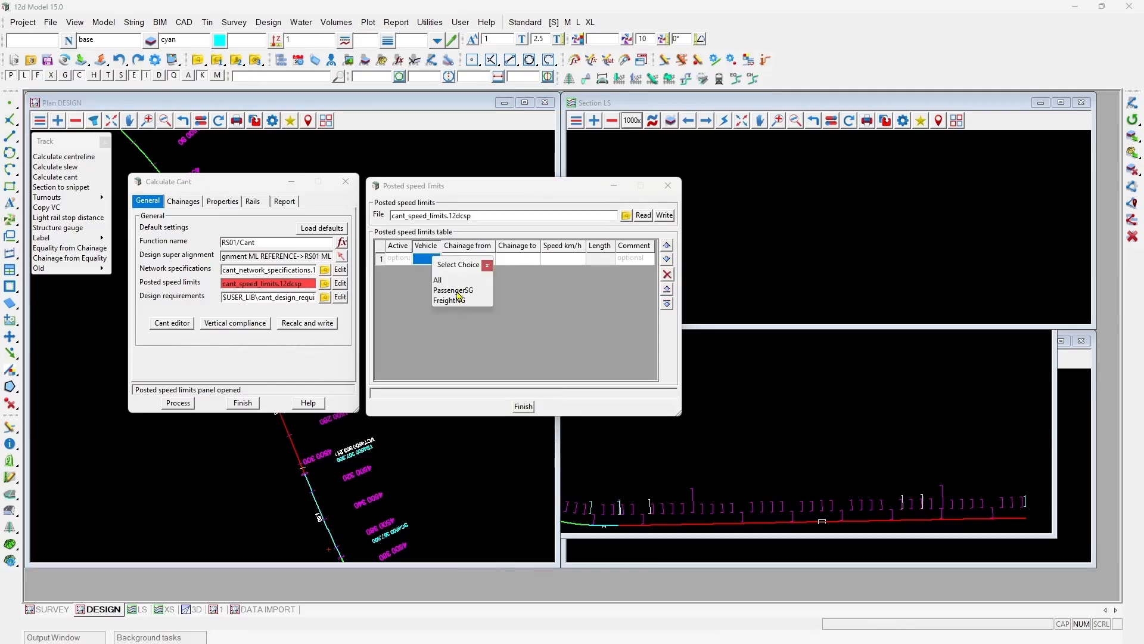
{"action": "left_click", "coordinate": [458, 291]}
{"action": "left_click", "coordinate": [488, 262]}
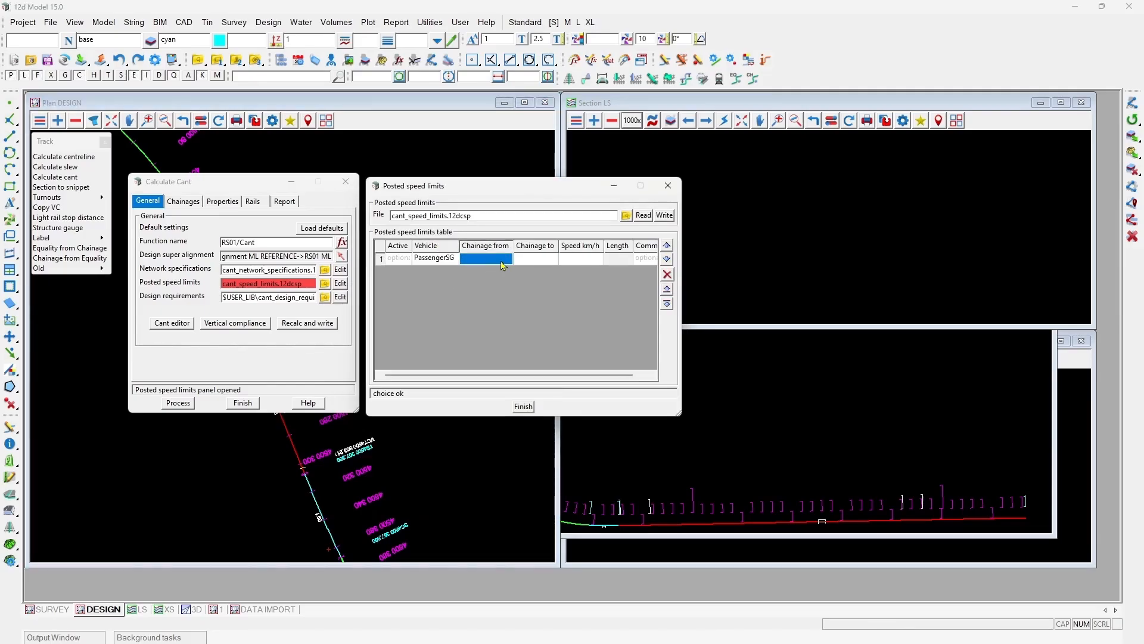
{"action": "type", "text": "4100"}
{"action": "key", "text": "Tab"}
{"action": "type", "text": "4750"}
{"action": "key", "text": "Tab"}
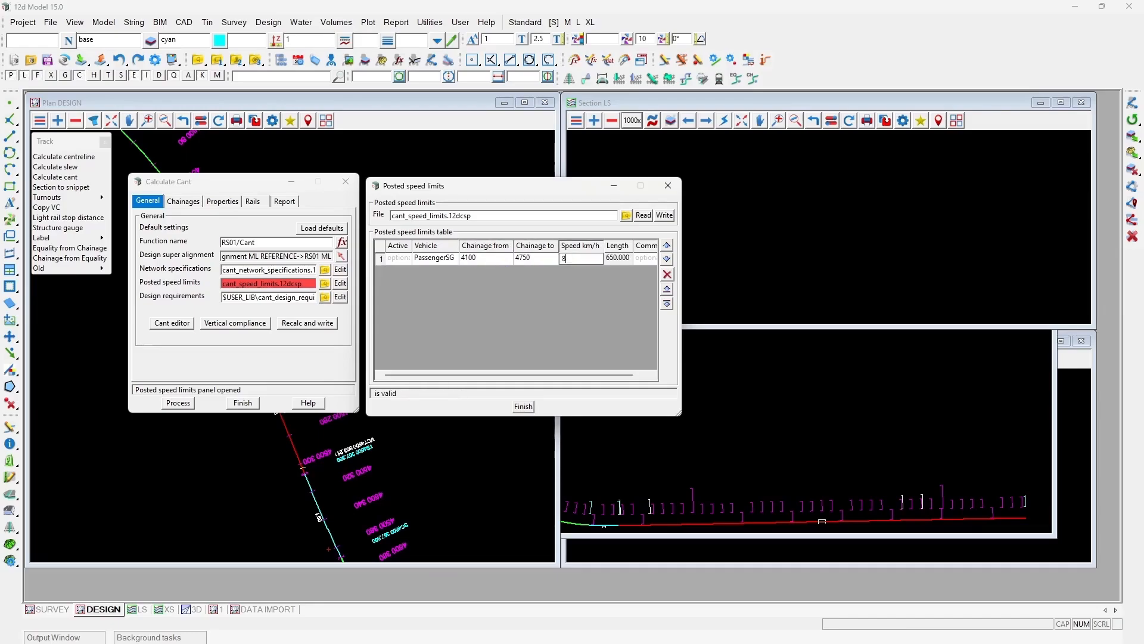
{"action": "left_click", "coordinate": [562, 299]}
Step: Add two more speed limit rows and give FreightNG 70 km/h from chainage 4100 to 4750 in the second
{"action": "left_click", "coordinate": [665, 307]}
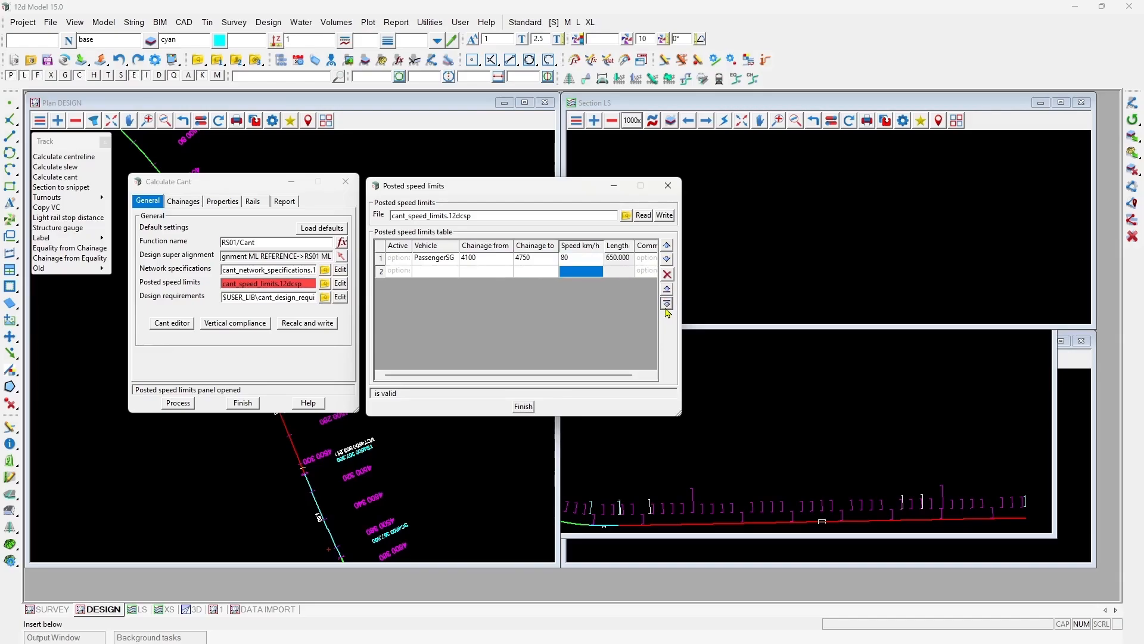
{"action": "left_click", "coordinate": [665, 306]}
{"action": "left_click", "coordinate": [443, 272]}
{"action": "left_click", "coordinate": [443, 272]}
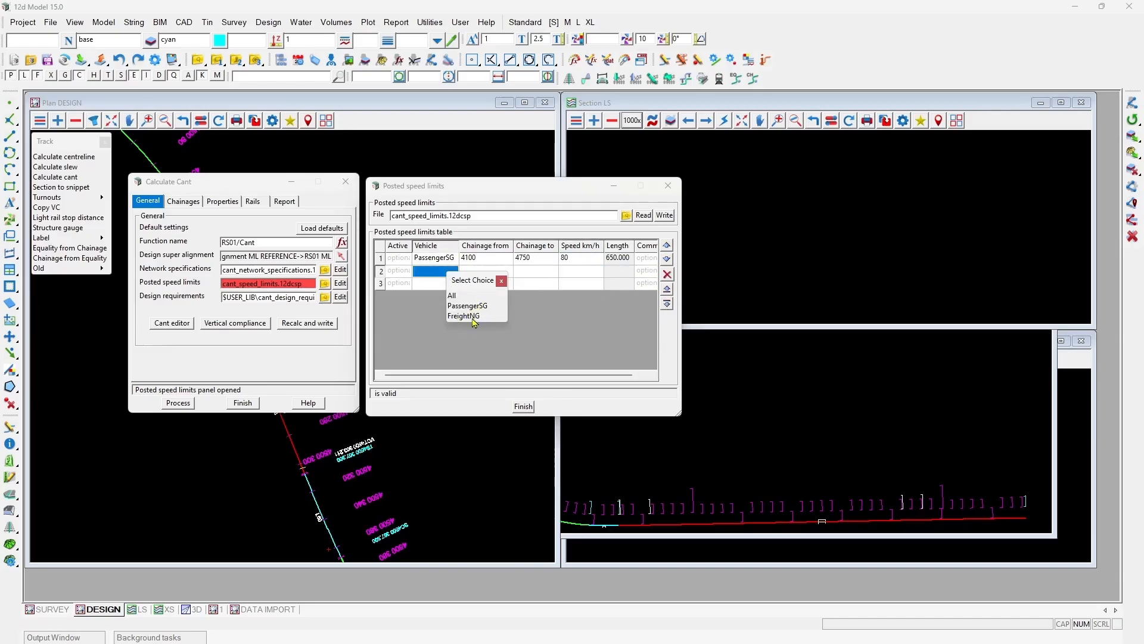
{"action": "left_click", "coordinate": [466, 316]}
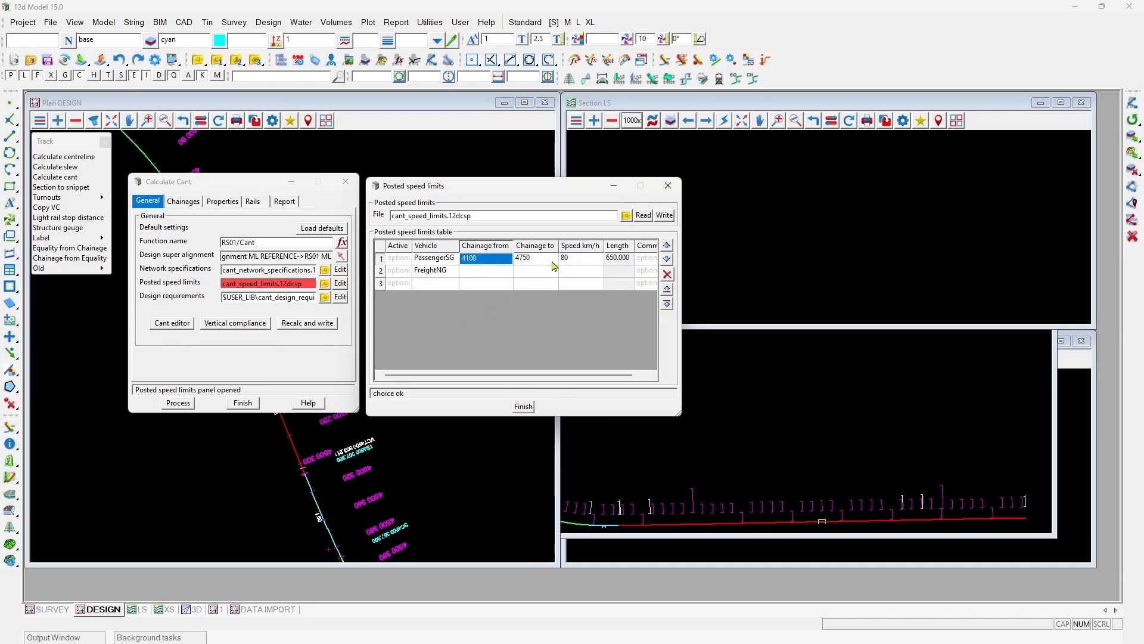
{"action": "left_click", "coordinate": [489, 273]}
{"action": "left_click", "coordinate": [571, 272]}
{"action": "type", "text": "70"}
Step: Fill the third speed limit row with 70 km/h for all vehicles from chainage 4800 to 5400
{"action": "left_click", "coordinate": [536, 283]}
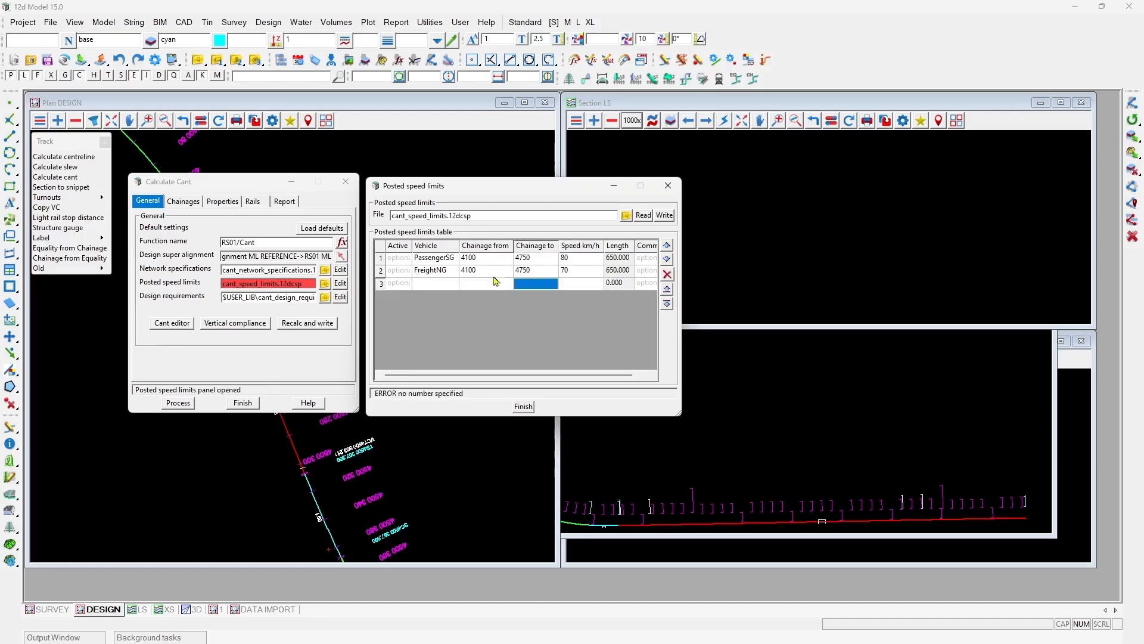
{"action": "left_click", "coordinate": [434, 285]}
{"action": "left_click", "coordinate": [437, 285]}
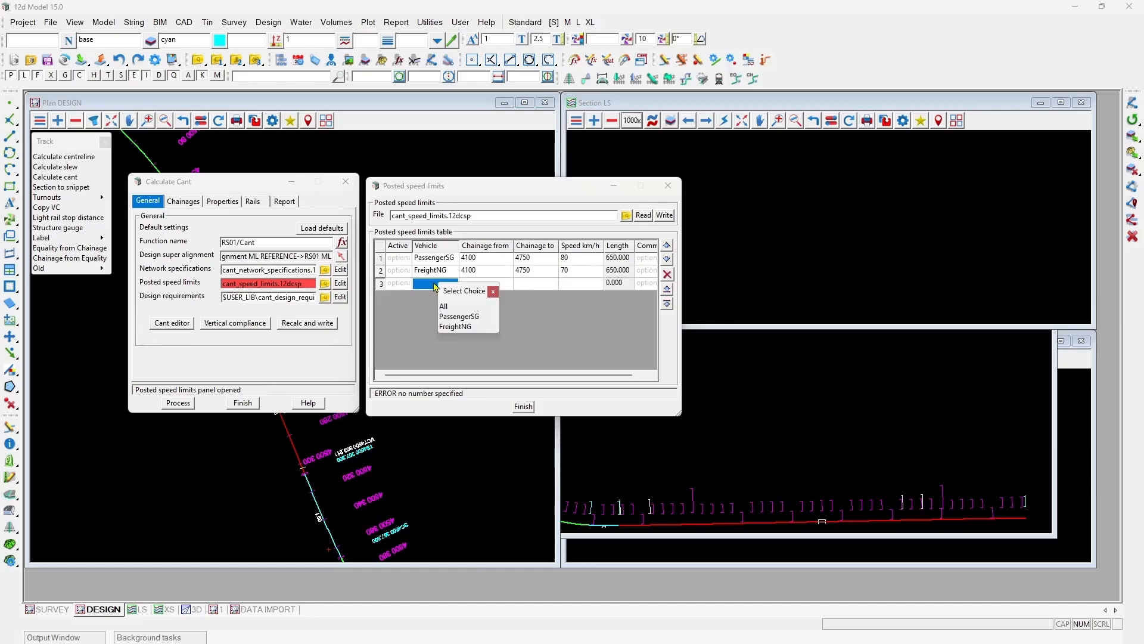
{"action": "left_click", "coordinate": [445, 307]}
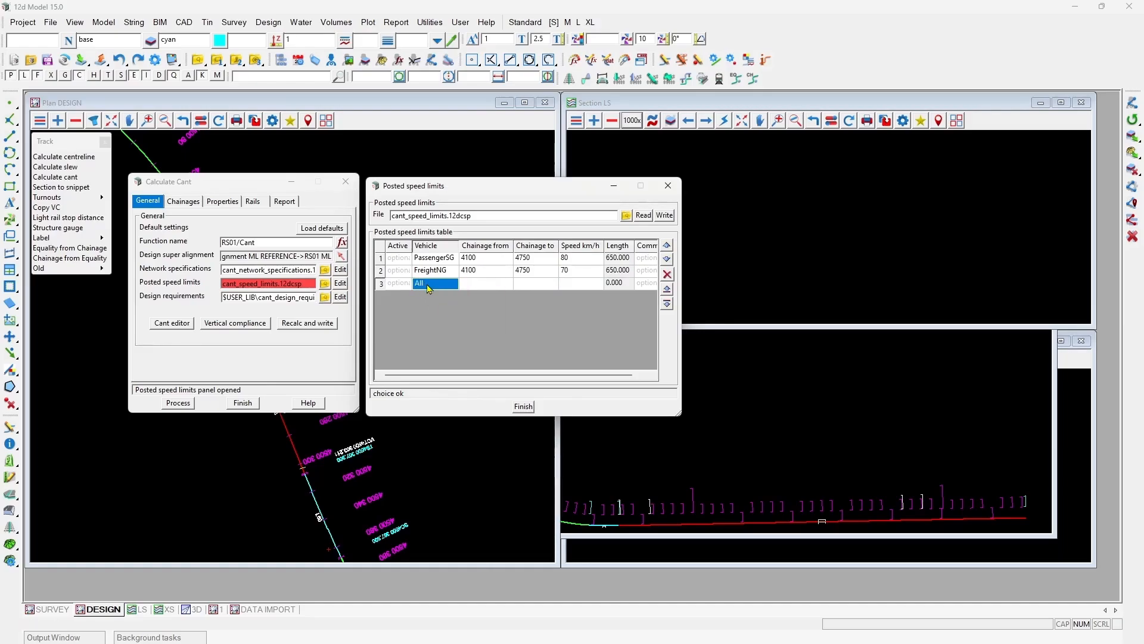
{"action": "left_click", "coordinate": [481, 286]}
{"action": "type", "text": "4800"}
{"action": "left_click", "coordinate": [532, 285]}
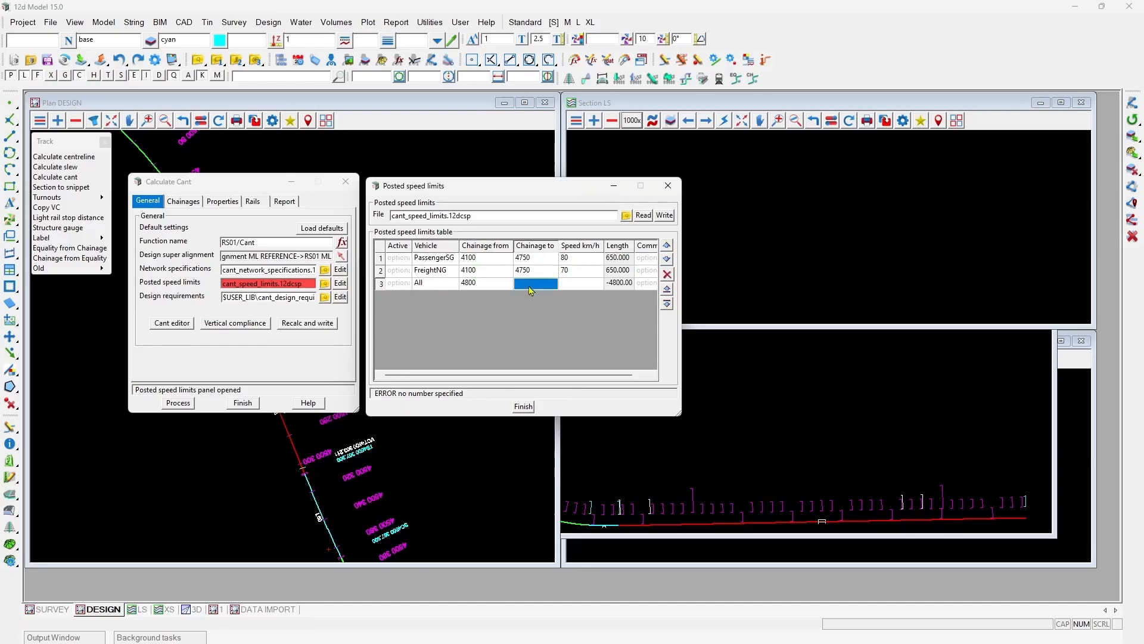
{"action": "type", "text": "5400"}
{"action": "left_click", "coordinate": [593, 283]}
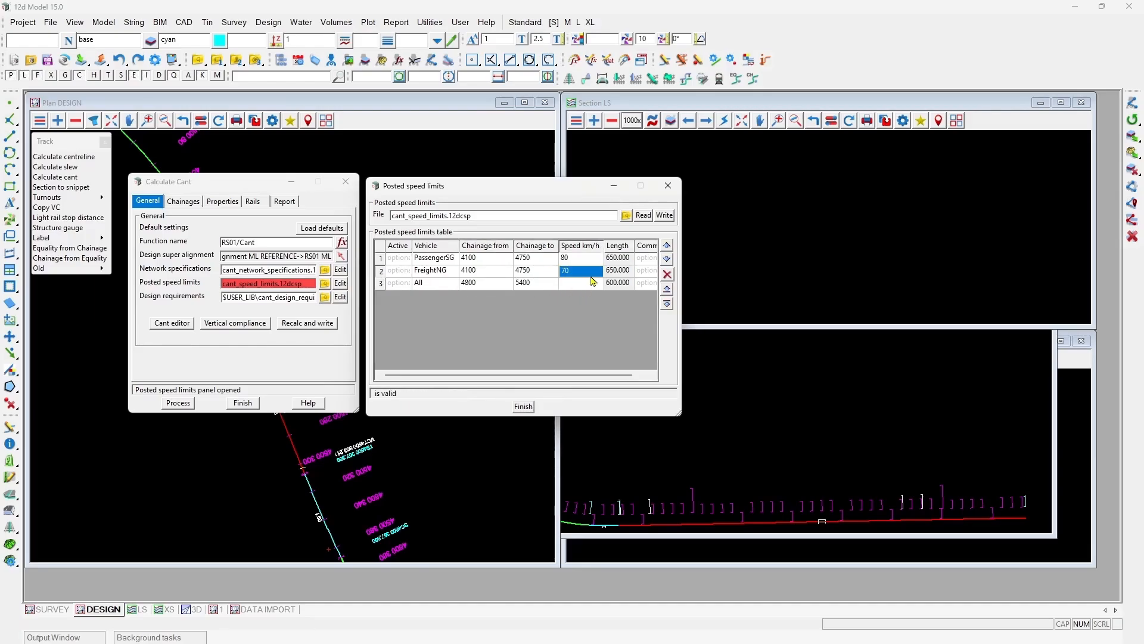
{"action": "type", "text": "70"}
{"action": "key", "text": "Return"}
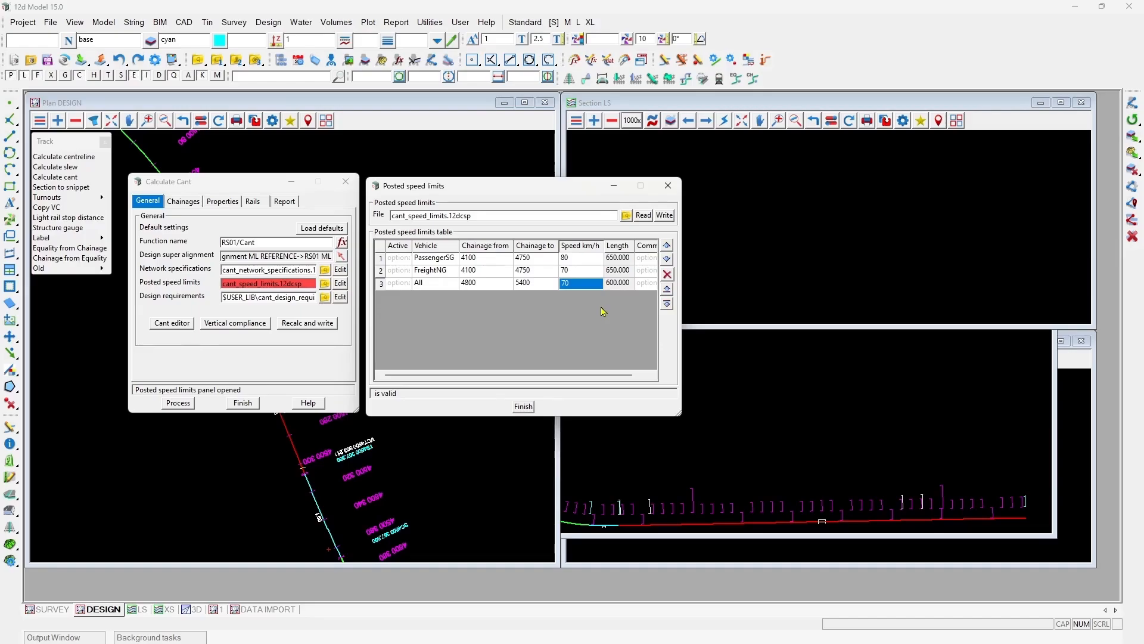
Step: Write the posted speed limits to cant_speed_limits.12dcsp and close the speed limits editor
{"action": "left_click_drag", "start_coordinate": [681, 284], "coordinate": [720, 260]}
{"action": "left_click", "coordinate": [703, 215]}
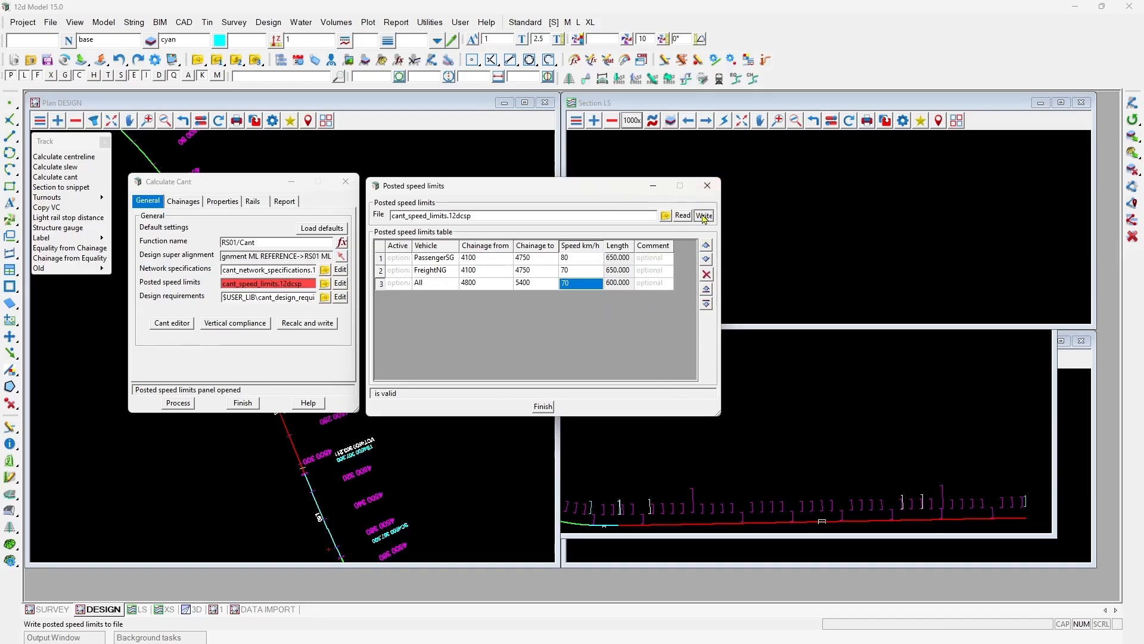
{"action": "left_click", "coordinate": [542, 407]}
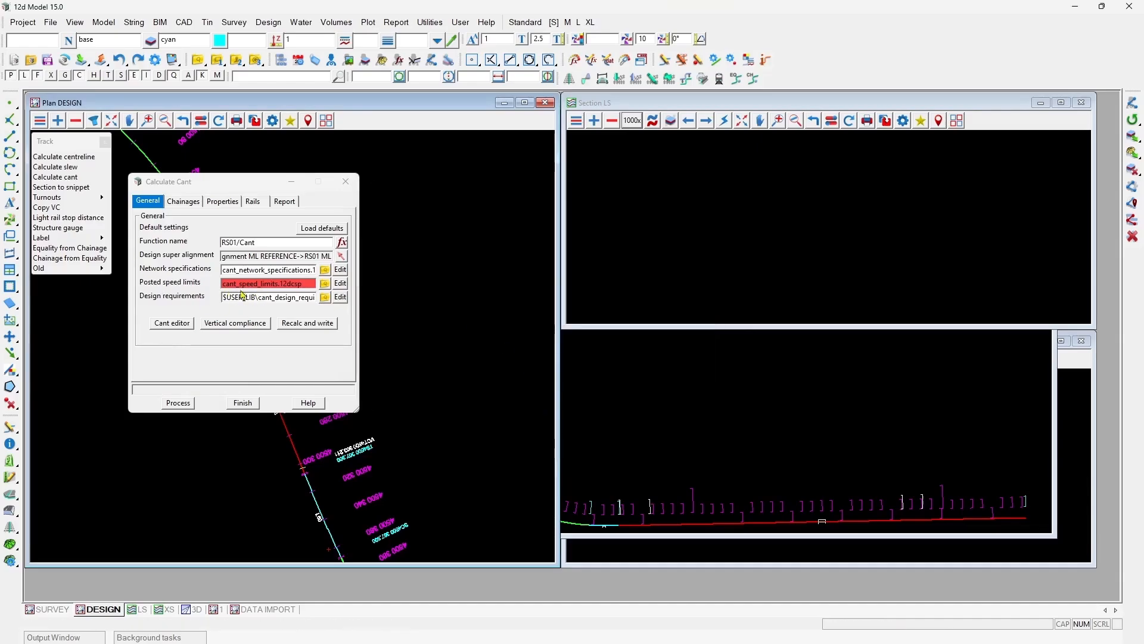
Step: Open the design requirements for editing and examine the cant, horizontal and vertical requirement types available for the applied cant row
{"action": "left_click", "coordinate": [341, 297]}
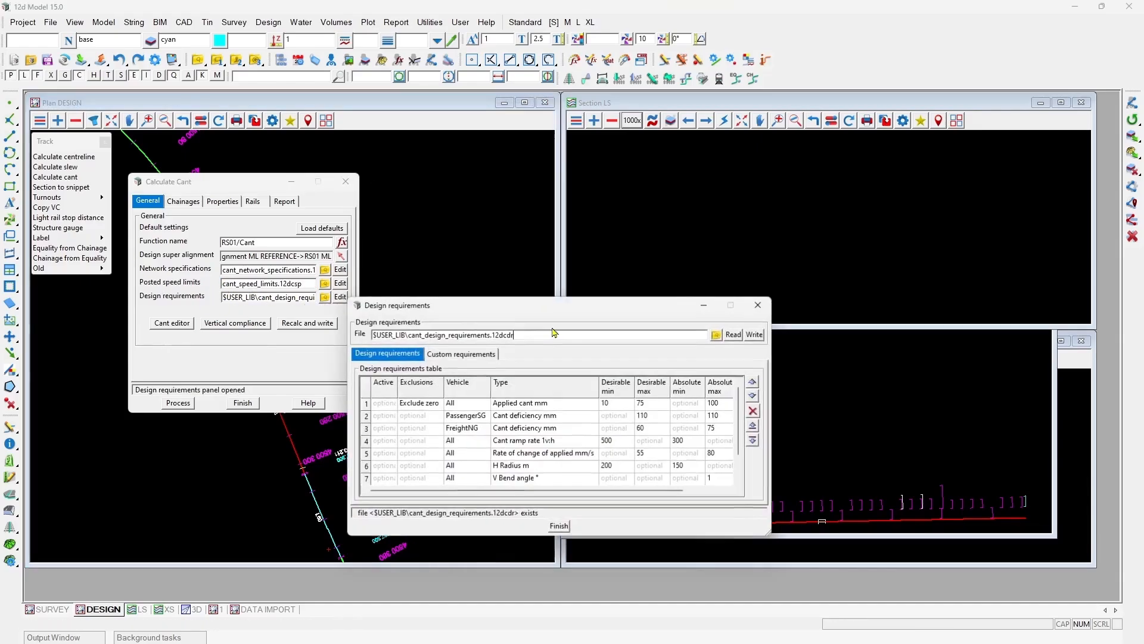
{"action": "left_click_drag", "start_coordinate": [530, 311], "coordinate": [545, 188]}
{"action": "left_click_drag", "start_coordinate": [786, 412], "coordinate": [860, 462]}
{"action": "left_click", "coordinate": [526, 283]}
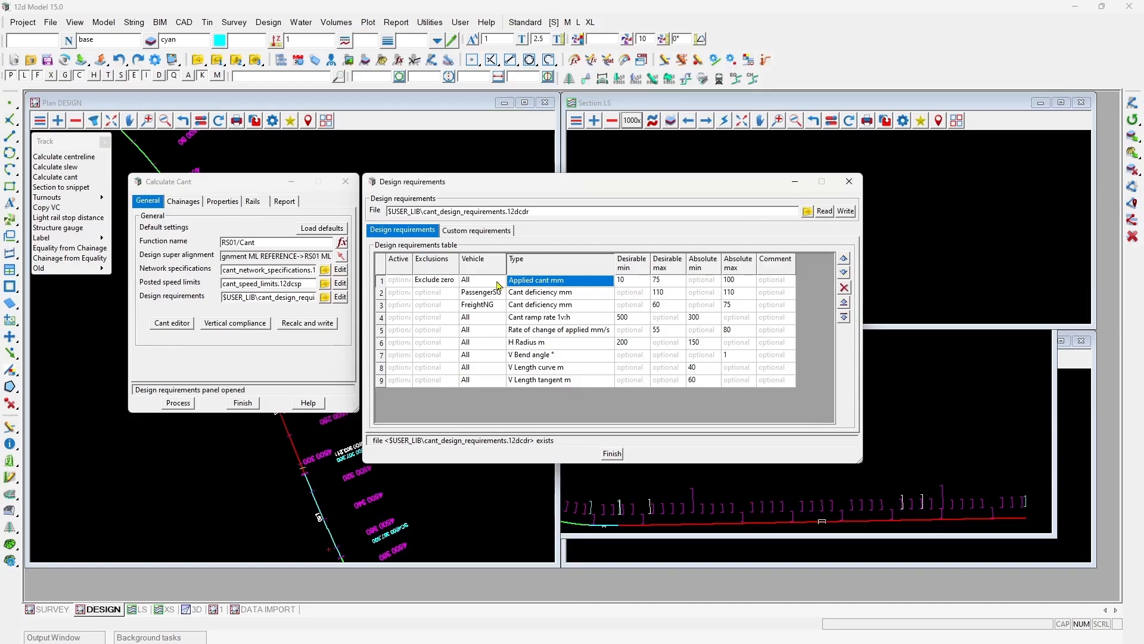
{"action": "left_click", "coordinate": [534, 283]}
{"action": "left_click", "coordinate": [562, 318]}
{"action": "left_click", "coordinate": [561, 425]}
{"action": "left_click", "coordinate": [561, 490]}
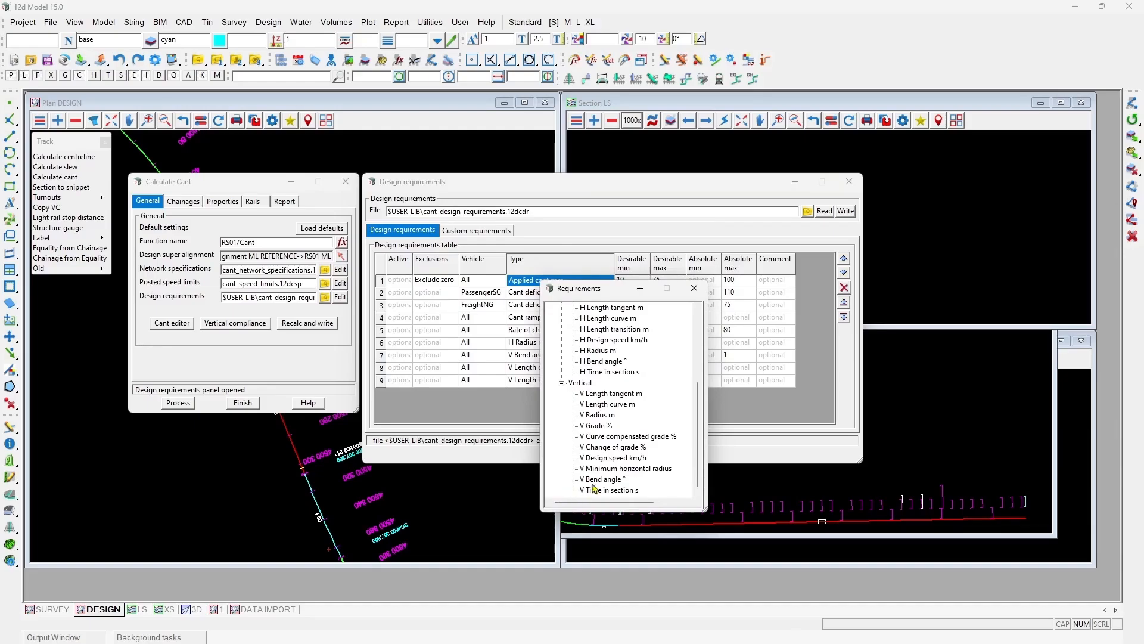
{"action": "scroll", "coordinate": [606, 445], "scroll_direction": "up", "scroll_amount": 2}
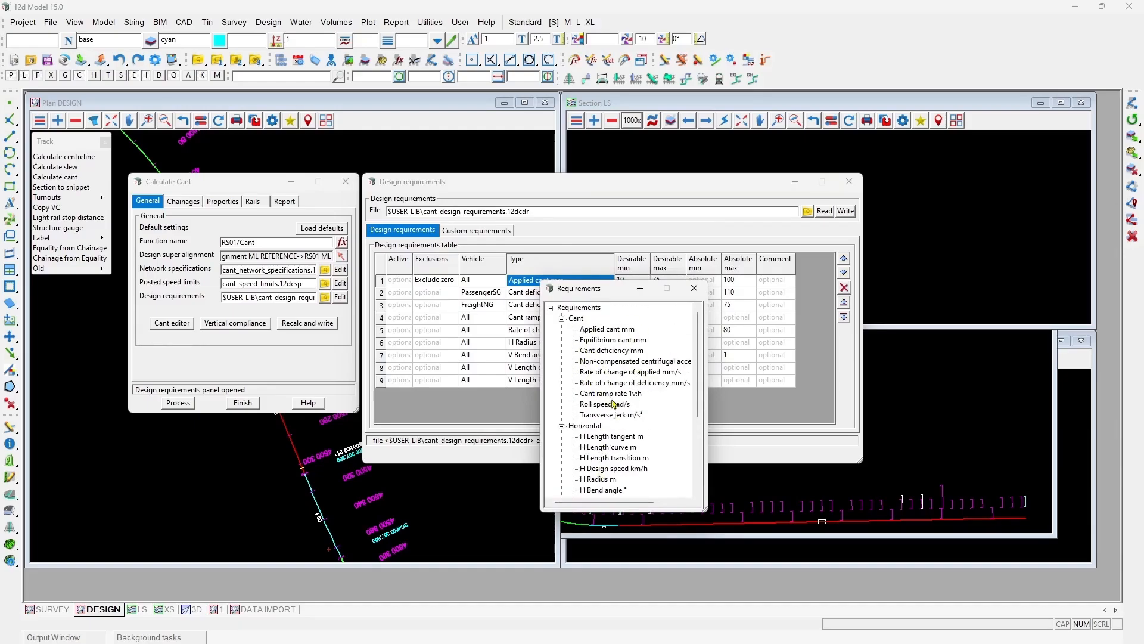
{"action": "left_click", "coordinate": [693, 288]}
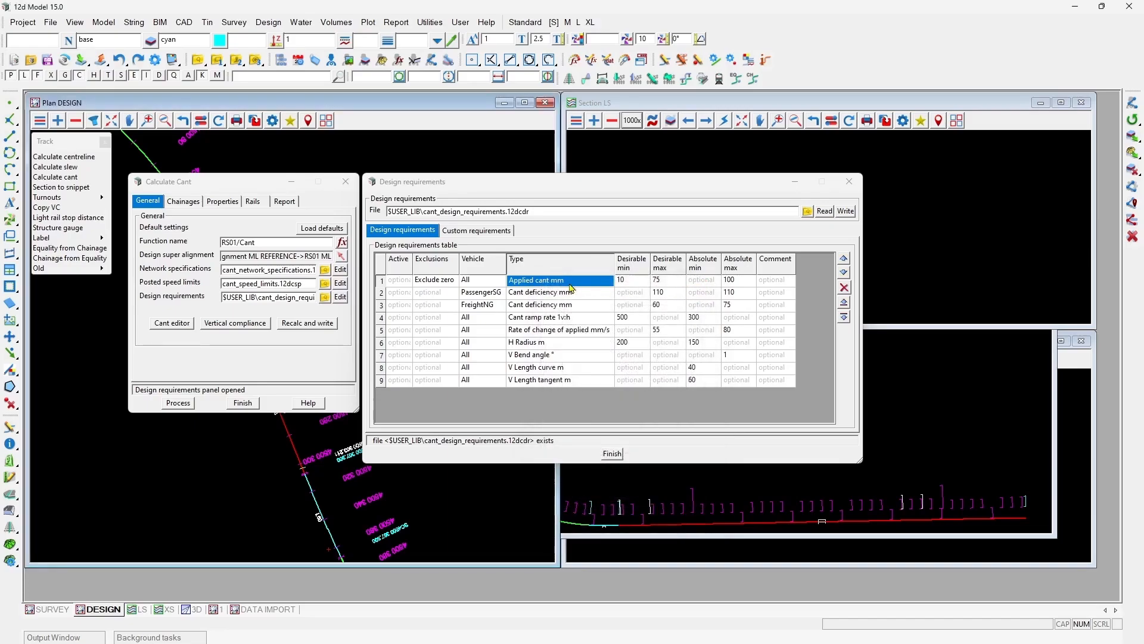
Step: Examine the applied cant row's vehicle choices and its desirable and absolute minimum and maximum limits
{"action": "left_click", "coordinate": [479, 282]}
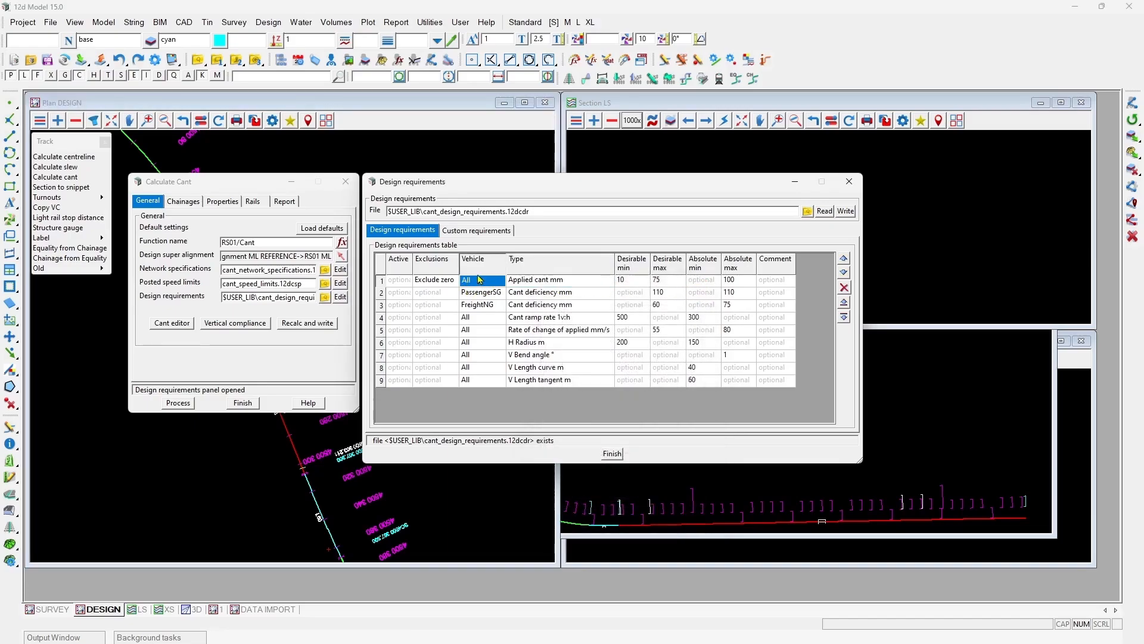
{"action": "left_click", "coordinate": [480, 281]}
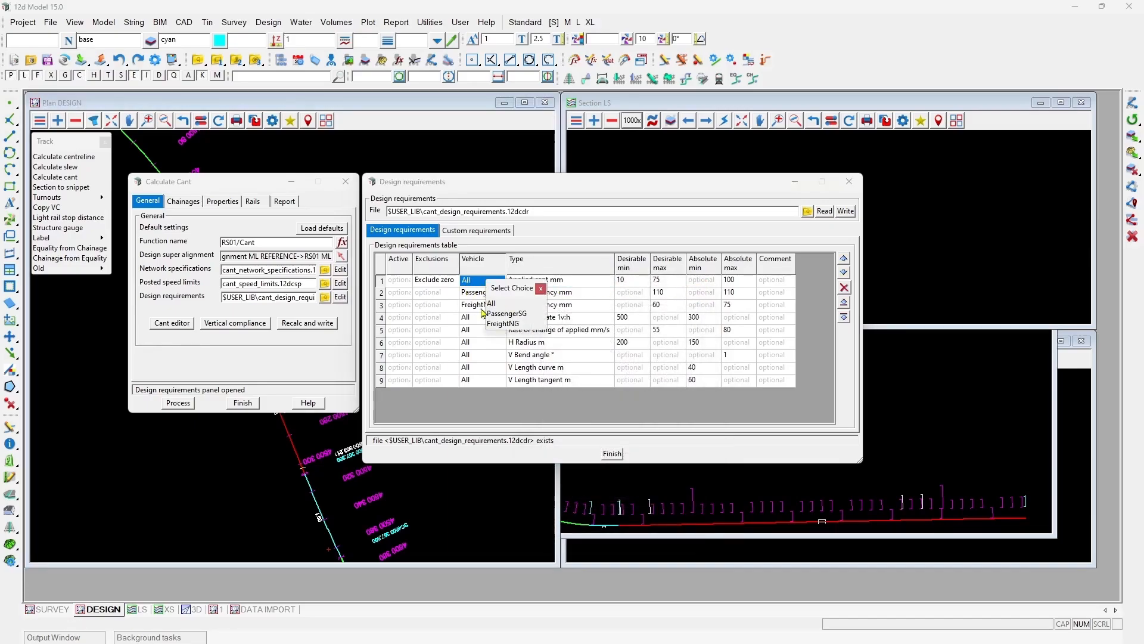
{"action": "left_click", "coordinate": [541, 289]}
{"action": "left_click", "coordinate": [635, 281]}
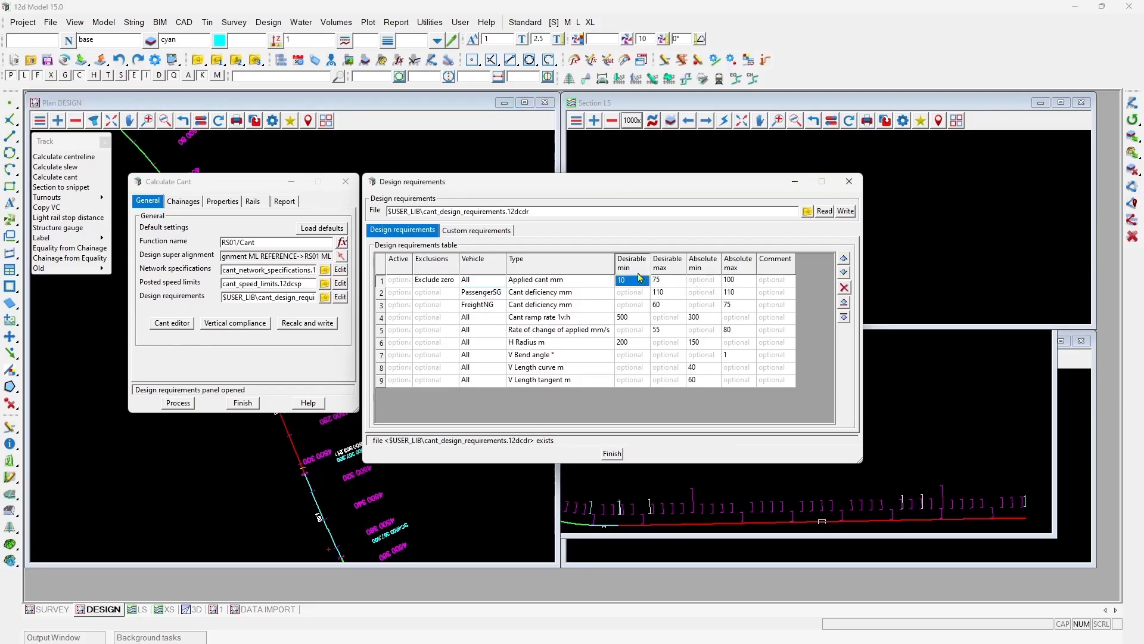
{"action": "left_click", "coordinate": [667, 285]}
{"action": "left_click", "coordinate": [715, 282]}
{"action": "left_click", "coordinate": [744, 282]}
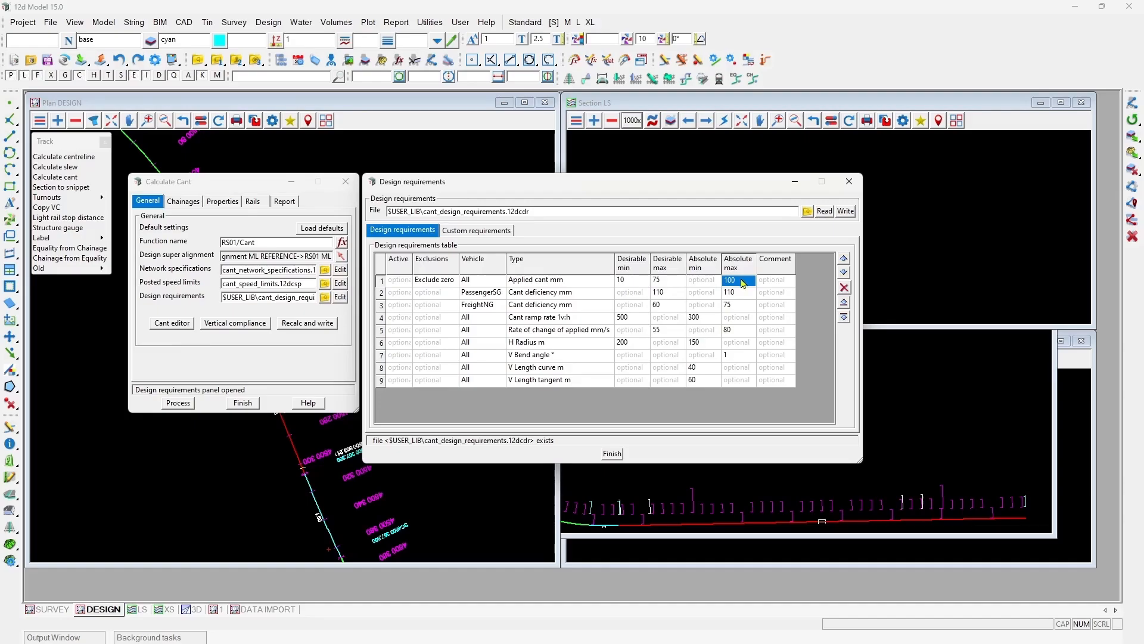
Step: Review the custom requirements, checking the vehicle, priority and range choices of the first row
{"action": "left_click", "coordinate": [470, 232]}
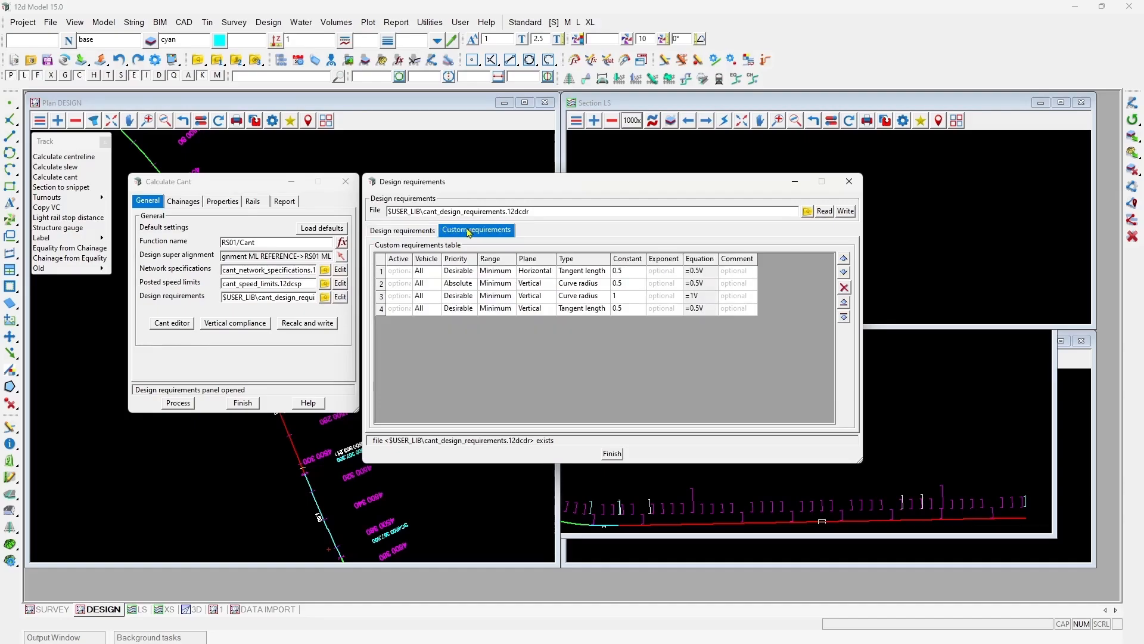
{"action": "double_click", "coordinate": [432, 274]}
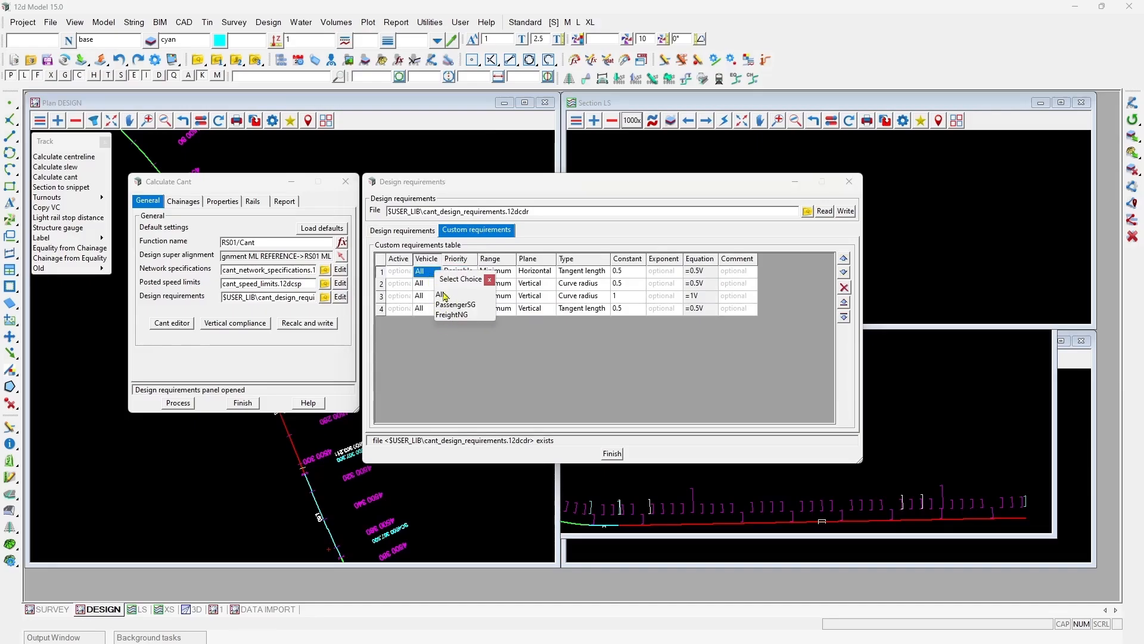
{"action": "left_click", "coordinate": [443, 295]}
{"action": "double_click", "coordinate": [465, 272]}
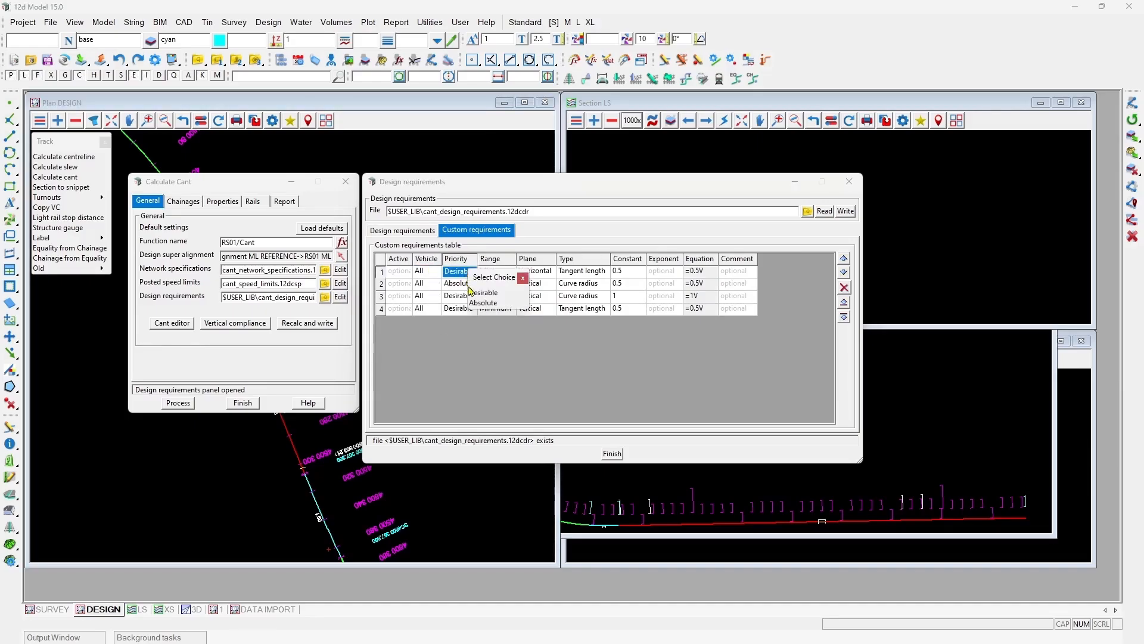
{"action": "left_click", "coordinate": [523, 278]}
{"action": "left_click", "coordinate": [499, 275]}
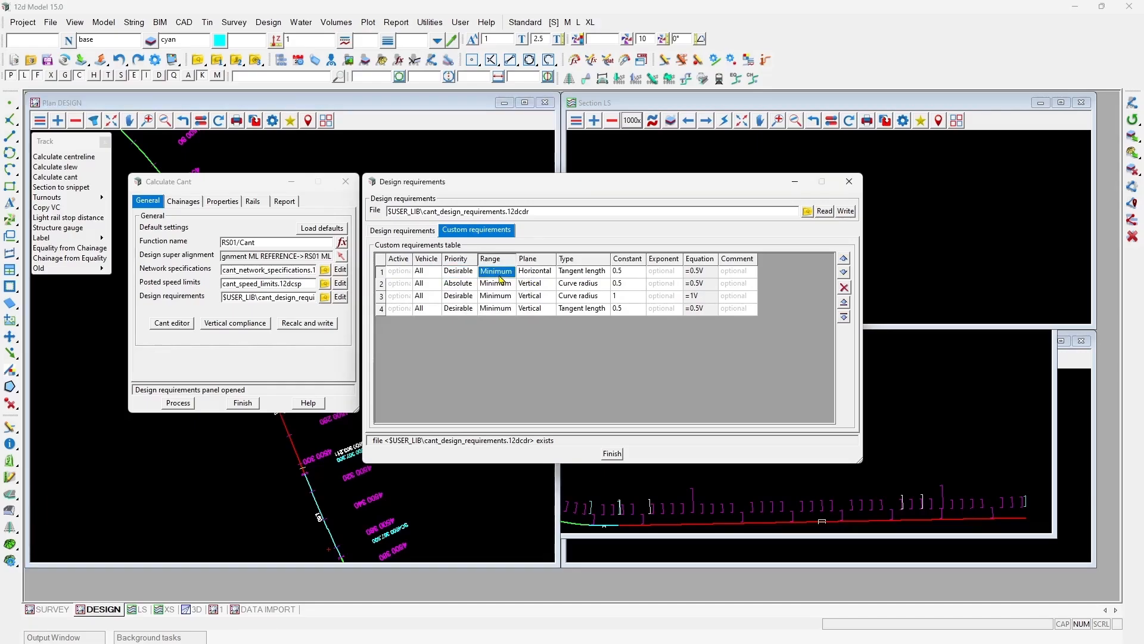
{"action": "double_click", "coordinate": [500, 277]}
{"action": "left_click", "coordinate": [563, 291]}
Step: Check the plane, type, exponent and equation settings of the custom requirements, and close the design requirements
{"action": "left_click", "coordinate": [538, 275]}
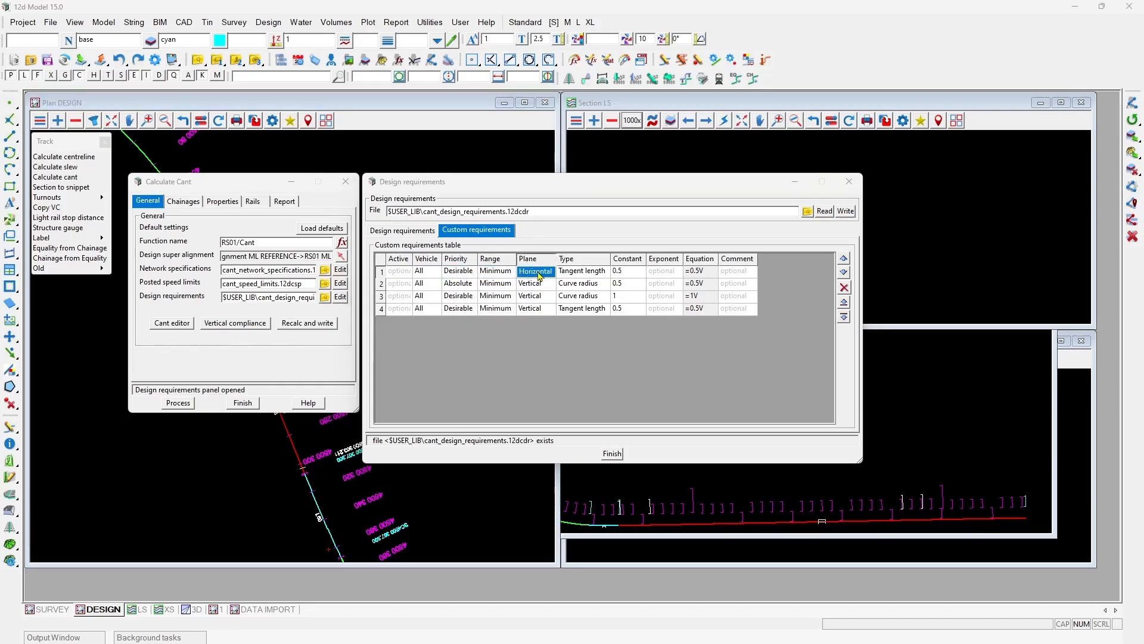
{"action": "double_click", "coordinate": [540, 276]}
{"action": "left_click", "coordinate": [603, 289]}
{"action": "left_click", "coordinate": [591, 276]}
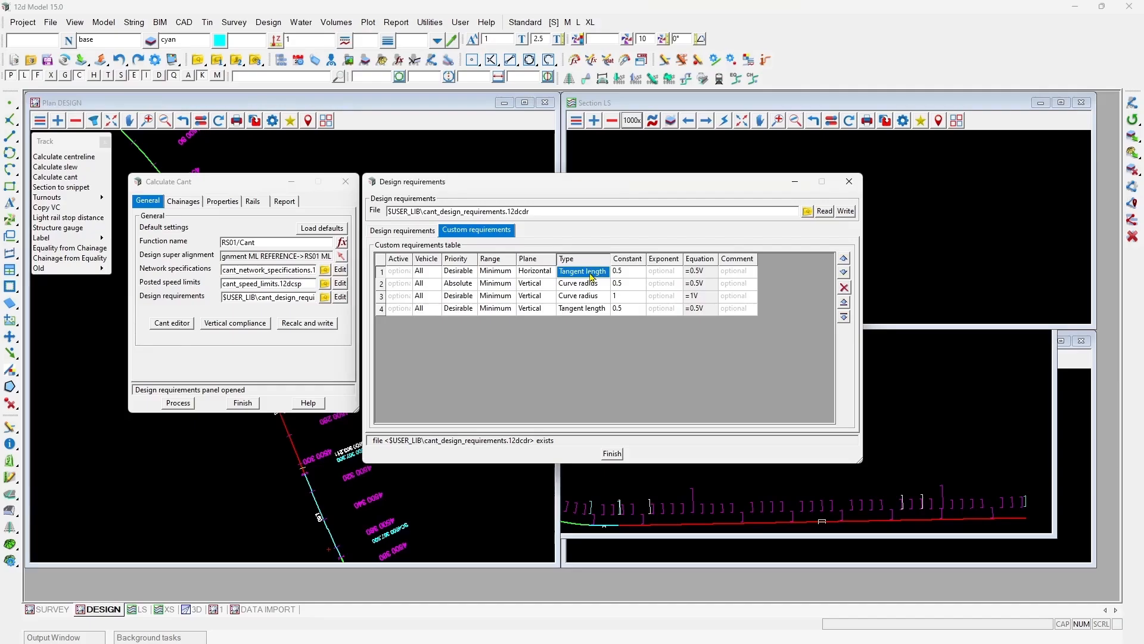
{"action": "double_click", "coordinate": [592, 276]}
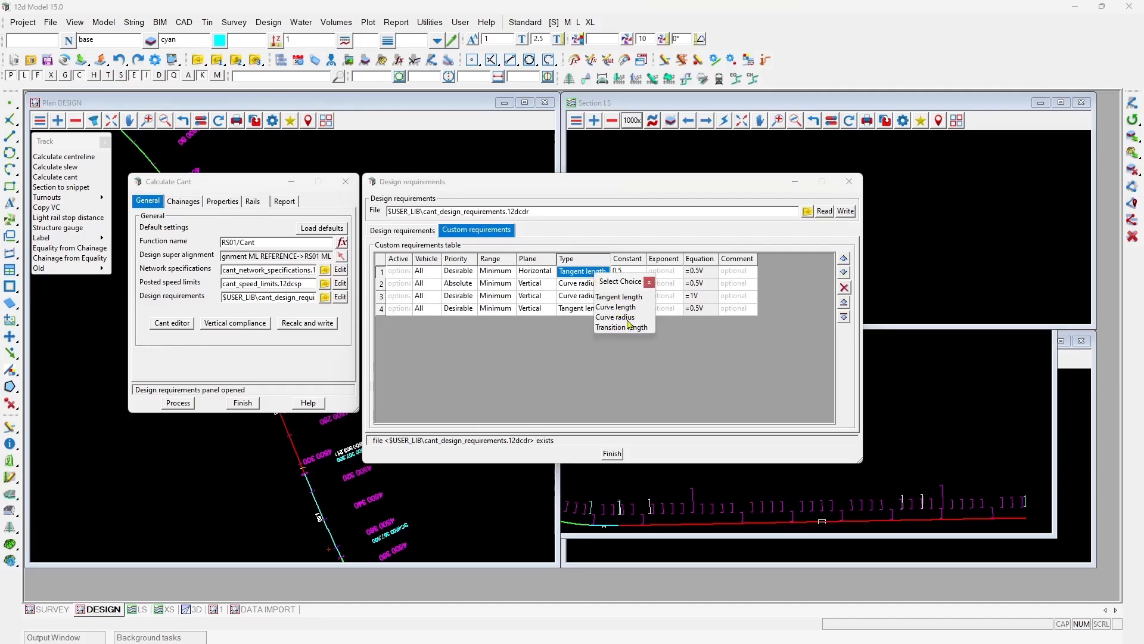
{"action": "left_click", "coordinate": [649, 282]}
{"action": "left_click", "coordinate": [671, 275]}
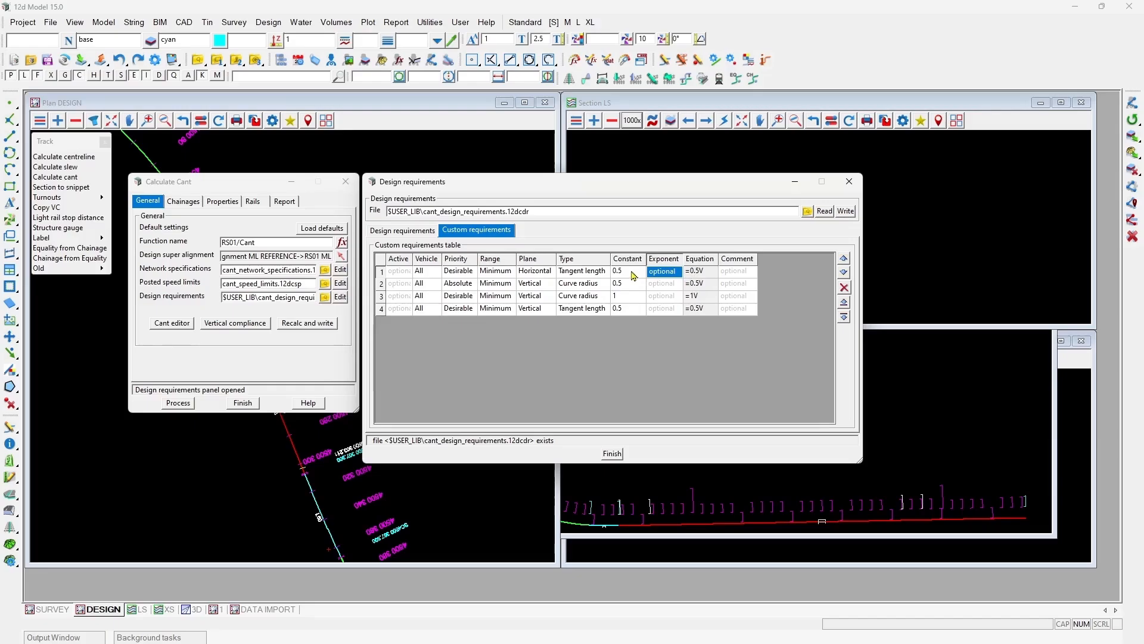
{"action": "left_click", "coordinate": [695, 298]}
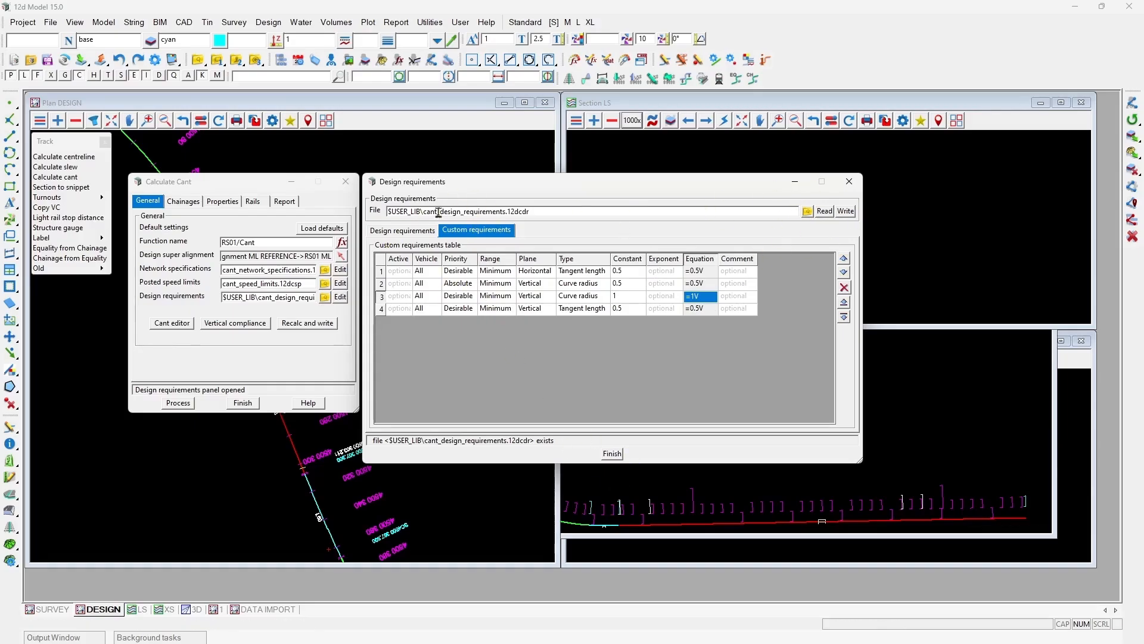
{"action": "left_click", "coordinate": [430, 237]}
{"action": "left_click", "coordinate": [612, 453]}
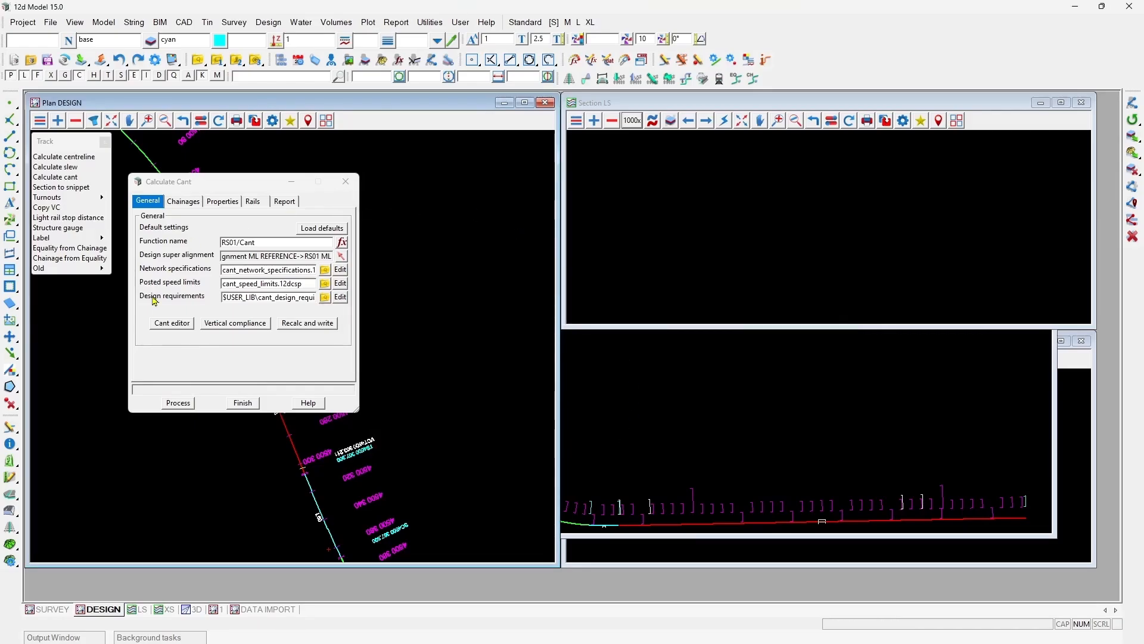
Step: Open the cant editor for PassengerSG, recalculate and write all cant values, and enlarge the editor to show every row
{"action": "left_click", "coordinate": [167, 325]}
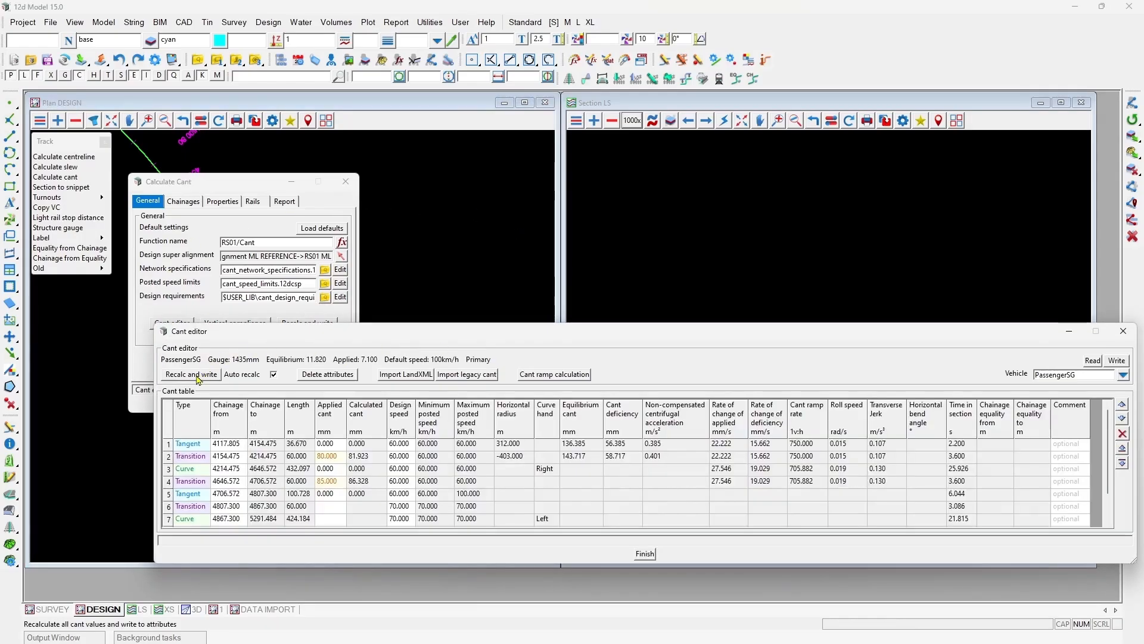
{"action": "left_click", "coordinate": [191, 374]}
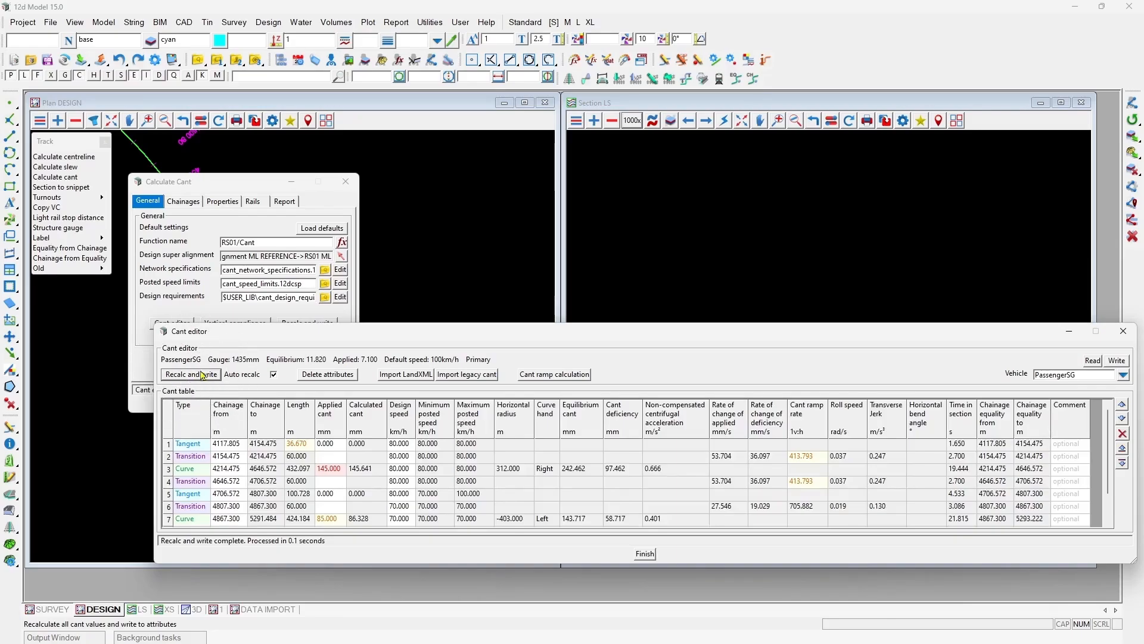
{"action": "left_click_drag", "start_coordinate": [290, 325], "coordinate": [312, 211]}
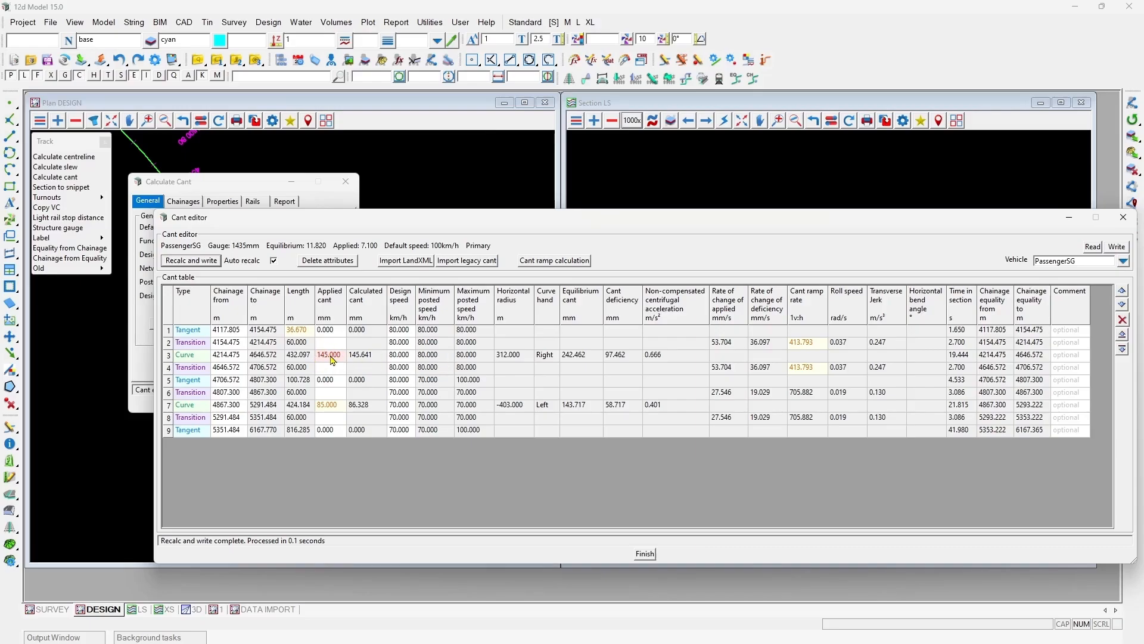
Step: Set the design speed to 60 km/h for the first curve and the transitions on either side of it
{"action": "left_click", "coordinate": [402, 347]}
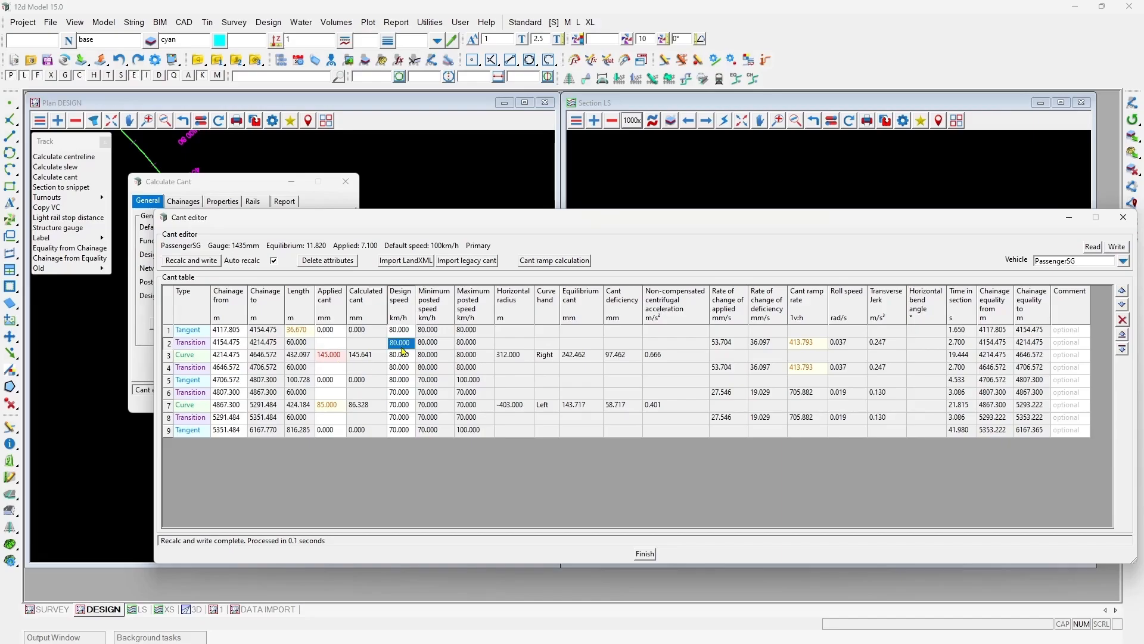
{"action": "type", "text": "60"}
{"action": "left_click", "coordinate": [403, 357]}
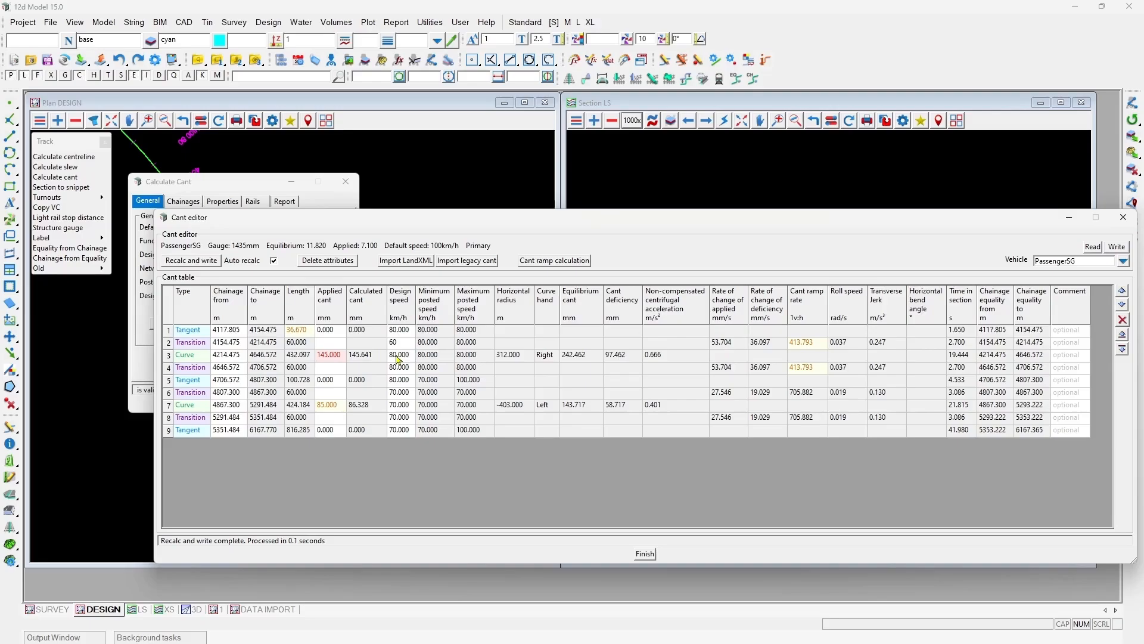
{"action": "type", "text": "60"}
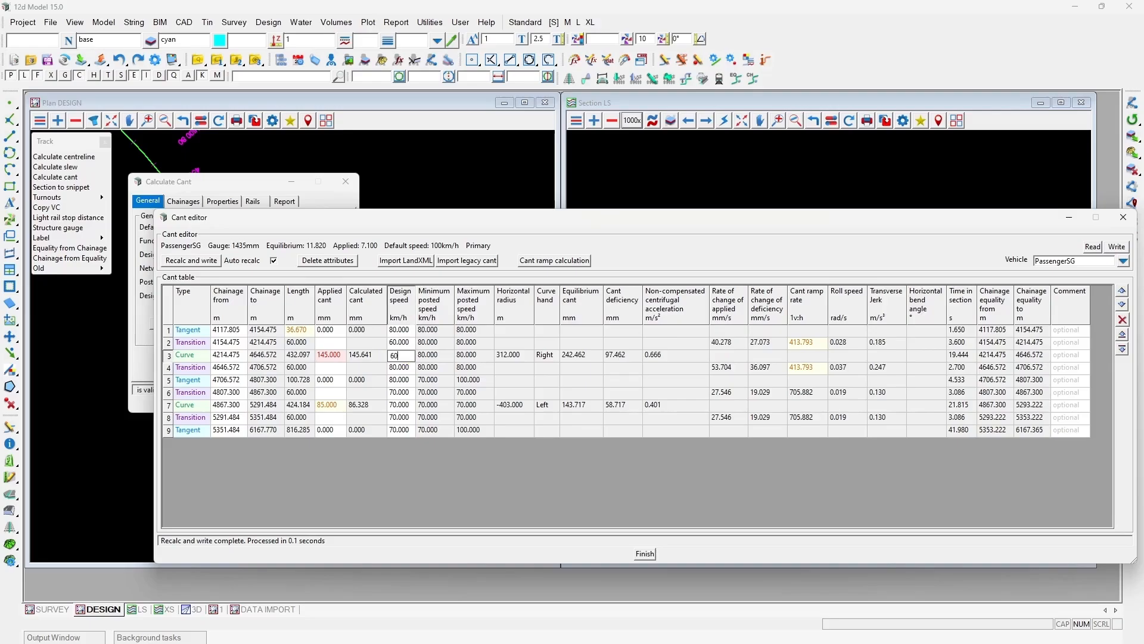
{"action": "left_click", "coordinate": [403, 368]}
{"action": "type", "text": "60"}
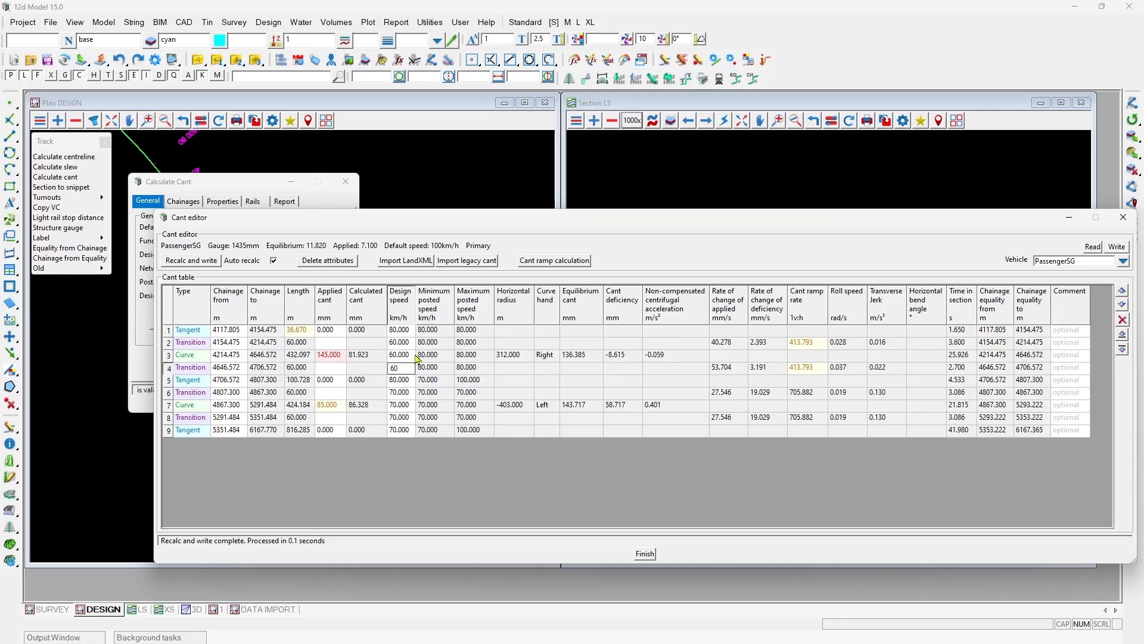
{"action": "left_click", "coordinate": [361, 355]}
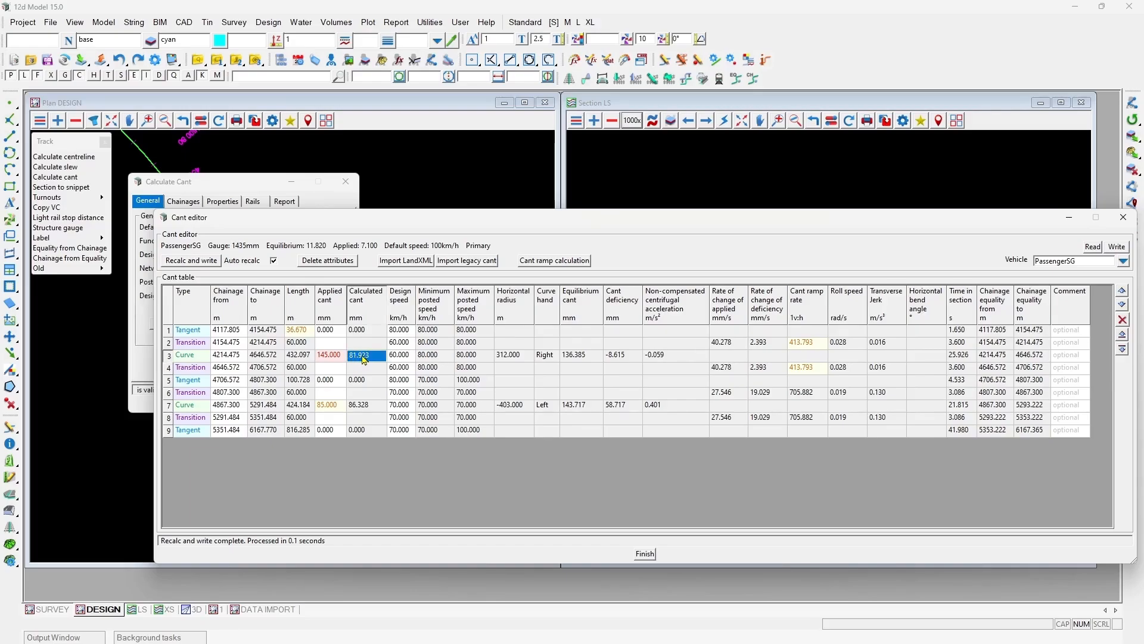
Step: Set the first curve's applied cant to 80 mm for PassengerSG and write the cant values
{"action": "left_click", "coordinate": [329, 356]}
{"action": "type", "text": "80"}
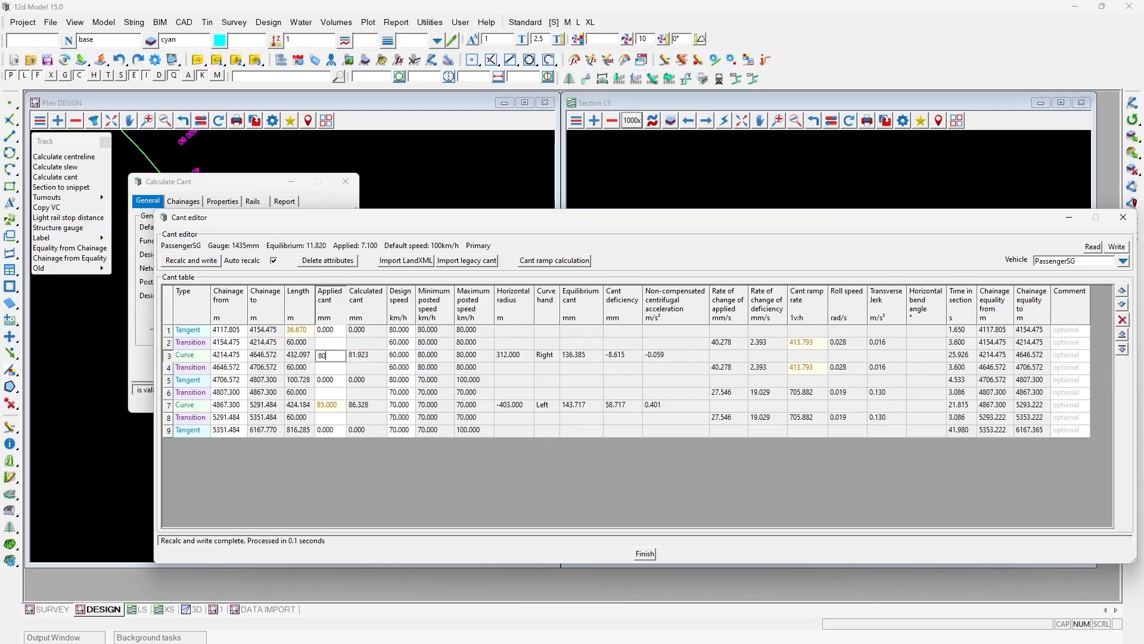
{"action": "left_click", "coordinate": [371, 357]}
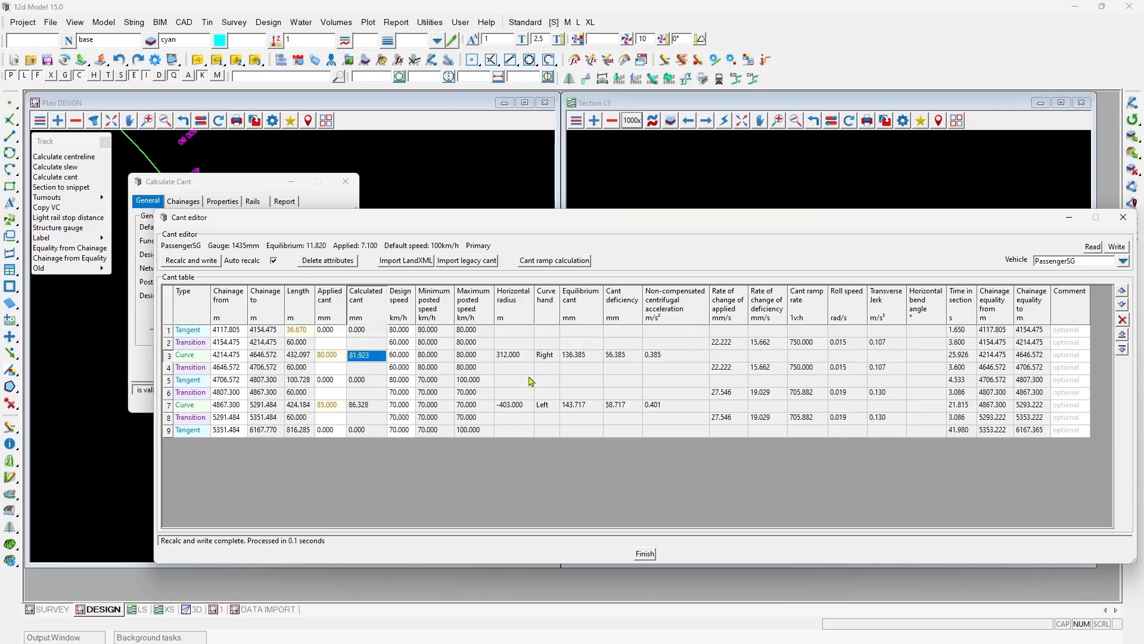
{"action": "left_click", "coordinate": [1118, 250]}
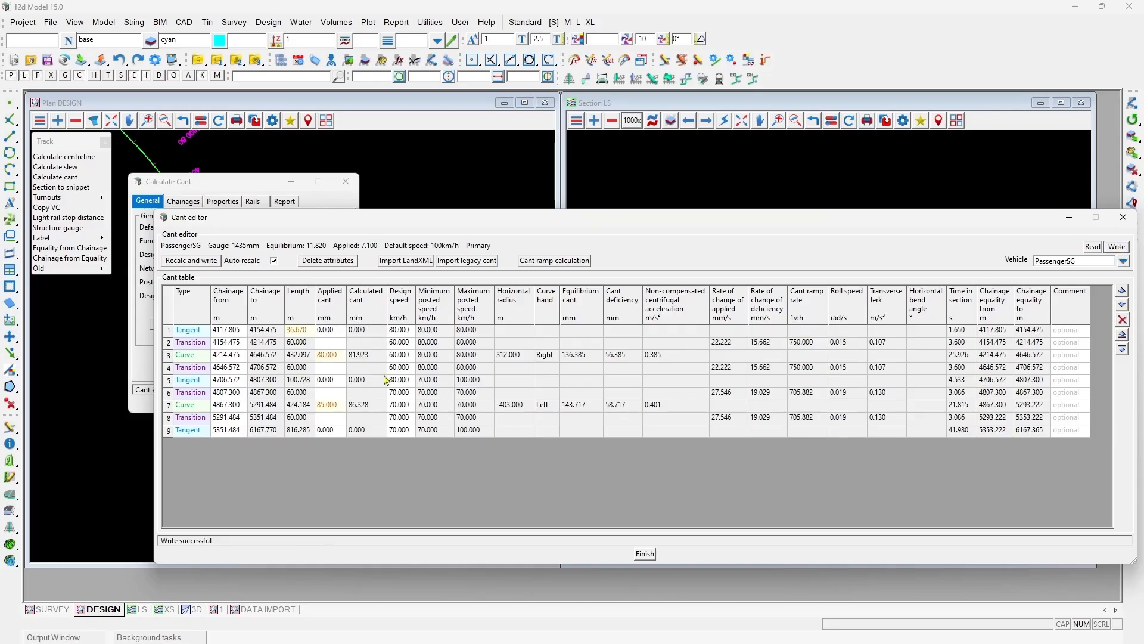
Step: Switch the cant editor to the FreightNG vehicle and check the first curve's applied cant, cant deficiency and equilibrium cant
{"action": "left_click", "coordinate": [1124, 262]}
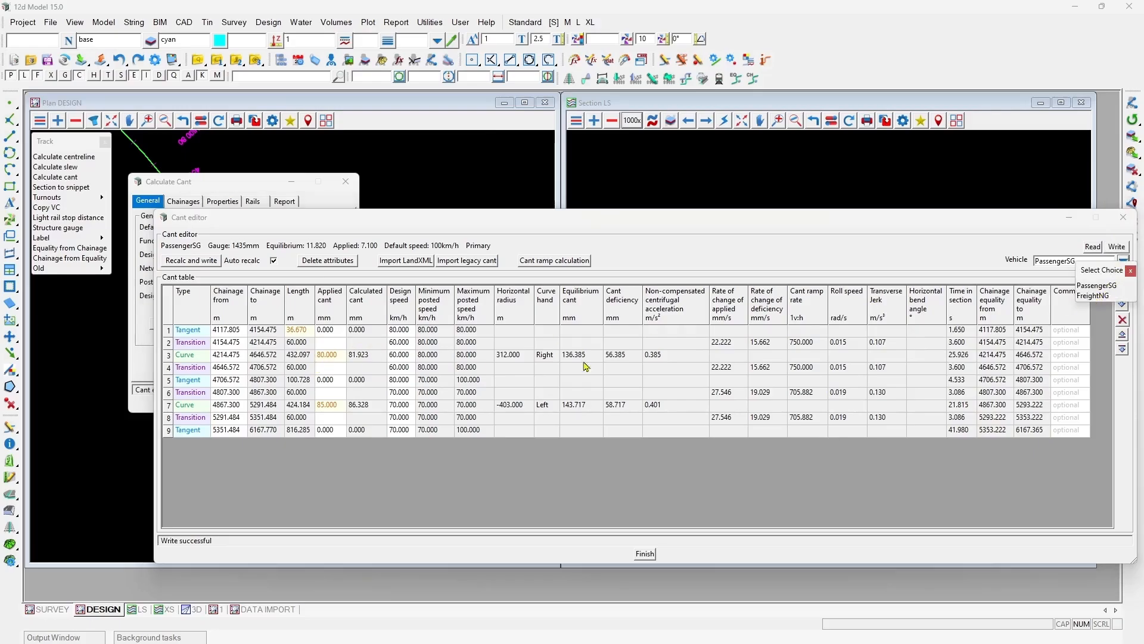
{"action": "left_click", "coordinate": [1092, 296]}
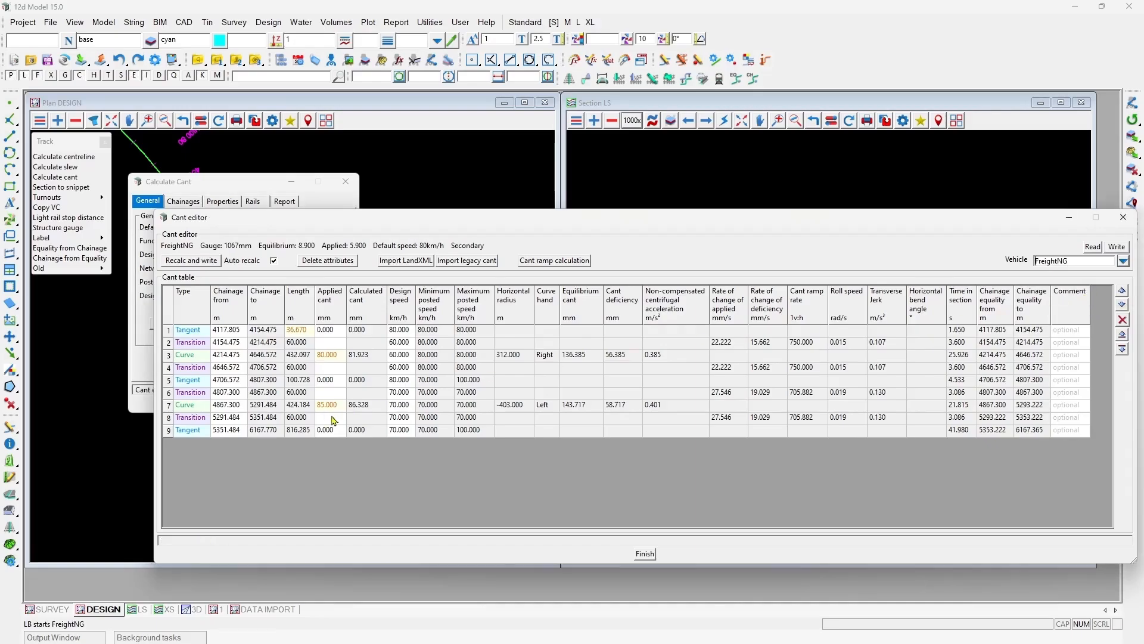
{"action": "left_click", "coordinate": [330, 356]}
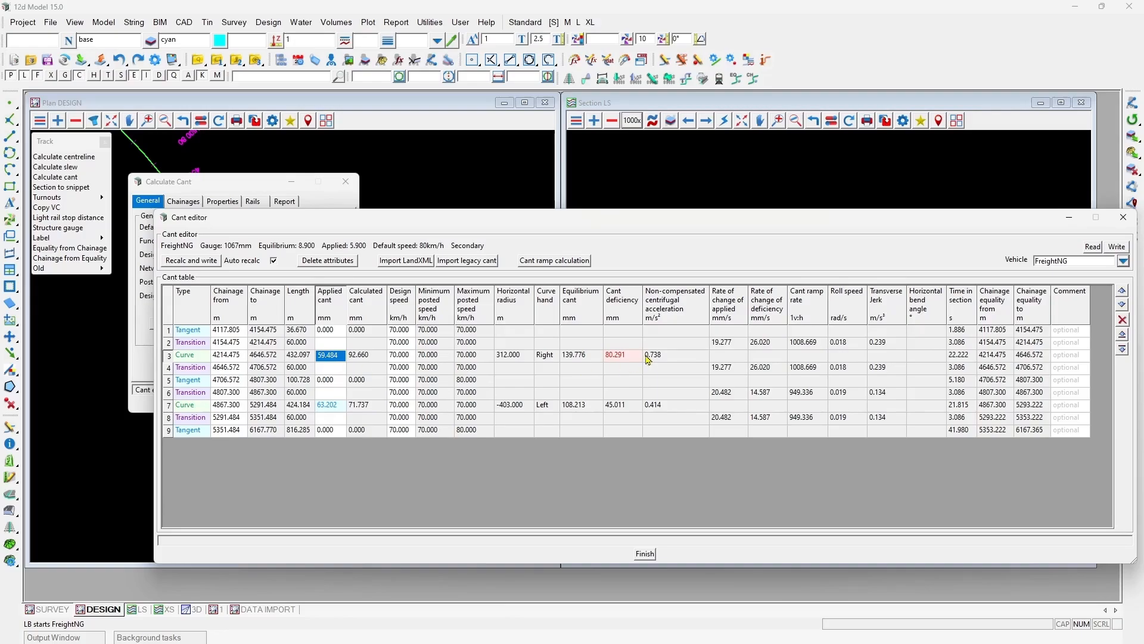
{"action": "left_click", "coordinate": [623, 356]}
{"action": "left_click", "coordinate": [595, 356]}
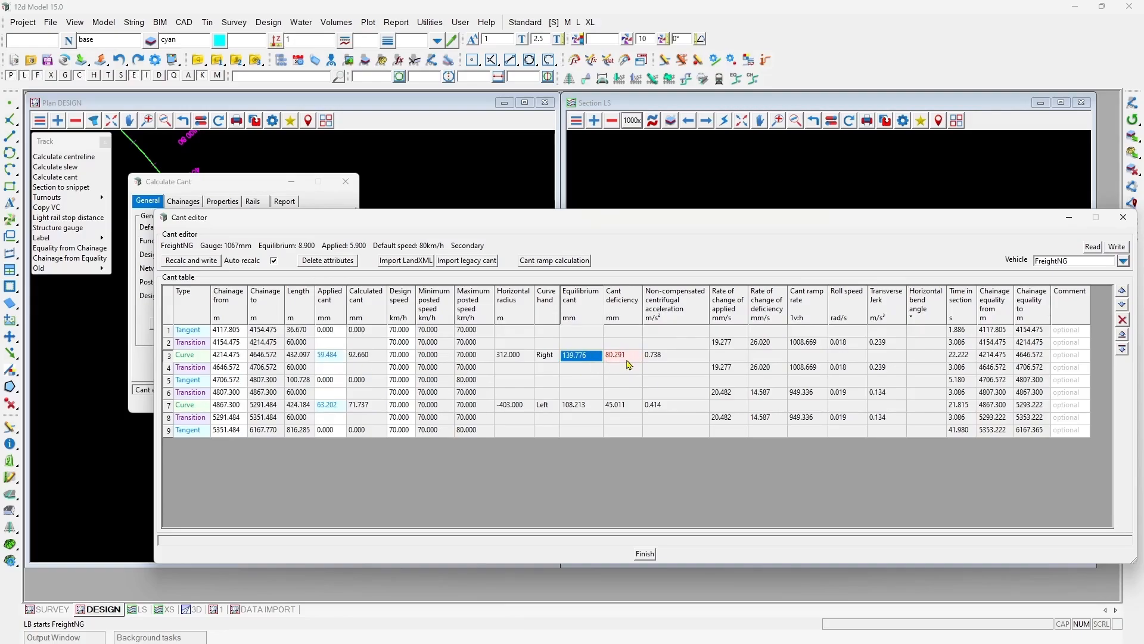
Step: Set the first curve's design speed to 60 km/h for FreightNG, write the values and close the cant editor
{"action": "left_click", "coordinate": [399, 356]}
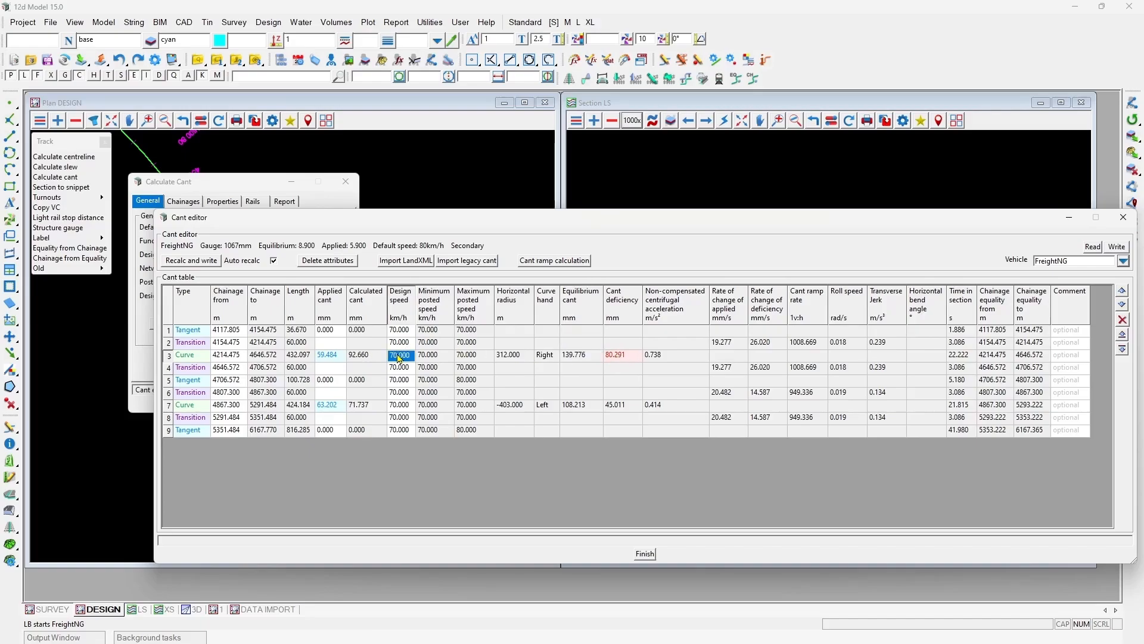
{"action": "type", "text": "60"}
{"action": "key", "text": "Tab"}
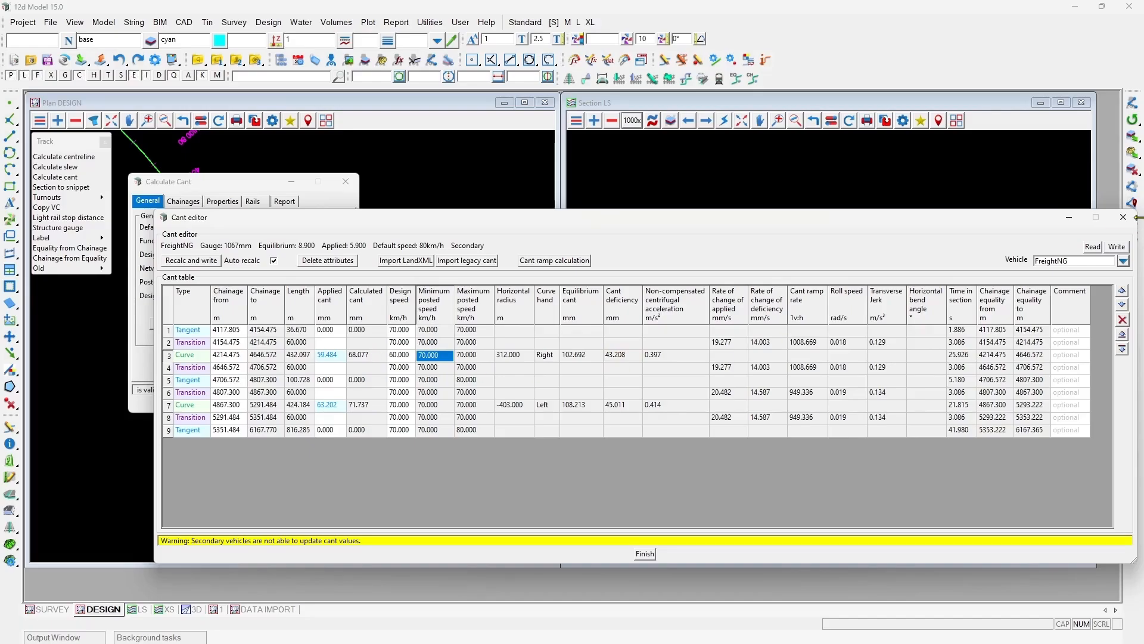
{"action": "left_click", "coordinate": [1116, 246]}
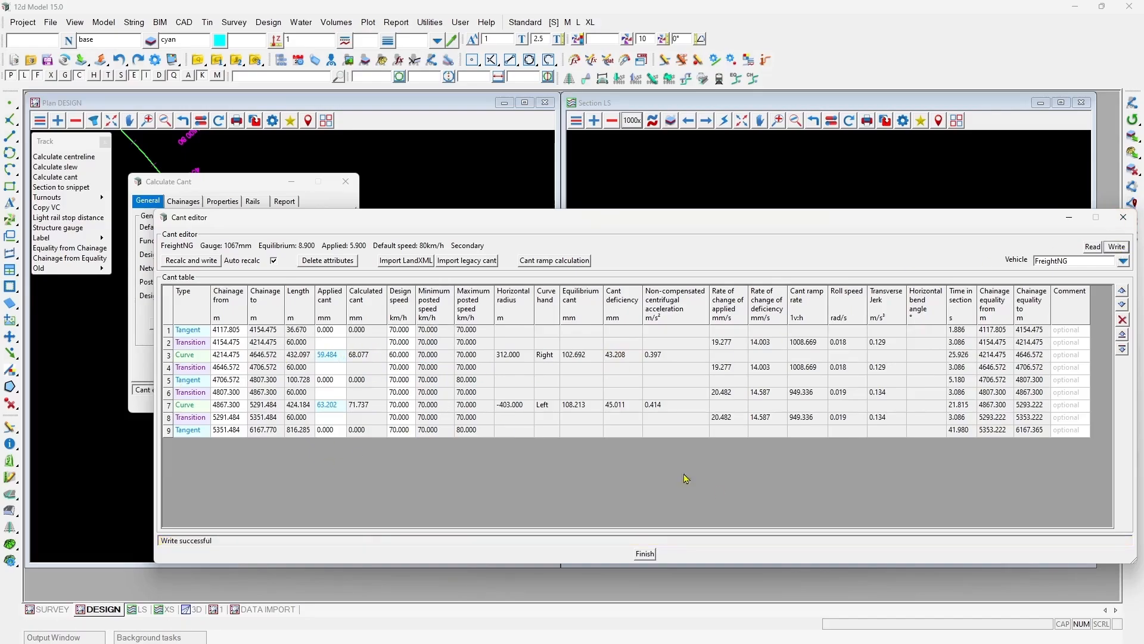
{"action": "left_click", "coordinate": [645, 553]}
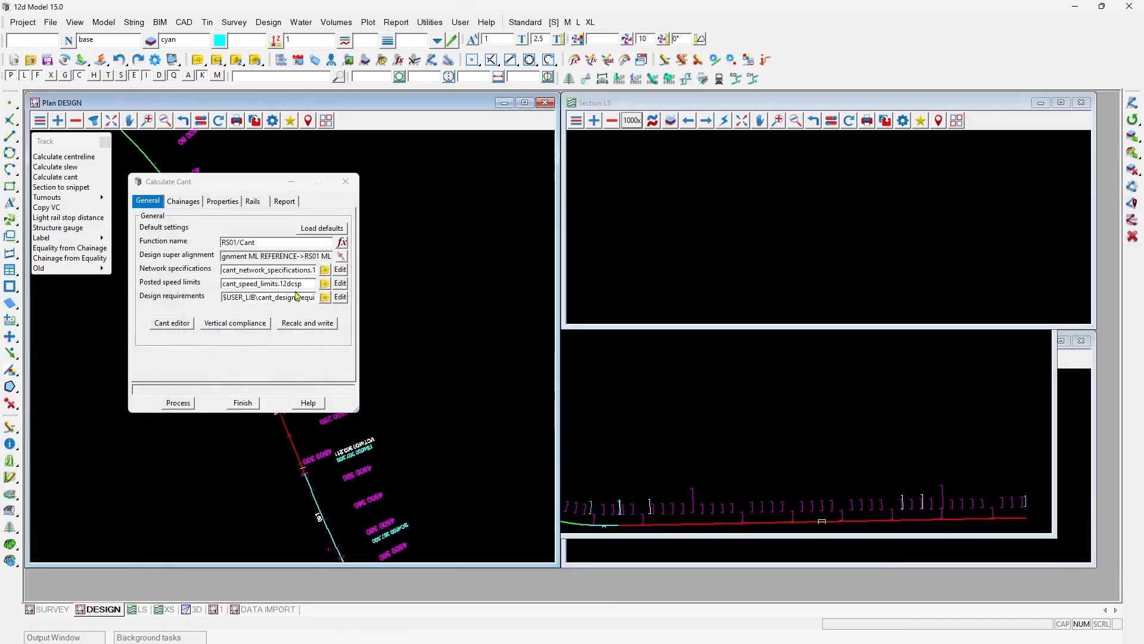
Step: Set the posted speeds for PassengerSG and FreightNG over chainages 4100 to 4750 to 60 km/h, save the file, and recalculate and write the cant
{"action": "left_click", "coordinate": [339, 284]}
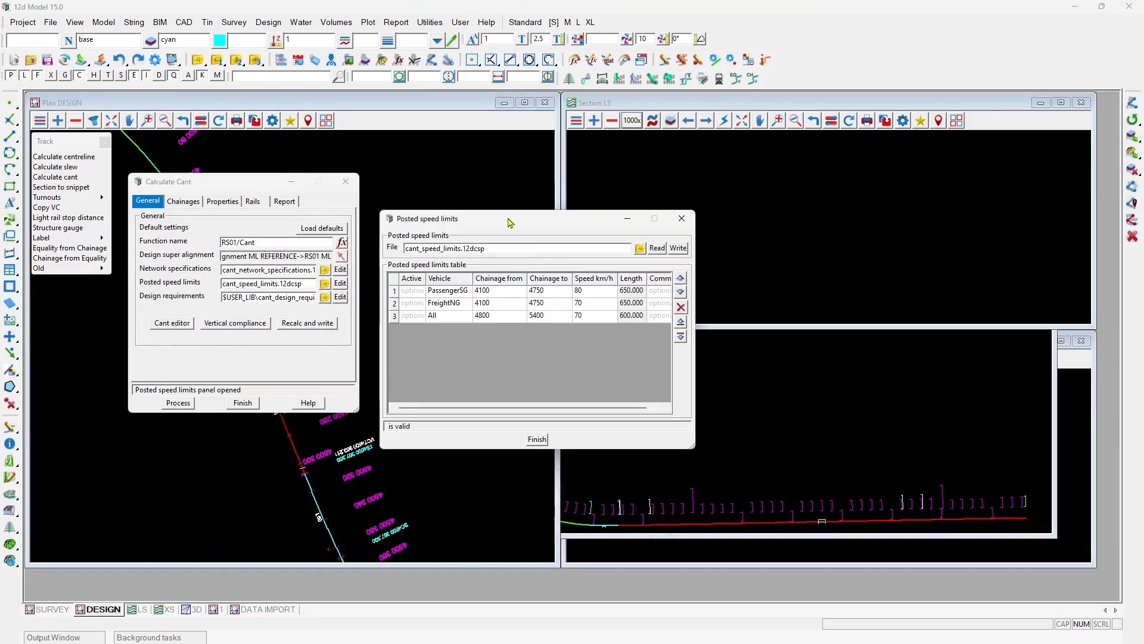
{"action": "left_click", "coordinate": [604, 291]}
{"action": "type", "text": "60"}
{"action": "key", "text": "Return"}
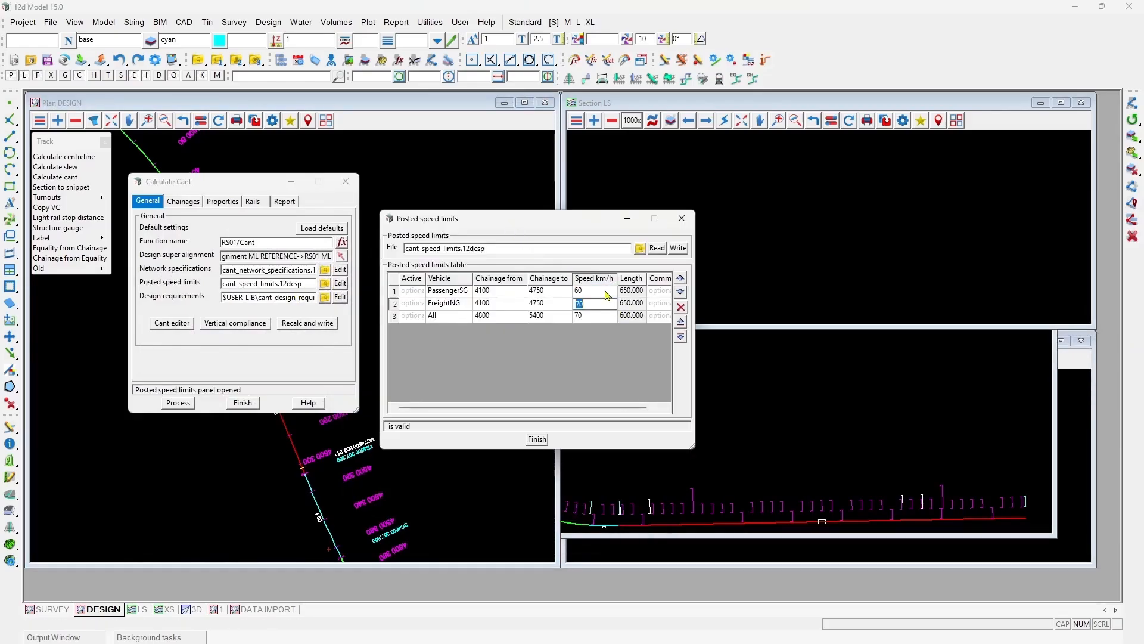
{"action": "type", "text": "60"}
{"action": "left_click", "coordinate": [678, 248]}
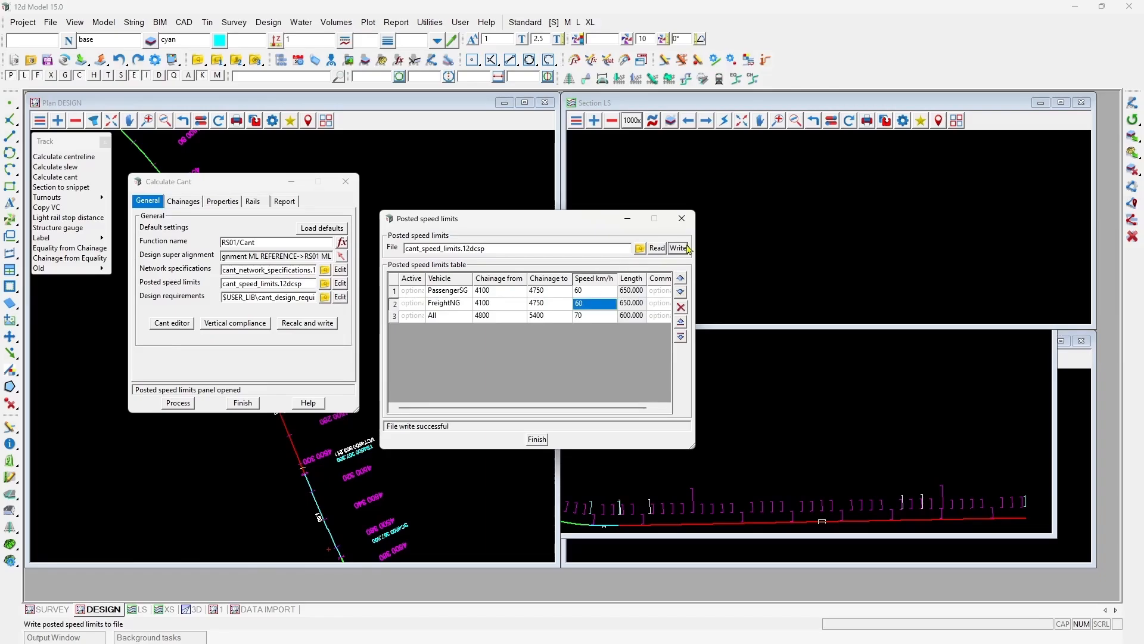
{"action": "left_click", "coordinate": [536, 441]}
{"action": "left_click", "coordinate": [296, 325]}
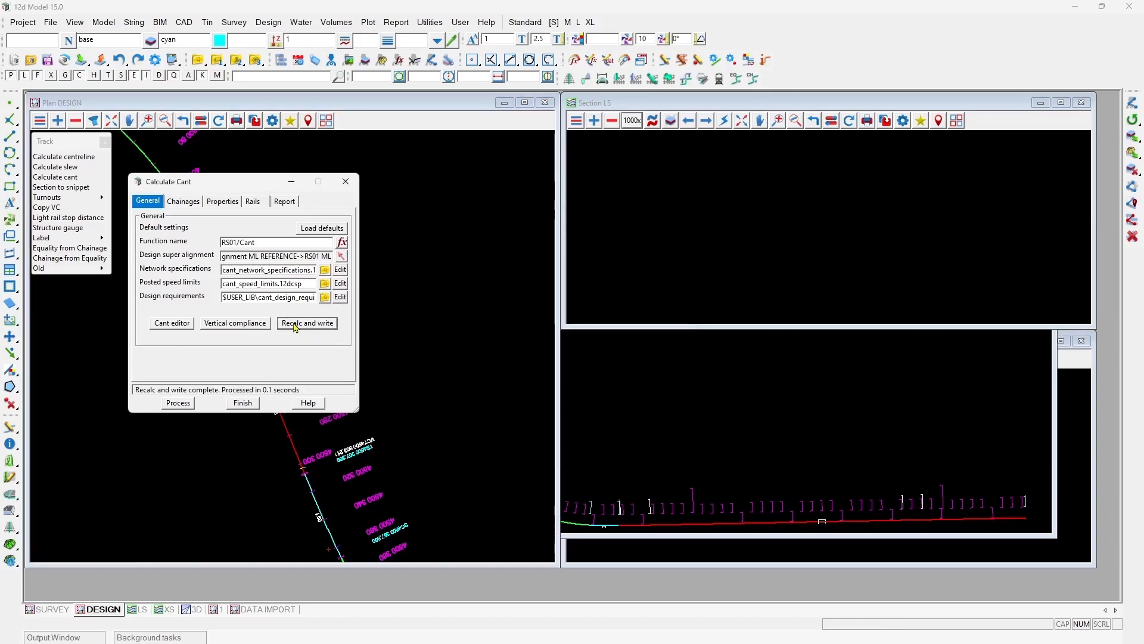
Step: Reopen and enlarge the cant editor to review the recalculated speeds, select the FreightNG vehicle, and close the editor
{"action": "left_click", "coordinate": [170, 321]}
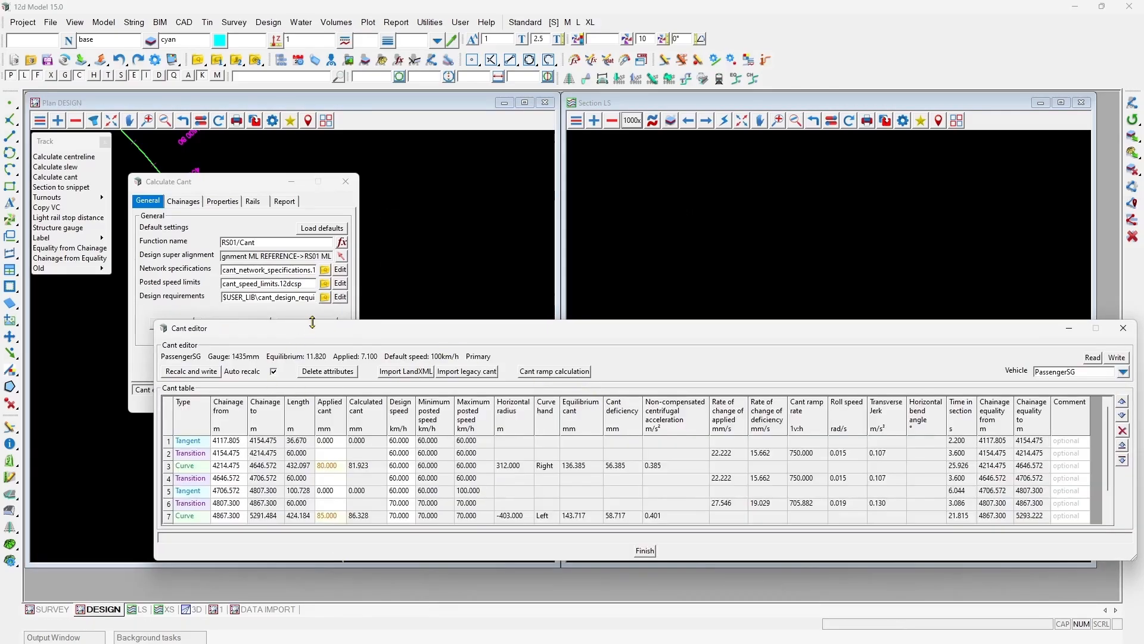
{"action": "left_click_drag", "start_coordinate": [325, 322], "coordinate": [335, 216]}
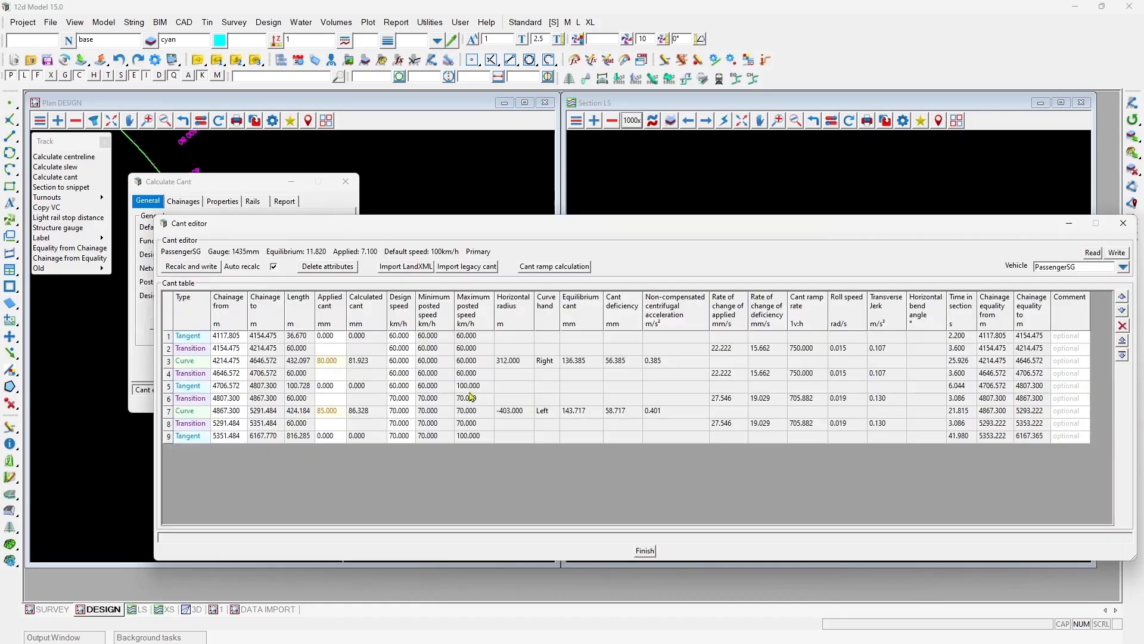
{"action": "left_click", "coordinate": [1123, 266]}
{"action": "left_click", "coordinate": [1096, 301]}
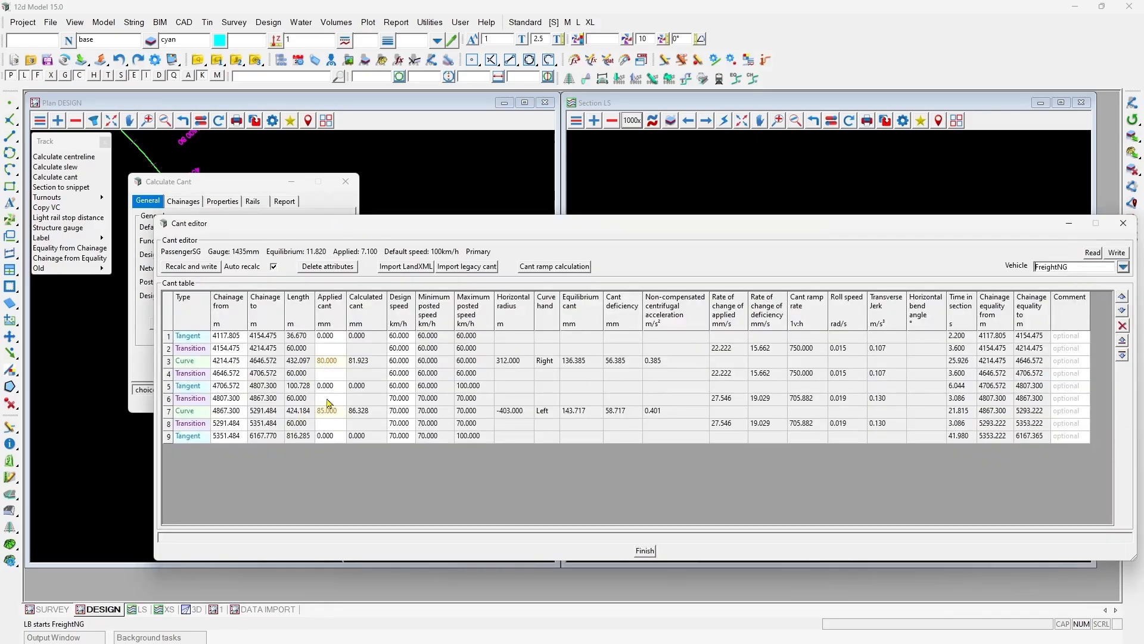
{"action": "left_click", "coordinate": [644, 551]}
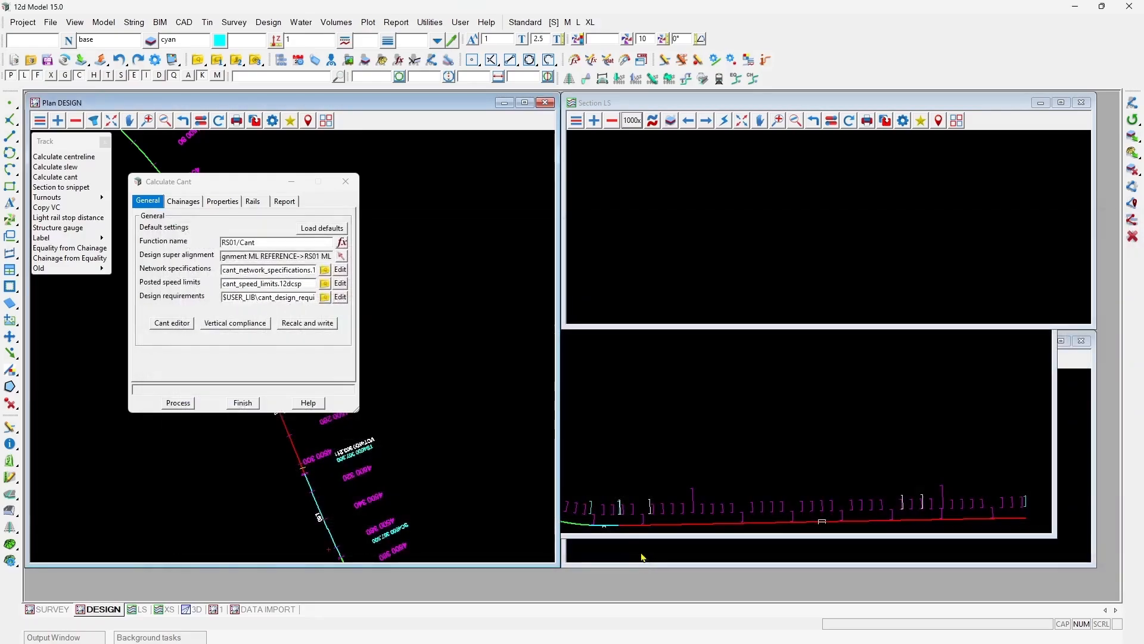
Step: Review the full vertical compliance table for PassengerSG and for FreightNG, and close it
{"action": "left_click", "coordinate": [234, 326]}
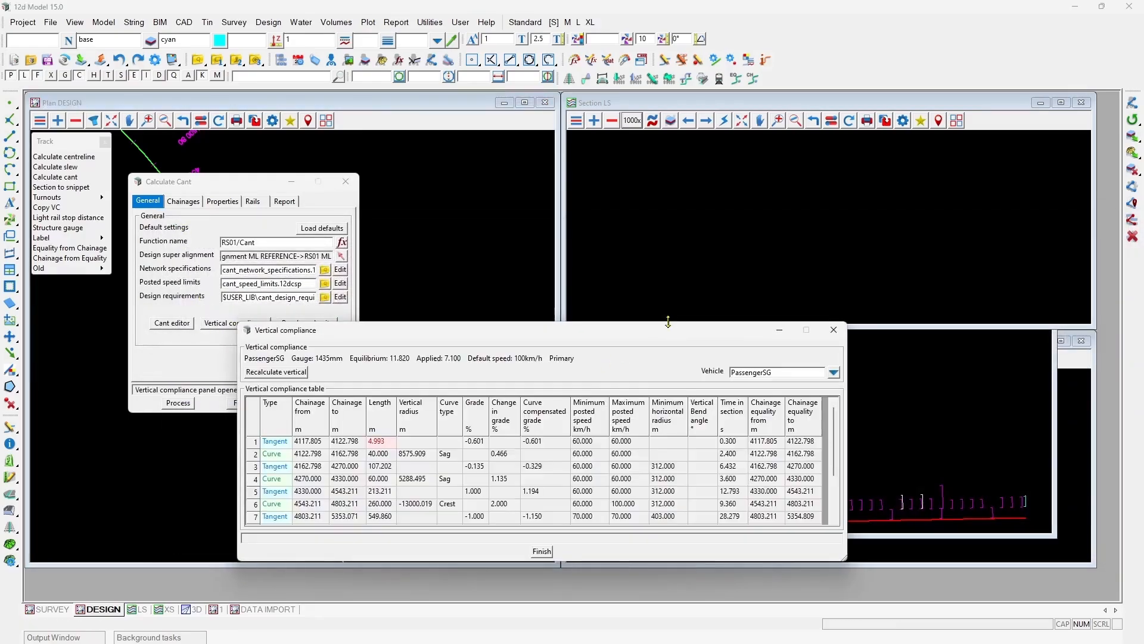
{"action": "left_click_drag", "start_coordinate": [594, 334], "coordinate": [677, 226]}
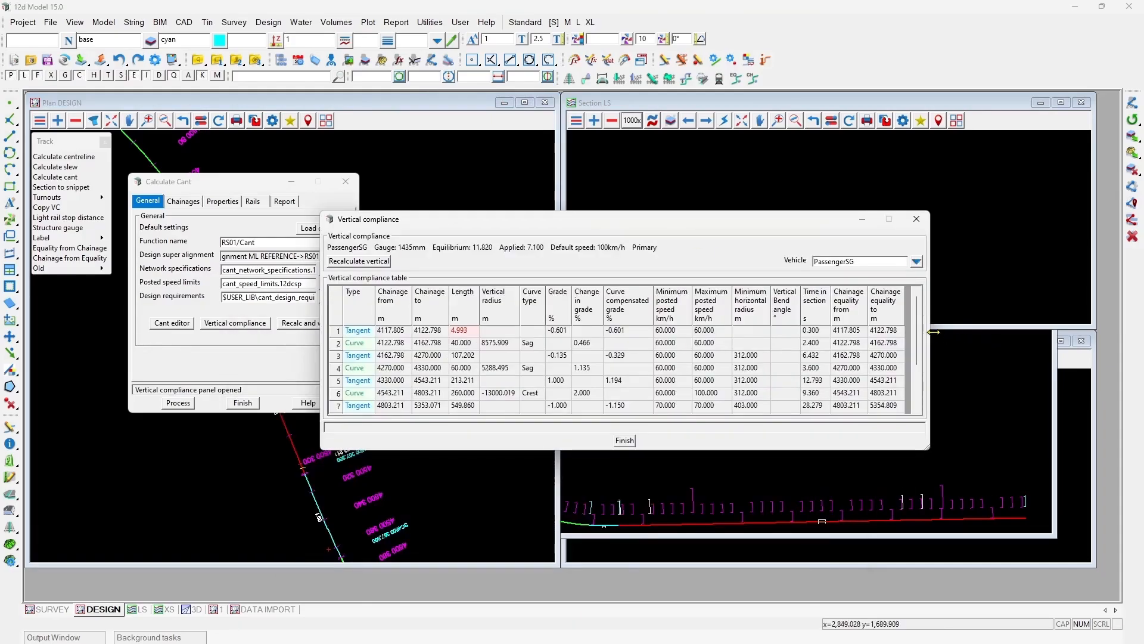
{"action": "left_click_drag", "start_coordinate": [929, 329], "coordinate": [949, 329]}
{"action": "left_click_drag", "start_coordinate": [745, 451], "coordinate": [748, 488]}
{"action": "left_click_drag", "start_coordinate": [465, 489], "coordinate": [481, 506]}
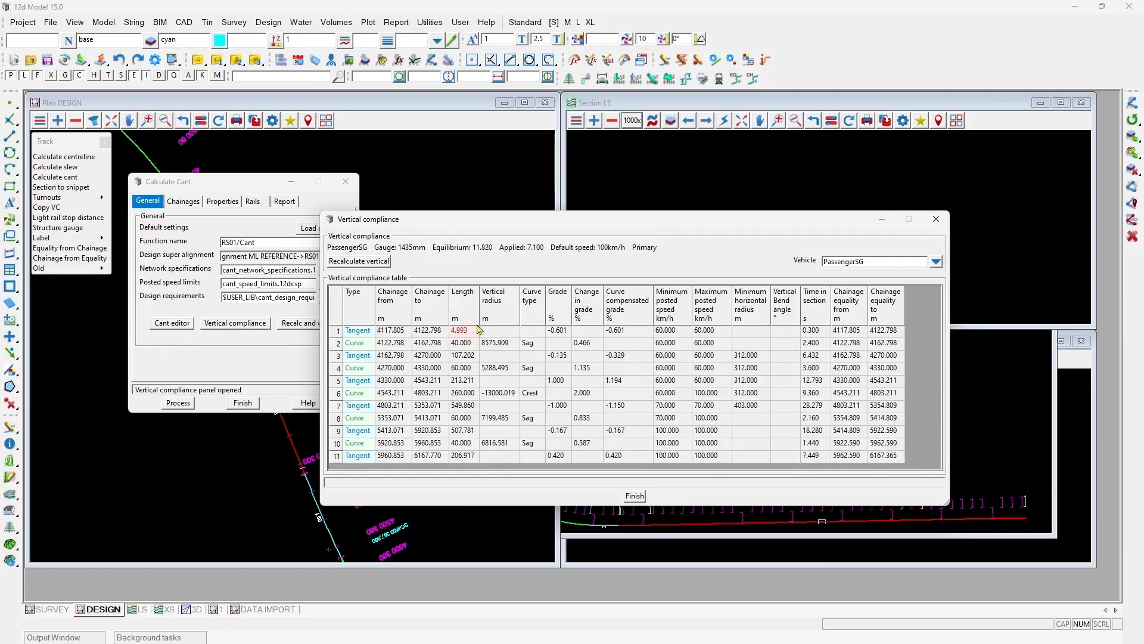
{"action": "left_click", "coordinate": [937, 261]}
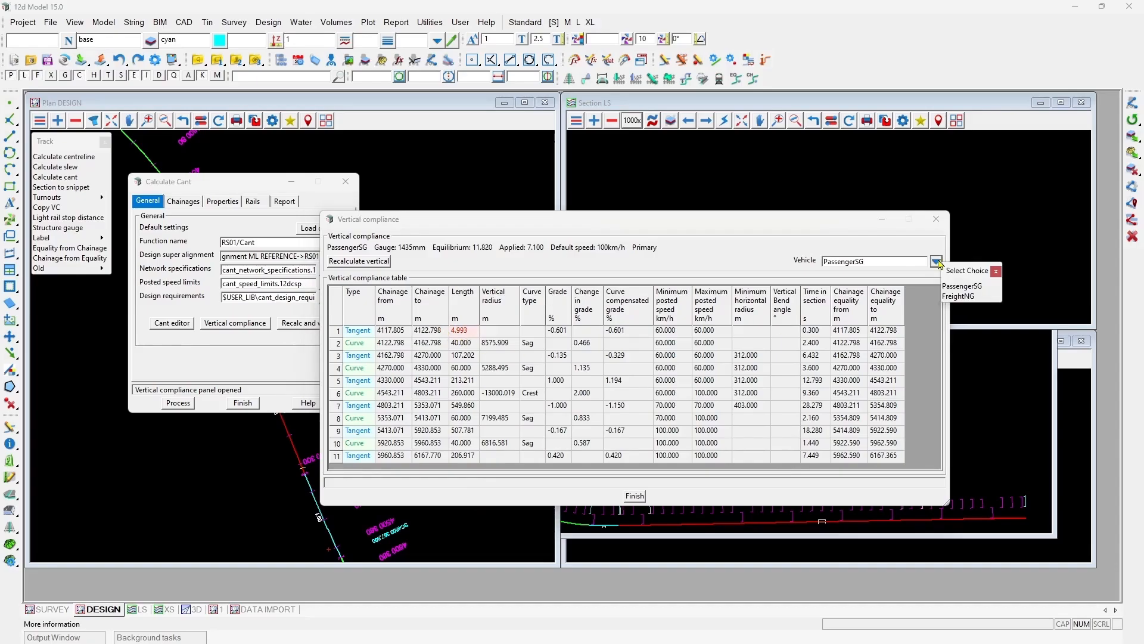
{"action": "left_click", "coordinate": [962, 285]}
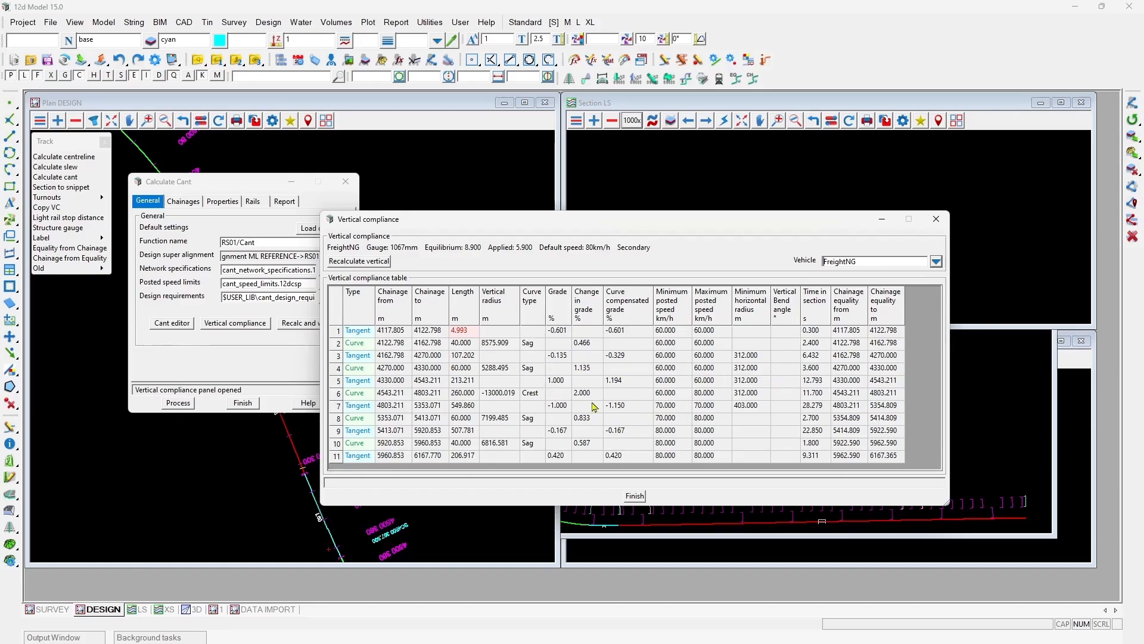
{"action": "left_click", "coordinate": [645, 497]}
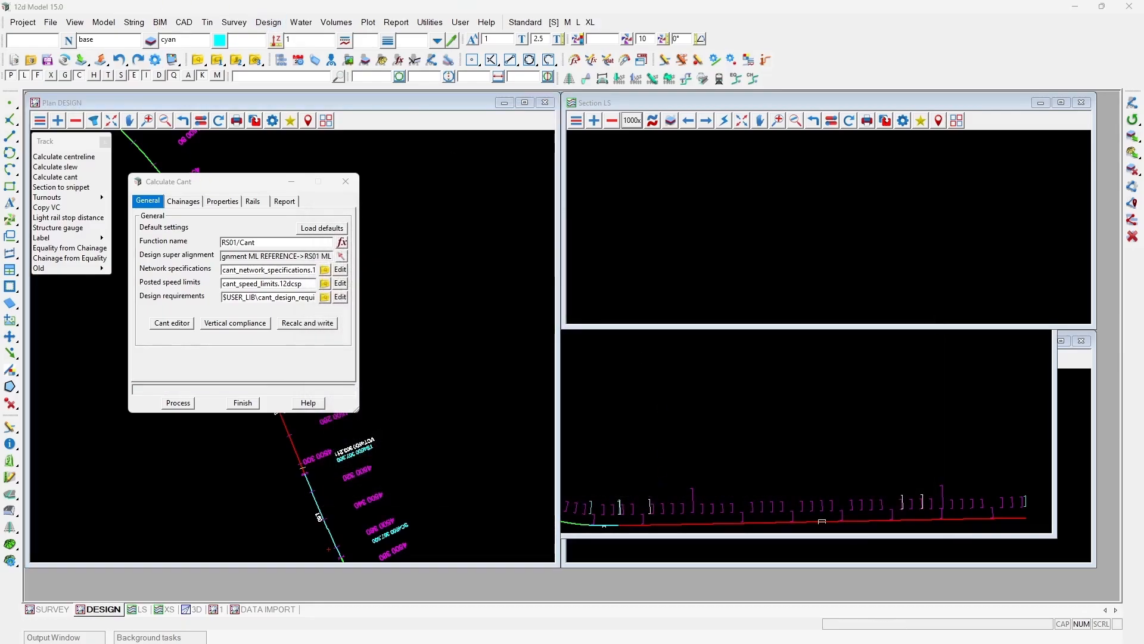
Step: Define a cant property row for vehicle PassengerSG with type Design speed km/h and element Centreline
{"action": "left_click", "coordinate": [224, 202]}
{"action": "left_click_drag", "start_coordinate": [359, 252], "coordinate": [680, 256]}
{"action": "double_click", "coordinate": [186, 256]}
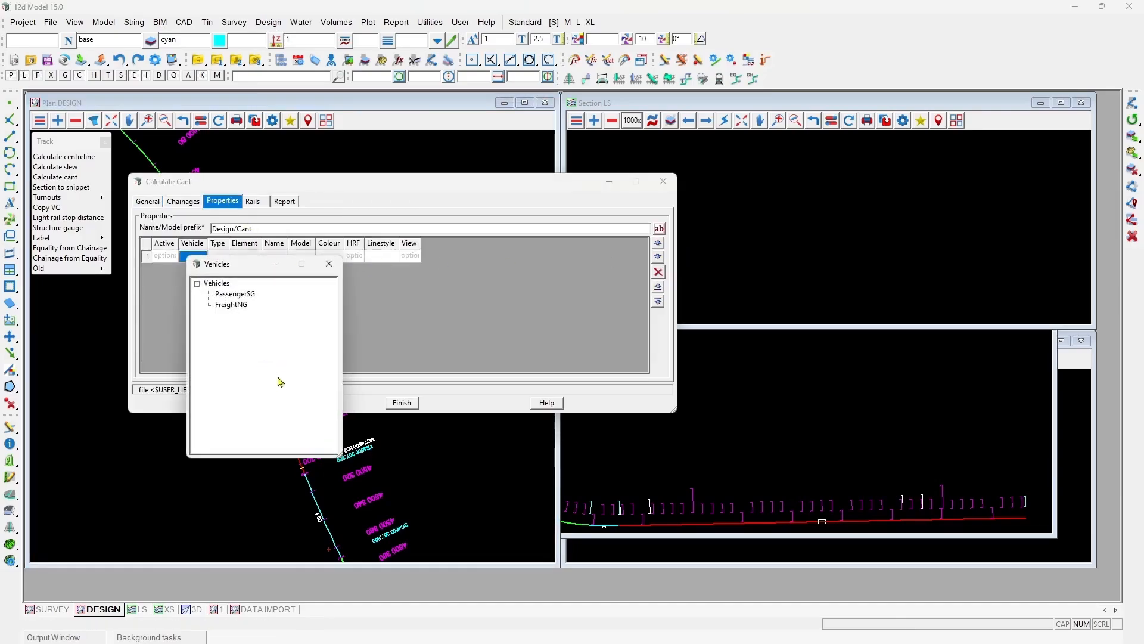
{"action": "double_click", "coordinate": [238, 294]}
{"action": "double_click", "coordinate": [235, 255]}
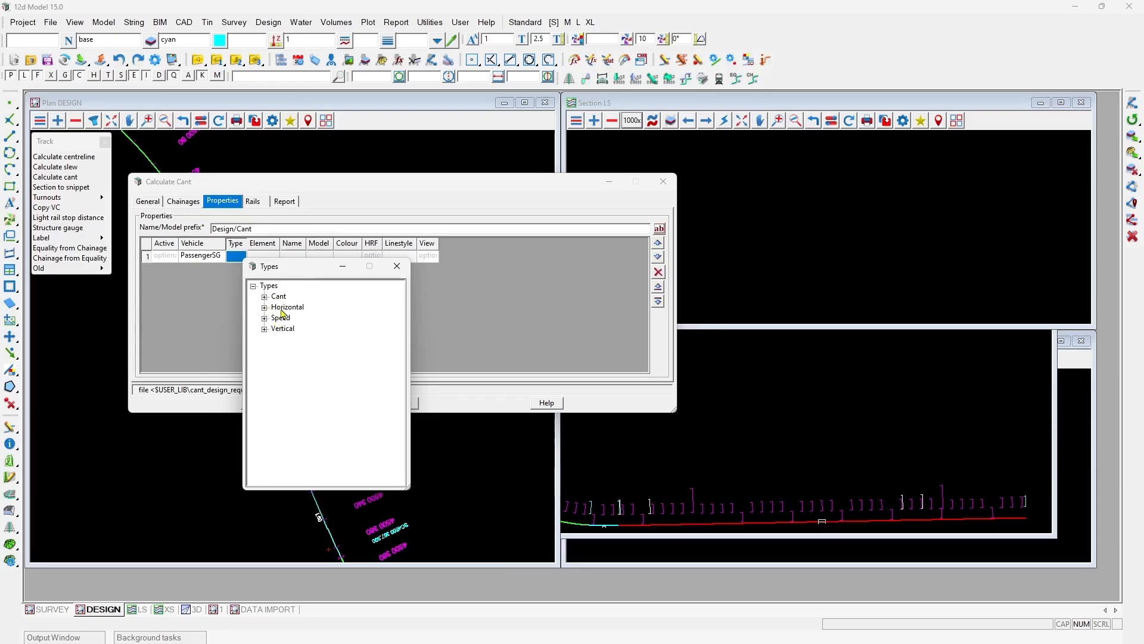
{"action": "left_click", "coordinate": [264, 317]}
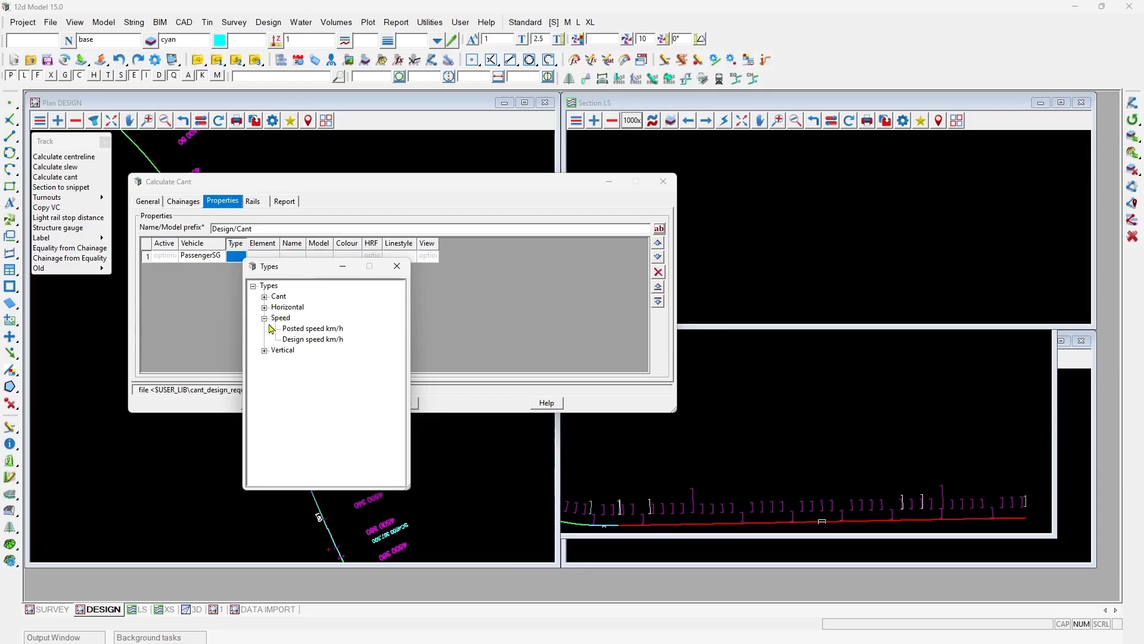
{"action": "double_click", "coordinate": [301, 342]}
{"action": "left_click", "coordinate": [309, 256]}
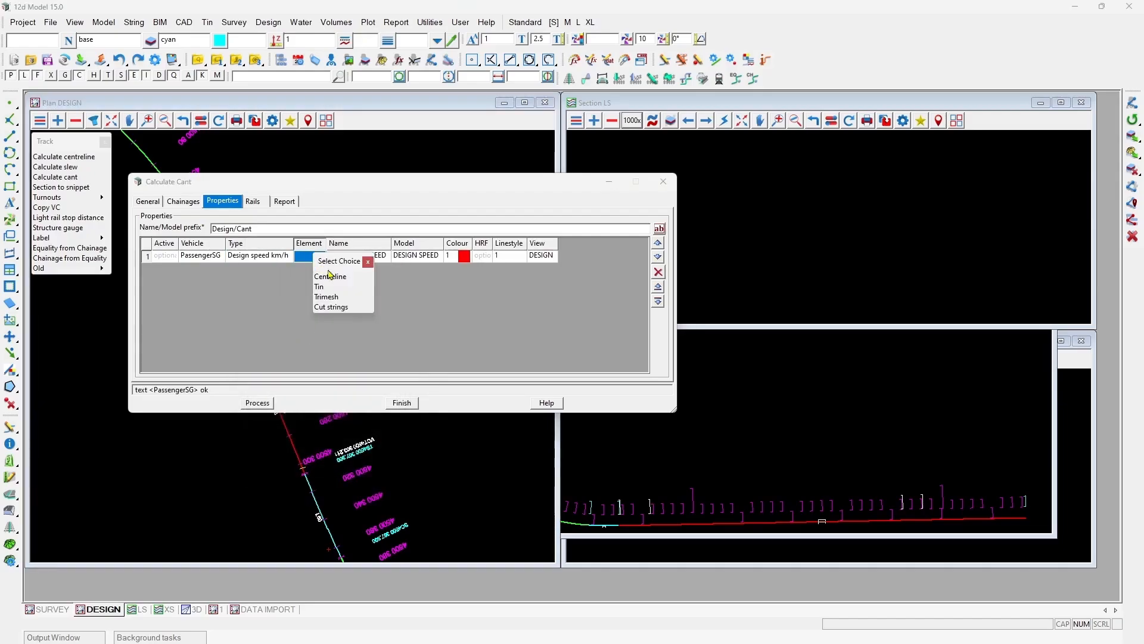
{"action": "left_click", "coordinate": [327, 278]}
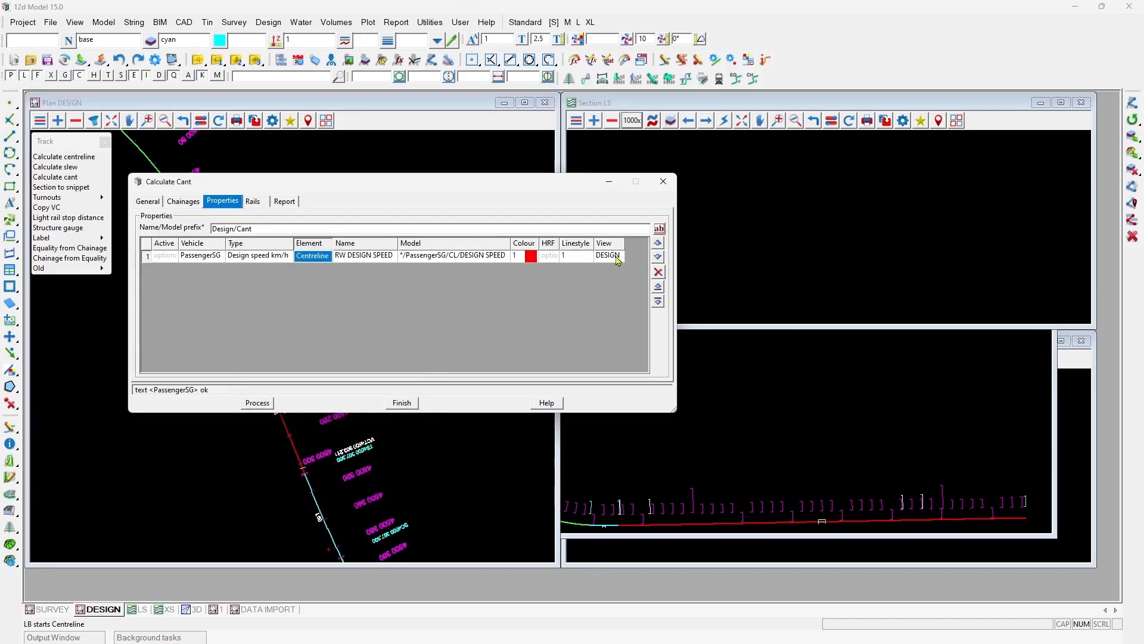
Step: Process the design speed property and inspect the resulting strings along the alignment in the plan view
{"action": "left_click", "coordinate": [257, 403]}
{"action": "scroll", "coordinate": [320, 514], "scroll_direction": "down", "scroll_amount": 4}
{"action": "scroll", "coordinate": [294, 481], "scroll_direction": "up", "scroll_amount": 6}
{"action": "scroll", "coordinate": [292, 483], "scroll_direction": "down", "scroll_amount": 5}
{"action": "scroll", "coordinate": [266, 460], "scroll_direction": "up", "scroll_amount": 4}
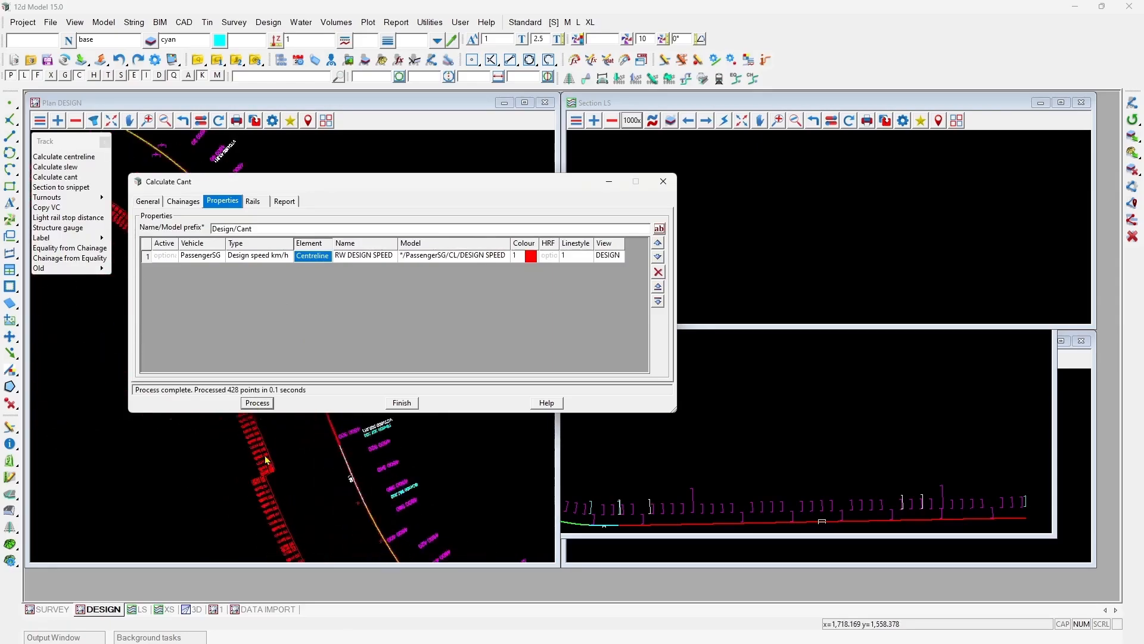
{"action": "scroll", "coordinate": [266, 460], "scroll_direction": "up", "scroll_amount": 3}
Step: Set the design speed property row's active state to no and process the cant calculation again
{"action": "left_click", "coordinate": [161, 256]}
{"action": "left_click", "coordinate": [162, 258]}
{"action": "left_click", "coordinate": [179, 292]}
{"action": "left_click", "coordinate": [257, 403]}
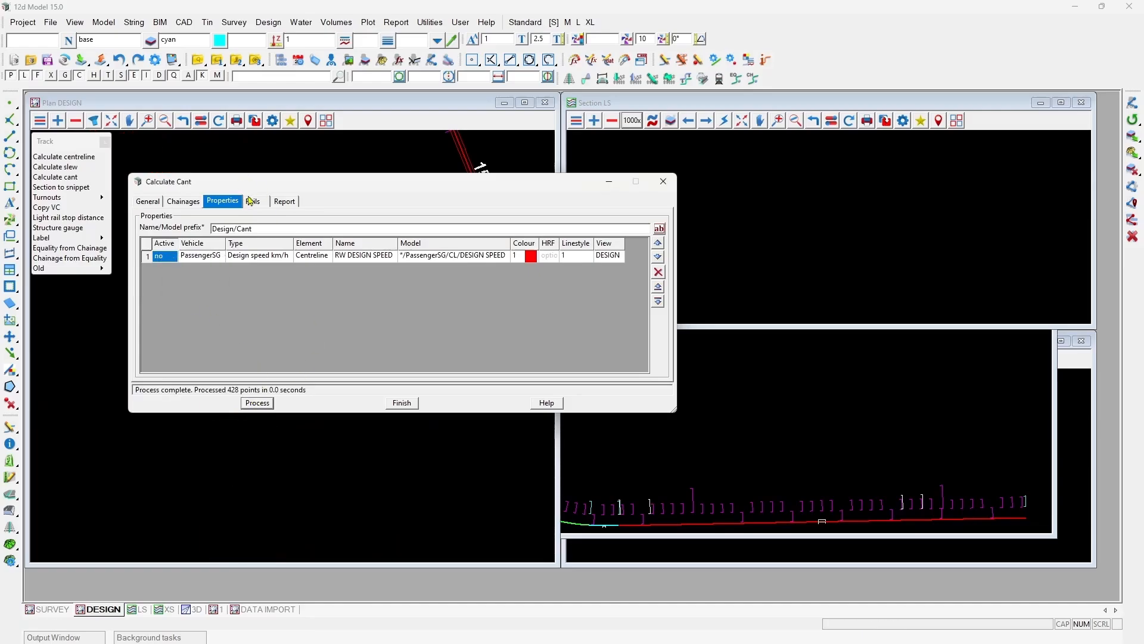
Step: Inspect the primary gauge rails in plan and add a second rails row of type Secondary gauge
{"action": "left_click", "coordinate": [251, 201]}
{"action": "scroll", "coordinate": [282, 514], "scroll_direction": "down", "scroll_amount": 5}
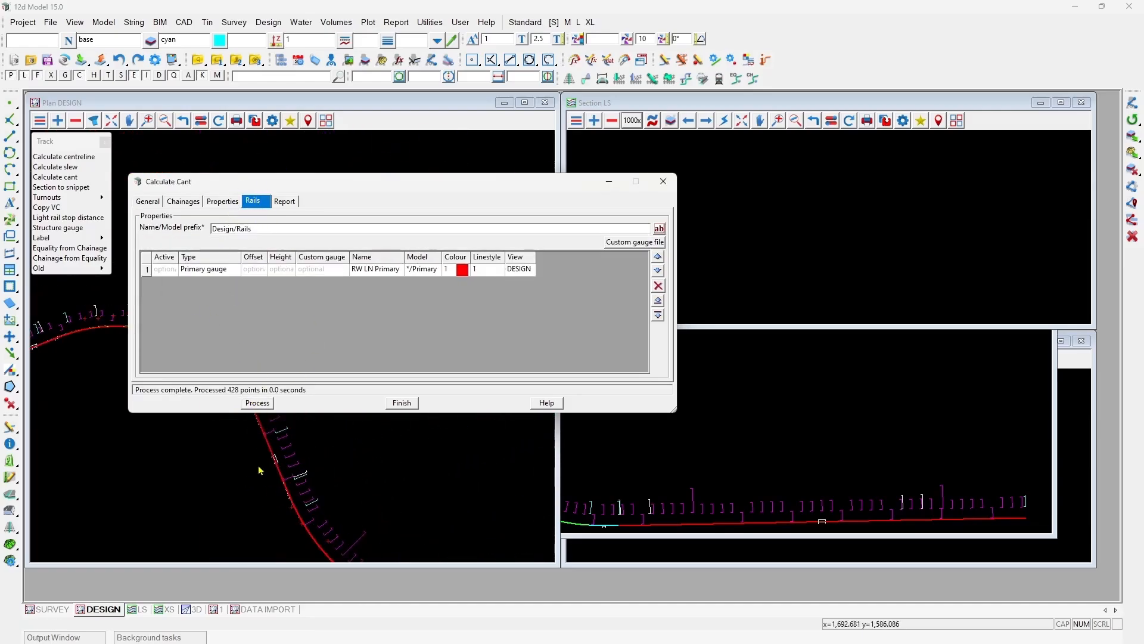
{"action": "scroll", "coordinate": [263, 431], "scroll_direction": "up", "scroll_amount": 4}
{"action": "scroll", "coordinate": [263, 432], "scroll_direction": "up", "scroll_amount": 2}
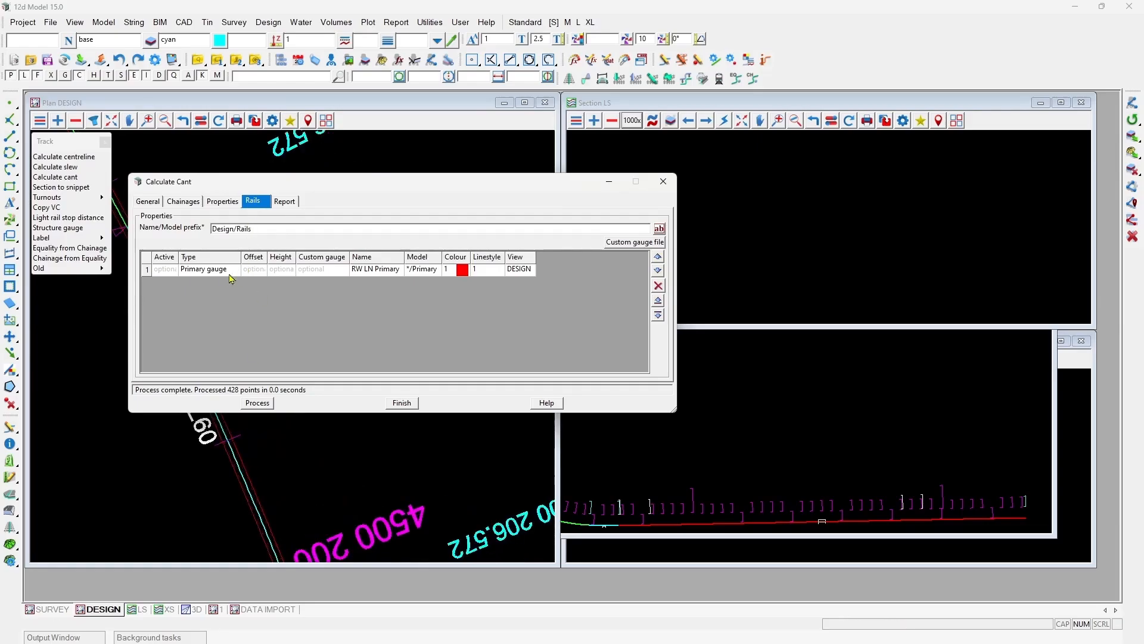
{"action": "left_click", "coordinate": [517, 270]}
{"action": "left_click", "coordinate": [658, 315]}
{"action": "right_click", "coordinate": [207, 282]}
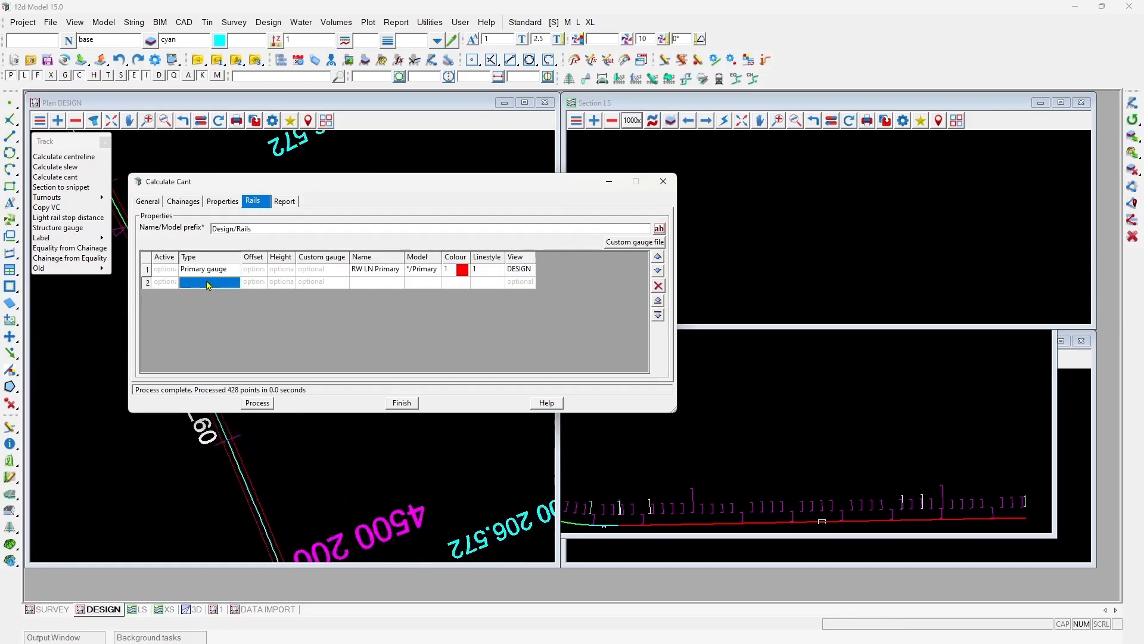
{"action": "left_click", "coordinate": [238, 314]}
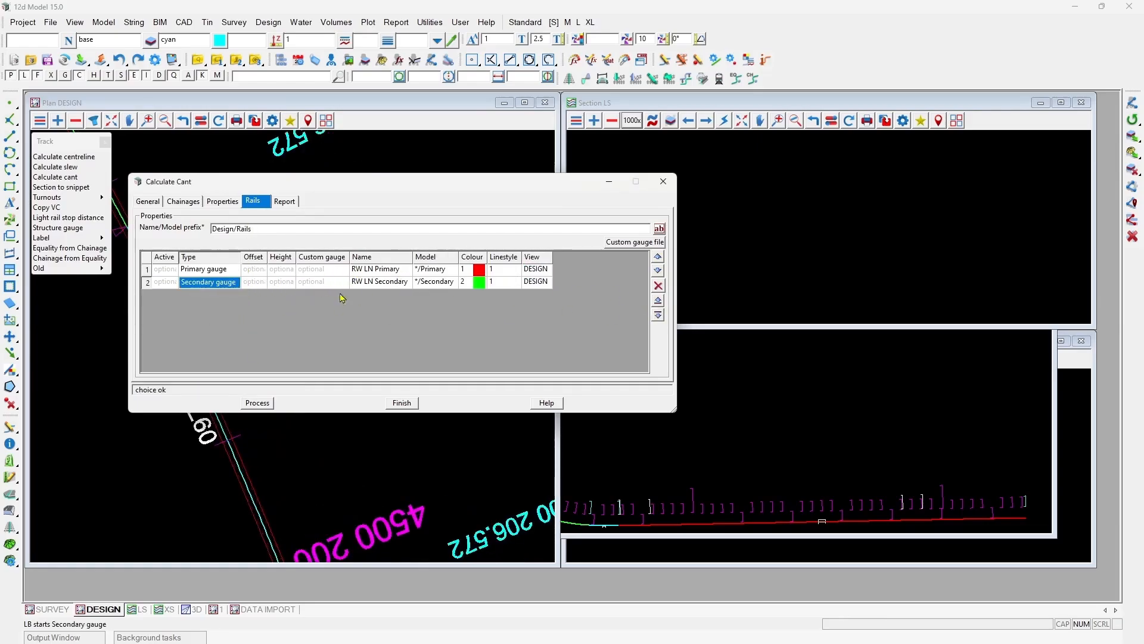
Step: Process the cant calculation to create the primary and secondary gauge rails with the Design/Rails prefix
{"action": "left_click", "coordinate": [257, 403]}
{"action": "scroll", "coordinate": [218, 456], "scroll_direction": "up", "scroll_amount": 2}
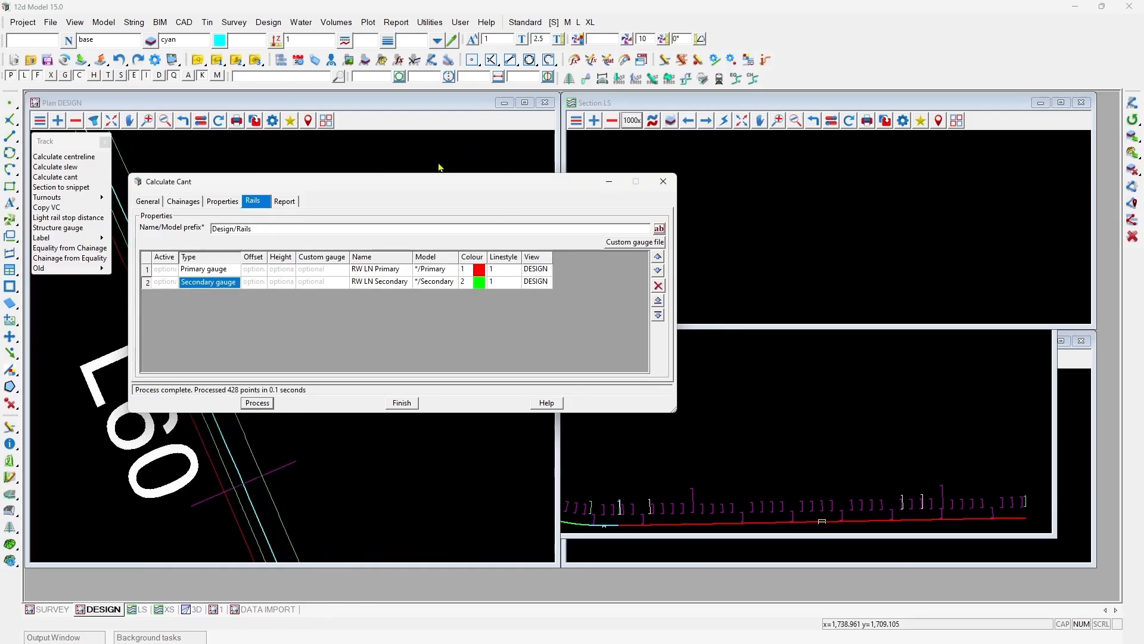
{"action": "left_click_drag", "start_coordinate": [416, 182], "coordinate": [488, 108]}
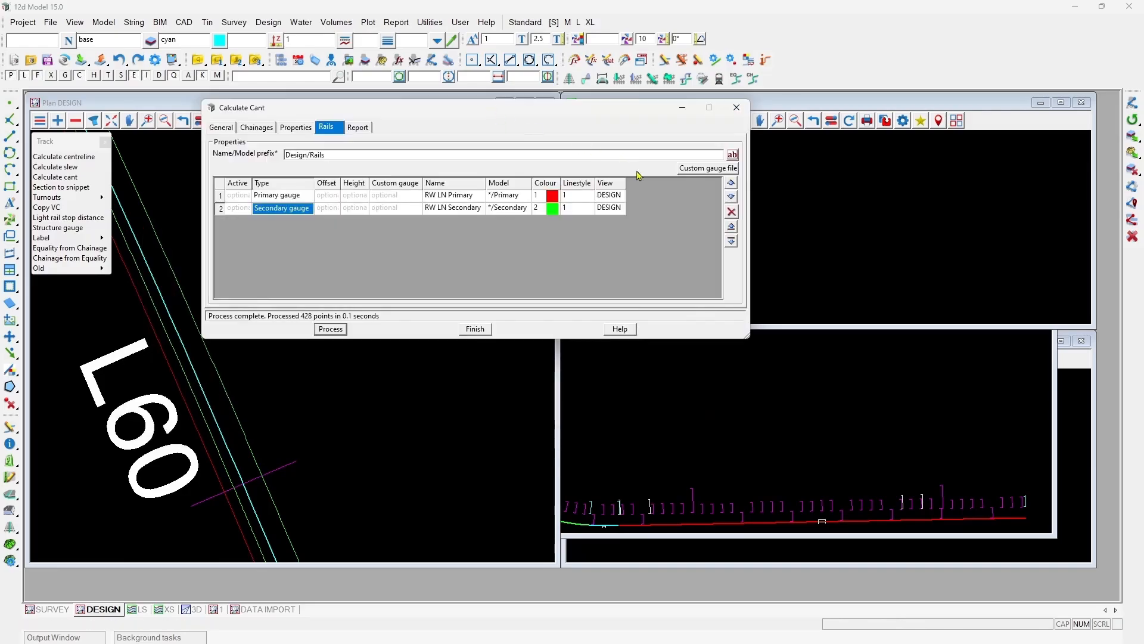
Step: Start a custom gauge file named "gauge widening primary" and fill its table with the alignment's segments
{"action": "left_click", "coordinate": [694, 170]}
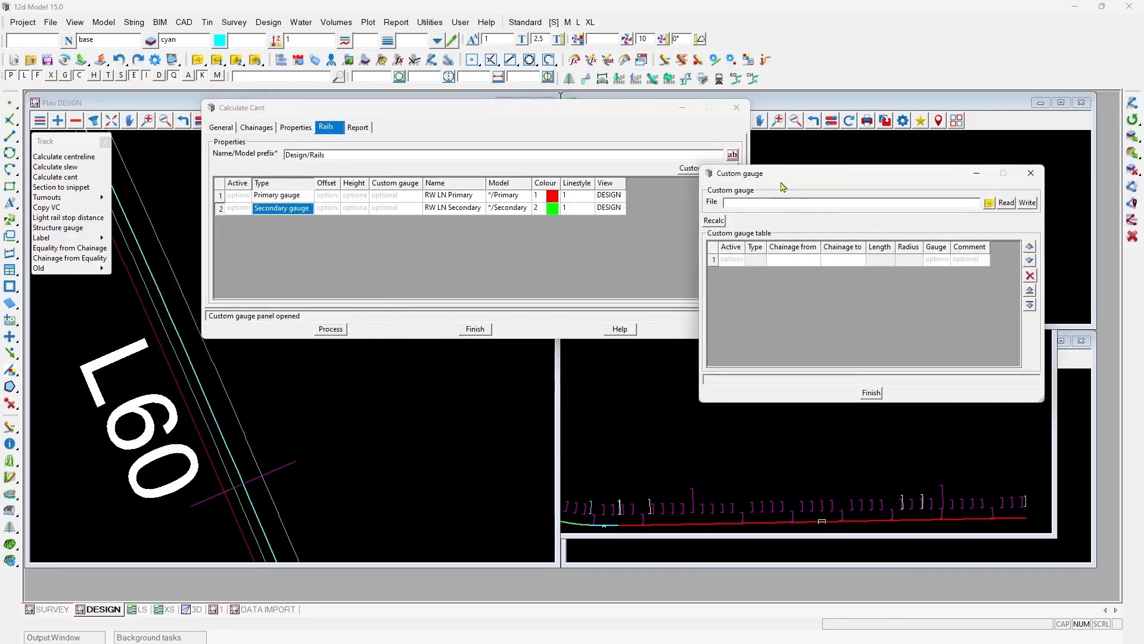
{"action": "left_click_drag", "start_coordinate": [782, 172], "coordinate": [671, 172]}
{"action": "type", "text": "gauge widening primary"}
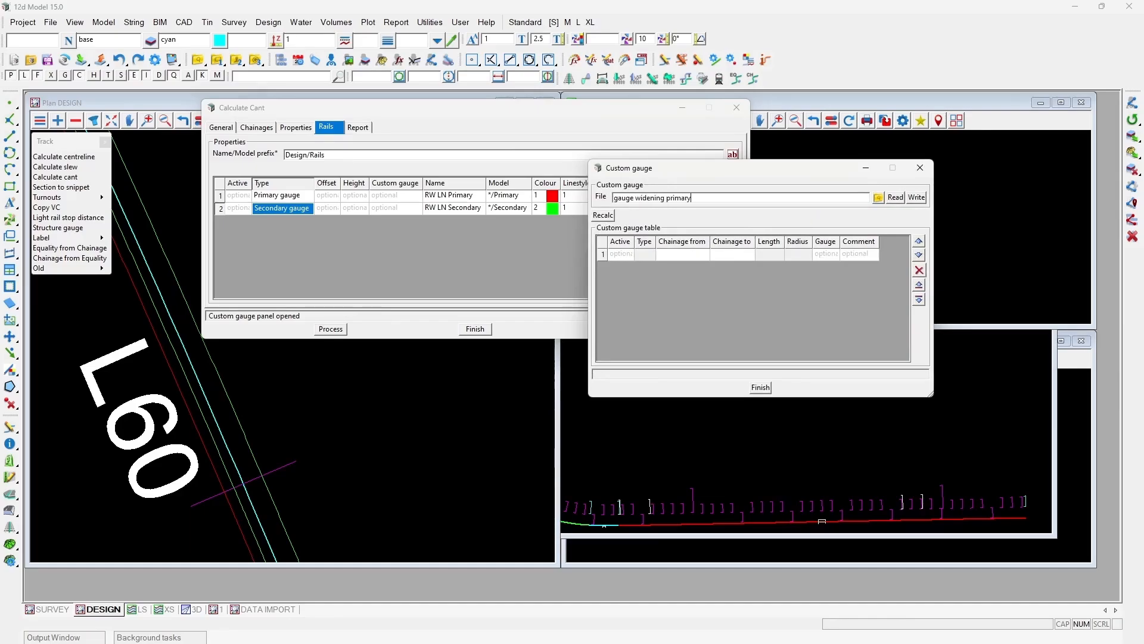
{"action": "key", "text": "Return"}
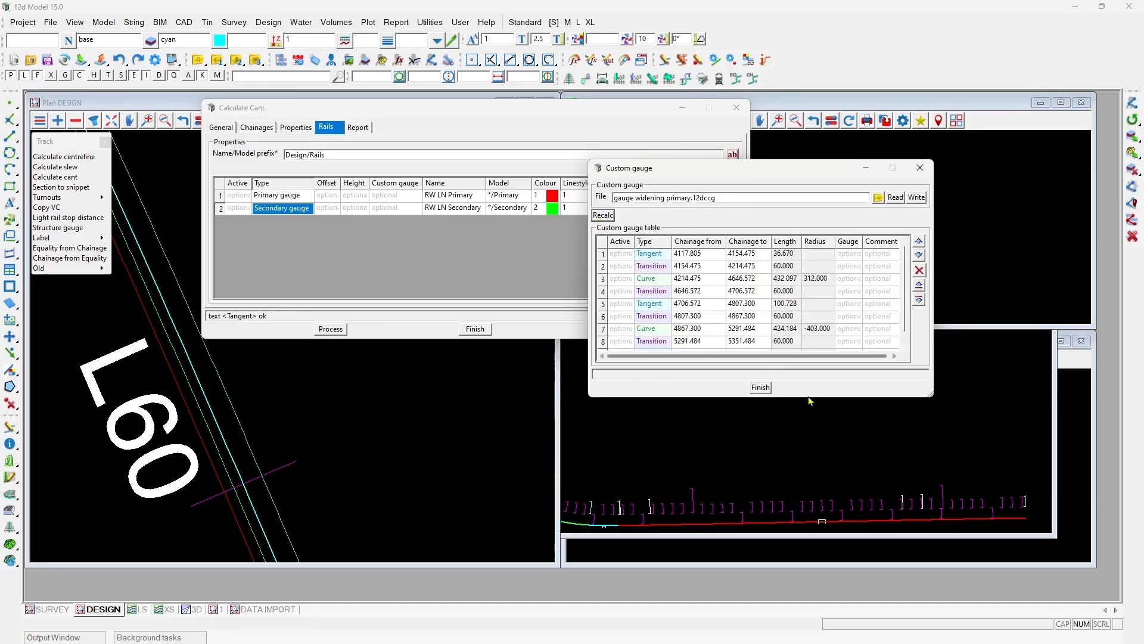
Step: Set the gauge of the 312 m radius curve to 1.438, write the custom gauge file and close its editor
{"action": "left_click", "coordinate": [848, 279]}
{"action": "type", "text": "1.43"}
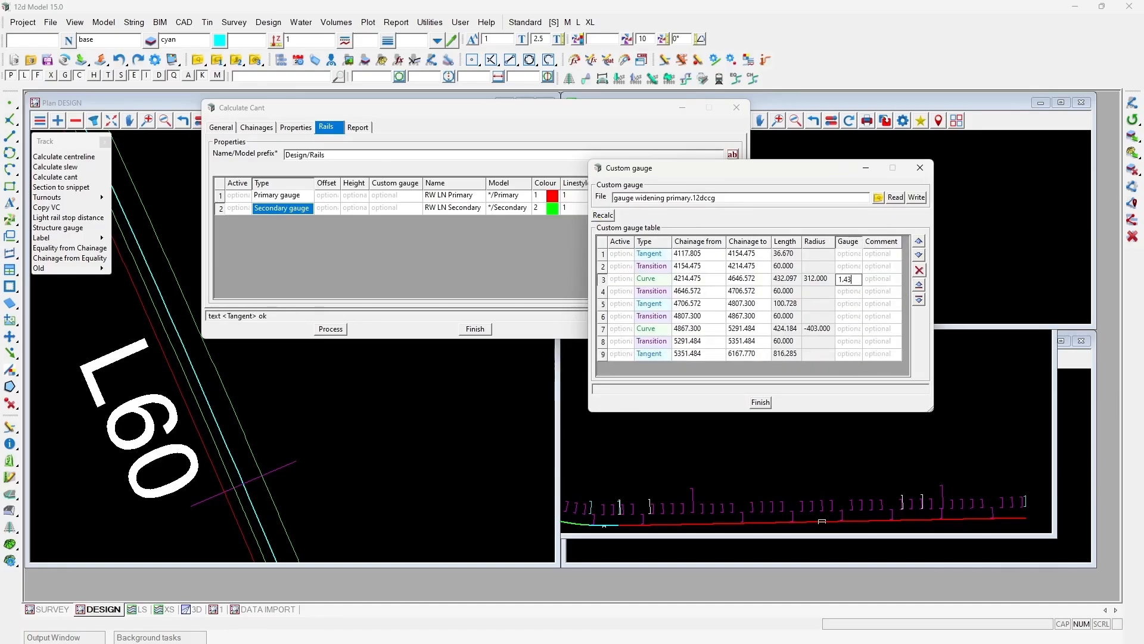
{"action": "left_click", "coordinate": [856, 294]}
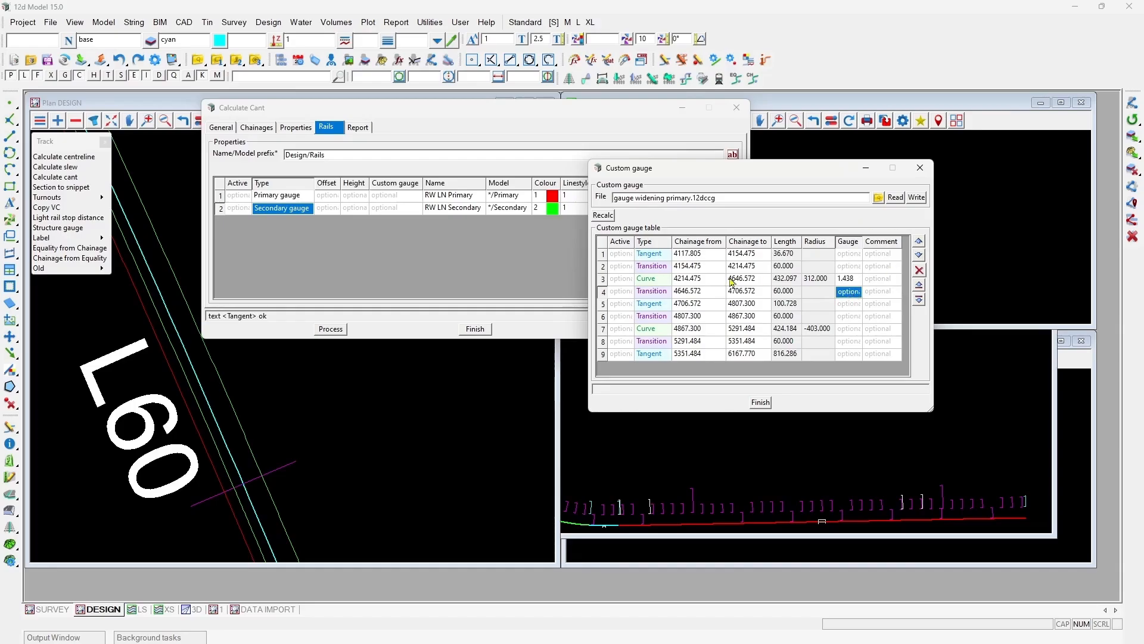
{"action": "left_click", "coordinate": [917, 198]}
{"action": "left_click", "coordinate": [761, 403]}
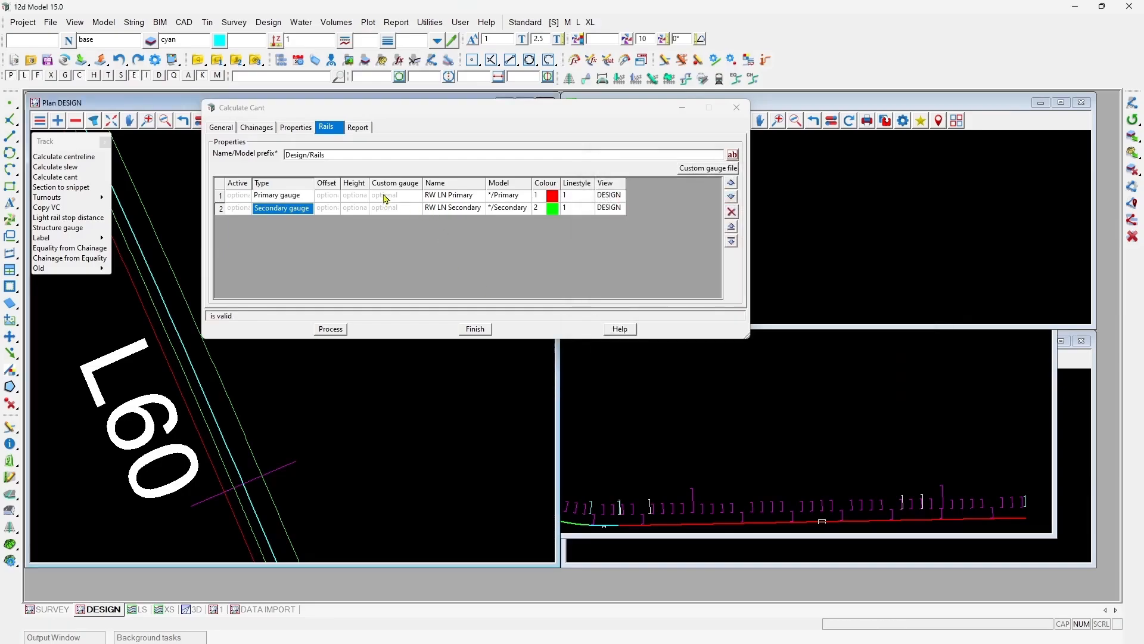
Step: Assign "gauge widening primary.12dccg" as the custom gauge of the primary gauge rail and reprocess the cant
{"action": "double_click", "coordinate": [385, 197]}
{"action": "double_click", "coordinate": [442, 230]}
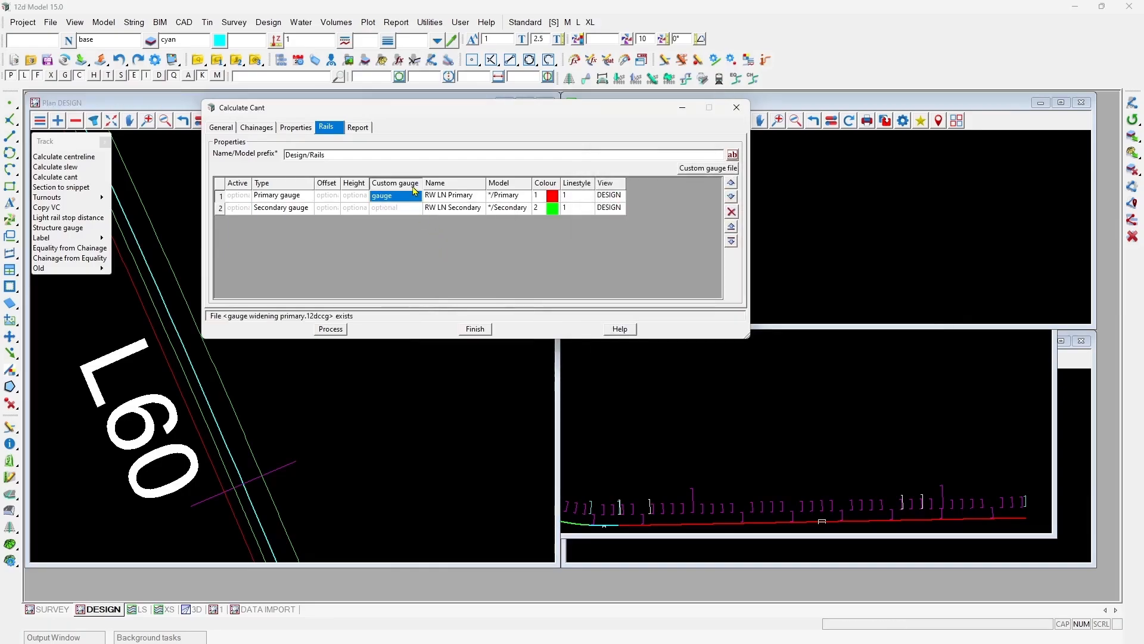
{"action": "double_click", "coordinate": [422, 182]}
{"action": "left_click", "coordinate": [331, 329]}
Step: Name the HTML cant report "Report" and process the cant calculation to generate it
{"action": "left_click", "coordinate": [357, 128]}
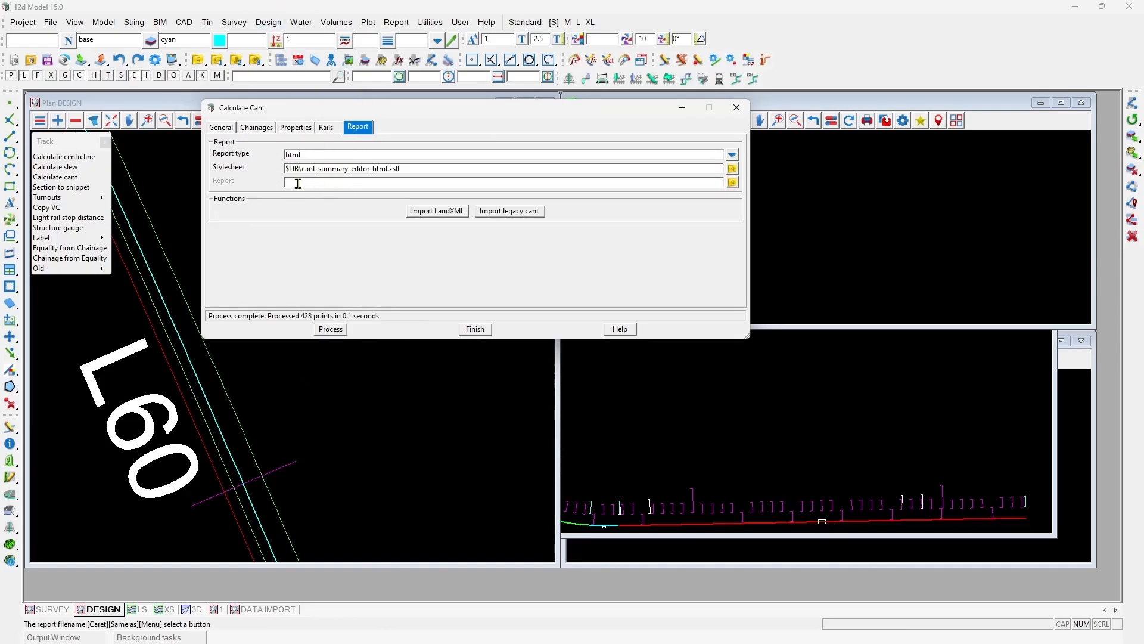
{"action": "type", "text": "Report"}
{"action": "key", "text": "Return"}
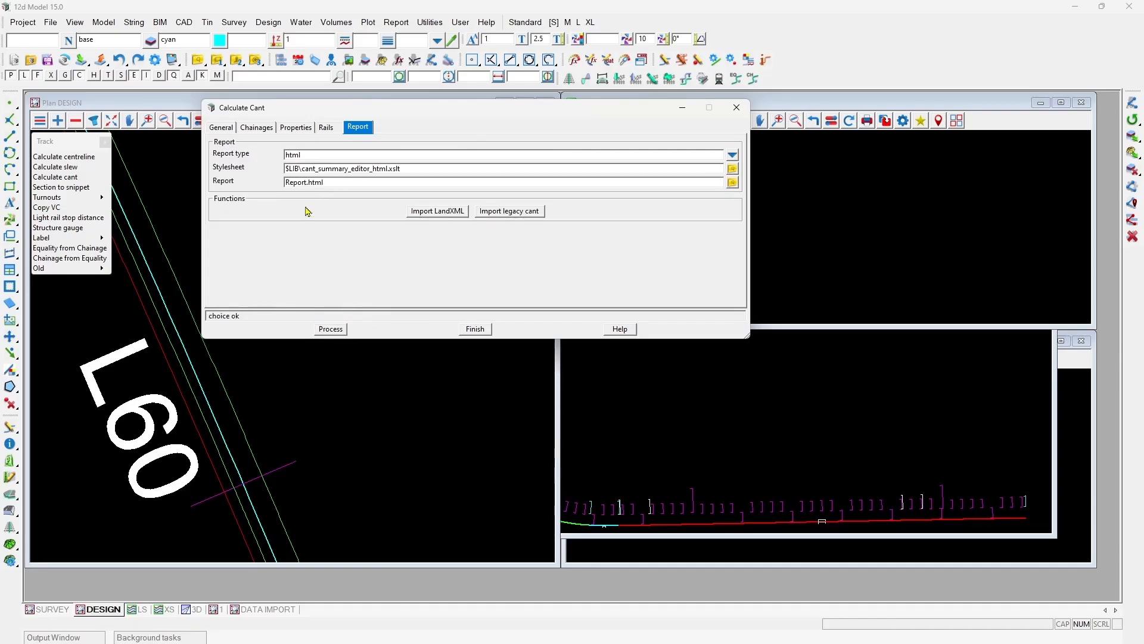
{"action": "left_click", "coordinate": [224, 128]}
{"action": "left_click", "coordinate": [358, 127]}
{"action": "left_click", "coordinate": [331, 329]}
Step: Open Report.html in the browser and review the cant tables for the PassengerSG and FreightNG vehicles
{"action": "left_click", "coordinate": [732, 182]}
{"action": "left_click", "coordinate": [760, 455]}
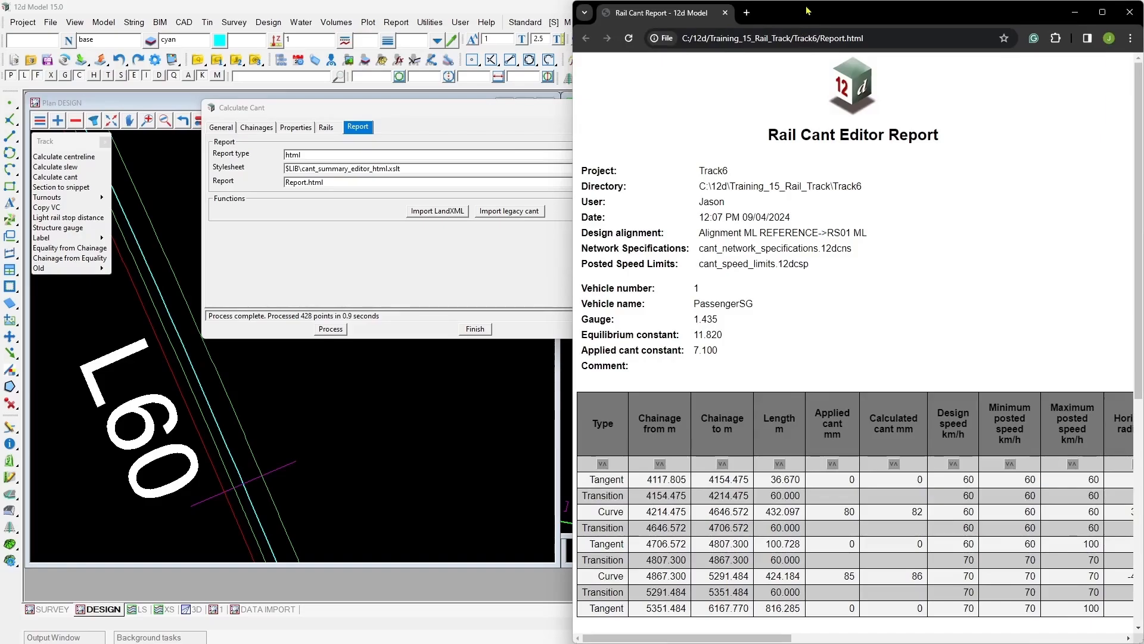
{"action": "double_click", "coordinate": [799, 5]}
{"action": "scroll", "coordinate": [427, 320], "scroll_direction": "down", "scroll_amount": 3}
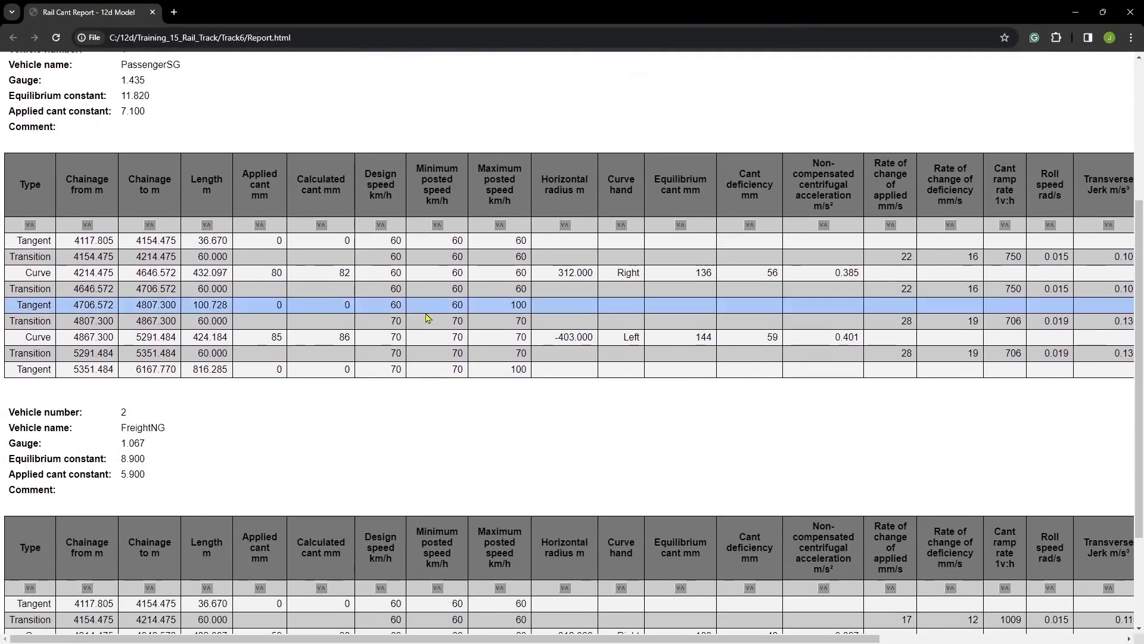
{"action": "scroll", "coordinate": [98, 277], "scroll_direction": "down", "scroll_amount": 2}
{"action": "scroll", "coordinate": [121, 513], "scroll_direction": "down", "scroll_amount": 1}
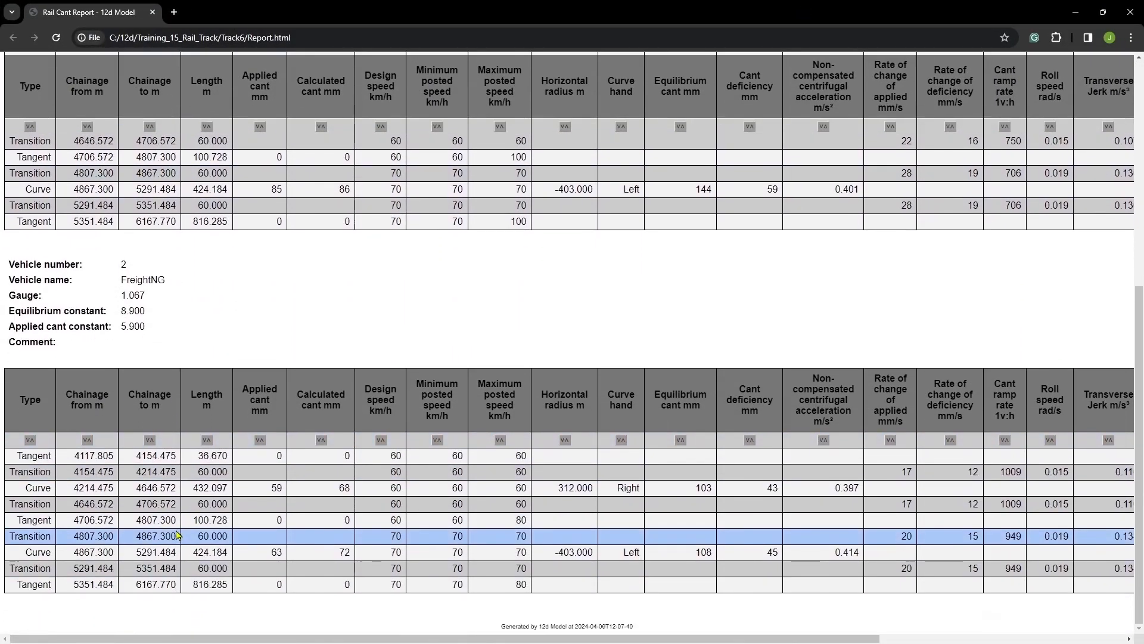
{"action": "scroll", "coordinate": [174, 529], "scroll_direction": "up", "scroll_amount": 6}
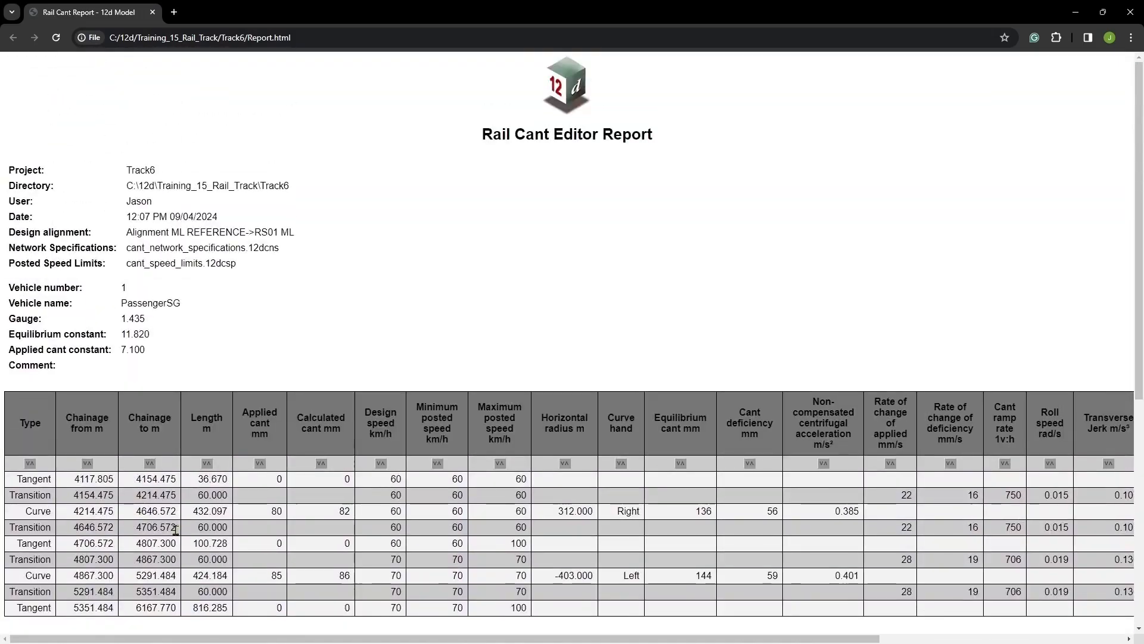
{"action": "left_click", "coordinate": [1076, 11]}
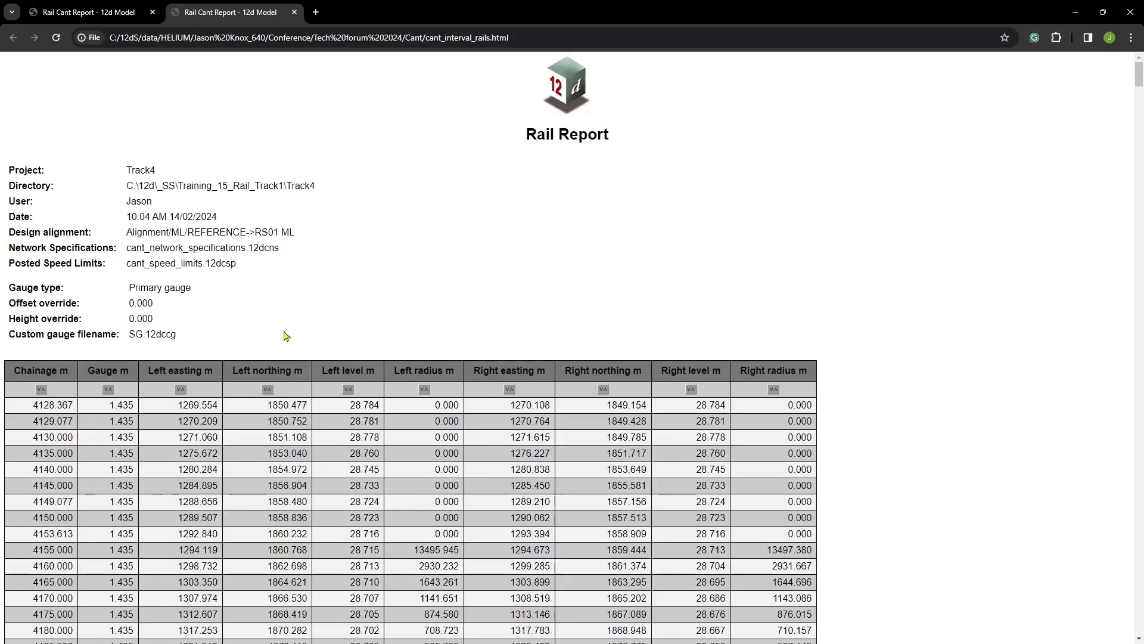
Step: Look through the sample rail, speed, vertical summary and interval reports, and close the browser
{"action": "scroll", "coordinate": [330, 394], "scroll_direction": "down", "scroll_amount": 8}
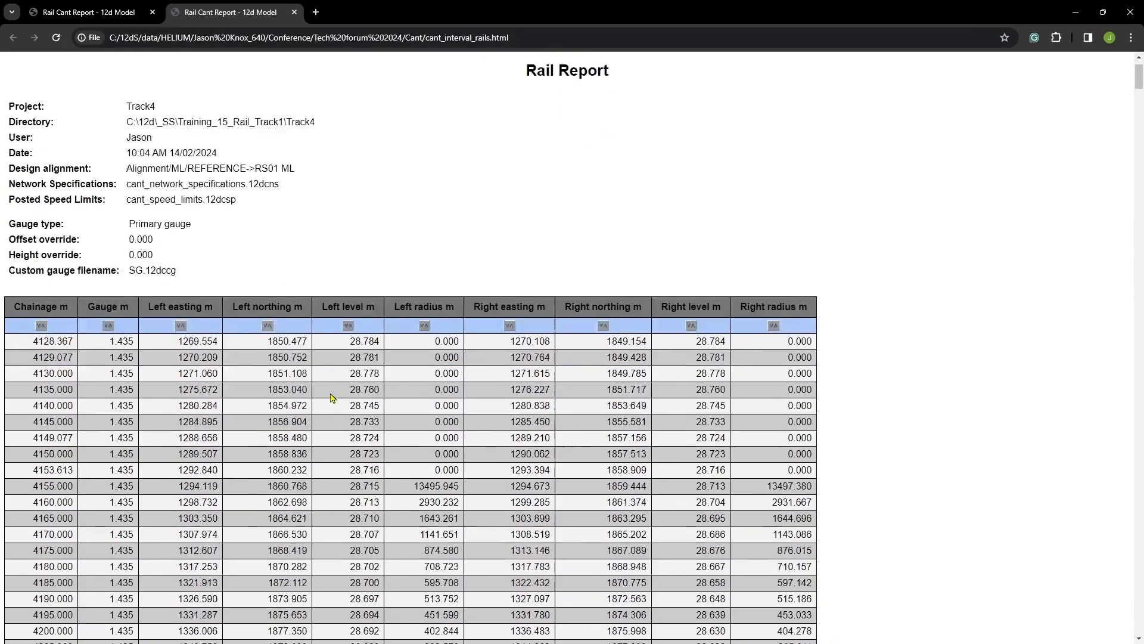
{"action": "scroll", "coordinate": [329, 395], "scroll_direction": "down", "scroll_amount": 1}
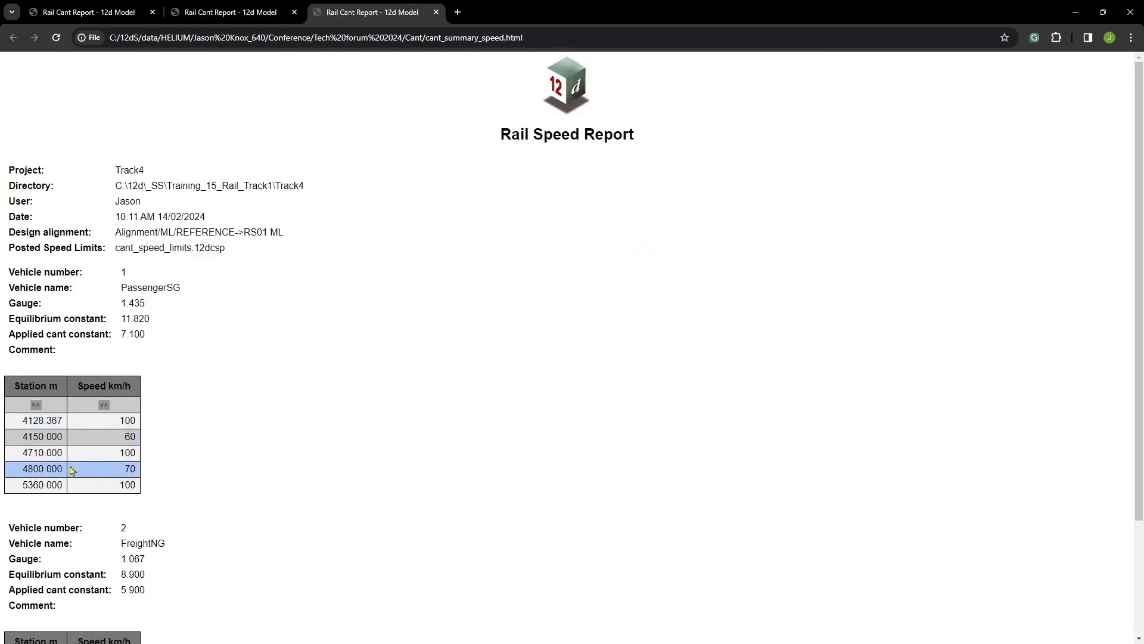
{"action": "scroll", "coordinate": [275, 483], "scroll_direction": "down", "scroll_amount": 2}
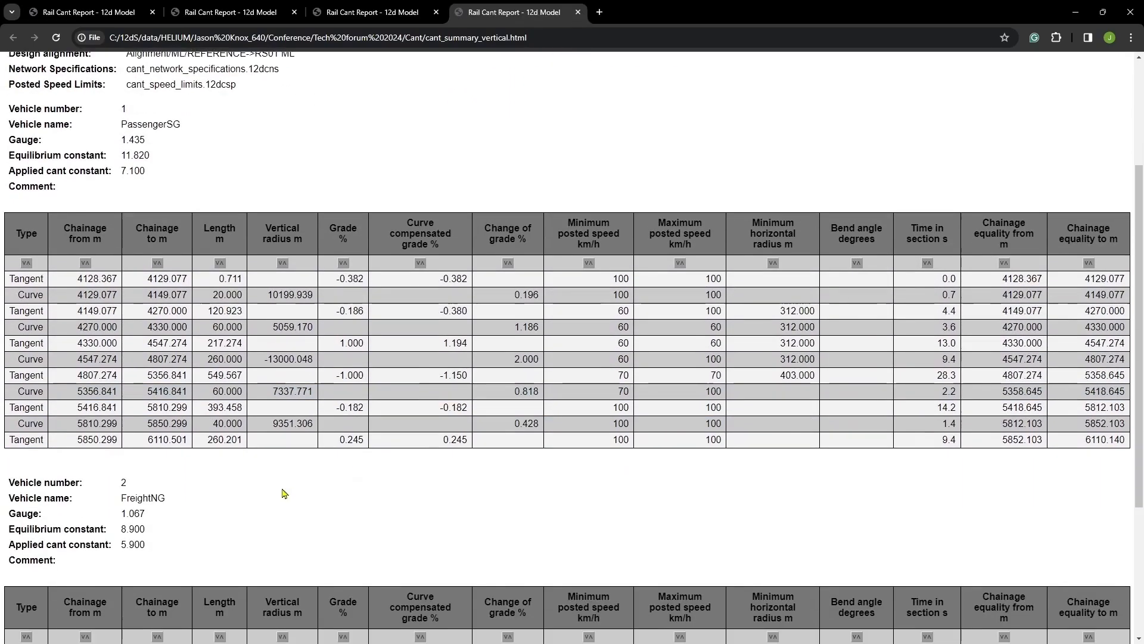
{"action": "scroll", "coordinate": [272, 480], "scroll_direction": "down", "scroll_amount": 2}
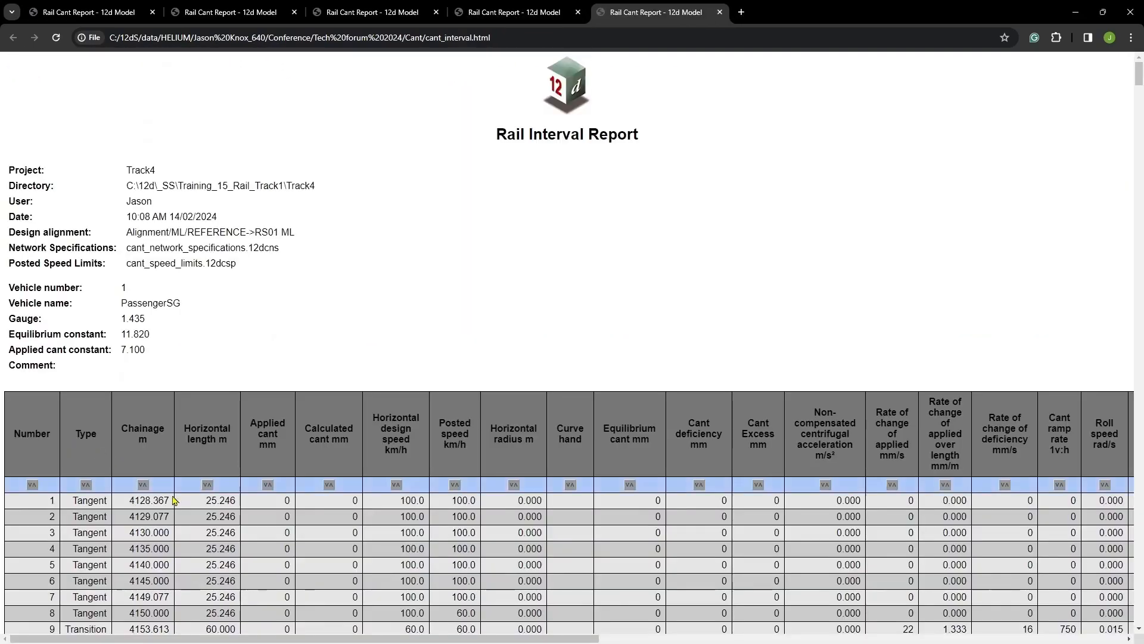
{"action": "scroll", "coordinate": [146, 374], "scroll_direction": "down", "scroll_amount": 3}
{"action": "scroll", "coordinate": [146, 373], "scroll_direction": "down", "scroll_amount": 1}
{"action": "scroll", "coordinate": [132, 457], "scroll_direction": "down", "scroll_amount": 4}
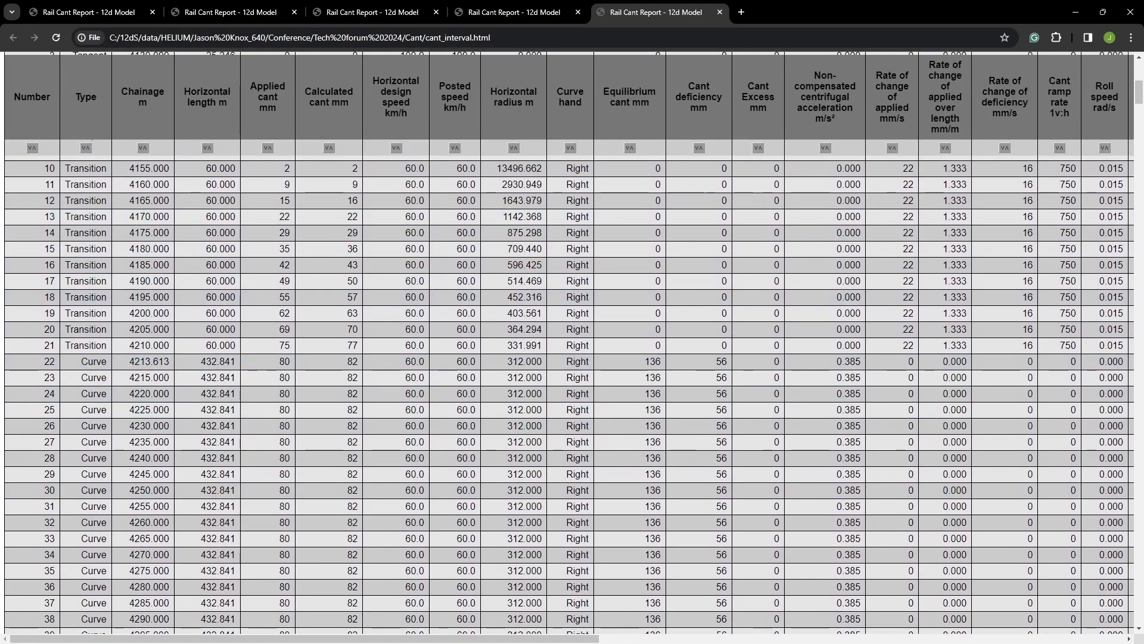
{"action": "left_click", "coordinate": [1131, 12]}
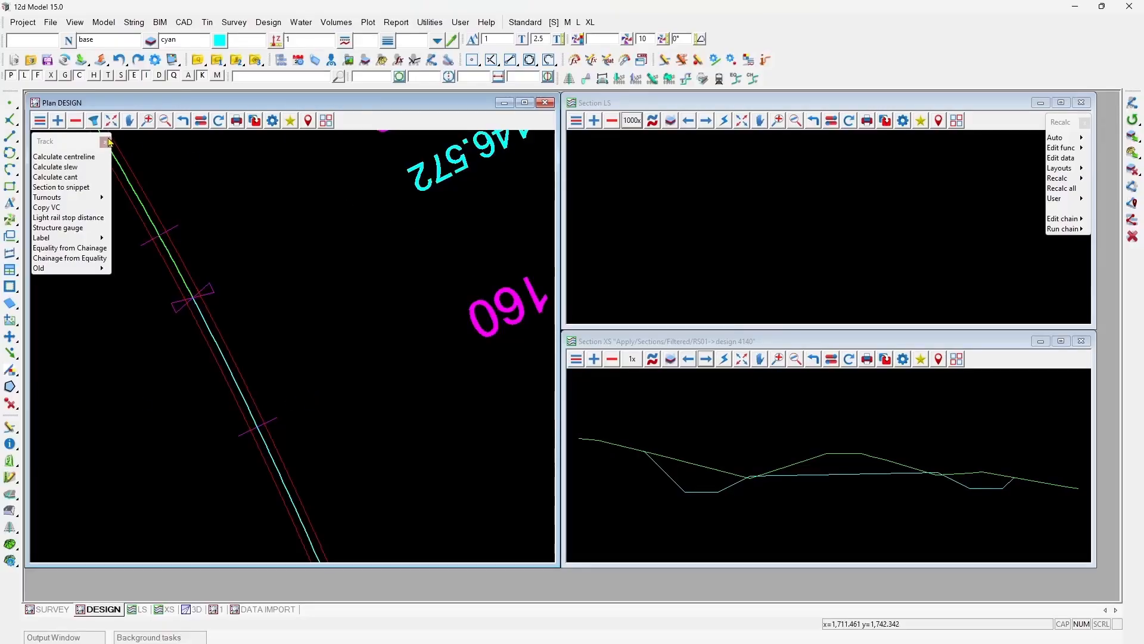
Step: Open the Section to snippet tool and read in the 12d Solutions data file section.12dxmlz
{"action": "left_click", "coordinate": [78, 190]}
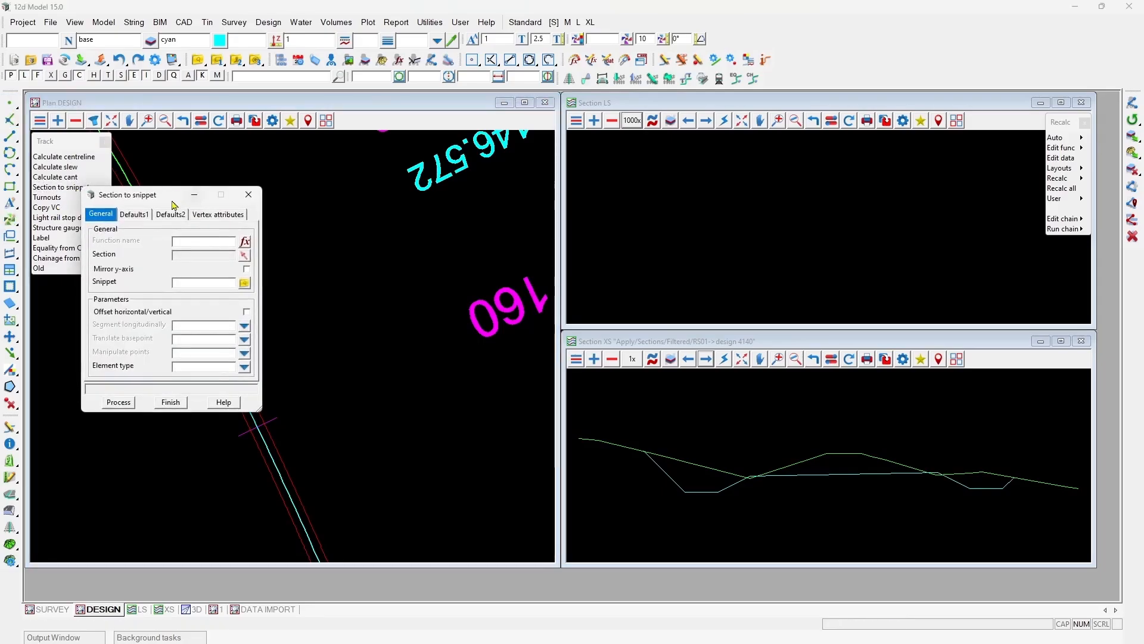
{"action": "left_click_drag", "start_coordinate": [136, 320], "coordinate": [136, 320]}
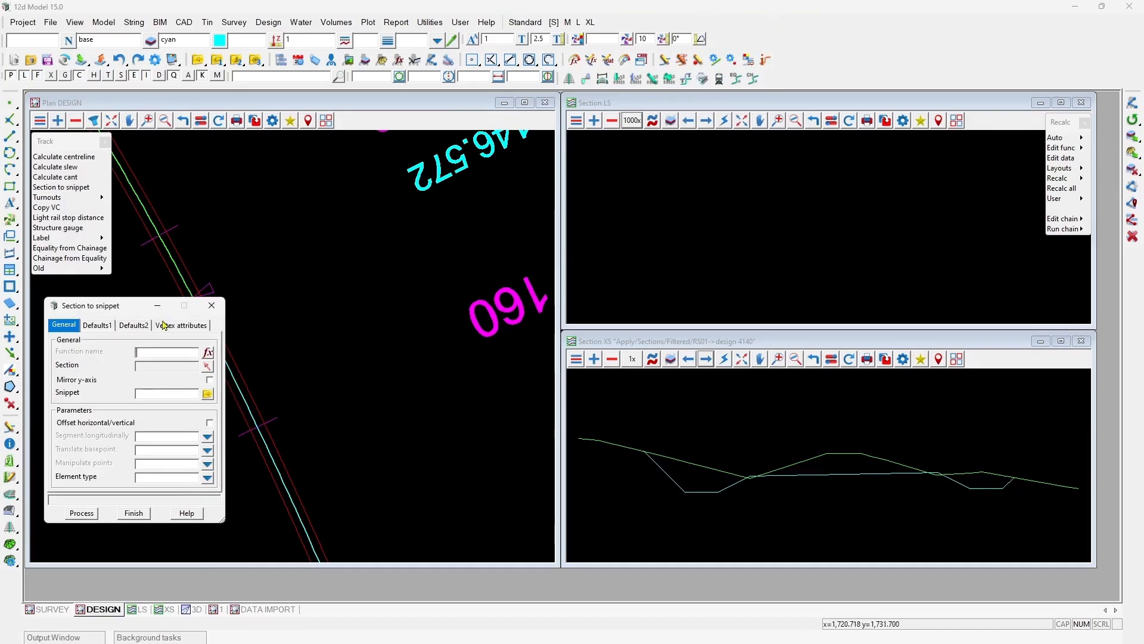
{"action": "left_click", "coordinate": [50, 22]}
{"action": "left_click", "coordinate": [100, 67]}
{"action": "left_click_drag", "start_coordinate": [200, 72], "coordinate": [422, 159]}
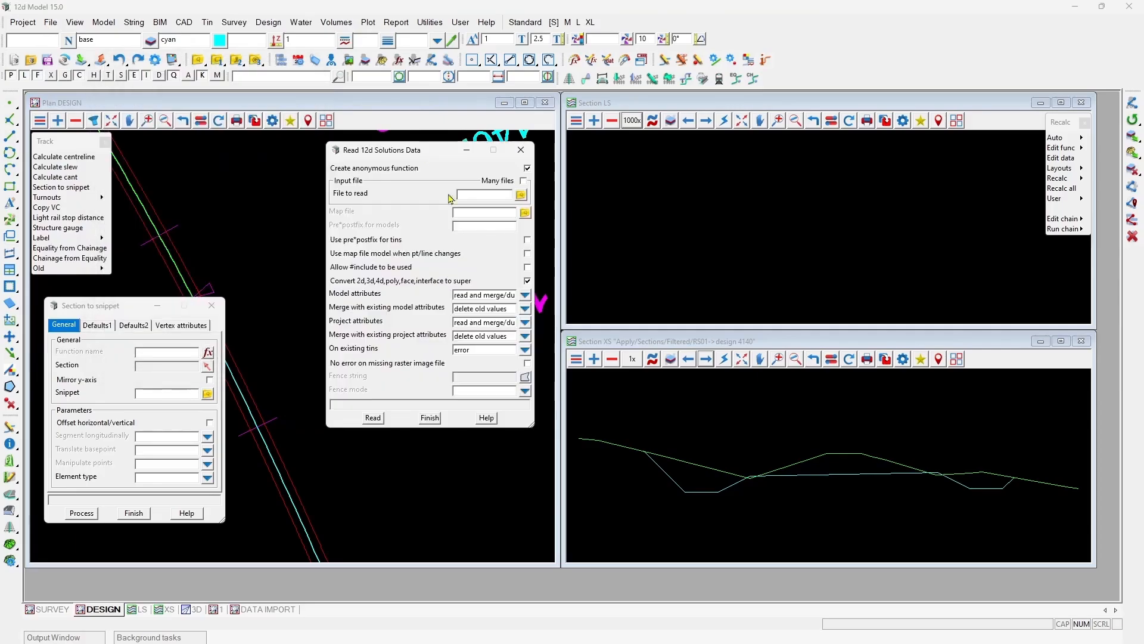
{"action": "left_click", "coordinate": [521, 195]}
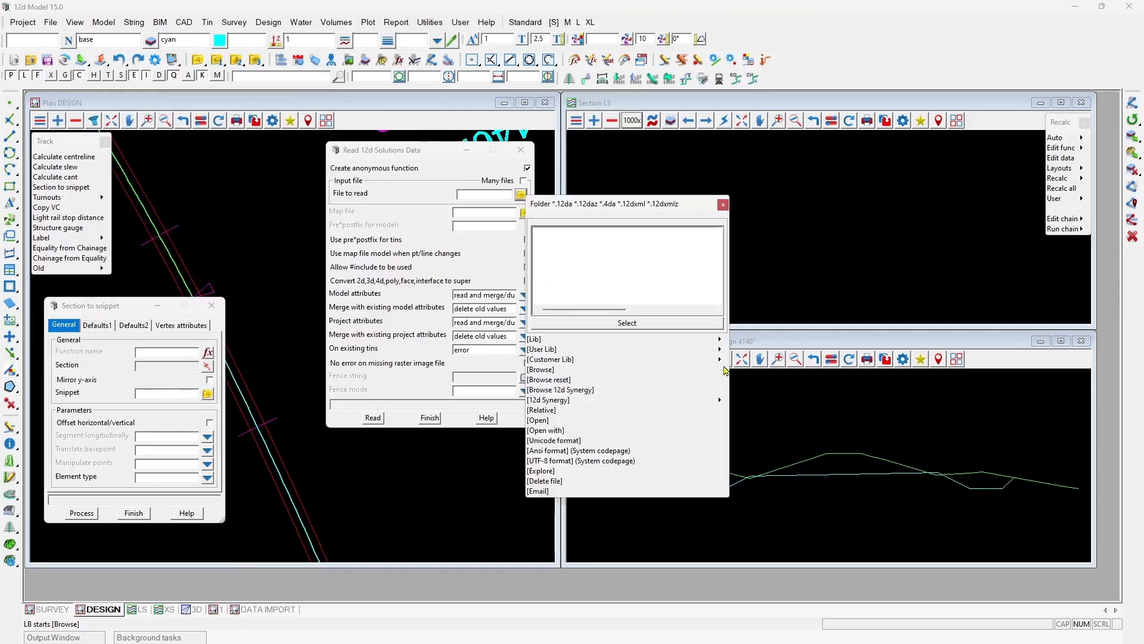
{"action": "mouse_move", "coordinate": [723, 361]}
{"action": "left_click", "coordinate": [766, 454]}
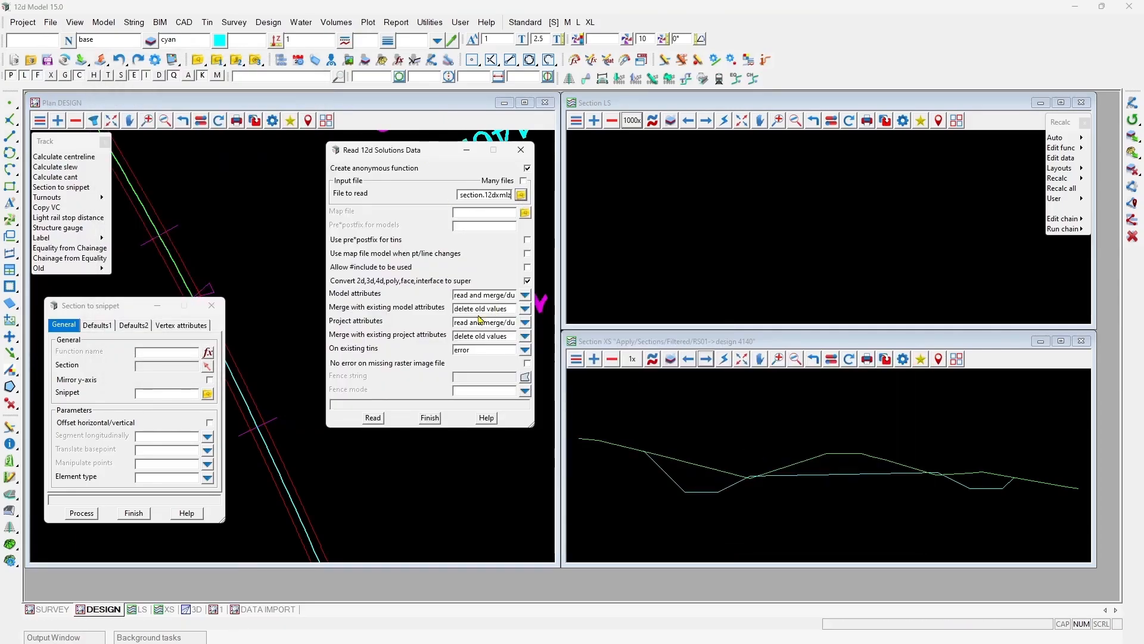
{"action": "left_click", "coordinate": [380, 419]}
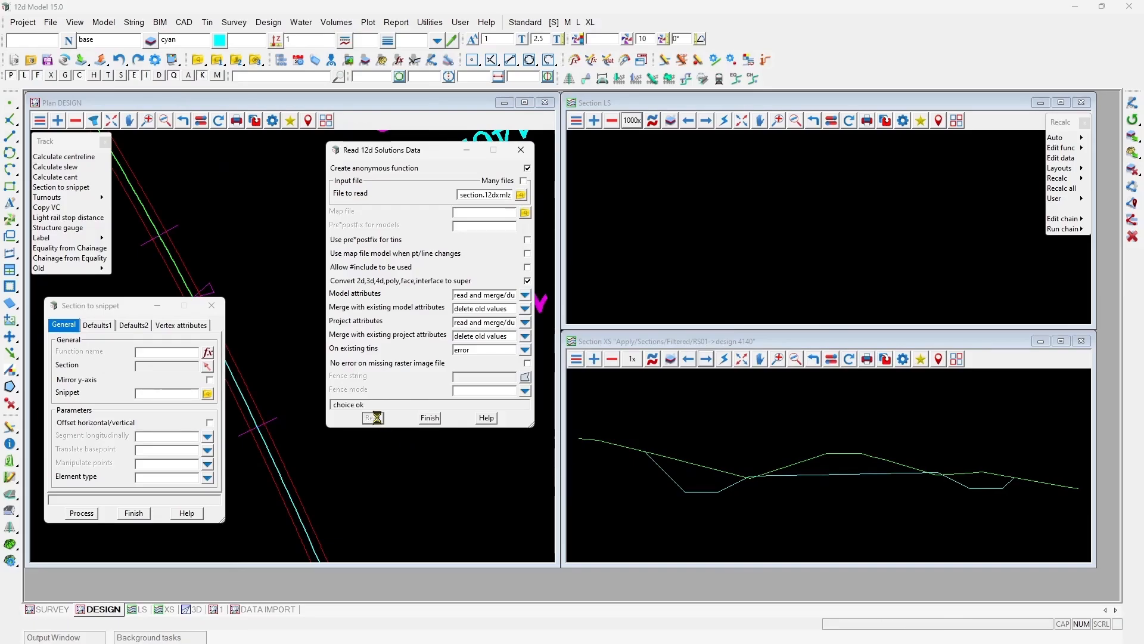
Step: Bring up the DATA IMPORT plan view with the imported track section and close the data reading tool
{"action": "left_click", "coordinate": [267, 608]}
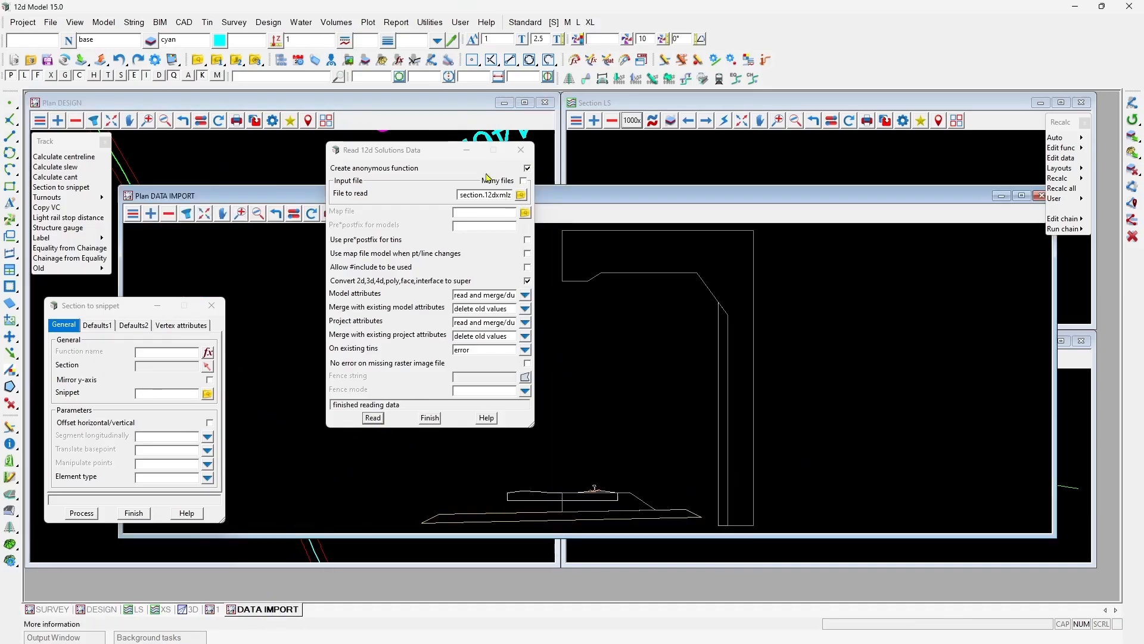
{"action": "left_click", "coordinate": [429, 417]}
{"action": "scroll", "coordinate": [614, 498], "scroll_direction": "down", "scroll_amount": 2}
{"action": "scroll", "coordinate": [605, 395], "scroll_direction": "up", "scroll_amount": 5}
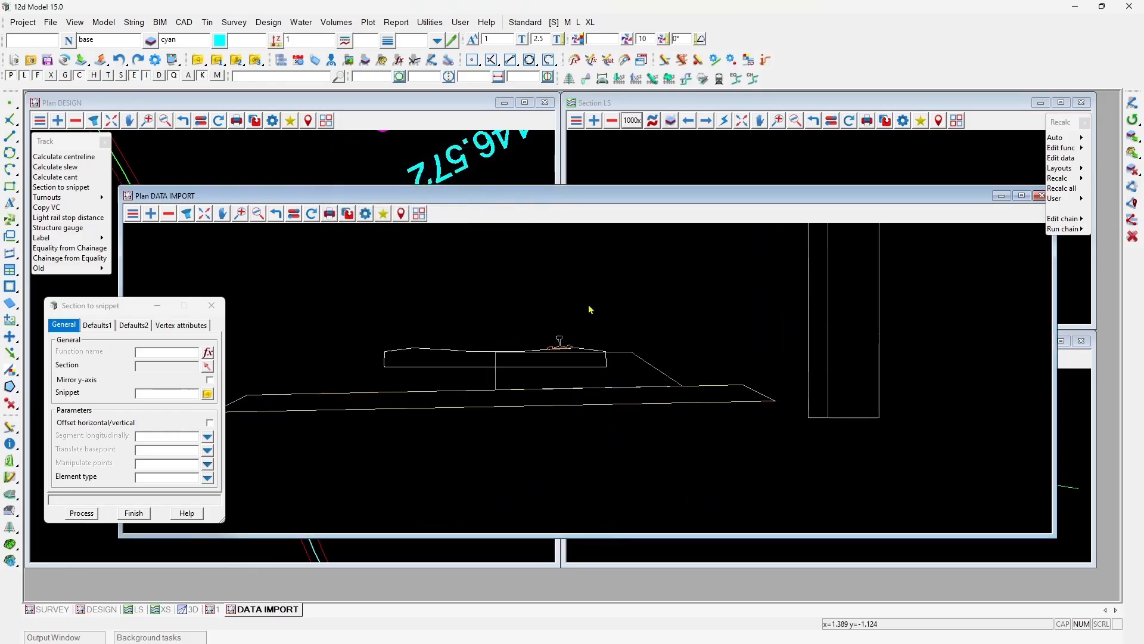
{"action": "scroll", "coordinate": [549, 365], "scroll_direction": "up", "scroll_amount": 2}
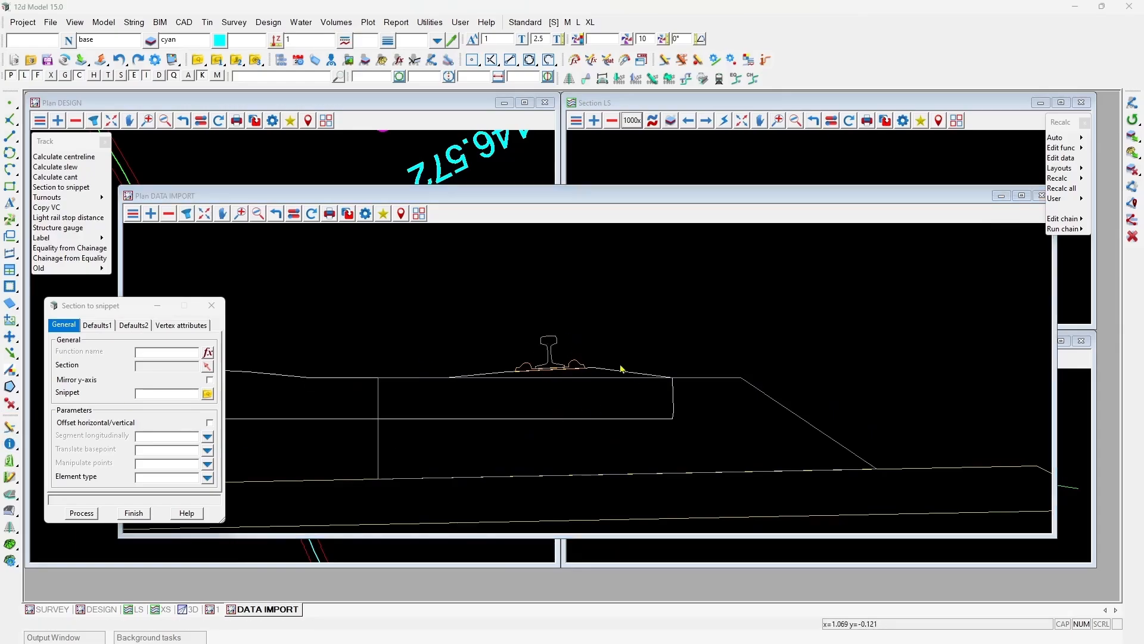
Step: Pick the rail profile as the section for the snippet and enter Snippet/Rail as the function name
{"action": "left_click", "coordinate": [672, 363]}
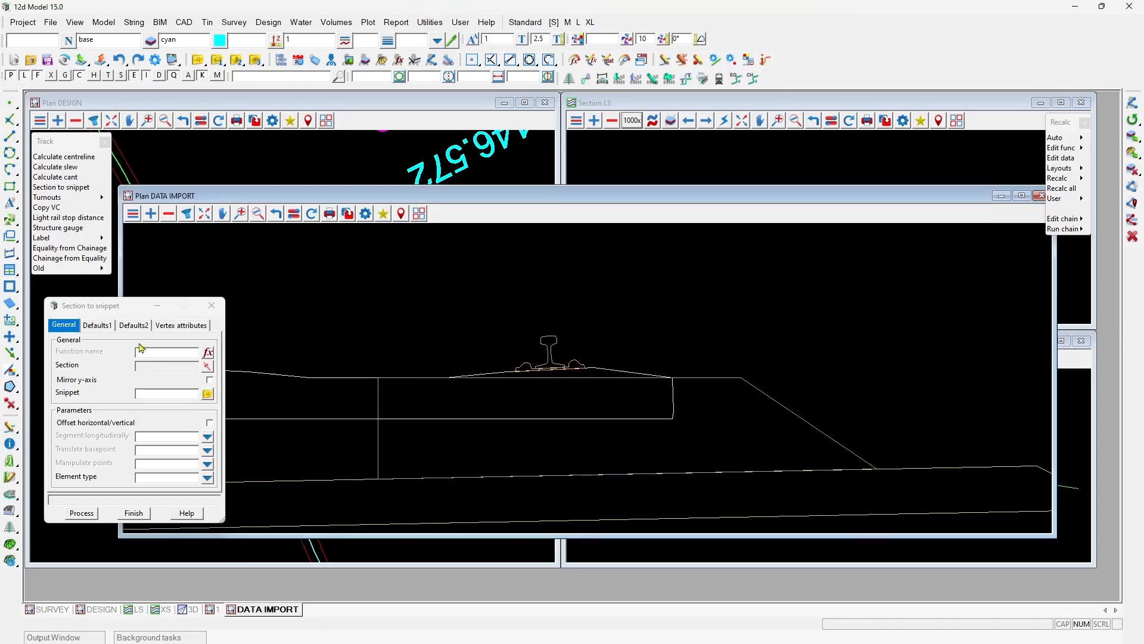
{"action": "left_click", "coordinate": [207, 368]}
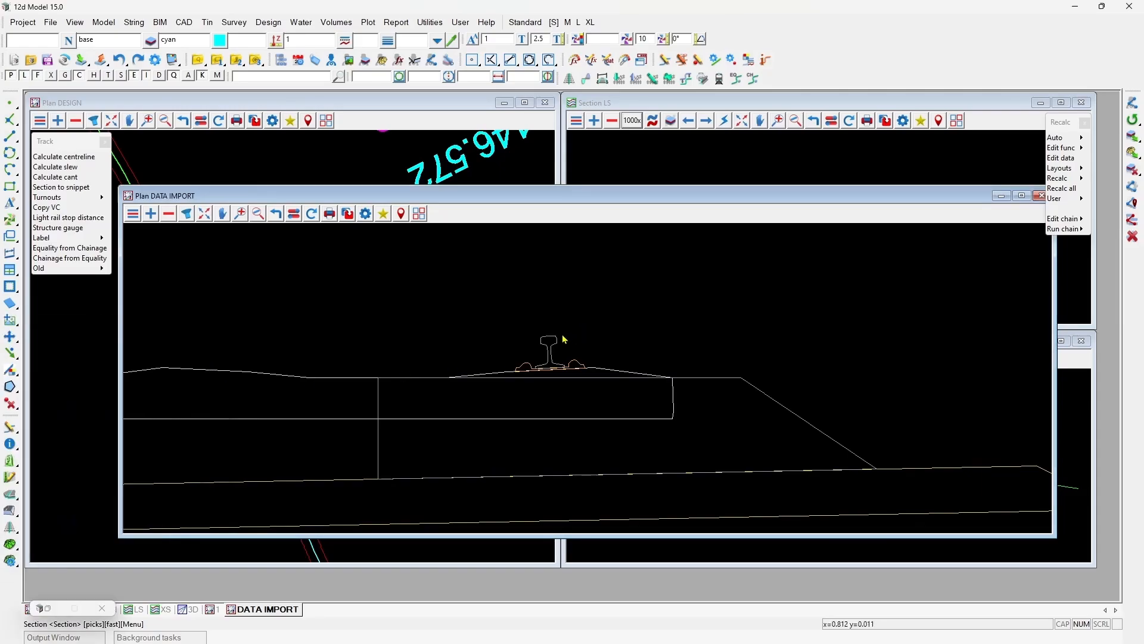
{"action": "left_click", "coordinate": [563, 338]}
{"action": "scroll", "coordinate": [552, 341], "scroll_direction": "up", "scroll_amount": 2}
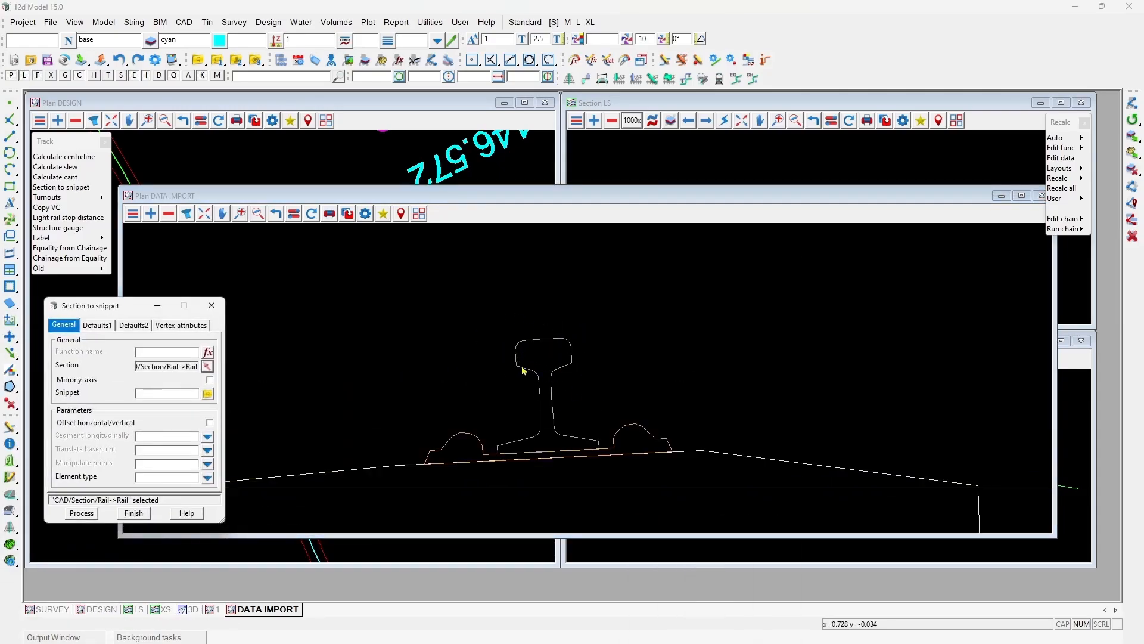
{"action": "scroll", "coordinate": [564, 315], "scroll_direction": "down", "scroll_amount": 4}
{"action": "scroll", "coordinate": [573, 330], "scroll_direction": "up", "scroll_amount": 2}
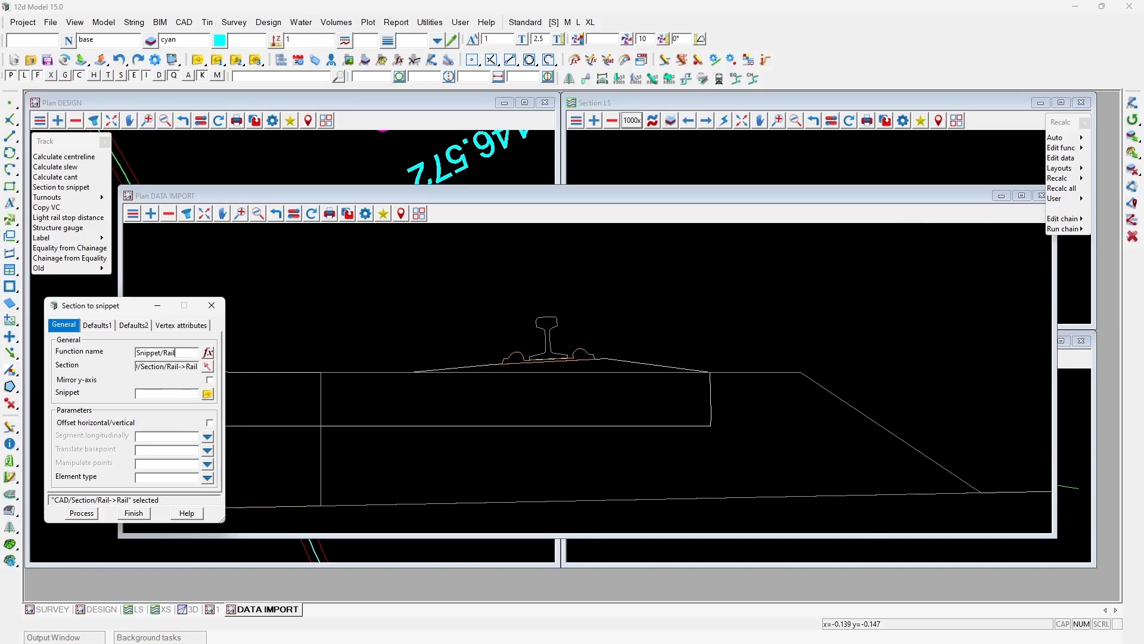
Step: Complete the function name as Snippet/Rails and set the snippet output file to Rails.mtfsnippet in the user library
{"action": "type", "text": "s"}
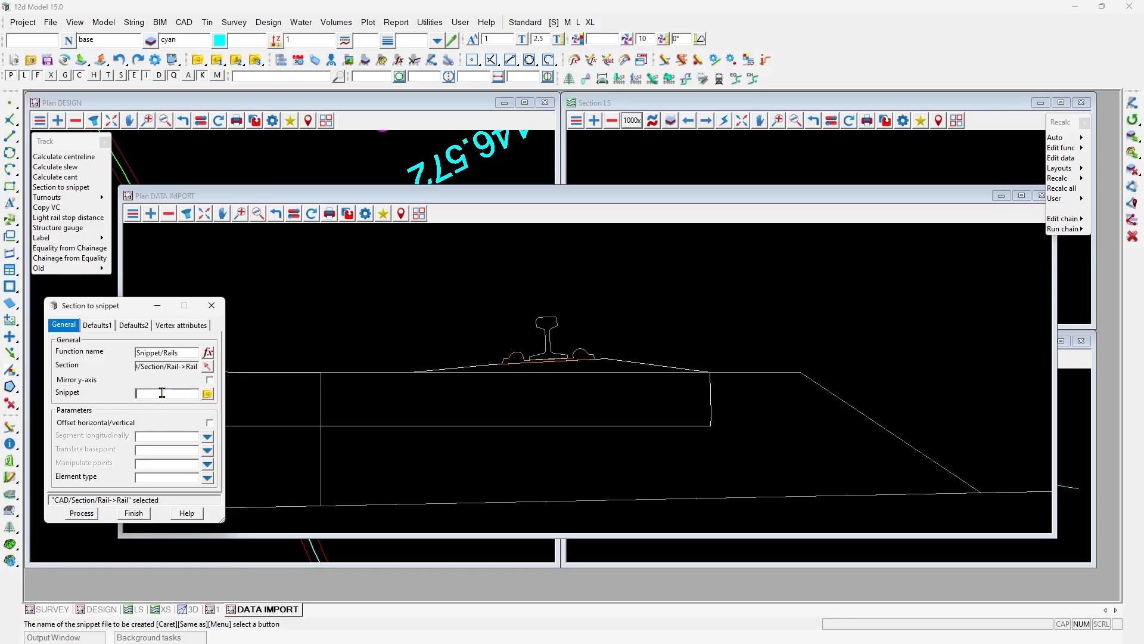
{"action": "left_click", "coordinate": [208, 394]}
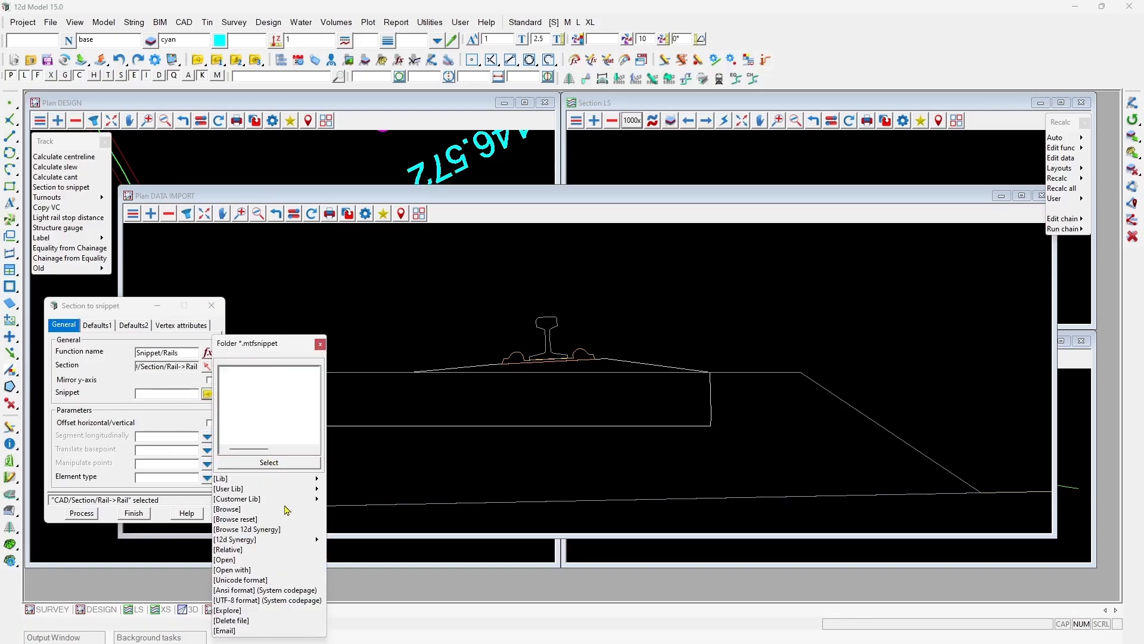
{"action": "mouse_move", "coordinate": [315, 494]}
{"action": "double_click", "coordinate": [357, 521]}
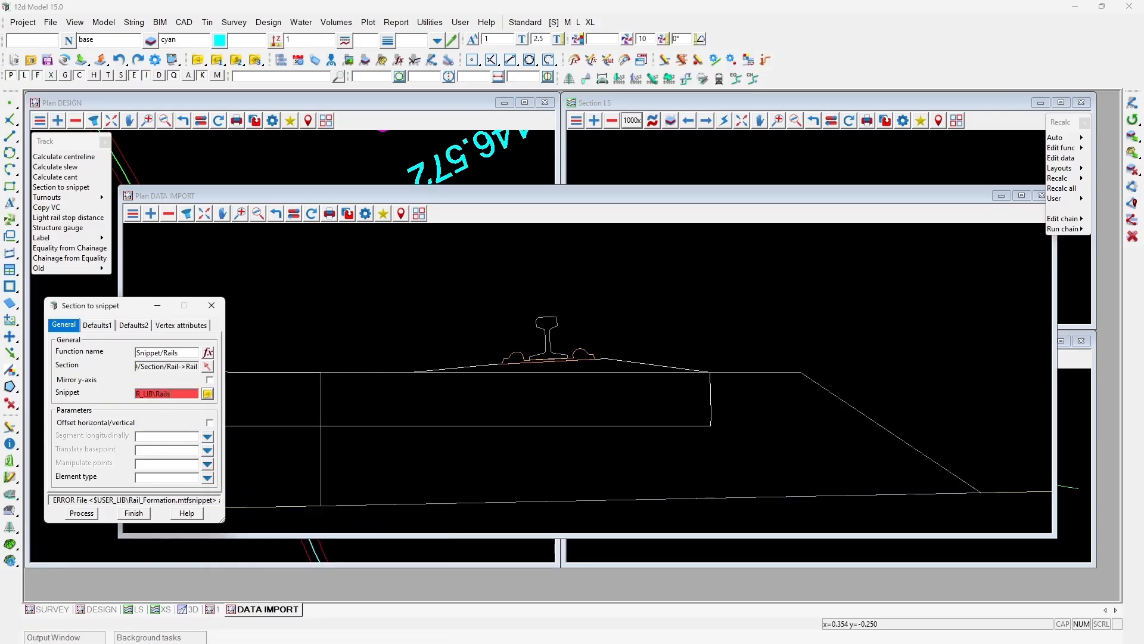
{"action": "key", "text": "Return"}
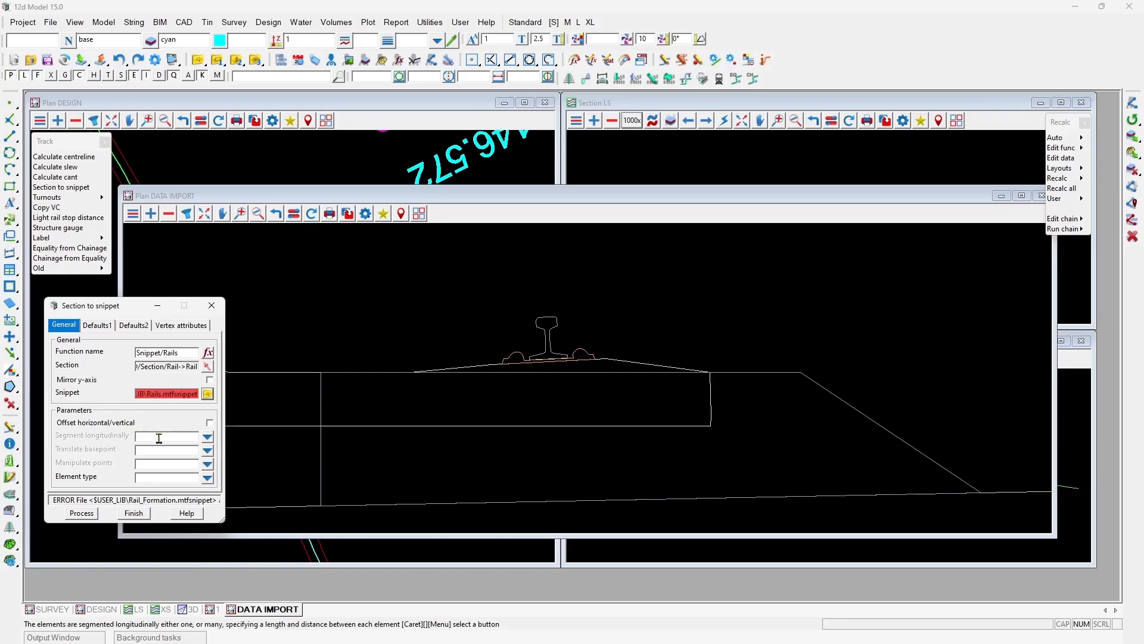
Step: Set the snippet parameters to translate the basepoint by Grade, manipulate All points on grade and use the Trimesh element type
{"action": "left_click", "coordinate": [208, 451]}
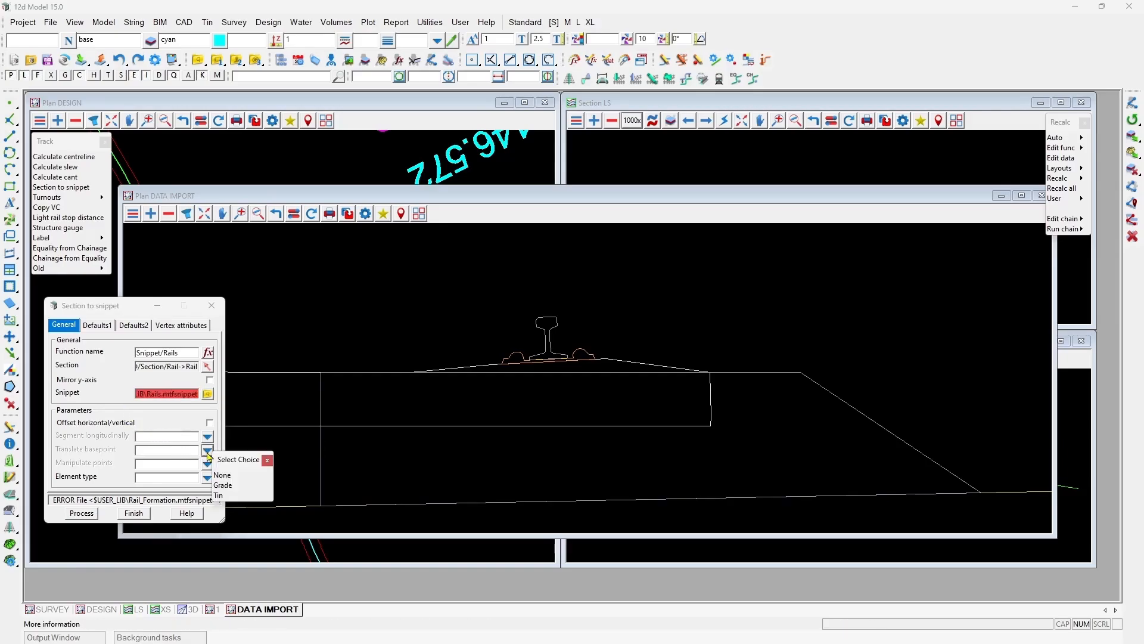
{"action": "left_click", "coordinate": [223, 485]}
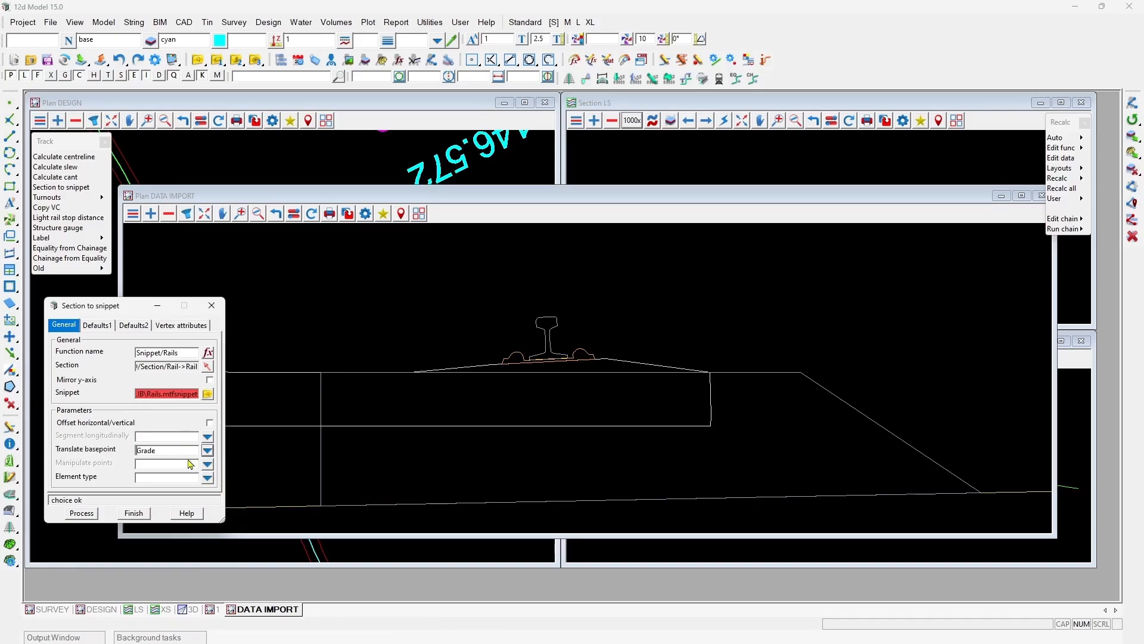
{"action": "left_click", "coordinate": [207, 465]}
{"action": "left_click", "coordinate": [242, 500]}
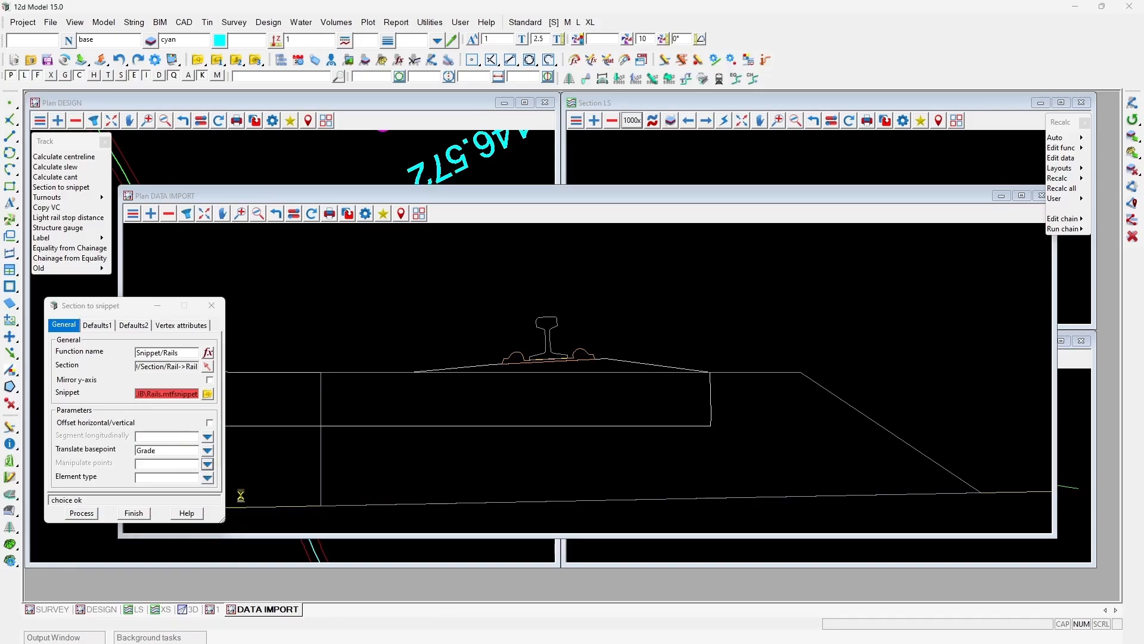
{"action": "left_click", "coordinate": [207, 478]}
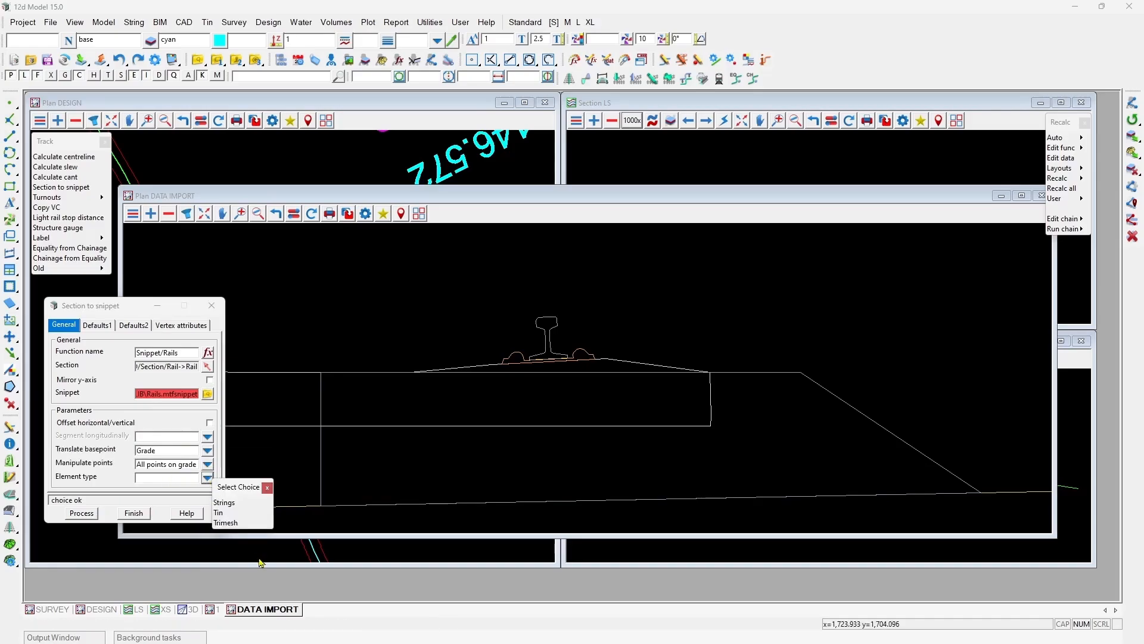
{"action": "left_click", "coordinate": [232, 520]}
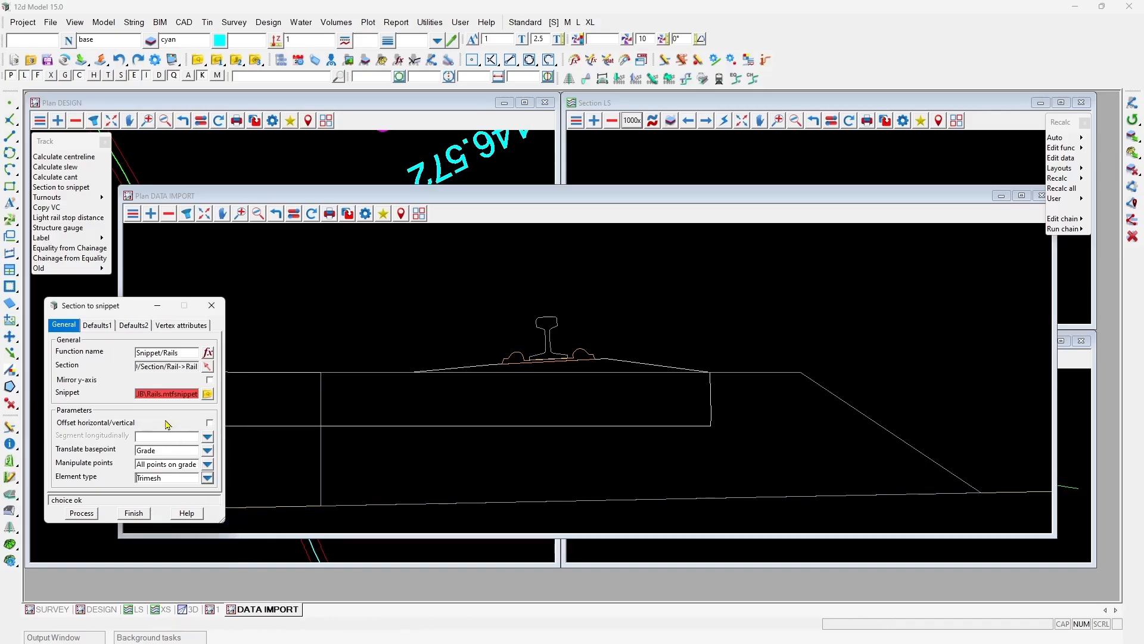
Step: Assign the RW LN Primary left and RW LN Primary right rail strings as the snippet's default left and right grades
{"action": "left_click", "coordinate": [133, 326]}
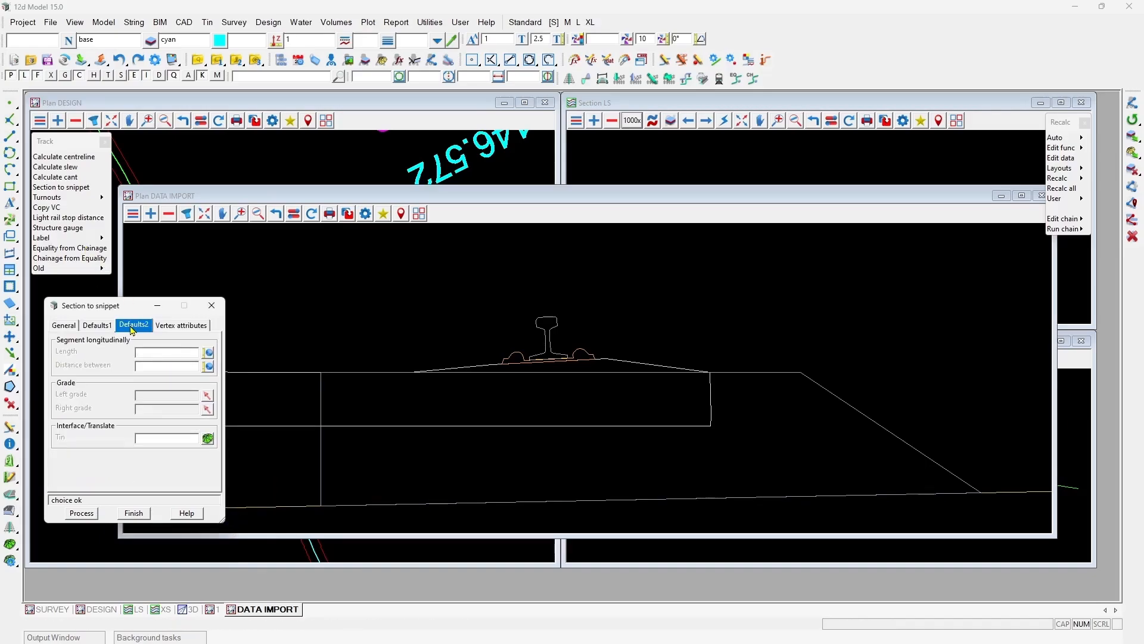
{"action": "left_click", "coordinate": [208, 394]}
{"action": "left_click", "coordinate": [129, 162]}
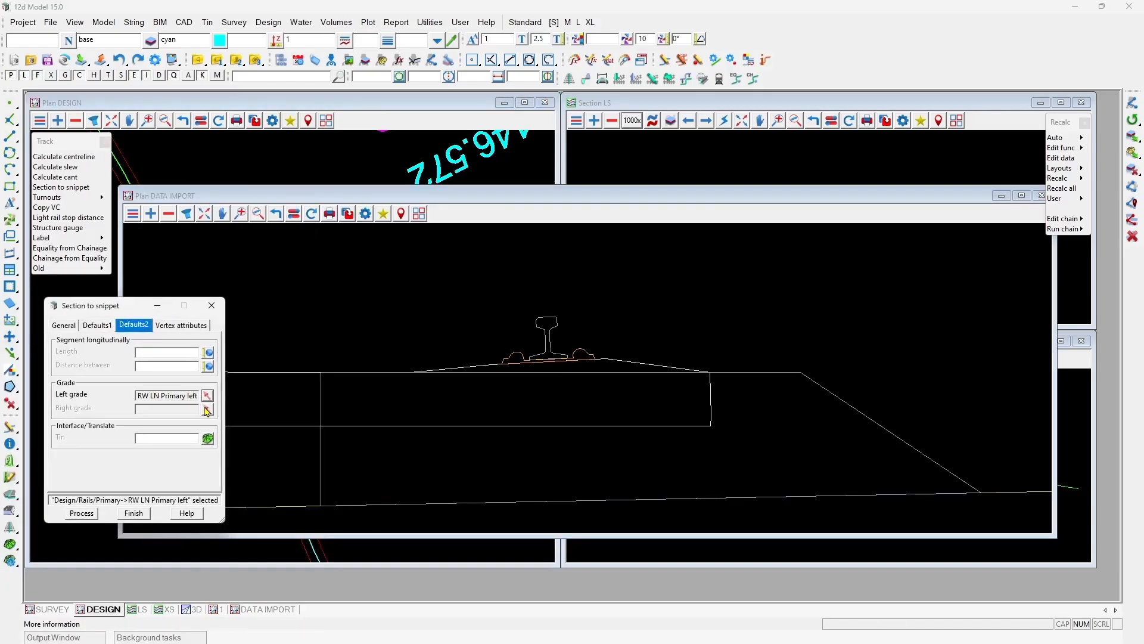
{"action": "left_click", "coordinate": [207, 409]}
{"action": "left_click", "coordinate": [123, 181]}
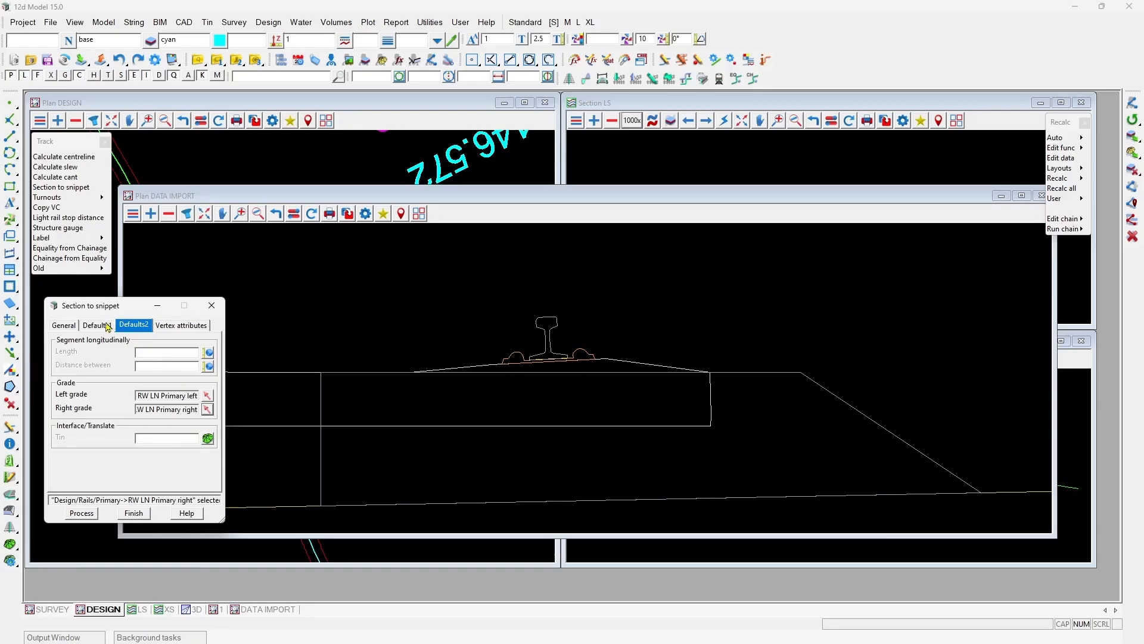
Step: Process the rail section into the snippet file and widen the dialog to show the full field values
{"action": "left_click", "coordinate": [64, 325]}
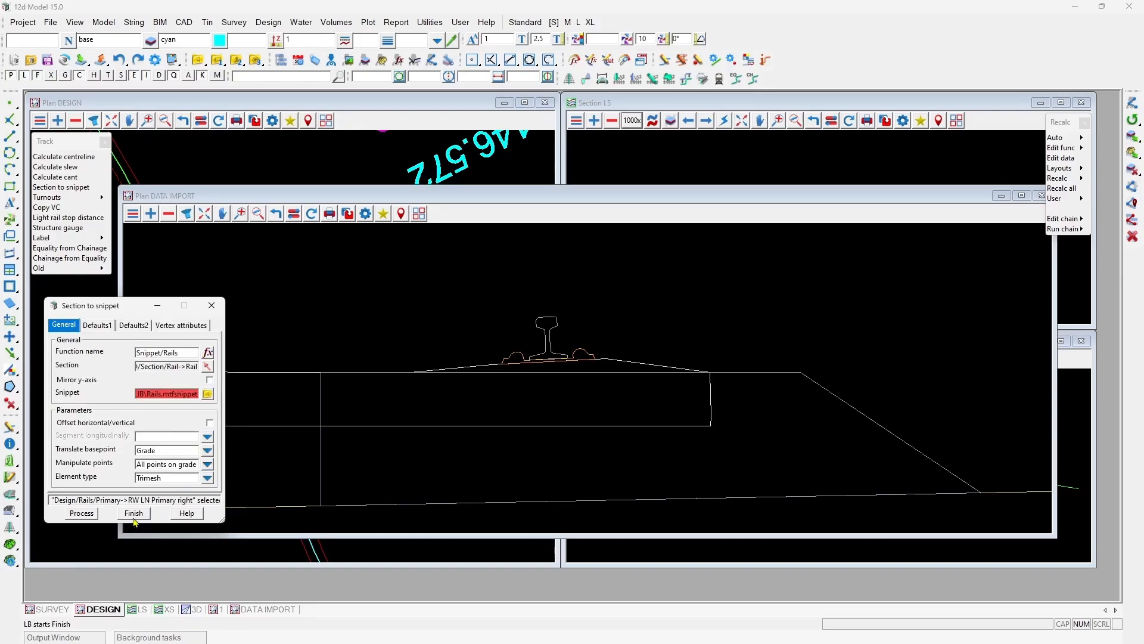
{"action": "left_click", "coordinate": [84, 514]}
{"action": "left_click_drag", "start_coordinate": [225, 390], "coordinate": [255, 390]}
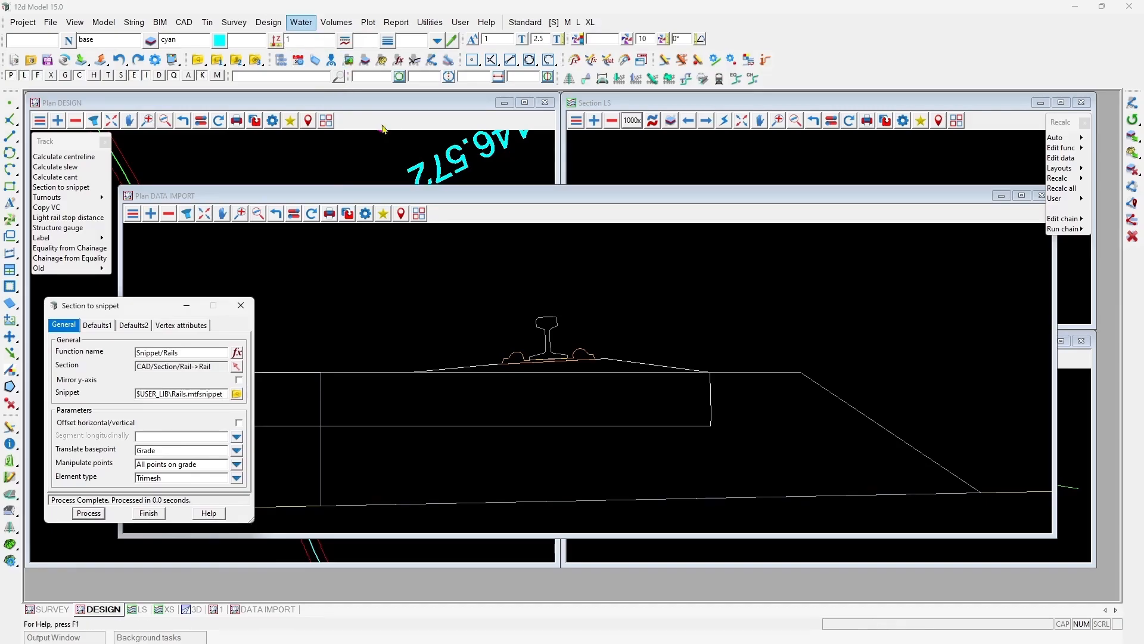
Step: Start an Apply MTF function and name it Rails
{"action": "left_click", "coordinate": [268, 22]}
{"action": "mouse_move", "coordinate": [306, 115]}
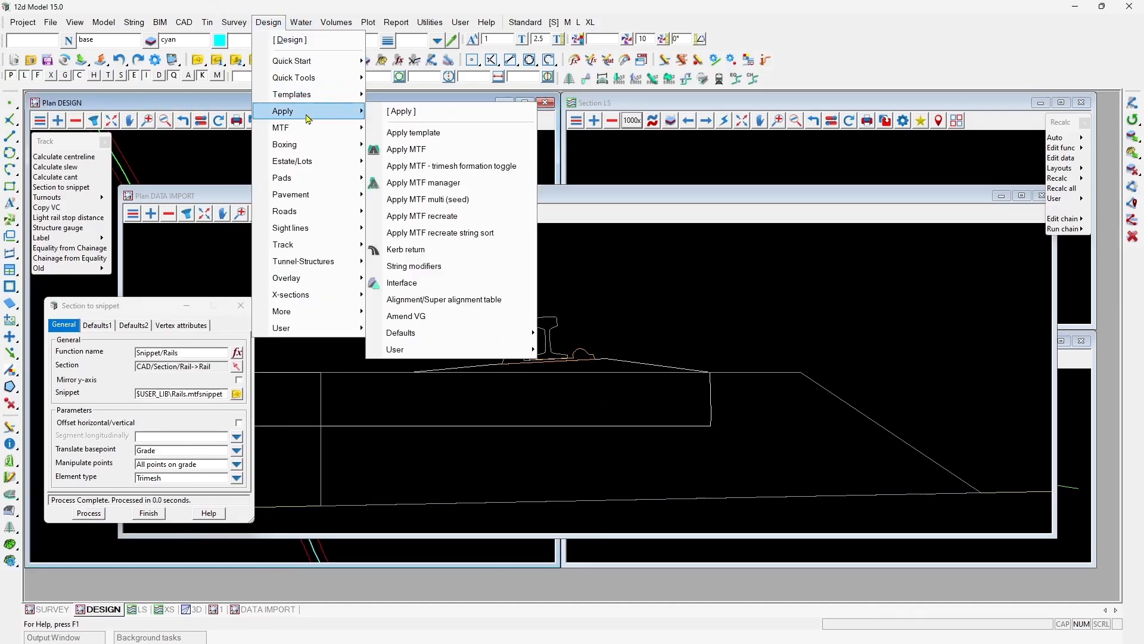
{"action": "left_click", "coordinate": [432, 153]}
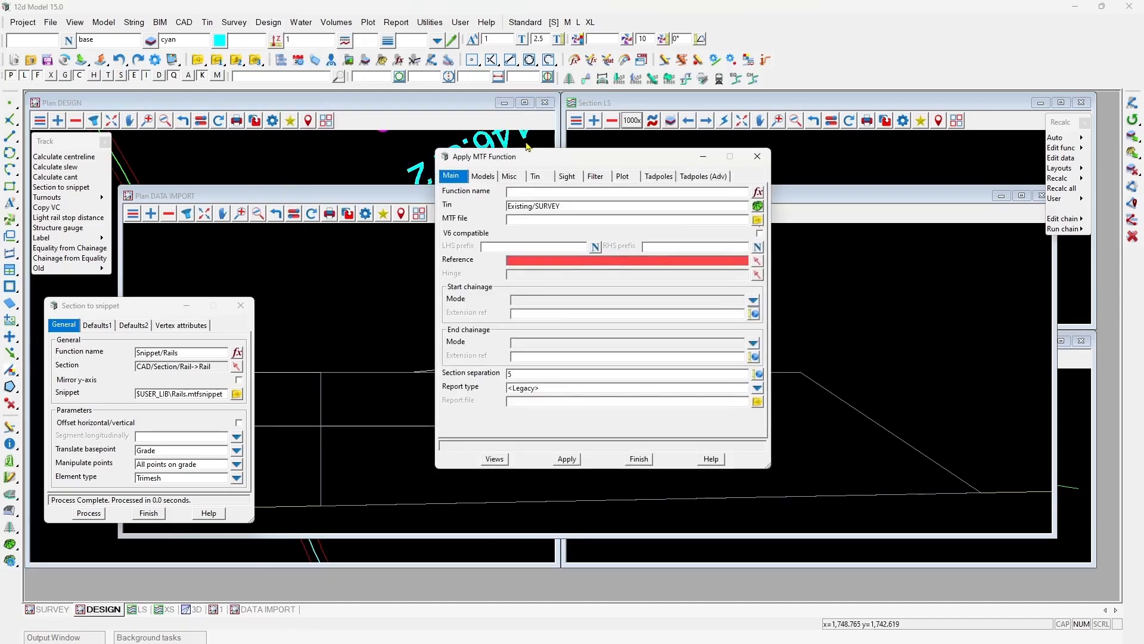
{"action": "left_click_drag", "start_coordinate": [556, 166], "coordinate": [774, 181]}
{"action": "left_click", "coordinate": [752, 206]}
{"action": "type", "text": "Rails"}
{"action": "left_click", "coordinate": [847, 219]}
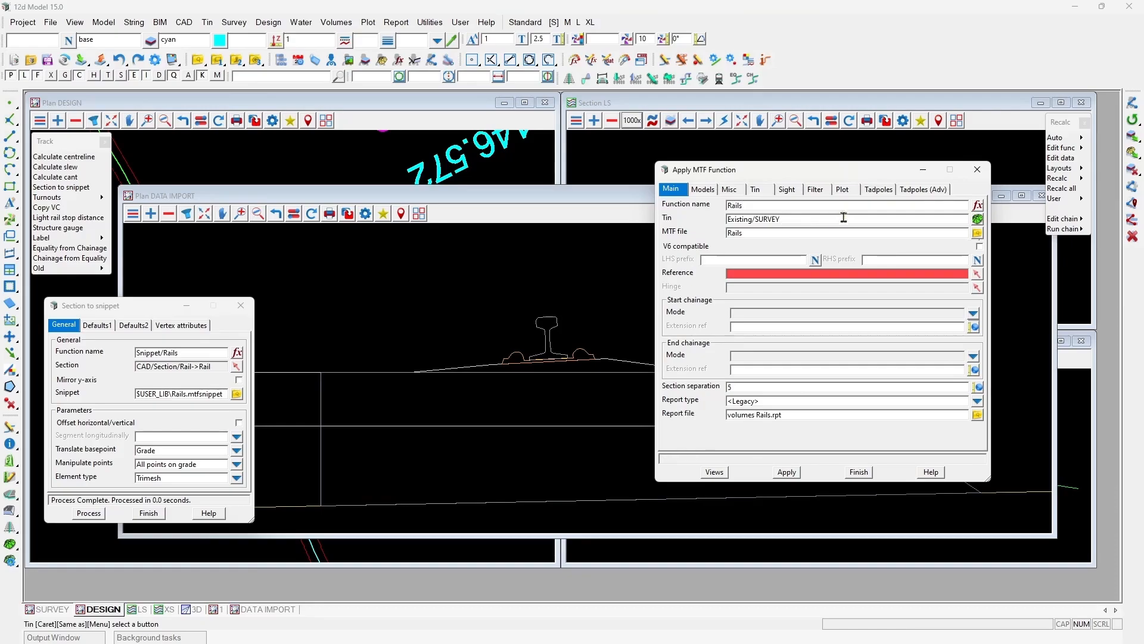
Step: Clear the function's tin and pick the RS01 ML alignment as its reference string
{"action": "left_click_drag", "start_coordinate": [810, 220], "coordinate": [712, 221]}
{"action": "key", "text": "Delete"}
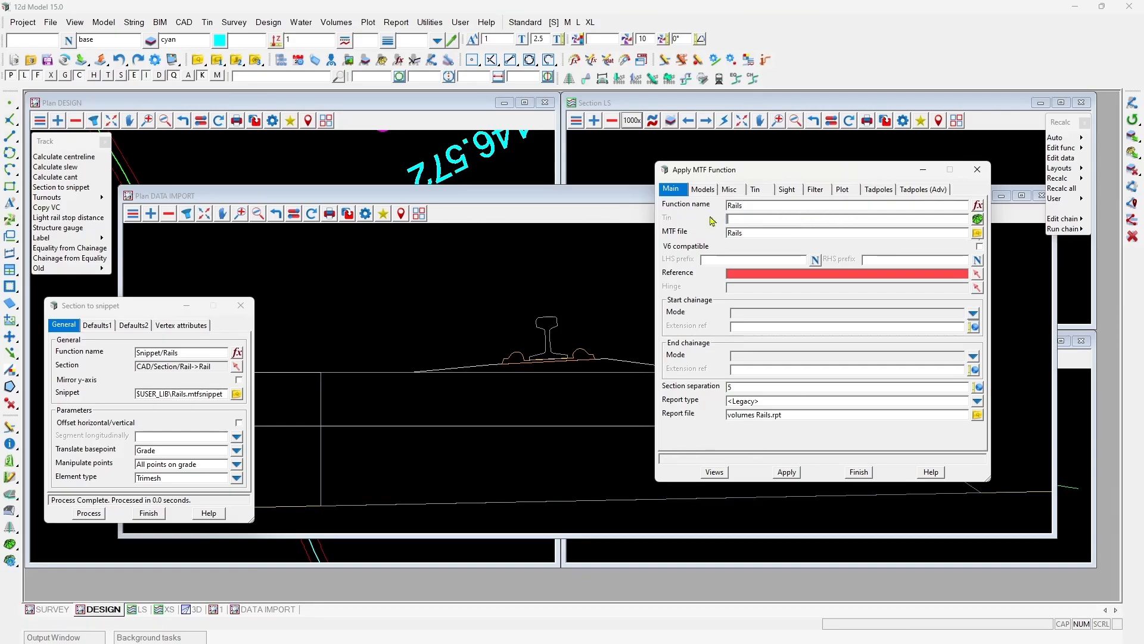
{"action": "left_click", "coordinate": [978, 274]}
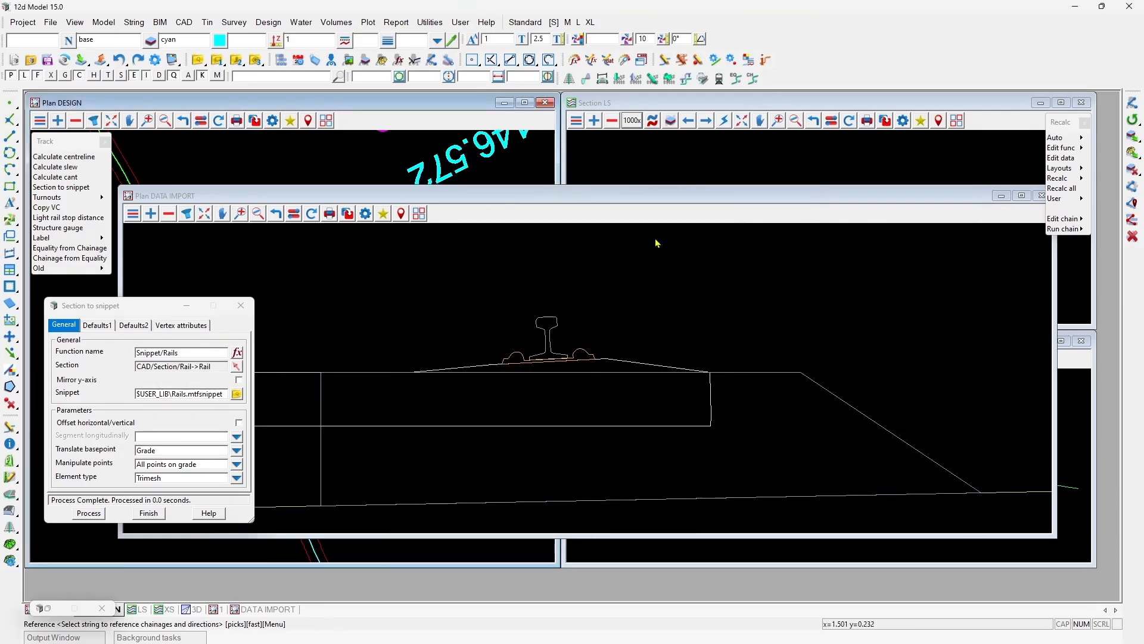
{"action": "left_click", "coordinate": [125, 173]}
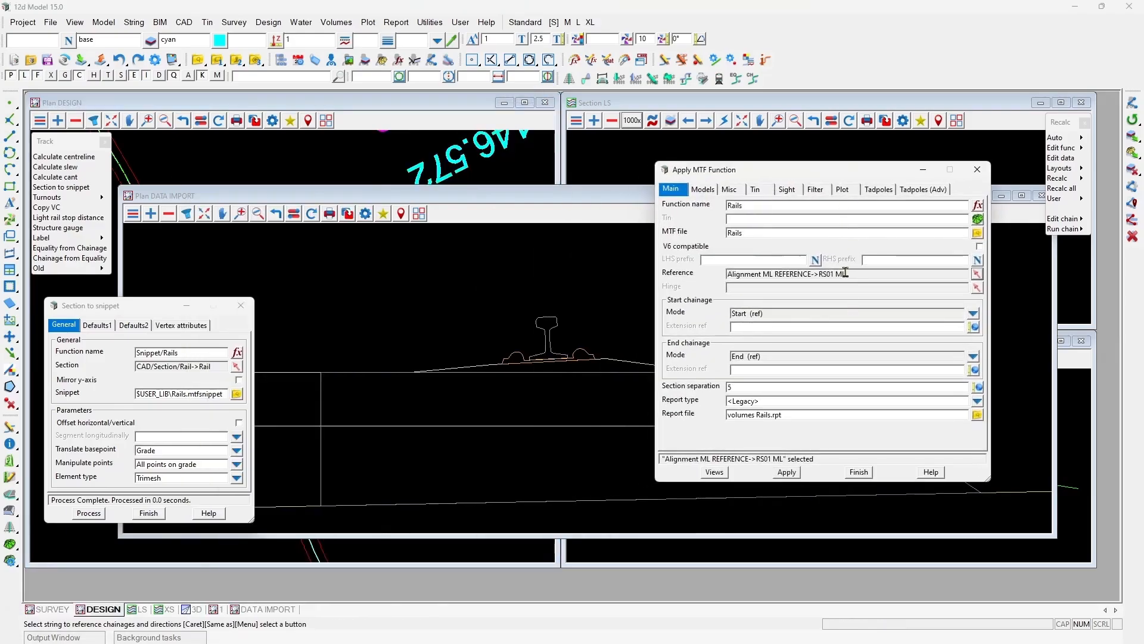
{"action": "left_click", "coordinate": [765, 192]}
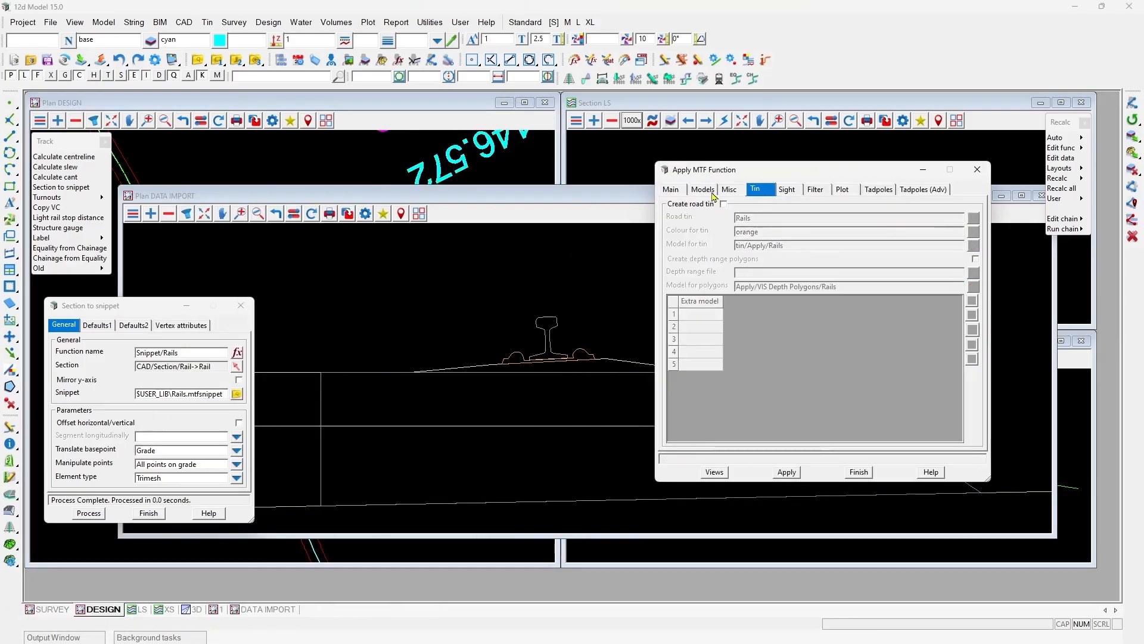
{"action": "left_click", "coordinate": [712, 194]}
{"action": "left_click", "coordinate": [683, 189]}
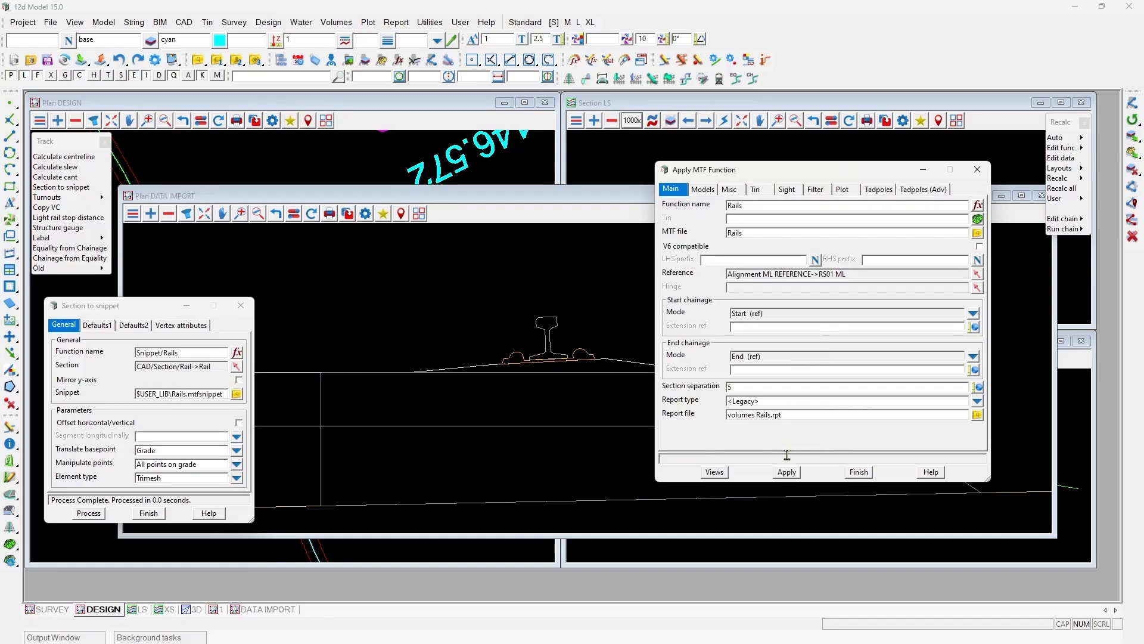
Step: Create the Rails.mtf file with the RS01 ML alignment as its centreline
{"action": "left_click", "coordinate": [977, 233]}
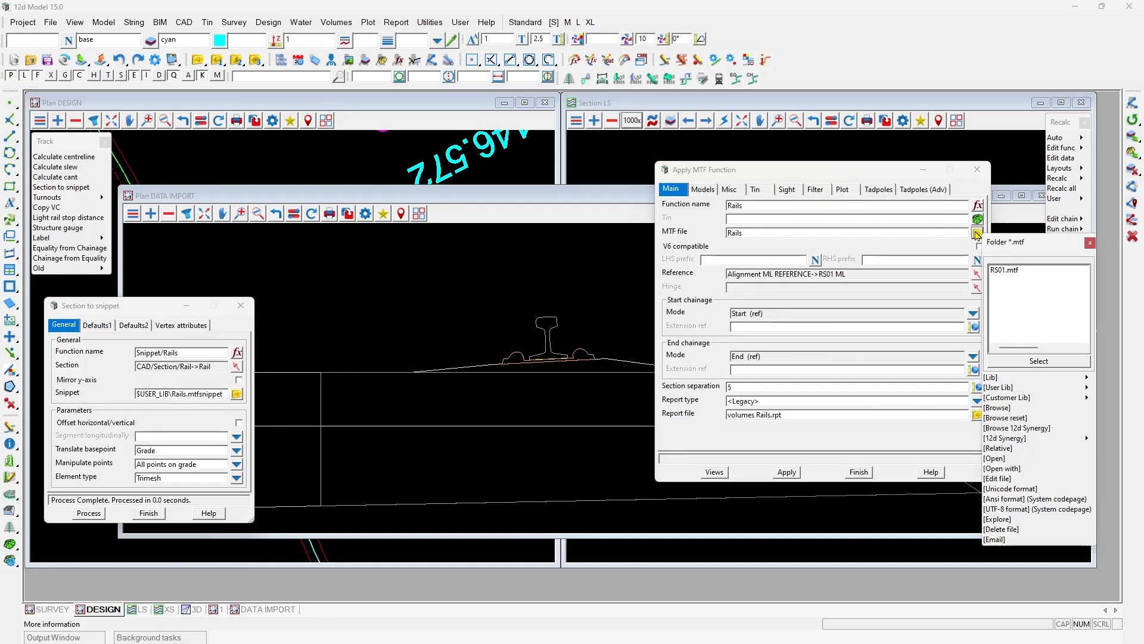
{"action": "left_click", "coordinate": [995, 459]}
{"action": "left_click_drag", "start_coordinate": [858, 471], "coordinate": [708, 481]}
{"action": "left_click", "coordinate": [816, 524]}
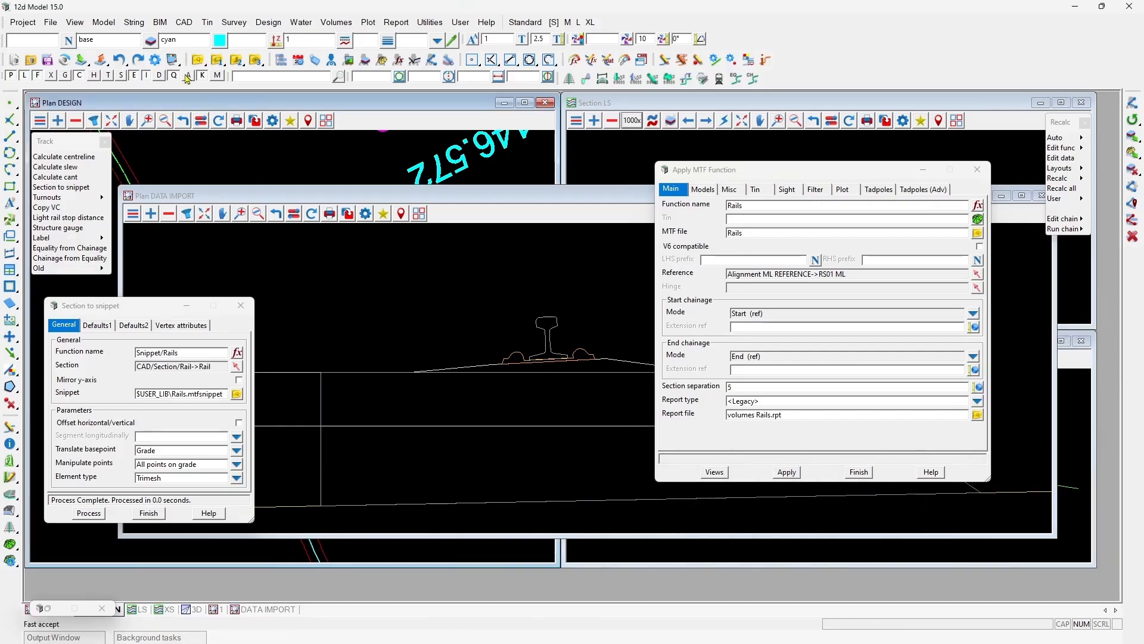
{"action": "left_click", "coordinate": [122, 168]}
{"action": "middle_click", "coordinate": [121, 168]}
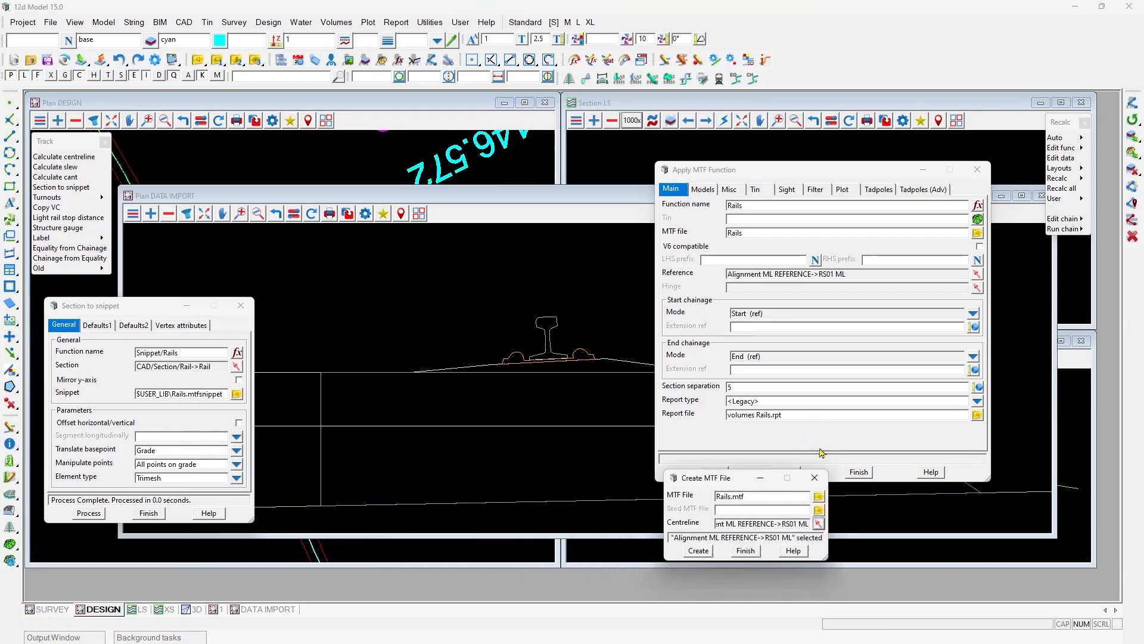
{"action": "left_click", "coordinate": [714, 549]}
Step: Add a Snippet modifier to the left modifiers of Rails.mtf, moving the dialogs clear of each other
{"action": "left_click_drag", "start_coordinate": [733, 520], "coordinate": [616, 411]}
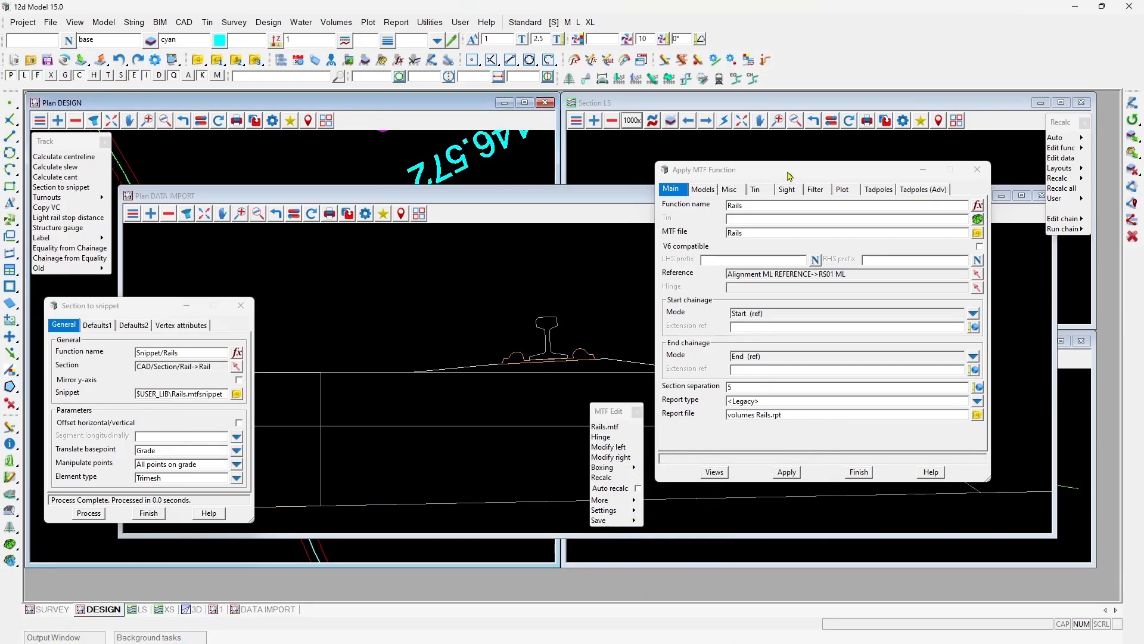
{"action": "left_click_drag", "start_coordinate": [788, 176], "coordinate": [775, 59]}
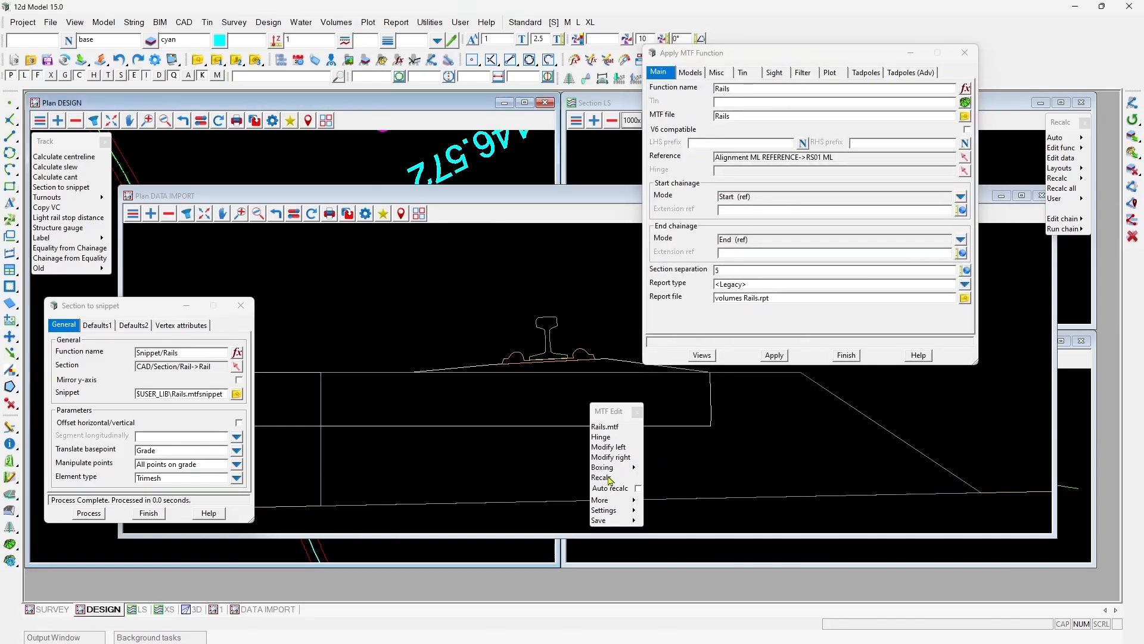
{"action": "left_click", "coordinate": [613, 451]}
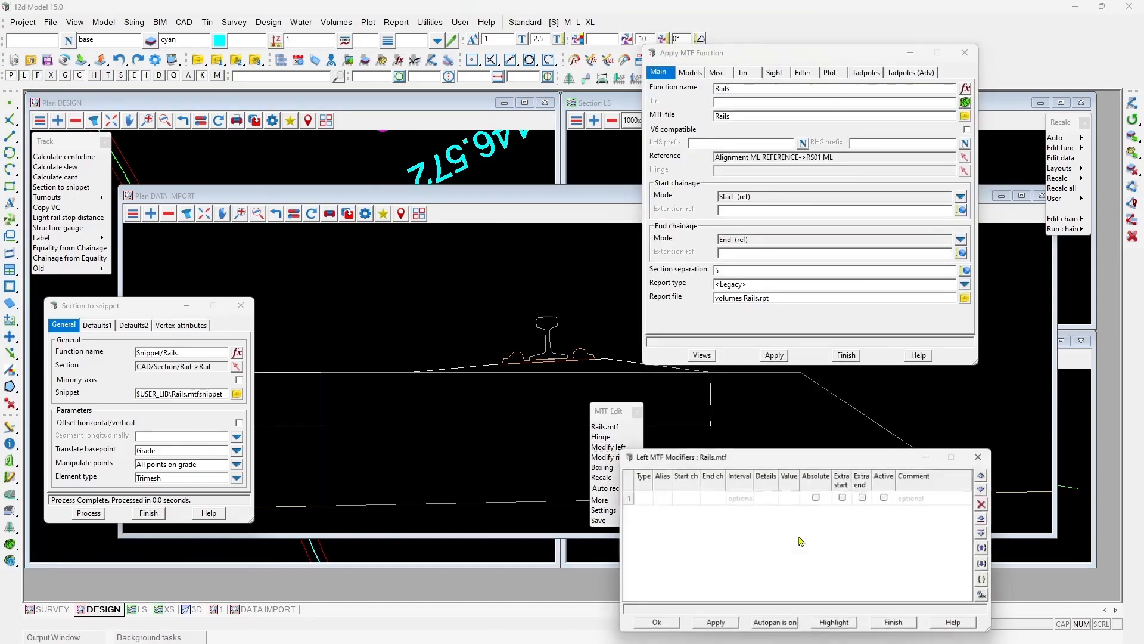
{"action": "left_click_drag", "start_coordinate": [682, 459], "coordinate": [715, 394]}
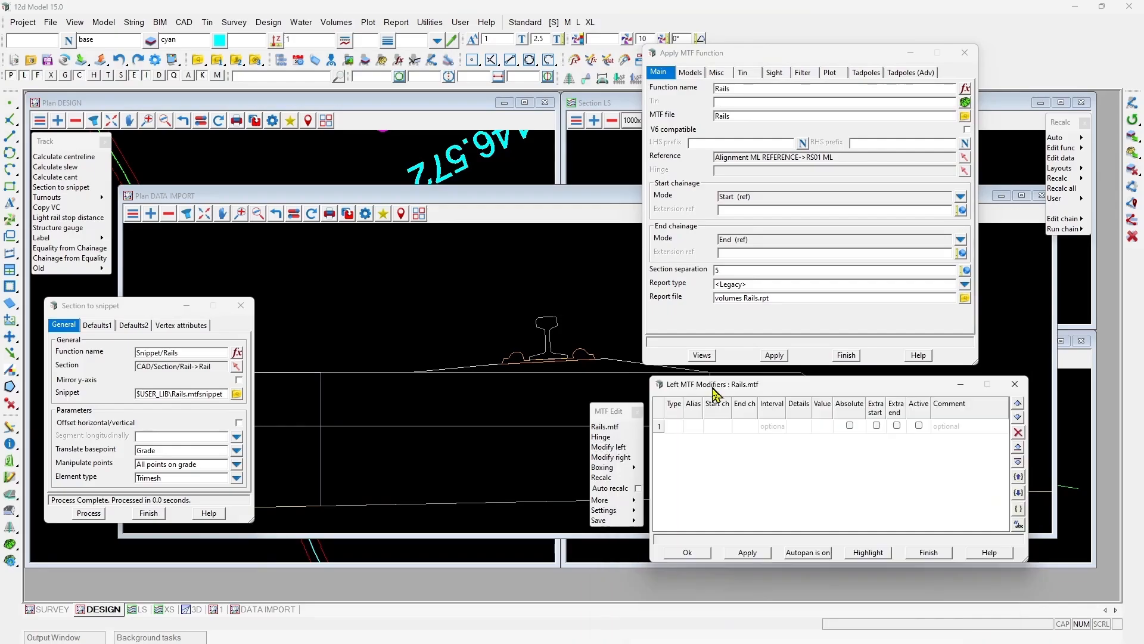
{"action": "left_click", "coordinate": [681, 428]}
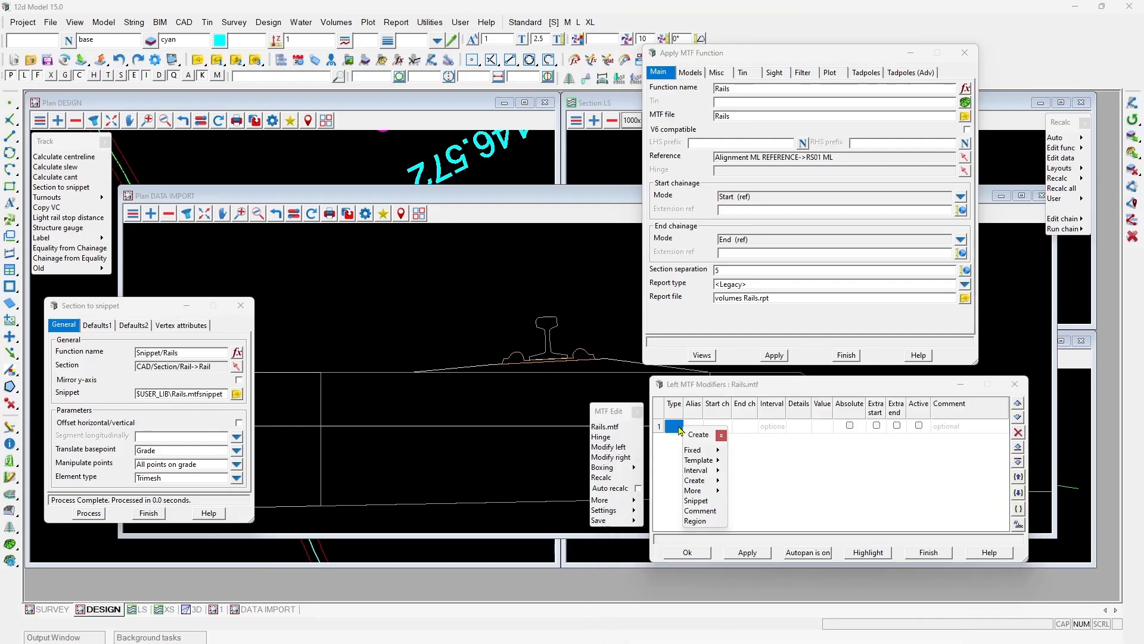
{"action": "left_click", "coordinate": [696, 500]}
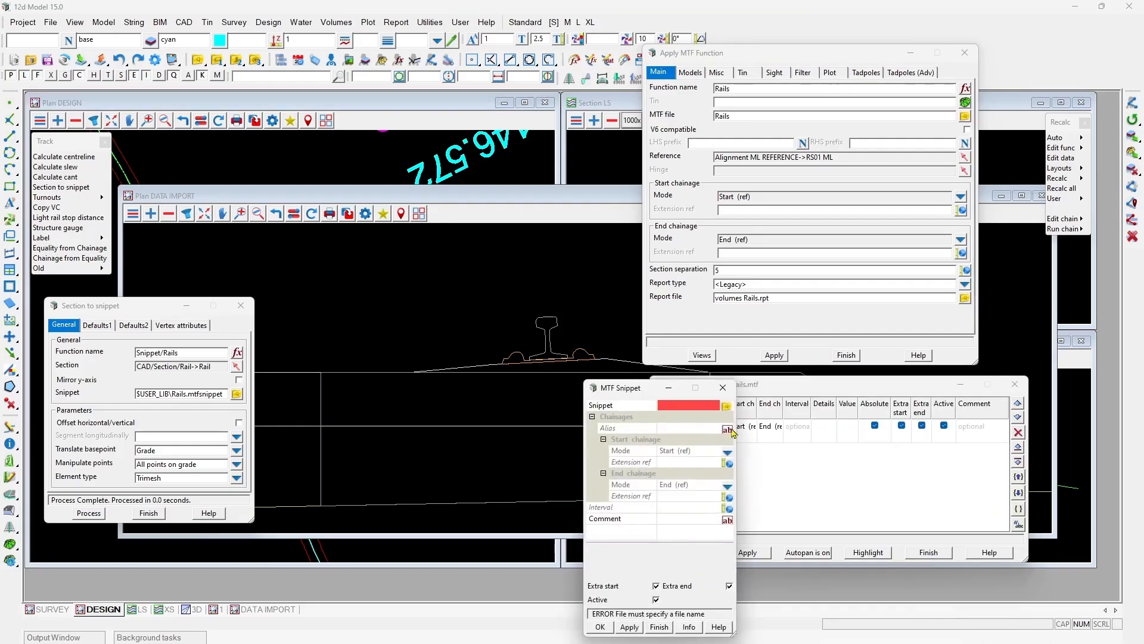
Step: Load Rails.mtfsnippet from the user library into the left snippet modifier and accept its default trimesh and grade settings
{"action": "left_click", "coordinate": [726, 406]}
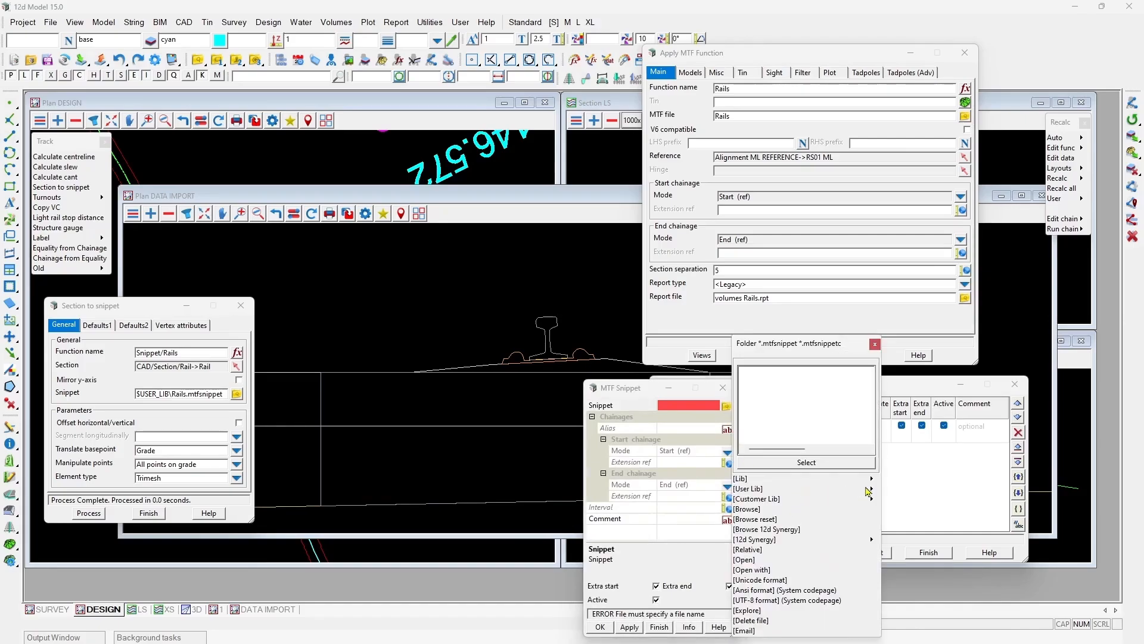
{"action": "mouse_move", "coordinate": [874, 490]}
{"action": "left_click", "coordinate": [903, 539]}
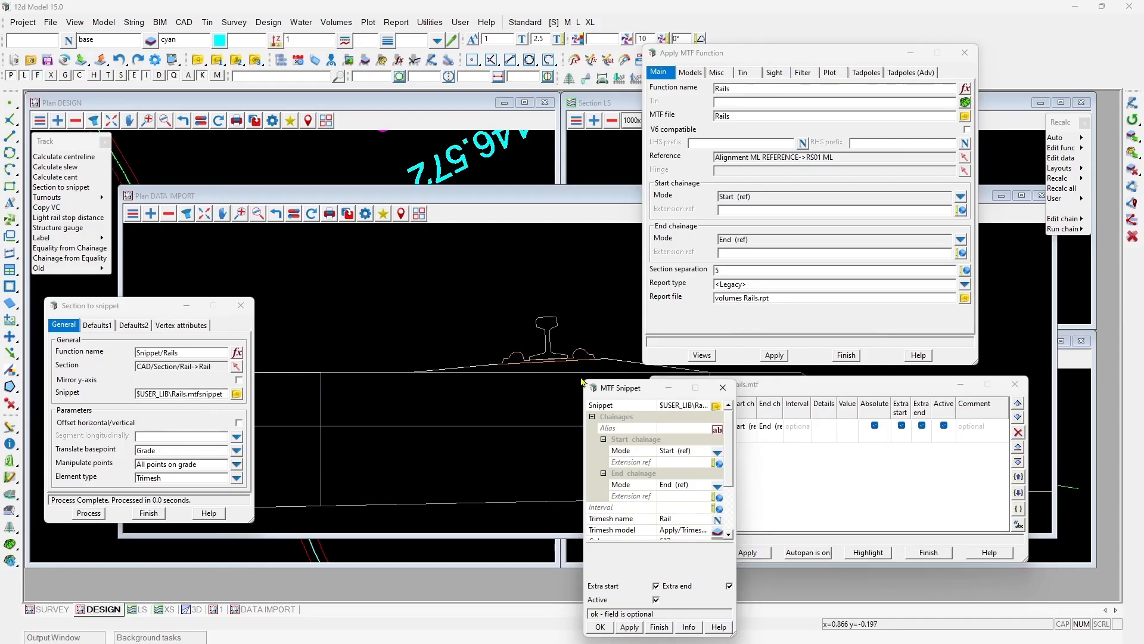
{"action": "left_click_drag", "start_coordinate": [582, 380], "coordinate": [523, 304]}
{"action": "left_click_drag", "start_coordinate": [624, 324], "coordinate": [500, 265]}
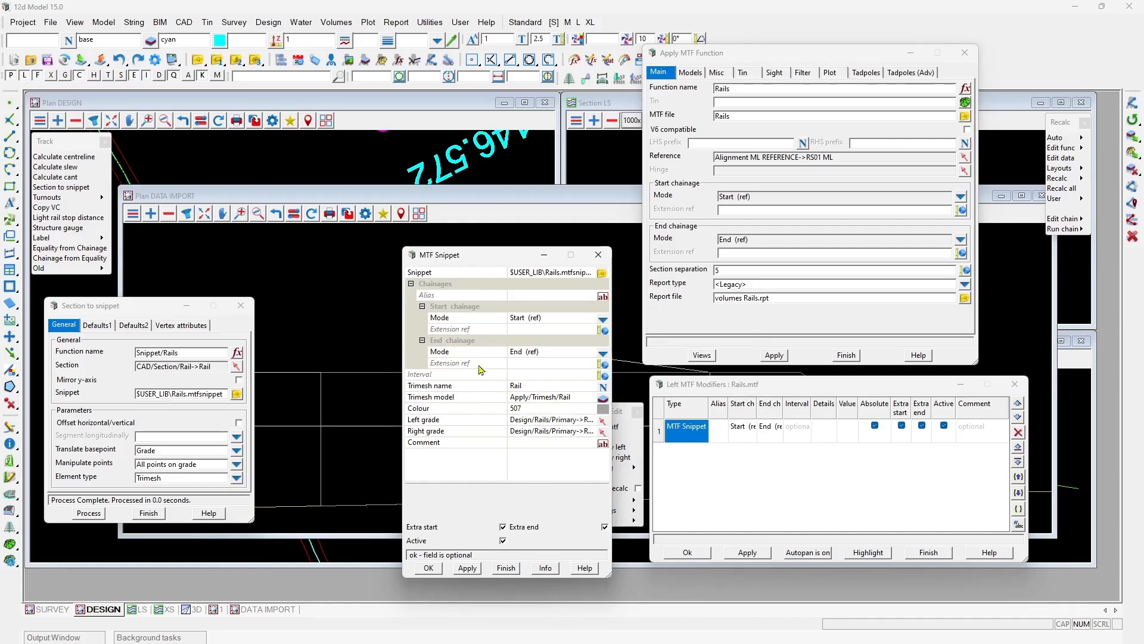
{"action": "left_click", "coordinate": [428, 569]}
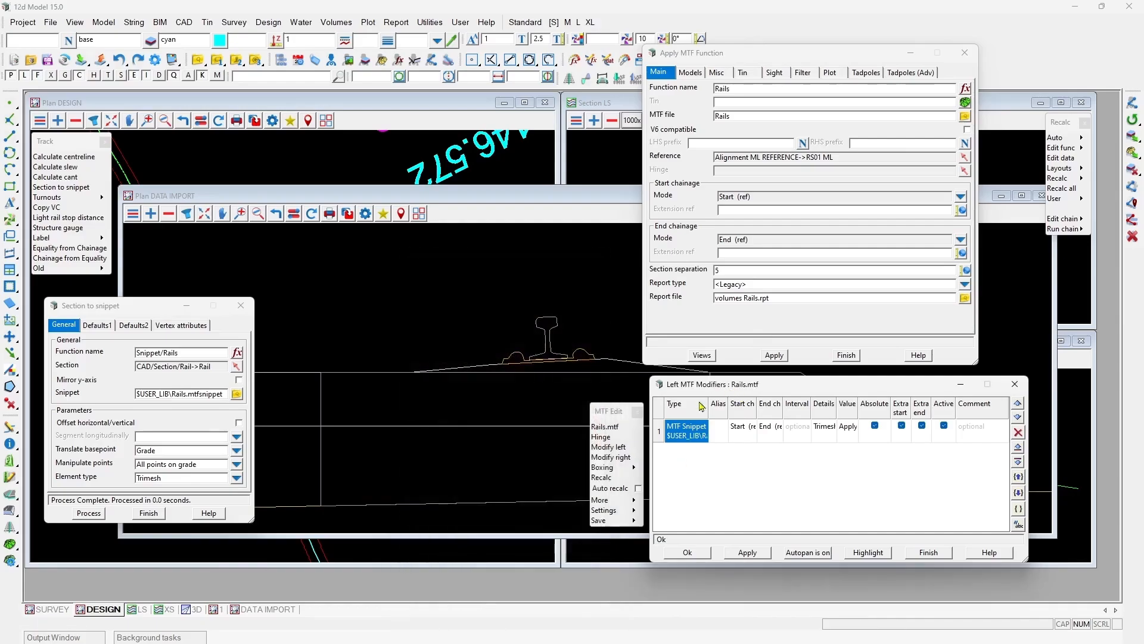
Step: Copy the left rail snippet modifier of Rails.mtf into the right modifiers and accept both modifier lists
{"action": "left_click", "coordinate": [659, 432]}
{"action": "right_click", "coordinate": [661, 432]}
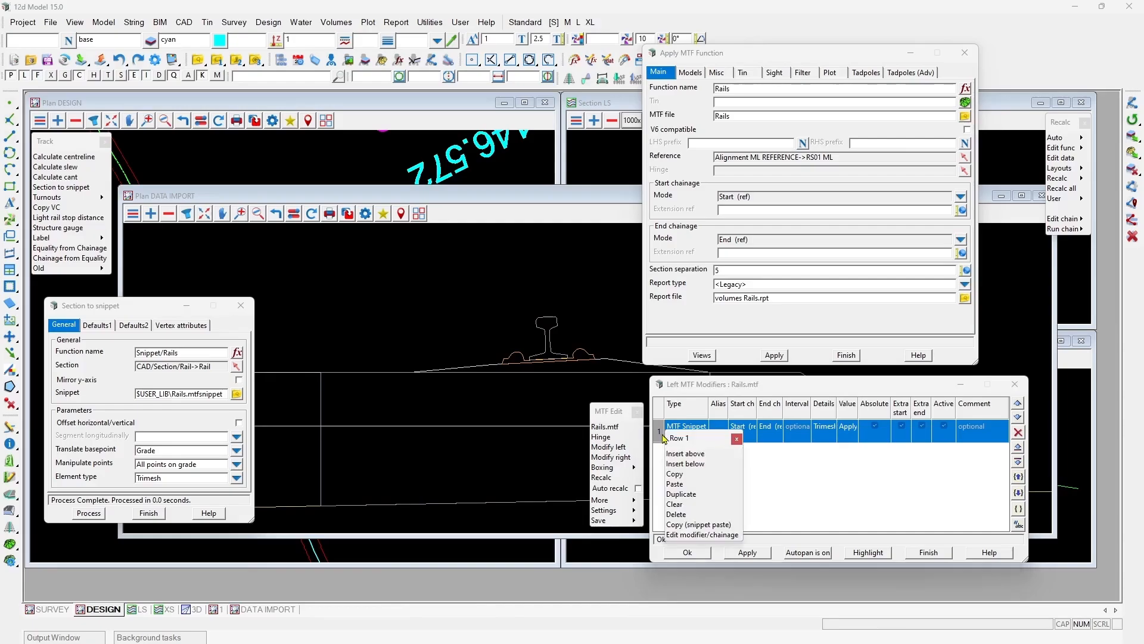
{"action": "left_click", "coordinate": [677, 477]}
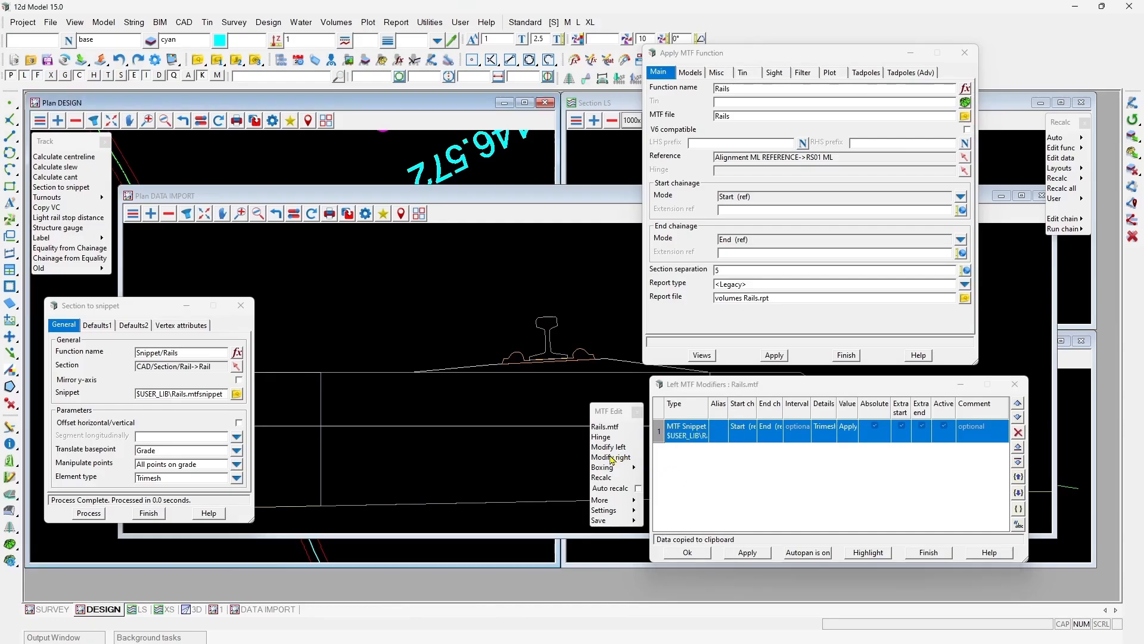
{"action": "left_click", "coordinate": [626, 458]}
{"action": "left_click", "coordinate": [624, 501]}
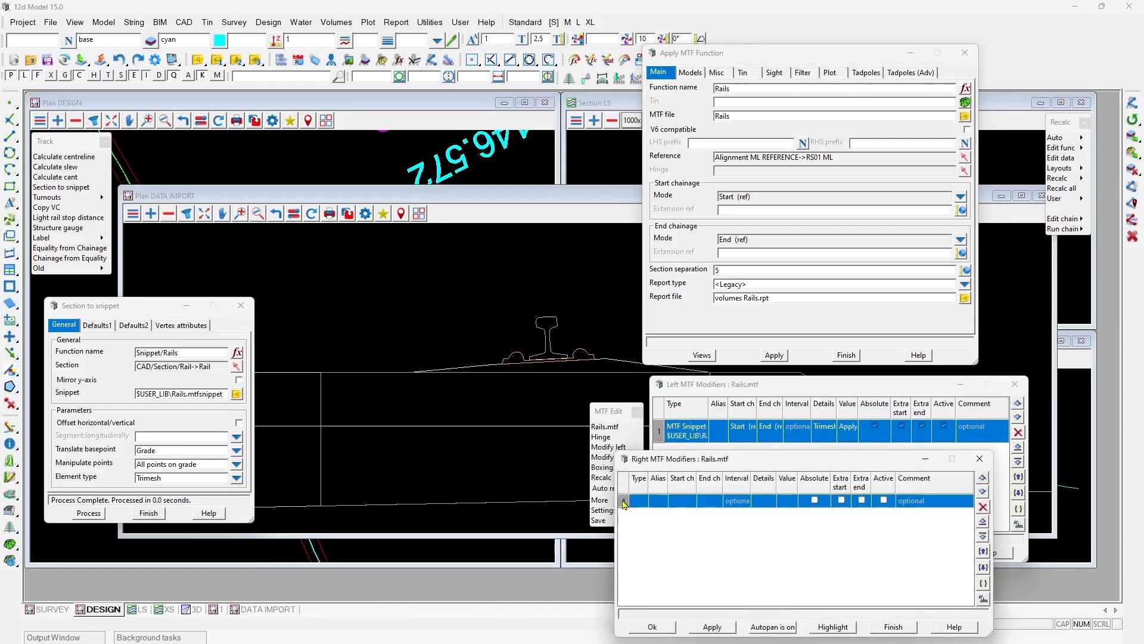
{"action": "right_click", "coordinate": [623, 501]}
{"action": "left_click", "coordinate": [640, 555]}
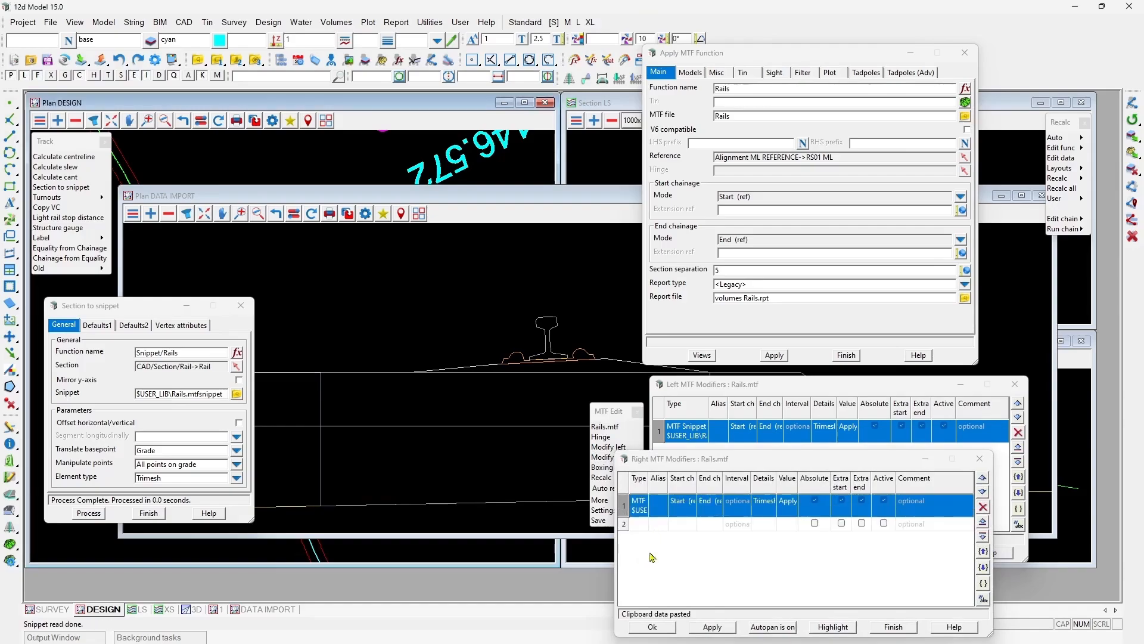
{"action": "left_click", "coordinate": [655, 627]}
{"action": "left_click", "coordinate": [687, 552]}
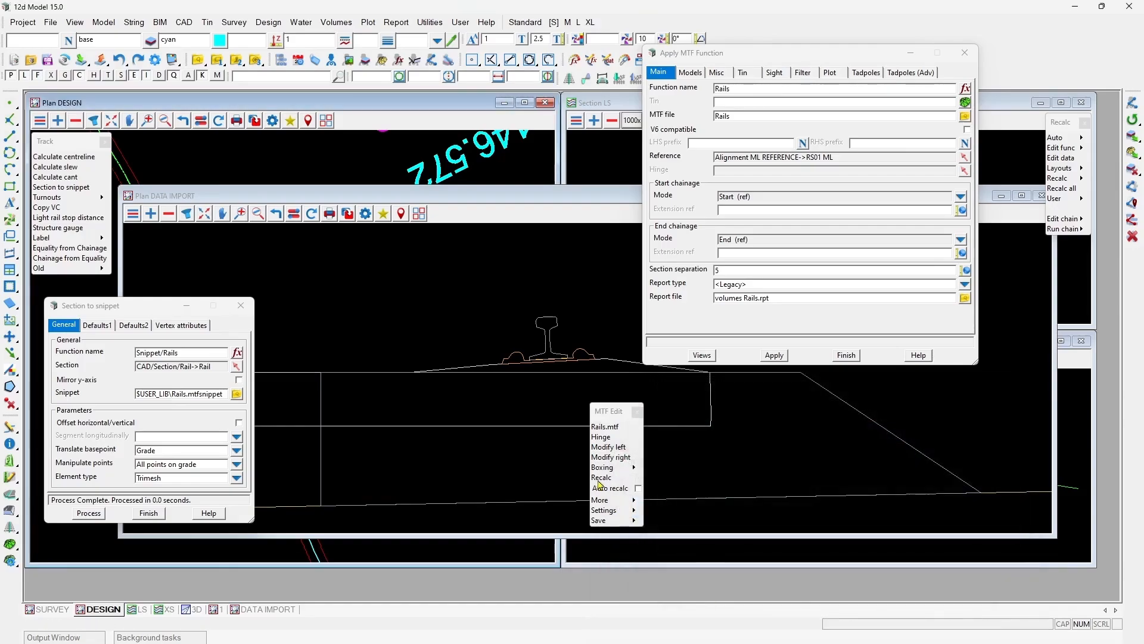
Step: Enable auto recalc for Rails.mtf and save it, and apply the Rails MTF function, closing its dialog
{"action": "left_click", "coordinate": [612, 488]}
{"action": "left_click", "coordinate": [621, 519]}
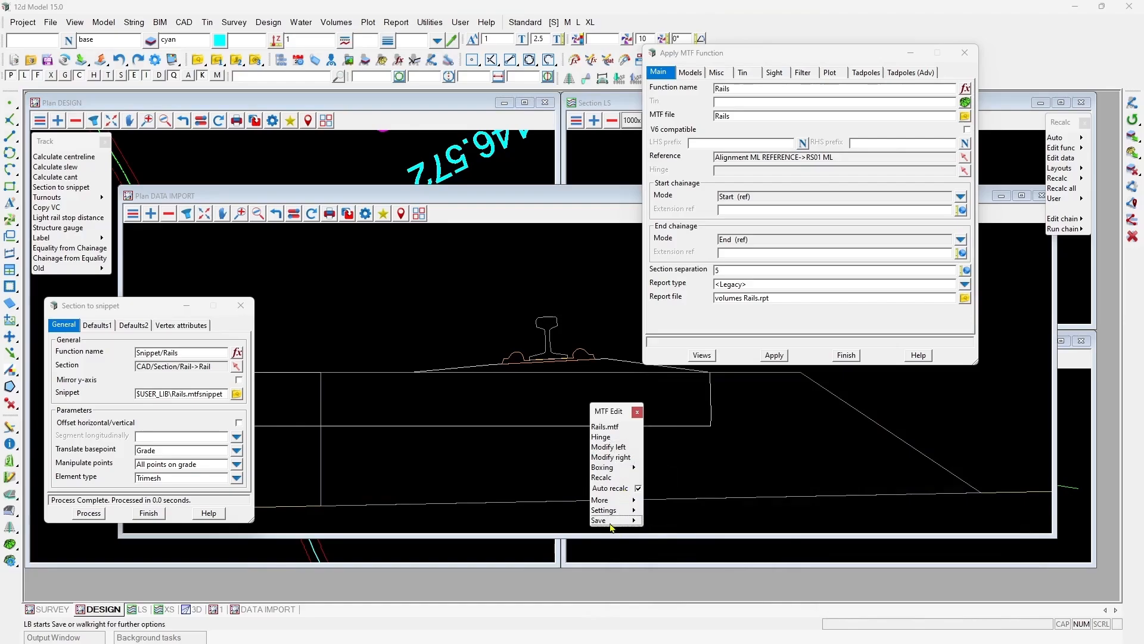
{"action": "left_click", "coordinate": [776, 355]}
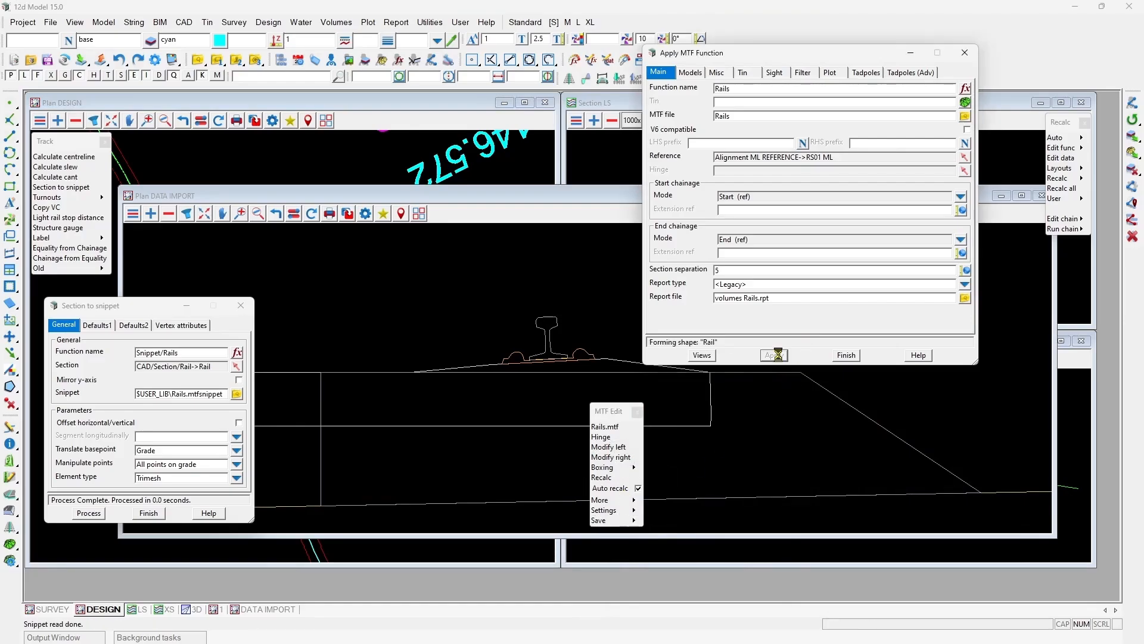
{"action": "left_click", "coordinate": [846, 355]}
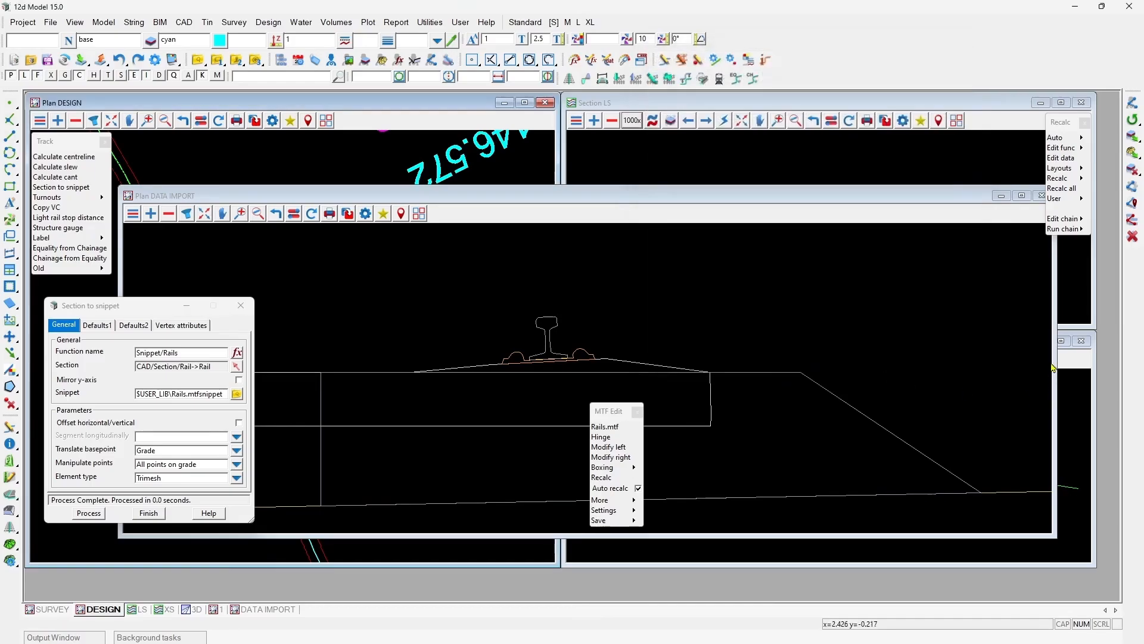
Step: Bring the 3D perspective view to the front and snap it to the upper-right quarter of the workspace
{"action": "left_click", "coordinate": [1074, 363]}
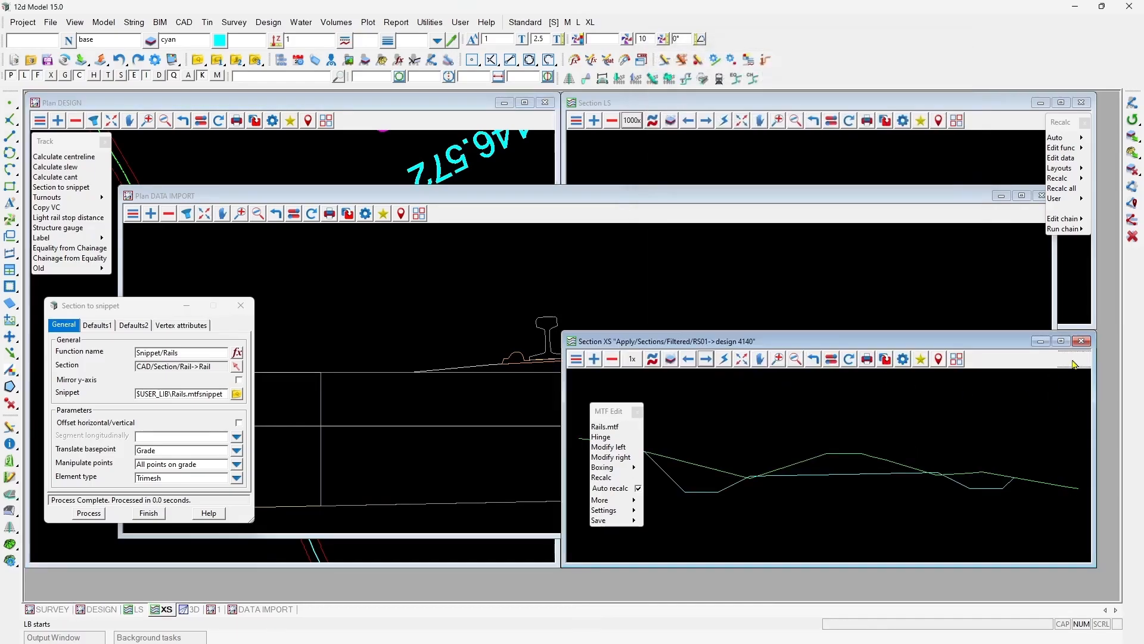
{"action": "left_click", "coordinate": [190, 609]}
{"action": "left_click", "coordinate": [953, 359]}
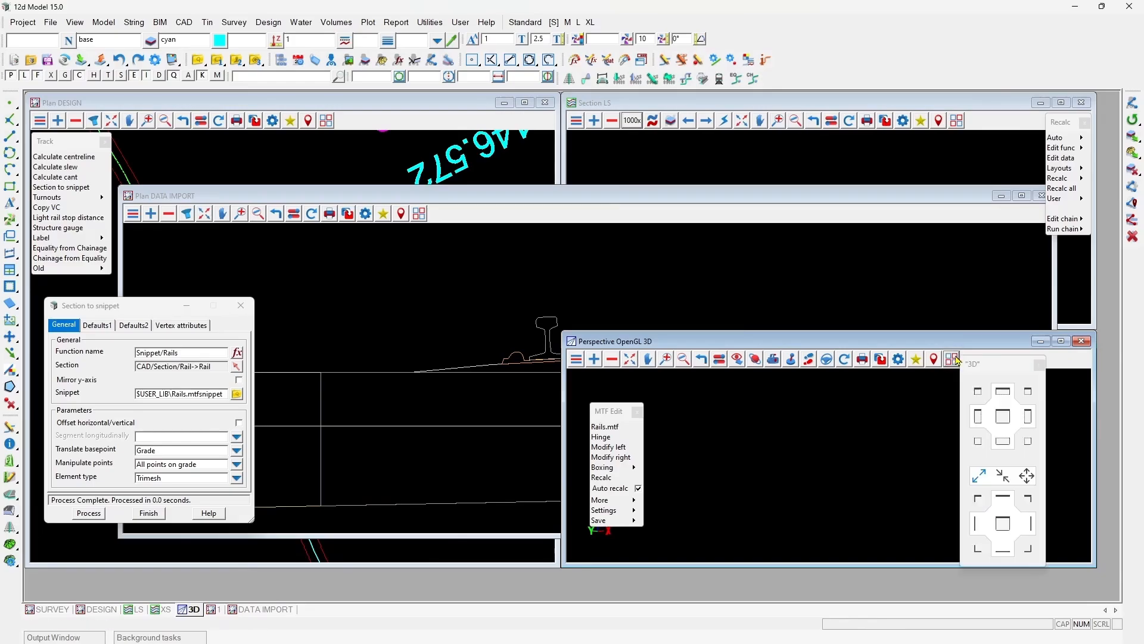
{"action": "left_click", "coordinate": [1024, 390]}
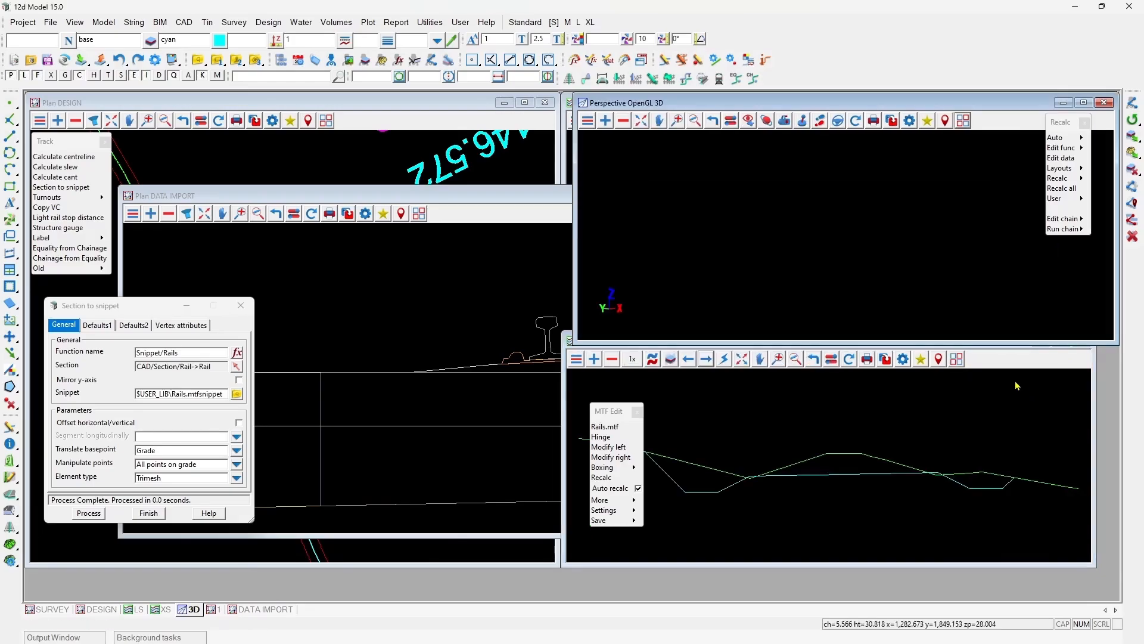
Step: Add the Rail model from Apply/Trimesh to the 3D view, filtering the model list by "tr"
{"action": "left_click", "coordinate": [605, 121]}
{"action": "type", "text": "tr"}
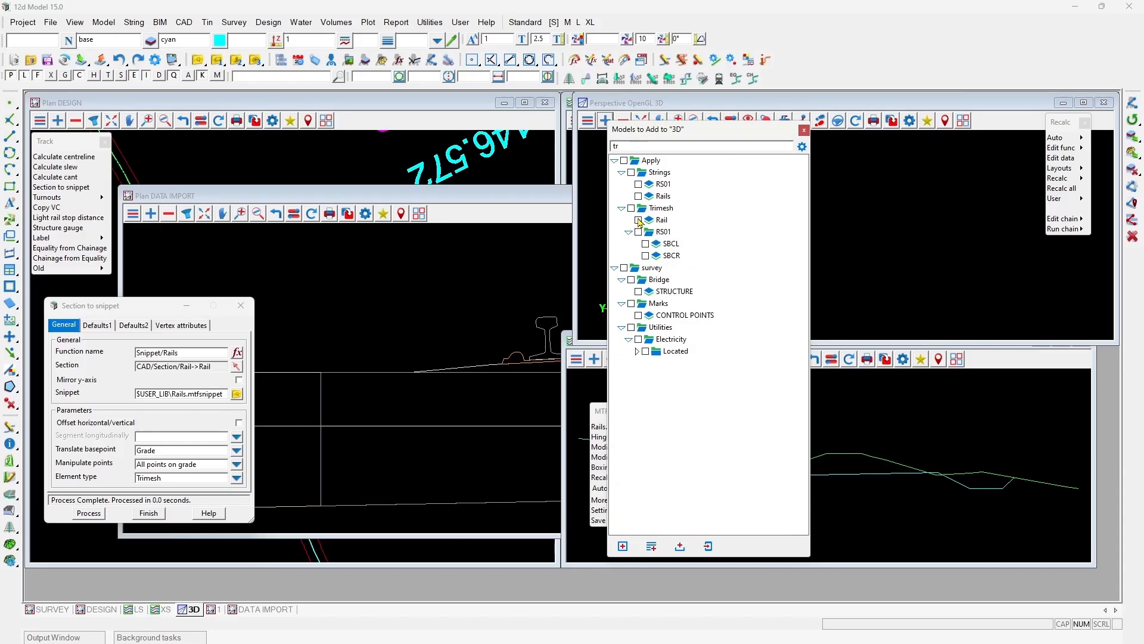
{"action": "left_click", "coordinate": [623, 546]}
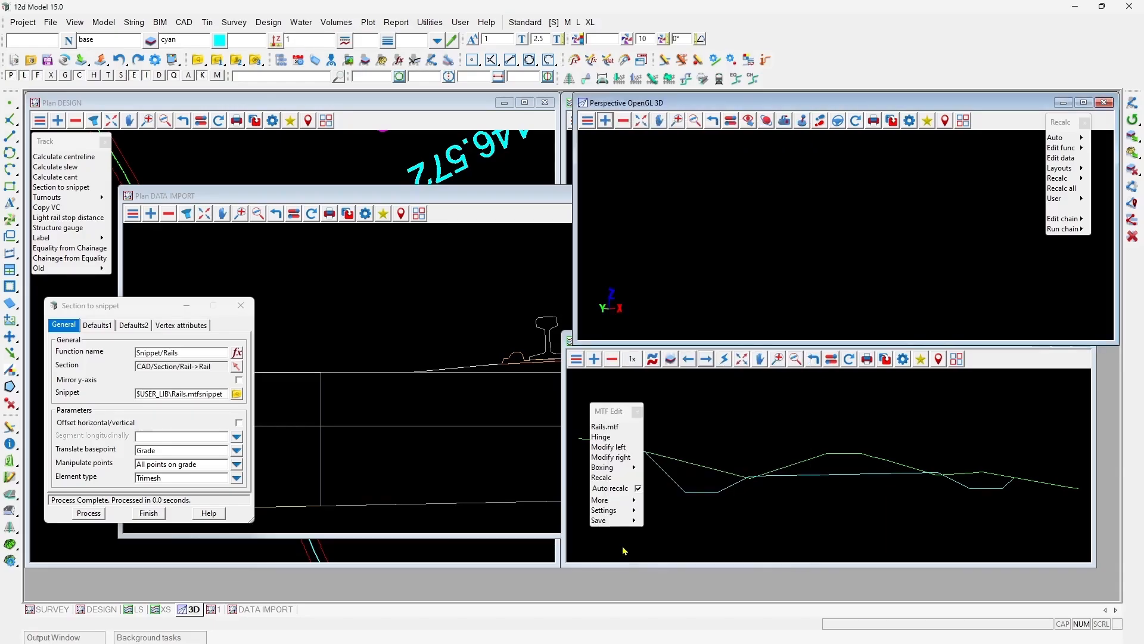
Step: Examine the ends of both rail trimeshes in the 3D view from close up and from a lower angle
{"action": "scroll", "coordinate": [655, 323], "scroll_direction": "up", "scroll_amount": 15}
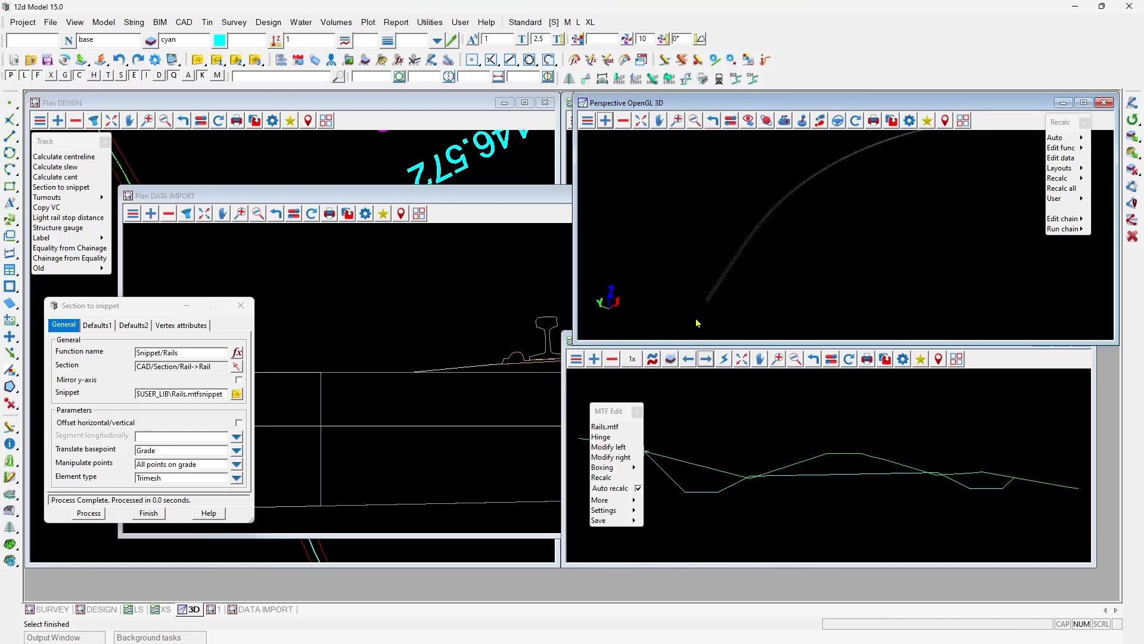
{"action": "scroll", "coordinate": [669, 299], "scroll_direction": "up", "scroll_amount": 7}
{"action": "scroll", "coordinate": [739, 289], "scroll_direction": "down", "scroll_amount": 3}
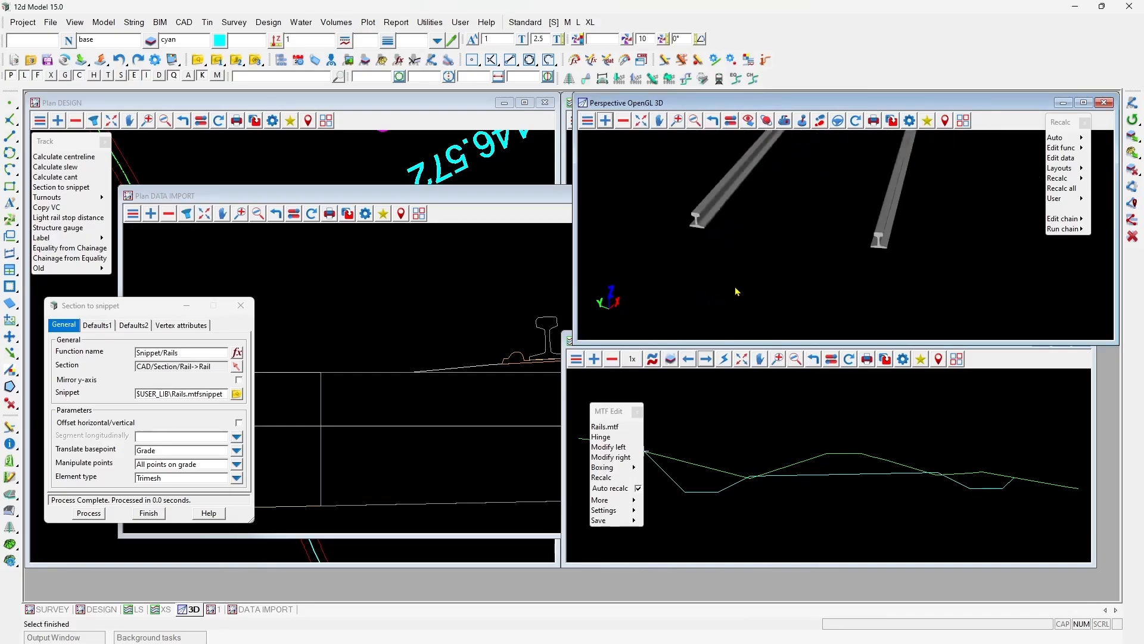
{"action": "left_click", "coordinate": [763, 121]}
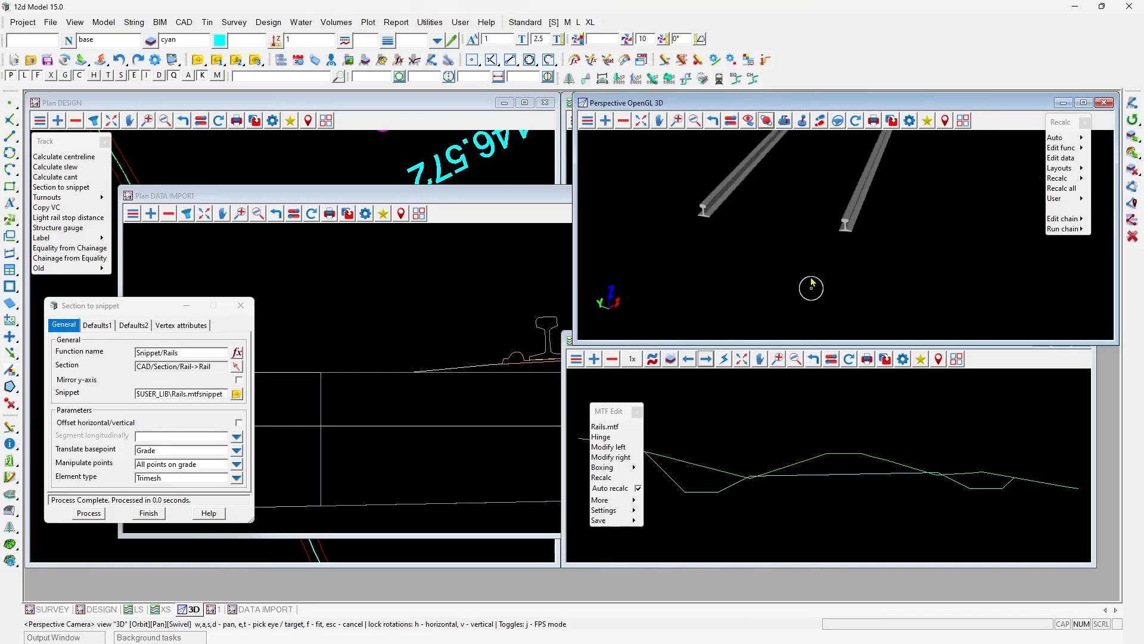
{"action": "scroll", "coordinate": [799, 160], "scroll_direction": "up", "scroll_amount": 3}
{"action": "left_click_drag", "start_coordinate": [796, 199], "coordinate": [796, 221]}
{"action": "scroll", "coordinate": [790, 224], "scroll_direction": "down", "scroll_amount": 4}
{"action": "scroll", "coordinate": [768, 220], "scroll_direction": "up", "scroll_amount": 5}
{"action": "scroll", "coordinate": [774, 190], "scroll_direction": "down", "scroll_amount": 4}
{"action": "scroll", "coordinate": [735, 275], "scroll_direction": "up", "scroll_amount": 2}
{"action": "scroll", "coordinate": [737, 279], "scroll_direction": "up", "scroll_amount": 1}
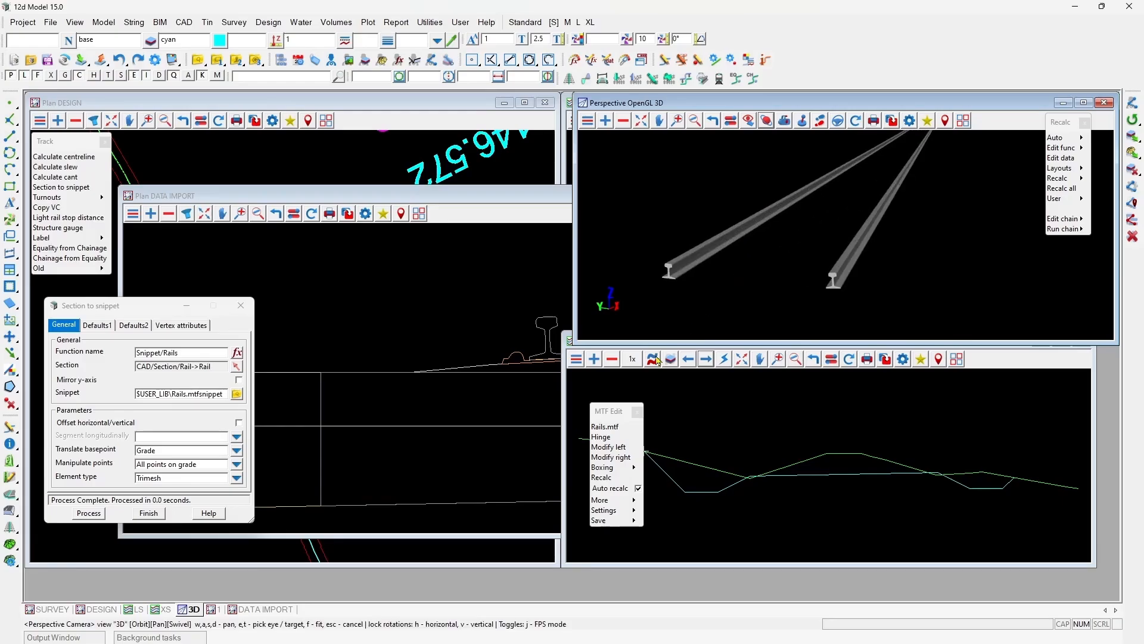
Step: Bring the XS section view forward and snap it to the lower-right quarter, below the 3D view
{"action": "left_click", "coordinate": [564, 381]}
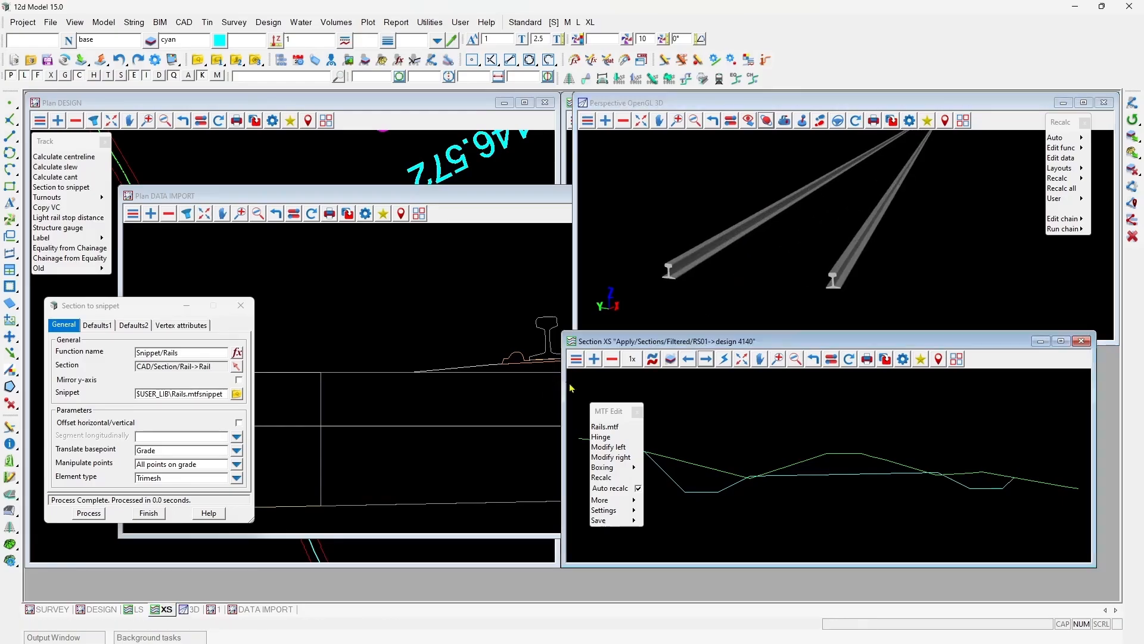
{"action": "left_click", "coordinate": [957, 358]}
{"action": "left_click", "coordinate": [1025, 476]}
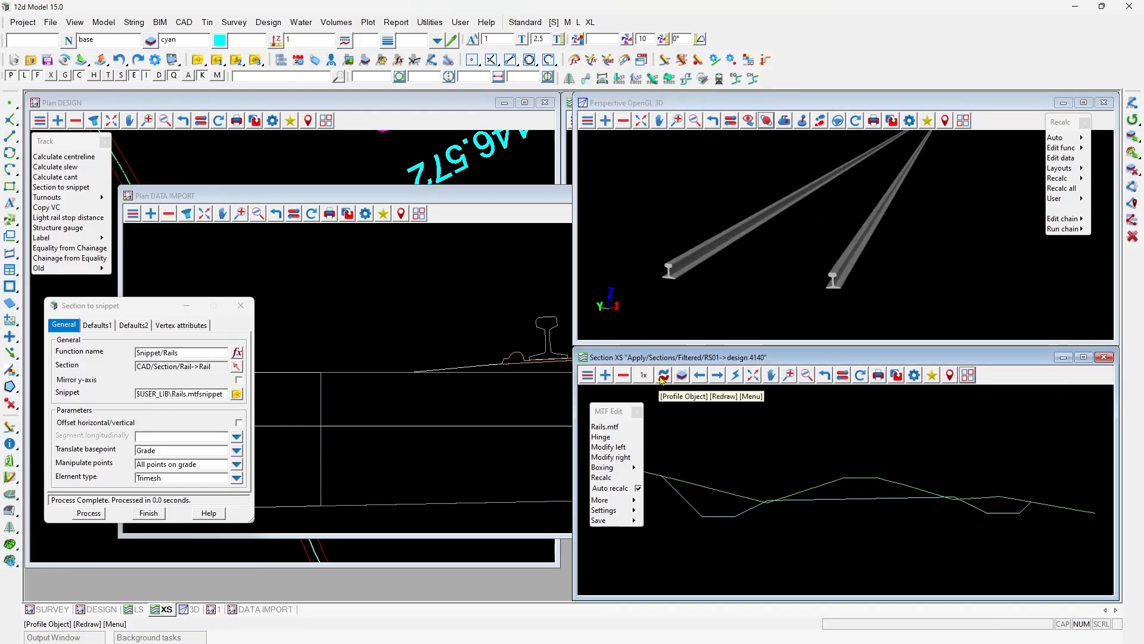
Step: Add the rail trimesh model to the XS section view by picking a rail in 3D, and move the MTF Edit menu off the section
{"action": "middle_click", "coordinate": [606, 376]}
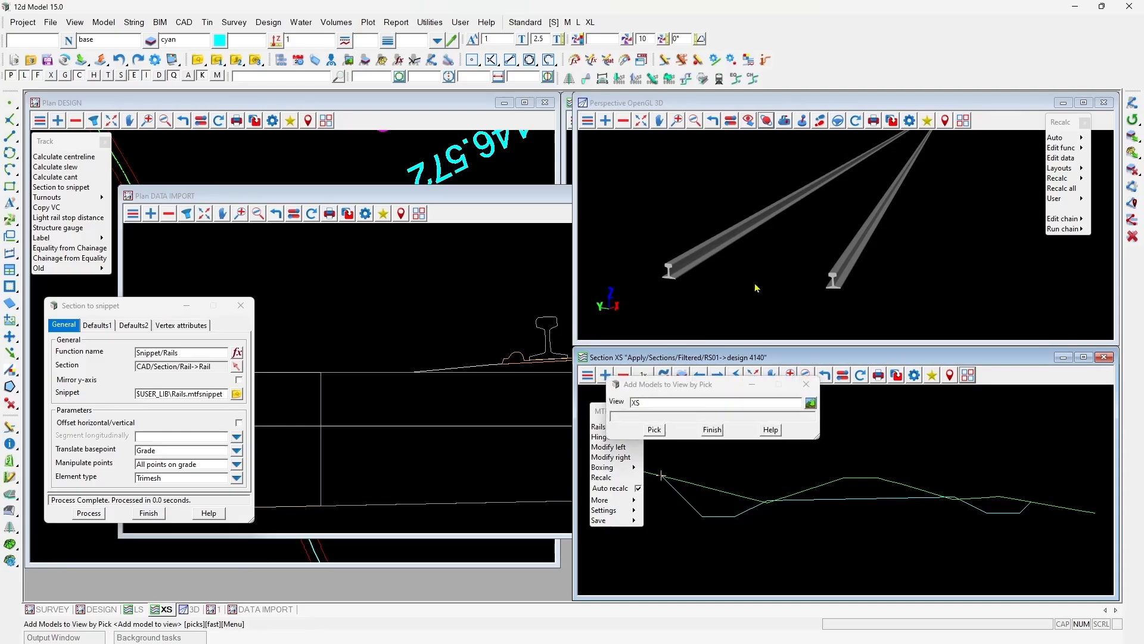
{"action": "left_click", "coordinate": [712, 249]}
{"action": "left_click", "coordinate": [713, 429]}
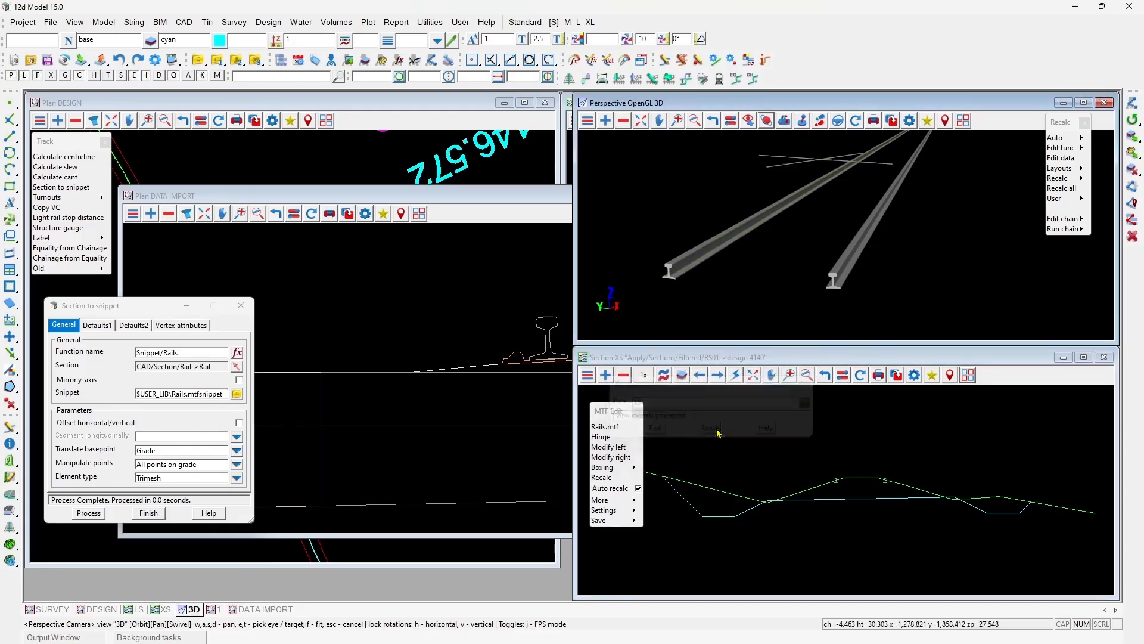
{"action": "scroll", "coordinate": [850, 481], "scroll_direction": "up", "scroll_amount": 5}
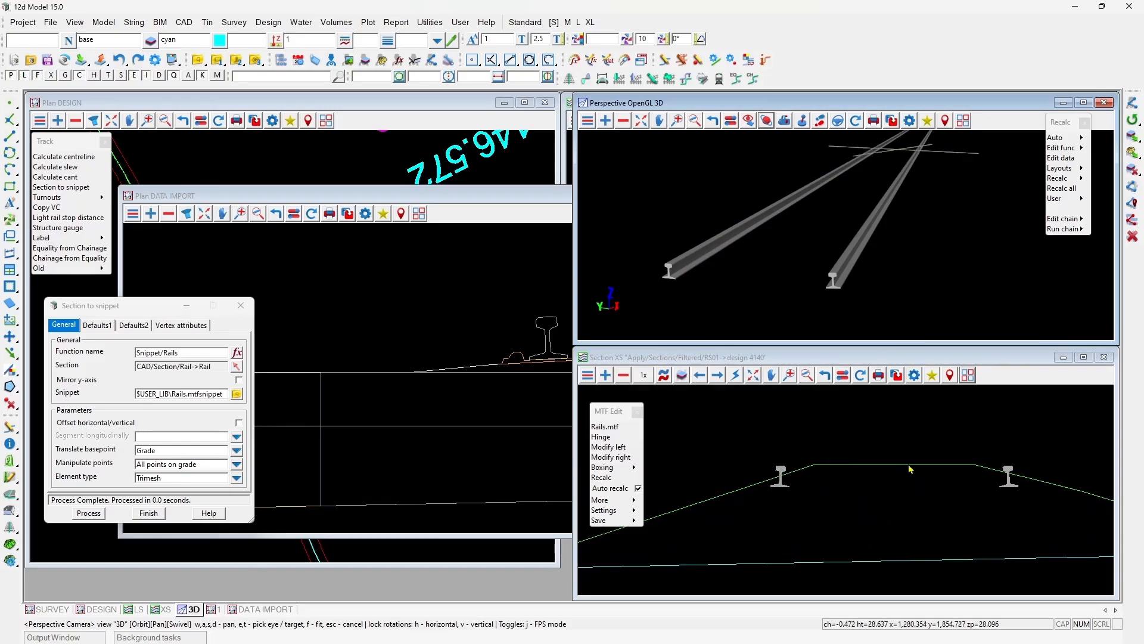
{"action": "scroll", "coordinate": [873, 457], "scroll_direction": "down", "scroll_amount": 3}
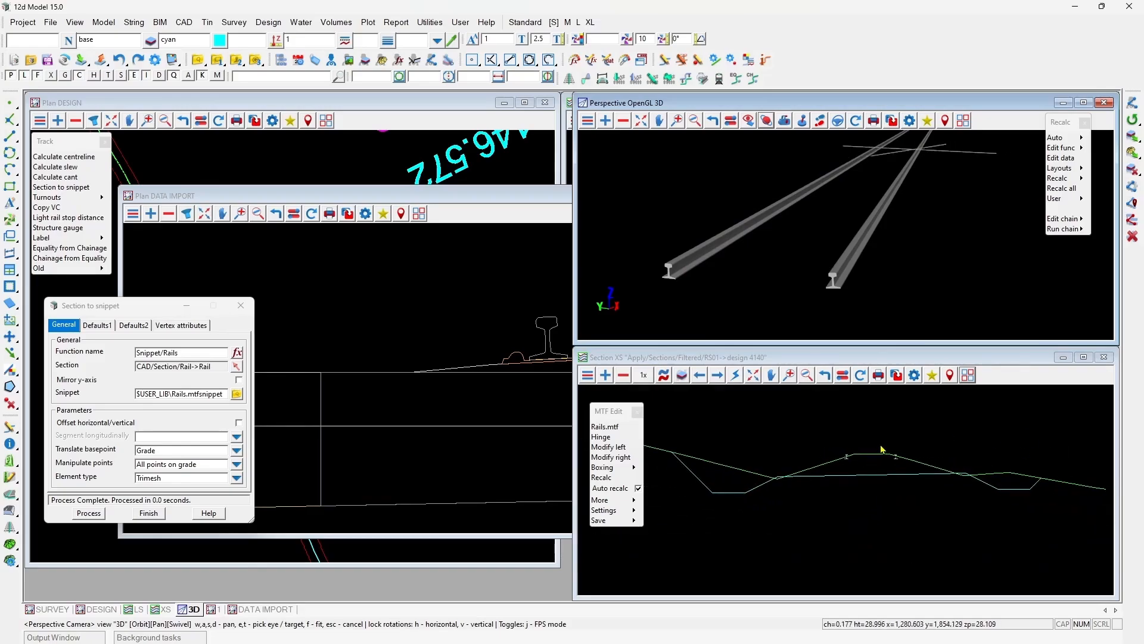
{"action": "scroll", "coordinate": [869, 466], "scroll_direction": "down", "scroll_amount": 1}
{"action": "scroll", "coordinate": [855, 448], "scroll_direction": "up", "scroll_amount": 1}
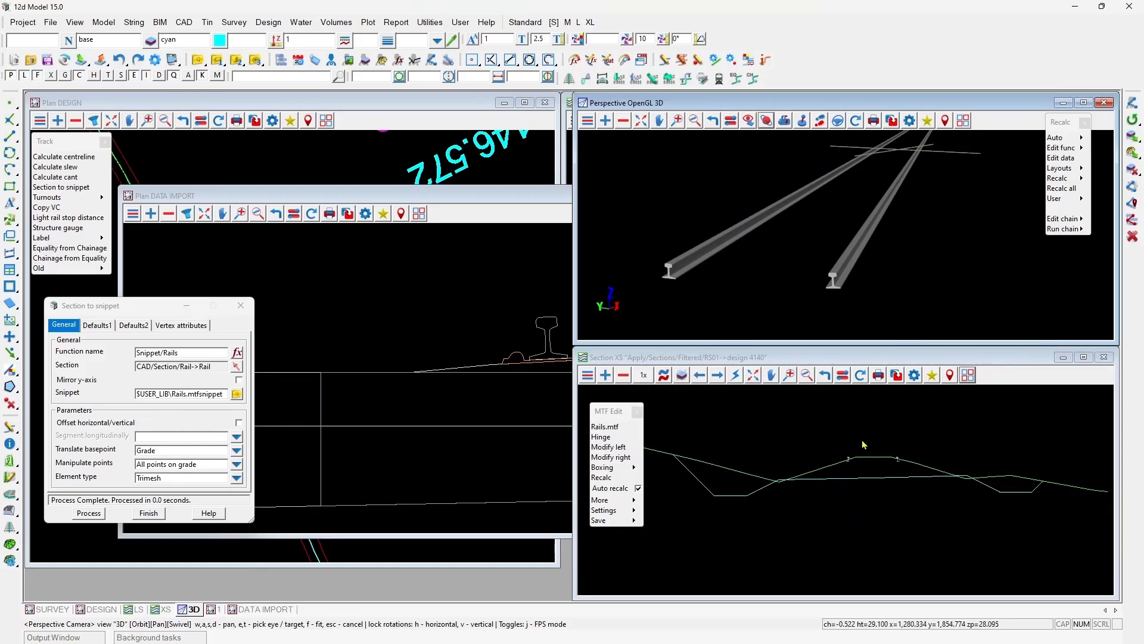
{"action": "left_click_drag", "start_coordinate": [607, 417], "coordinate": [524, 486]}
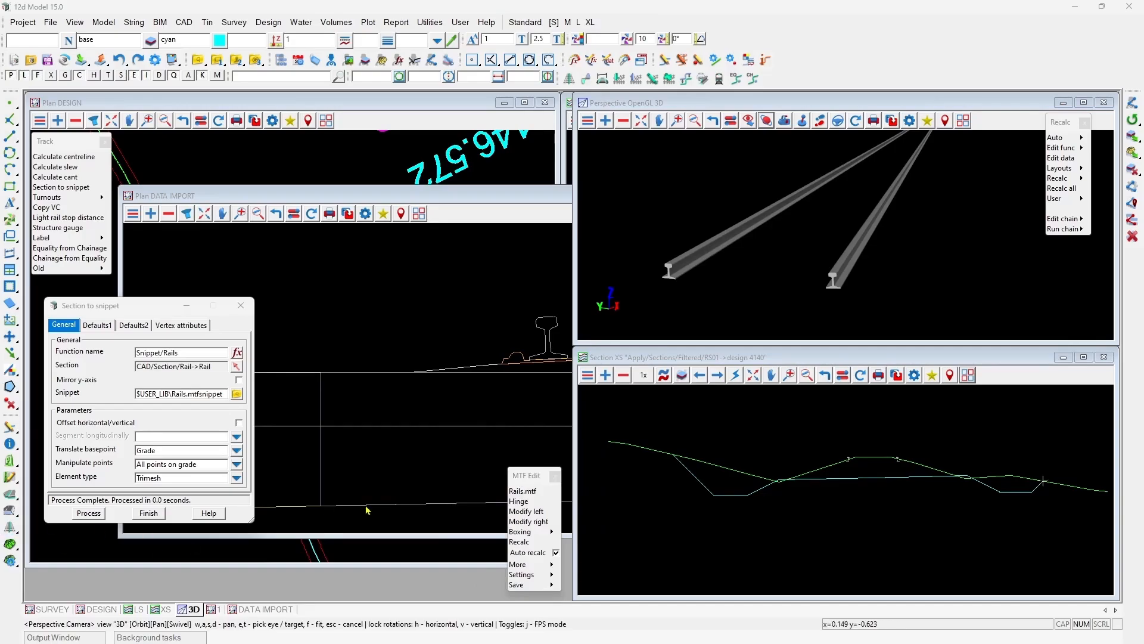
Step: Set up a new section-to-snippet conversion named Snippet/SBC, using the SBC string as section and SBC.mtfsnippet in the user library as output
{"action": "double_click", "coordinate": [171, 352]}
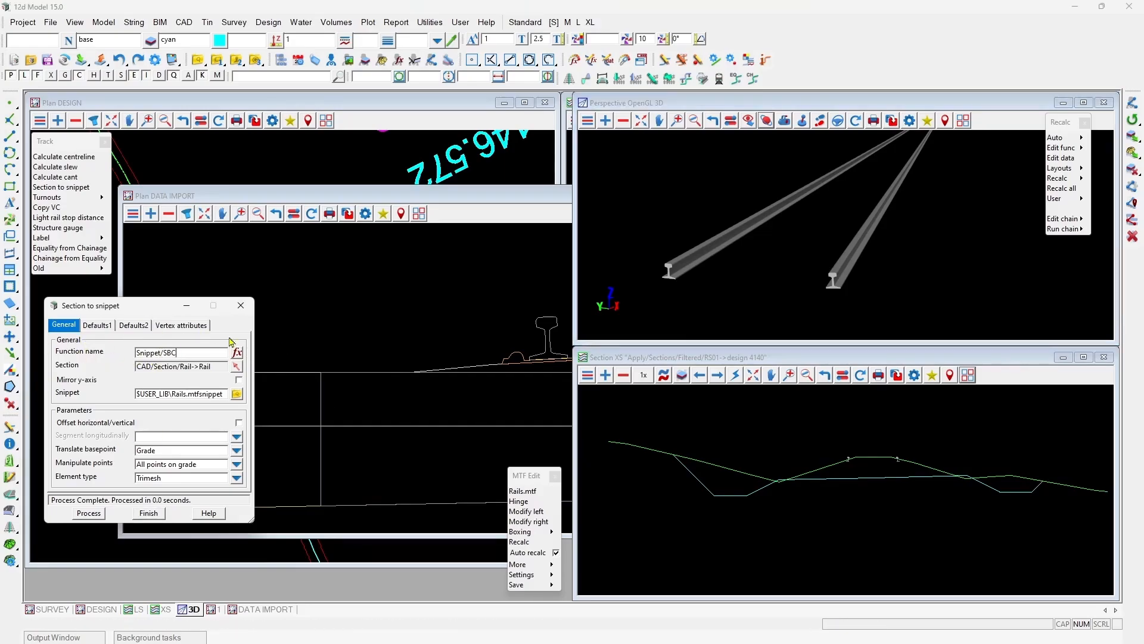
{"action": "left_click", "coordinate": [237, 367]}
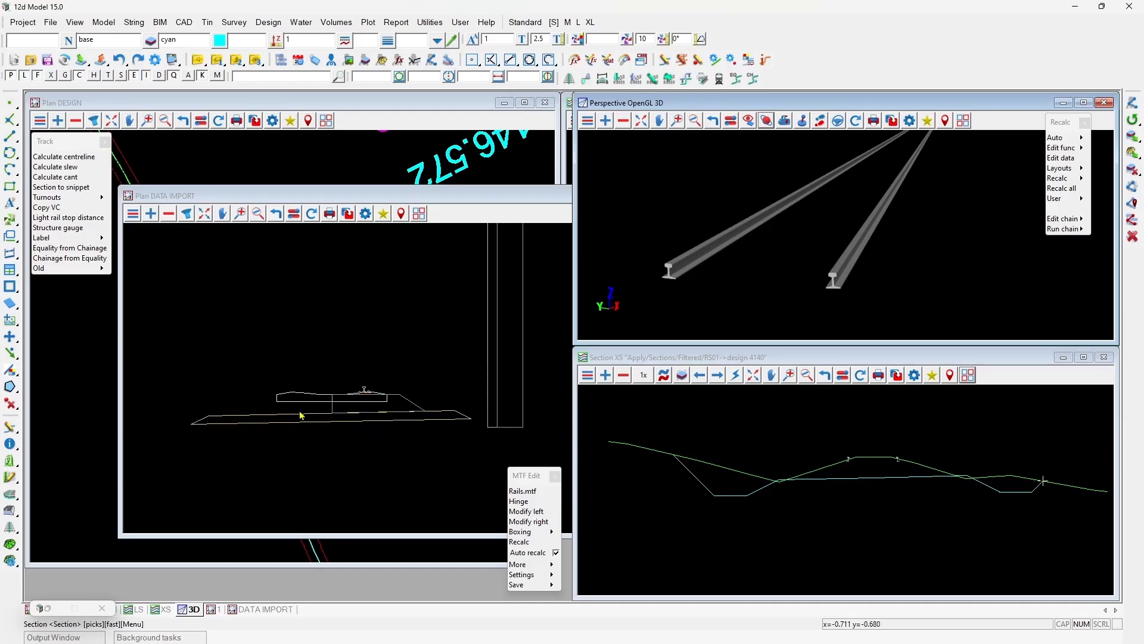
{"action": "left_click", "coordinate": [300, 416]}
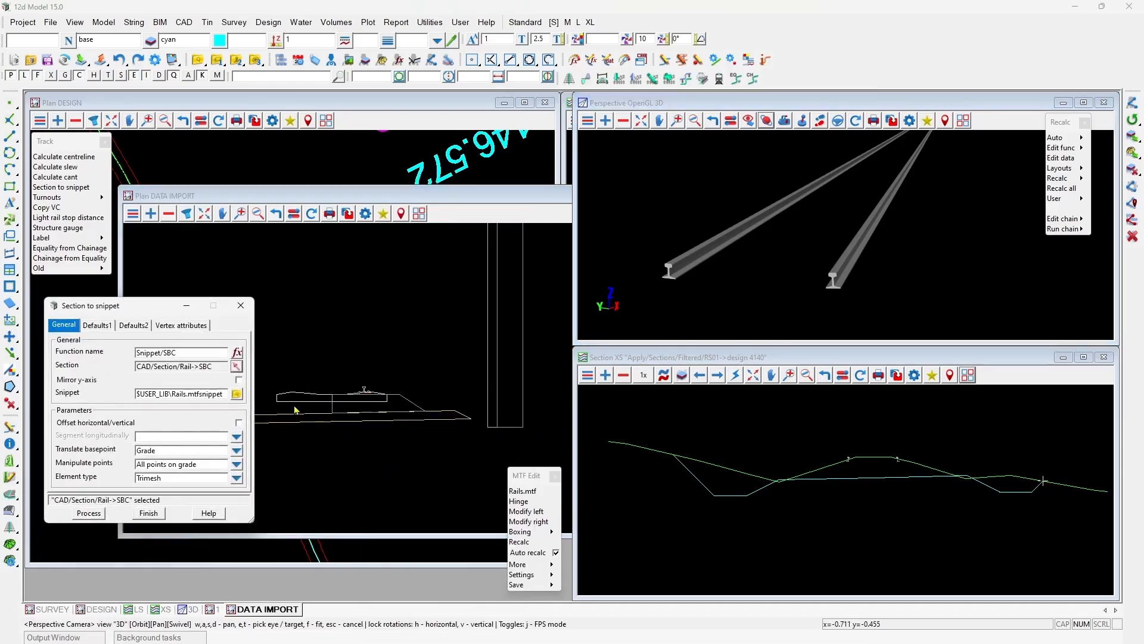
{"action": "double_click", "coordinate": [173, 393]}
{"action": "type", "text": "SBC"}
Step: Clear the Translate basepoint and Manipulate points settings, keeping the element type as Trimesh, and process the SBC snippet
{"action": "left_click_drag", "start_coordinate": [162, 450], "coordinate": [46, 445]}
{"action": "key", "text": "Delete"}
{"action": "left_click_drag", "start_coordinate": [206, 462], "coordinate": [177, 460]}
{"action": "key", "text": "Delete"}
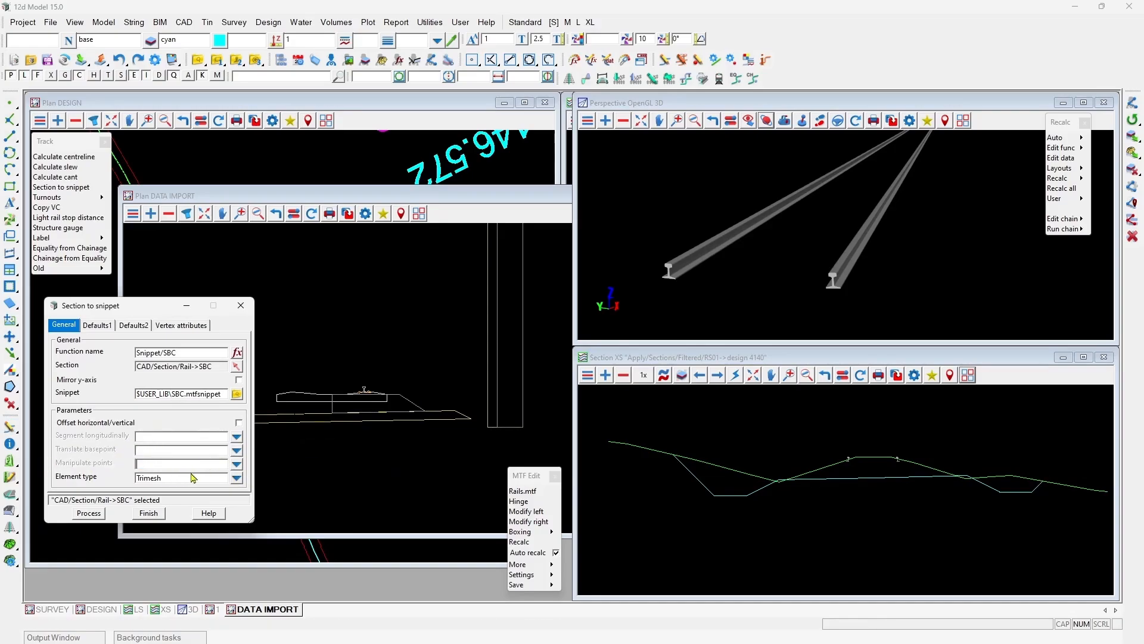
{"action": "scroll", "coordinate": [390, 401], "scroll_direction": "up", "scroll_amount": 3}
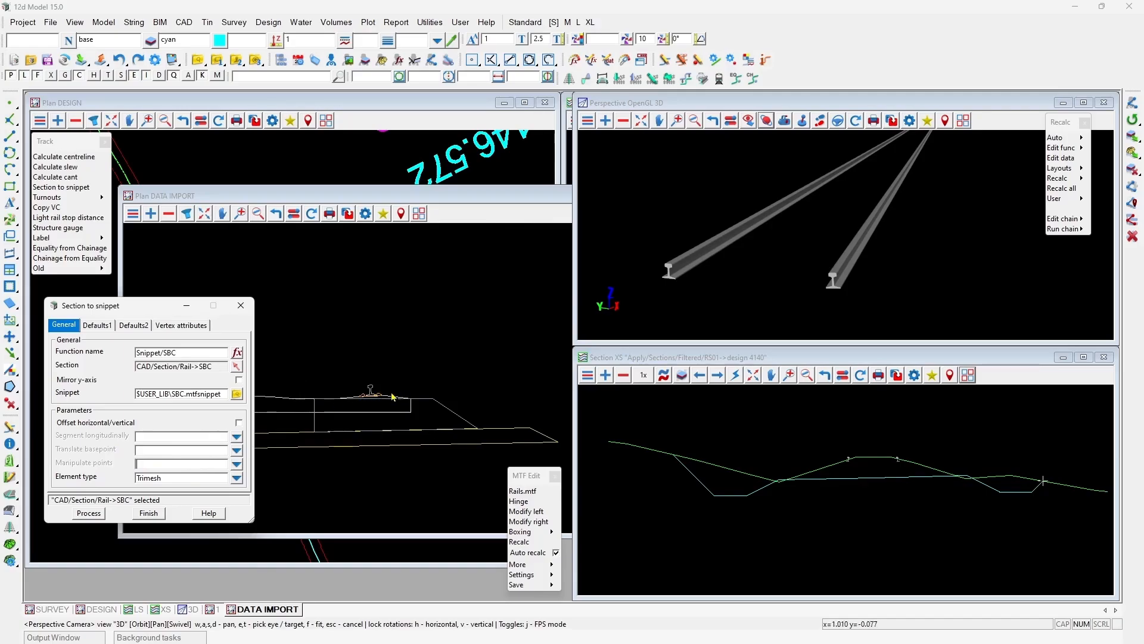
{"action": "scroll", "coordinate": [384, 397], "scroll_direction": "down", "scroll_amount": 1}
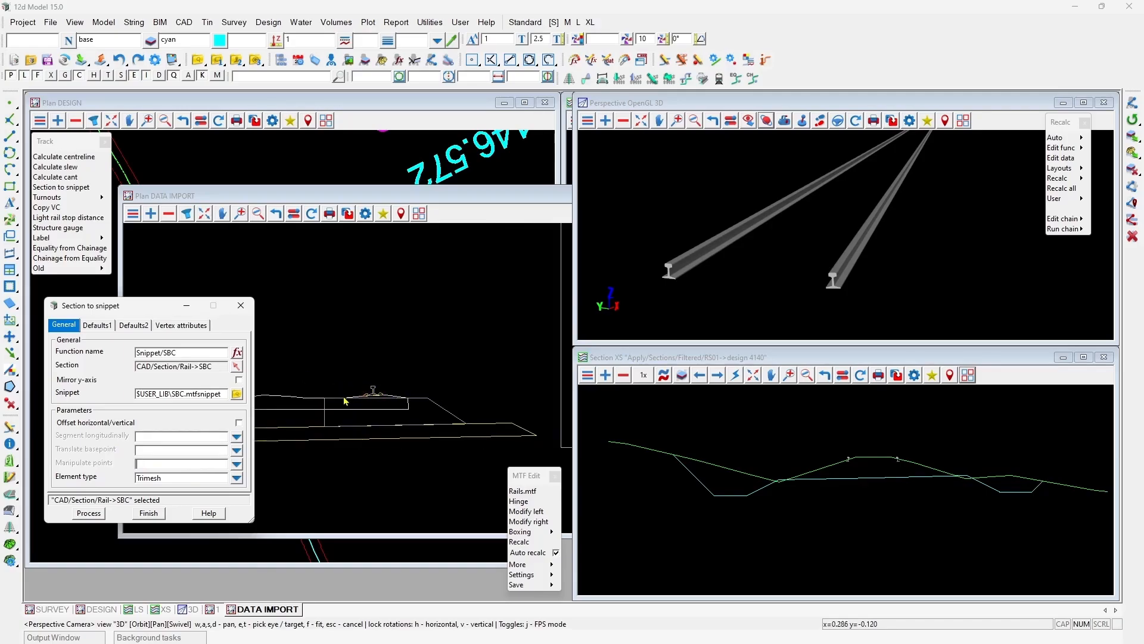
{"action": "scroll", "coordinate": [410, 434], "scroll_direction": "down", "scroll_amount": 2}
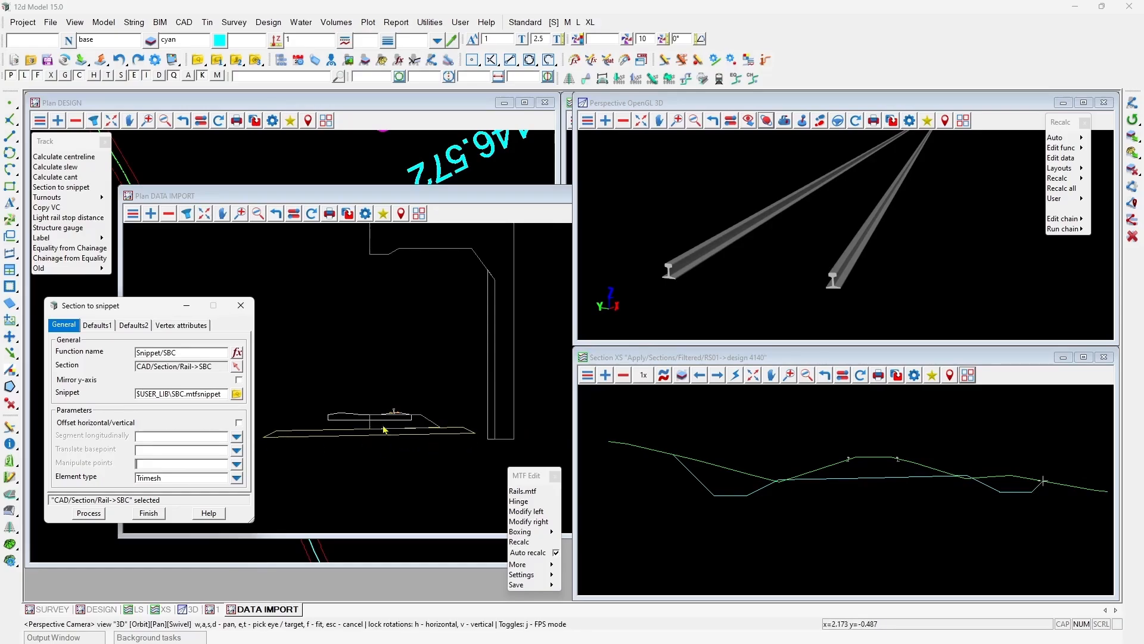
{"action": "left_click", "coordinate": [89, 514]}
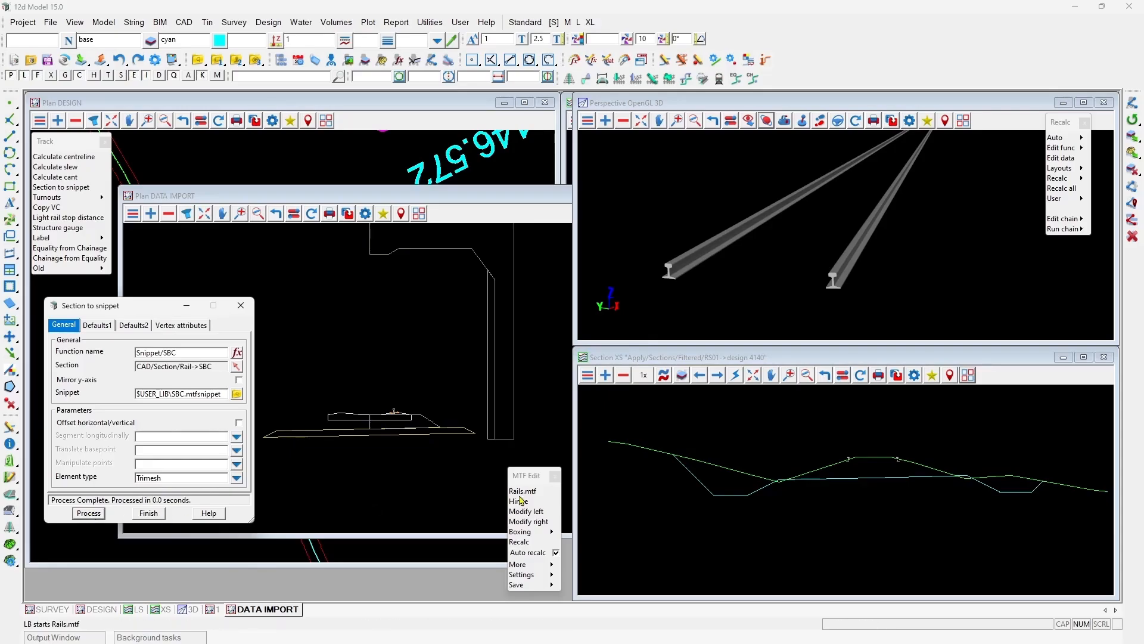
Step: Open the right modifiers of Rails.mtf and insert a new snippet modifier below the rails row
{"action": "left_click", "coordinate": [533, 522]}
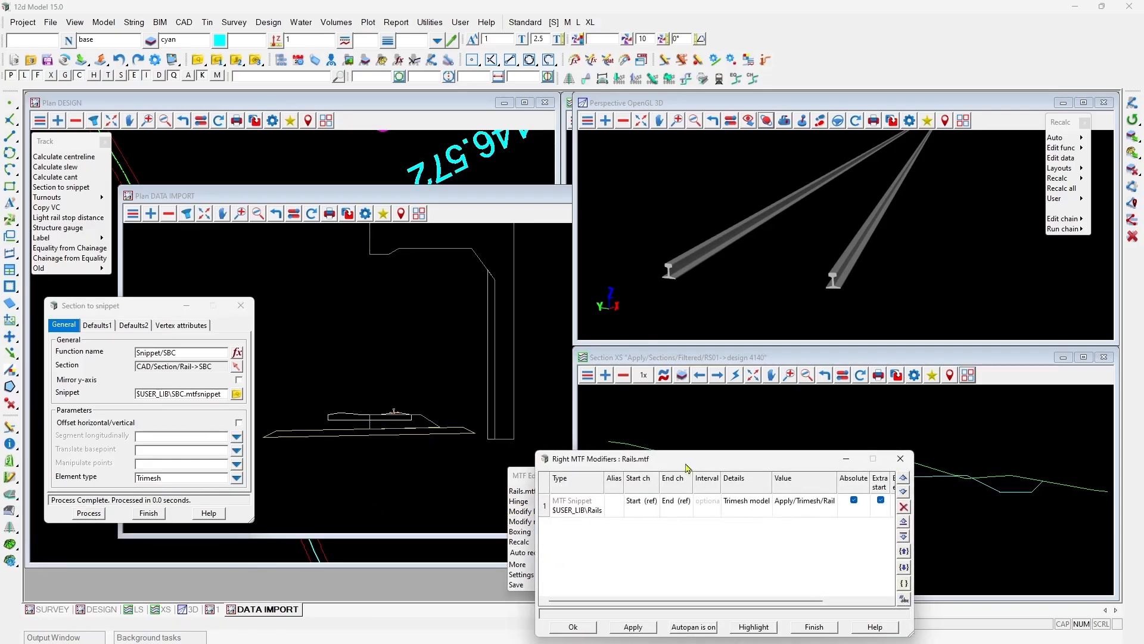
{"action": "left_click_drag", "start_coordinate": [689, 469], "coordinate": [320, 131]}
{"action": "right_click", "coordinate": [205, 162]}
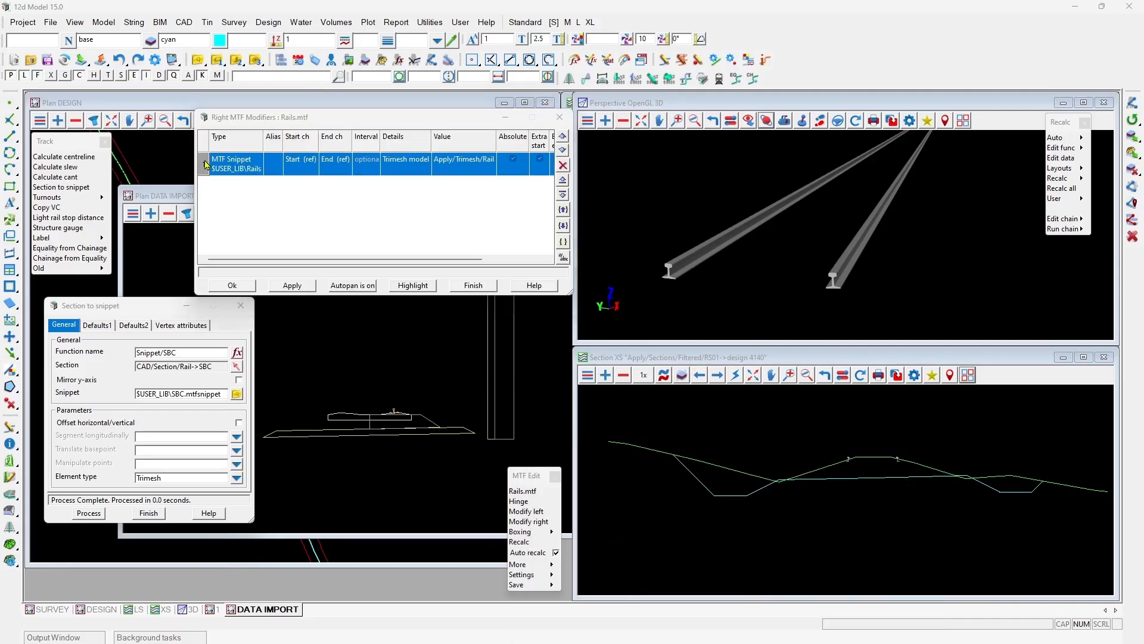
{"action": "left_click", "coordinate": [238, 196]}
{"action": "left_click", "coordinate": [237, 182]}
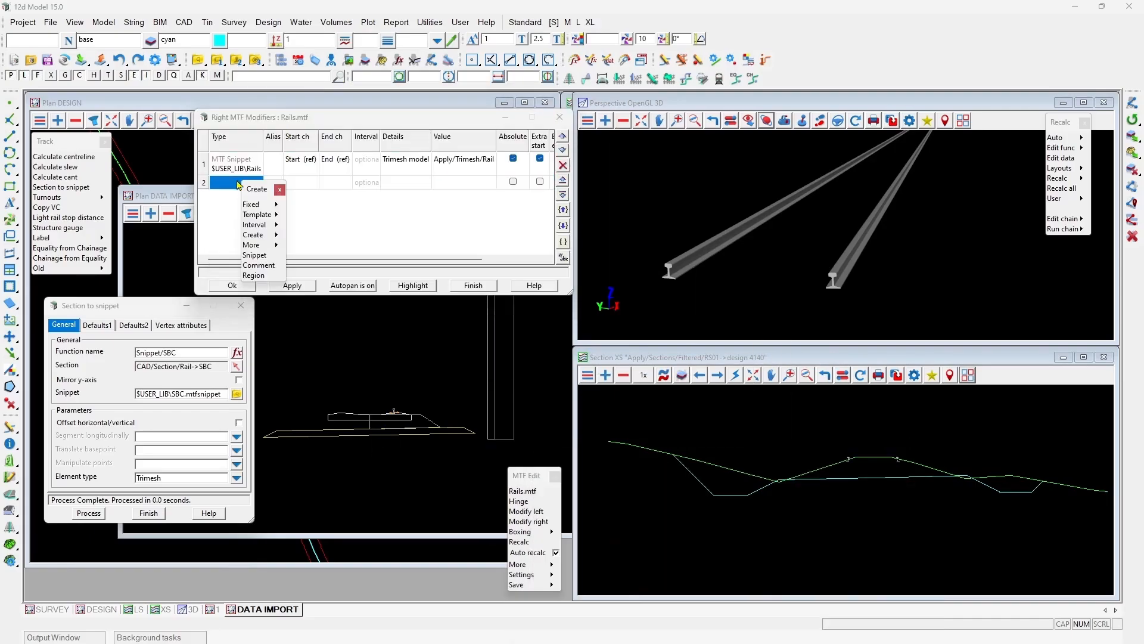
{"action": "left_click", "coordinate": [266, 255]}
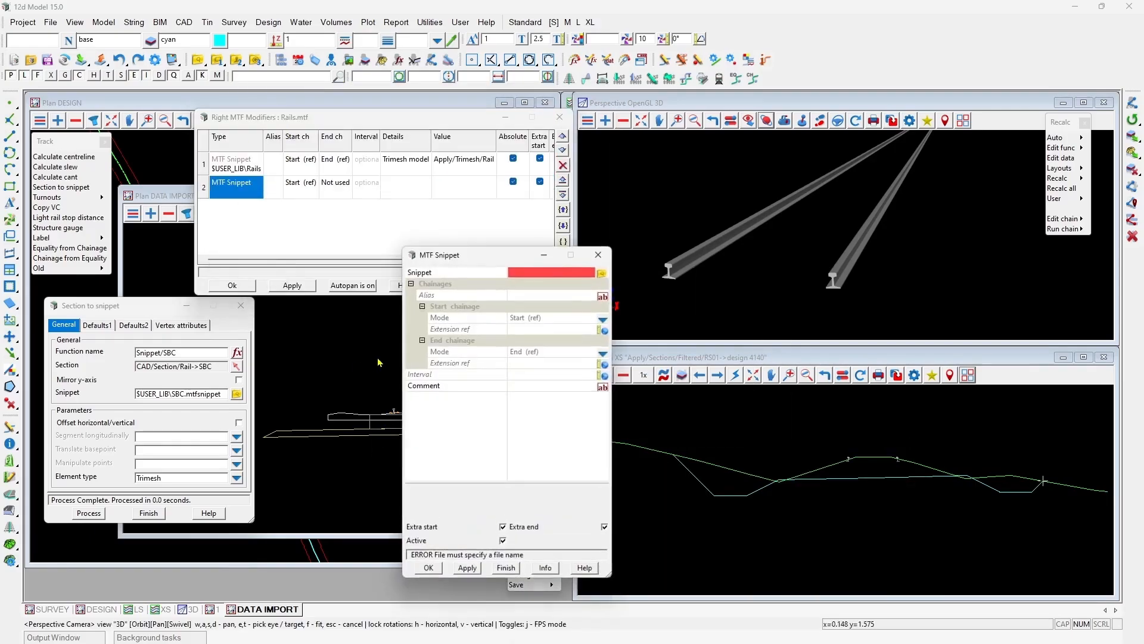
Step: Load SBC.mtfsnippet from the user library into the new modifier and apply the right modifiers
{"action": "left_click", "coordinate": [602, 275]}
{"action": "mouse_move", "coordinate": [745, 428]}
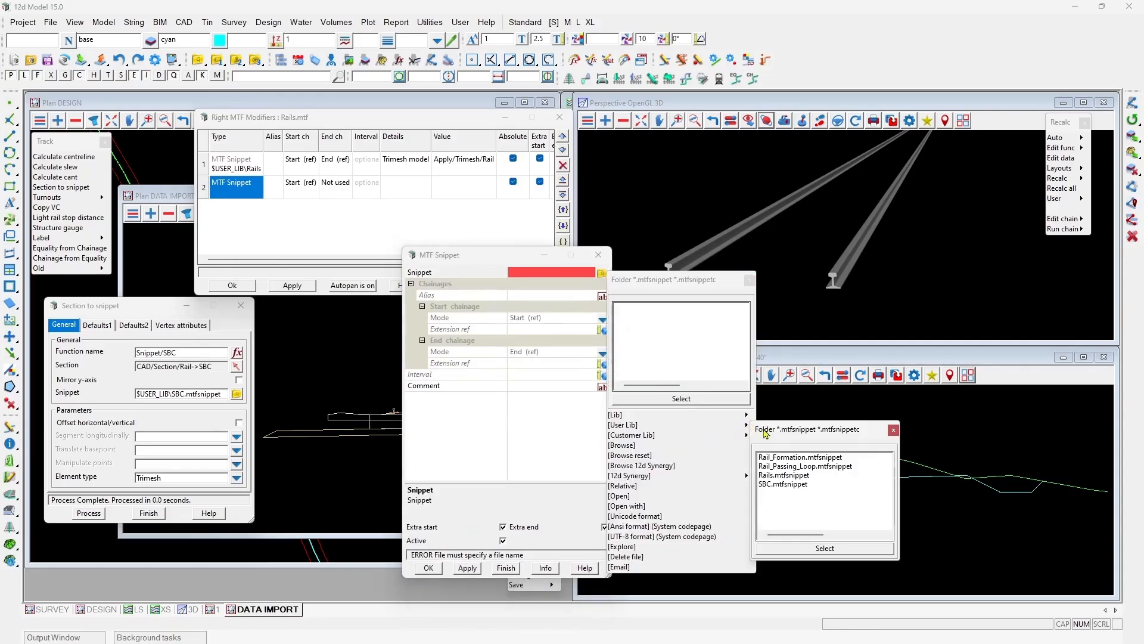
{"action": "left_click", "coordinate": [777, 486]}
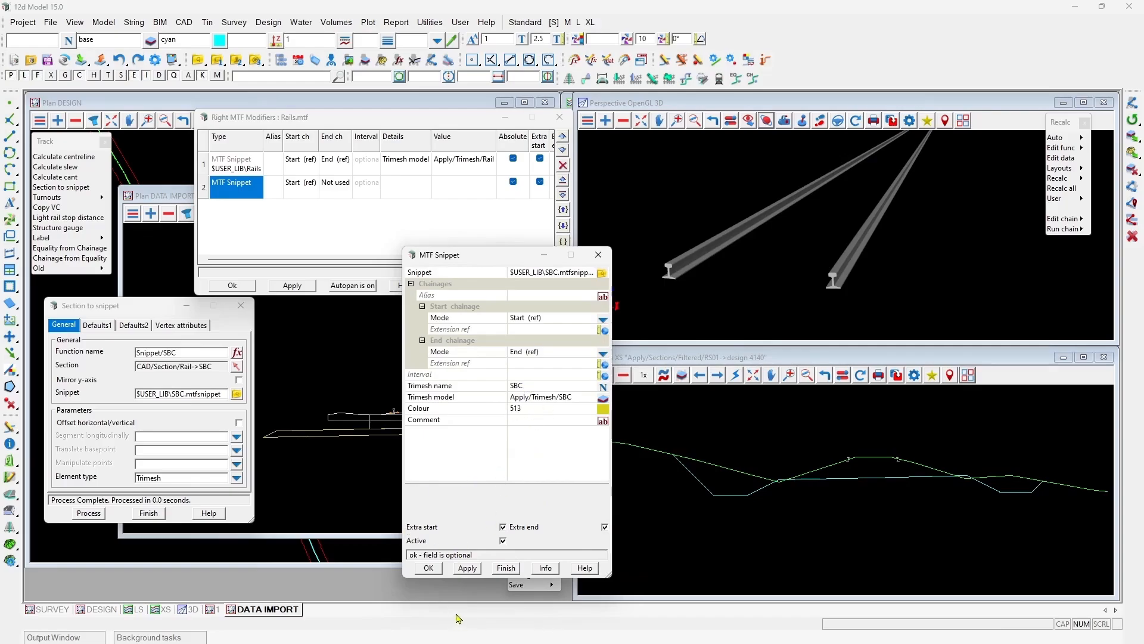
{"action": "left_click", "coordinate": [429, 568]}
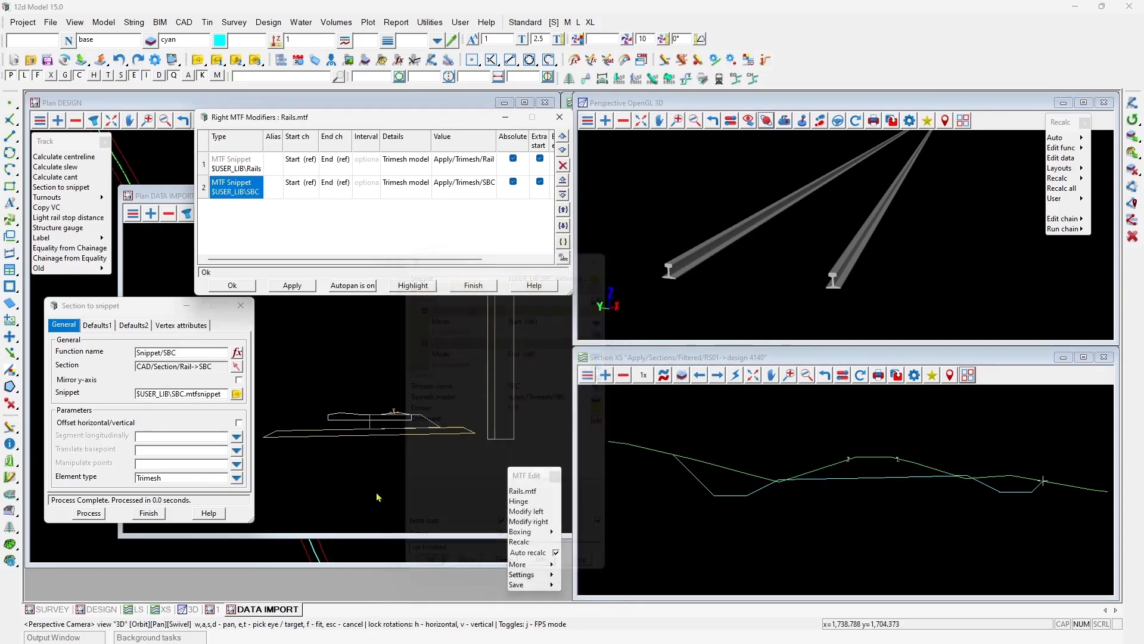
{"action": "left_click", "coordinate": [293, 286]}
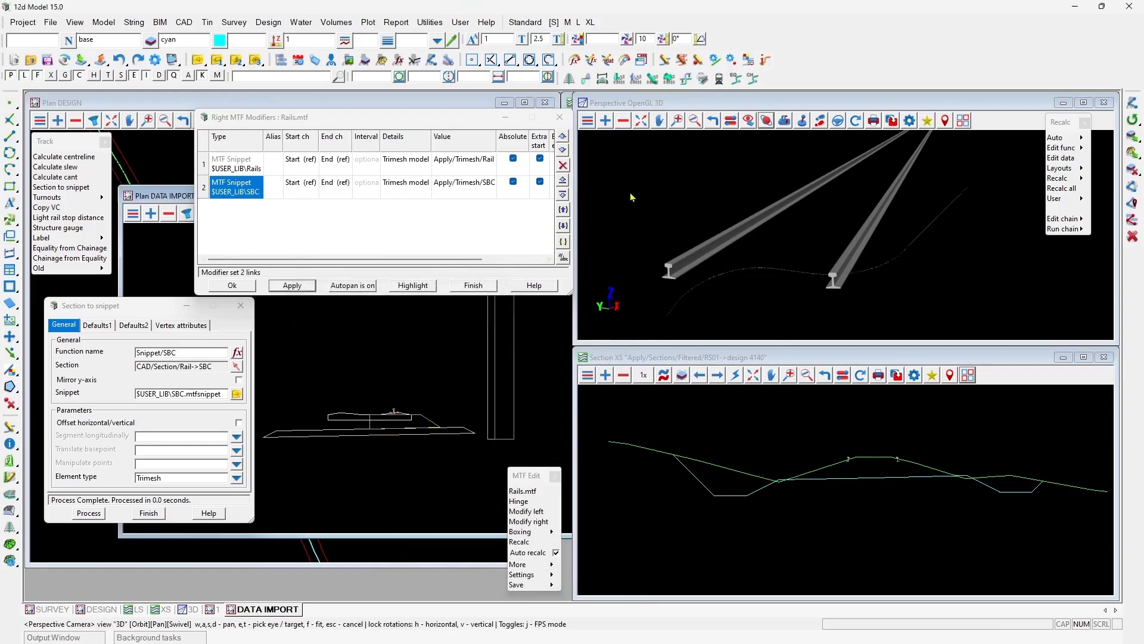
Step: Add the Apply/Trimesh/SBC model to the 3D view and examine the end of the track
{"action": "left_click", "coordinate": [606, 120]}
{"action": "type", "text": "s"}
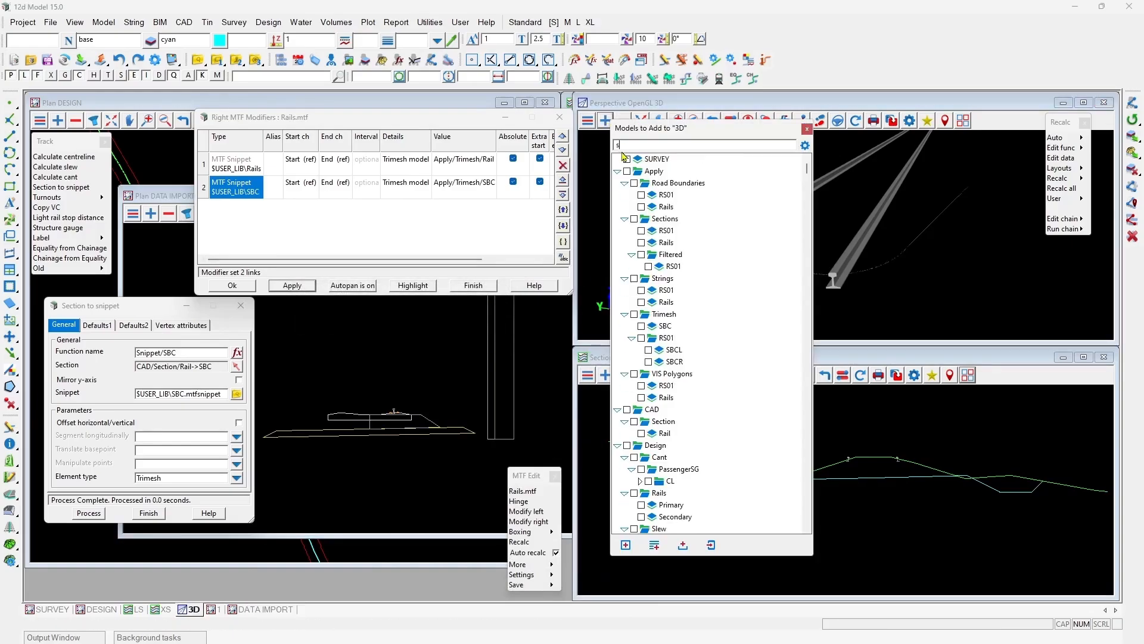
{"action": "type", "text": "bc"}
{"action": "double_click", "coordinate": [662, 185]}
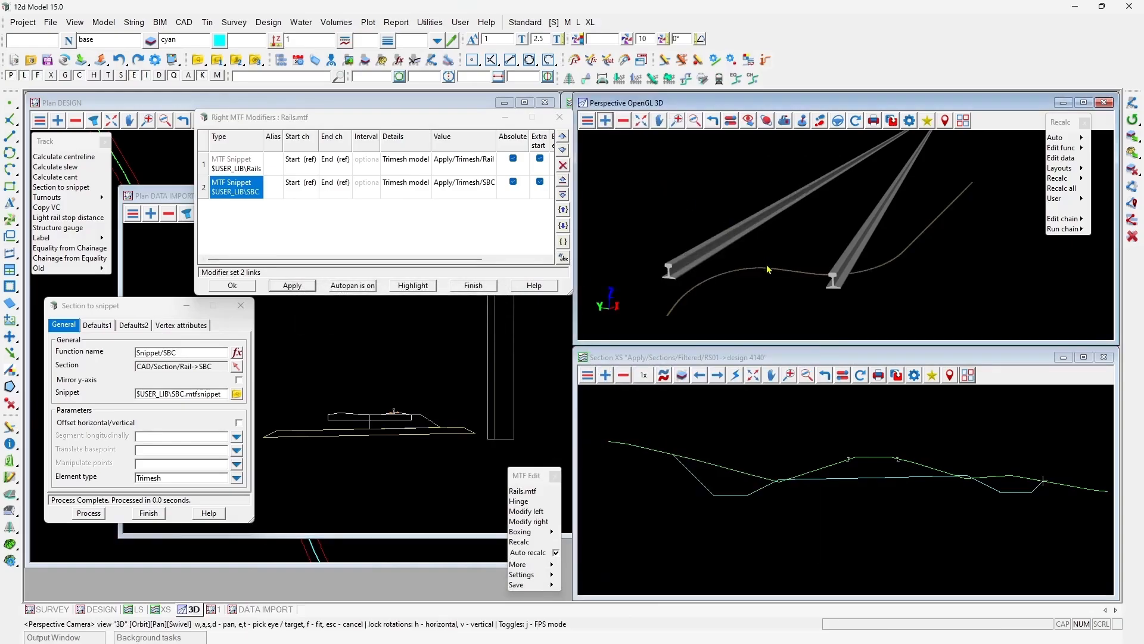
{"action": "scroll", "coordinate": [652, 310], "scroll_direction": "up", "scroll_amount": 3}
{"action": "scroll", "coordinate": [663, 331], "scroll_direction": "up", "scroll_amount": 6}
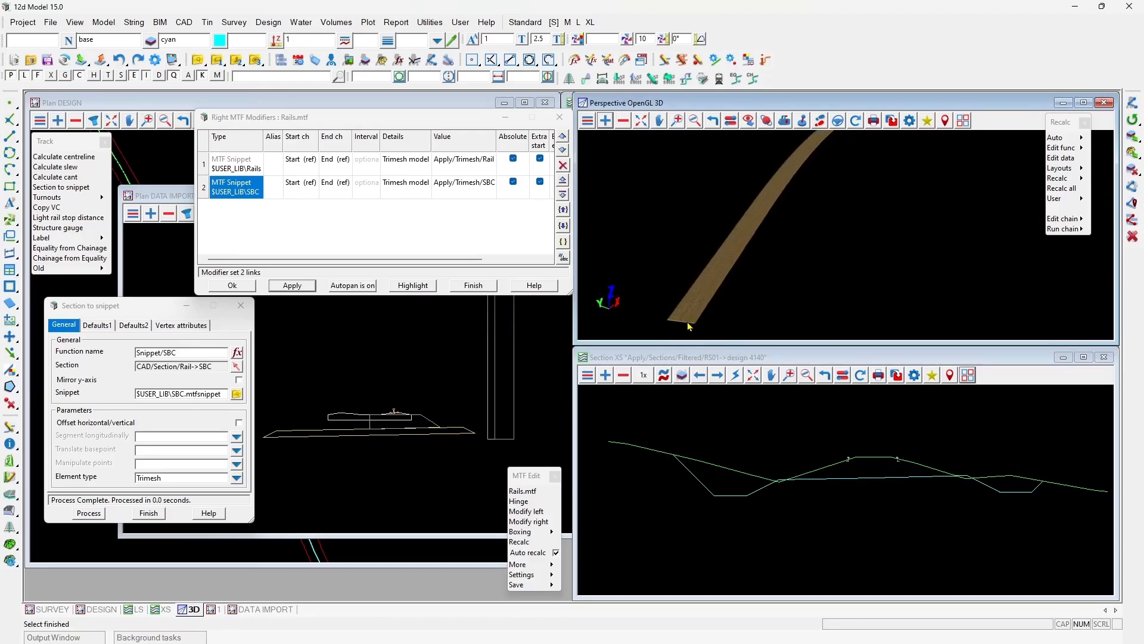
{"action": "scroll", "coordinate": [680, 310], "scroll_direction": "up", "scroll_amount": 2}
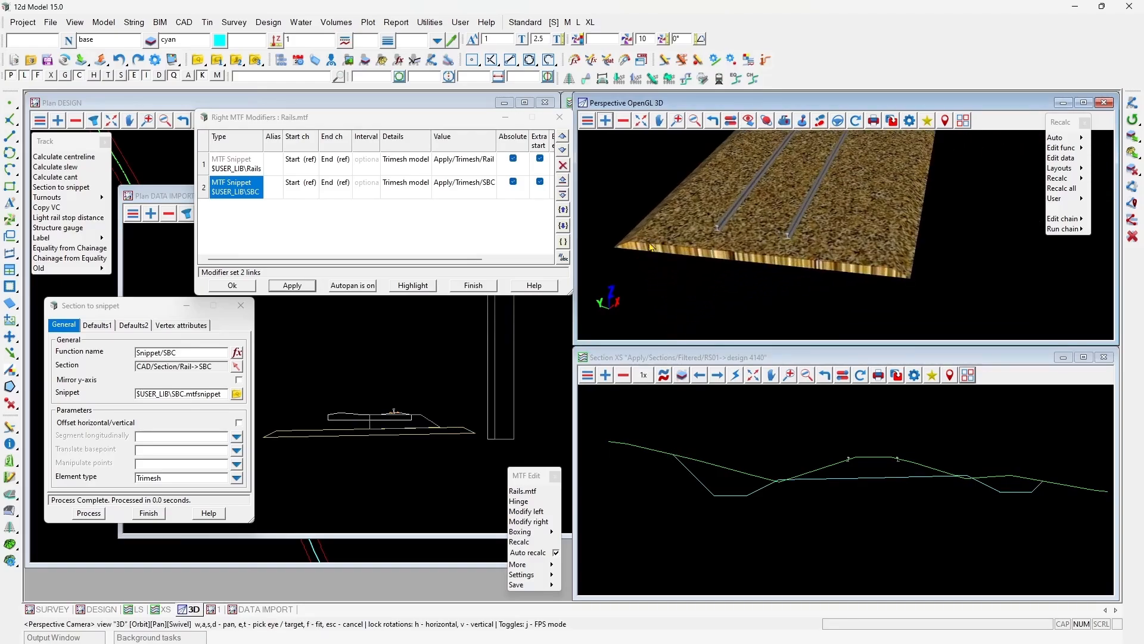
Step: Add the Apply/Trimesh/SBC model to the XS section view
{"action": "left_click", "coordinate": [606, 375]}
{"action": "type", "text": "sbc"}
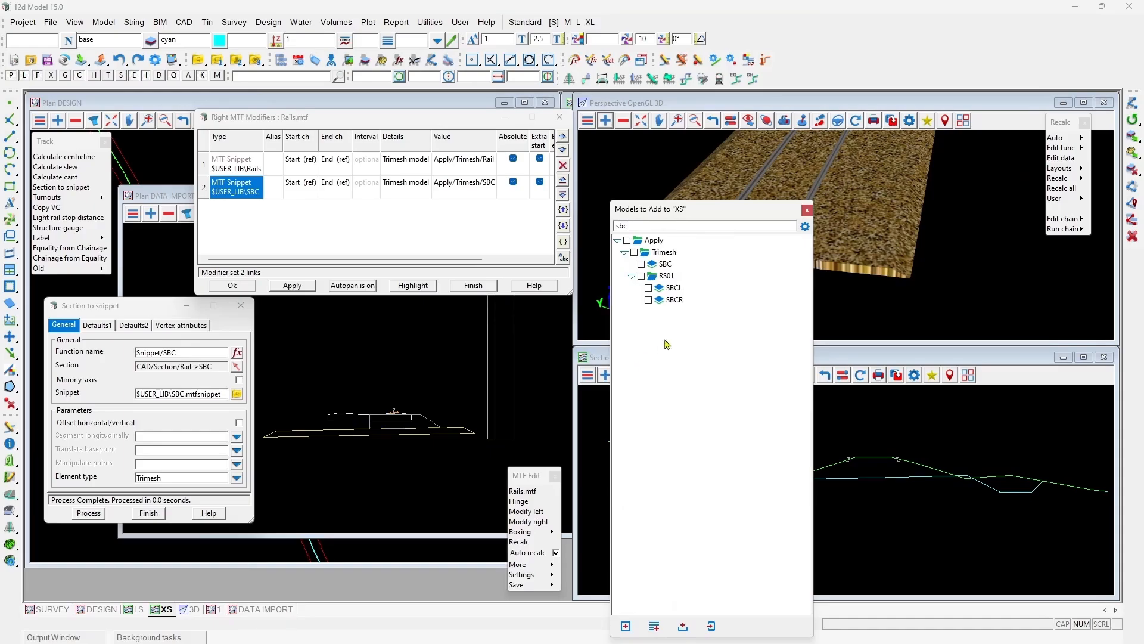
{"action": "left_click", "coordinate": [653, 264]}
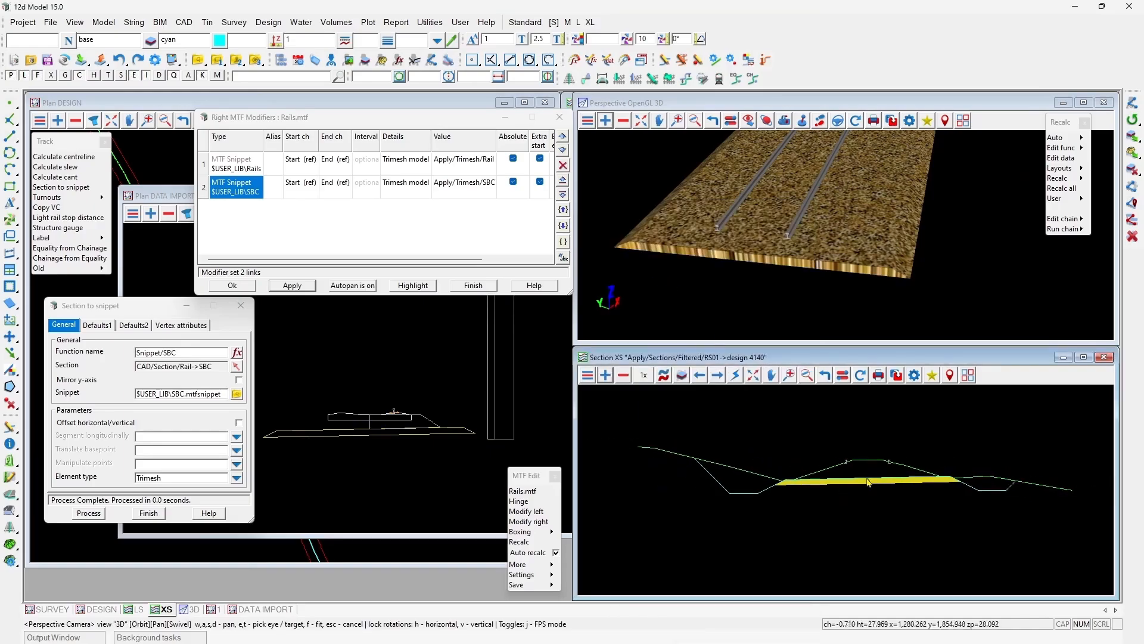
{"action": "scroll", "coordinate": [874, 462], "scroll_direction": "up", "scroll_amount": 1}
Step: Pick the Tunnel string in the DATA IMPORT plan as the section for the snippet conversion
{"action": "left_click", "coordinate": [381, 462]}
{"action": "scroll", "coordinate": [382, 462], "scroll_direction": "down", "scroll_amount": 2}
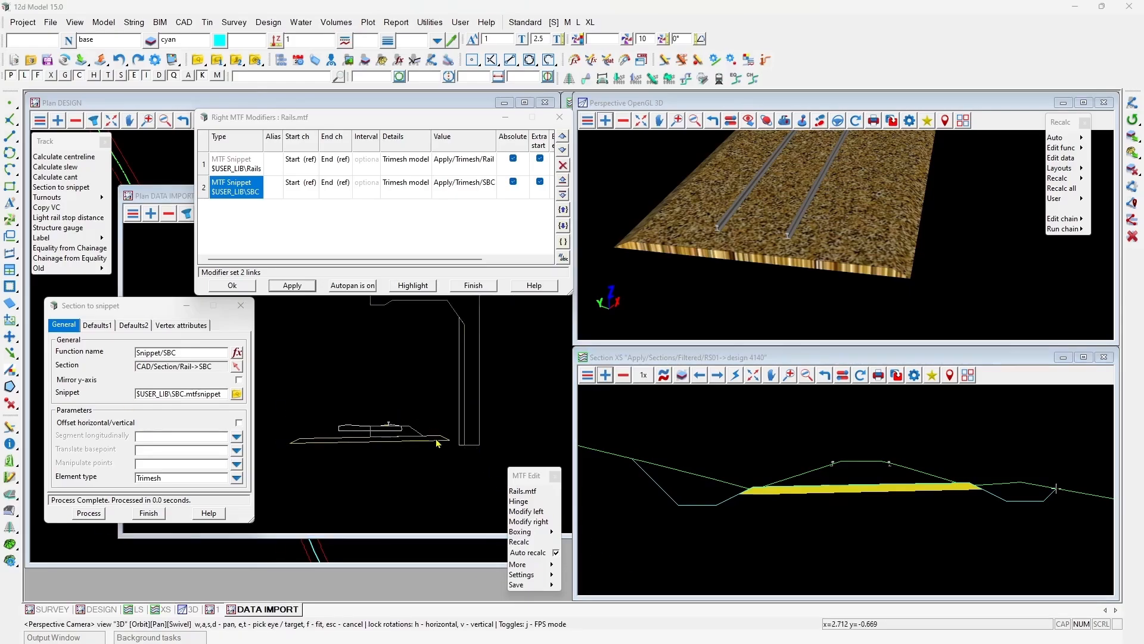
{"action": "left_click", "coordinate": [239, 367]}
{"action": "scroll", "coordinate": [444, 479], "scroll_direction": "down", "scroll_amount": 2}
{"action": "left_click", "coordinate": [239, 367]}
{"action": "left_click", "coordinate": [430, 326]}
{"action": "middle_click", "coordinate": [431, 326]}
{"action": "scroll", "coordinate": [439, 332], "scroll_direction": "up", "scroll_amount": 1}
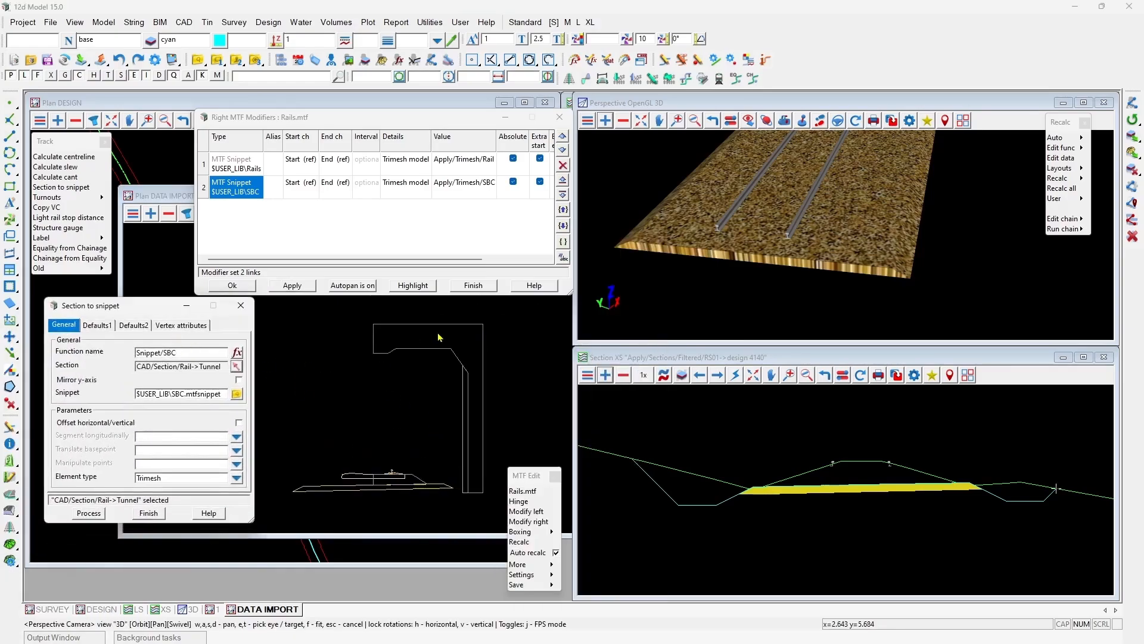
Step: Name the conversion function Snippet/Tunnel and set its output to Tunnel.mtfsnippet in the user library
{"action": "double_click", "coordinate": [168, 352]}
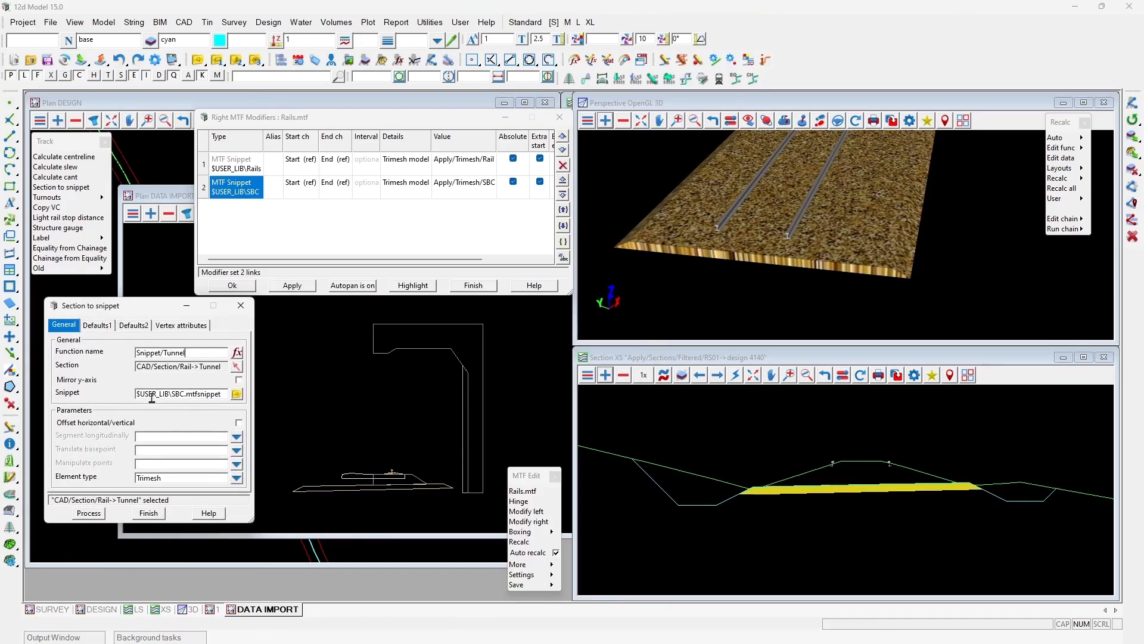
{"action": "double_click", "coordinate": [173, 393]}
{"action": "type", "text": "Tu"}
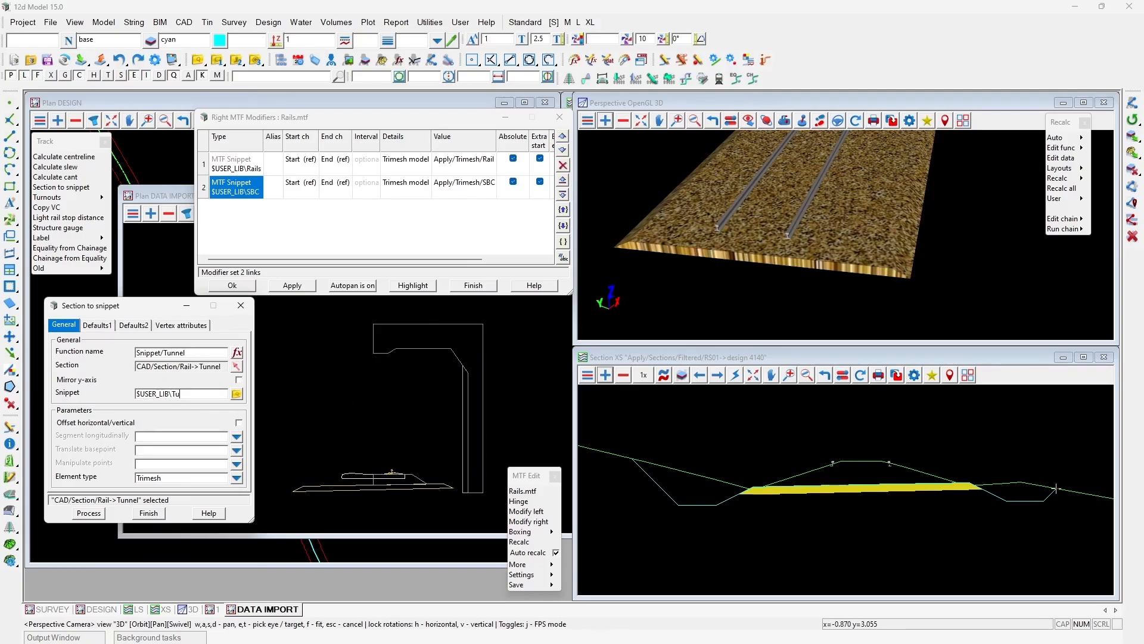
{"action": "type", "text": "nnel"}
{"action": "key", "text": "Return"}
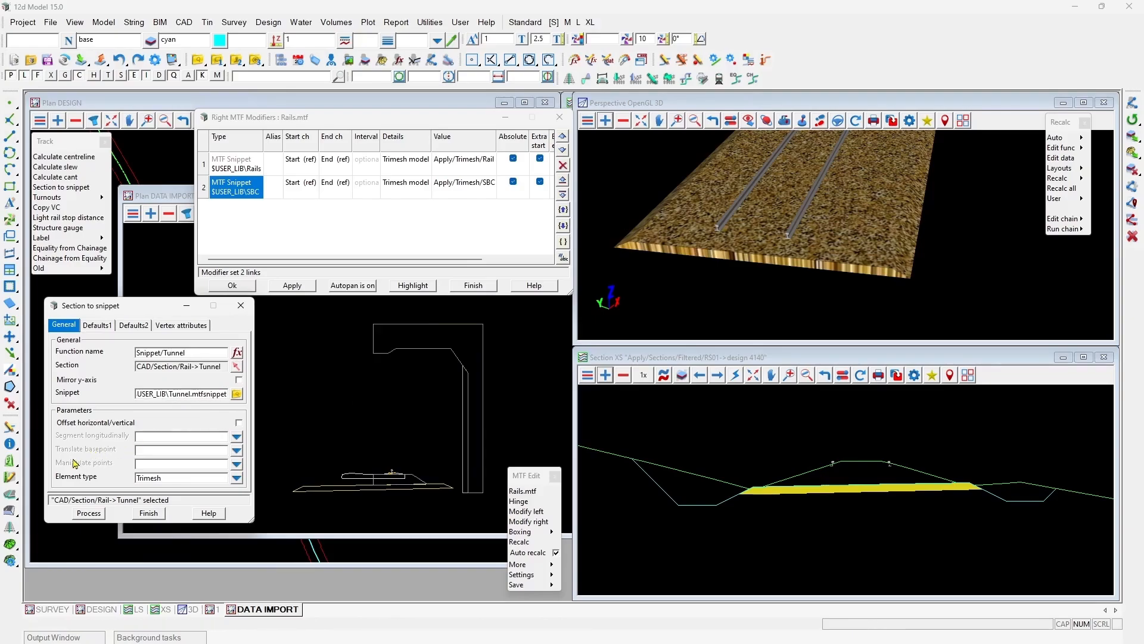
Step: Set the longitudinal segmentation to One and process the tunnel snippet
{"action": "left_click", "coordinate": [237, 436]}
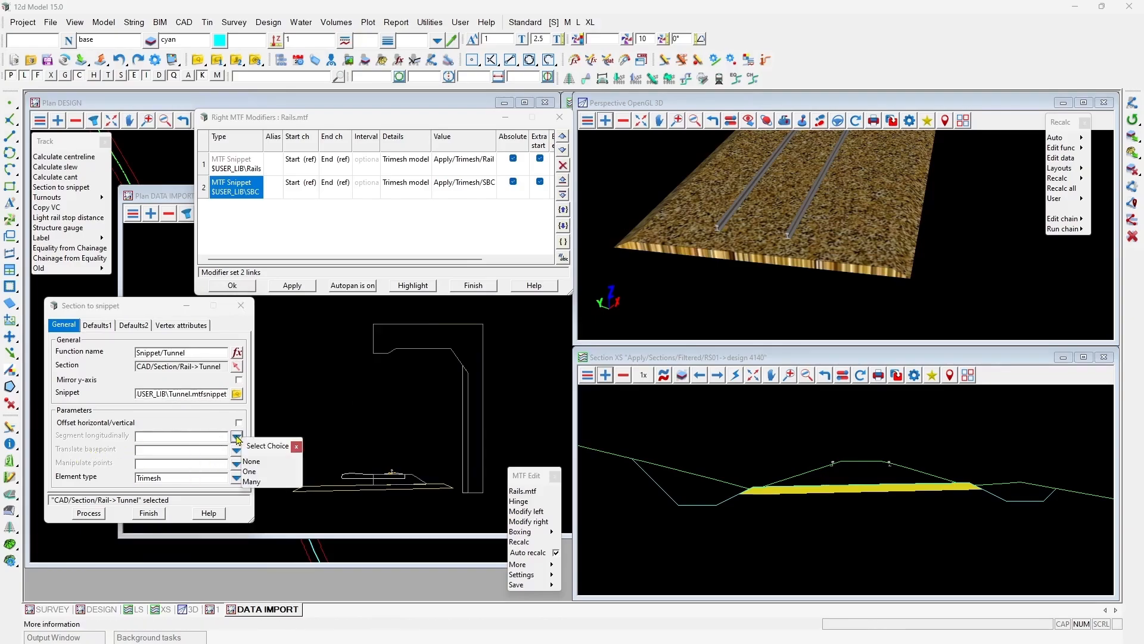
{"action": "left_click", "coordinate": [251, 471]}
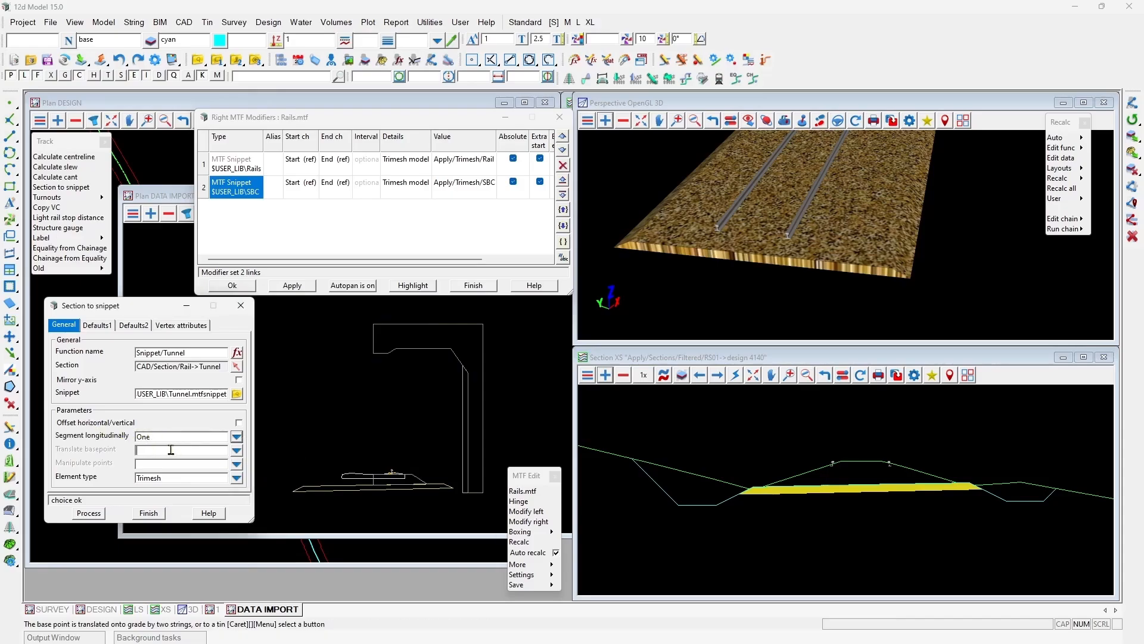
{"action": "left_click", "coordinate": [93, 514]}
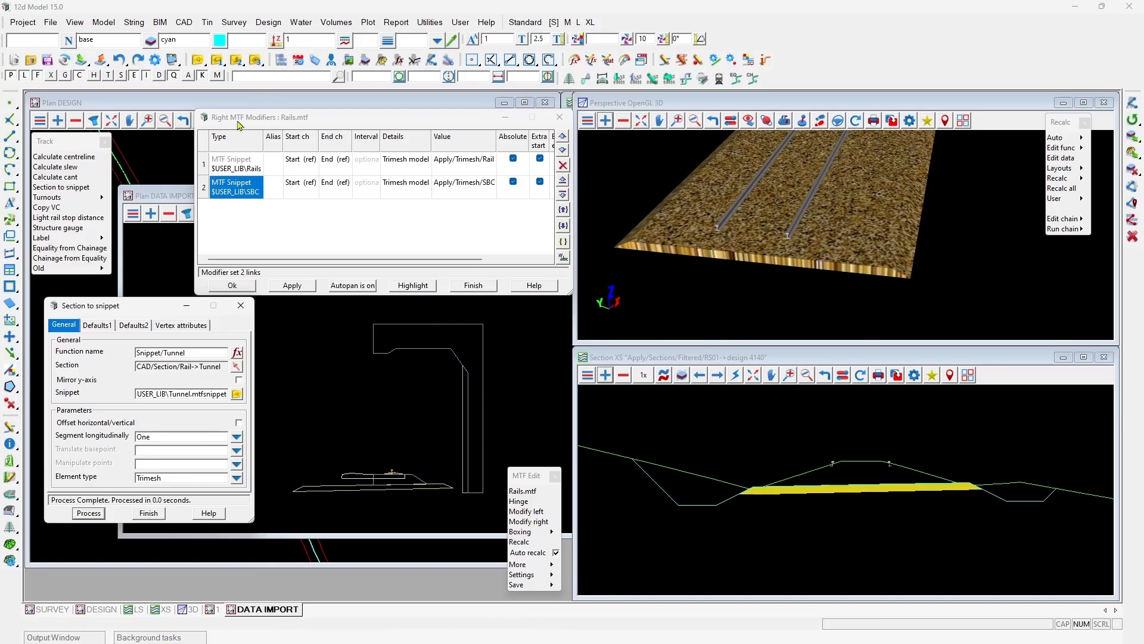
Step: Insert another snippet modifier below the SBC row in the right modifiers
{"action": "right_click", "coordinate": [204, 189]}
{"action": "left_click", "coordinate": [228, 223]}
{"action": "left_click", "coordinate": [233, 206]}
{"action": "left_click", "coordinate": [234, 205]}
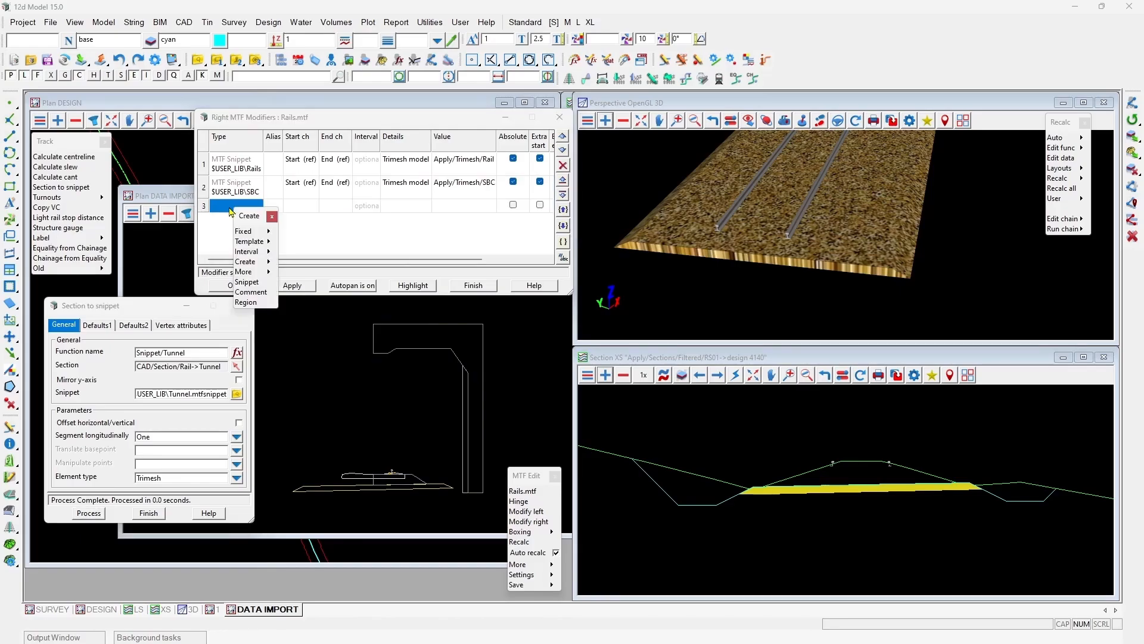
{"action": "left_click", "coordinate": [247, 281]}
Step: Load Tunnel.mtfsnippet from the user library into the modifier, with a segment length of 100
{"action": "left_click", "coordinate": [602, 274]}
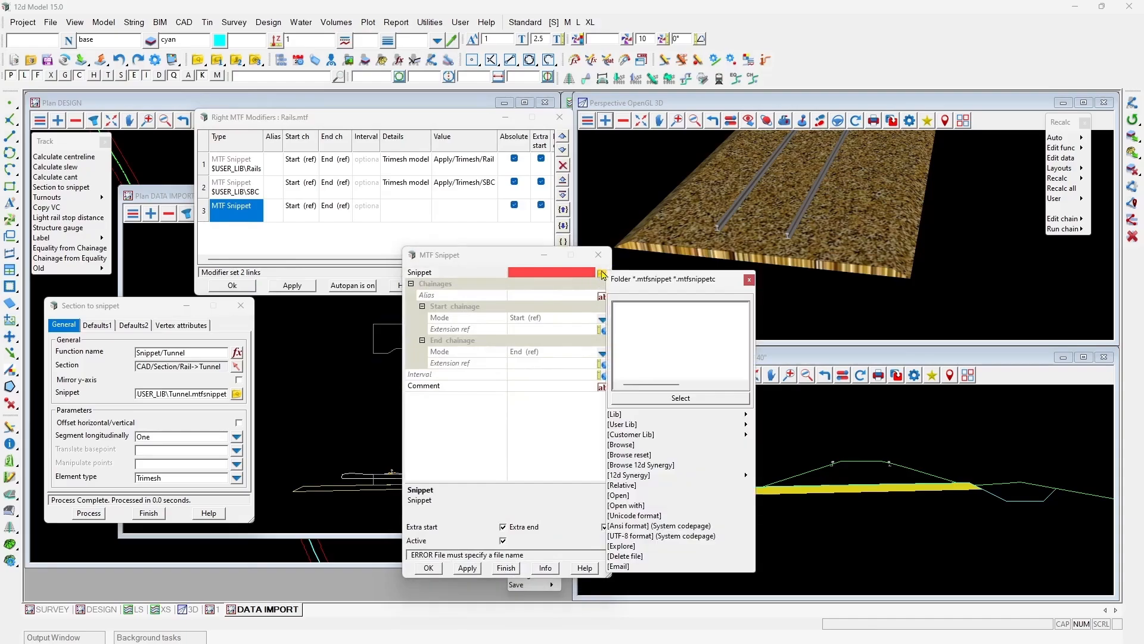
{"action": "mouse_move", "coordinate": [748, 427]}
{"action": "double_click", "coordinate": [787, 492]}
{"action": "left_click", "coordinate": [465, 419]}
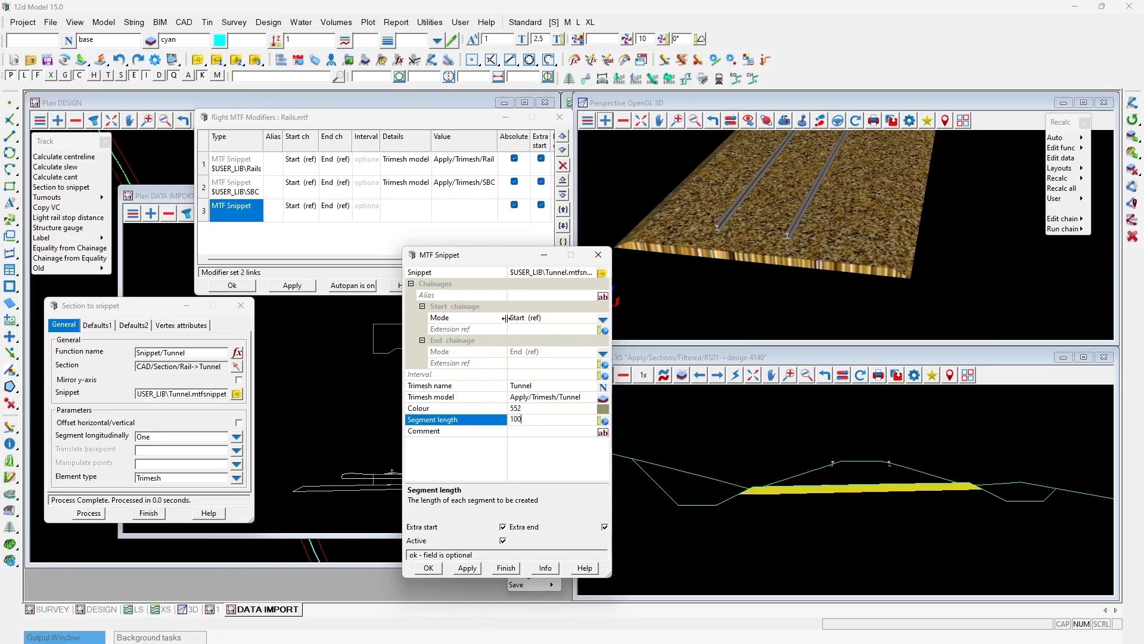
{"action": "left_click", "coordinate": [428, 568]}
Step: Copy the tunnel snippet row and apply the right modifiers
{"action": "right_click", "coordinate": [205, 213]}
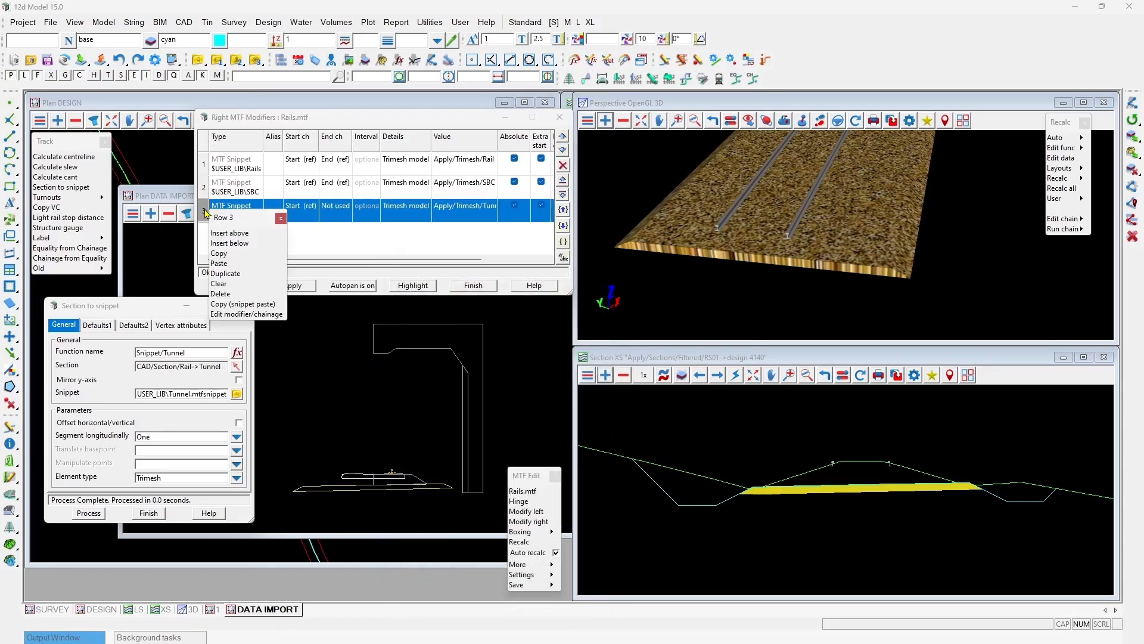
{"action": "left_click", "coordinate": [219, 253]}
{"action": "left_click", "coordinate": [293, 285]}
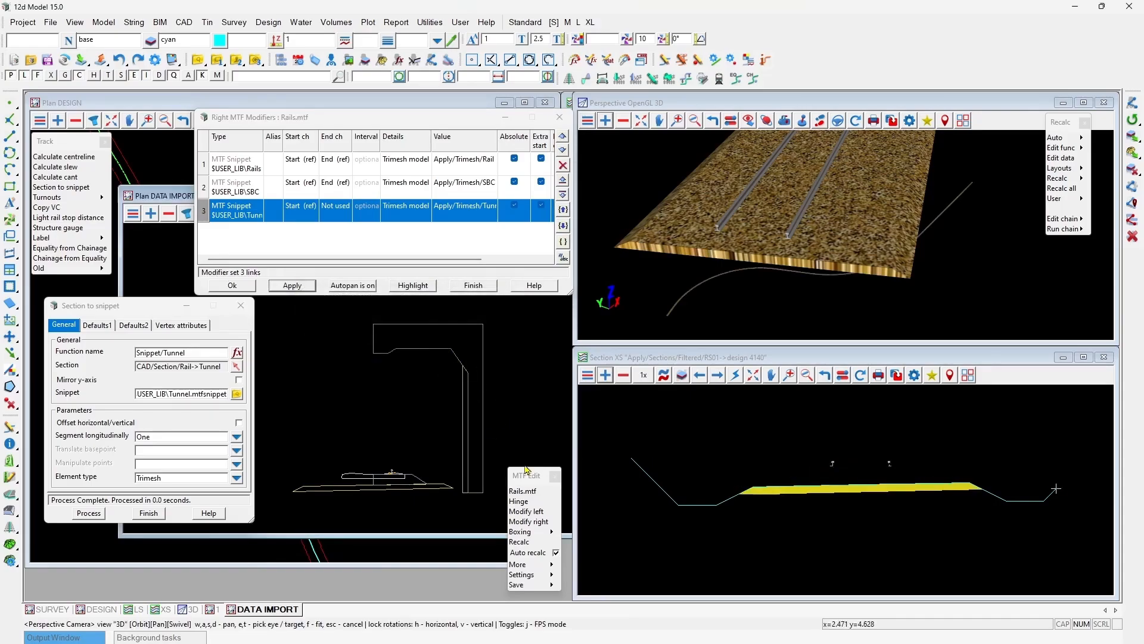
Step: Paste the tunnel snippet into a new row below the rails in the left modifiers, accept them, and recalculate the Rails function
{"action": "left_click", "coordinate": [534, 511]}
{"action": "right_click", "coordinate": [551, 512]}
{"action": "left_click", "coordinate": [585, 550]}
{"action": "right_click", "coordinate": [552, 523]}
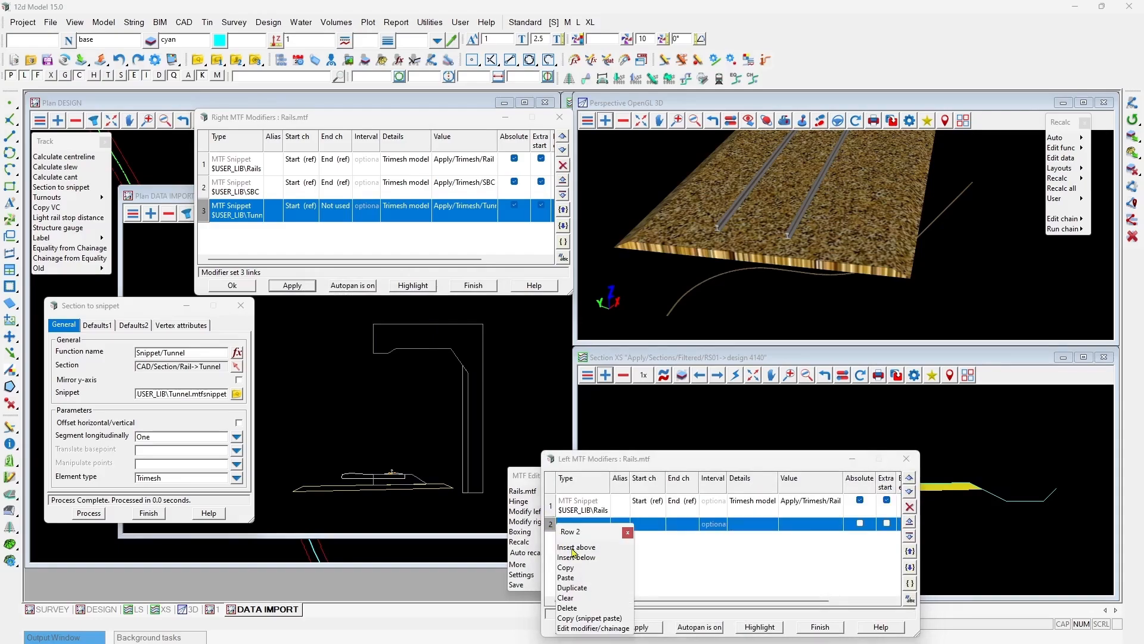
{"action": "left_click", "coordinate": [567, 578]}
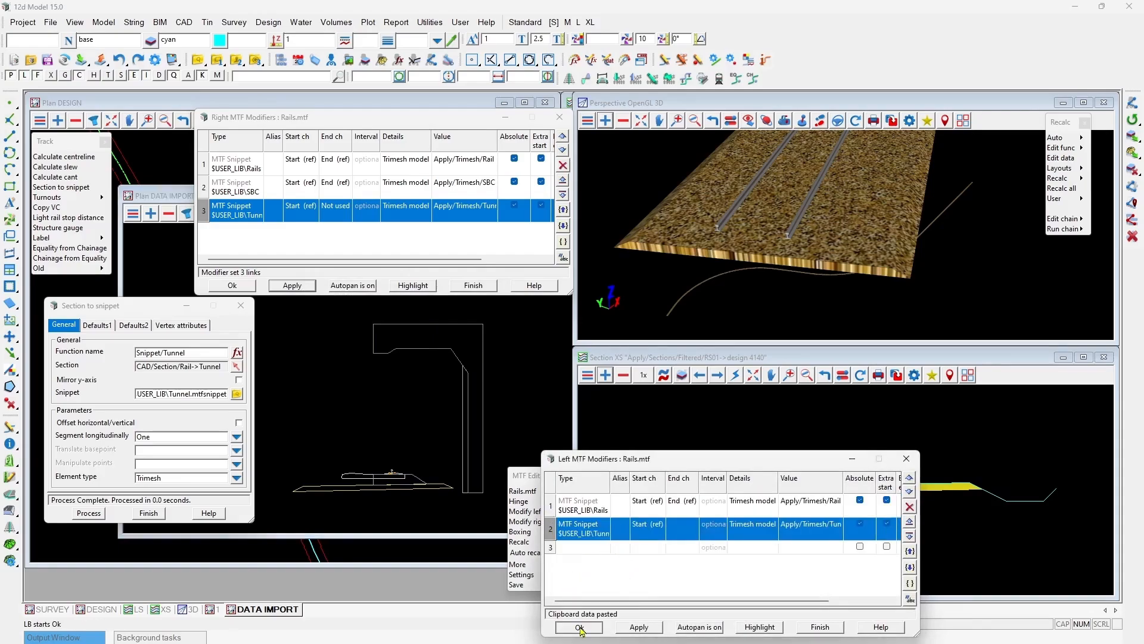
{"action": "left_click", "coordinate": [579, 626]}
{"action": "left_click", "coordinate": [520, 543]}
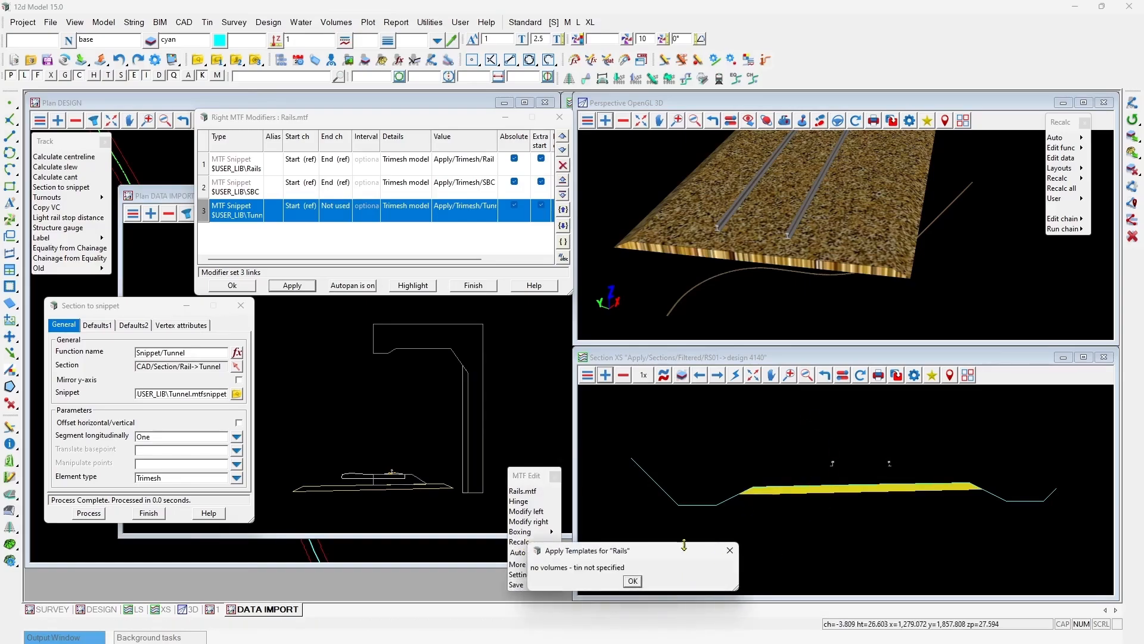
{"action": "left_click", "coordinate": [633, 580]}
Step: Add the Apply/Trimesh/Tunnel model to the XS section view
{"action": "left_click", "coordinate": [605, 375]}
{"action": "type", "text": "tunn"}
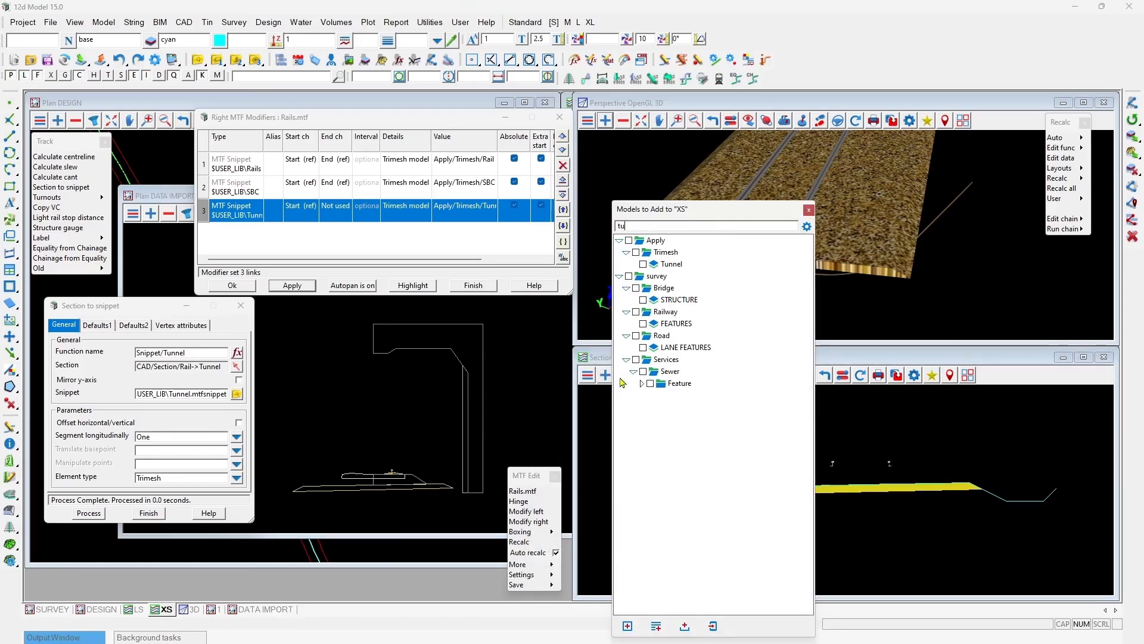
{"action": "left_click", "coordinate": [671, 264]}
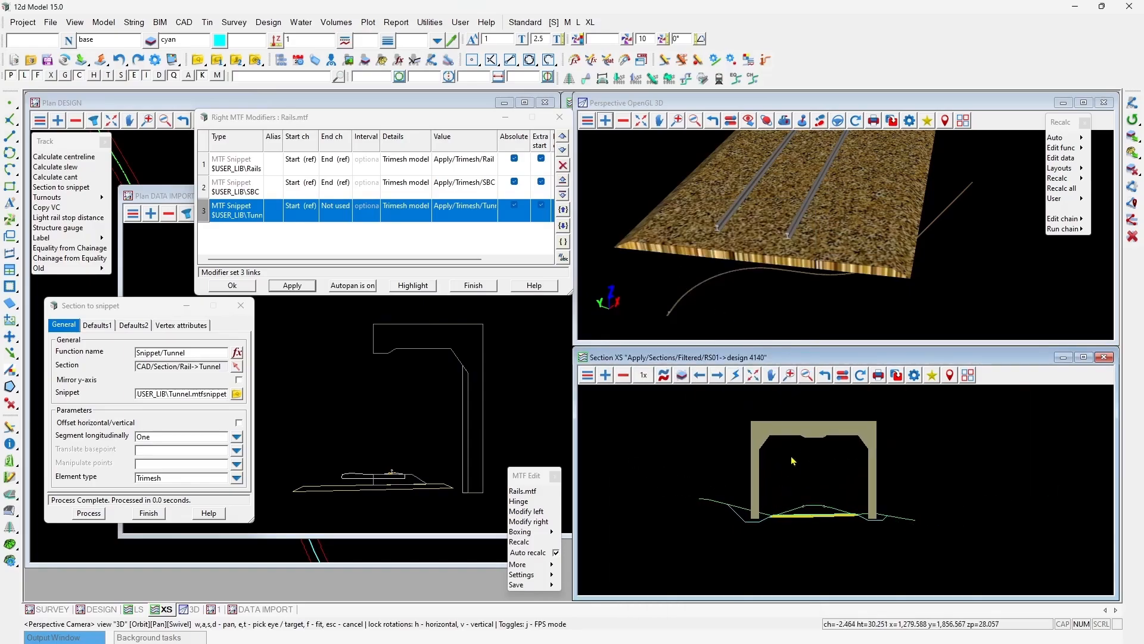
Step: Add the Apply/Trimesh/Tunnel model to the 3D view
{"action": "left_click", "coordinate": [606, 121]}
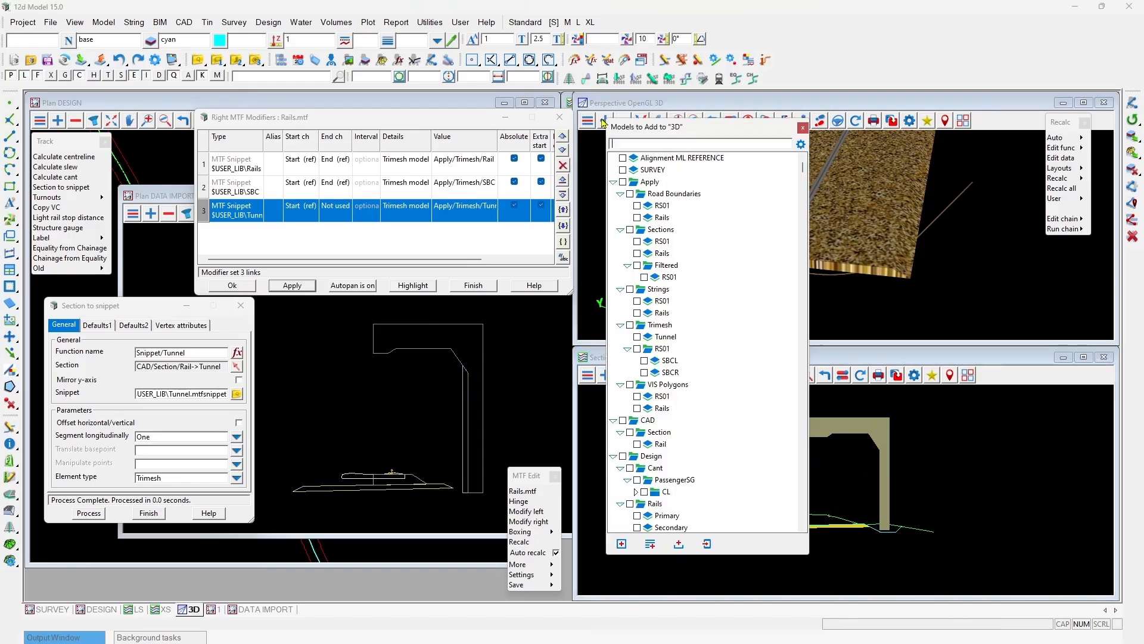
{"action": "type", "text": "tunne"}
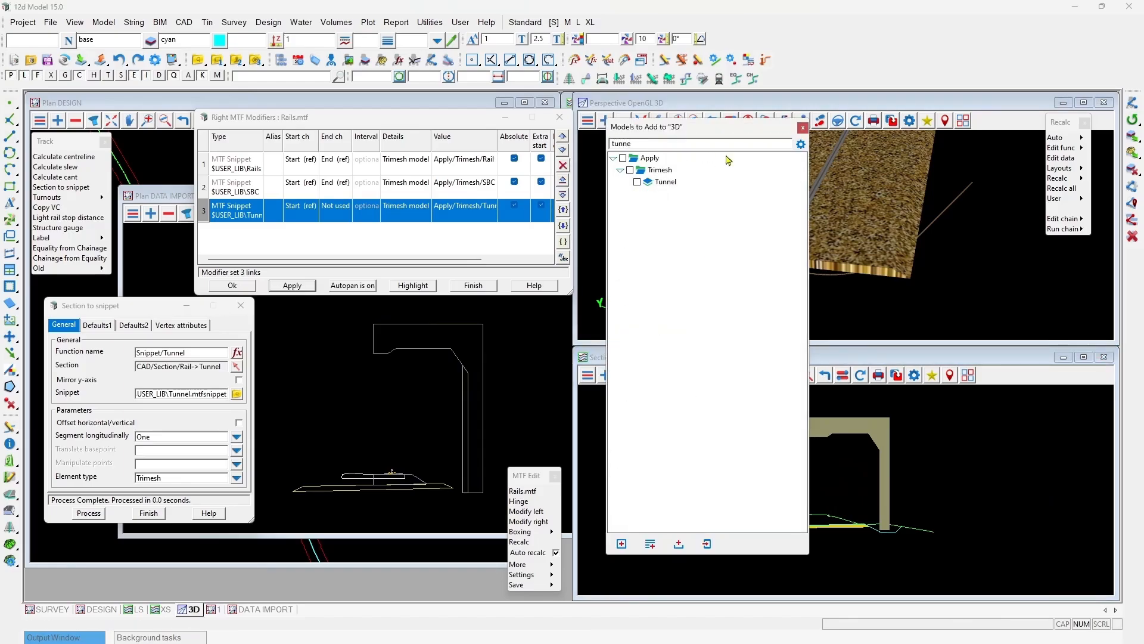
{"action": "left_click", "coordinate": [662, 182]}
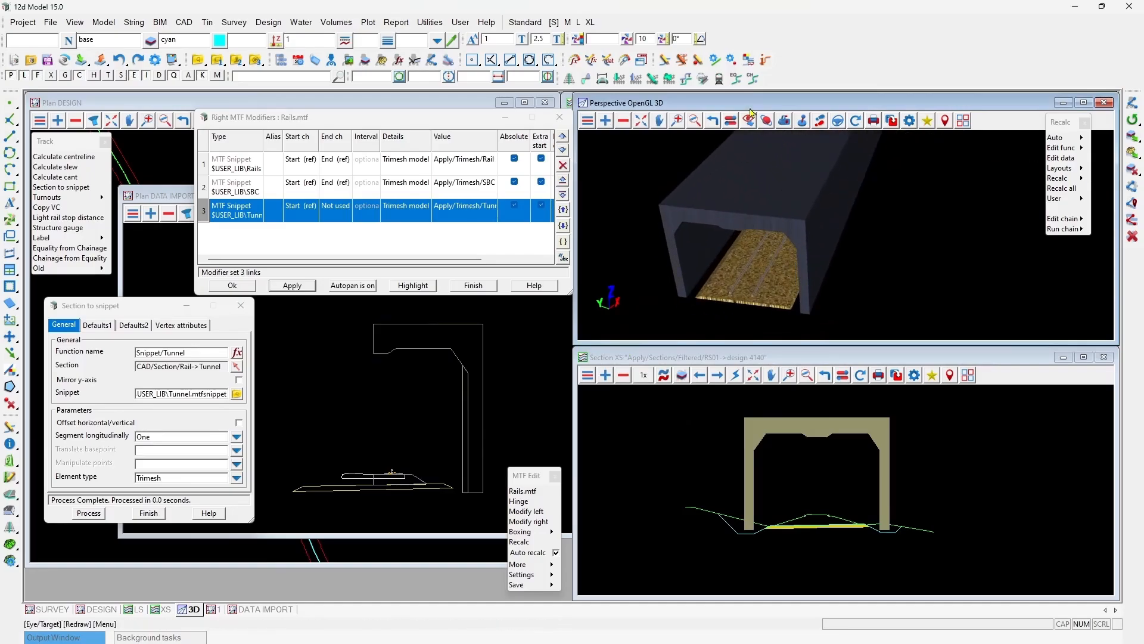
{"action": "left_click", "coordinate": [766, 121]}
{"action": "mouse_move", "coordinate": [740, 297]}
{"action": "left_mouse_down"}
{"action": "mouse_move", "coordinate": [789, 237]}
{"action": "mouse_move", "coordinate": [790, 219]}
{"action": "mouse_move", "coordinate": [732, 280]}
{"action": "left_mouse_up"}
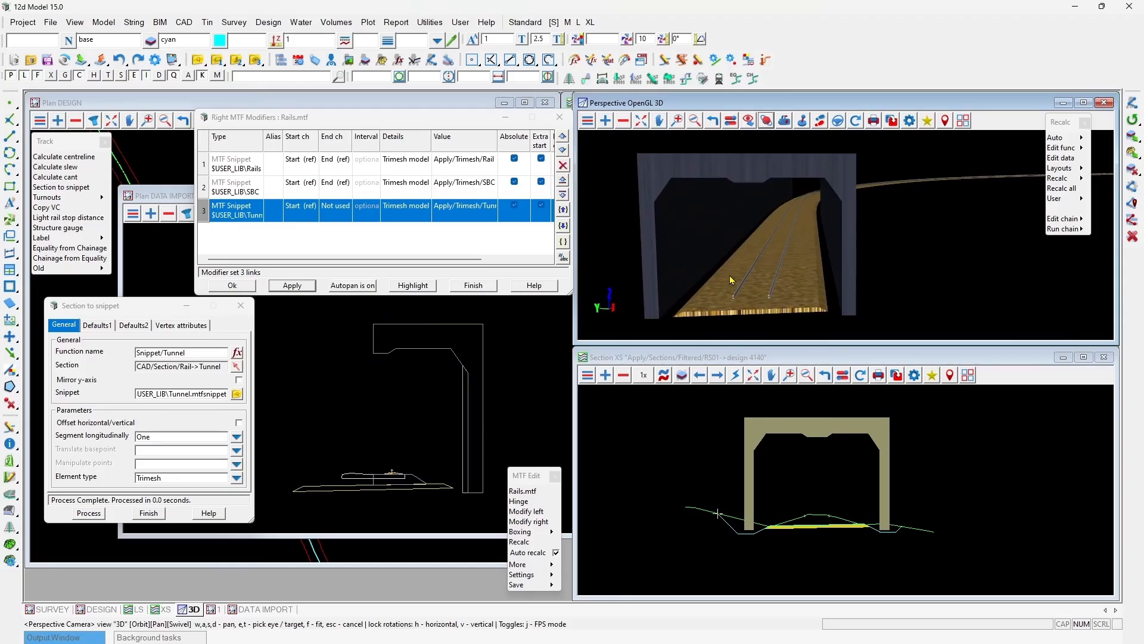
{"action": "left_click_drag", "start_coordinate": [847, 238], "coordinate": [726, 191]}
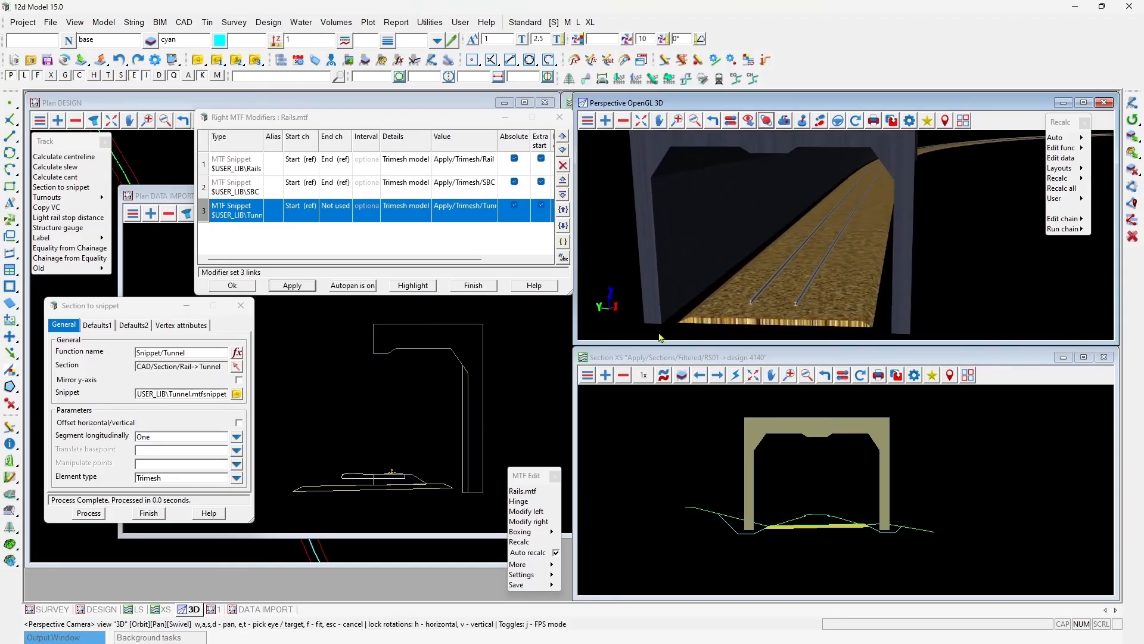
{"action": "scroll", "coordinate": [427, 466], "scroll_direction": "up", "scroll_amount": 2}
Step: Pick the CAD/Section/Rail->TunnelUprights section, name the function Snippet/TunnelUprights and set the snippet file to TunnelUprights.mtfsnippet
{"action": "left_click", "coordinate": [149, 513]}
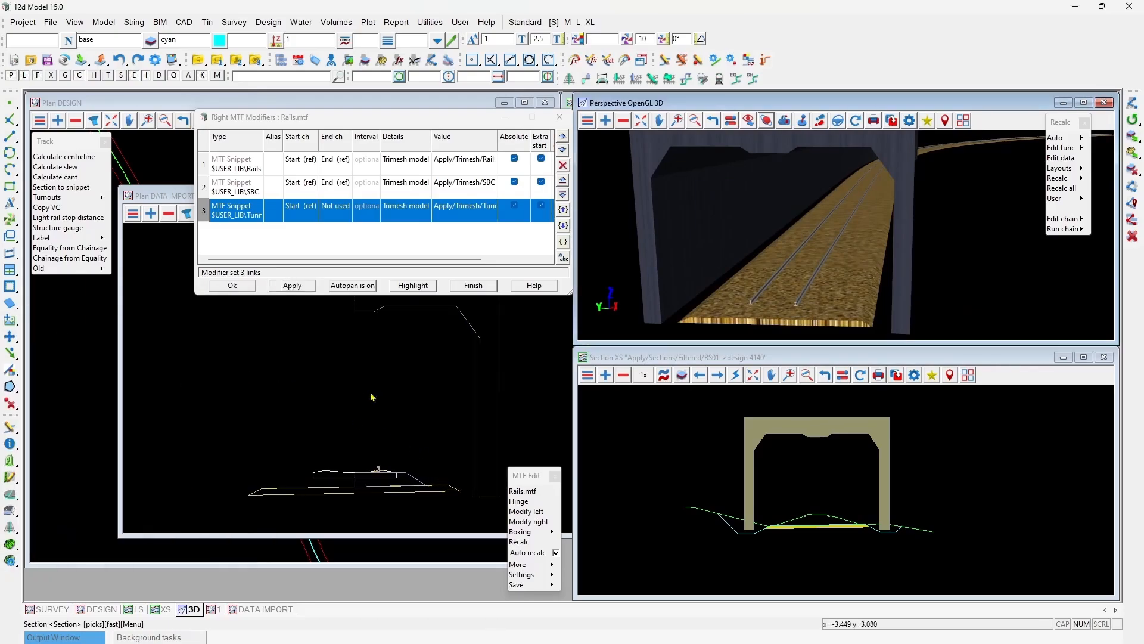
{"action": "left_click", "coordinate": [474, 359]}
{"action": "middle_click", "coordinate": [474, 358]}
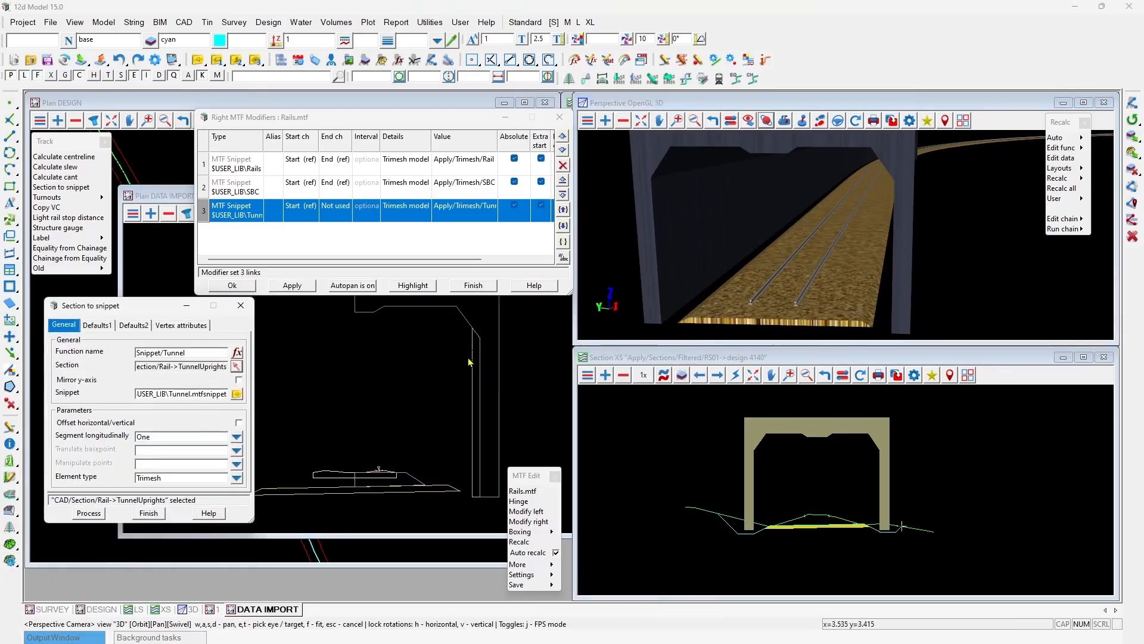
{"action": "type", "text": "Uprights"}
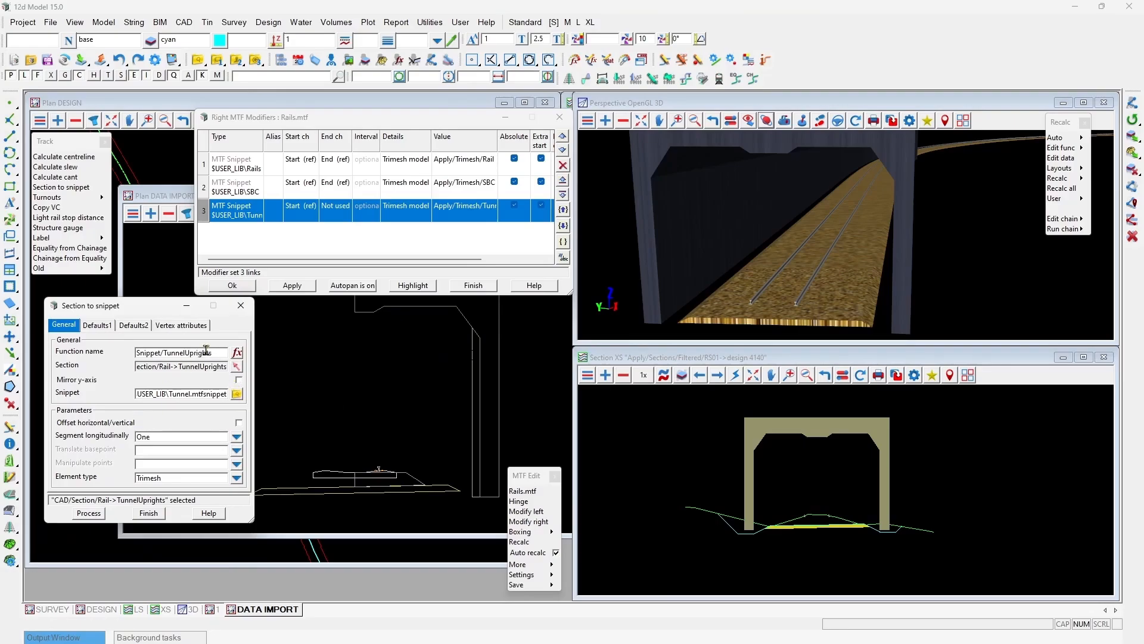
{"action": "left_click_drag", "start_coordinate": [200, 366], "coordinate": [227, 366]}
{"action": "key", "text": "ctrl+c"}
{"action": "left_click", "coordinate": [193, 394]}
{"action": "key", "text": "ctrl+v"}
Step: Set longitudinal segmentation to Many with length 0.25 and distance between 5.25, and process the TunnelUprights snippet
{"action": "left_click", "coordinate": [237, 437]}
{"action": "left_click", "coordinate": [258, 481]}
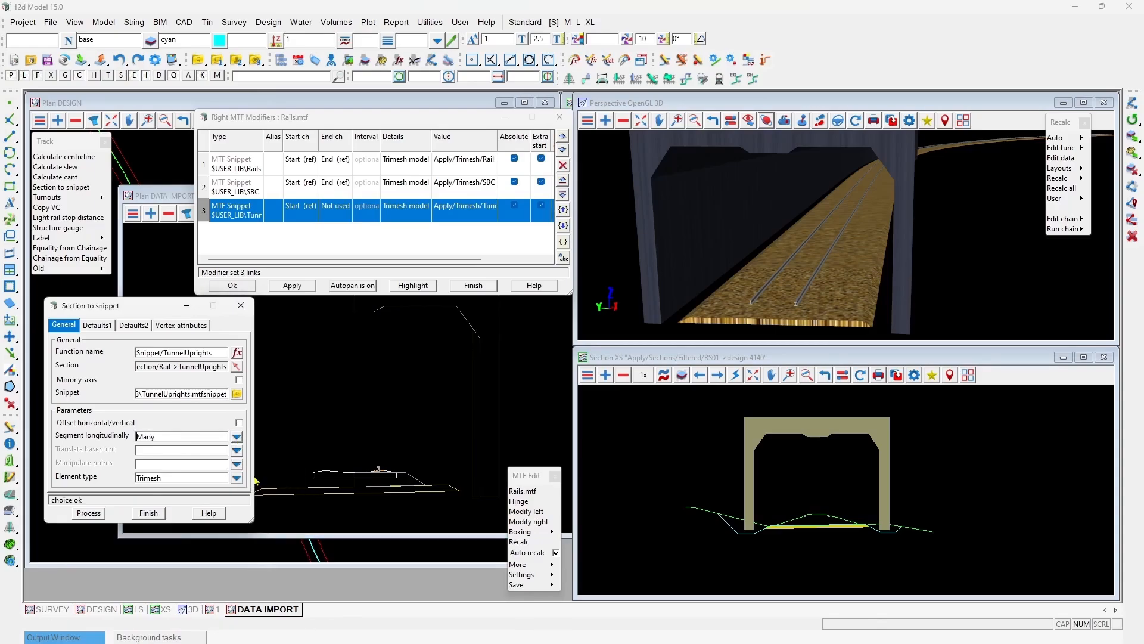
{"action": "left_click", "coordinate": [133, 326]}
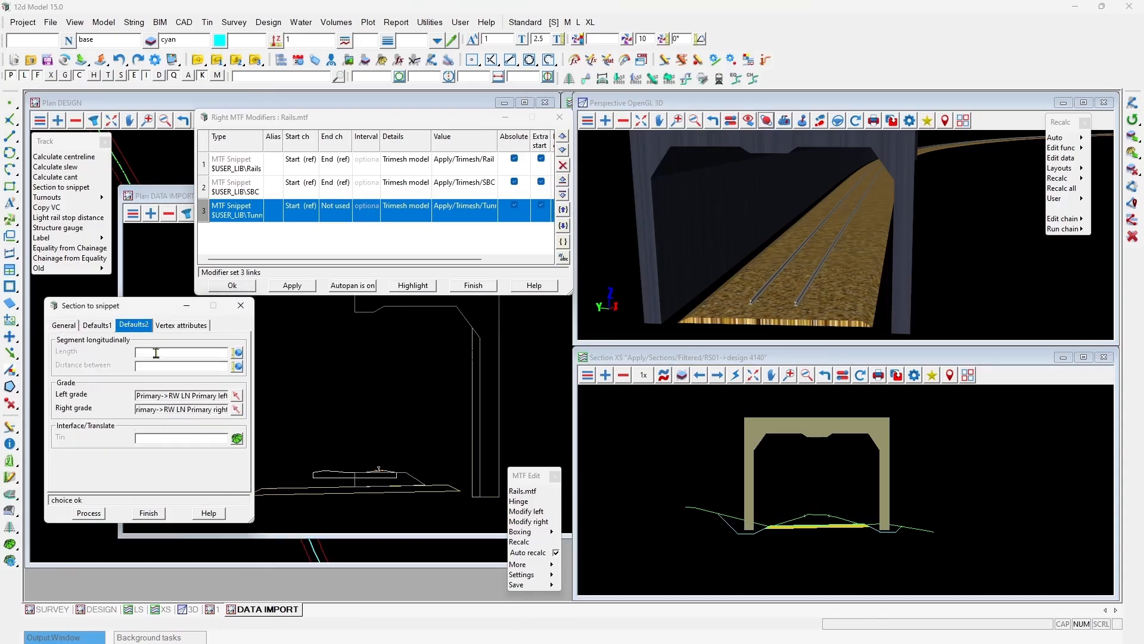
{"action": "type", "text": "0"}
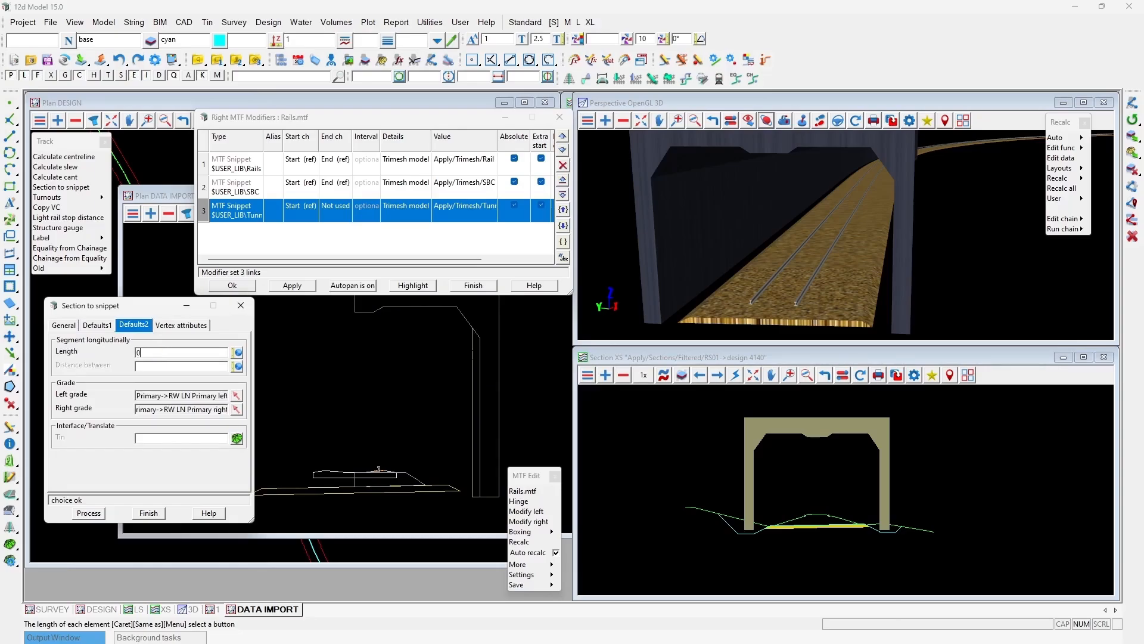
{"action": "type", "text": ".25"}
{"action": "left_click", "coordinate": [182, 367]}
{"action": "type", "text": "5"}
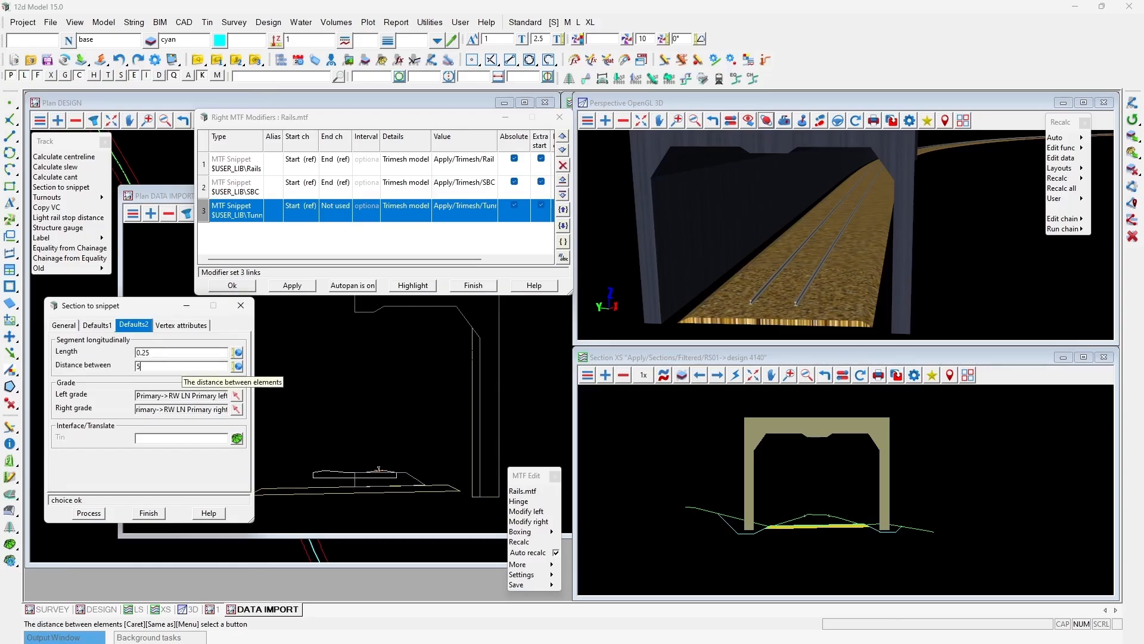
{"action": "type", "text": ".25"}
{"action": "key", "text": "Return"}
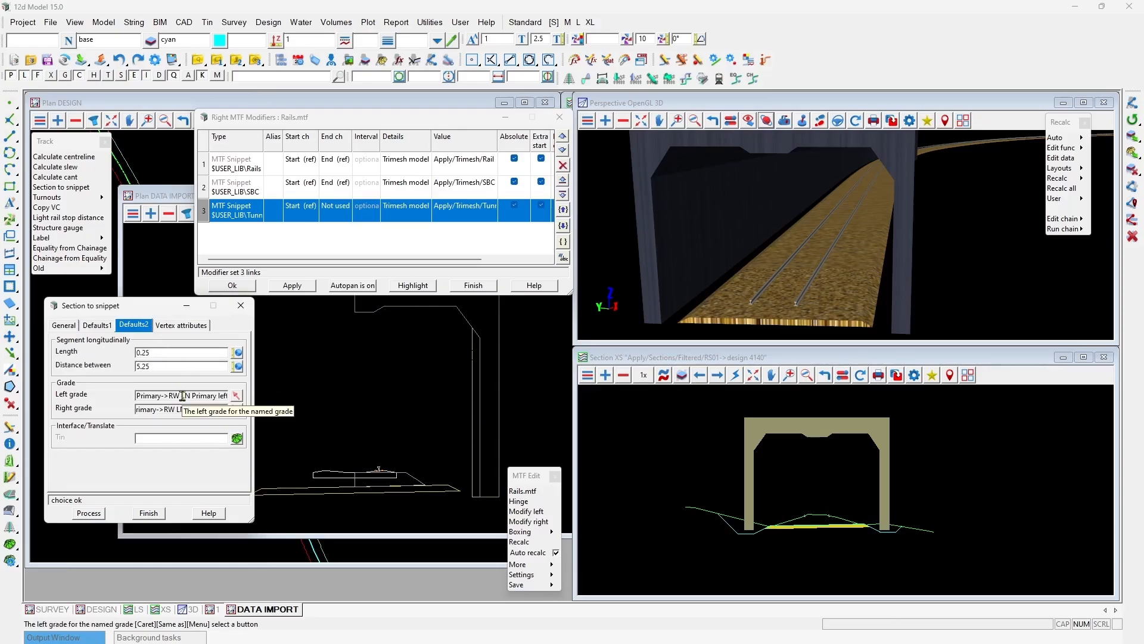
{"action": "left_click", "coordinate": [64, 326]}
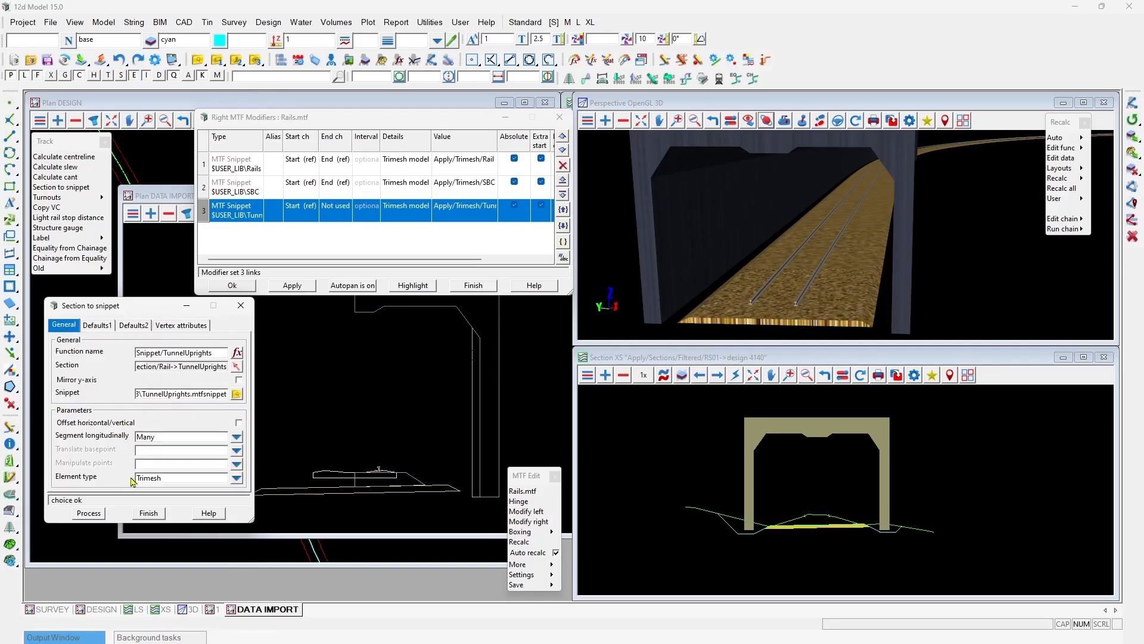
{"action": "left_click", "coordinate": [89, 513]}
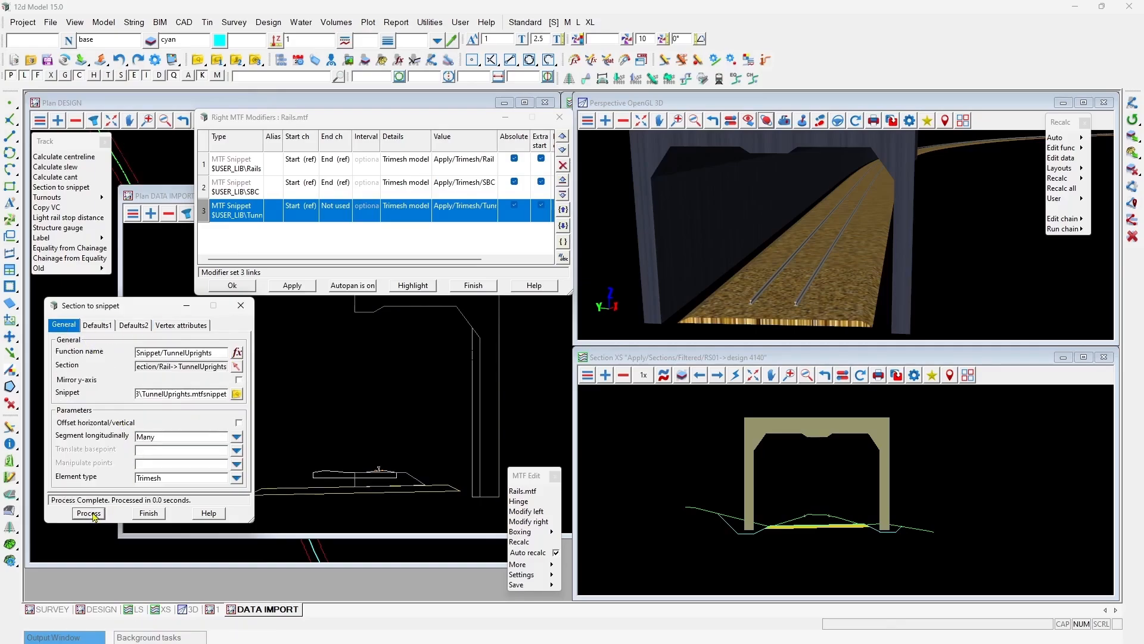
Step: Insert a snippet modifier below the tunnel row in the right modifiers and assign it the TunnelUprights snippet from the user library
{"action": "right_click", "coordinate": [205, 215]}
{"action": "left_click", "coordinate": [232, 247]}
{"action": "left_click", "coordinate": [230, 238]}
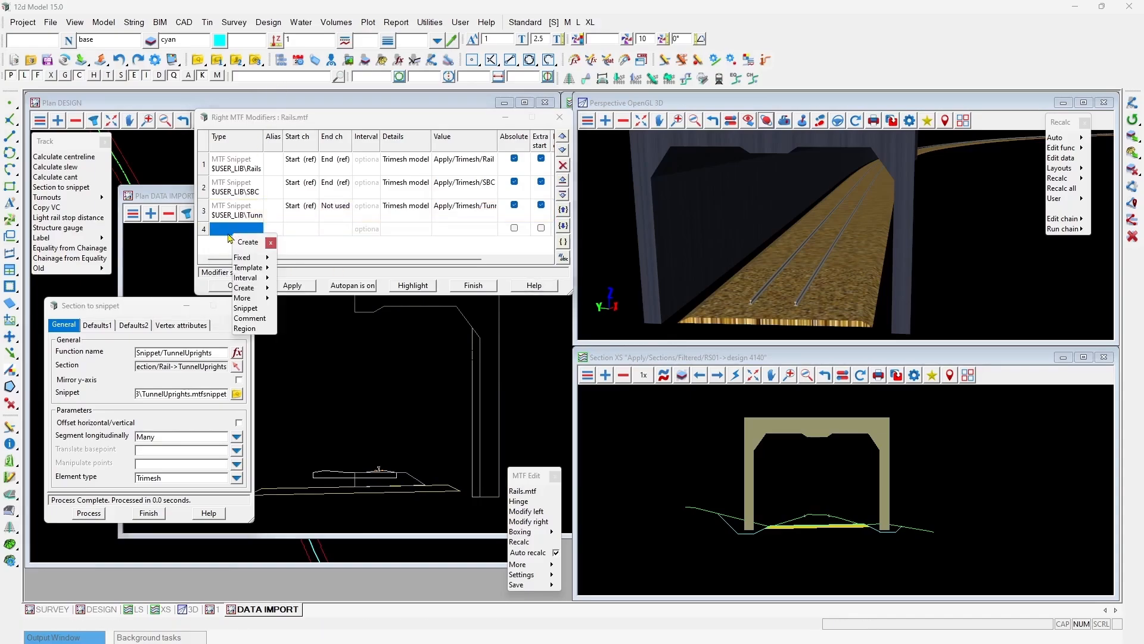
{"action": "left_click", "coordinate": [246, 308]}
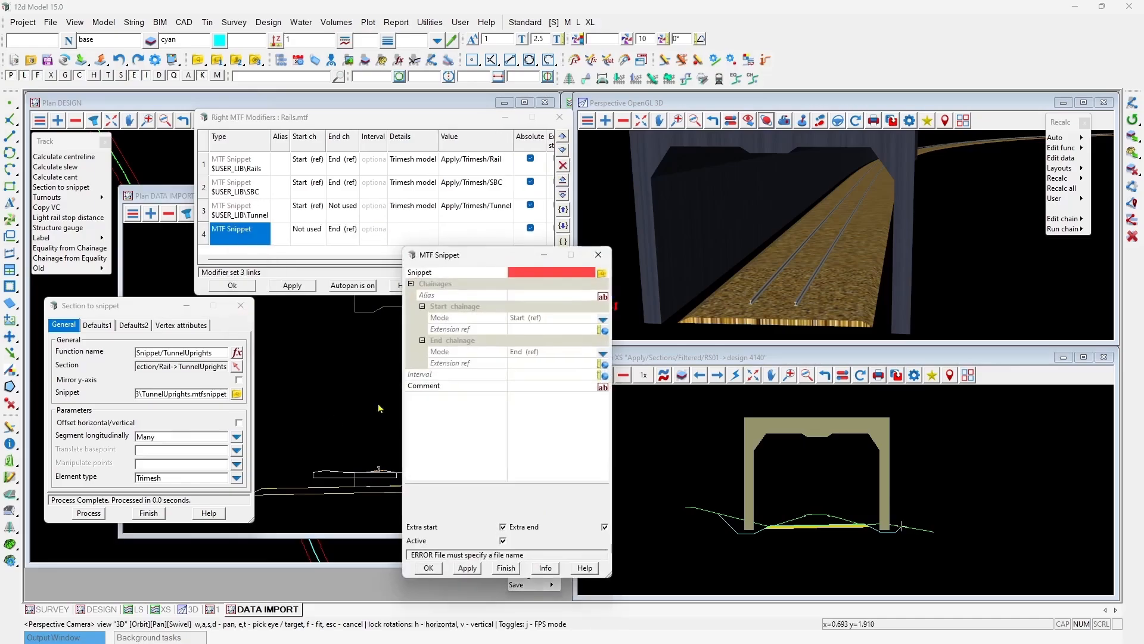
{"action": "left_click", "coordinate": [603, 273]}
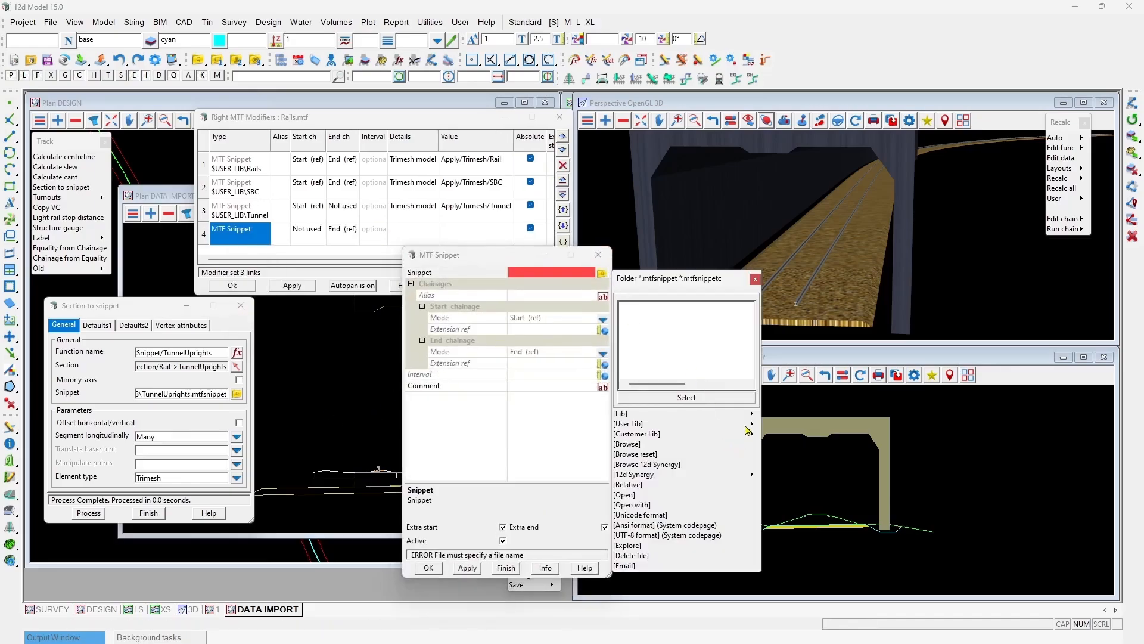
{"action": "mouse_move", "coordinate": [753, 424]}
{"action": "left_click", "coordinate": [810, 502]}
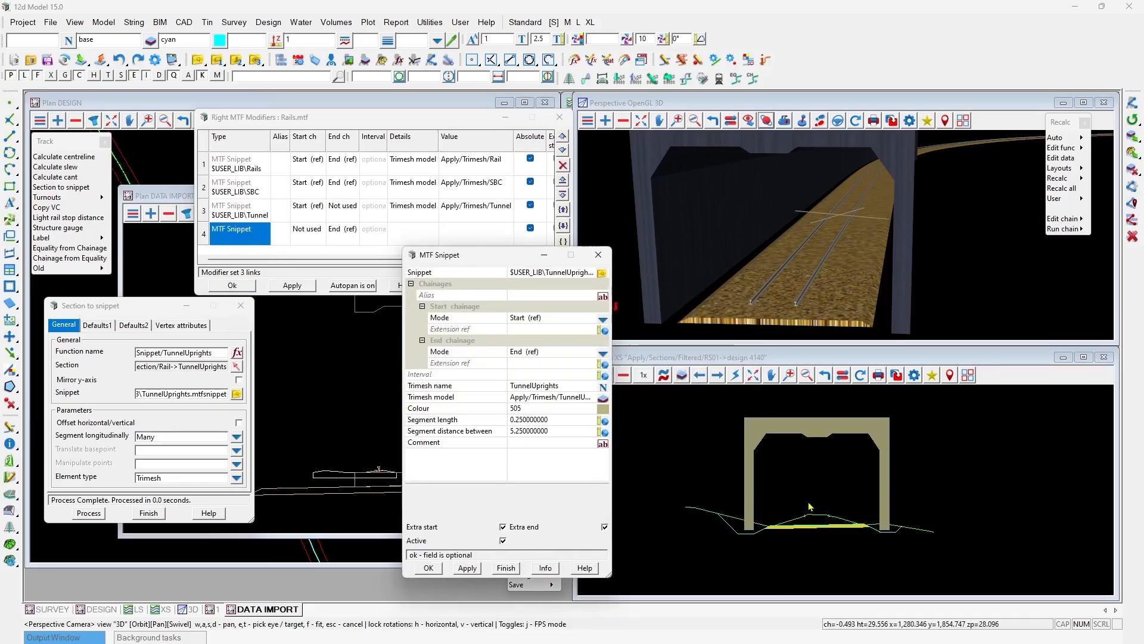
Step: Set the snippet's end chainage mode to the start of the reference string with an extension of 100, and accept it
{"action": "left_click", "coordinate": [603, 353]}
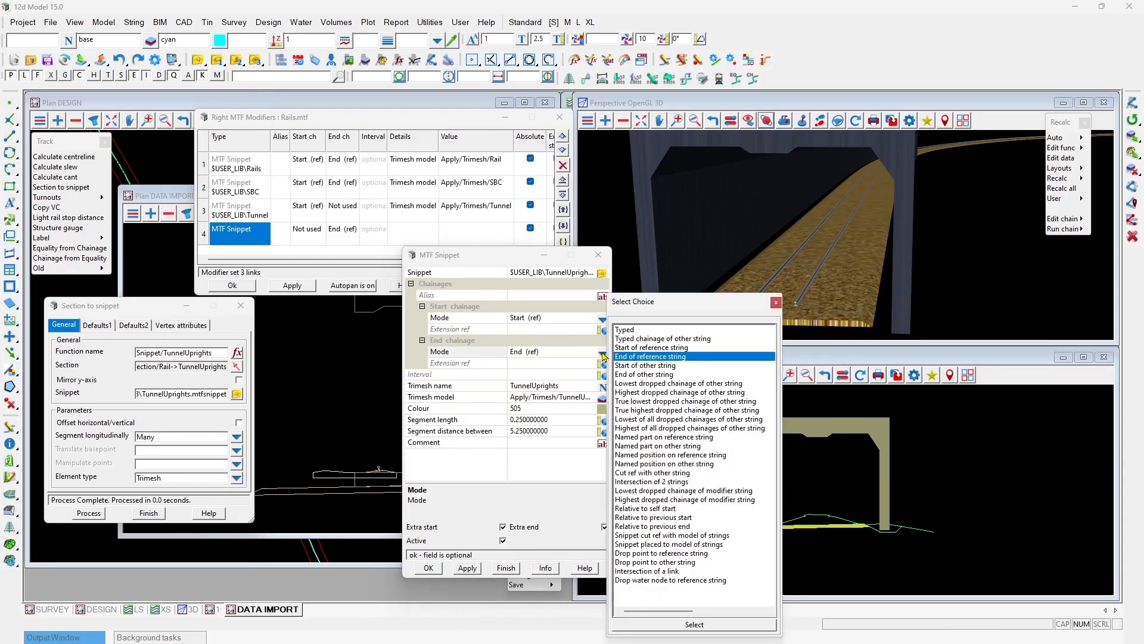
{"action": "left_click", "coordinate": [644, 348]}
{"action": "left_click", "coordinate": [520, 363]}
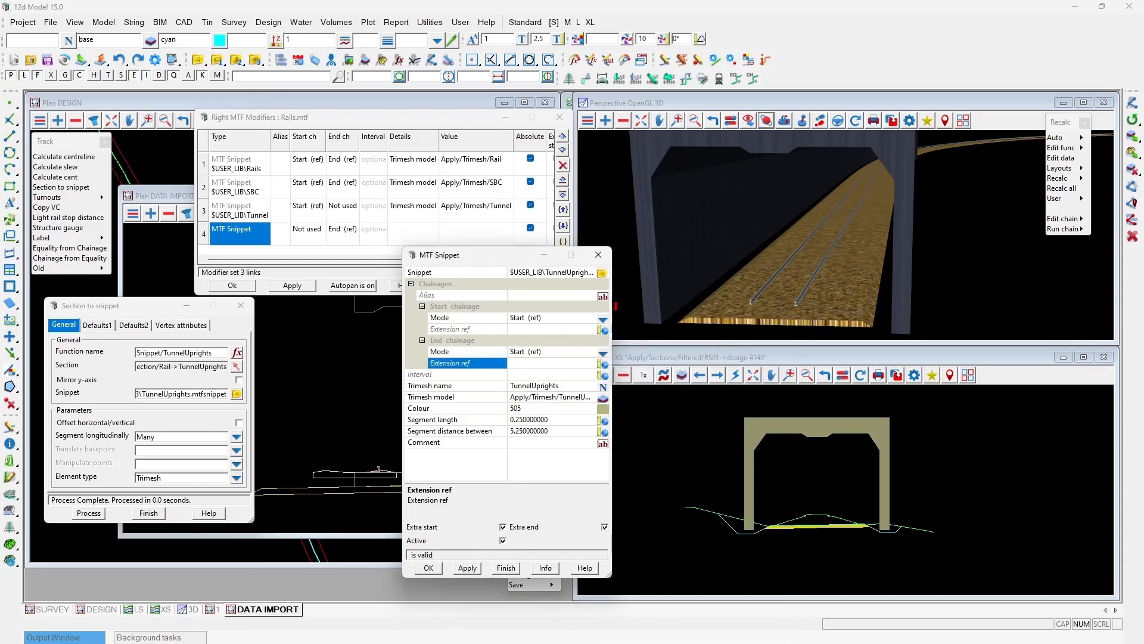
{"action": "type", "text": "100"}
{"action": "left_click", "coordinate": [428, 570]}
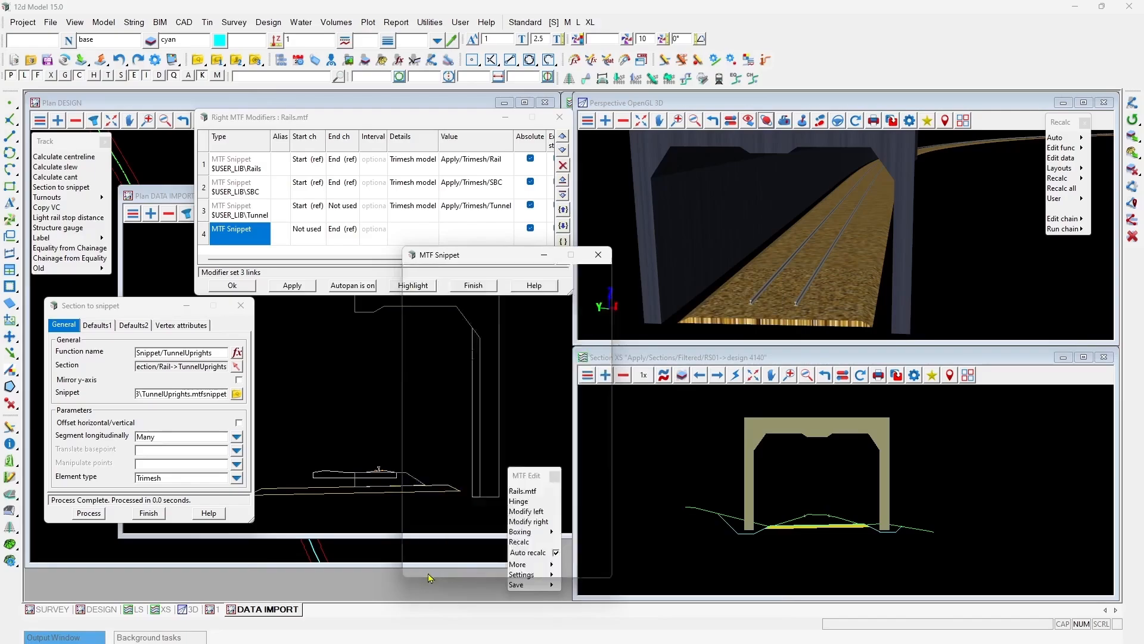
Step: Copy the TunnelUprights row into a new row below the tunnel in the left modifiers, accept them, and apply the right modifiers
{"action": "right_click", "coordinate": [205, 237]}
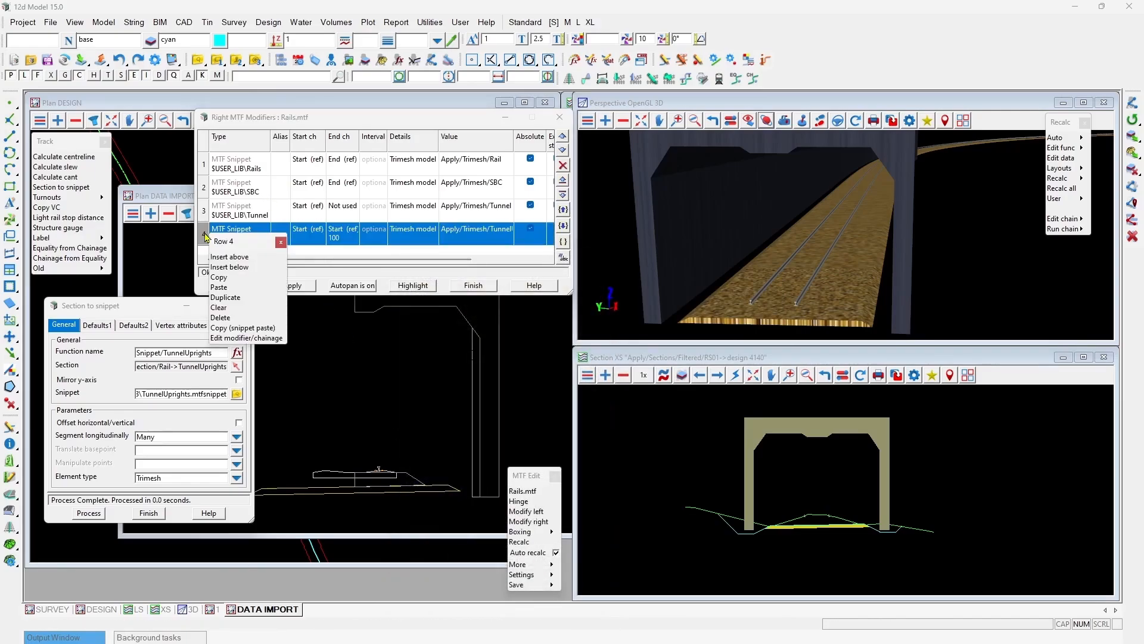
{"action": "left_click", "coordinate": [219, 277]}
{"action": "left_click", "coordinate": [527, 512]}
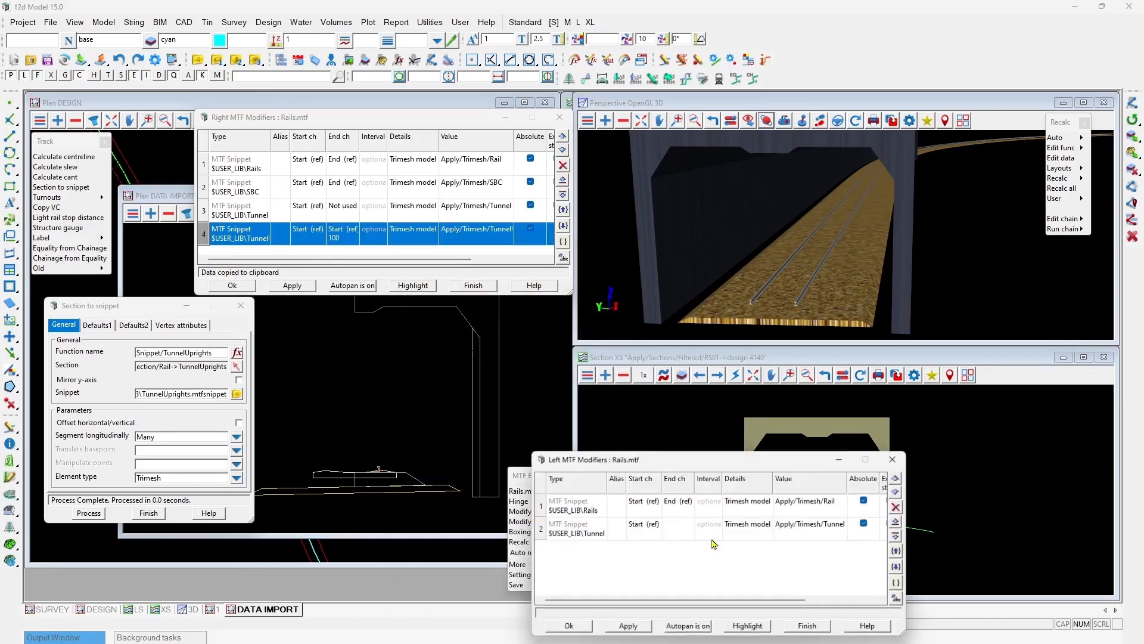
{"action": "right_click", "coordinate": [542, 534]}
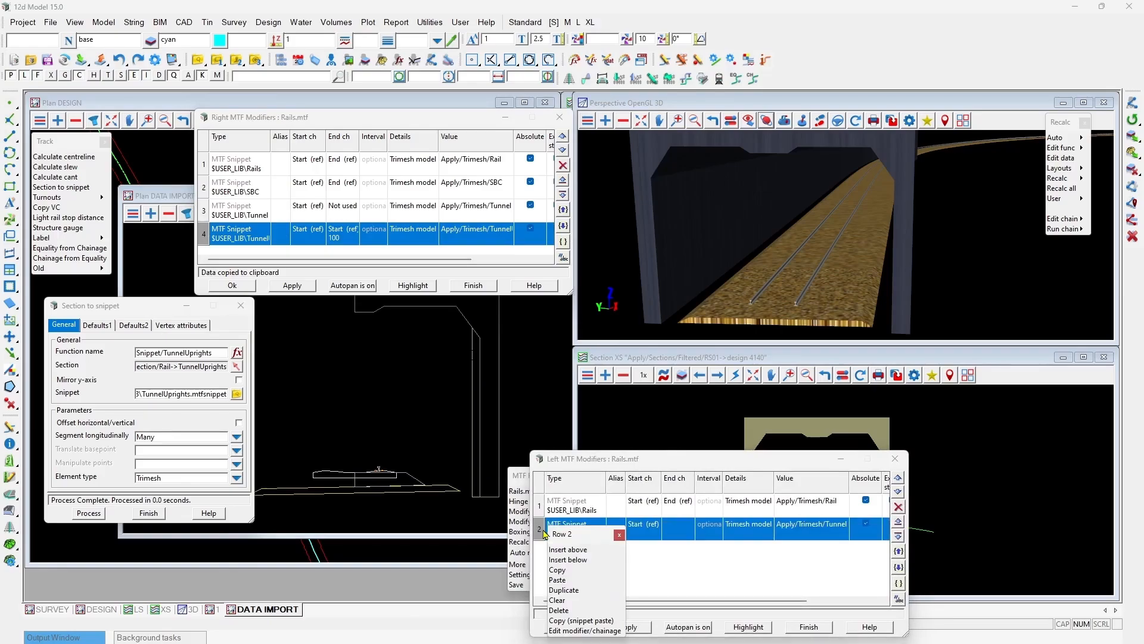
{"action": "left_click", "coordinate": [571, 559]}
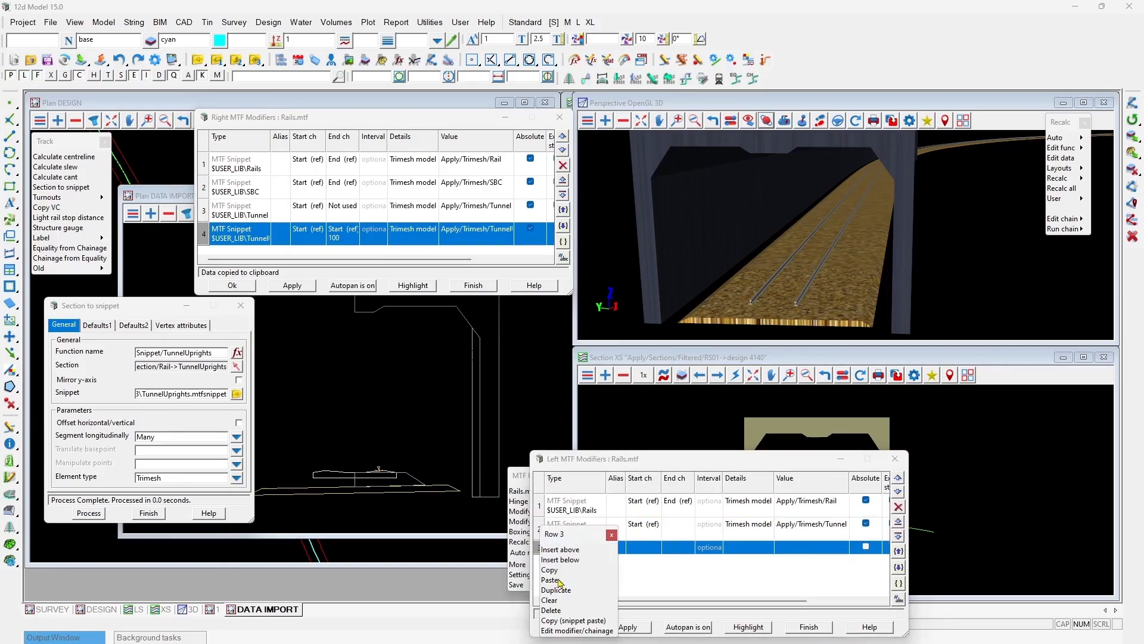
{"action": "left_click", "coordinate": [552, 579]}
{"action": "left_click", "coordinate": [566, 626]}
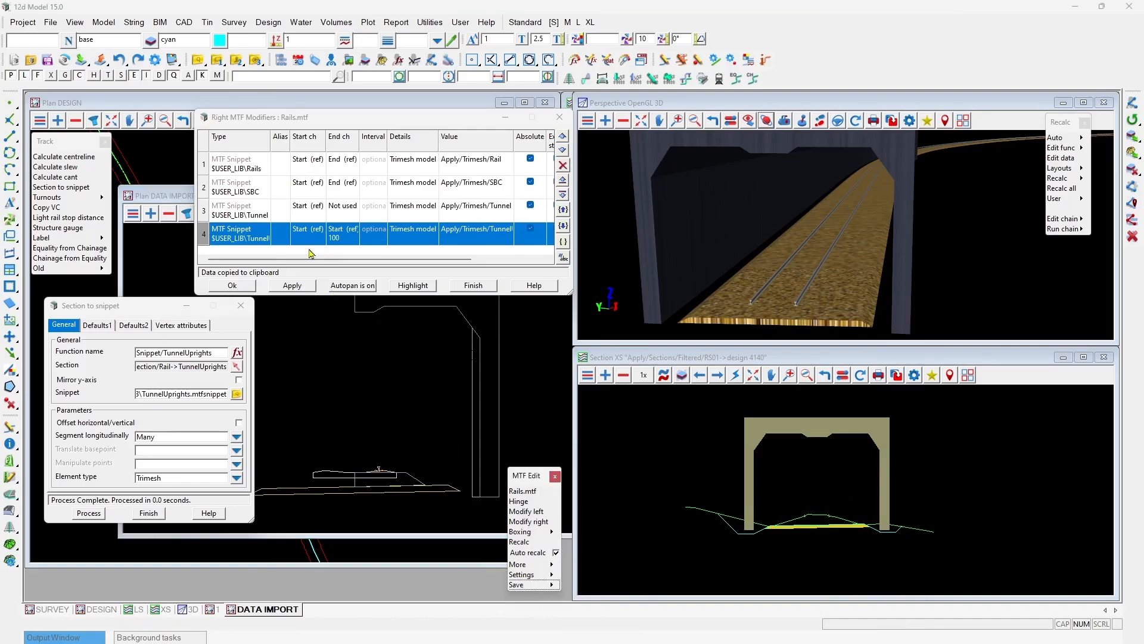
{"action": "left_click", "coordinate": [307, 286]}
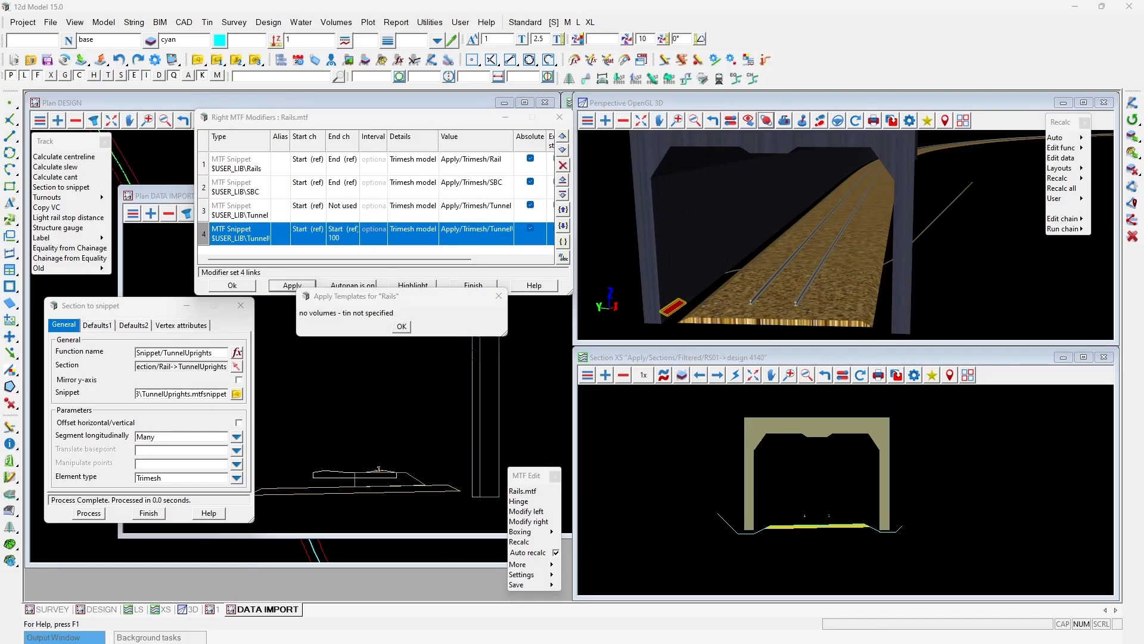
Step: Add the Apply/Trimesh/TunnelUprights model to the 3D view
{"action": "scroll", "coordinate": [721, 245], "scroll_direction": "down", "scroll_amount": 7}
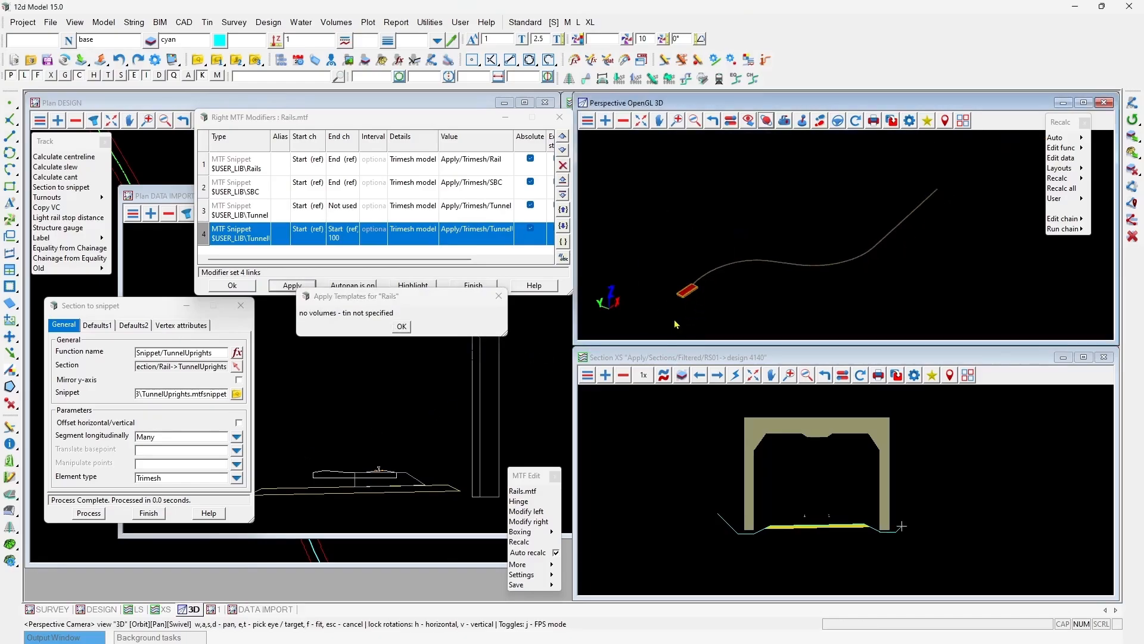
{"action": "scroll", "coordinate": [684, 300], "scroll_direction": "up", "scroll_amount": 4}
{"action": "left_click", "coordinate": [605, 120]}
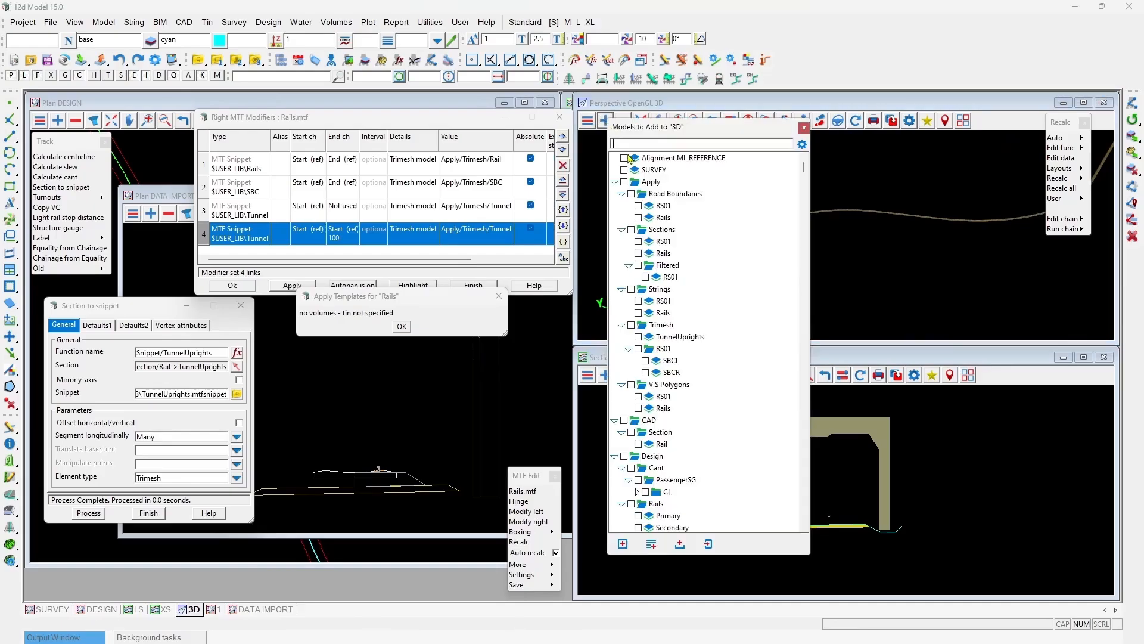
{"action": "type", "text": "tunn"}
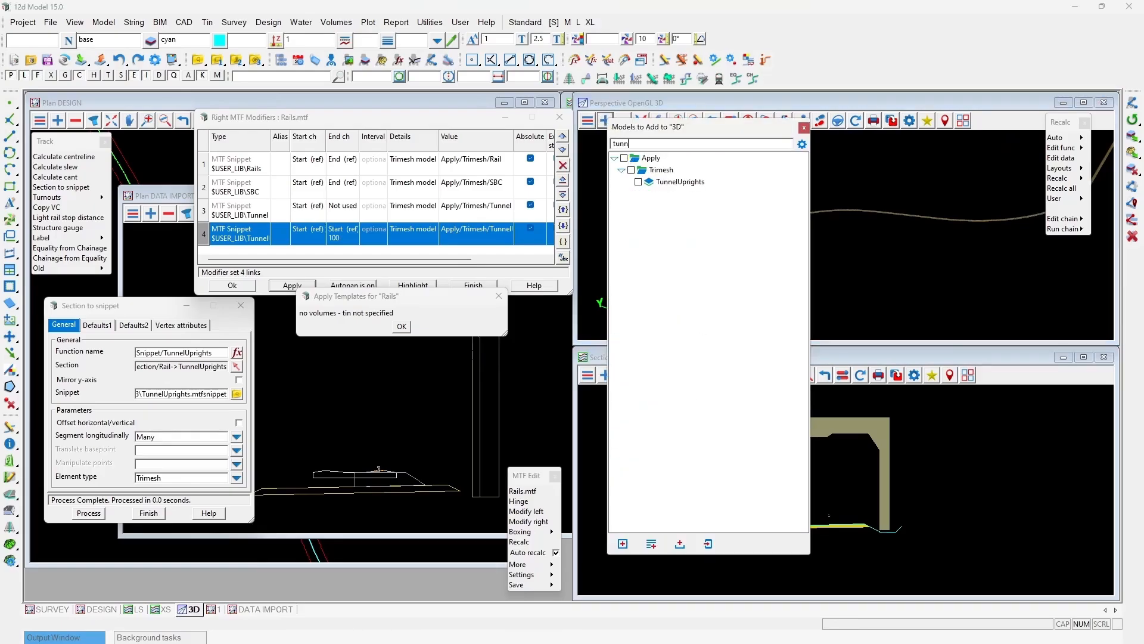
{"action": "double_click", "coordinate": [685, 184]}
{"action": "scroll", "coordinate": [691, 304], "scroll_direction": "up", "scroll_amount": 10}
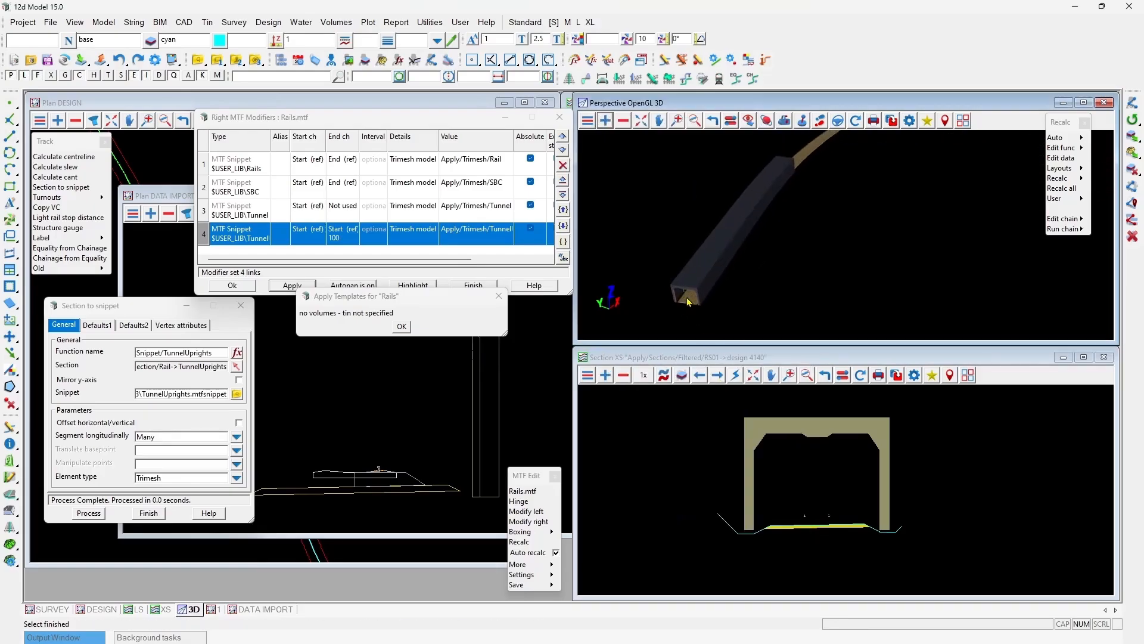
{"action": "left_click_drag", "start_coordinate": [689, 297], "coordinate": [658, 246]}
{"action": "scroll", "coordinate": [658, 246], "scroll_direction": "up", "scroll_amount": 2}
{"action": "middle_click_drag", "start_coordinate": [759, 281], "coordinate": [755, 282]}
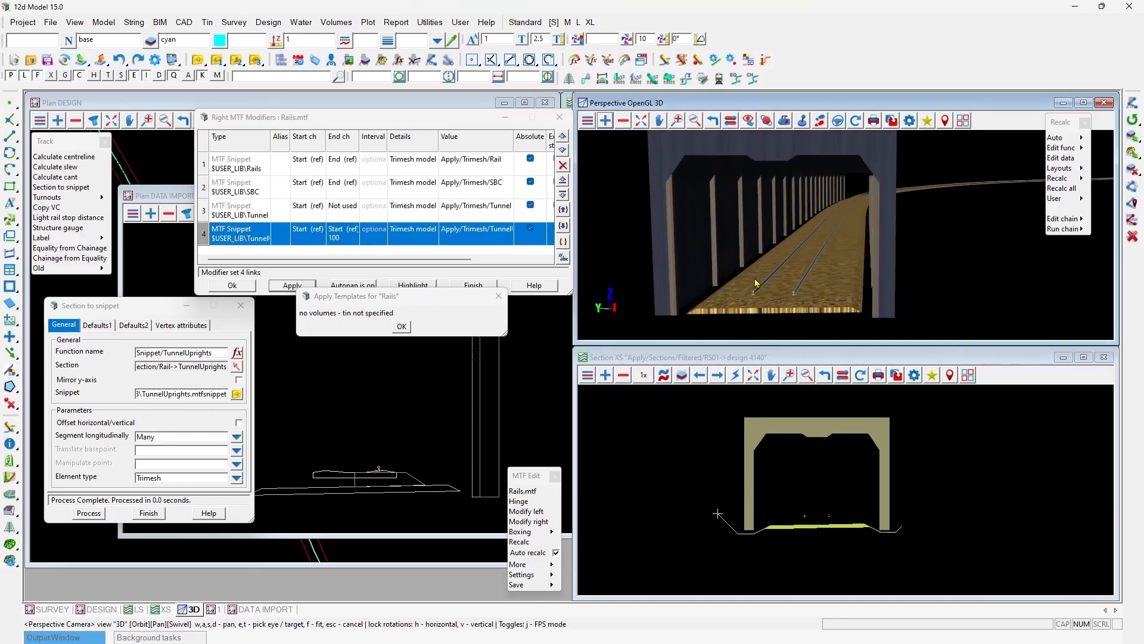
Step: Add the Apply/Trimesh/TunnelUprights model to the XS section view
{"action": "left_click", "coordinate": [606, 379]}
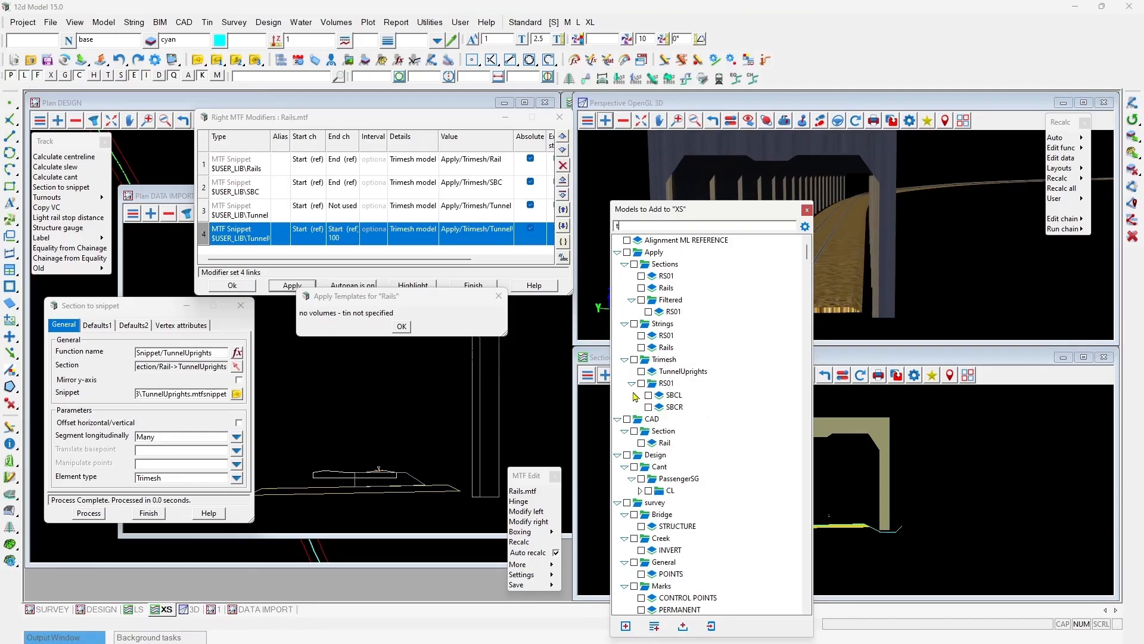
{"action": "type", "text": "tunn"}
{"action": "double_click", "coordinate": [696, 264]}
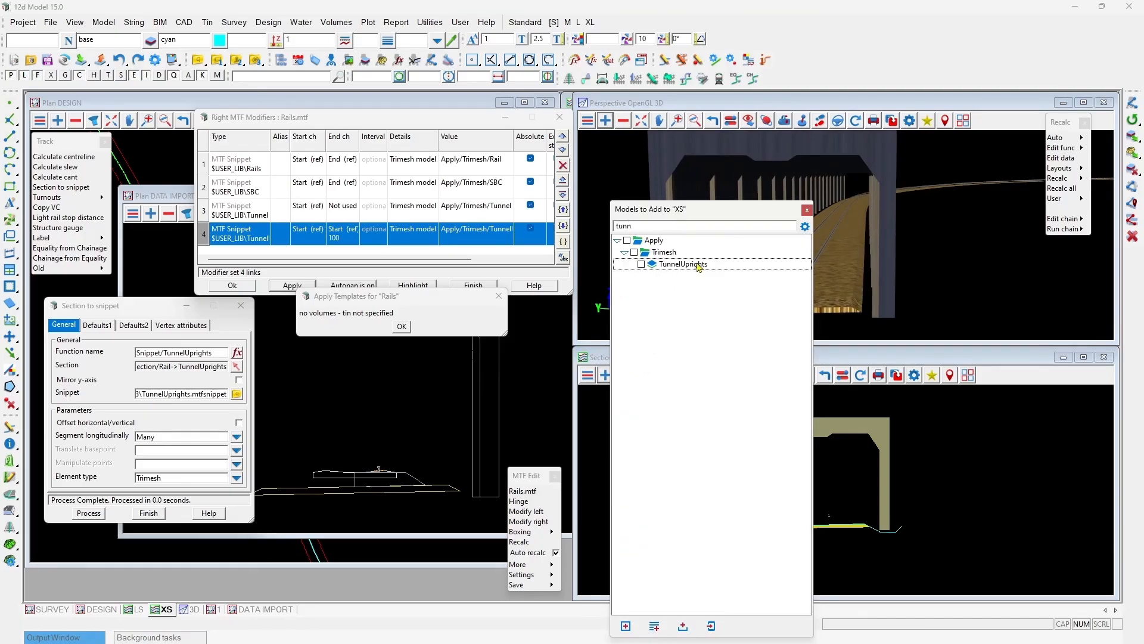
{"action": "scroll", "coordinate": [792, 526], "scroll_direction": "down", "scroll_amount": 3}
{"action": "scroll", "coordinate": [787, 520], "scroll_direction": "up", "scroll_amount": 3}
{"action": "scroll", "coordinate": [788, 520], "scroll_direction": "down", "scroll_amount": 2}
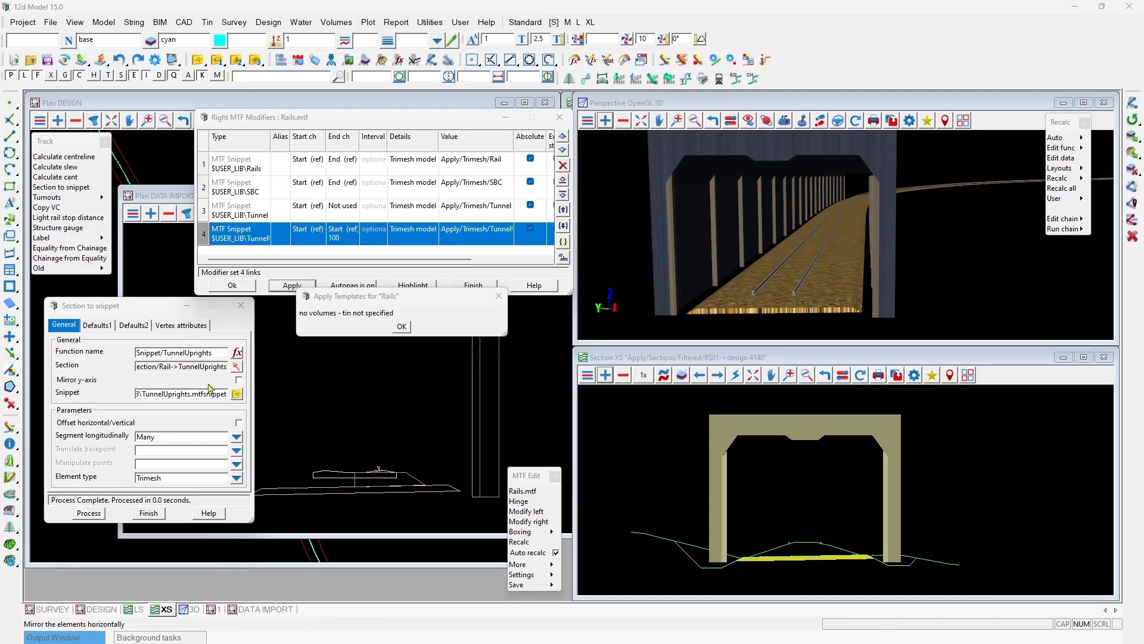
Step: Rename the section-to-snippet function as Snippet/Sleepers
{"action": "left_click", "coordinate": [165, 353]}
{"action": "double_click", "coordinate": [165, 352]}
{"action": "type", "text": "Sleepe"}
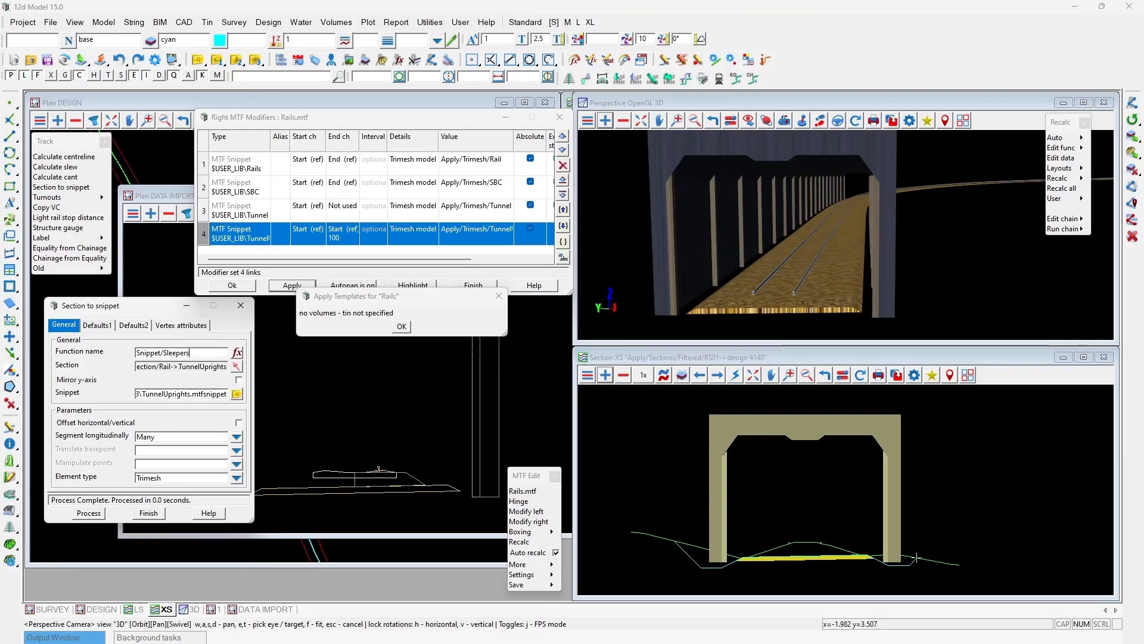
Step: Pick the CAD/Section/Rail->Sleeper string as the section and rename the snippet file as Sleepers in the user library
{"action": "left_click", "coordinate": [236, 366]}
{"action": "scroll", "coordinate": [375, 481], "scroll_direction": "up", "scroll_amount": 4}
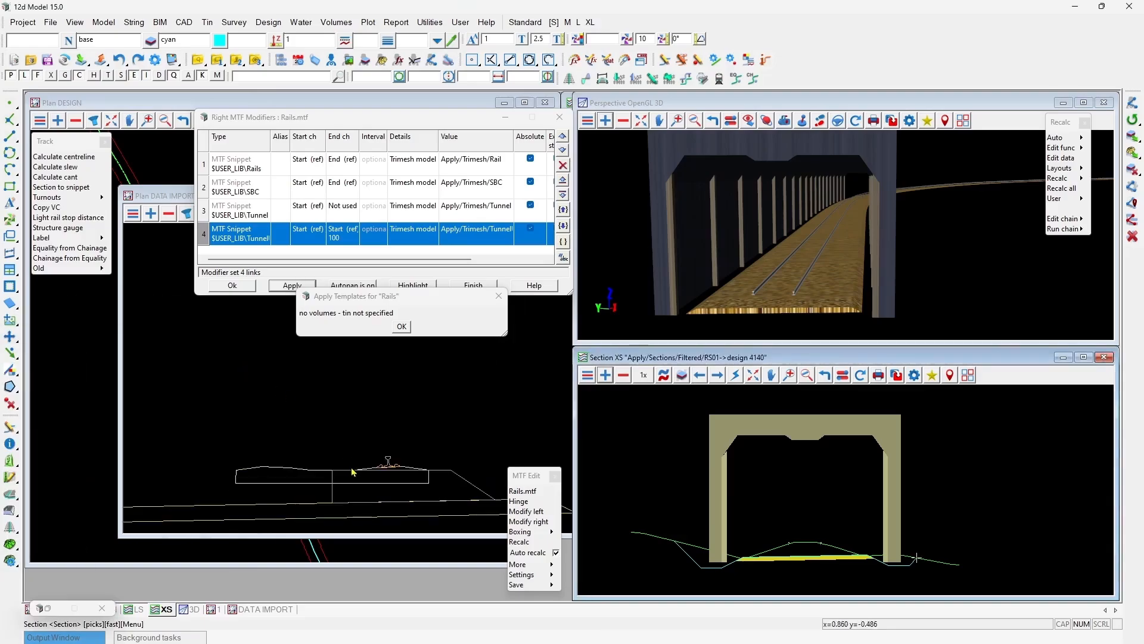
{"action": "left_click", "coordinate": [266, 471]}
{"action": "middle_click", "coordinate": [266, 471]}
{"action": "scroll", "coordinate": [275, 441], "scroll_direction": "down", "scroll_amount": 2}
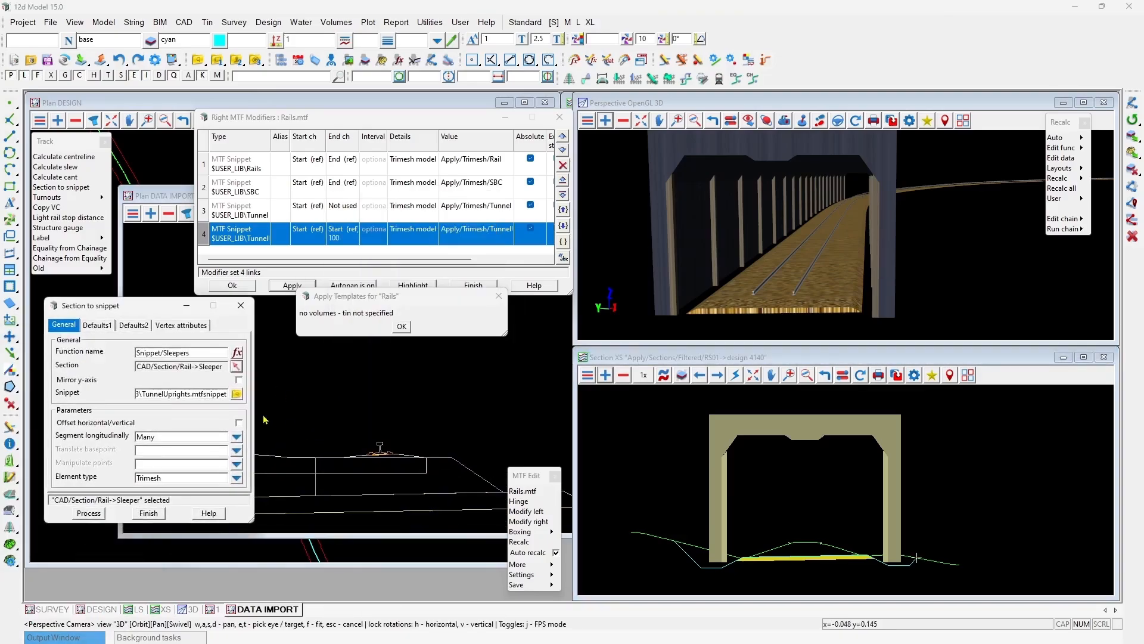
{"action": "left_click_drag", "start_coordinate": [144, 393], "coordinate": [228, 394]}
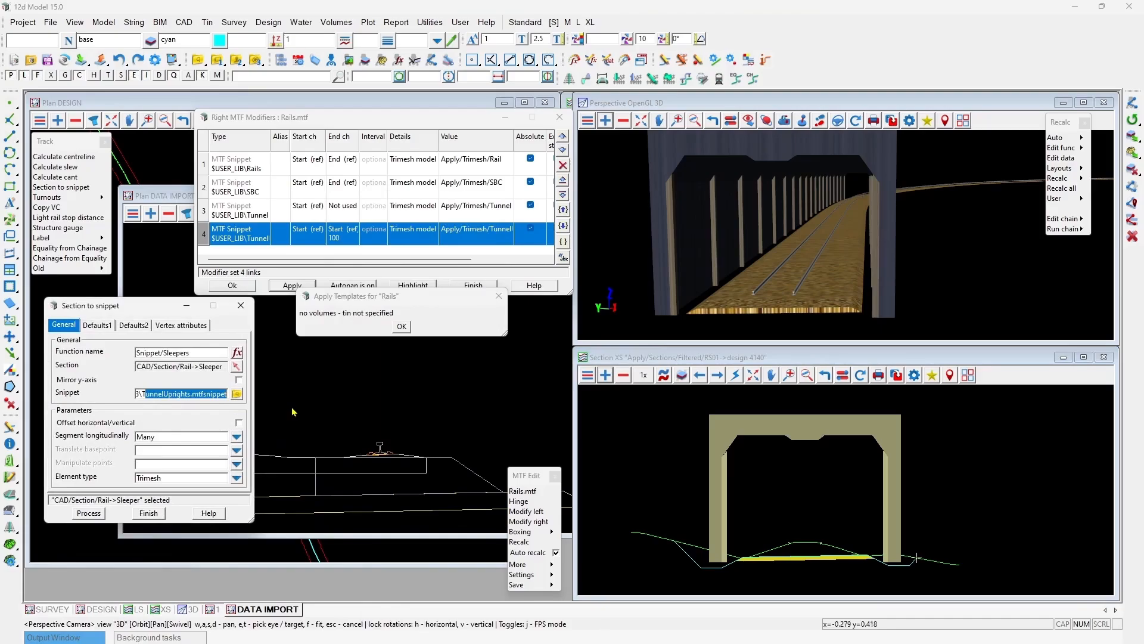
{"action": "key", "text": "Delete"}
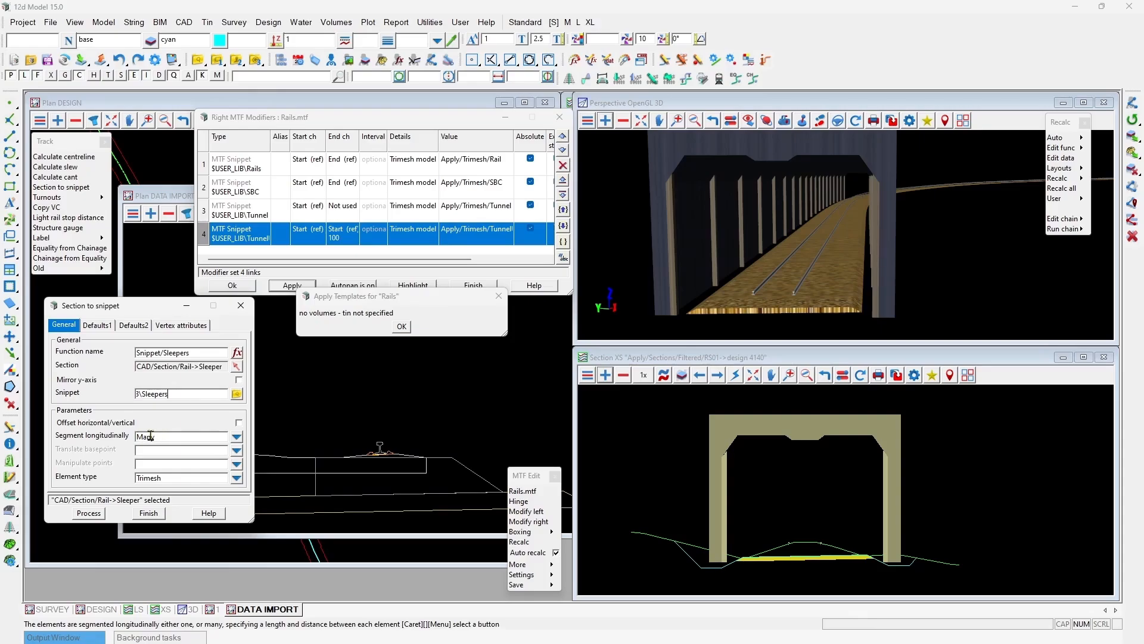
Step: Set the sleeper snippet's basepoint translation to Grade and its point manipulation to All points on grade
{"action": "left_click", "coordinate": [172, 449]}
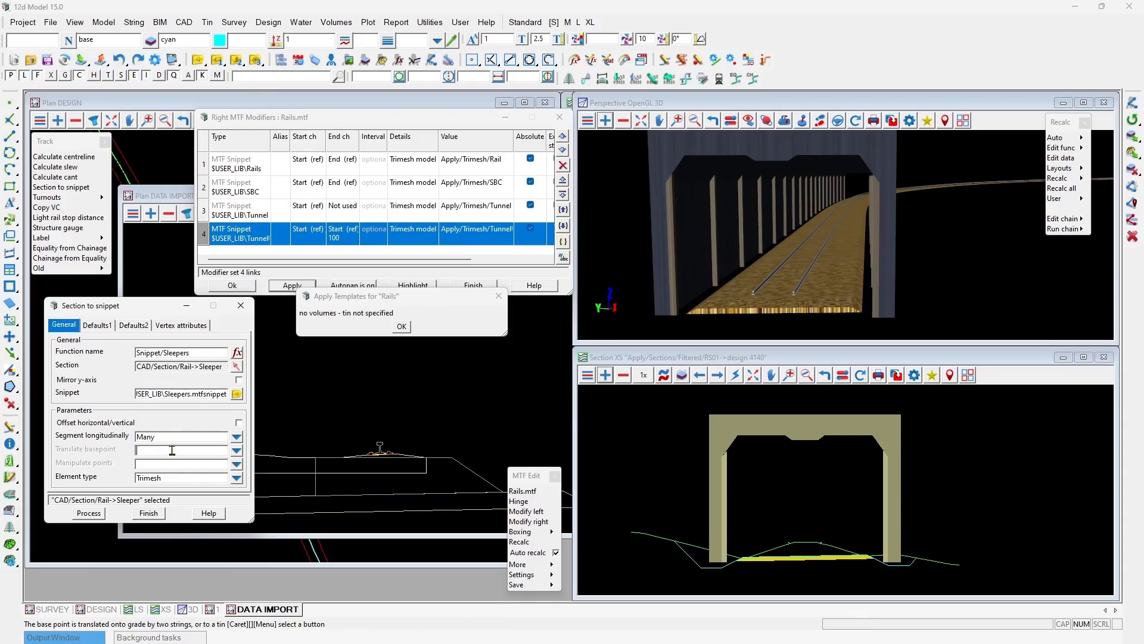
{"action": "left_click", "coordinate": [237, 451]}
{"action": "left_click", "coordinate": [253, 485]}
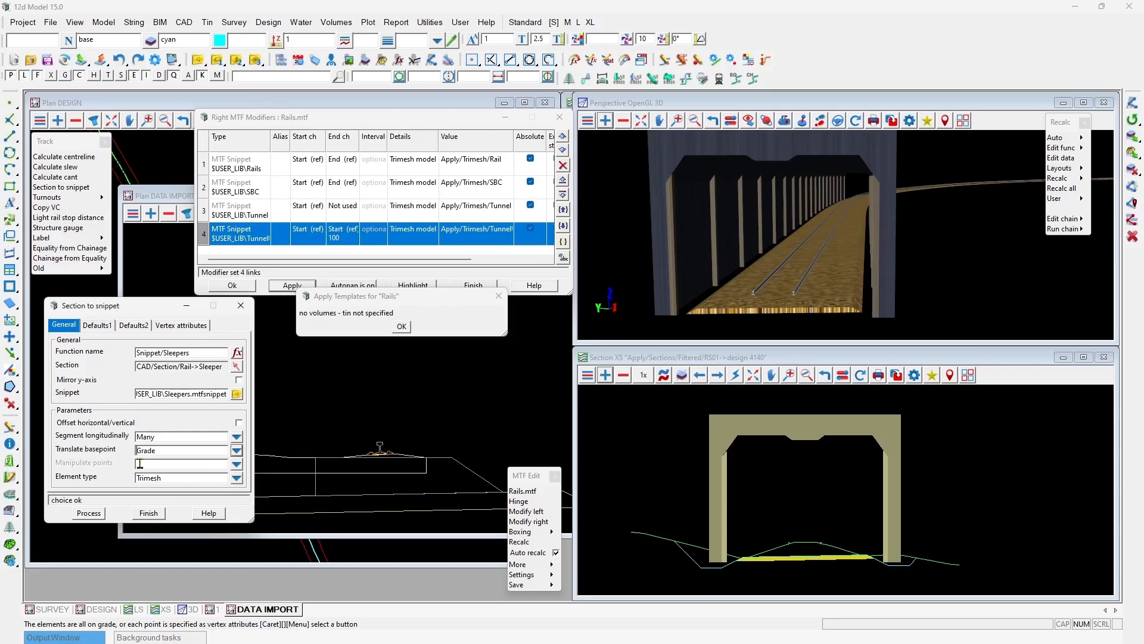
{"action": "left_click", "coordinate": [237, 464]}
{"action": "left_click", "coordinate": [271, 502]}
{"action": "scroll", "coordinate": [387, 455], "scroll_direction": "down", "scroll_amount": 2}
{"action": "scroll", "coordinate": [322, 462], "scroll_direction": "up", "scroll_amount": 3}
{"action": "scroll", "coordinate": [347, 464], "scroll_direction": "down", "scroll_amount": 2}
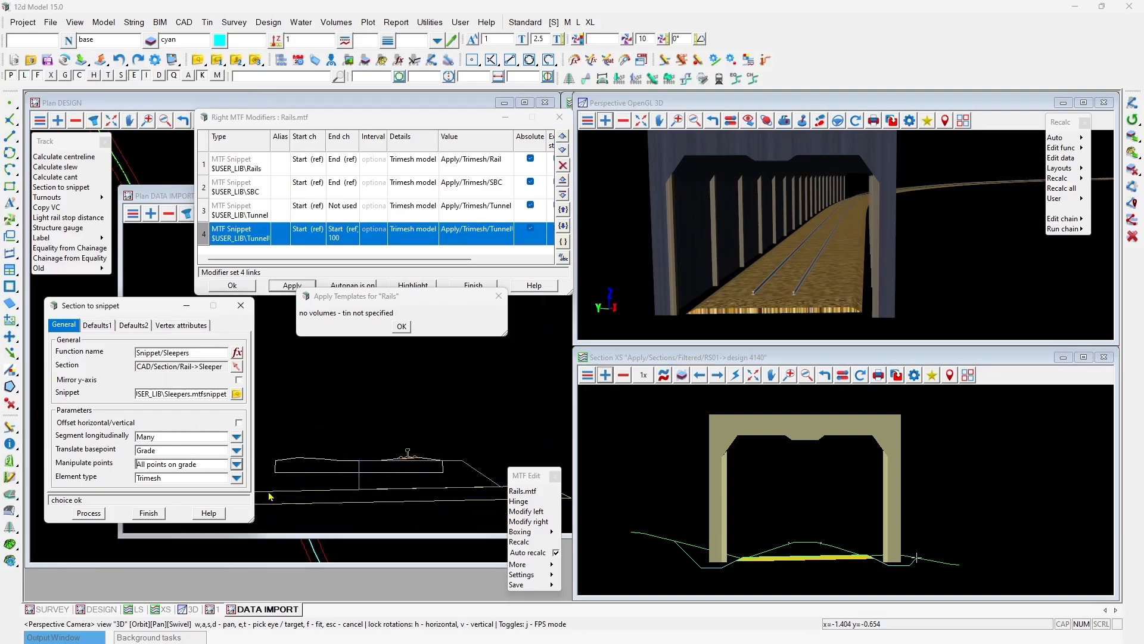
Step: Set the distance between sleeper segments to 0.6 and process the Sleepers snippet
{"action": "left_click", "coordinate": [135, 326]}
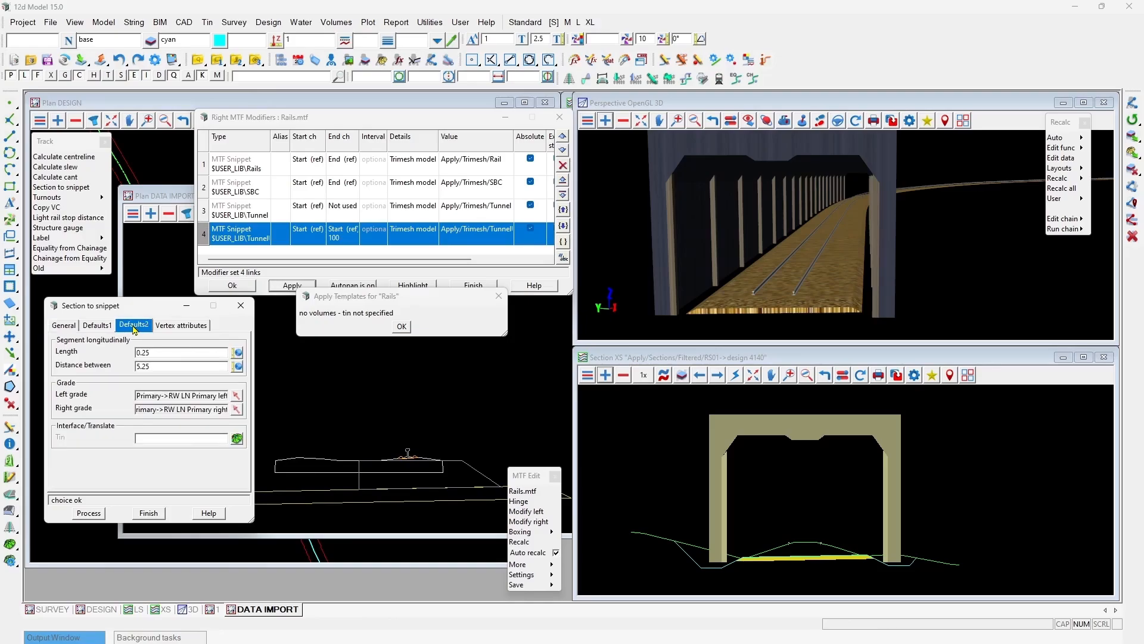
{"action": "left_click_drag", "start_coordinate": [159, 366], "coordinate": [11, 366]}
{"action": "type", "text": "0.6"}
{"action": "left_click", "coordinate": [98, 515]}
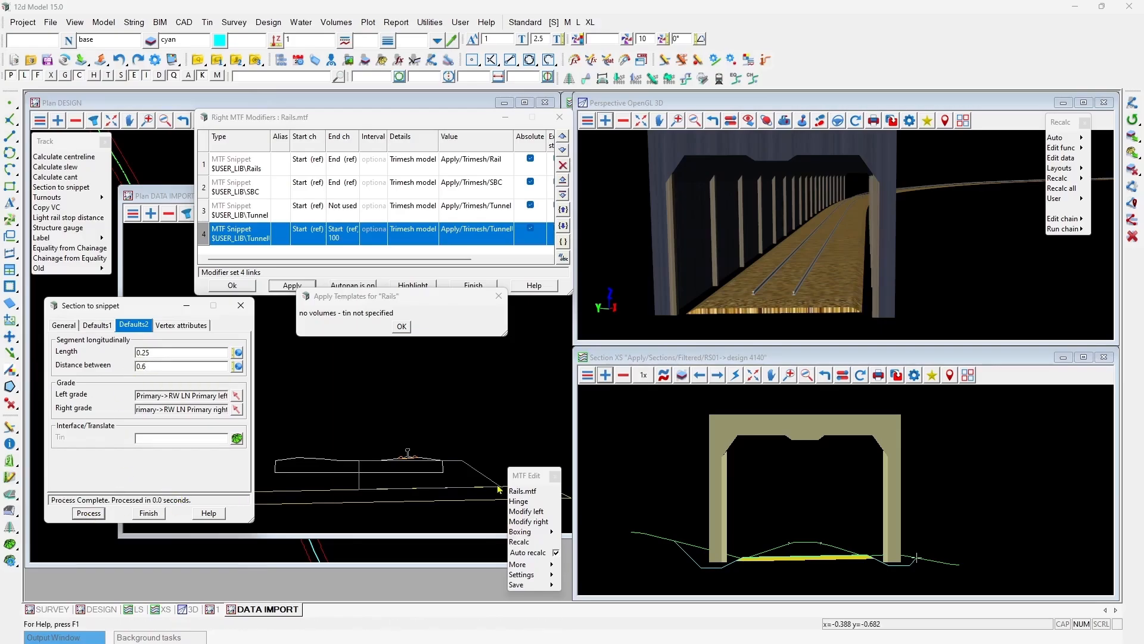
Step: Add a snippet row below TunnelUprights in the right modifiers and assign Sleepers.mtfsnippet from the user library to it
{"action": "left_click", "coordinate": [401, 327]}
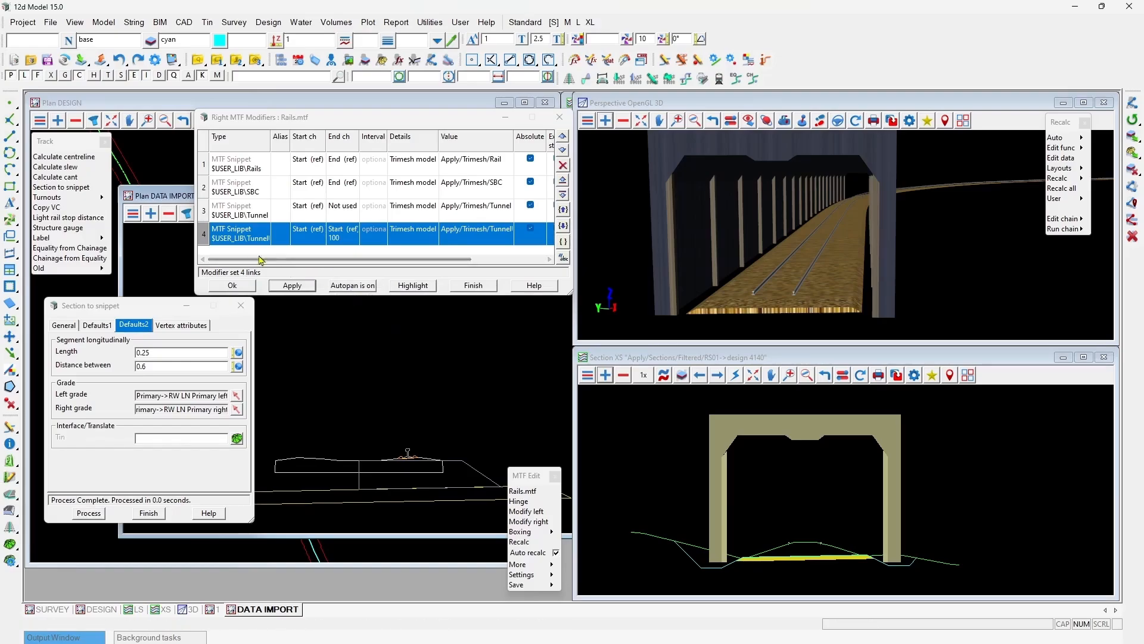
{"action": "right_click", "coordinate": [201, 233]}
{"action": "left_click", "coordinate": [226, 264]}
{"action": "left_click", "coordinate": [240, 231]}
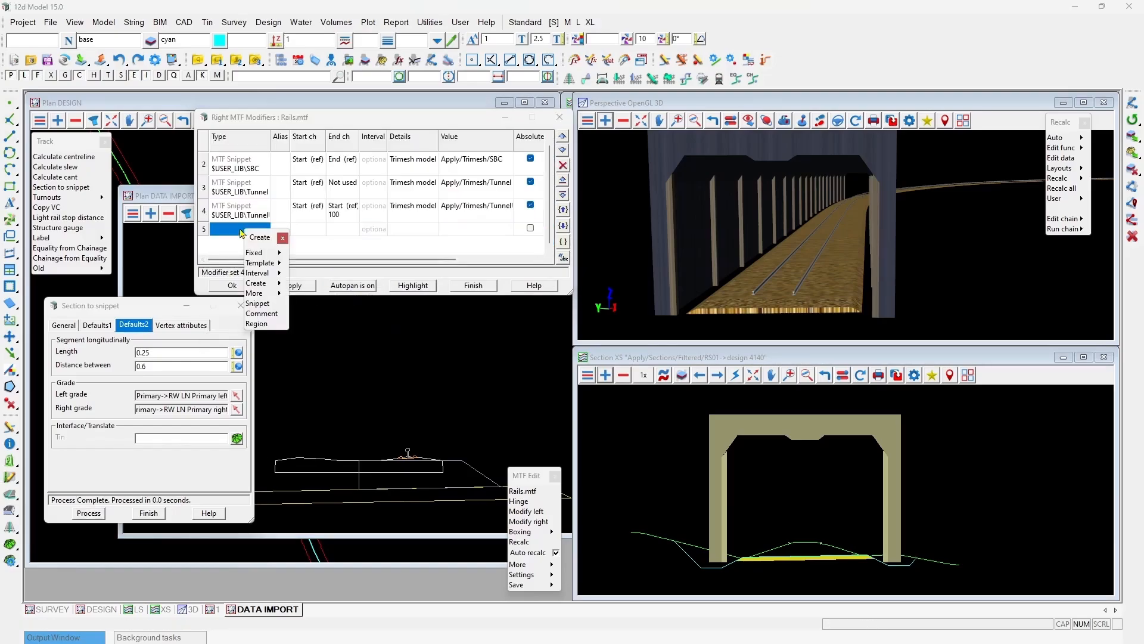
{"action": "left_click", "coordinate": [265, 305]}
{"action": "left_click", "coordinate": [602, 274]}
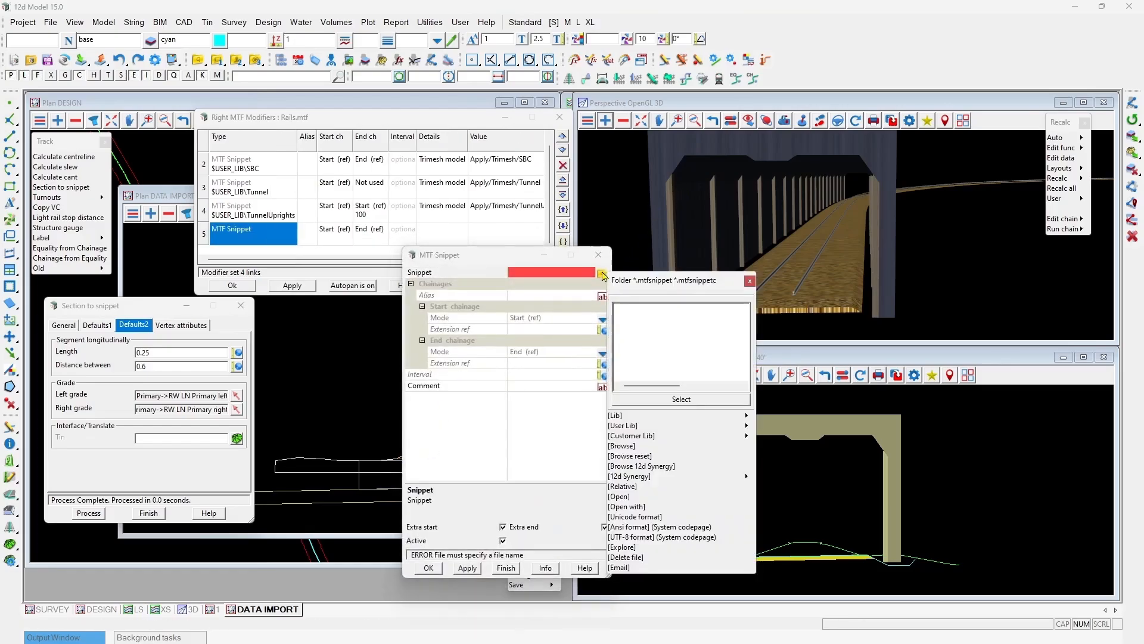
{"action": "mouse_move", "coordinate": [746, 428]}
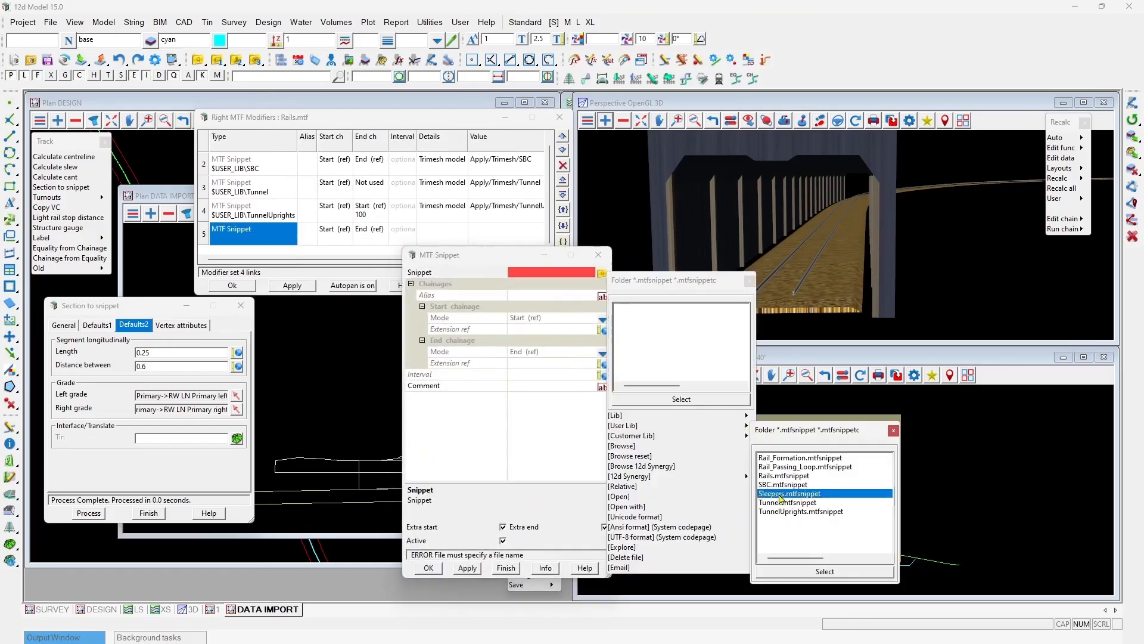
{"action": "left_click", "coordinate": [782, 494]}
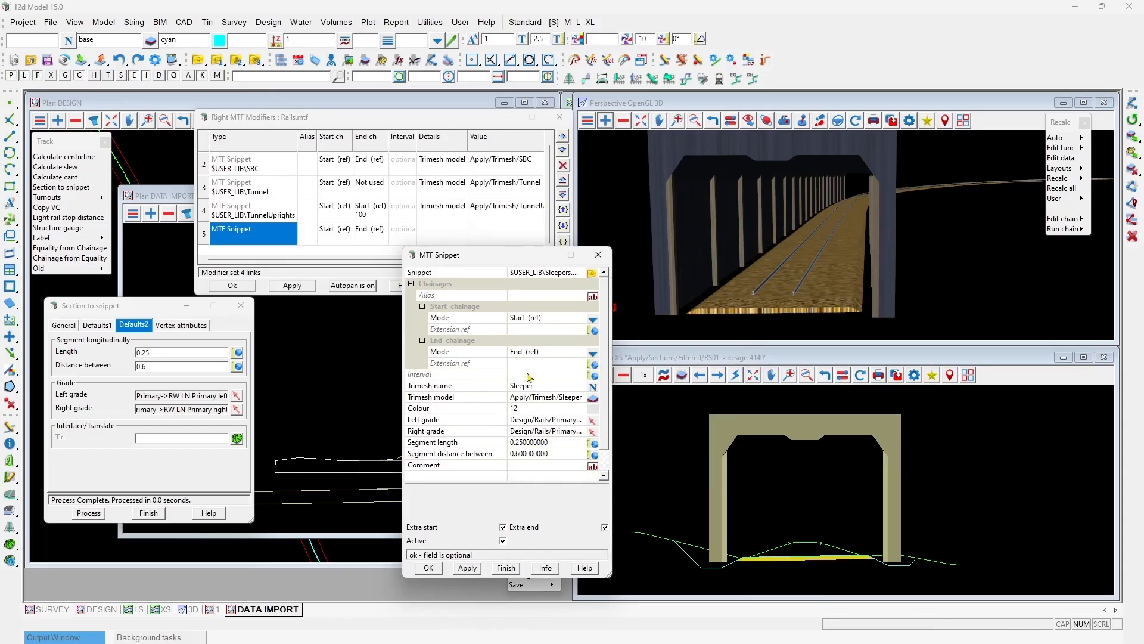
Step: Set the Sleepers snippet's end chainage to the start of the reference string with an extension of 100, and apply the right modifiers
{"action": "left_click", "coordinate": [593, 355]}
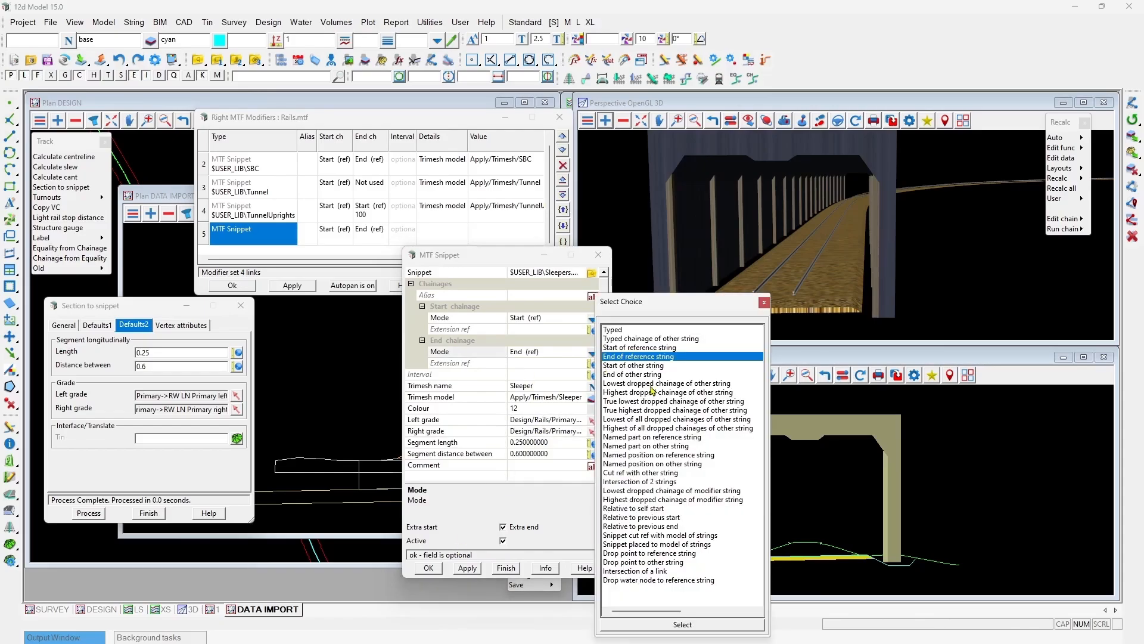
{"action": "double_click", "coordinate": [643, 347]}
{"action": "left_click", "coordinate": [526, 362]}
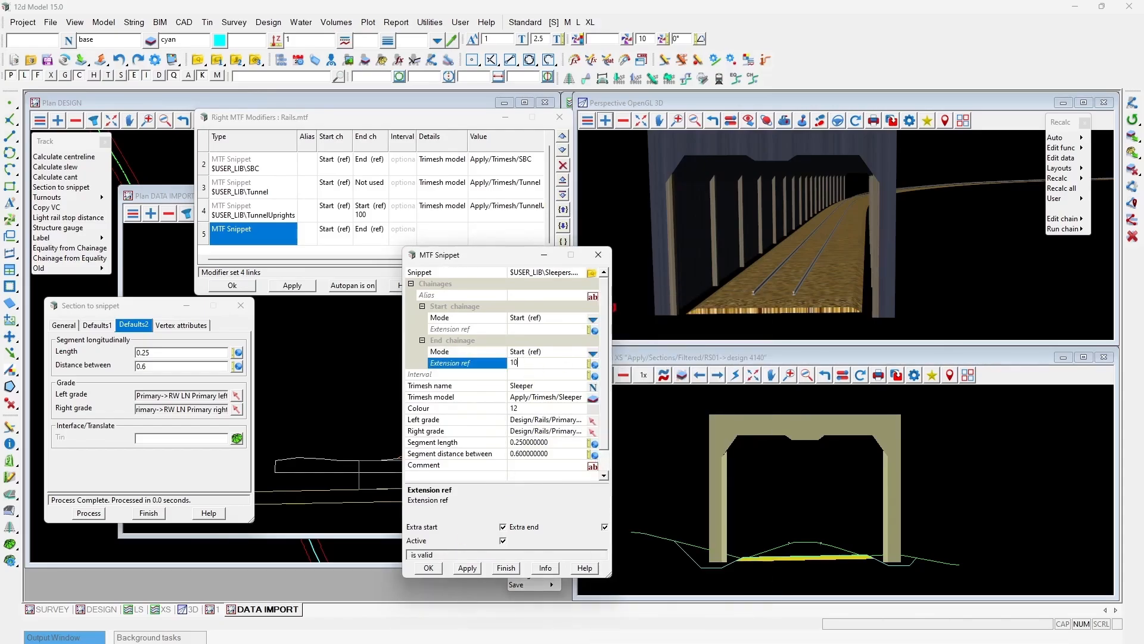
{"action": "left_click", "coordinate": [429, 567]}
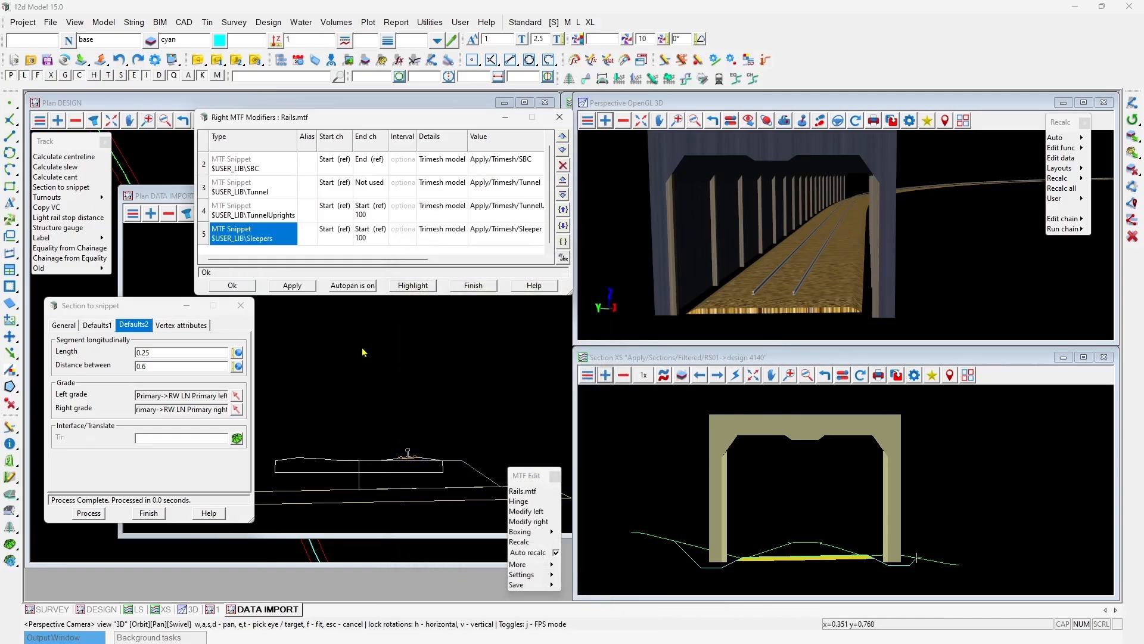
{"action": "left_click", "coordinate": [292, 286]}
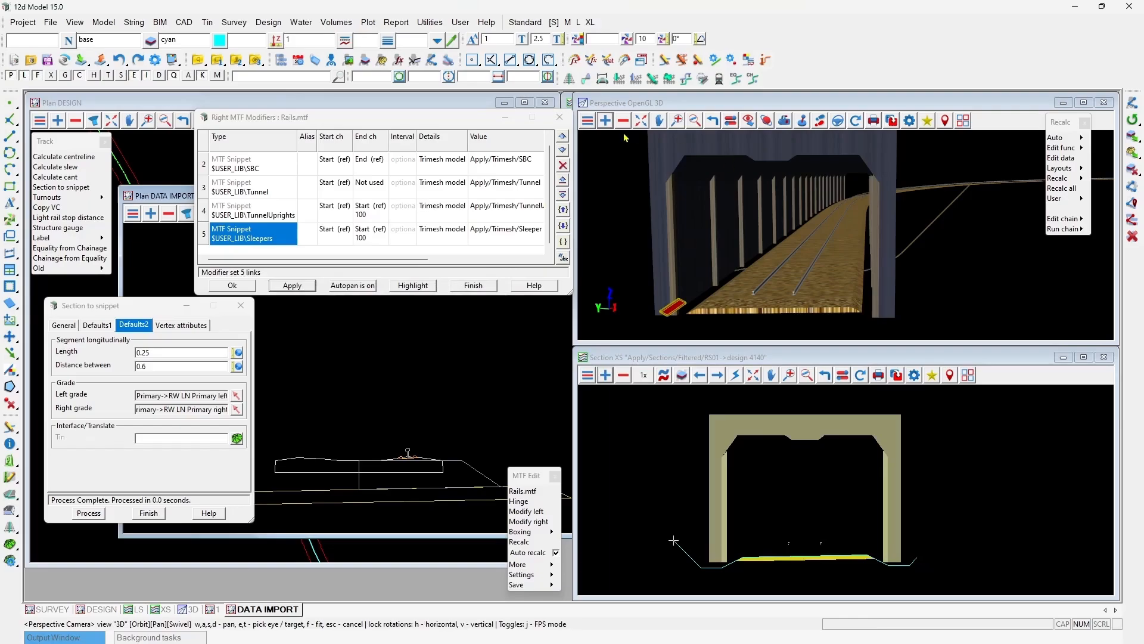
Step: Add the Apply/Trimesh/Sleeper model to the 3D view
{"action": "left_click", "coordinate": [605, 120]}
{"action": "type", "text": "slee"}
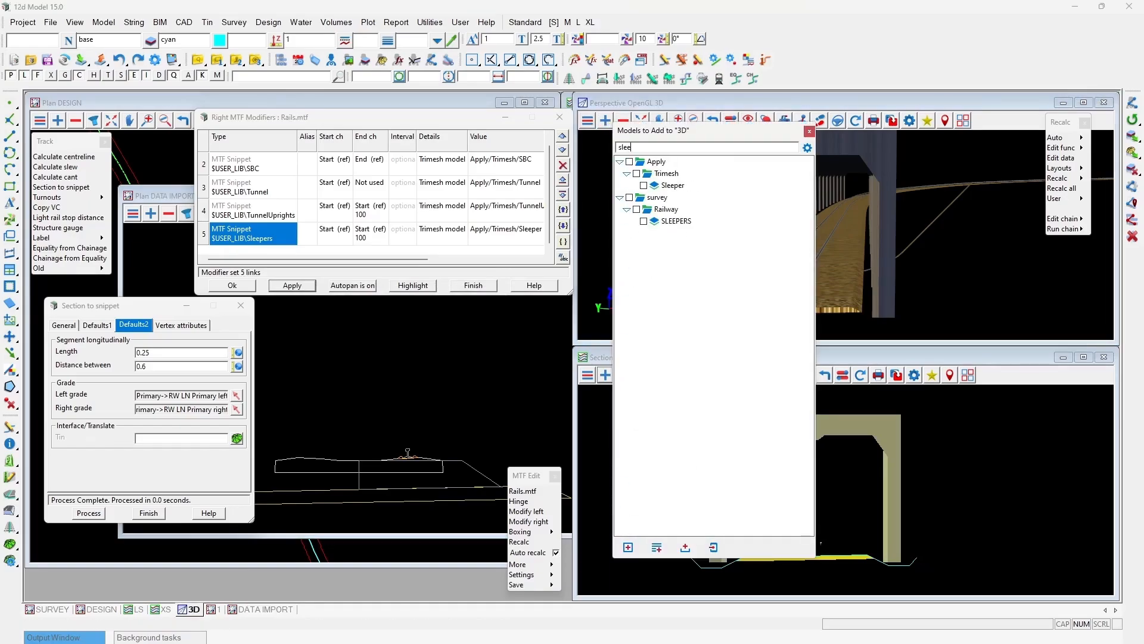
{"action": "left_click", "coordinate": [672, 186]}
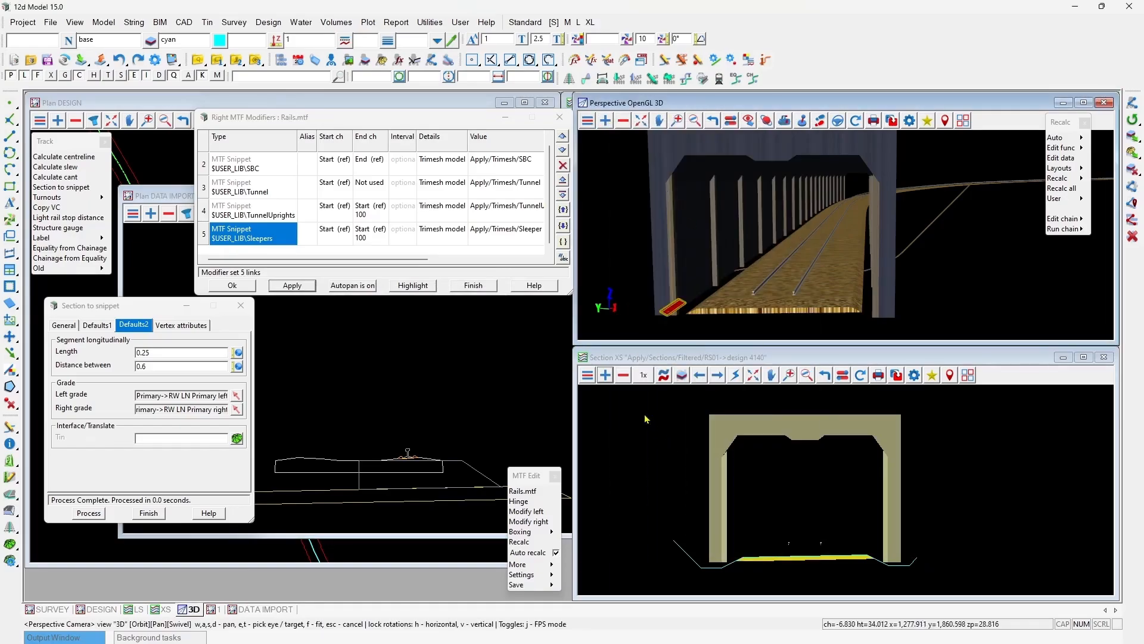
Step: Add the Apply/Trimesh/Sleeper model to the XS section view
{"action": "left_click", "coordinate": [605, 375]}
{"action": "type", "text": "sl*"}
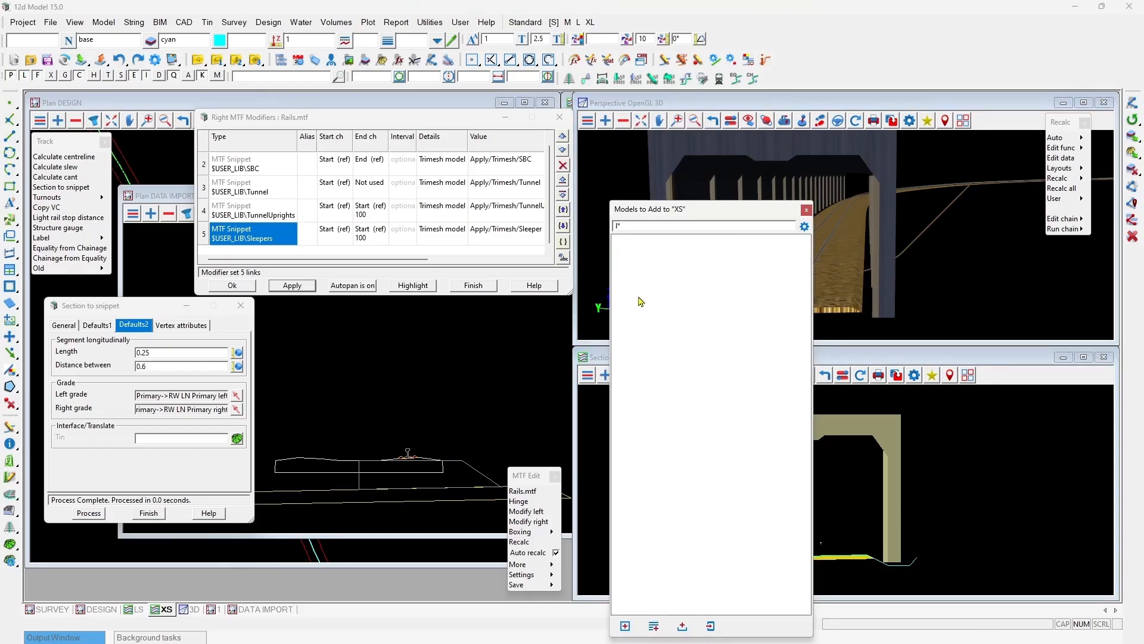
{"action": "key", "text": "BackSpace"}
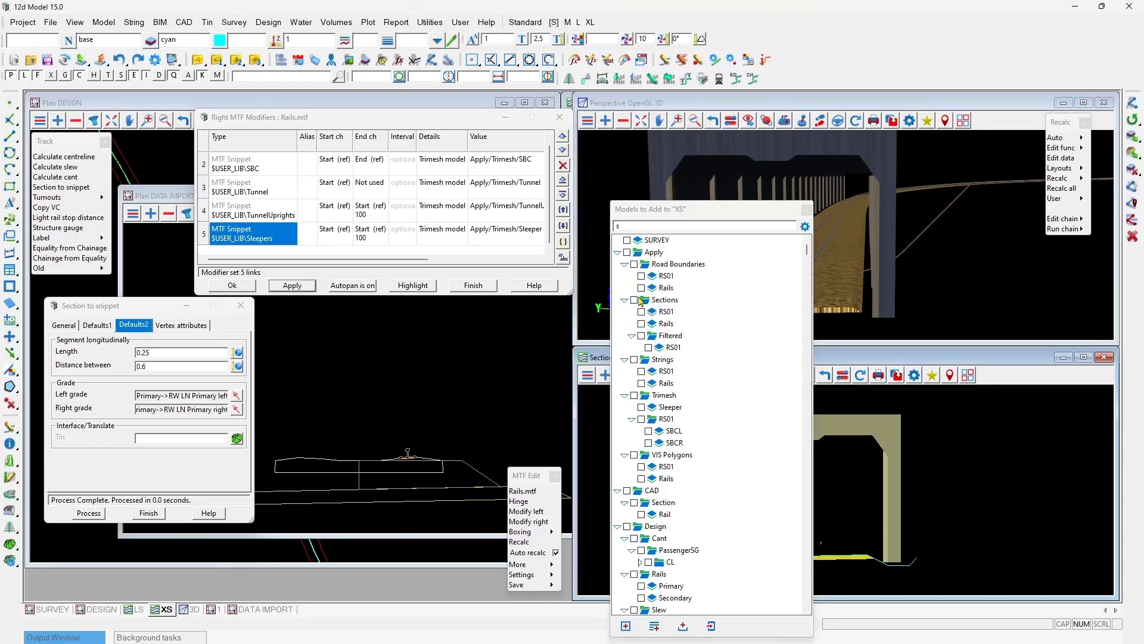
{"action": "left_click", "coordinate": [624, 227]}
{"action": "type", "text": "l"}
{"action": "left_click", "coordinate": [672, 264]}
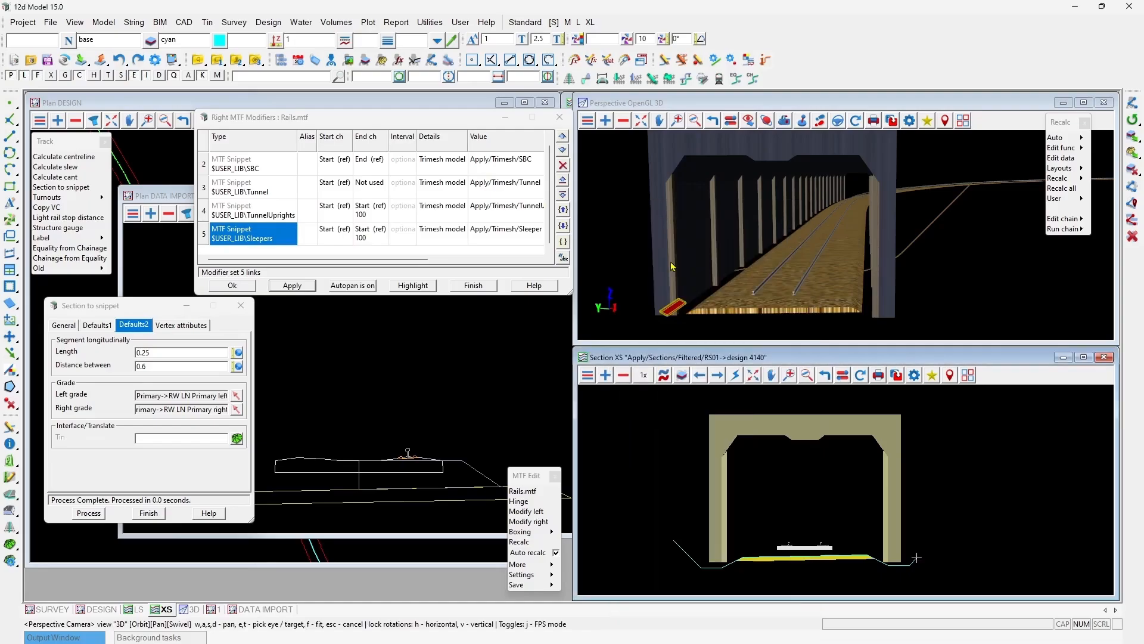
Step: Examine how the sleepers sit under the rails in the cross section and along the tunnel in 3D
{"action": "scroll", "coordinate": [783, 585], "scroll_direction": "up", "scroll_amount": 5}
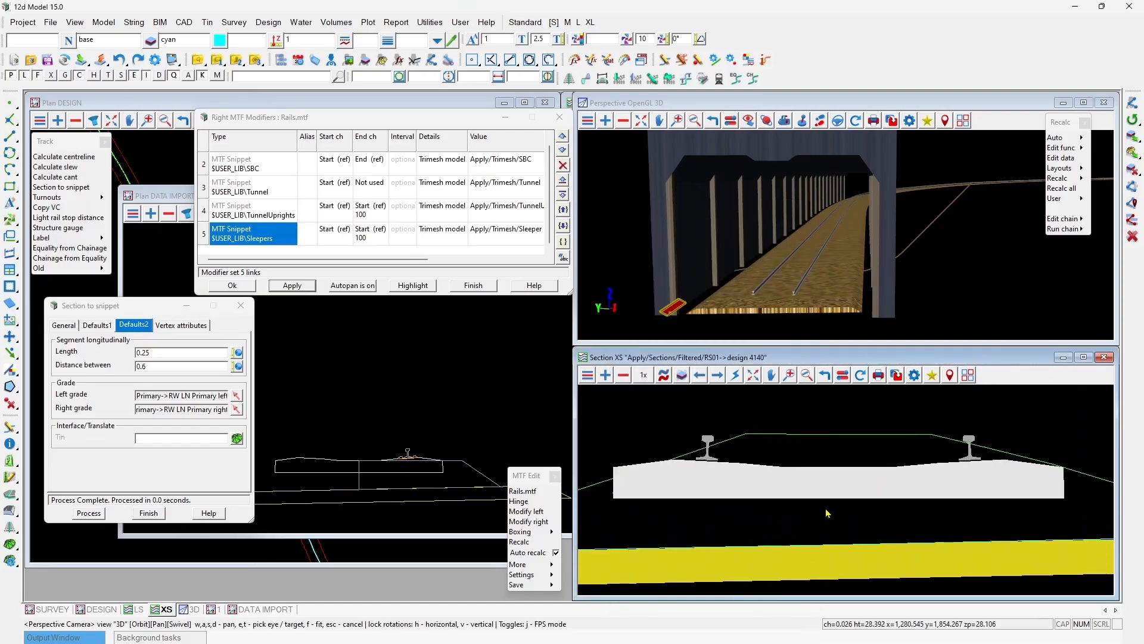
{"action": "left_click", "coordinate": [655, 334]}
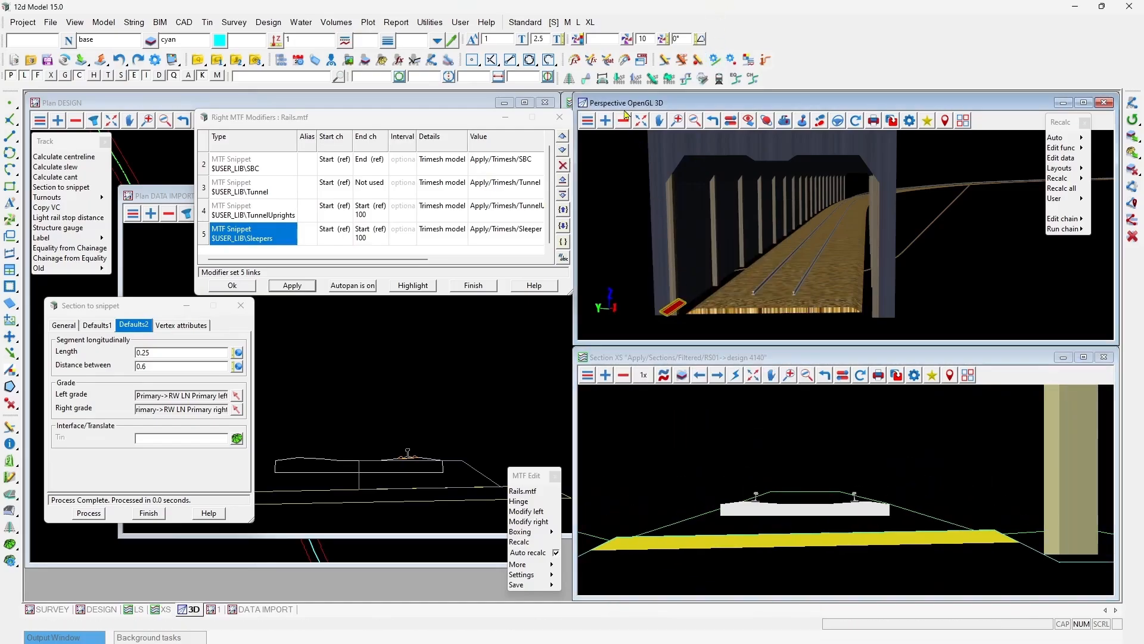
{"action": "scroll", "coordinate": [667, 319], "scroll_direction": "up", "scroll_amount": 14}
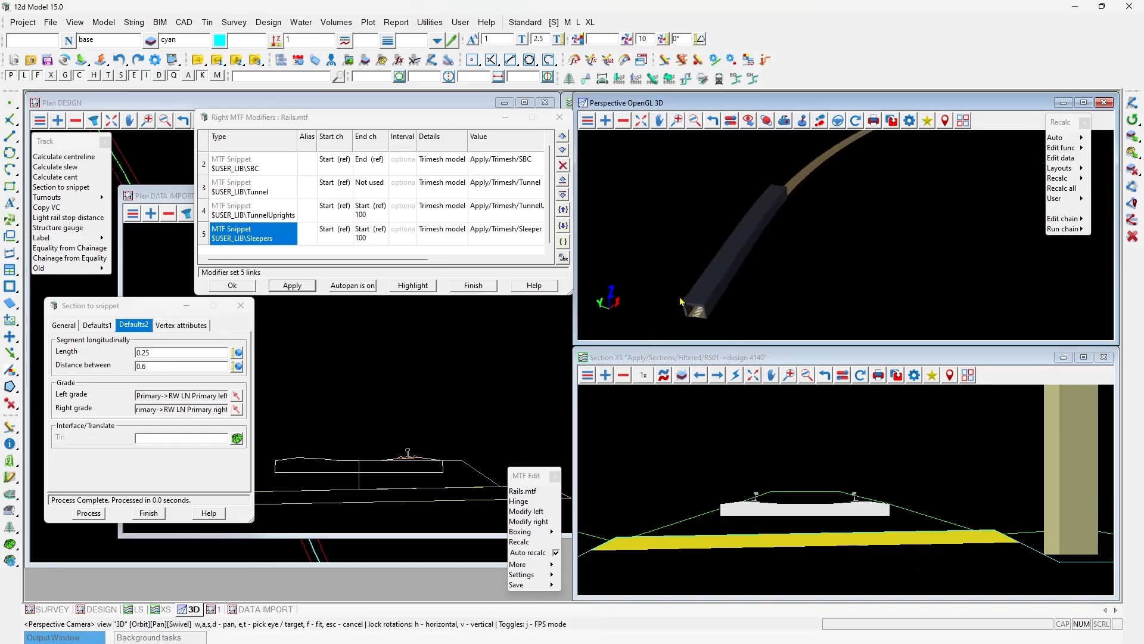
{"action": "scroll", "coordinate": [702, 310], "scroll_direction": "up", "scroll_amount": 1}
{"action": "left_click_drag", "start_coordinate": [739, 288], "coordinate": [783, 227]}
{"action": "scroll", "coordinate": [804, 260], "scroll_direction": "down", "scroll_amount": 4}
{"action": "scroll", "coordinate": [805, 260], "scroll_direction": "up", "scroll_amount": 8}
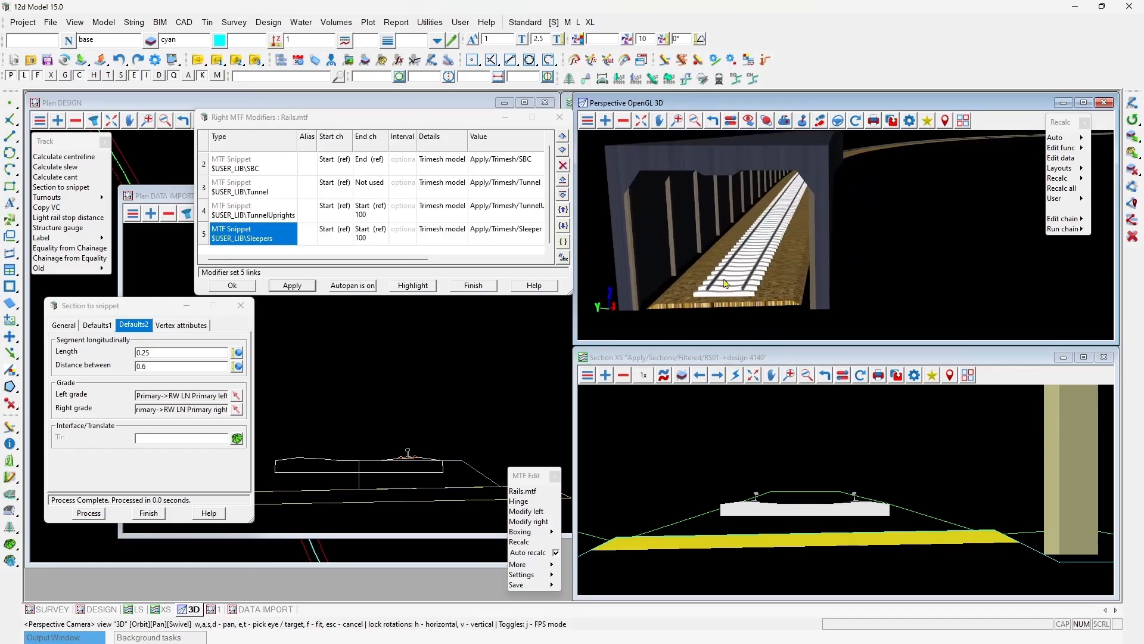
{"action": "scroll", "coordinate": [817, 268], "scroll_direction": "down", "scroll_amount": 1}
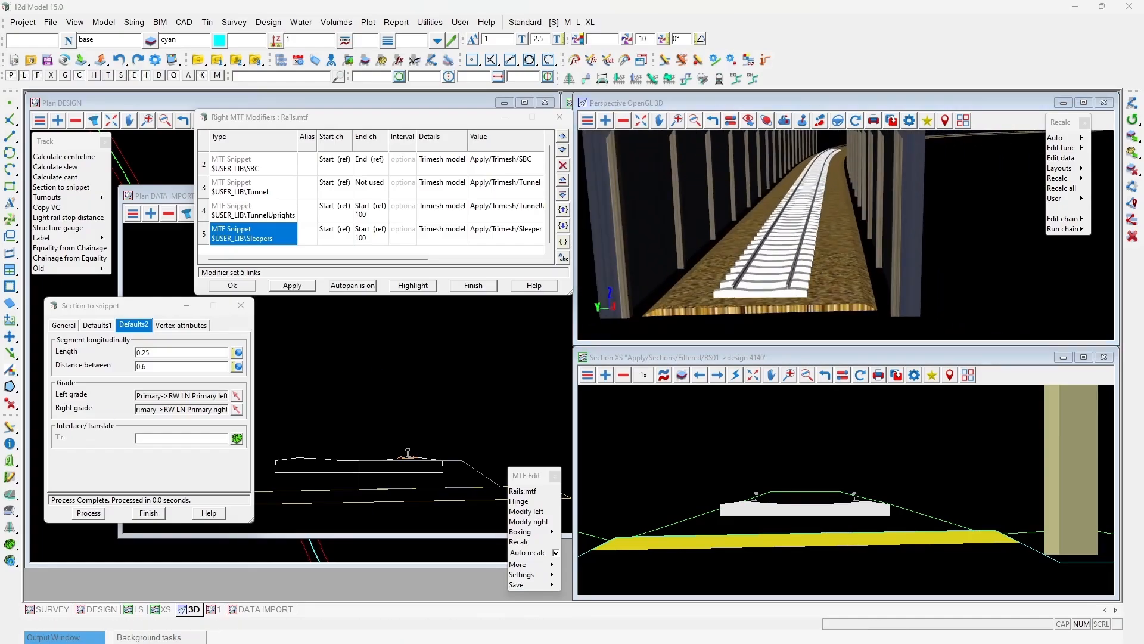
Step: Pick the CAD/Section/Rail->Clips string beside the rail as the section for the next snippet
{"action": "left_click", "coordinate": [63, 324]}
{"action": "scroll", "coordinate": [425, 458], "scroll_direction": "up", "scroll_amount": 2}
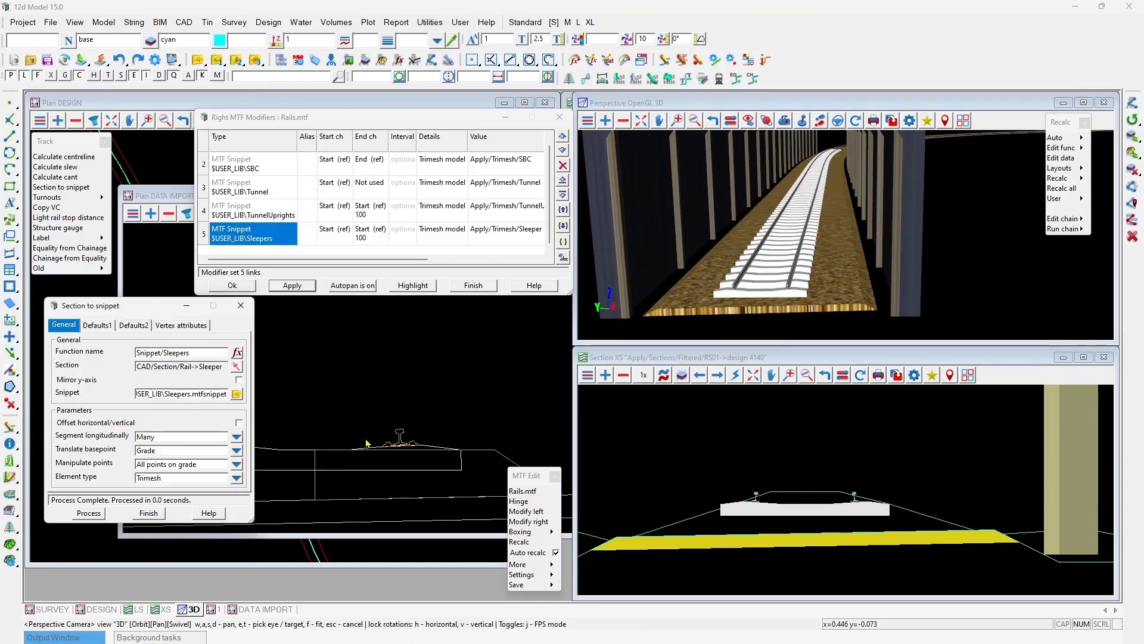
{"action": "left_click", "coordinate": [236, 366]}
{"action": "scroll", "coordinate": [419, 455], "scroll_direction": "up", "scroll_amount": 1}
{"action": "scroll", "coordinate": [376, 435], "scroll_direction": "up", "scroll_amount": 5}
{"action": "left_click", "coordinate": [389, 438]}
{"action": "middle_click", "coordinate": [389, 438]}
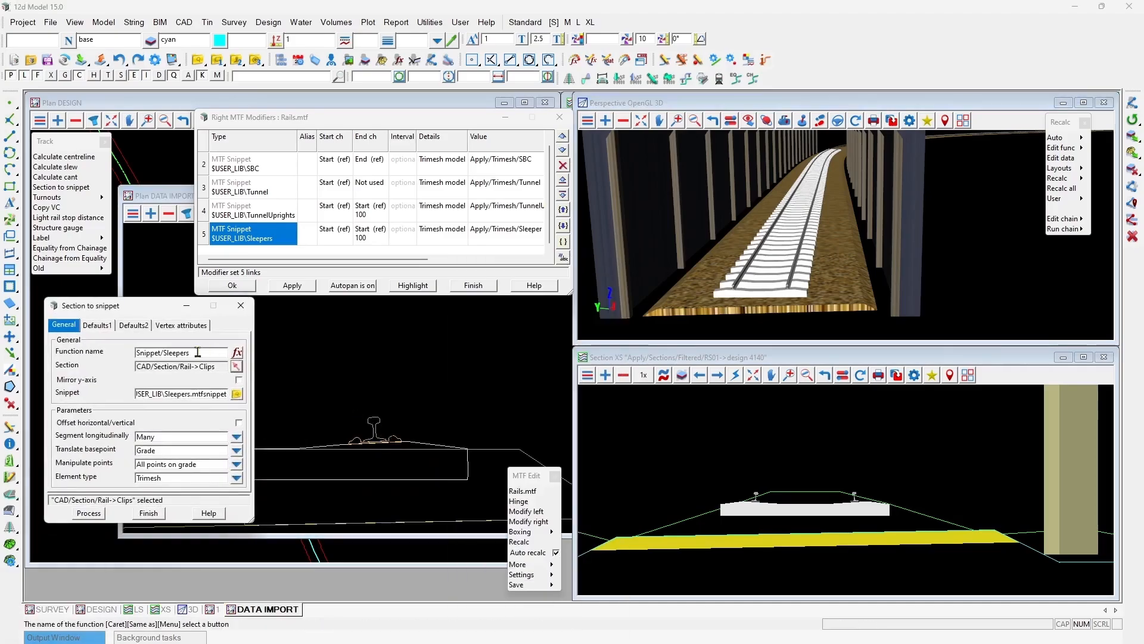
Step: Rename the function as Snippet/Clips and the snippet file as Clips in the user library
{"action": "double_click", "coordinate": [164, 352]}
{"action": "type", "text": "Cli"}
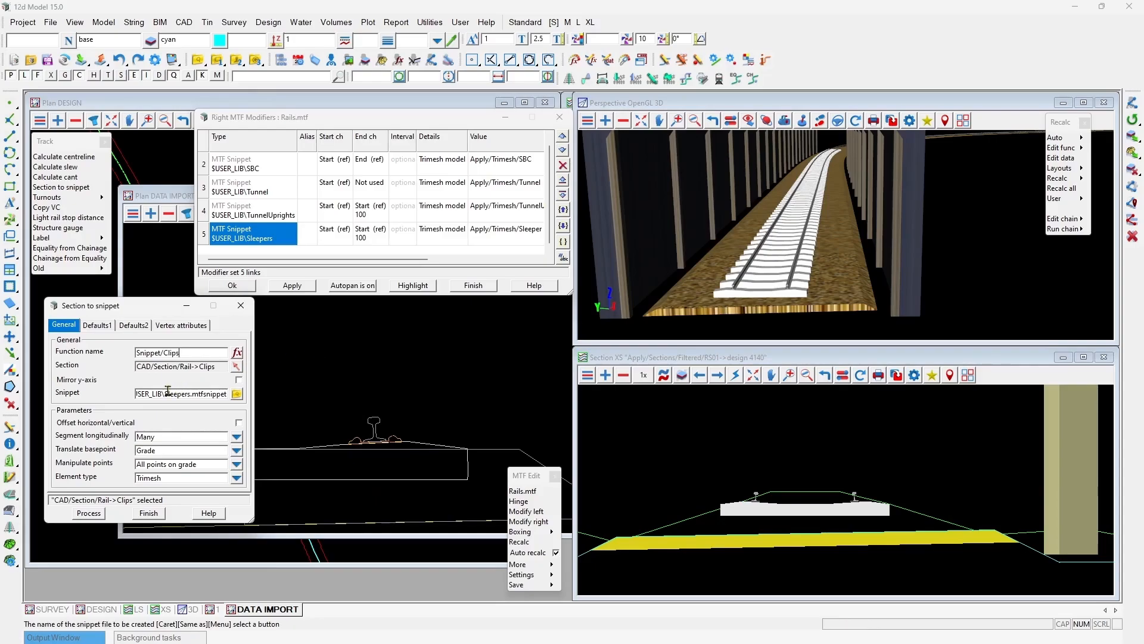
{"action": "key", "text": "shift+End"}
{"action": "type", "text": "Cli"}
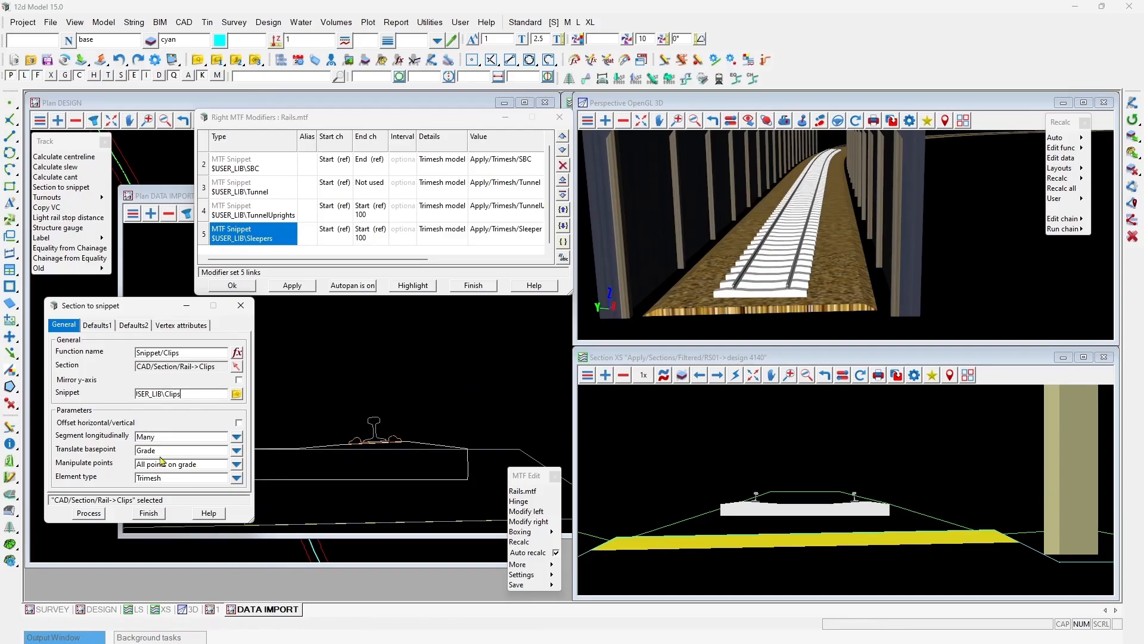
Step: Set the clip segments to 0.1 long with 0.75 between them and process the Clips snippet
{"action": "left_click", "coordinate": [145, 326]}
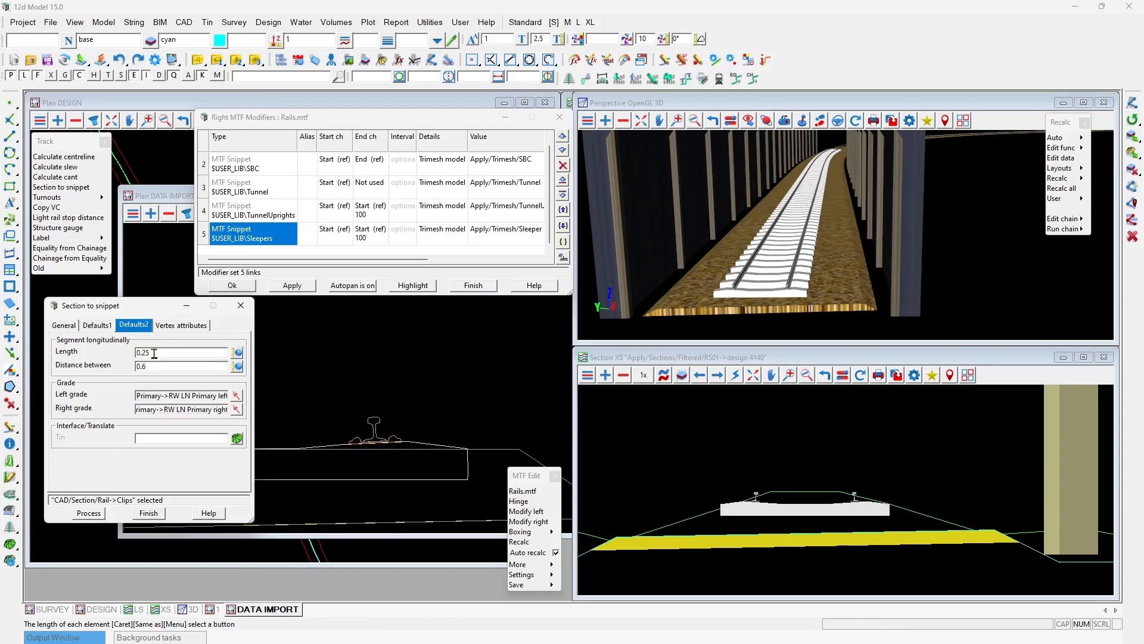
{"action": "type", "text": "0.1"}
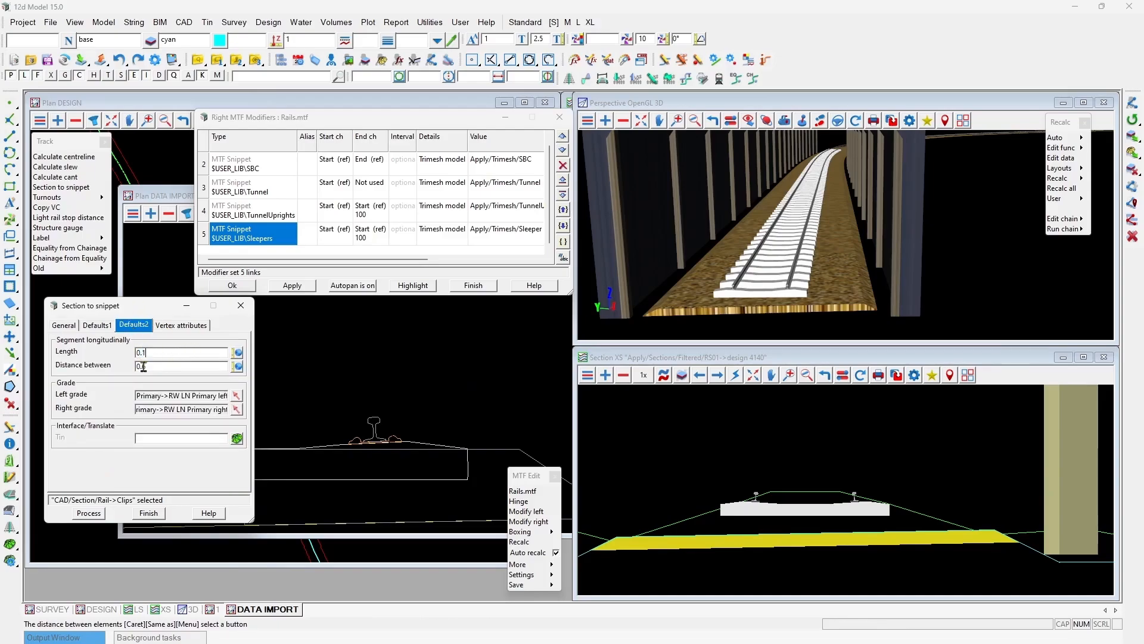
{"action": "key", "text": "BackSpace"}
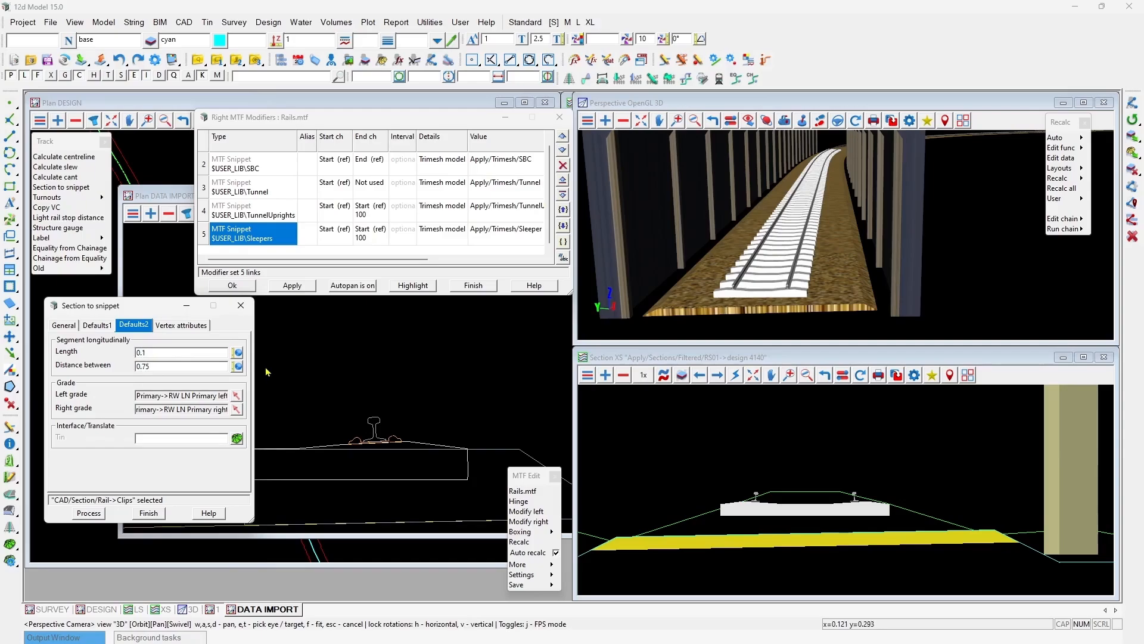
{"action": "left_click", "coordinate": [93, 514]}
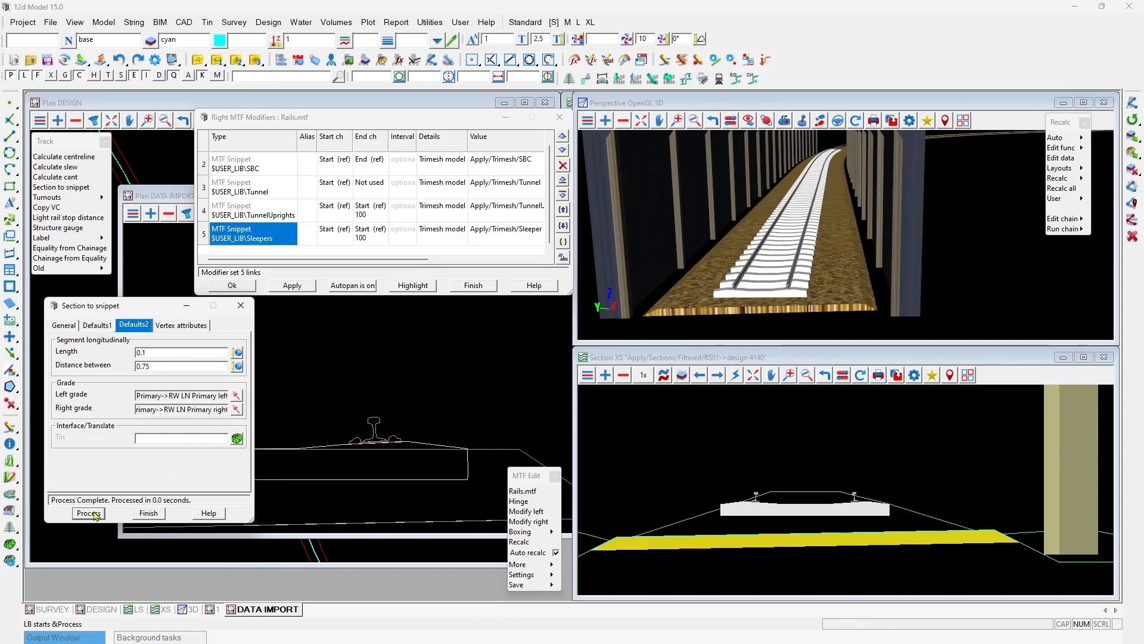
{"action": "left_click", "coordinate": [66, 326]}
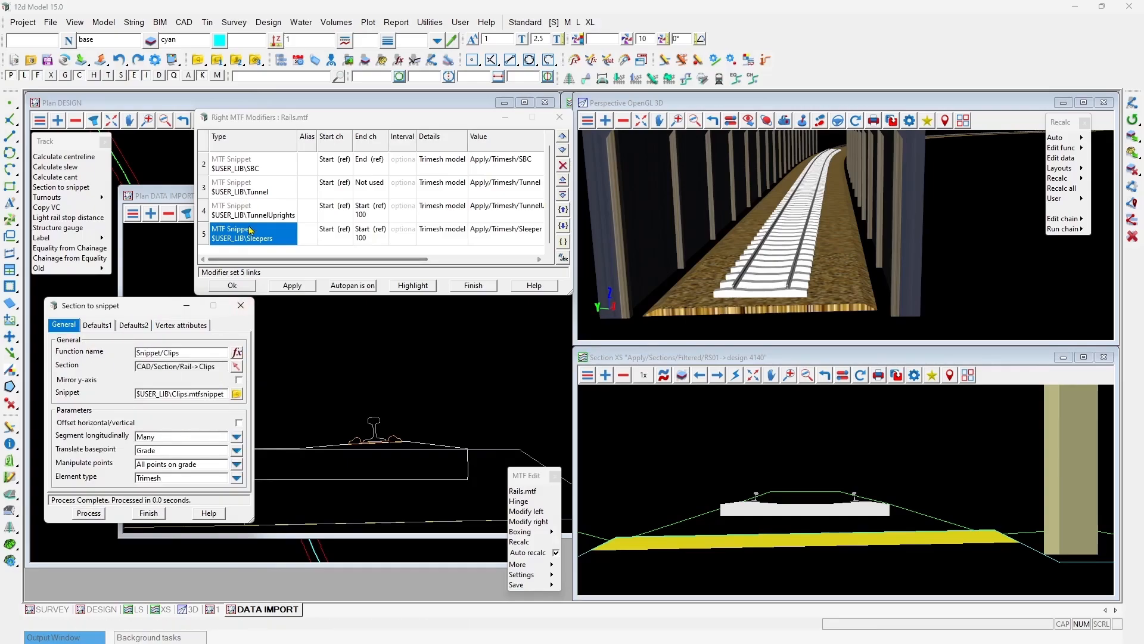
Step: Insert a row below Sleepers in the right modifiers and load the Clips snippet from the user library into it
{"action": "left_click", "coordinate": [196, 245]}
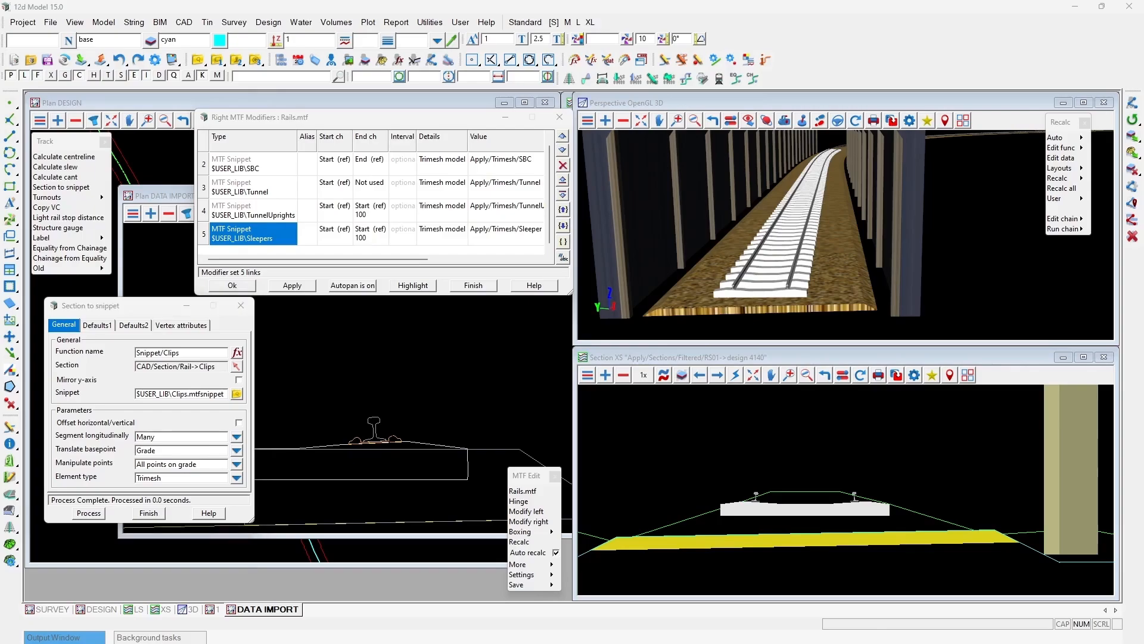
{"action": "right_click", "coordinate": [204, 235]}
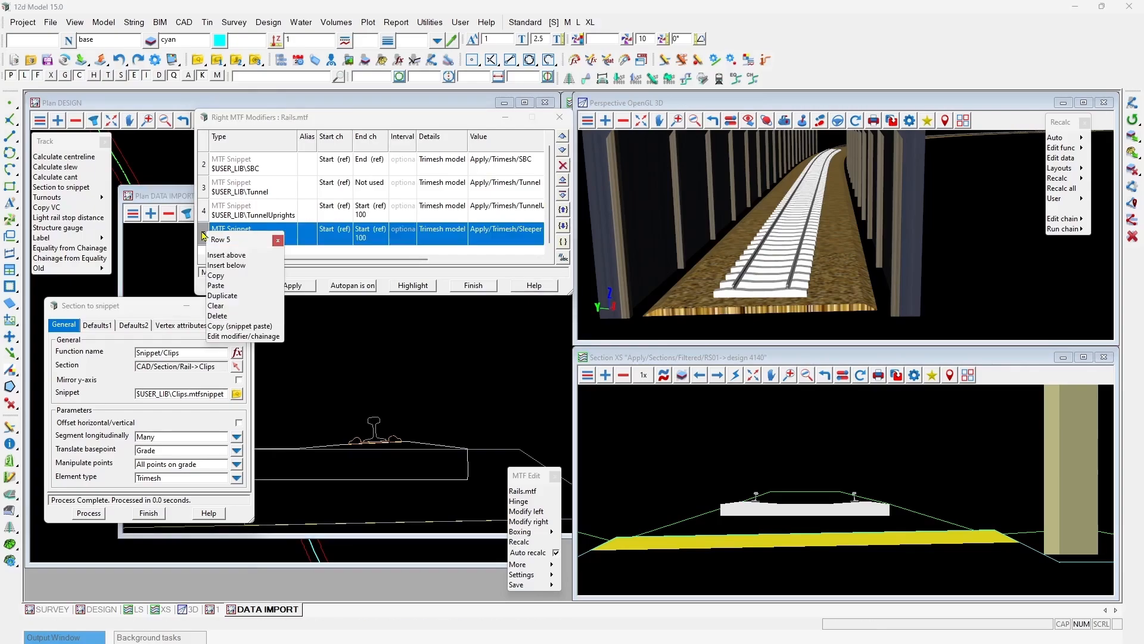
{"action": "left_click", "coordinate": [244, 271]}
{"action": "left_click", "coordinate": [262, 231]}
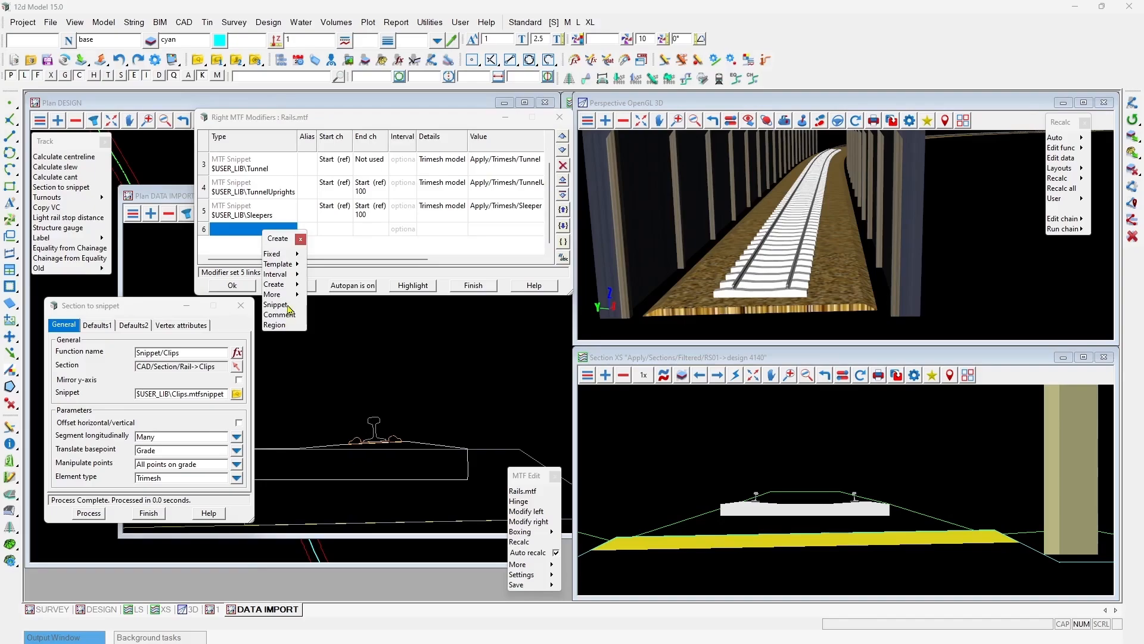
{"action": "left_click", "coordinate": [290, 306]}
{"action": "left_click", "coordinate": [601, 273]}
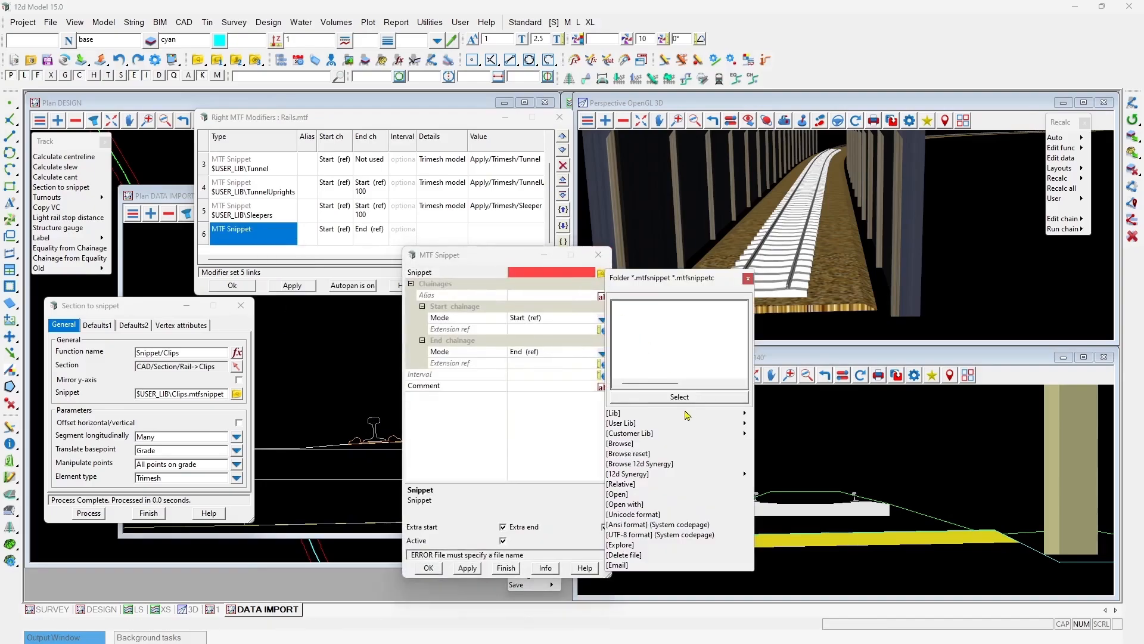
{"action": "mouse_move", "coordinate": [745, 424]}
{"action": "double_click", "coordinate": [784, 455]}
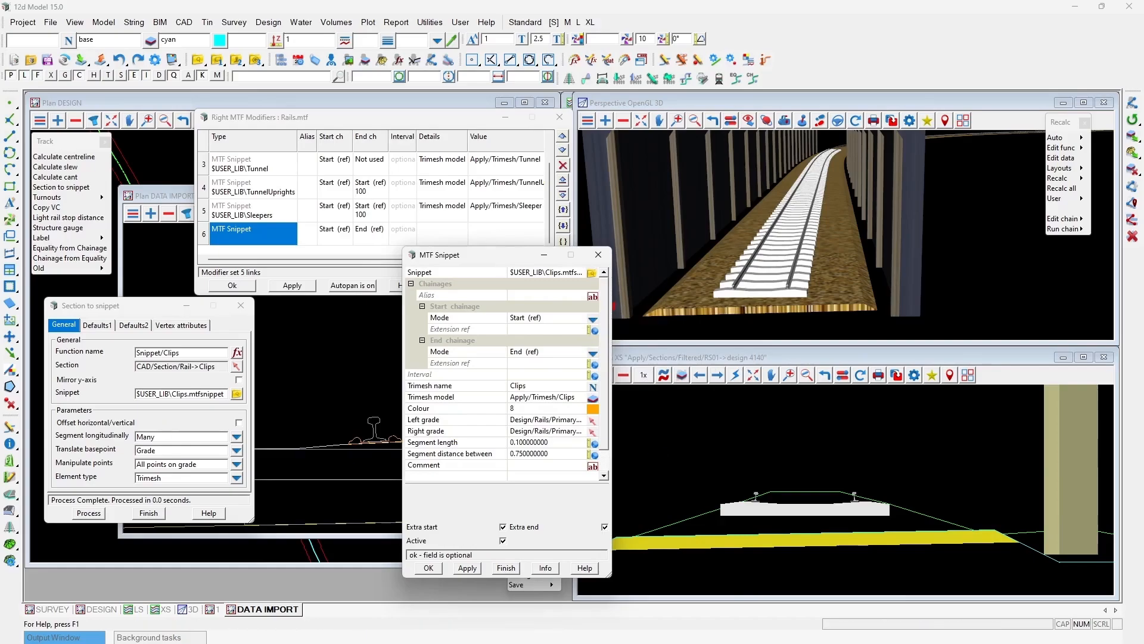
Step: Run the Clips snippet from the reference string's start with a 0.075 extension to the string's start with a 100 extension
{"action": "left_click", "coordinate": [524, 330]}
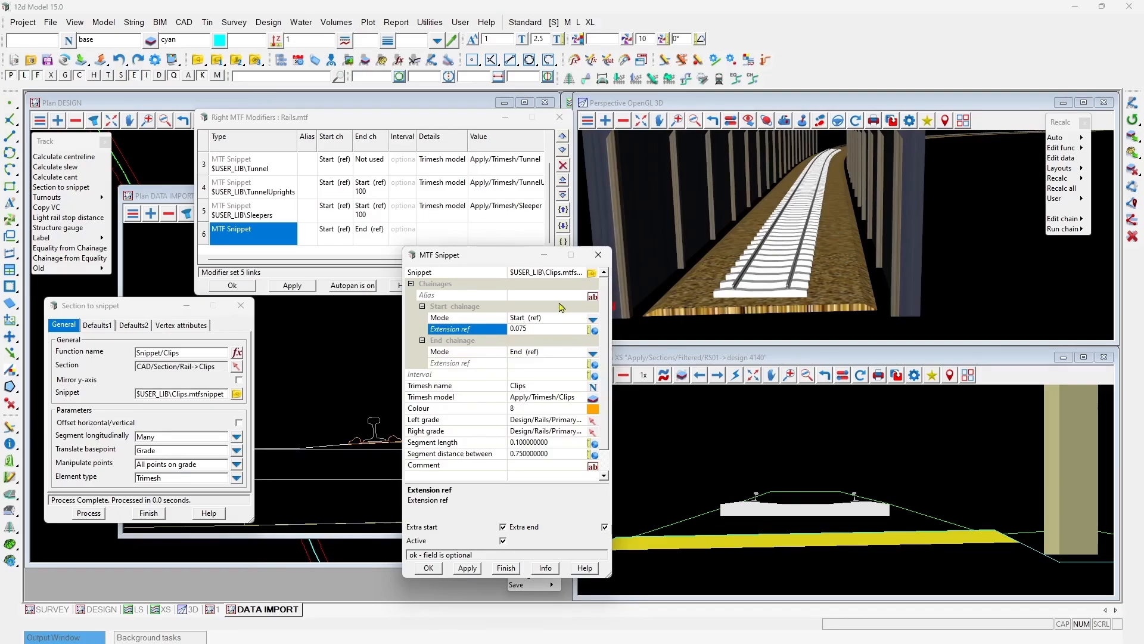
{"action": "left_click", "coordinate": [593, 353]}
{"action": "double_click", "coordinate": [632, 348]}
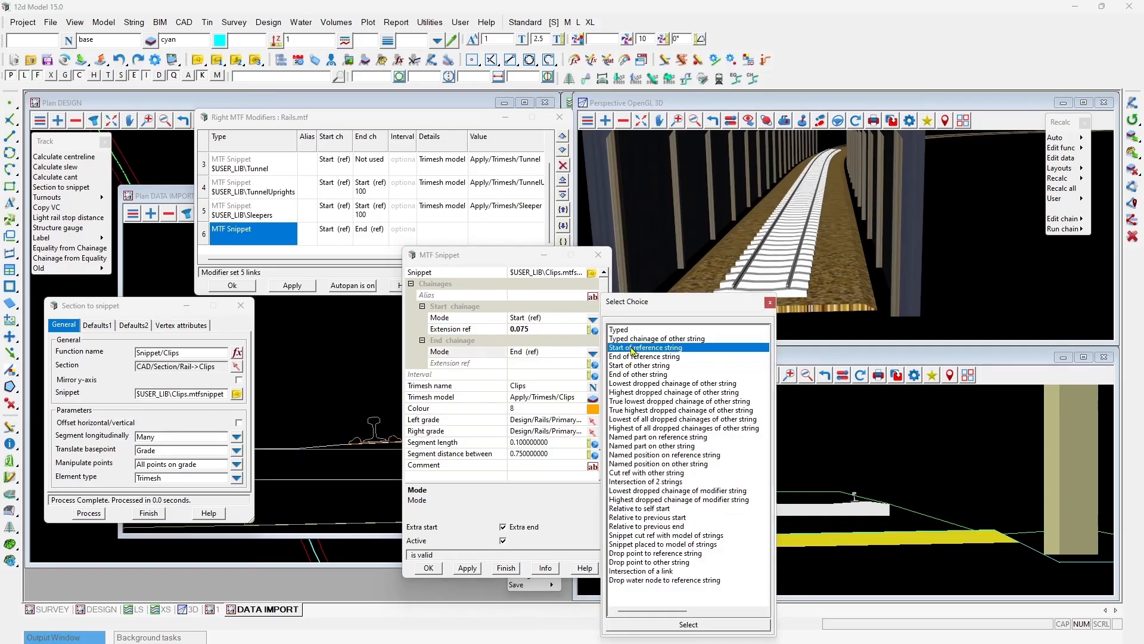
{"action": "left_click", "coordinate": [572, 364]}
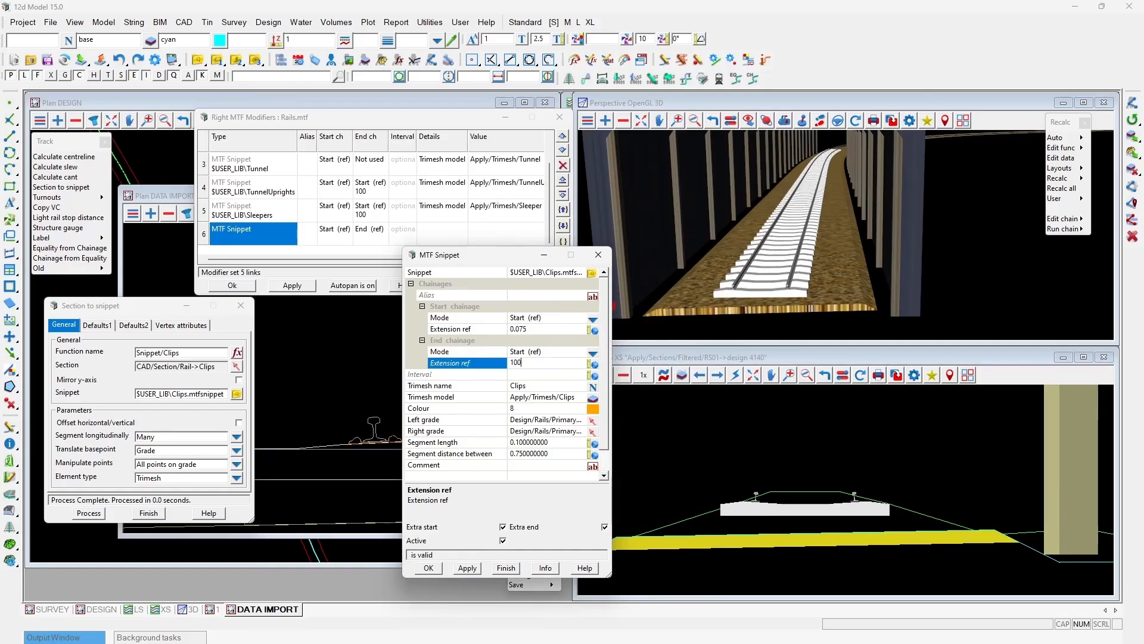
{"action": "left_click", "coordinate": [493, 375]}
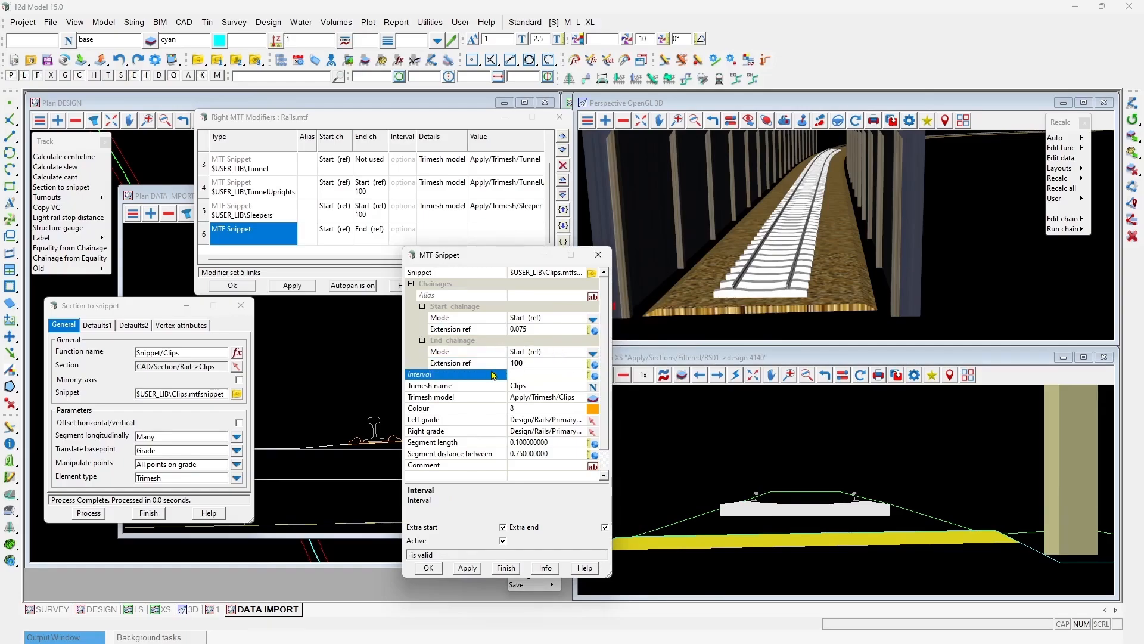
{"action": "left_click", "coordinate": [429, 568]}
Step: Copy the right-hand Clips modifier into a new last row of the left modifiers and apply the Rails function
{"action": "right_click", "coordinate": [205, 242]}
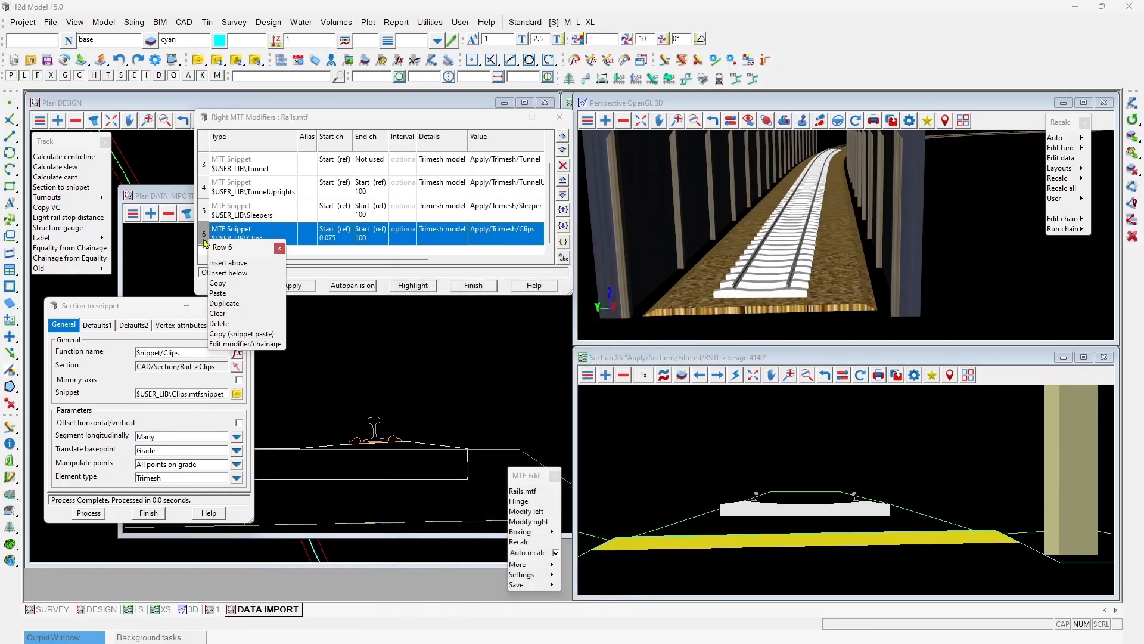
{"action": "left_click", "coordinate": [218, 283]}
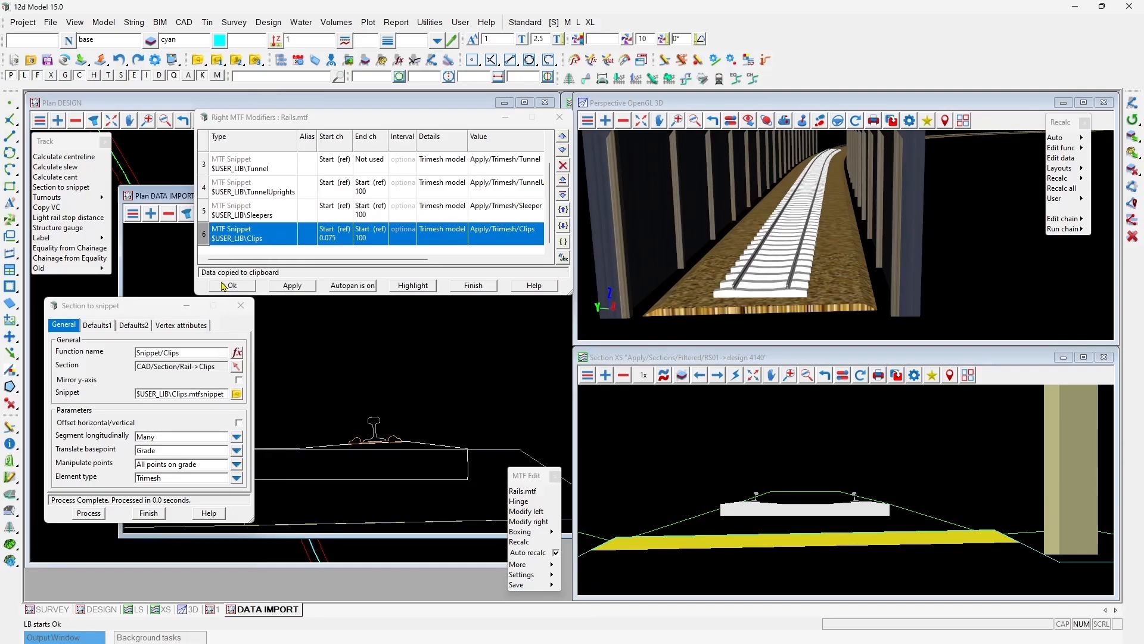
{"action": "left_click", "coordinate": [527, 512]}
{"action": "right_click", "coordinate": [545, 554]}
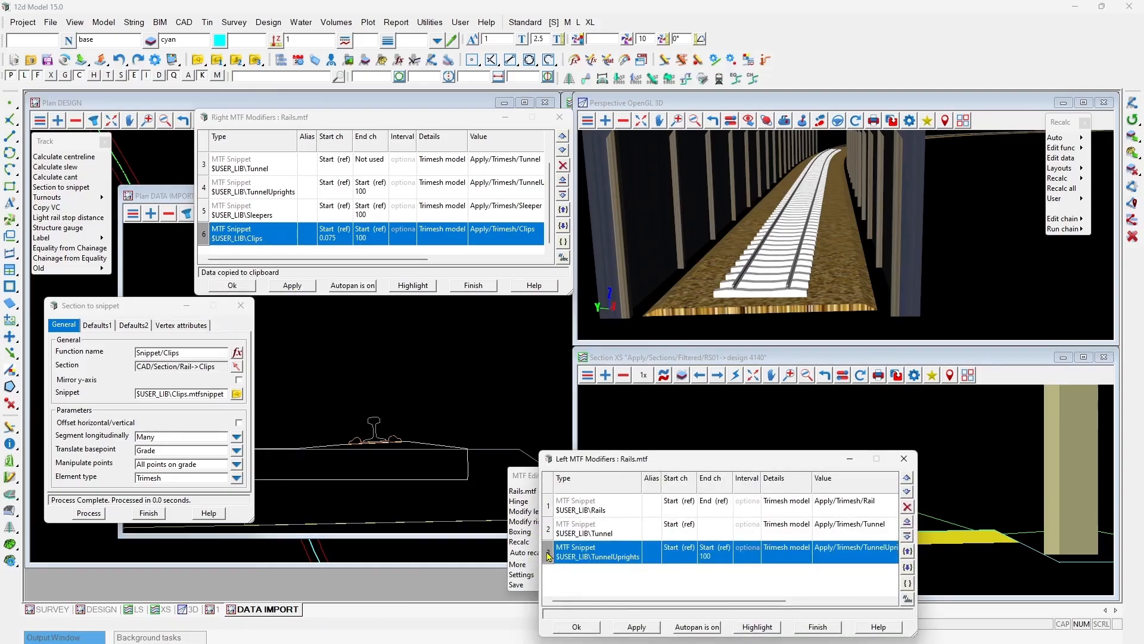
{"action": "left_click", "coordinate": [575, 566]}
{"action": "right_click", "coordinate": [549, 572]}
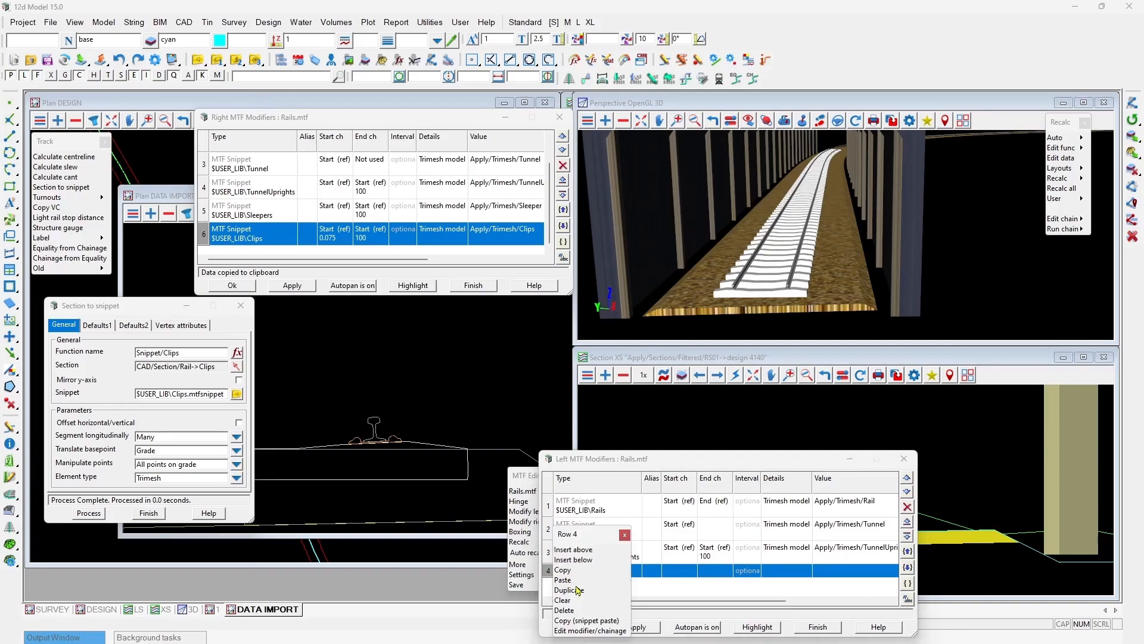
{"action": "left_click", "coordinate": [578, 590]}
{"action": "left_click", "coordinate": [576, 626]}
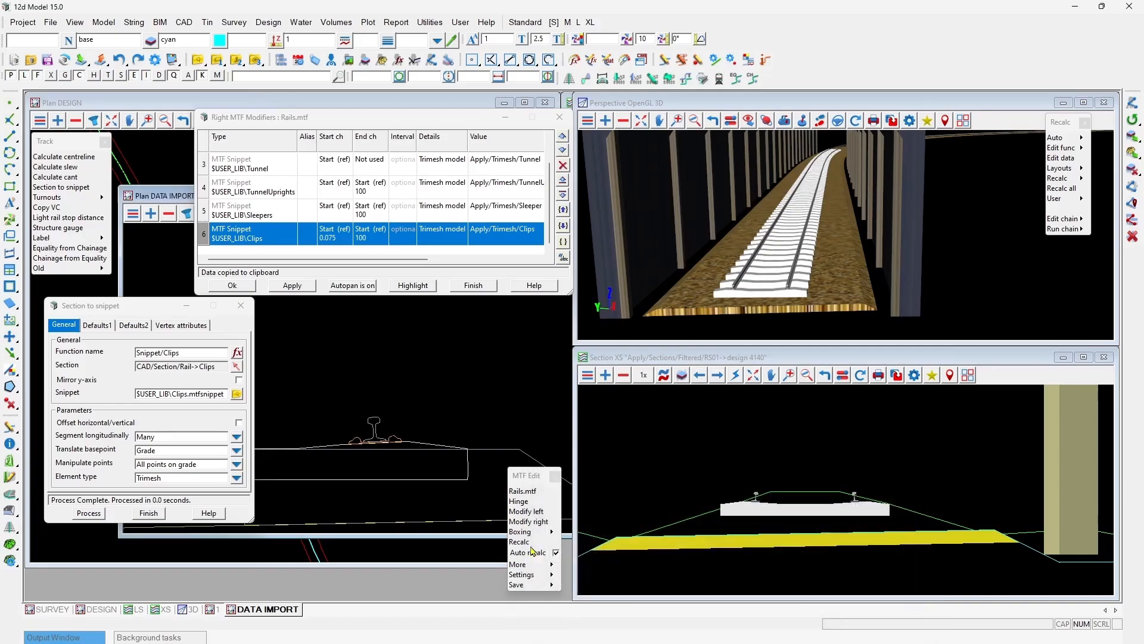
{"action": "left_click", "coordinate": [517, 585]}
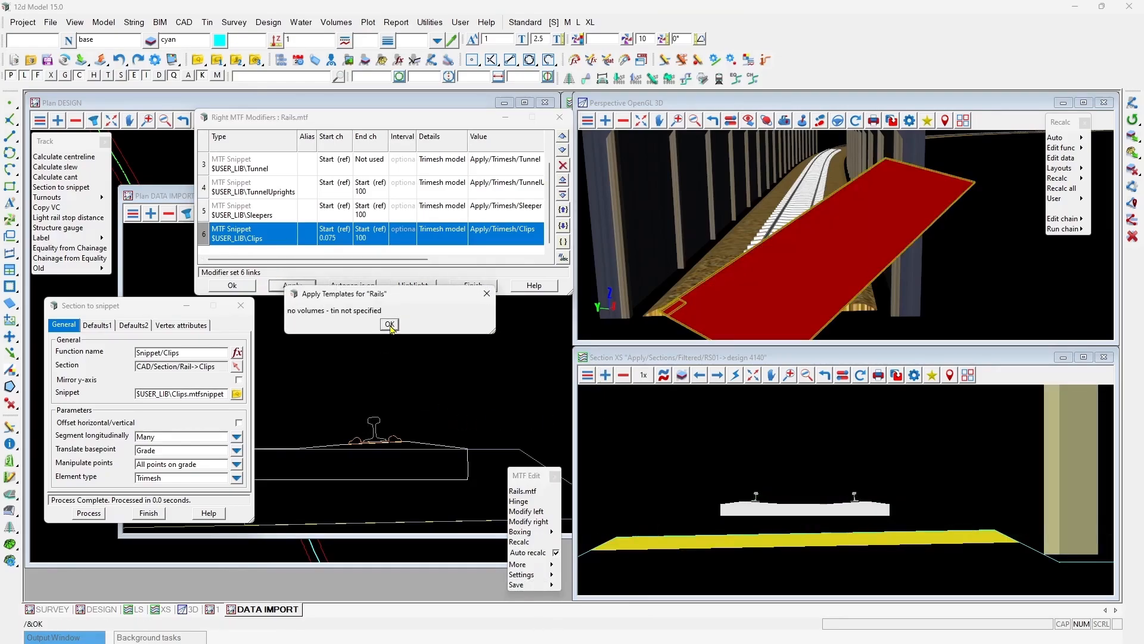
Step: Add the Apply/Trimesh/Clips model to the XS section view and the 3D perspective view
{"action": "left_click", "coordinate": [606, 375]}
{"action": "type", "text": "clip"}
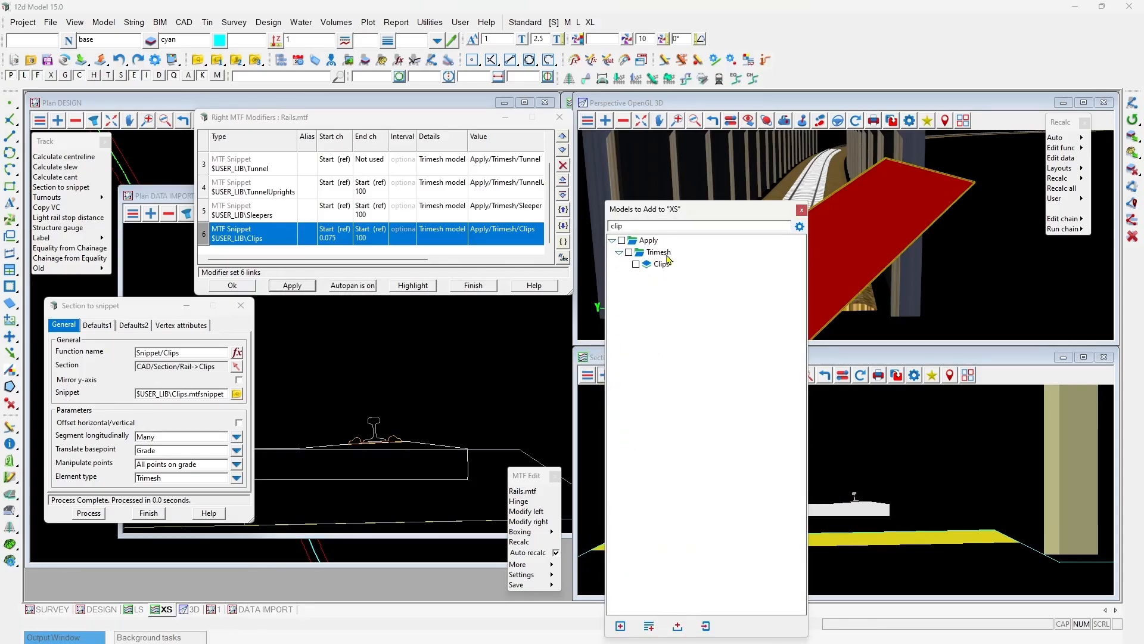
{"action": "double_click", "coordinate": [661, 264]}
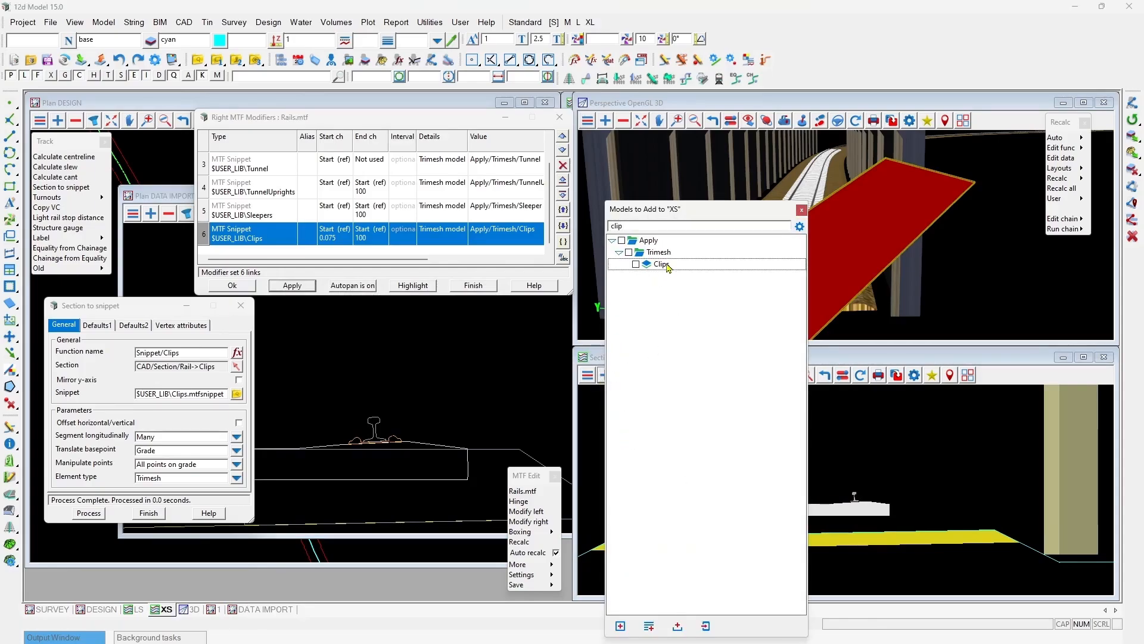
{"action": "left_click", "coordinate": [605, 120]}
{"action": "type", "text": "clip"}
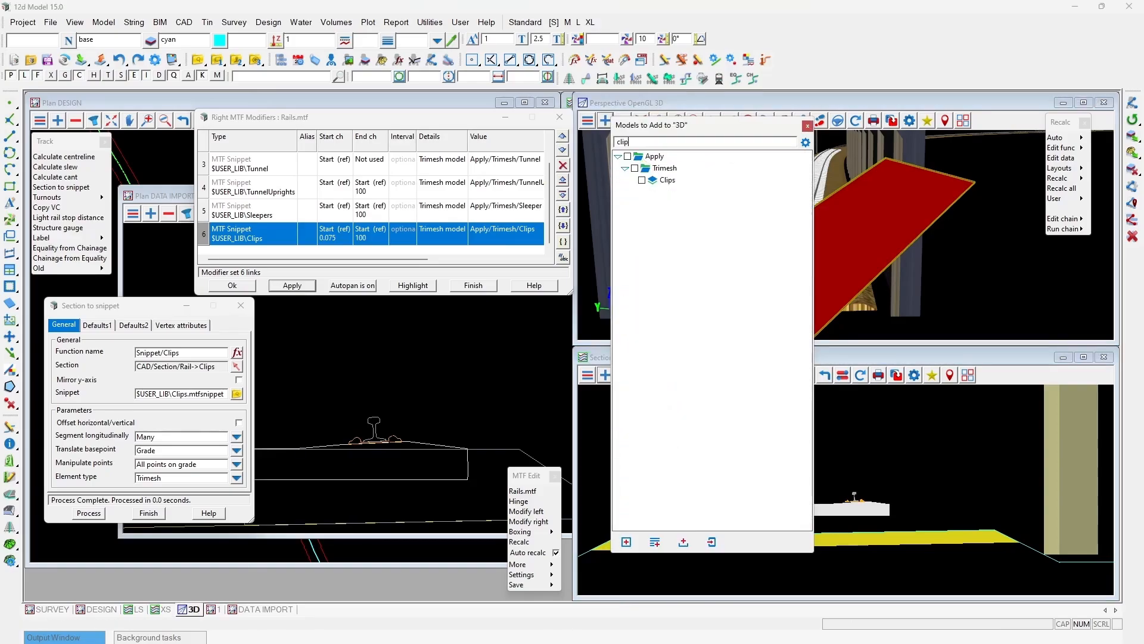
{"action": "double_click", "coordinate": [653, 173]}
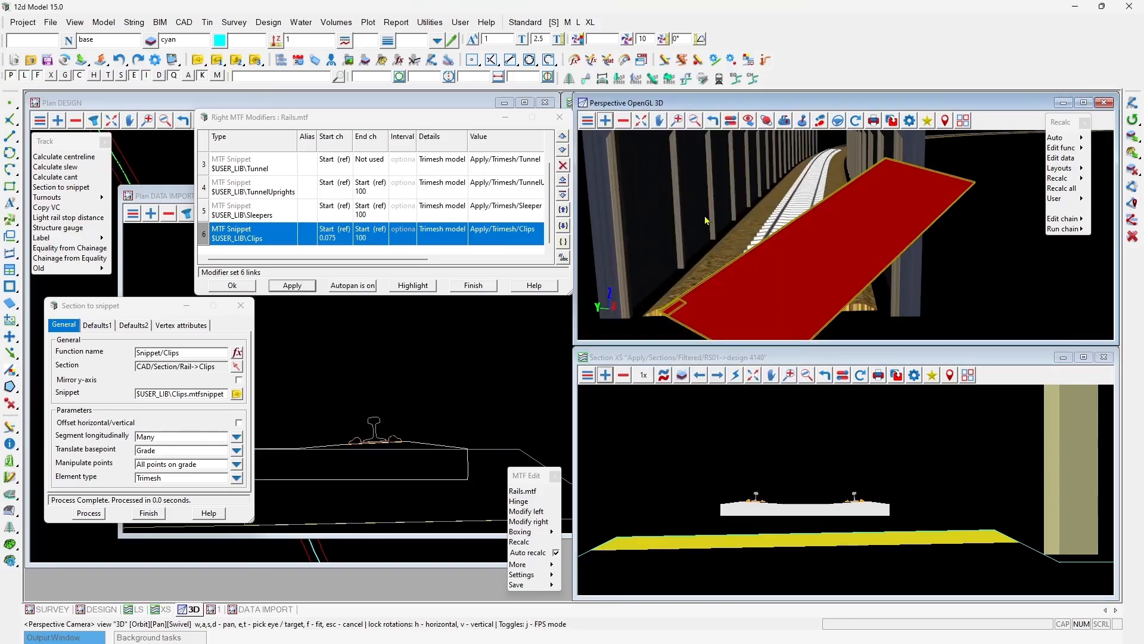
Step: Examine how the clips sit against the rails and sleepers inside the tunnel in 3D
{"action": "key", "text": "f"}
{"action": "scroll", "coordinate": [669, 321], "scroll_direction": "up", "scroll_amount": 10}
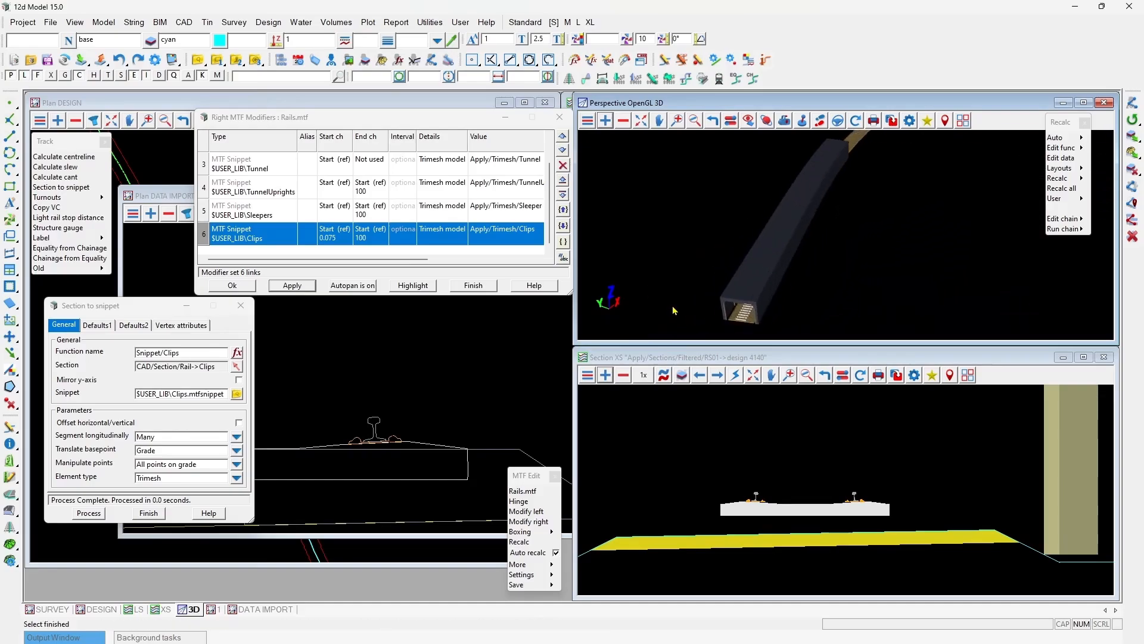
{"action": "scroll", "coordinate": [673, 311], "scroll_direction": "up", "scroll_amount": 5}
{"action": "mouse_move", "coordinate": [742, 288]}
{"action": "left_mouse_down"}
{"action": "mouse_move", "coordinate": [700, 273]}
{"action": "mouse_move", "coordinate": [727, 273]}
{"action": "left_mouse_up"}
{"action": "scroll", "coordinate": [697, 271], "scroll_direction": "up", "scroll_amount": 5}
{"action": "left_click_drag", "start_coordinate": [846, 274], "coordinate": [905, 263]}
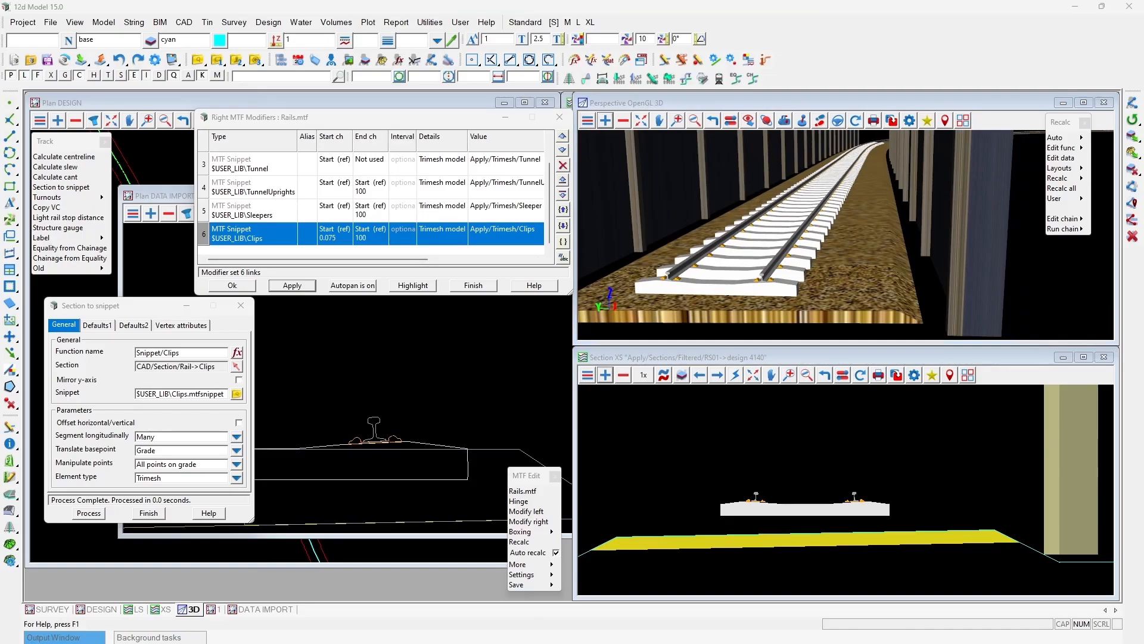
Step: Set up the next snippet as function Snippet/Ballast from the CAD/Section/Rail->Ballast string, with Ballast as its file in the user library
{"action": "scroll", "coordinate": [377, 420], "scroll_direction": "down", "scroll_amount": 9}
{"action": "scroll", "coordinate": [394, 442], "scroll_direction": "up", "scroll_amount": 5}
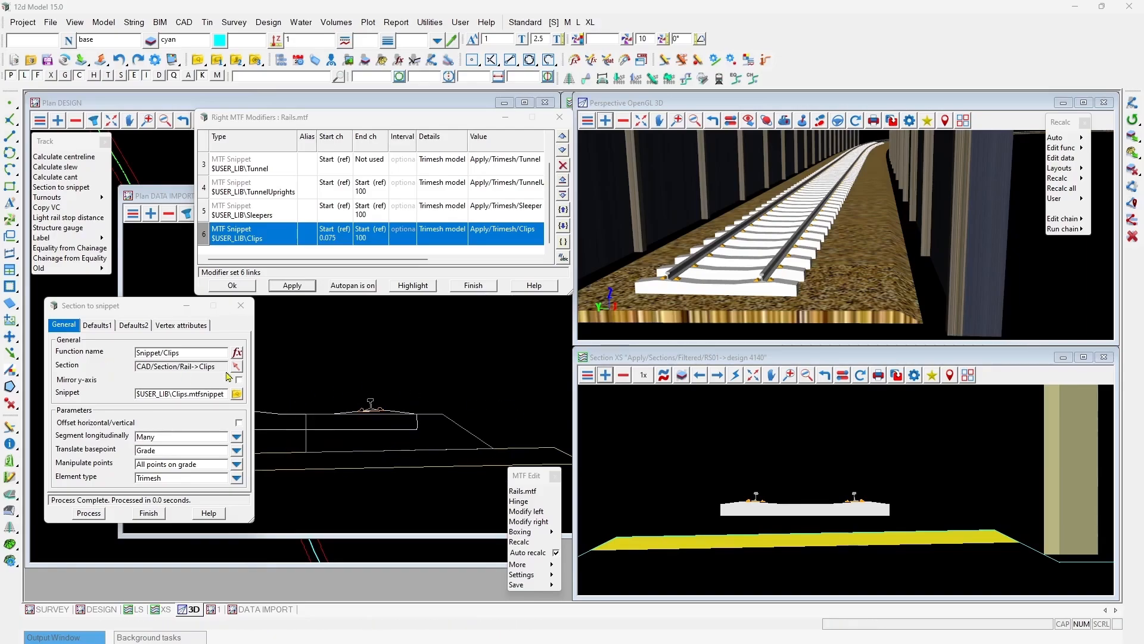
{"action": "double_click", "coordinate": [165, 352]}
{"action": "type", "text": "Ballast"}
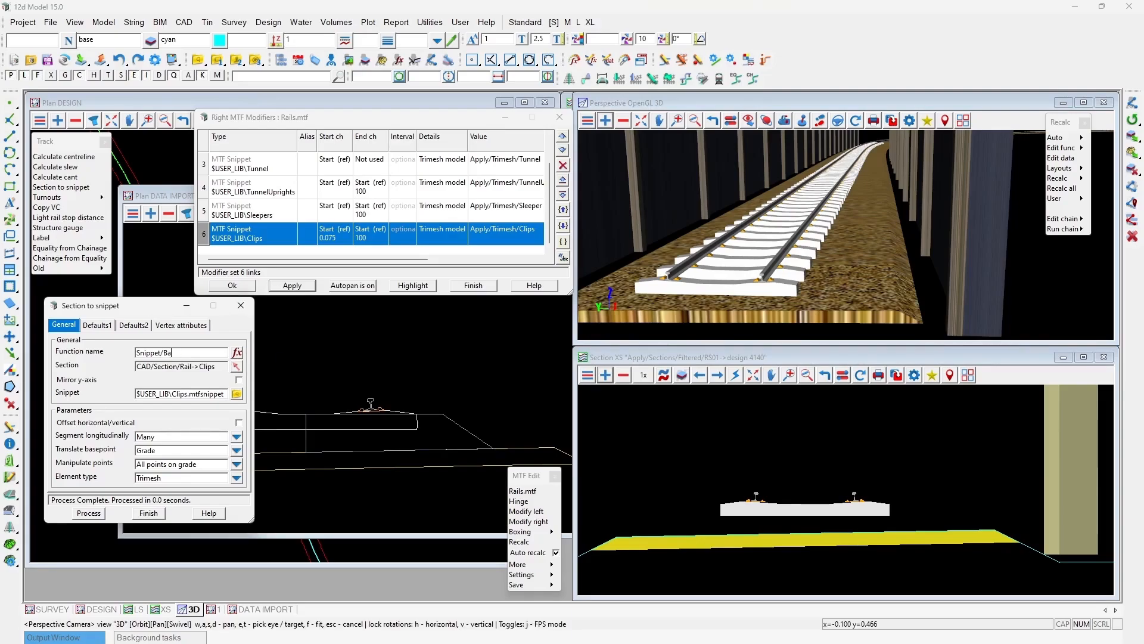
{"action": "left_click", "coordinate": [237, 366]}
{"action": "left_click", "coordinate": [445, 423]}
{"action": "middle_click", "coordinate": [447, 422]}
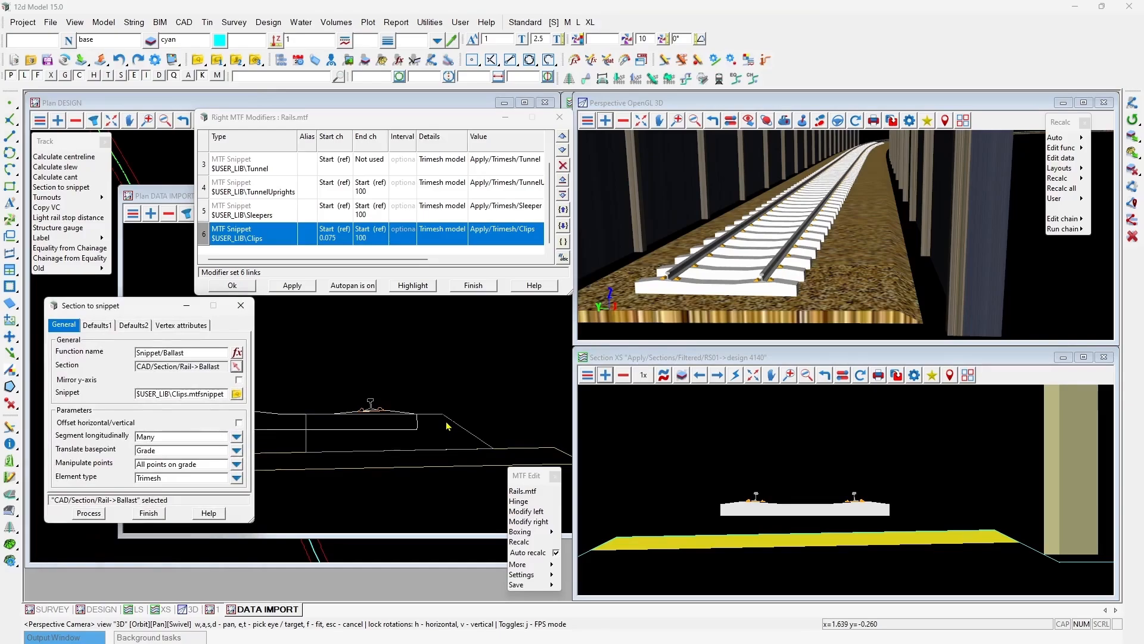
{"action": "left_click_drag", "start_coordinate": [172, 393], "coordinate": [225, 394]}
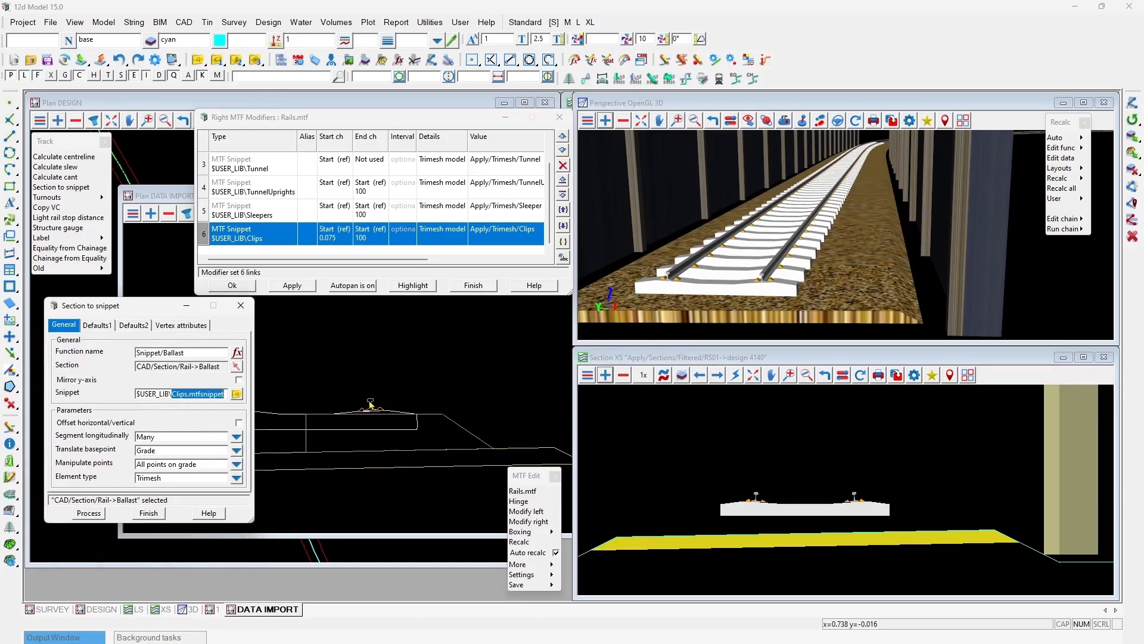
{"action": "type", "text": "Balla"}
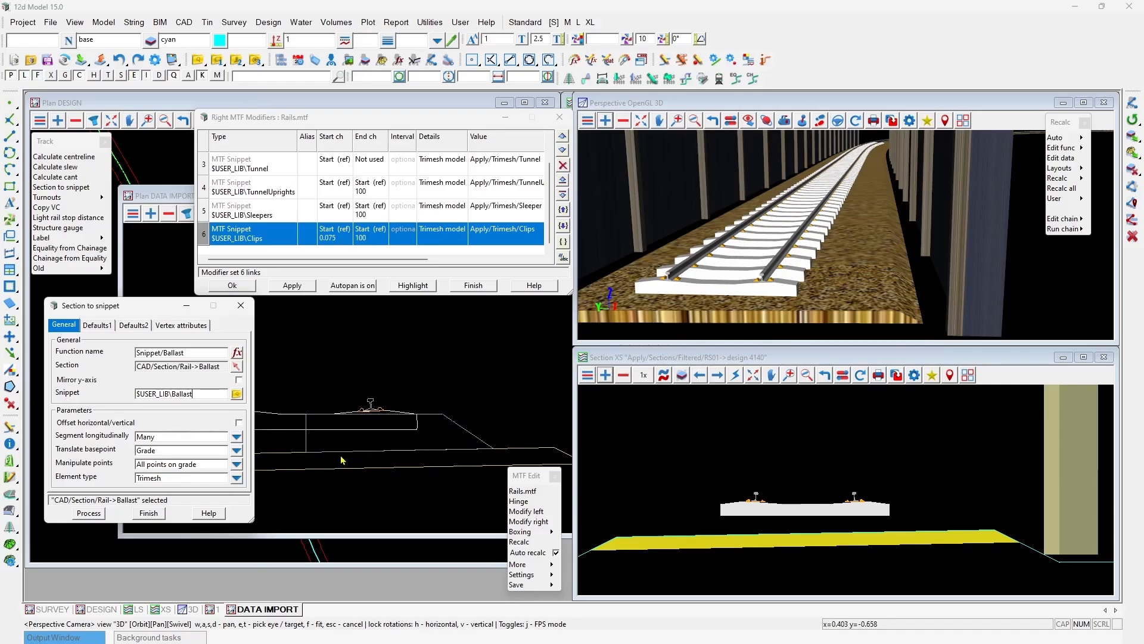
Step: Set the ballast snippet to manipulate points by vertex attributes, with Grade as the default translate option
{"action": "left_click", "coordinate": [236, 464]}
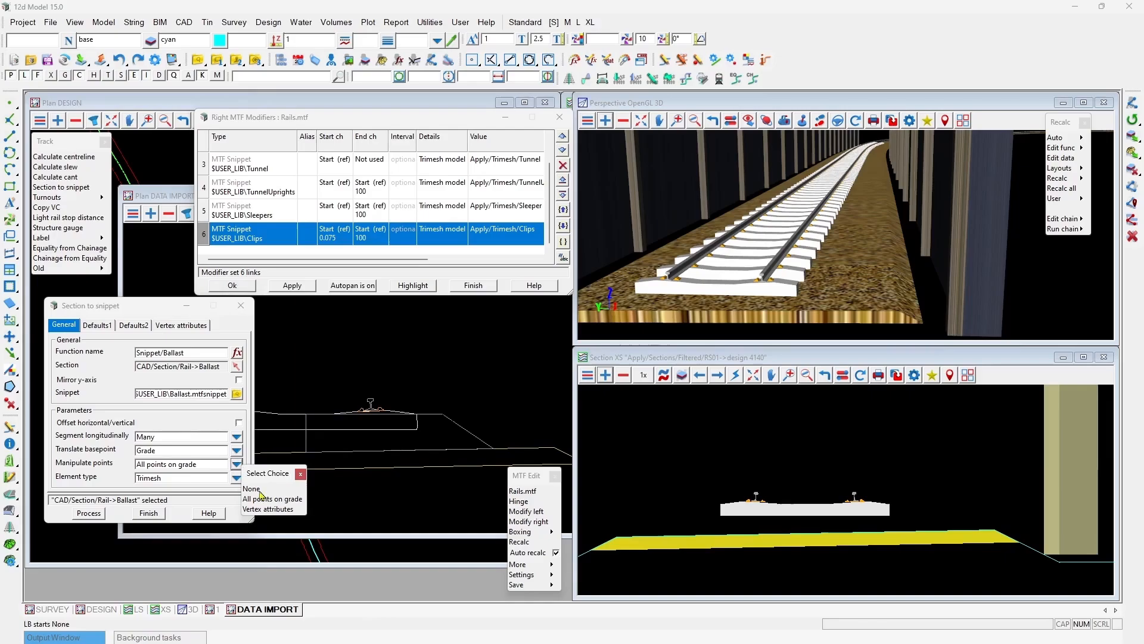
{"action": "left_click", "coordinate": [274, 510]}
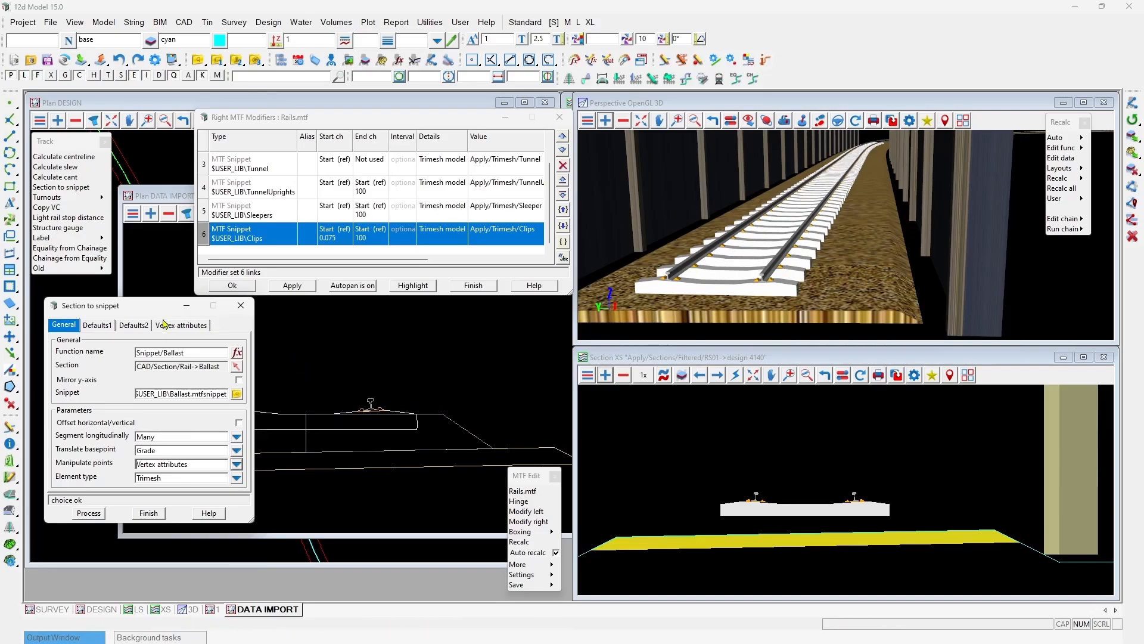
{"action": "left_click", "coordinate": [181, 328]}
{"action": "left_click", "coordinate": [237, 352]}
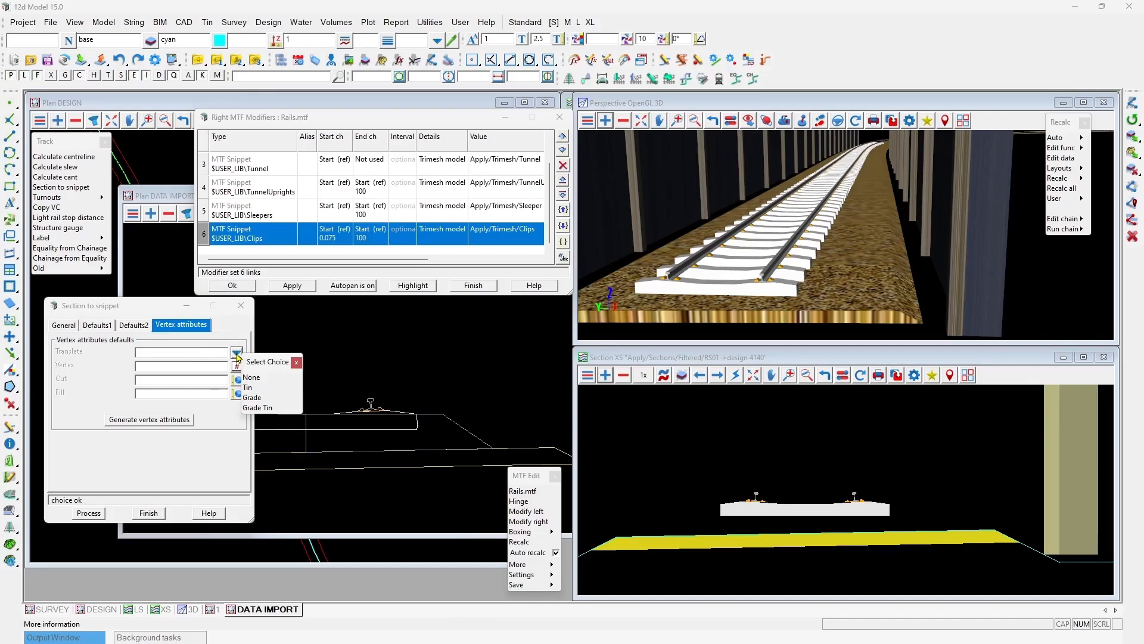
{"action": "left_click", "coordinate": [256, 398]}
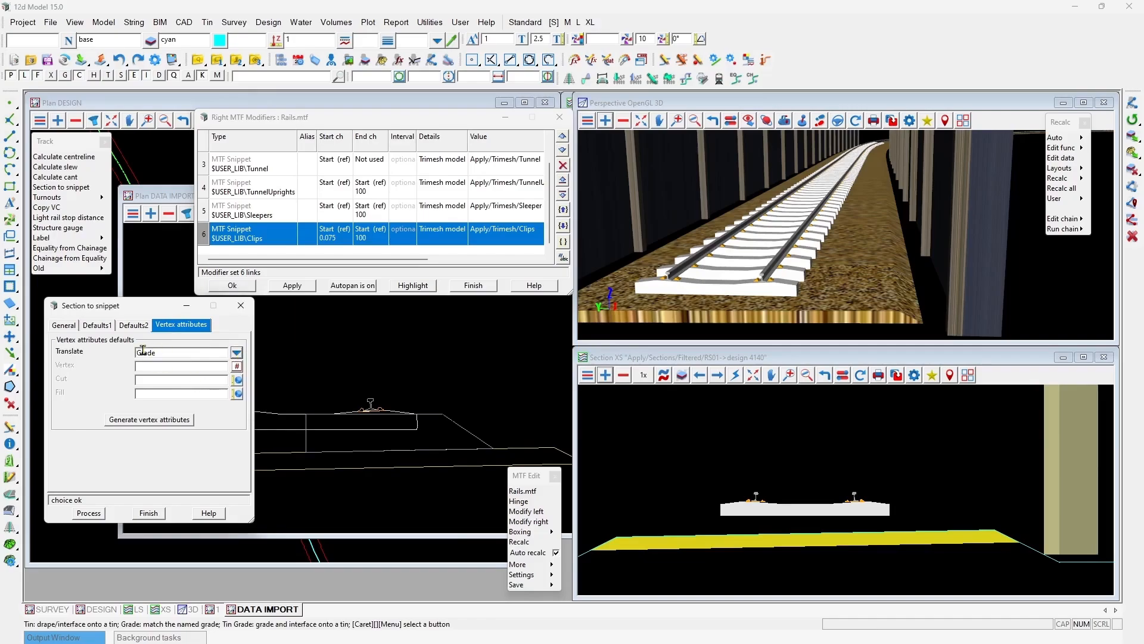
Step: Pick the ballast section string for attribute editing and show the attributes of its vertex 1
{"action": "left_click", "coordinate": [160, 420]}
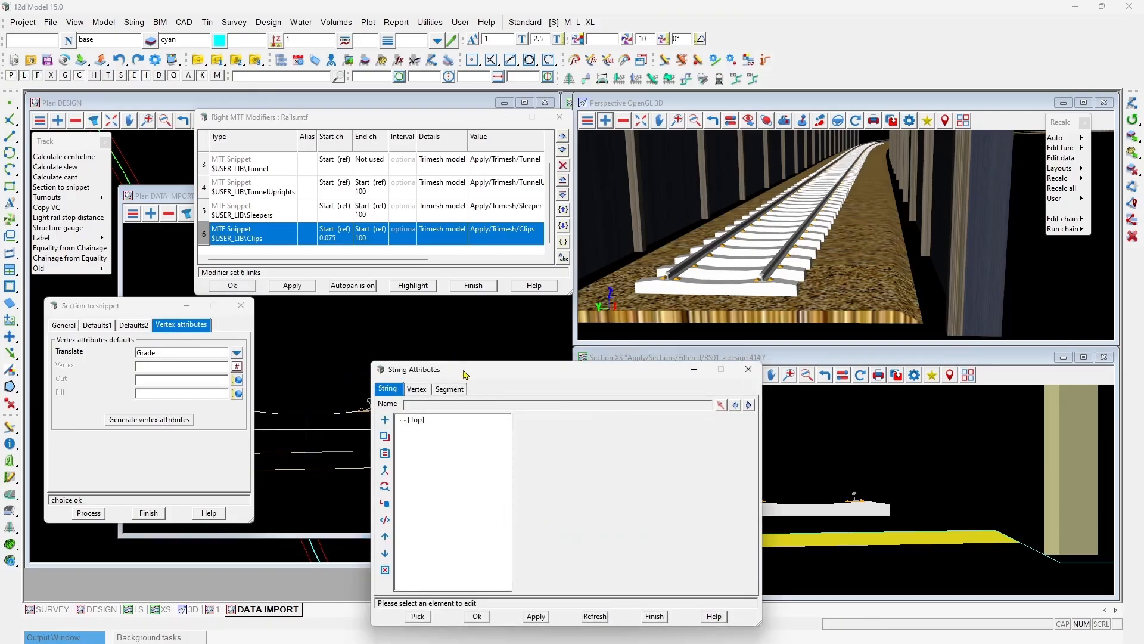
{"action": "left_click_drag", "start_coordinate": [457, 369], "coordinate": [608, 126]}
{"action": "left_click", "coordinate": [566, 374]}
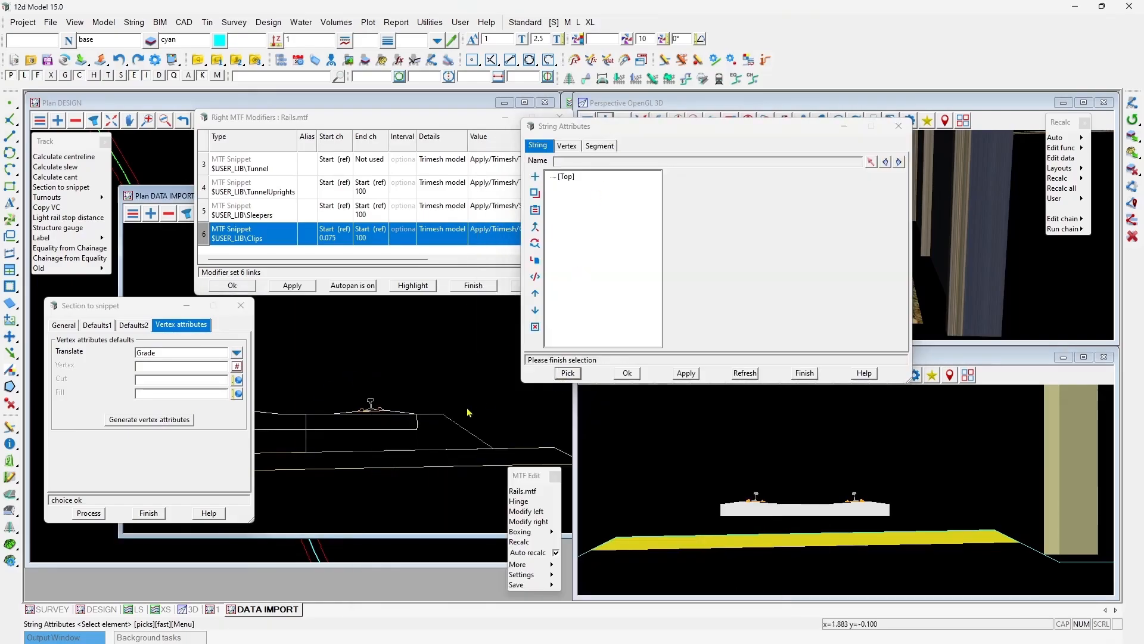
{"action": "left_click", "coordinate": [469, 431]}
{"action": "left_click", "coordinate": [575, 147]}
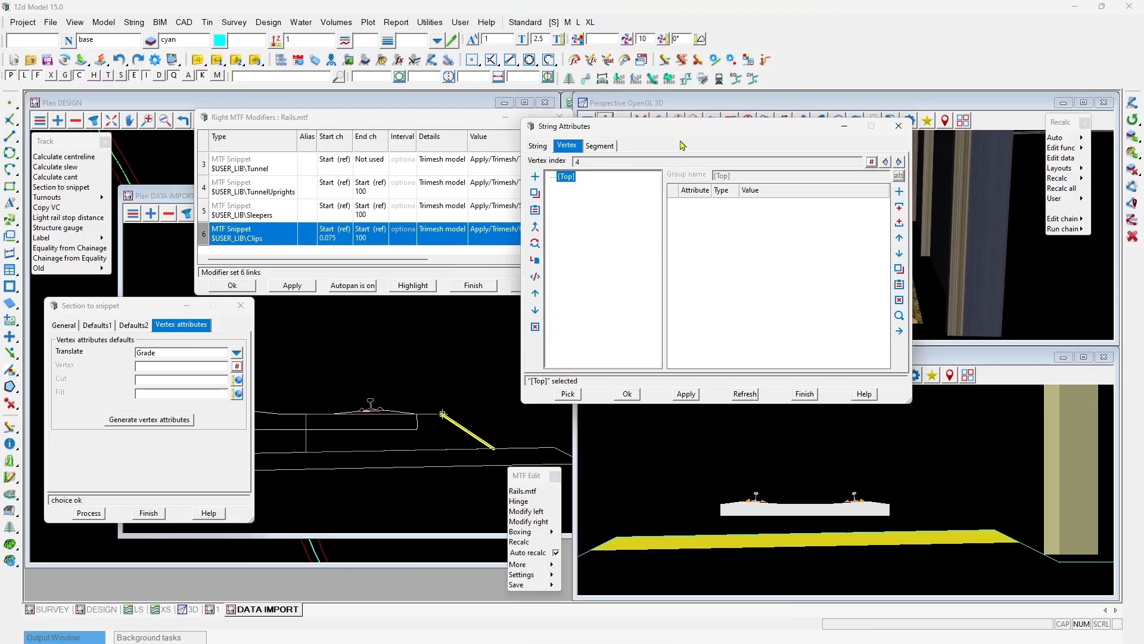
{"action": "left_click", "coordinate": [885, 162]}
{"action": "left_click", "coordinate": [885, 163]}
{"action": "left_click", "coordinate": [885, 162]}
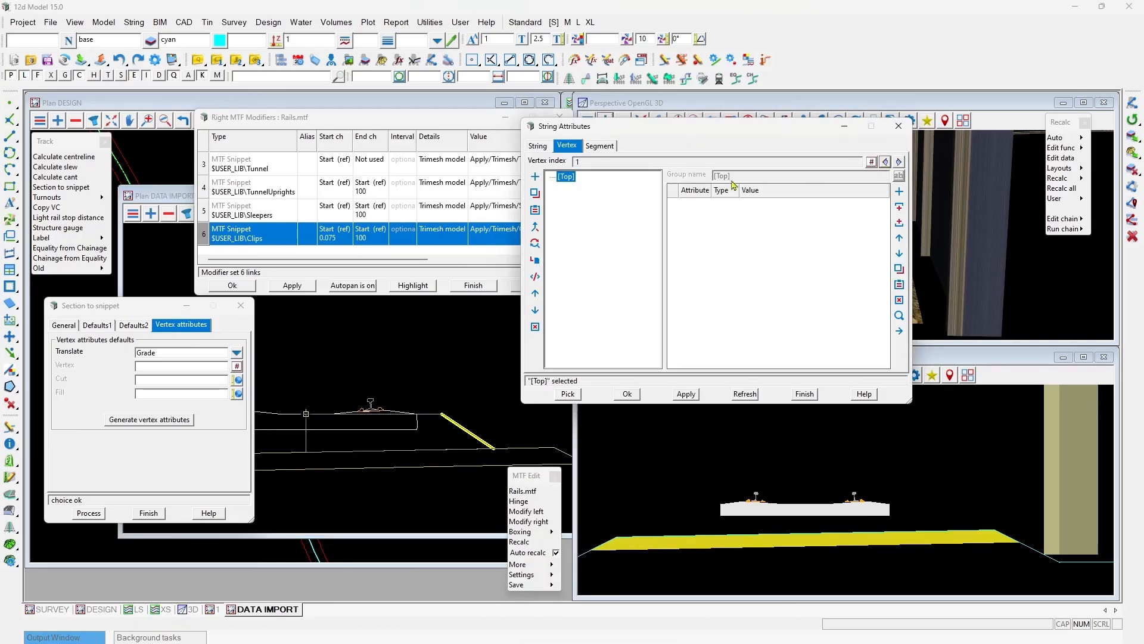
Step: Generate the default vertex attributes on the ballast string and refresh the attribute list at vertex 1
{"action": "left_click", "coordinate": [150, 420]}
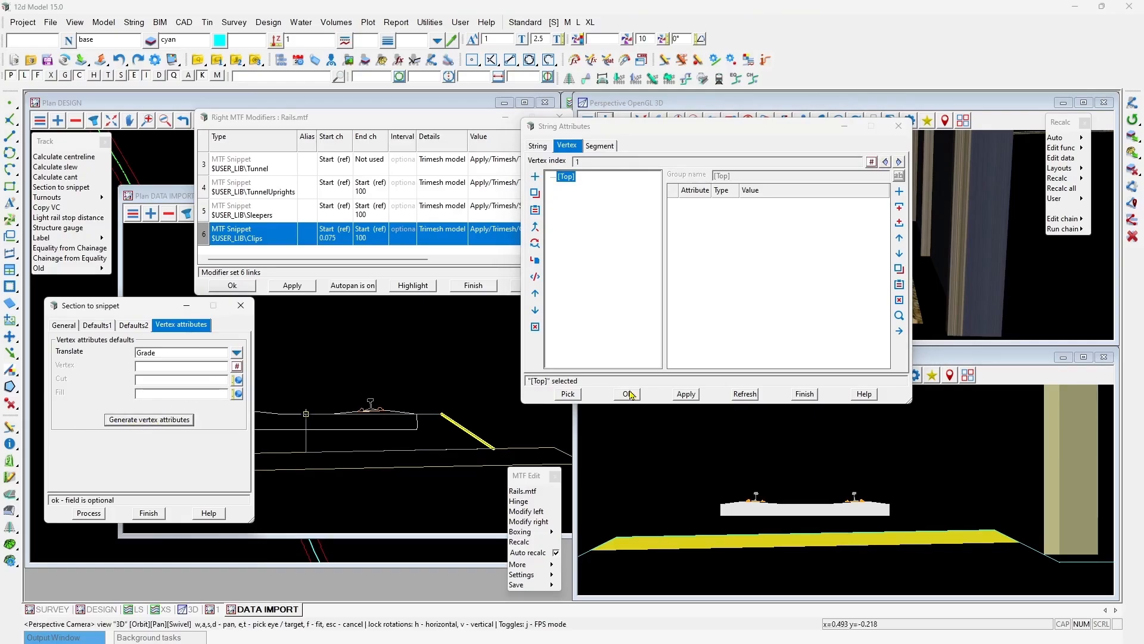
{"action": "left_click", "coordinate": [745, 393]}
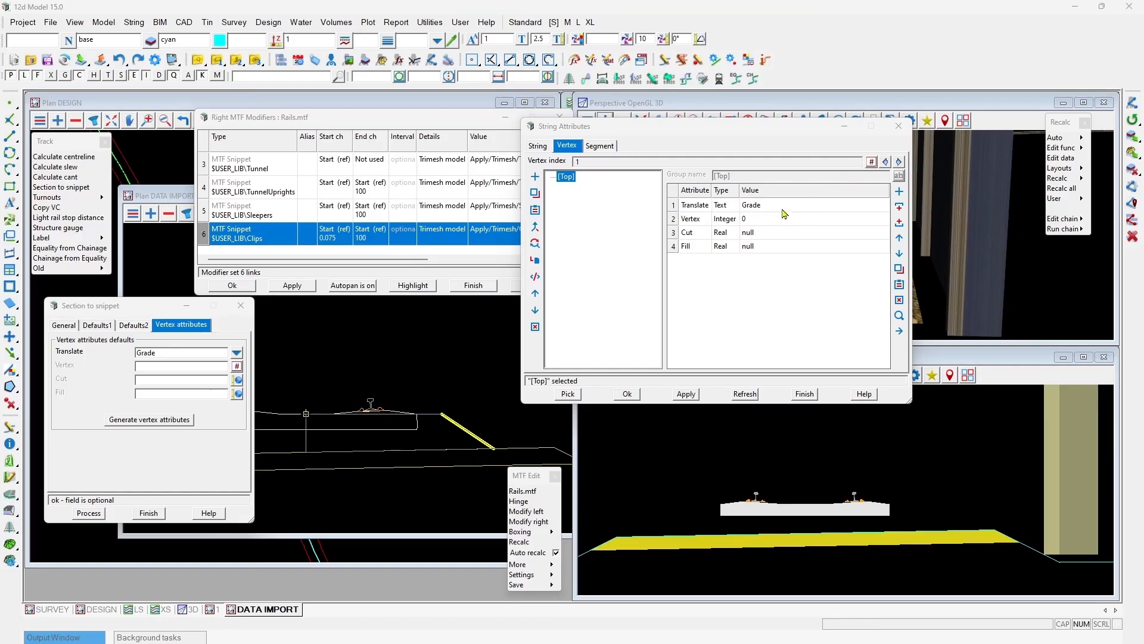
{"action": "type", "text": "1"}
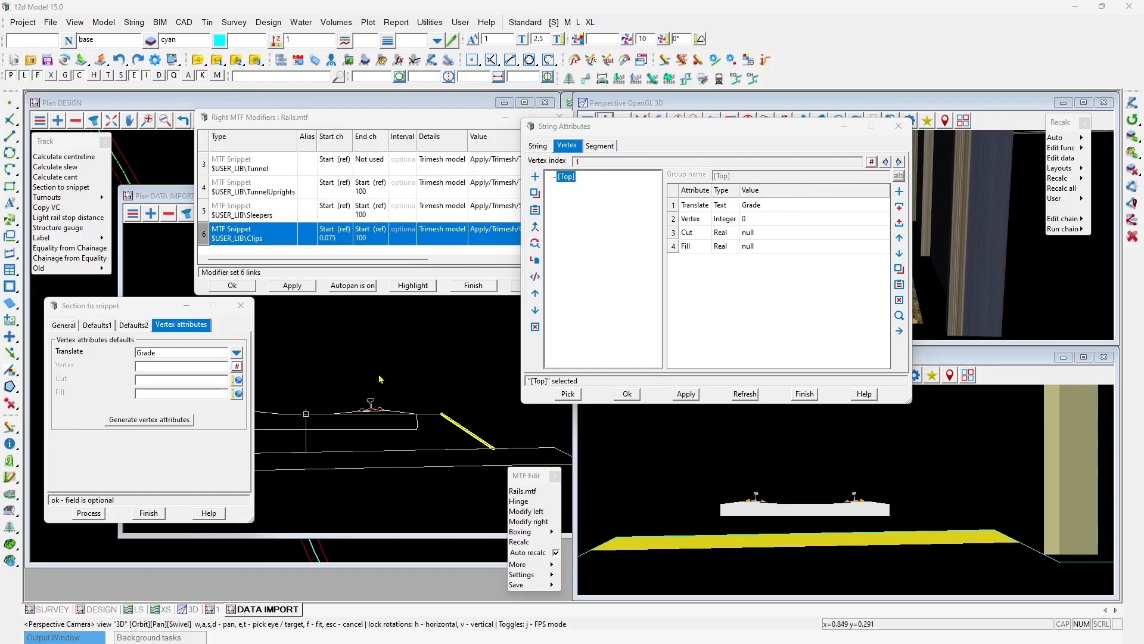
{"action": "scroll", "coordinate": [297, 402], "scroll_direction": "up", "scroll_amount": 2}
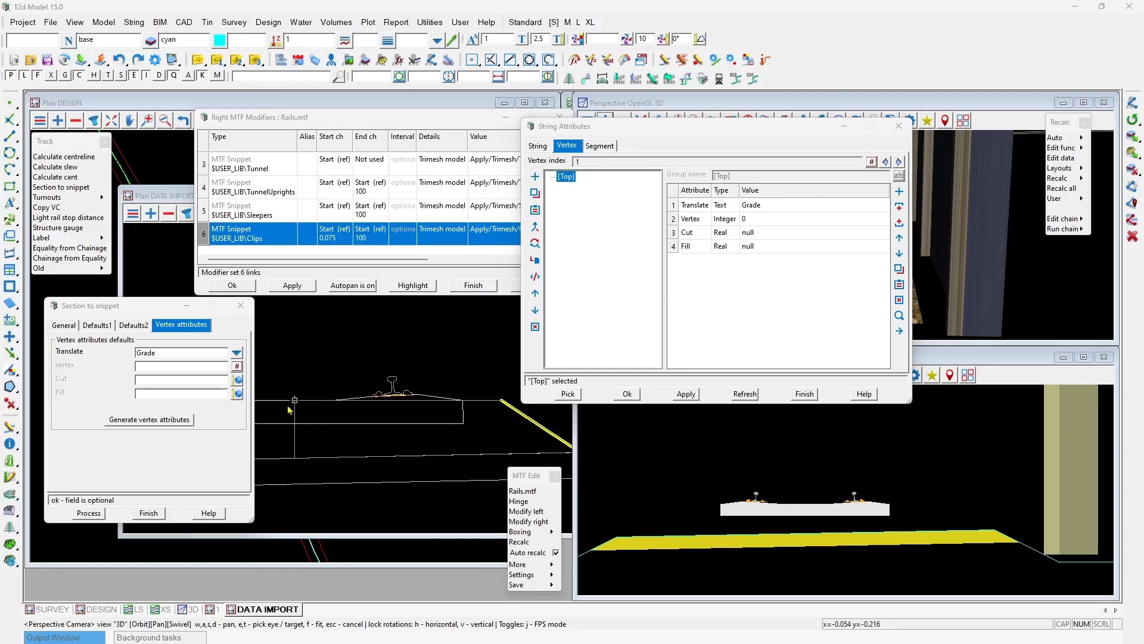
{"action": "scroll", "coordinate": [296, 401], "scroll_direction": "down", "scroll_amount": 2}
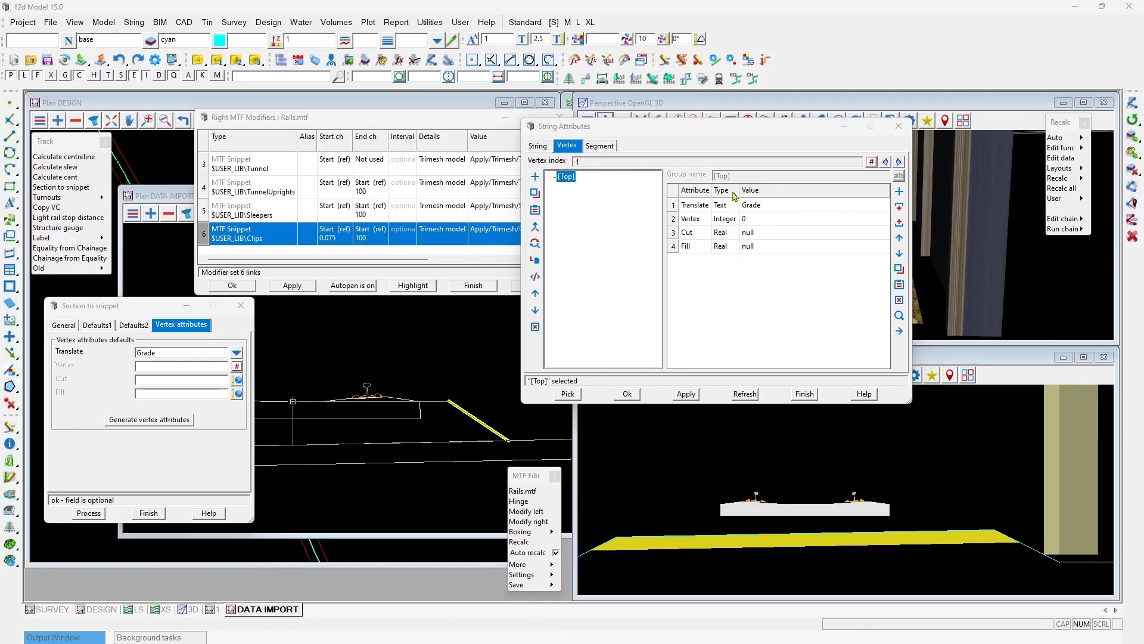
Step: Set vertex 2 of the ballast string to Translate Grade Tin with Fill 0, and apply the attributes
{"action": "left_click", "coordinate": [898, 162]}
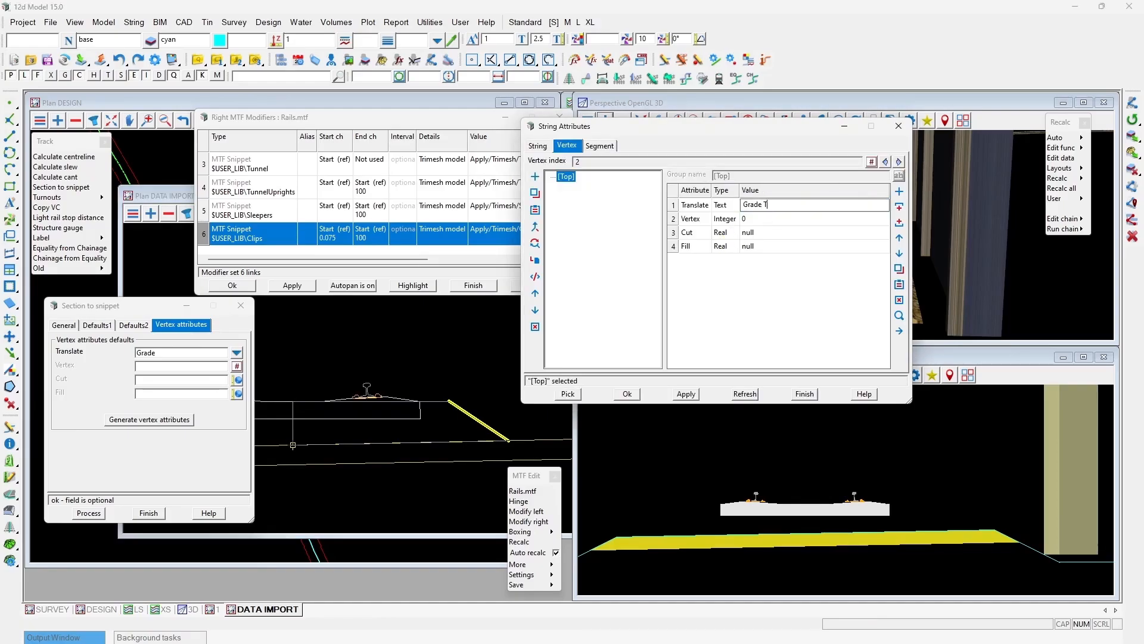
{"action": "left_click", "coordinate": [769, 246]}
{"action": "type", "text": "0"}
{"action": "key", "text": "Return"}
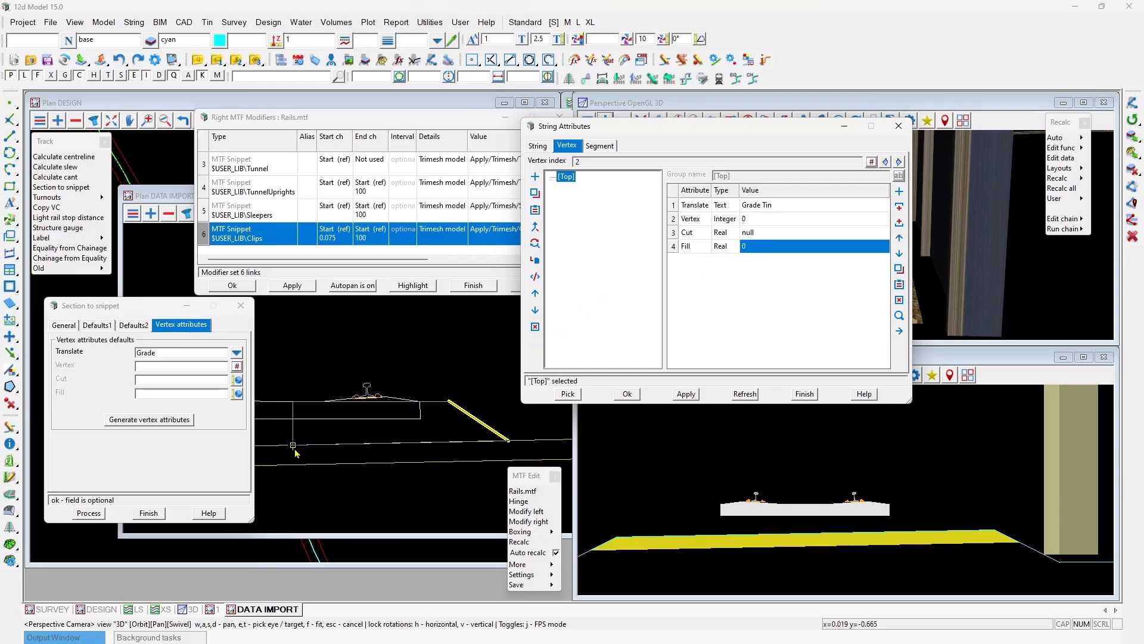
{"action": "left_click", "coordinate": [686, 394]}
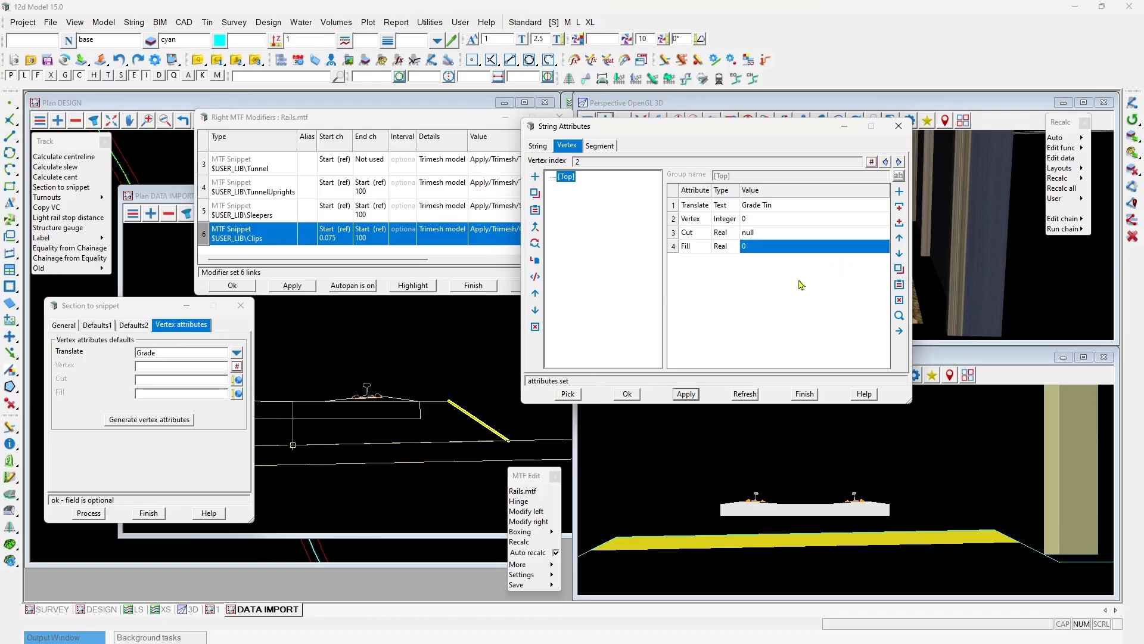
Step: Set vertex 3 of the ballast string to Translate Tin, Vertex 4 and Fill 1.5, and apply the attributes
{"action": "left_click", "coordinate": [899, 161]}
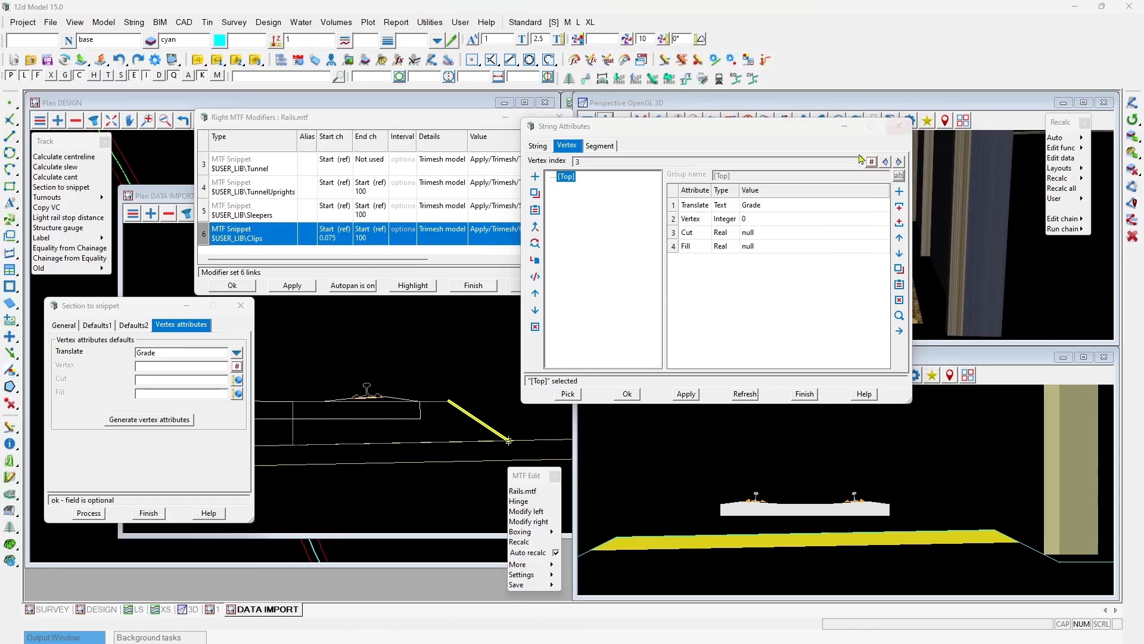
{"action": "left_click", "coordinate": [786, 210]}
{"action": "type", "text": "Tin"}
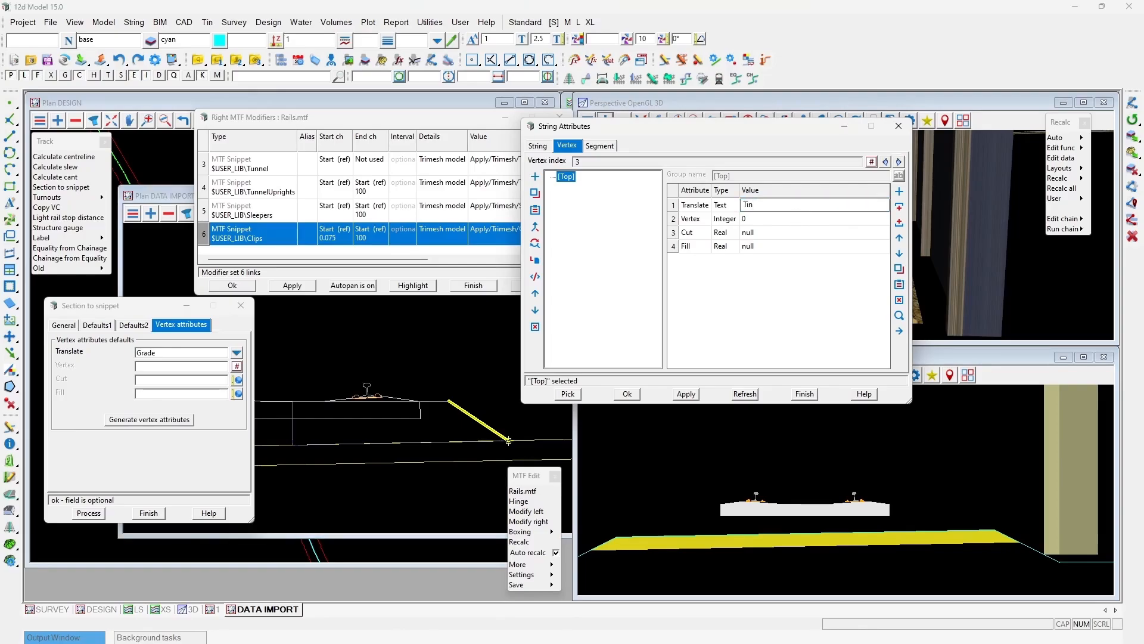
{"action": "left_click", "coordinate": [767, 219]}
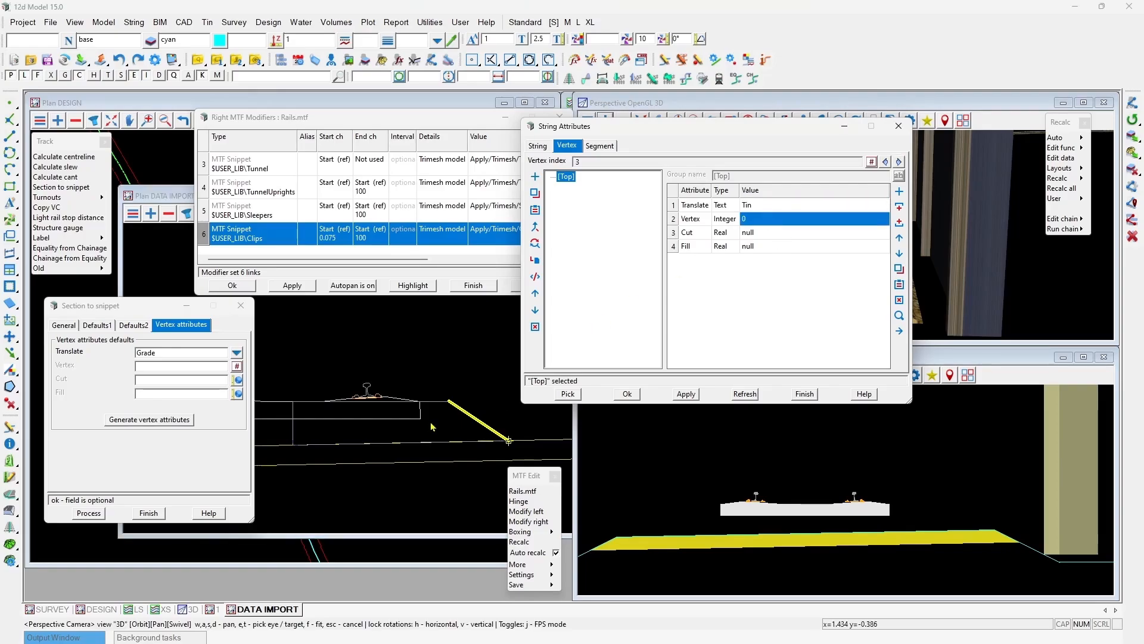
{"action": "type", "text": "4"}
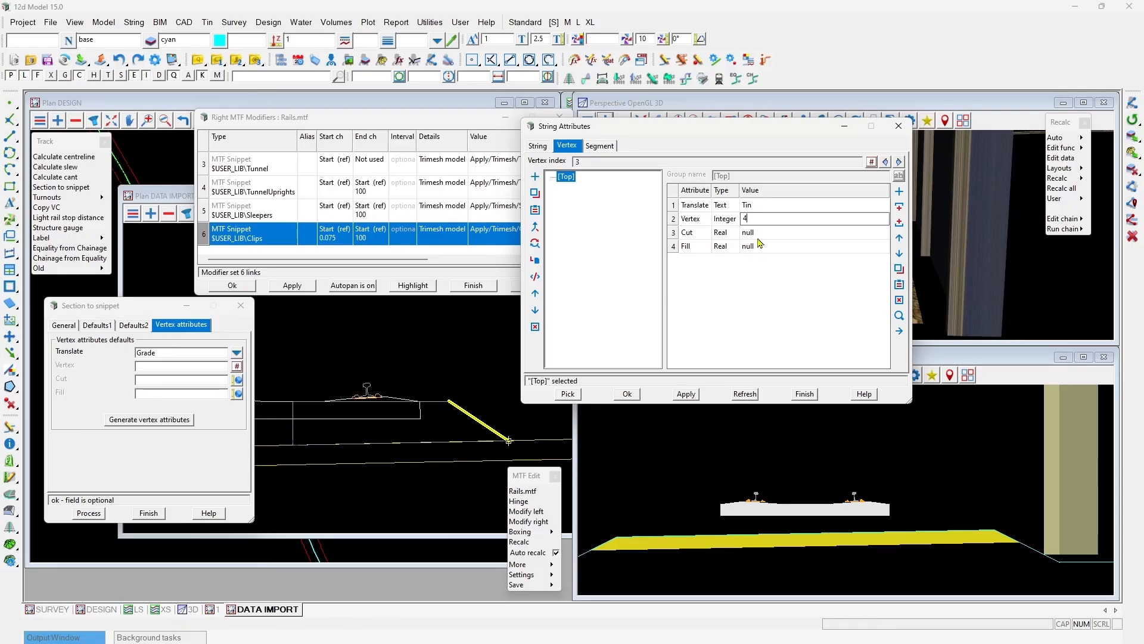
{"action": "left_click", "coordinate": [775, 233]}
{"action": "left_click", "coordinate": [765, 248]}
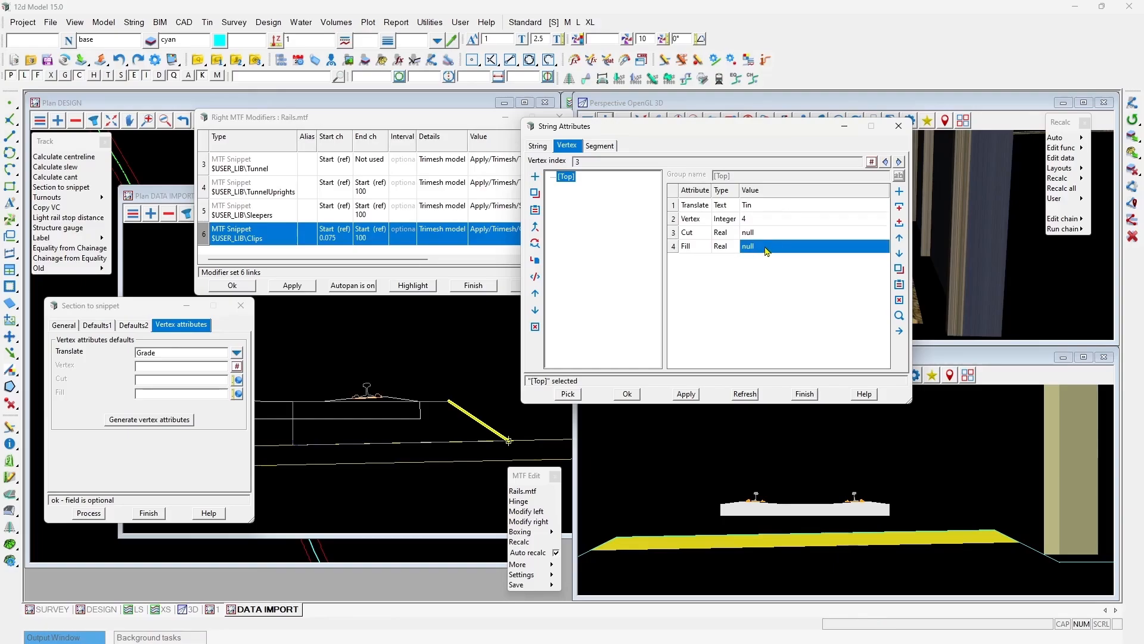
{"action": "type", "text": "1.5"}
{"action": "key", "text": "Return"}
{"action": "left_click", "coordinate": [686, 394]}
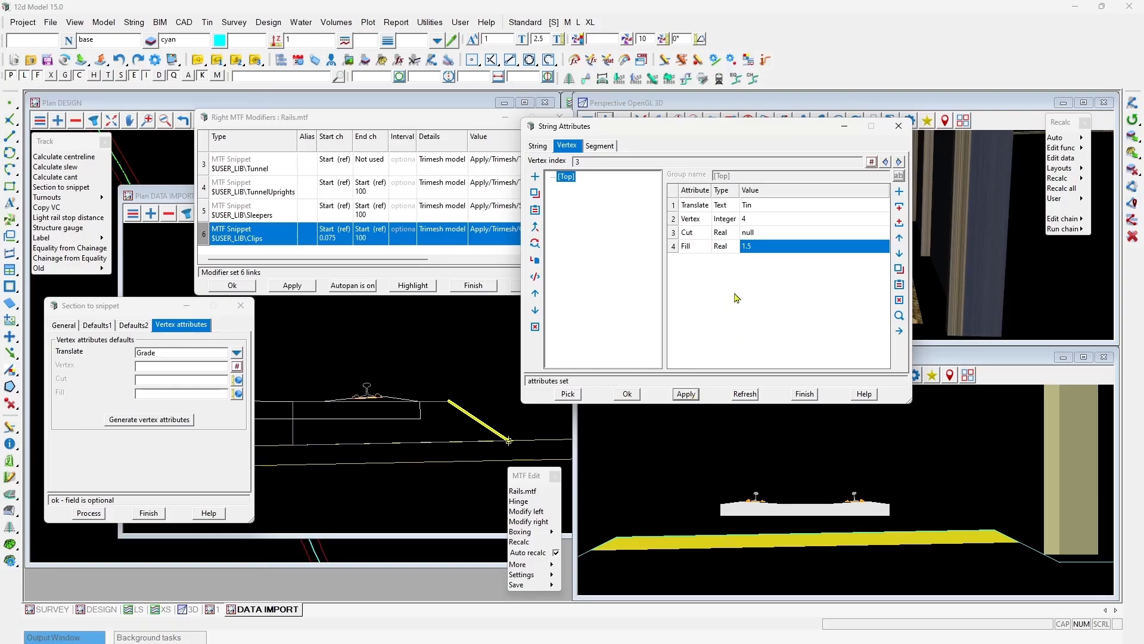
Step: Apply the Grade attributes at vertex 4 and process the ballast section into its snippet file
{"action": "left_click", "coordinate": [900, 162]}
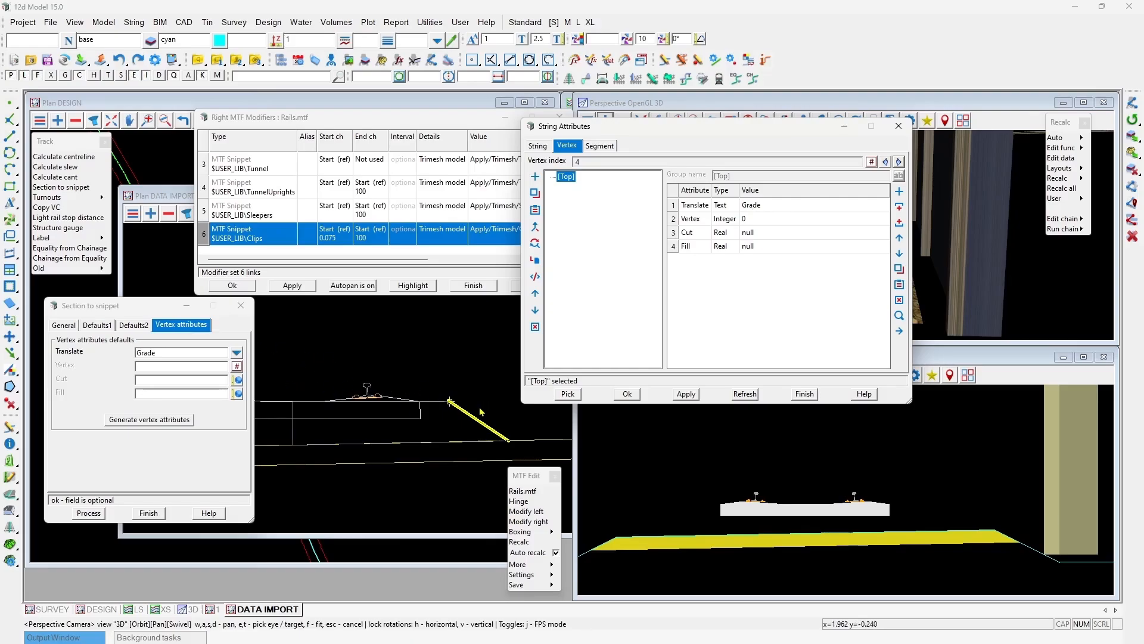
{"action": "left_click", "coordinate": [687, 394]}
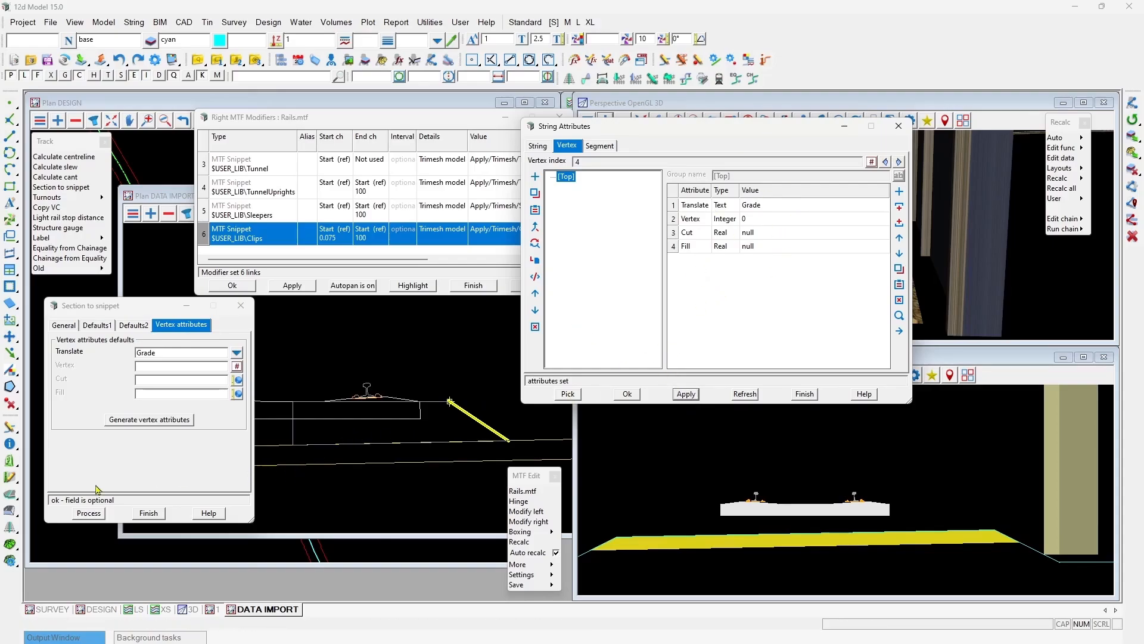
{"action": "left_click", "coordinate": [64, 325]}
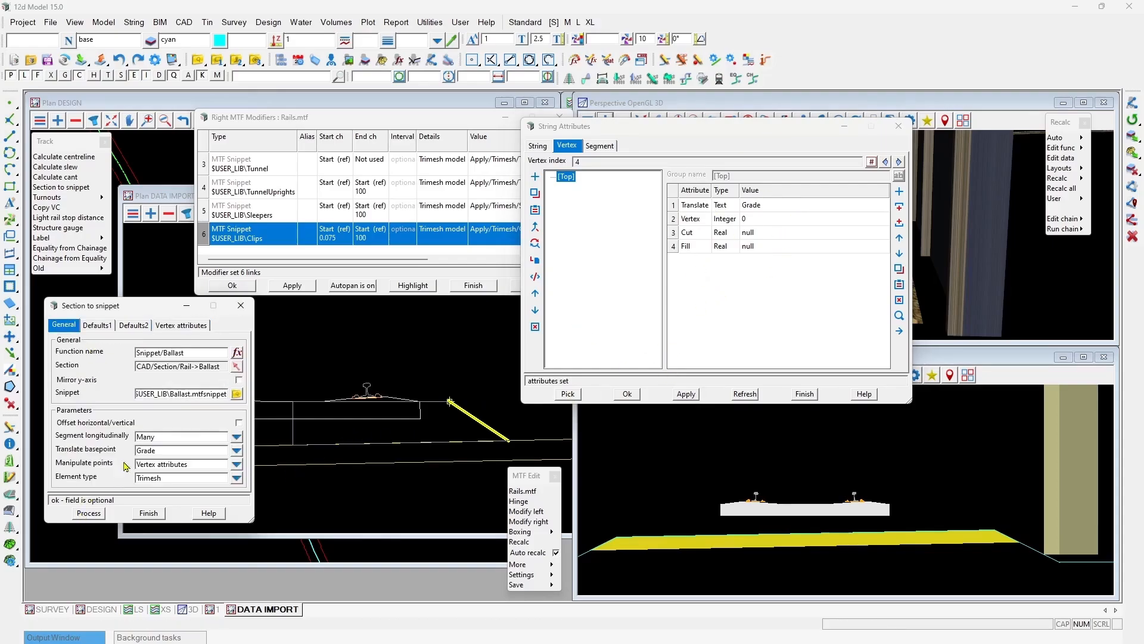
{"action": "left_click", "coordinate": [89, 513]}
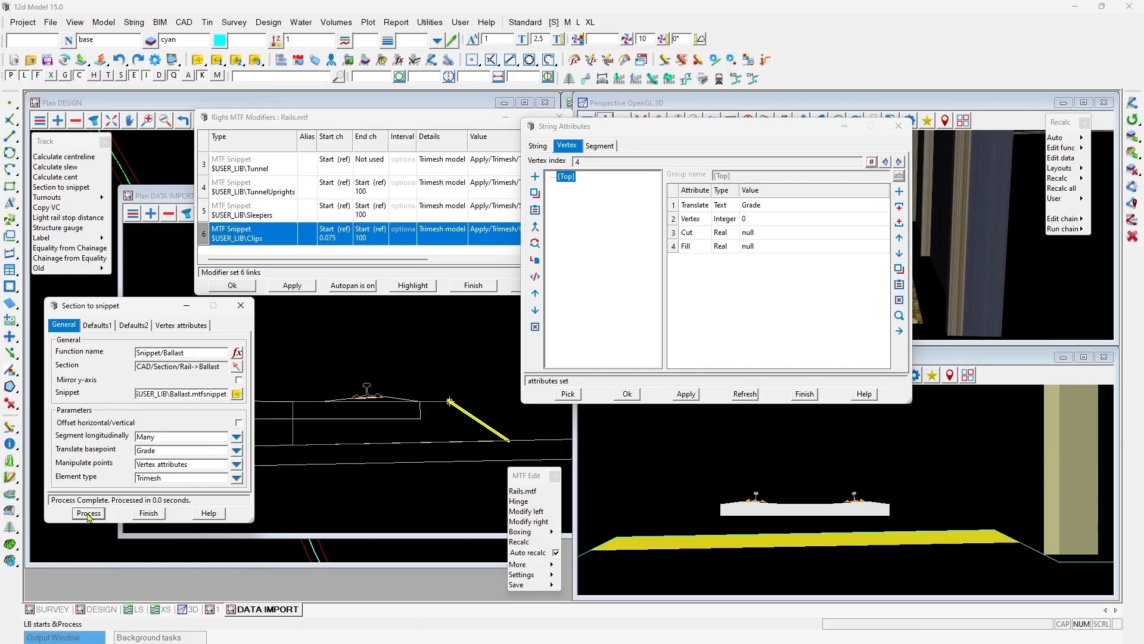
Step: Open the left modifiers of Rails.mtf and insert a new snippet modifier below Clips in the right modifiers
{"action": "left_click", "coordinate": [526, 511]}
{"action": "right_click", "coordinate": [206, 234]}
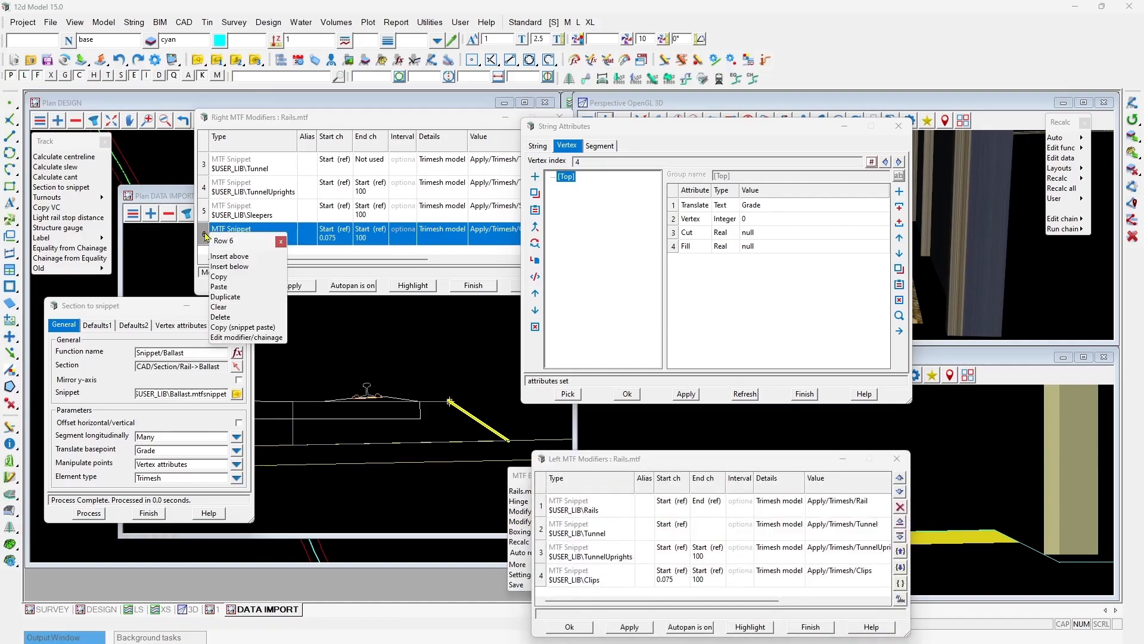
{"action": "left_click", "coordinate": [236, 267]}
{"action": "left_click", "coordinate": [258, 231]}
{"action": "left_click", "coordinate": [257, 231]}
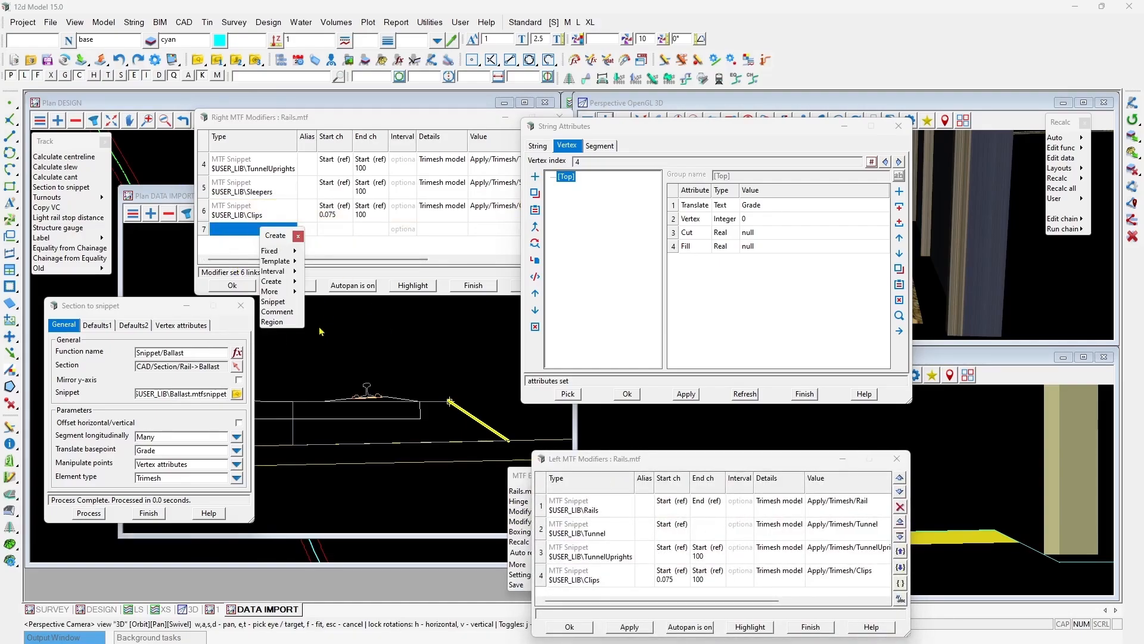
{"action": "left_click", "coordinate": [273, 301]}
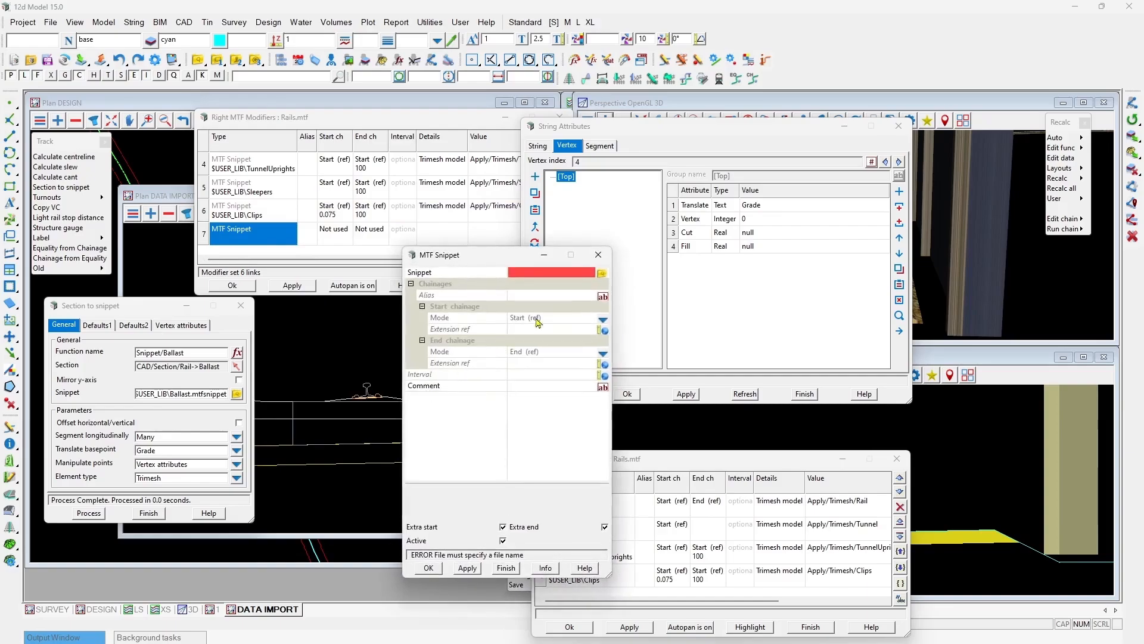
Step: Load Ballast.mtfsnippet from the user library into the new modifier and choose RS01 as its interface tin
{"action": "left_click", "coordinate": [603, 272]}
{"action": "mouse_move", "coordinate": [750, 424]}
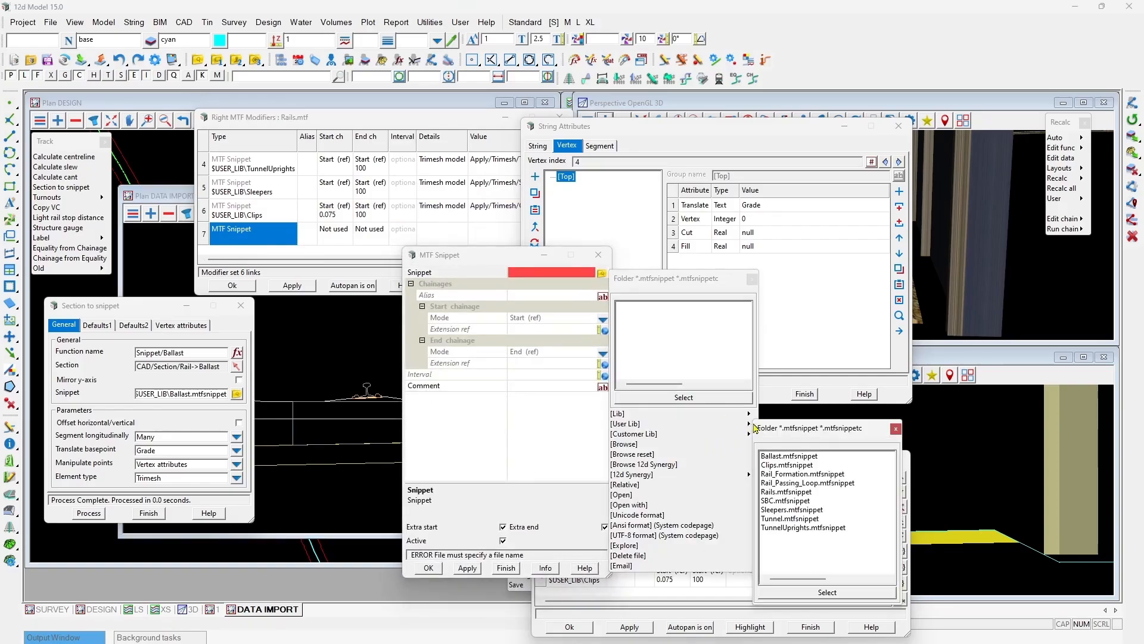
{"action": "double_click", "coordinate": [789, 455]}
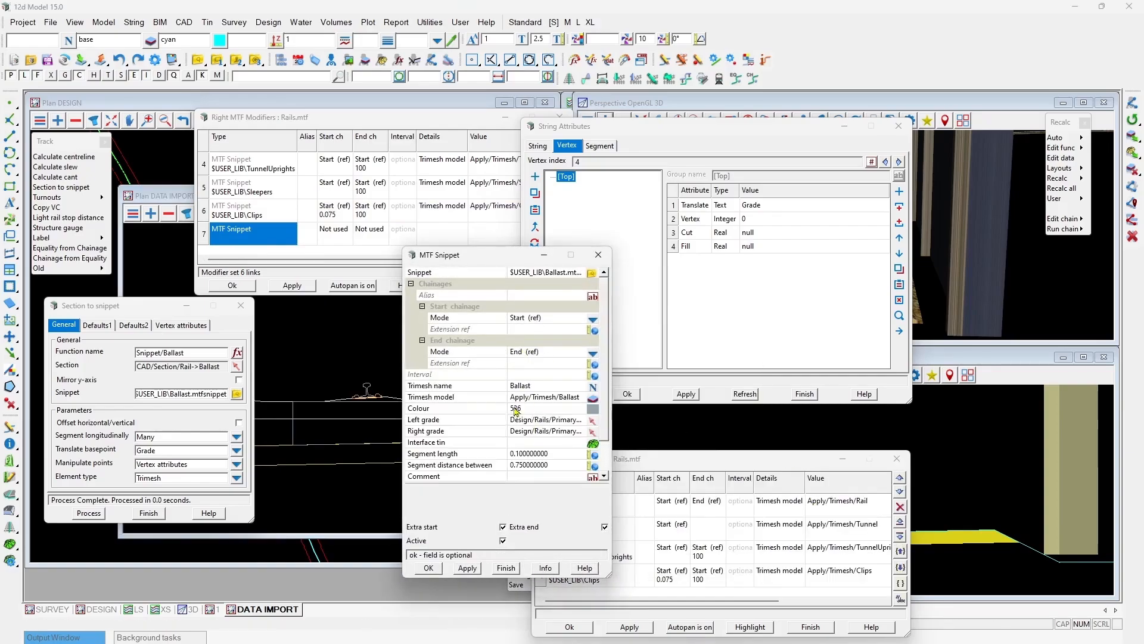
{"action": "left_click", "coordinate": [593, 444]}
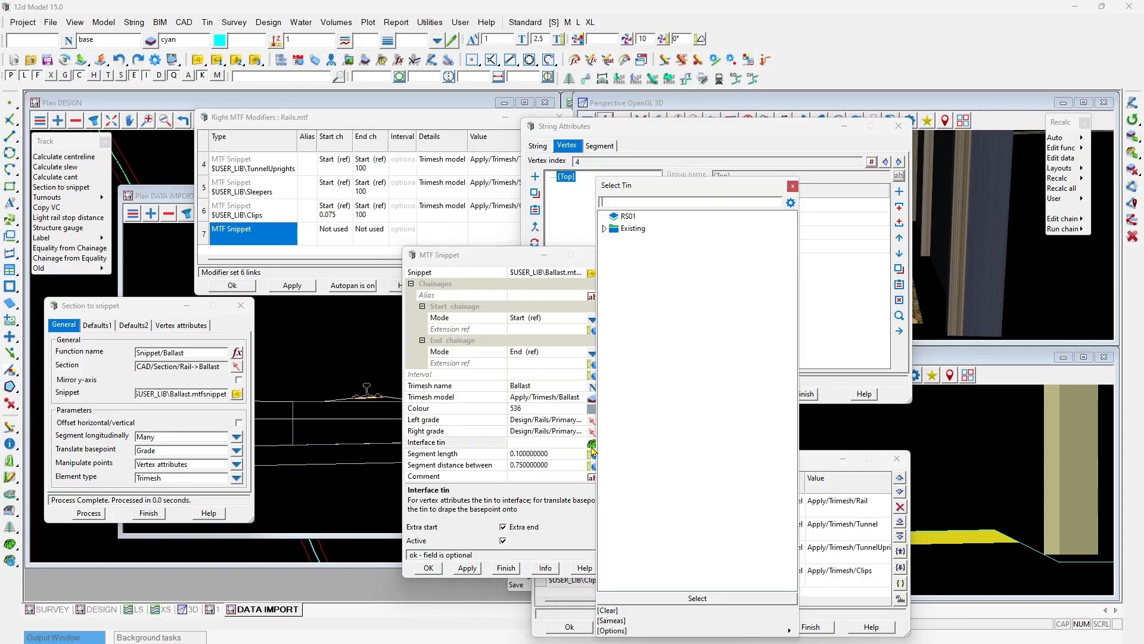
{"action": "double_click", "coordinate": [628, 215]}
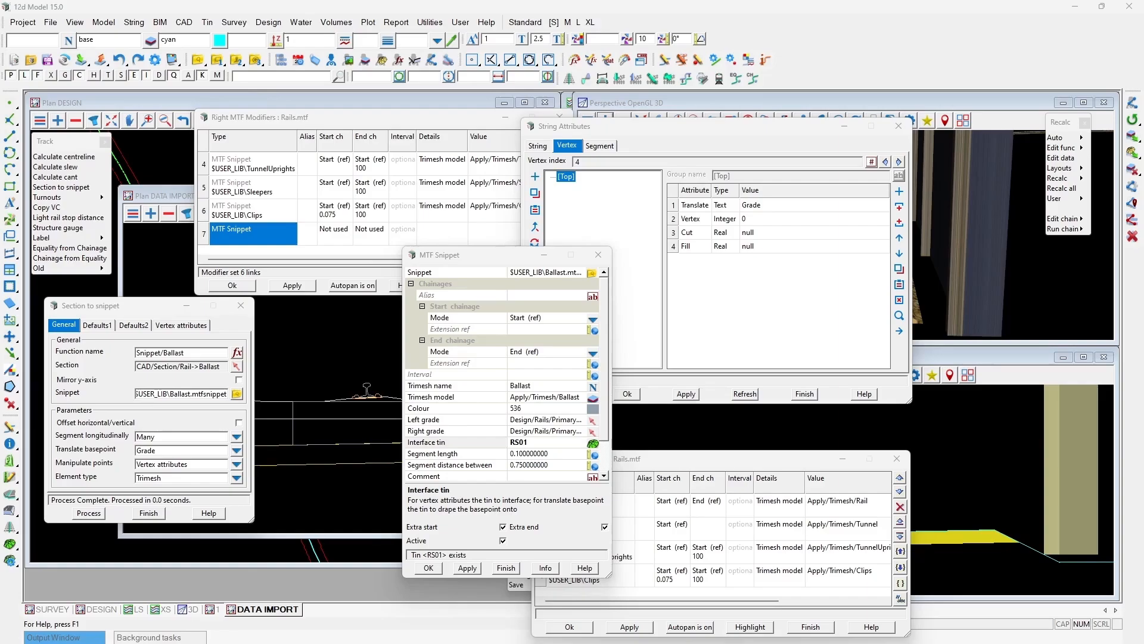
Step: Clear the ballast section's longitudinal segmentation, reprocess the snippet, and close the modifier's settings while discarding the pending changes
{"action": "double_click", "coordinate": [143, 436]}
{"action": "key", "text": "BackSpace"}
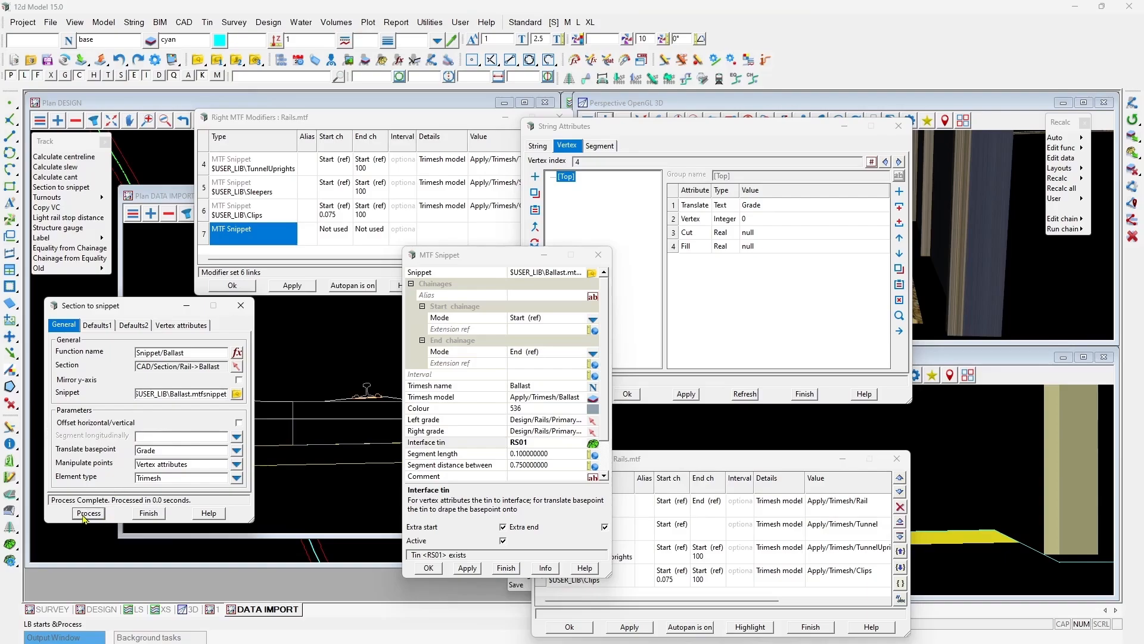
{"action": "left_click", "coordinate": [506, 567]}
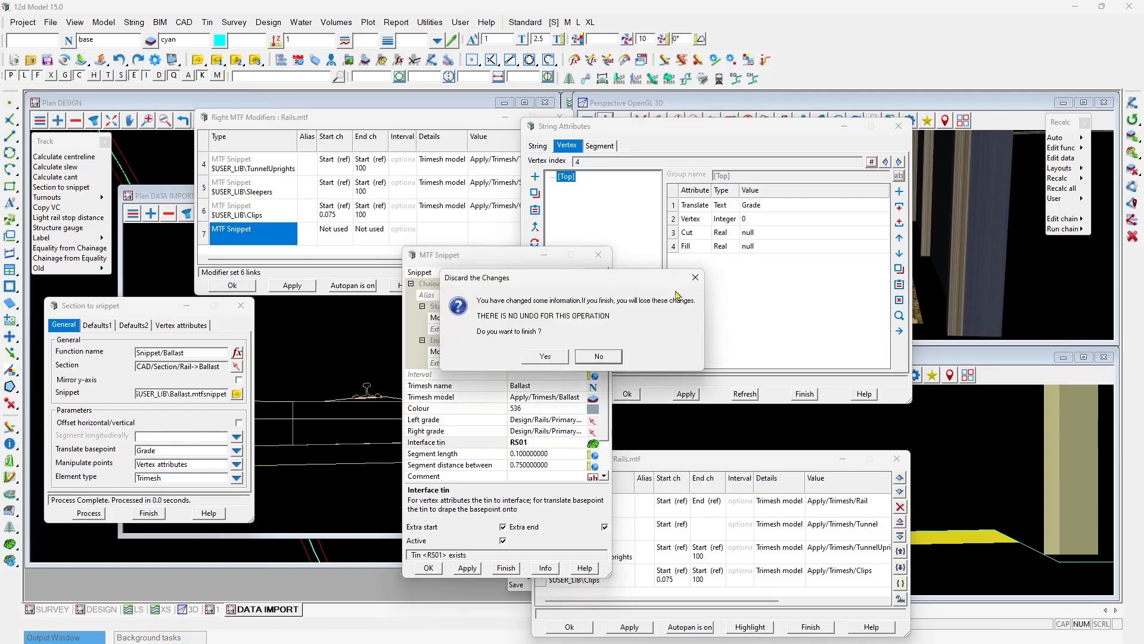
{"action": "left_click", "coordinate": [544, 357]}
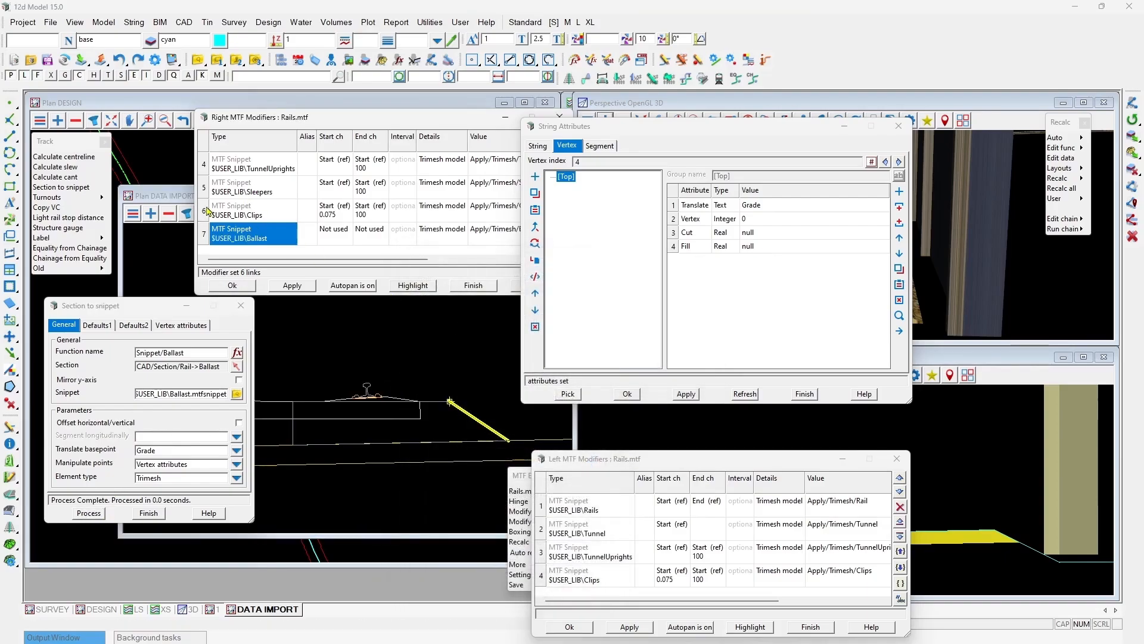
Step: Reopen the Ballast modifier in the right modifiers, set its interface tin to RS01 and accept the settings
{"action": "double_click", "coordinate": [262, 232]}
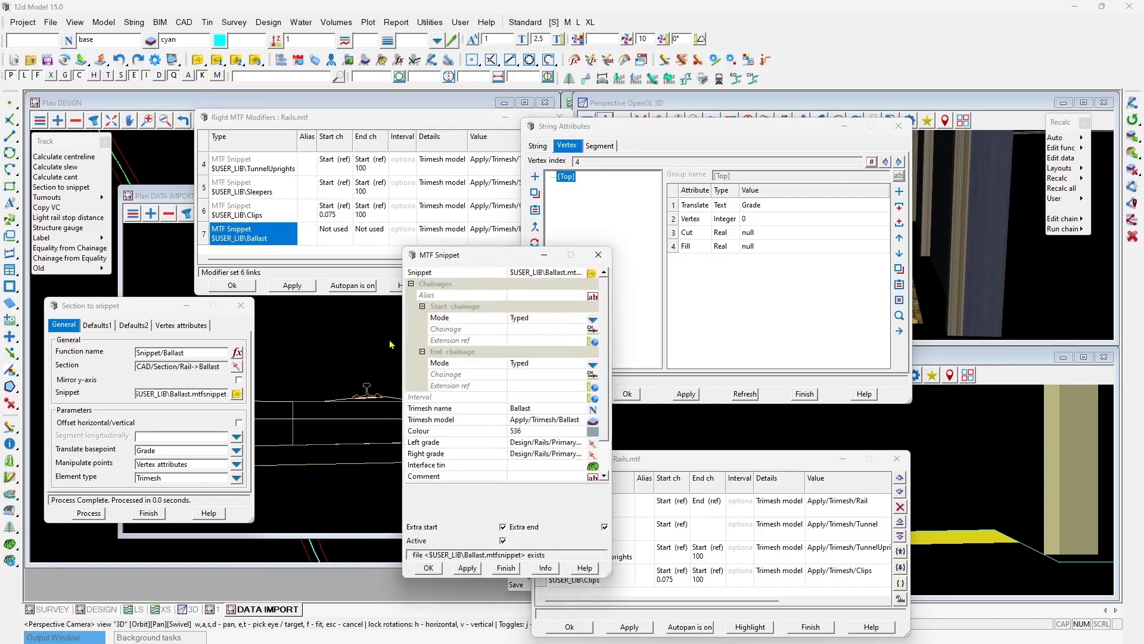
{"action": "left_click", "coordinate": [593, 468]}
{"action": "left_click", "coordinate": [631, 217]}
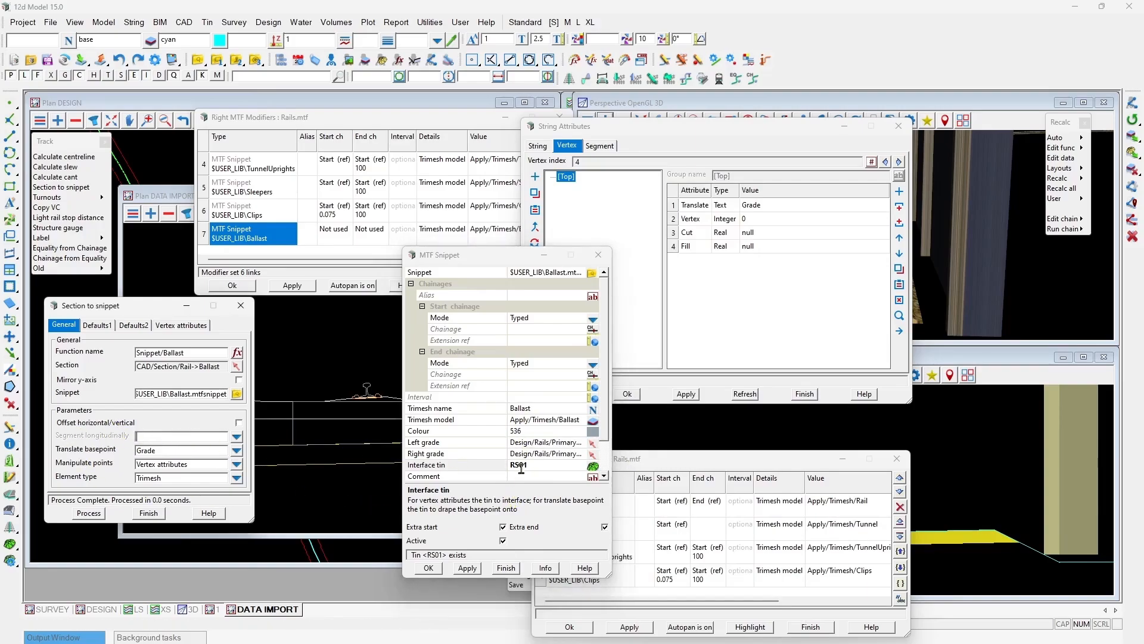
{"action": "left_click", "coordinate": [428, 568]}
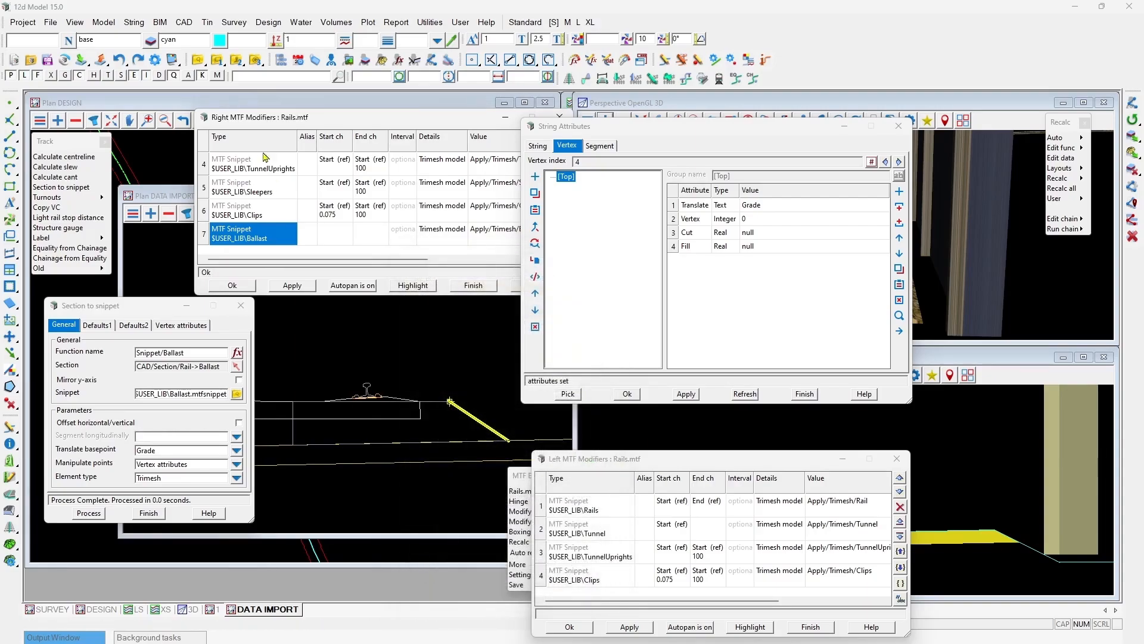
Step: Copy the Ballast modifier from the right modifiers to below Clips in the left modifiers, accept the left set and apply the right set
{"action": "right_click", "coordinate": [208, 238]}
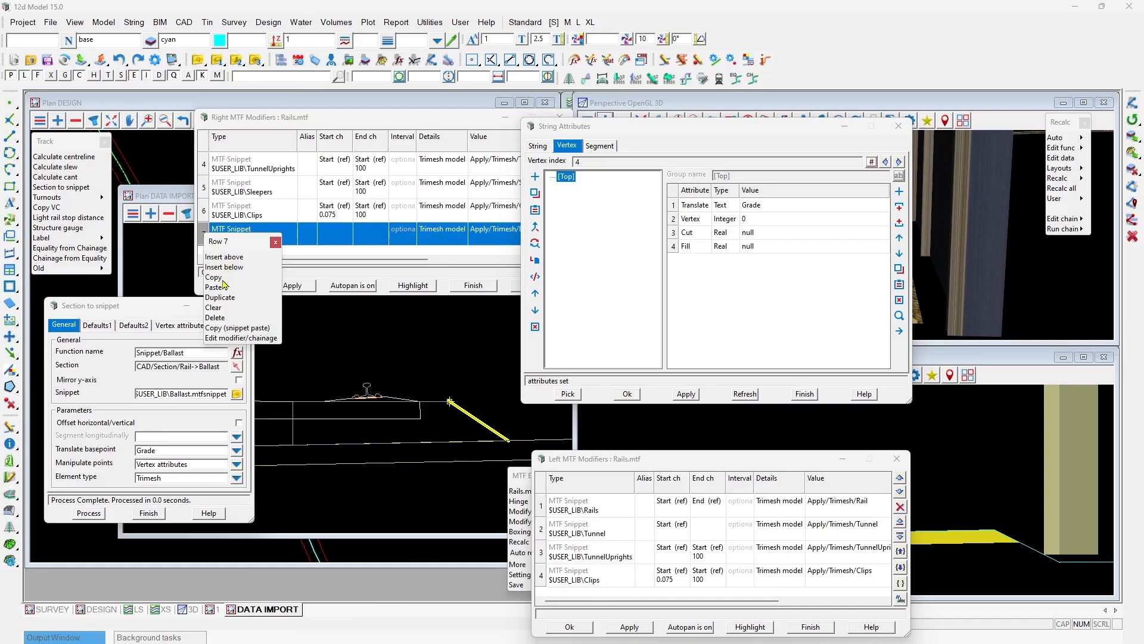
{"action": "left_click", "coordinate": [222, 276]}
{"action": "right_click", "coordinate": [545, 577]}
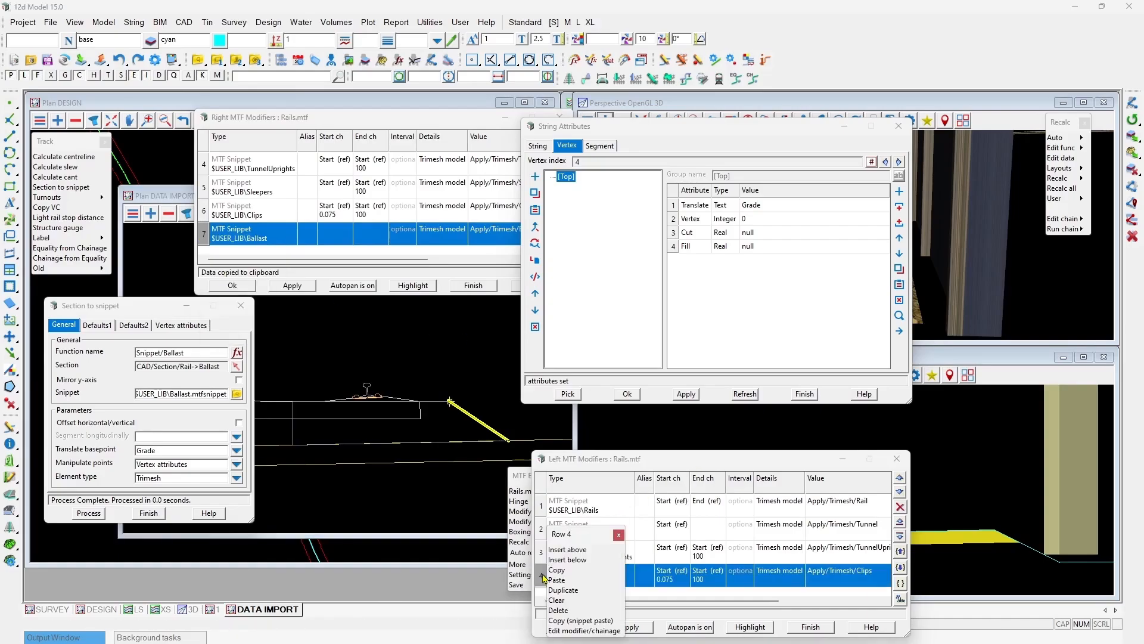
{"action": "left_click", "coordinate": [566, 560]}
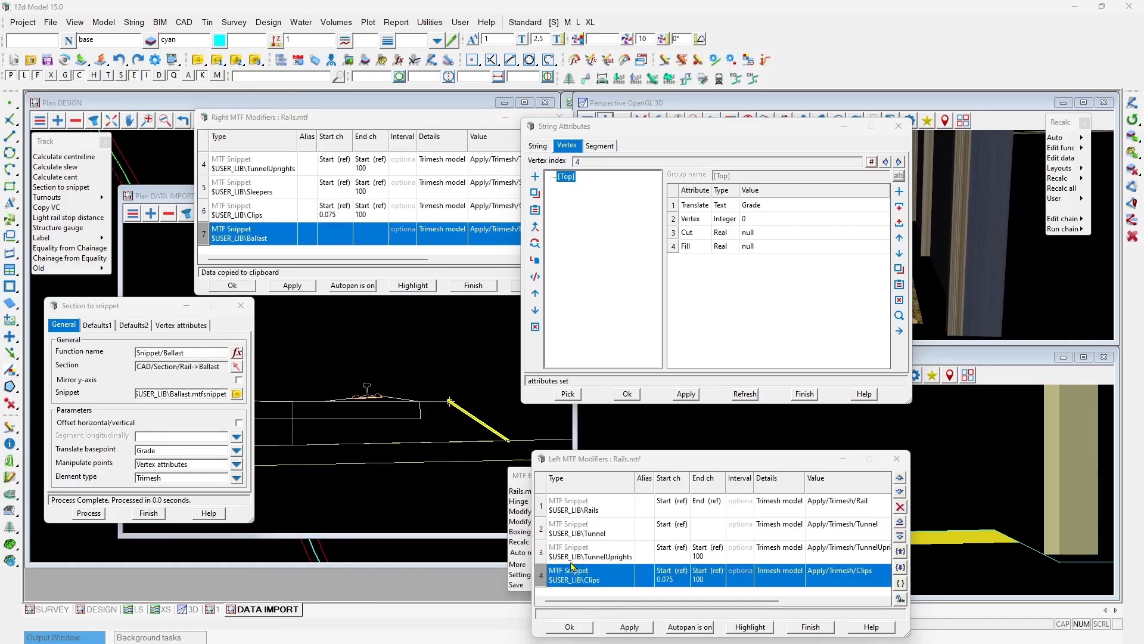
{"action": "right_click", "coordinate": [544, 574]}
{"action": "left_click", "coordinate": [576, 582]}
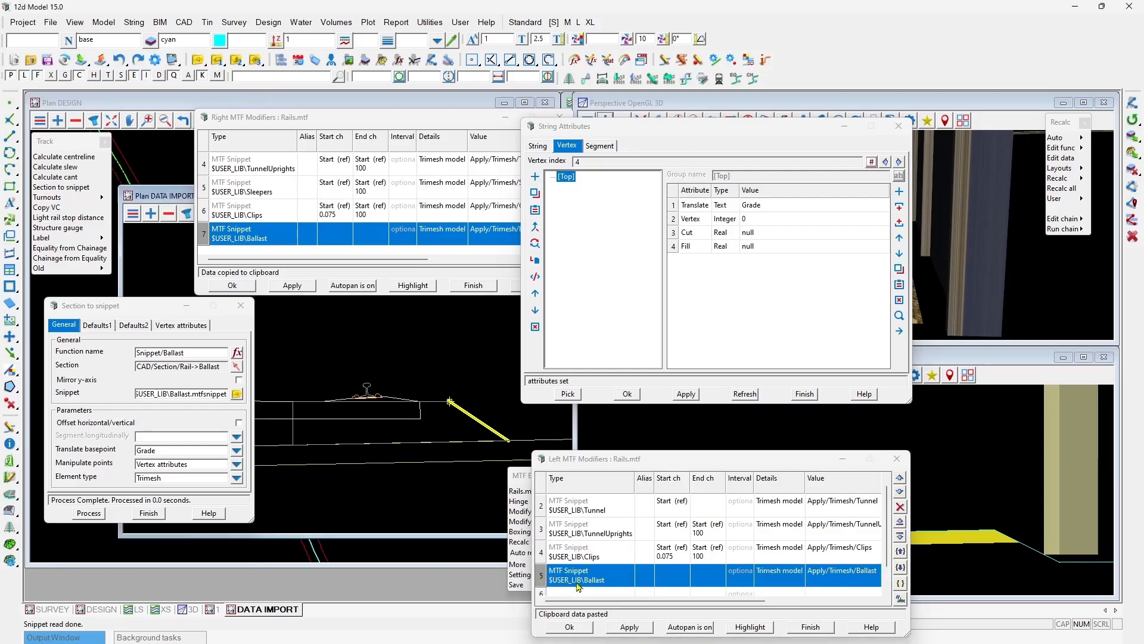
{"action": "left_click", "coordinate": [574, 626]}
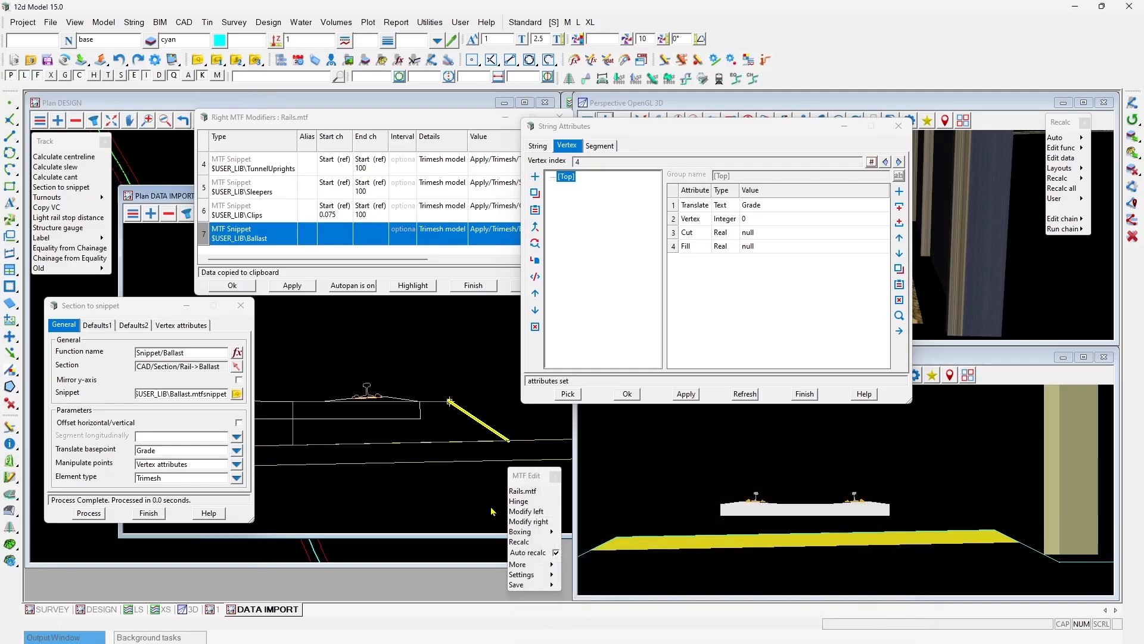
{"action": "left_click", "coordinate": [297, 285]}
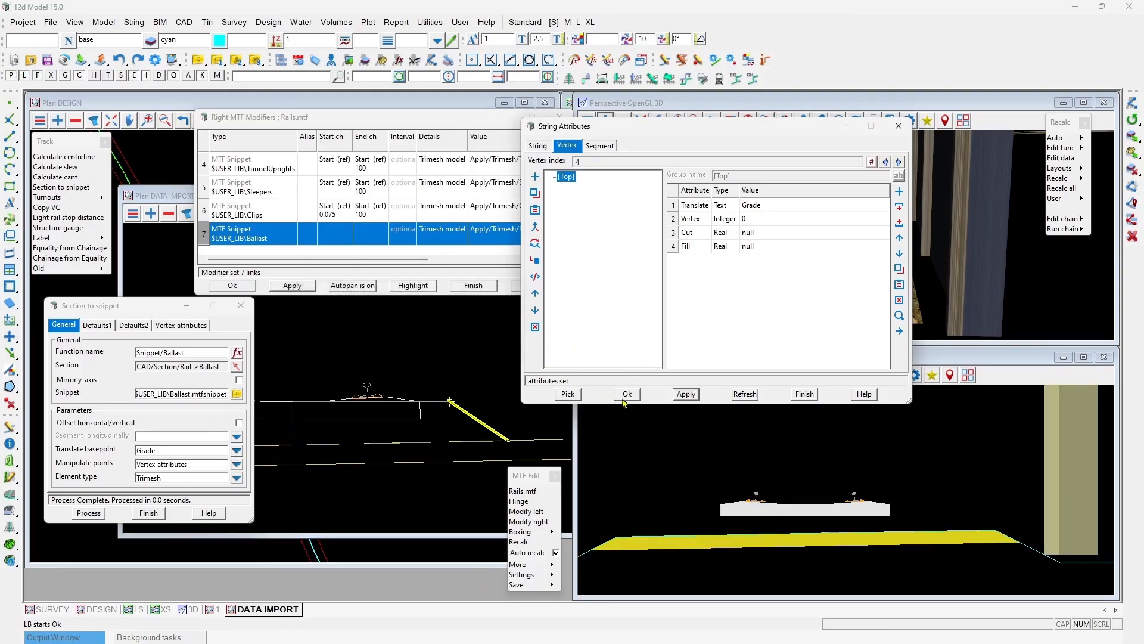
Step: Add the Apply/Trimesh/Ballast model to the 3D perspective view
{"action": "left_click", "coordinate": [605, 121]}
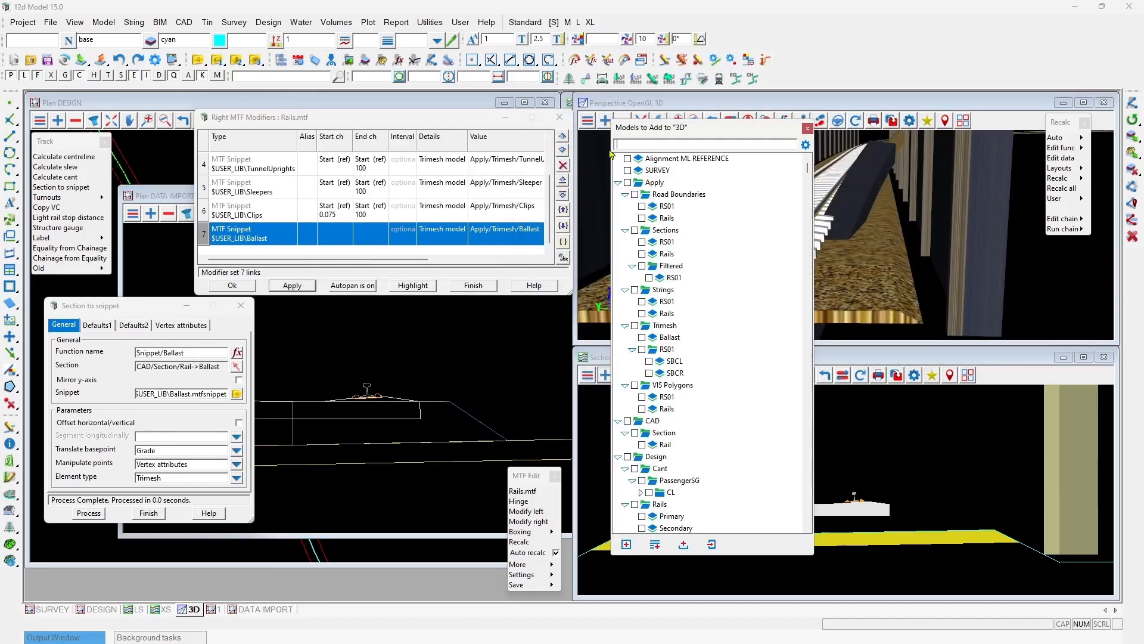
{"action": "type", "text": "ball"}
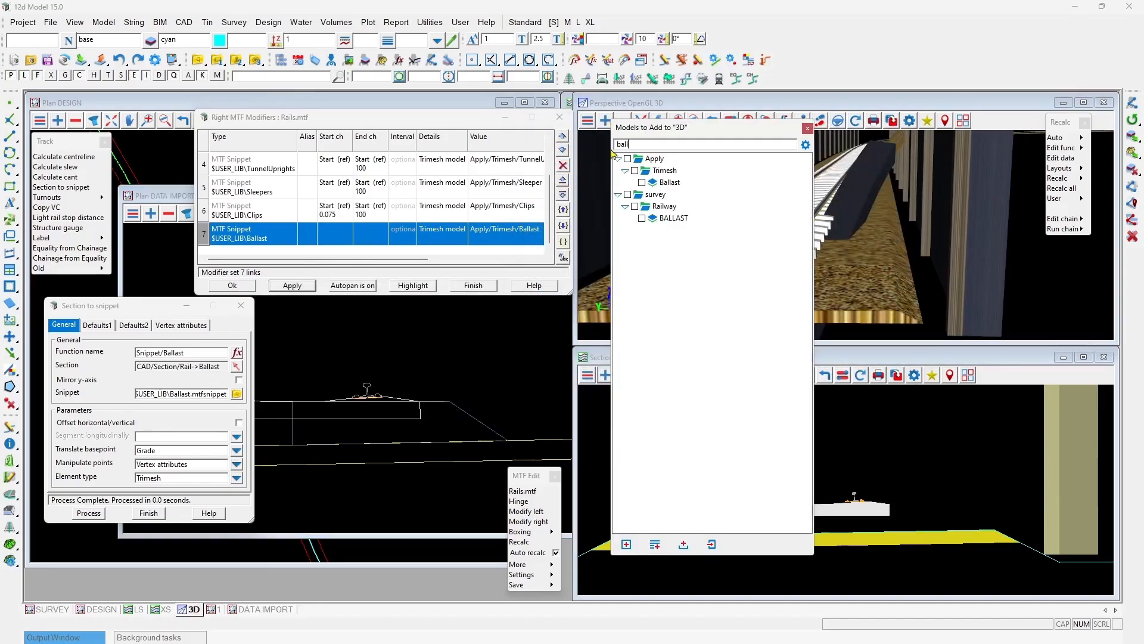
{"action": "double_click", "coordinate": [662, 182]}
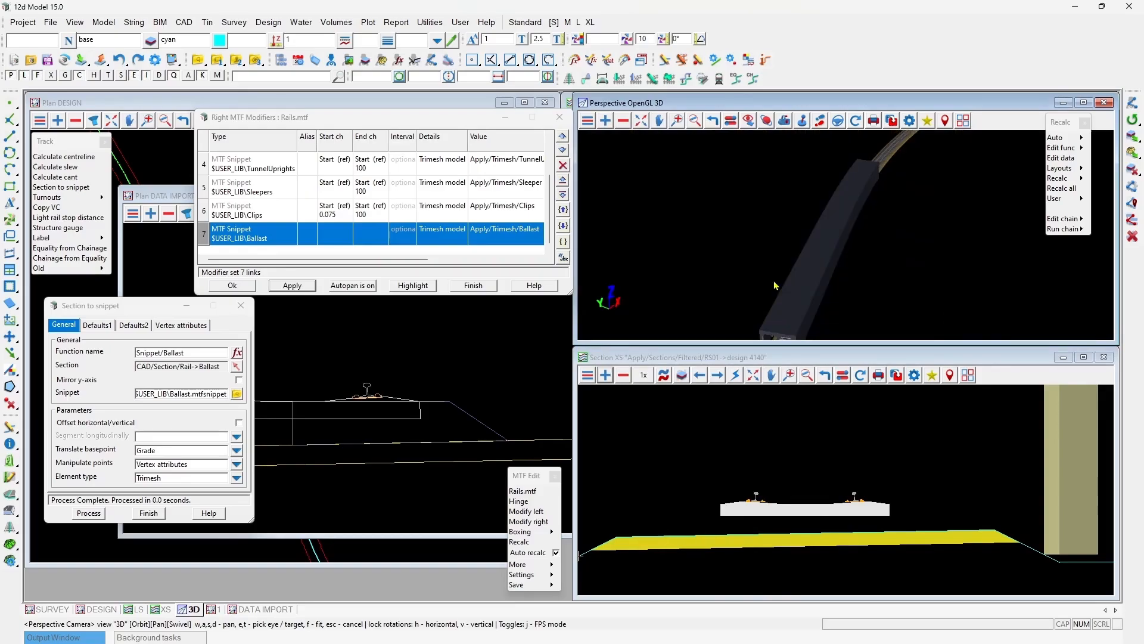
Step: Examine the ballast under the sleepers and rails at the tunnel entrance in the 3D view
{"action": "scroll", "coordinate": [777, 339], "scroll_direction": "up", "scroll_amount": 9}
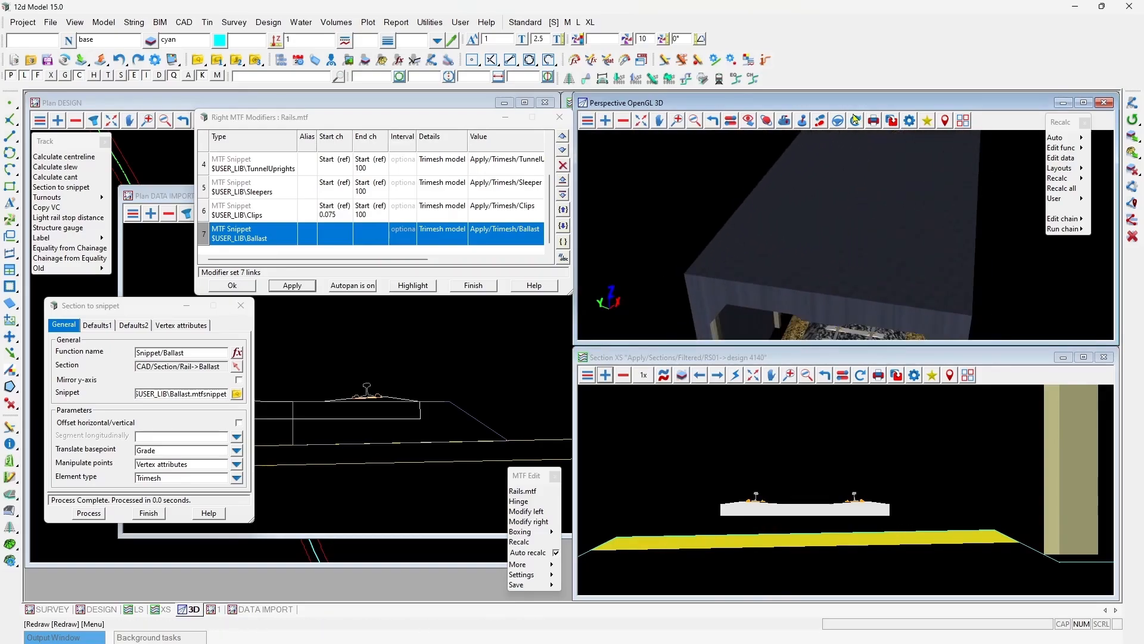
{"action": "scroll", "coordinate": [824, 166], "scroll_direction": "down", "scroll_amount": 3}
{"action": "scroll", "coordinate": [823, 168], "scroll_direction": "up", "scroll_amount": 6}
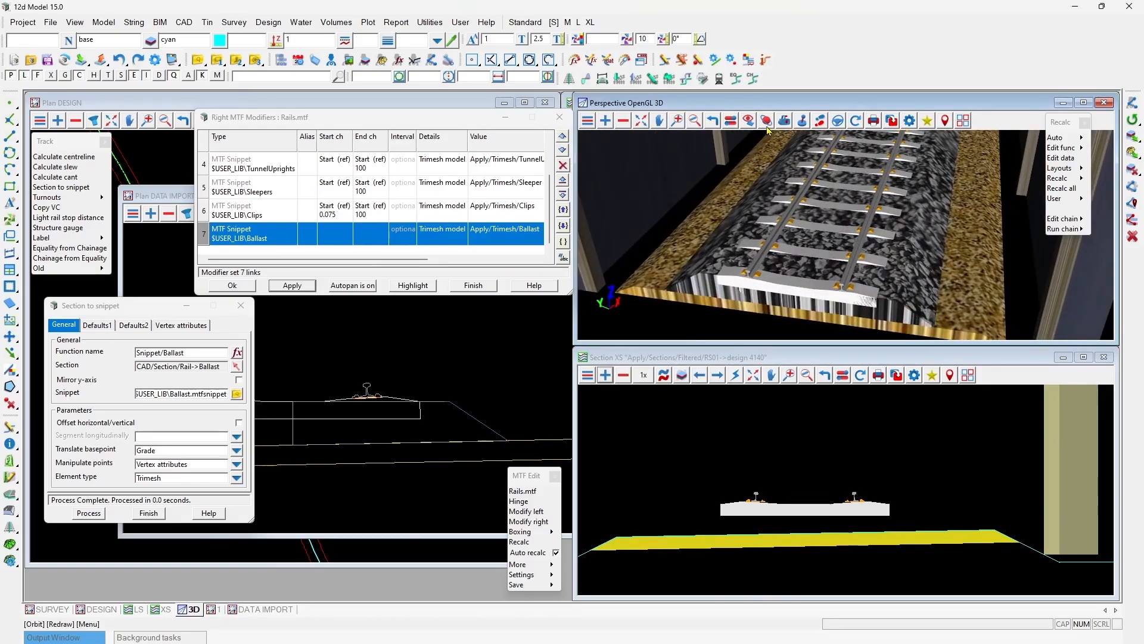
{"action": "left_click", "coordinate": [767, 122]}
{"action": "scroll", "coordinate": [822, 322], "scroll_direction": "down", "scroll_amount": 6}
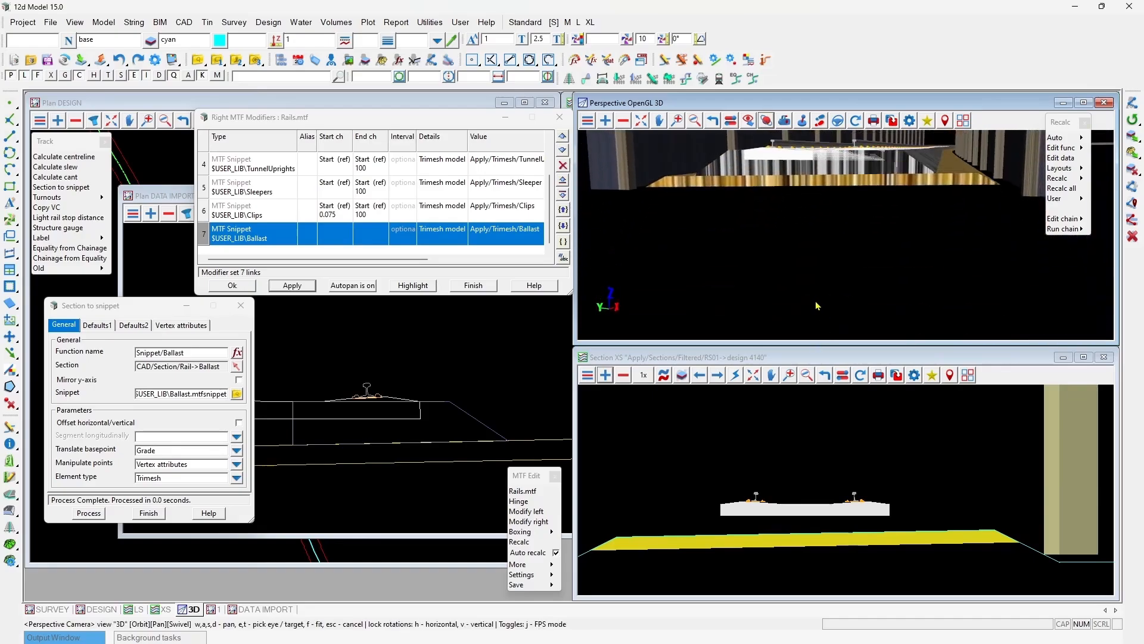
{"action": "scroll", "coordinate": [827, 234], "scroll_direction": "up", "scroll_amount": 8}
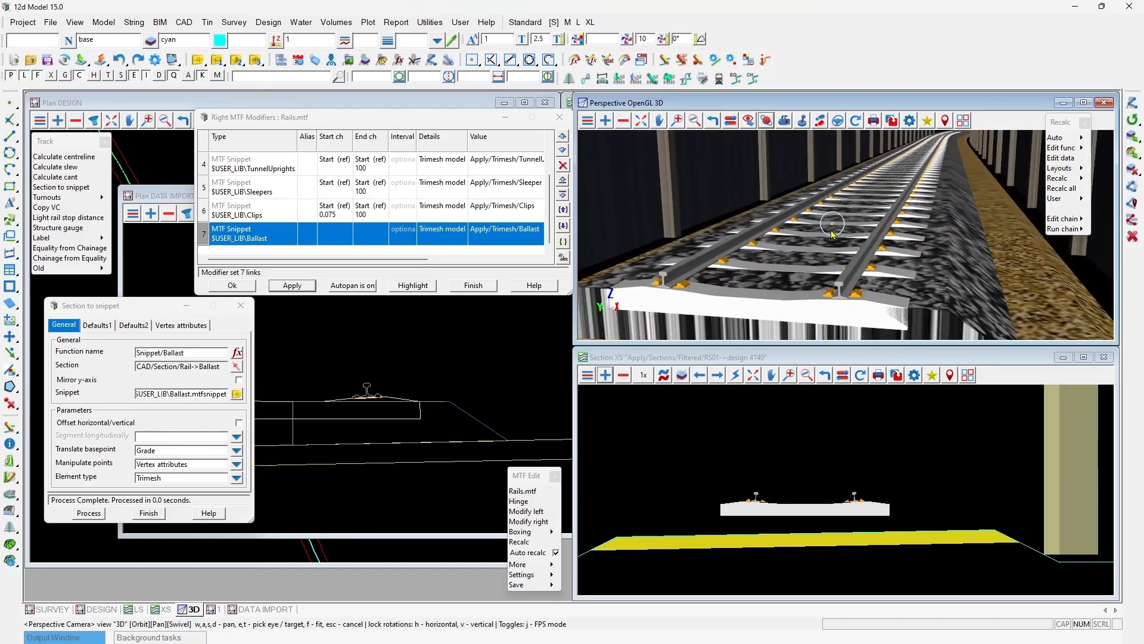
{"action": "scroll", "coordinate": [833, 235], "scroll_direction": "down", "scroll_amount": 2}
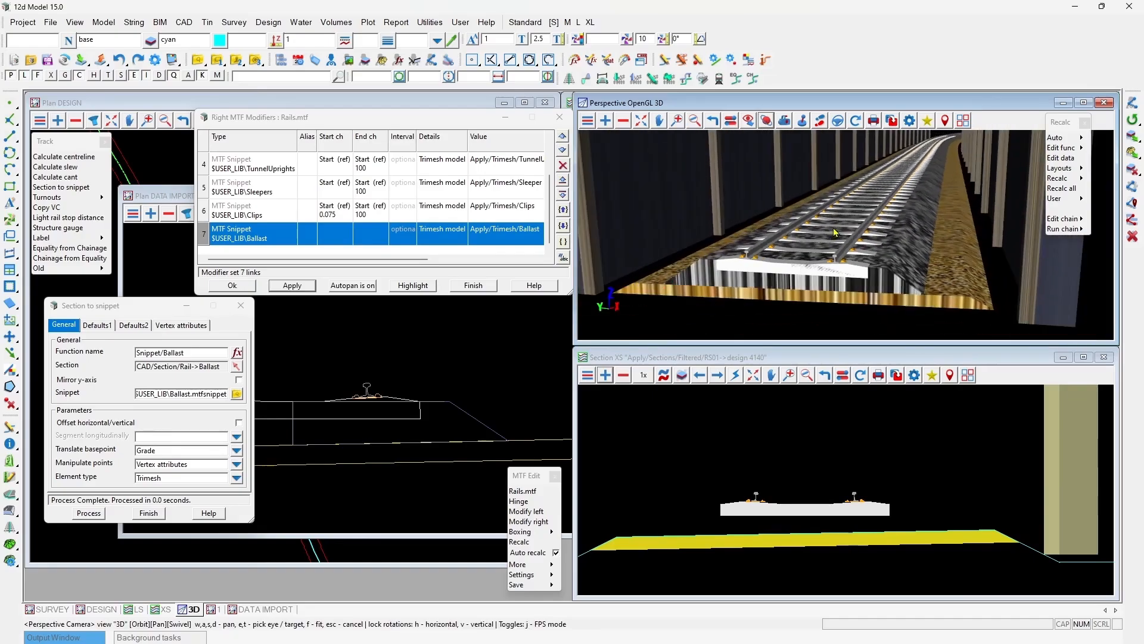
Step: Add the trimesh Ballast model to the XS section view, filtering the model list with b*, and close the list
{"action": "left_click", "coordinate": [606, 378]}
{"action": "key", "text": "Escape"}
{"action": "left_click", "coordinate": [614, 359]}
{"action": "left_click", "coordinate": [606, 377]}
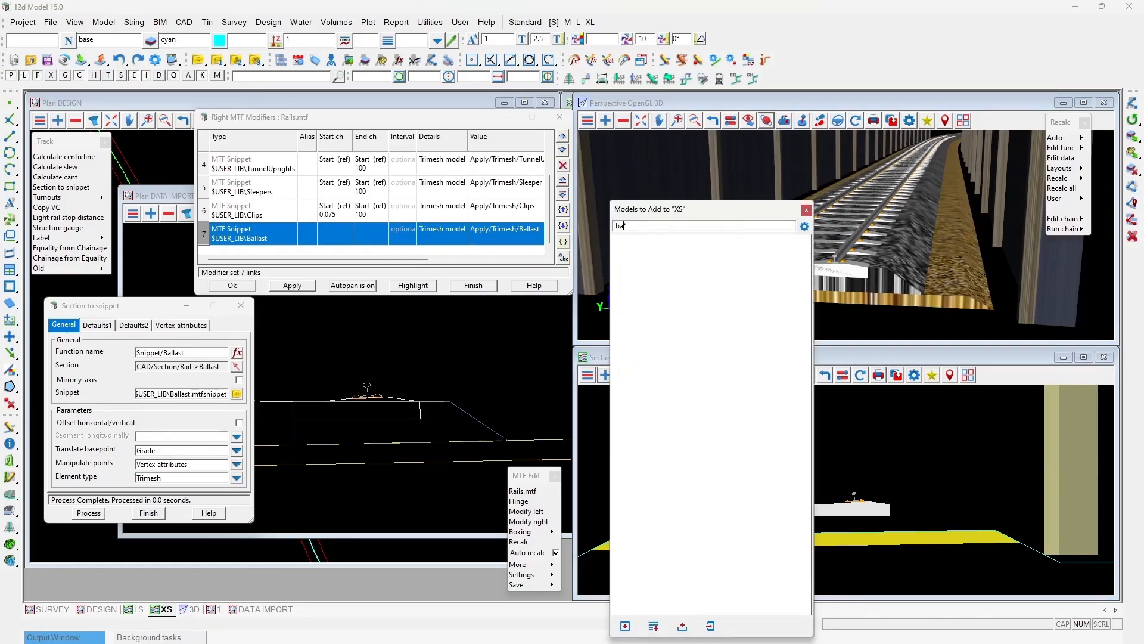
{"action": "type", "text": "bas"}
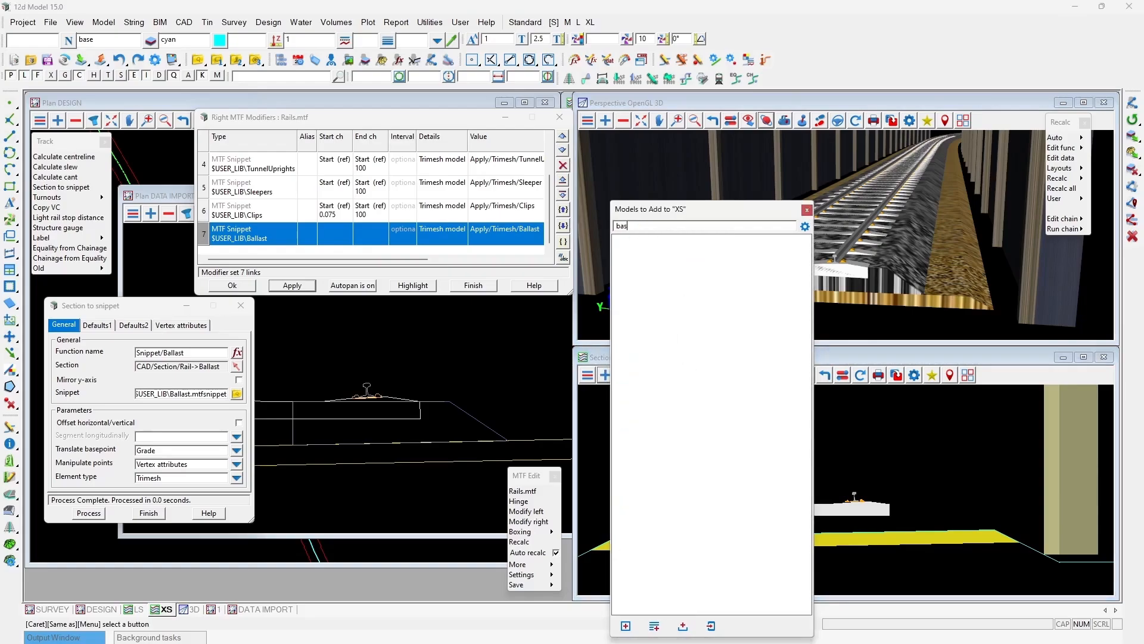
{"action": "key", "text": "BackSpace"}
{"action": "key", "text": "BackSpace"}
{"action": "type", "text": "*"}
{"action": "left_click", "coordinate": [666, 264]}
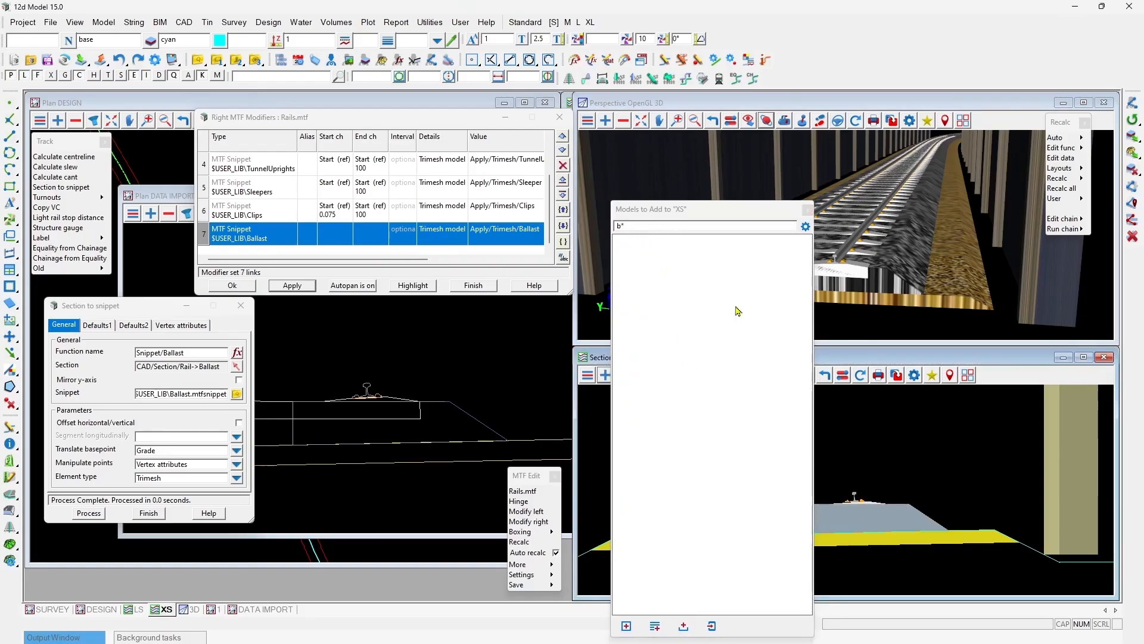
{"action": "left_click", "coordinate": [808, 209]}
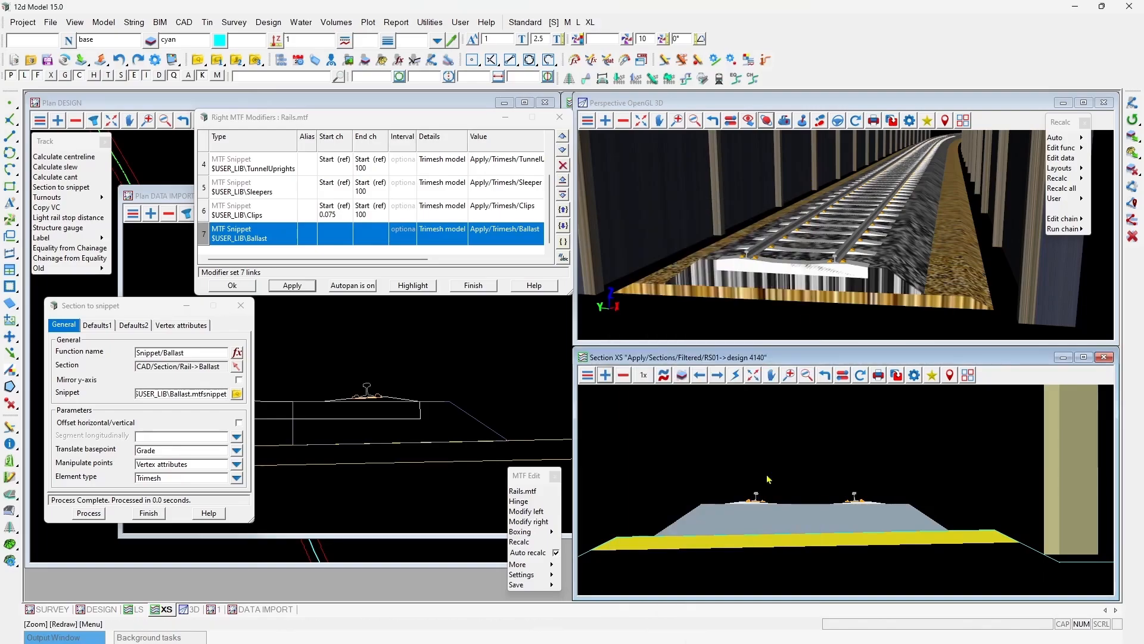
Step: Send the Apply/Trimesh/Ballast model to the back of the XS section view
{"action": "scroll", "coordinate": [759, 477], "scroll_direction": "down", "scroll_amount": 1}
{"action": "left_click", "coordinate": [587, 375]}
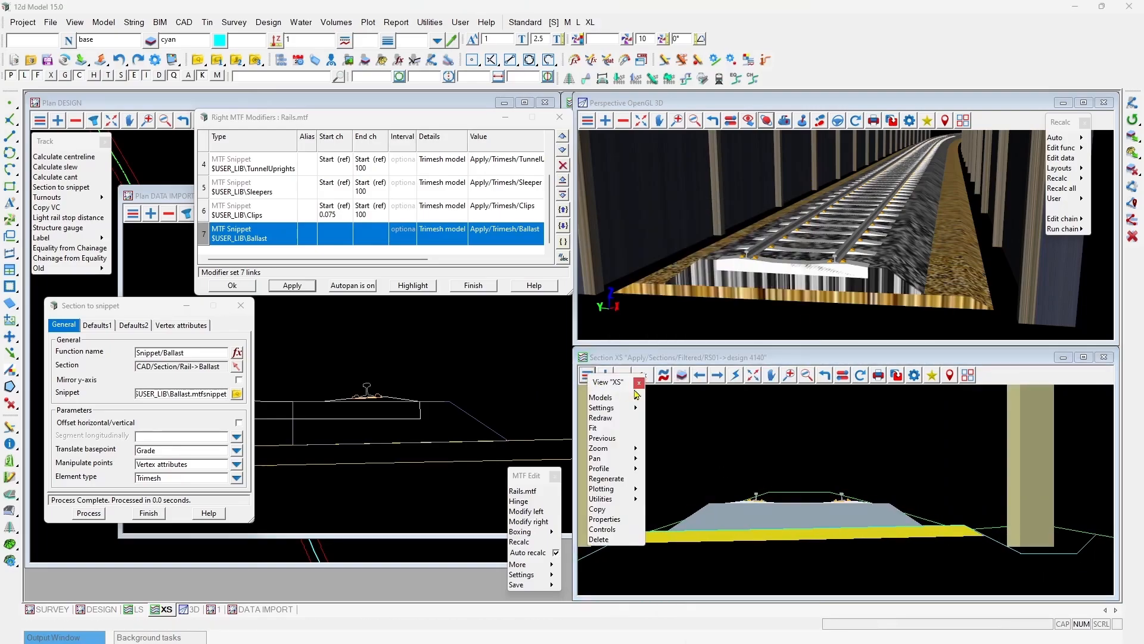
{"action": "left_click", "coordinate": [635, 397]}
{"action": "left_click", "coordinate": [708, 529]}
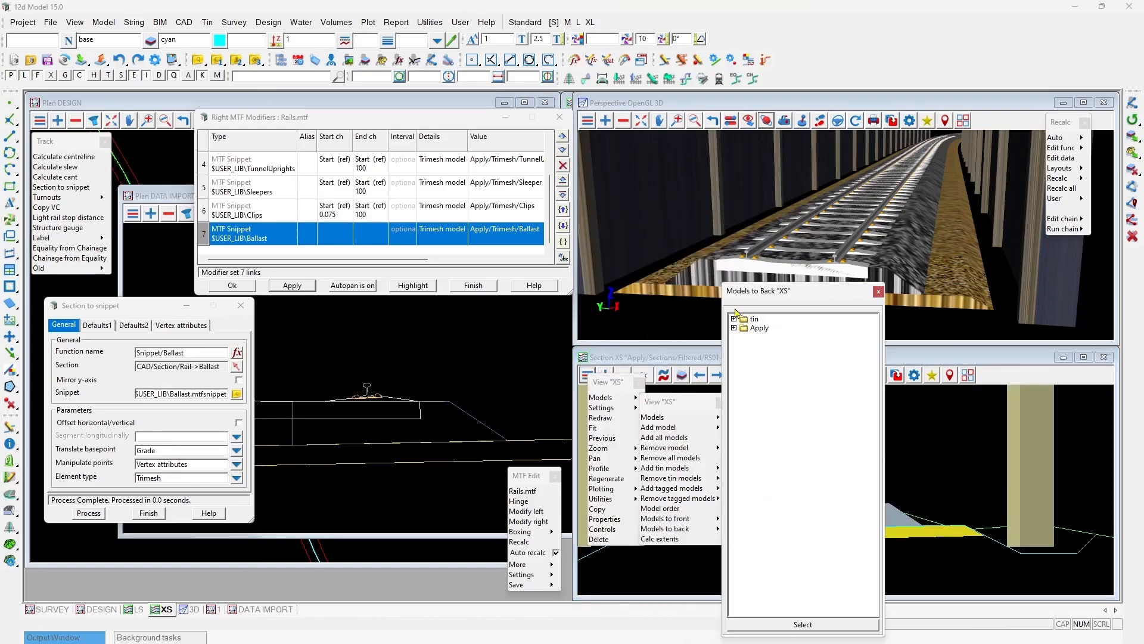
{"action": "left_click", "coordinate": [734, 327]}
{"action": "left_click", "coordinate": [743, 337]}
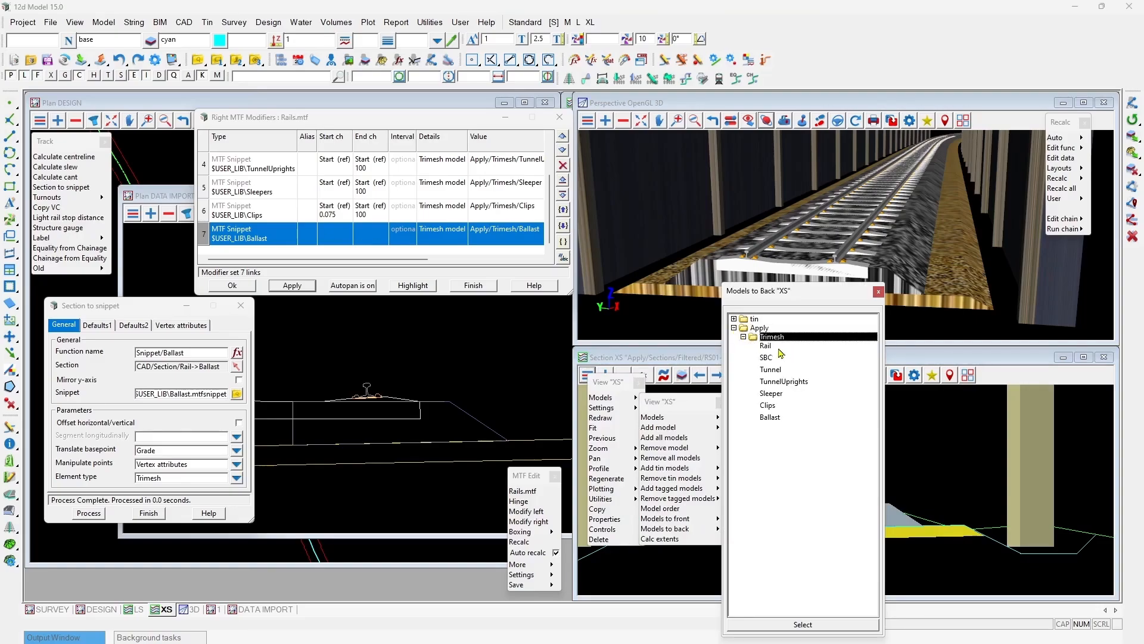
{"action": "double_click", "coordinate": [777, 417]}
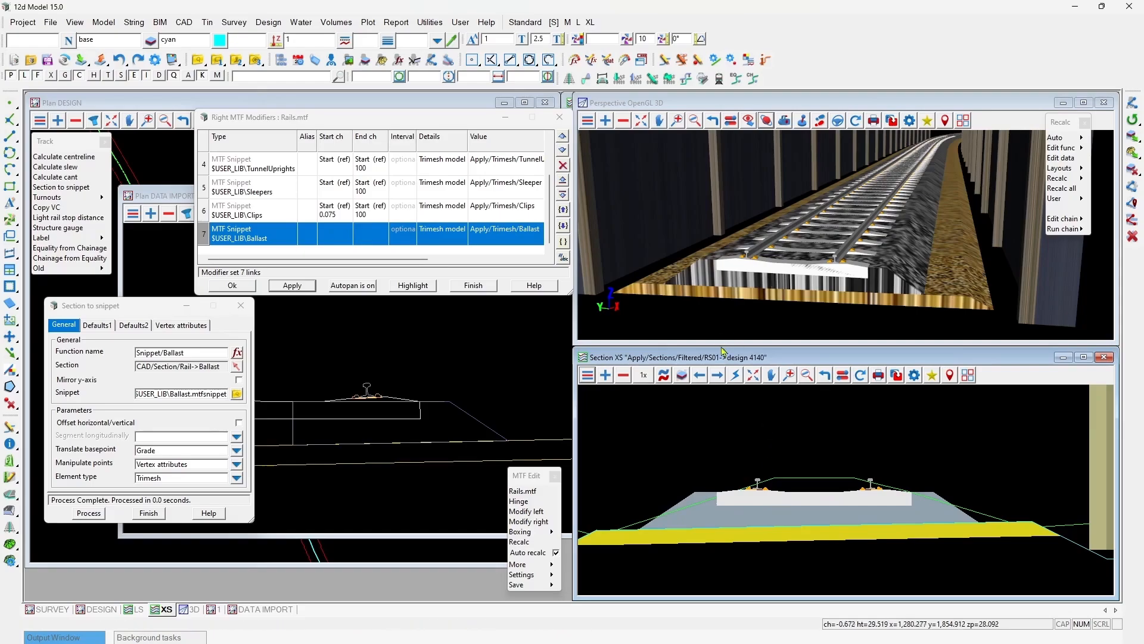
Step: Step forward through the RS01 cross-sections past chainage 4200 and return to chainage 4180
{"action": "left_click", "coordinate": [718, 375]}
{"action": "left_click", "coordinate": [717, 374]}
{"action": "left_click", "coordinate": [717, 375]}
{"action": "left_click", "coordinate": [717, 375]}
{"action": "left_click", "coordinate": [719, 376]}
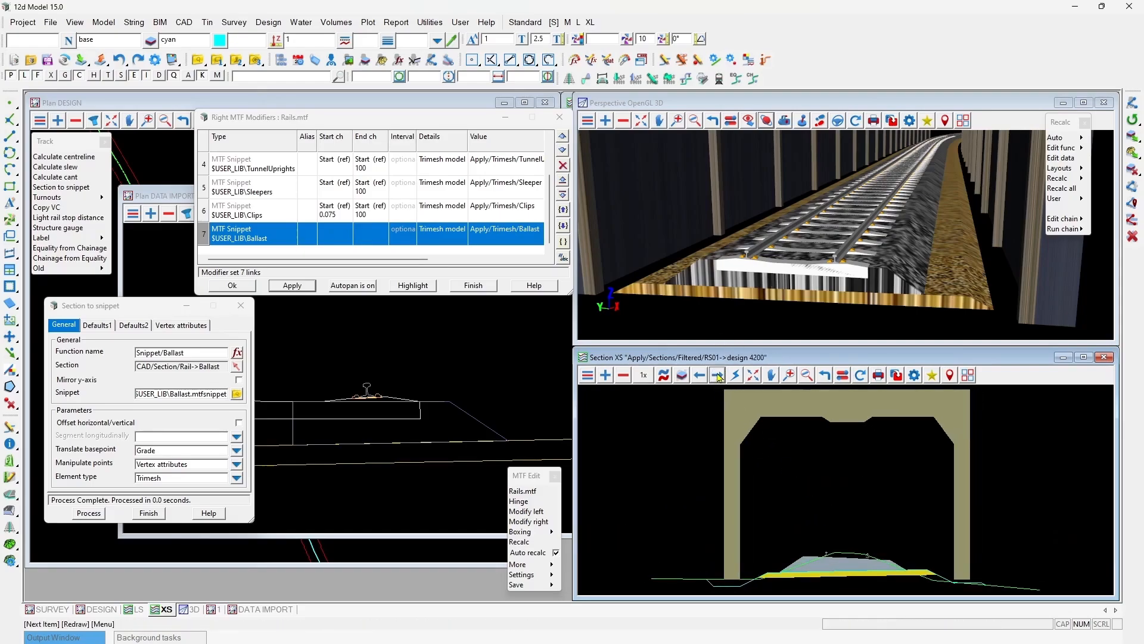
{"action": "left_click", "coordinate": [718, 376]}
{"action": "left_click", "coordinate": [701, 375]}
{"action": "left_click", "coordinate": [700, 375]}
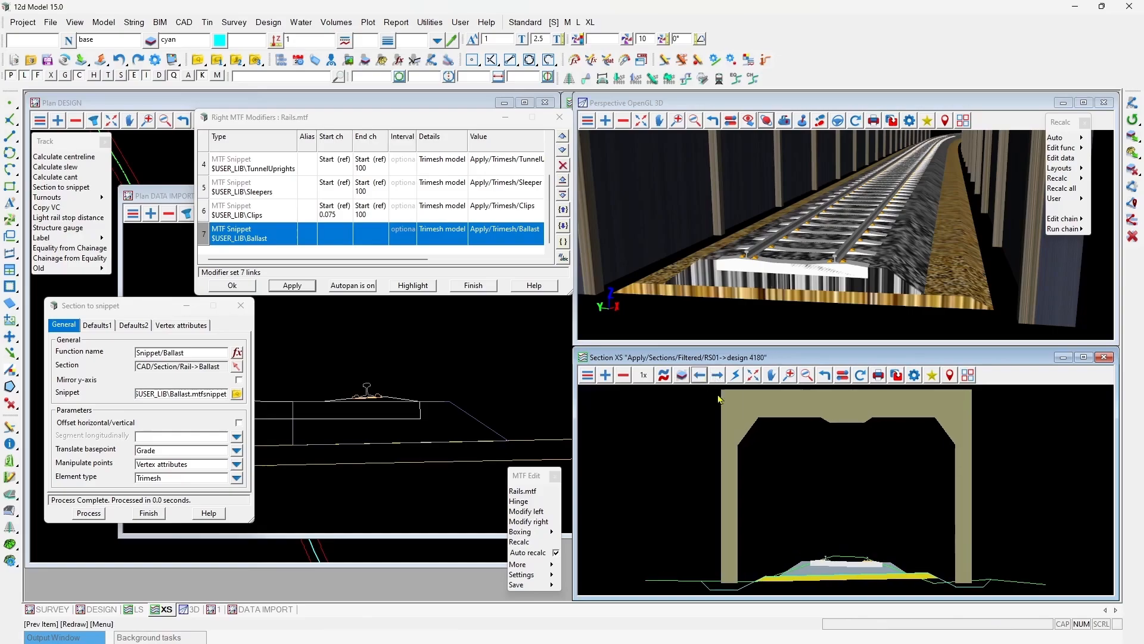
Step: Examine the ballast edges against the sleeper and the formation in the RS01 cross-section at chainage 4180
{"action": "scroll", "coordinate": [859, 571], "scroll_direction": "up", "scroll_amount": 1}
{"action": "scroll", "coordinate": [859, 571], "scroll_direction": "up", "scroll_amount": 2}
{"action": "scroll", "coordinate": [852, 522], "scroll_direction": "up", "scroll_amount": 2}
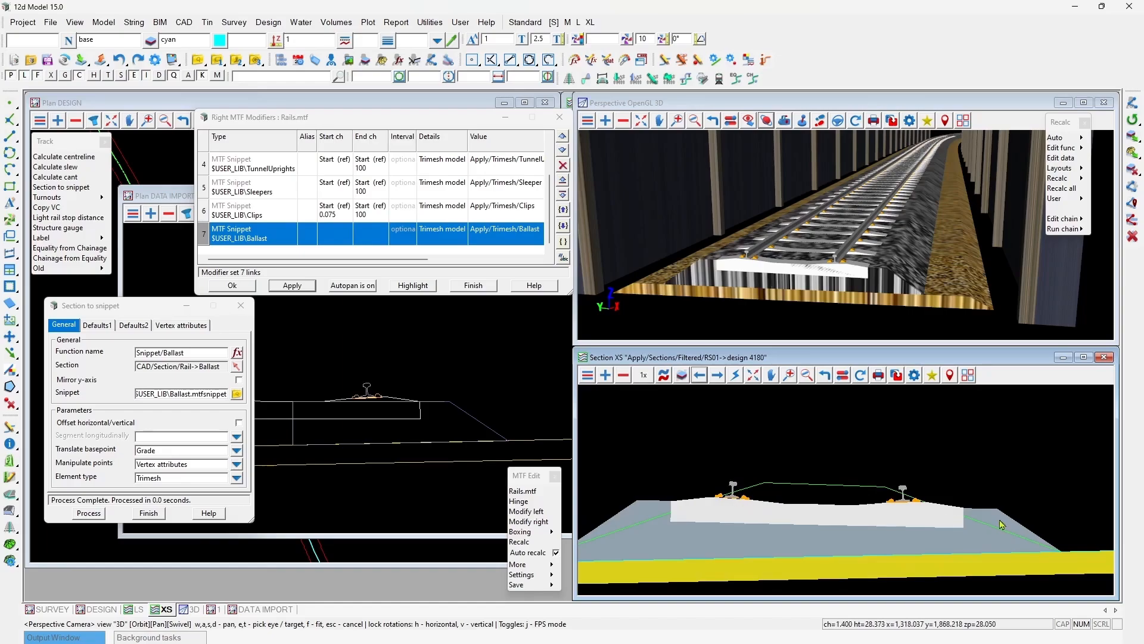
{"action": "scroll", "coordinate": [712, 503], "scroll_direction": "down", "scroll_amount": 2}
{"action": "scroll", "coordinate": [705, 500], "scroll_direction": "up", "scroll_amount": 2}
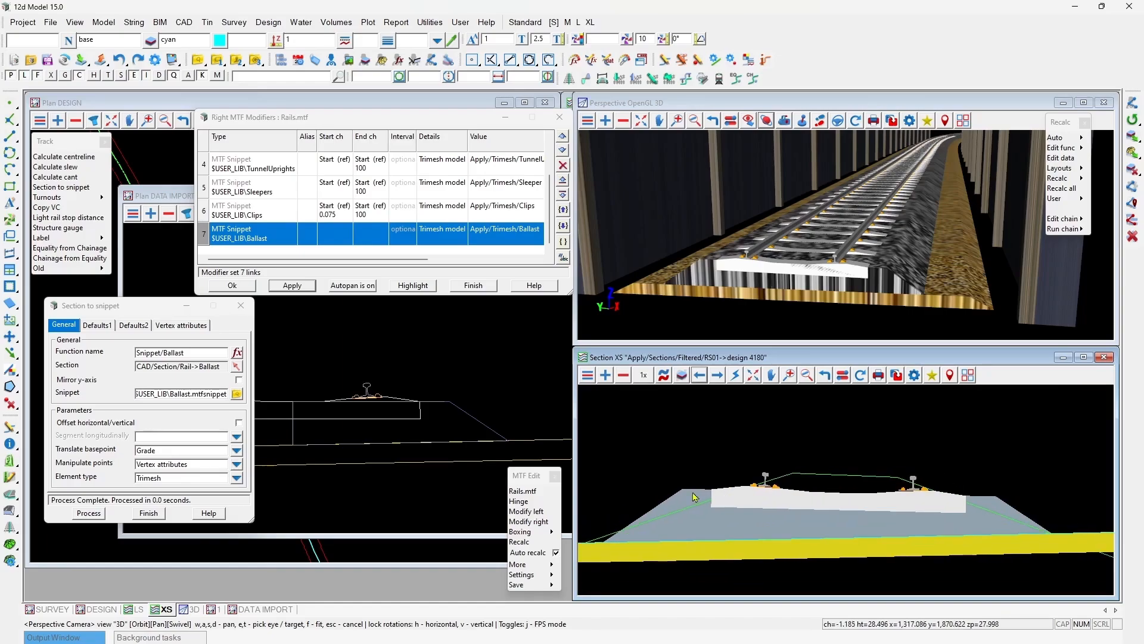
{"action": "scroll", "coordinate": [680, 498], "scroll_direction": "down", "scroll_amount": 1}
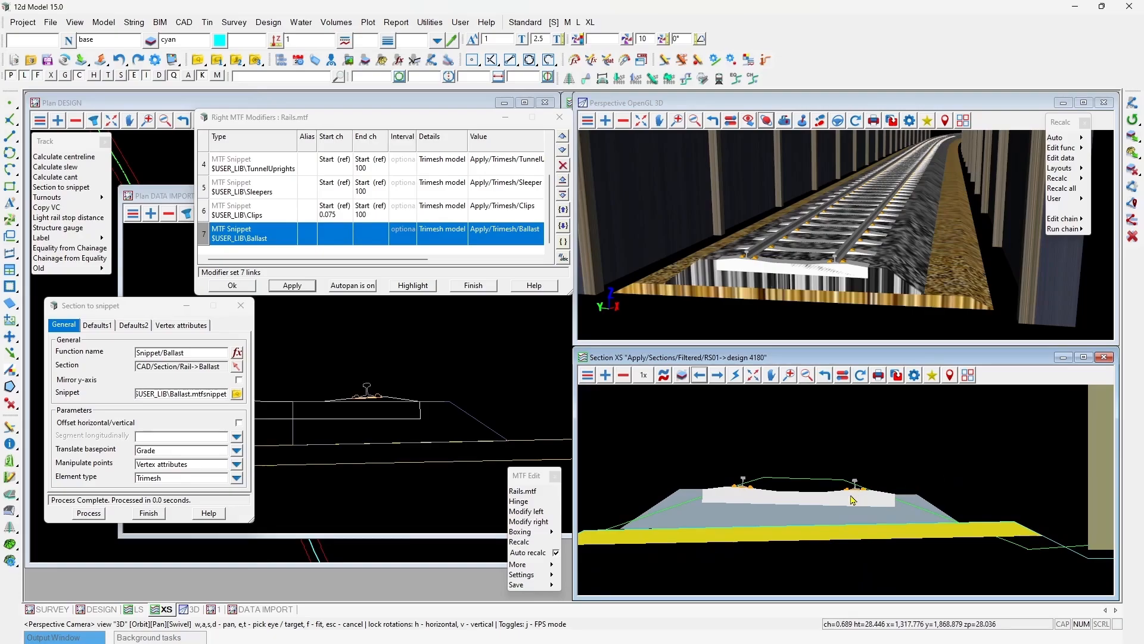
{"action": "scroll", "coordinate": [852, 499], "scroll_direction": "down", "scroll_amount": 2}
{"action": "scroll", "coordinate": [809, 513], "scroll_direction": "up", "scroll_amount": 2}
{"action": "scroll", "coordinate": [804, 528], "scroll_direction": "down", "scroll_amount": 2}
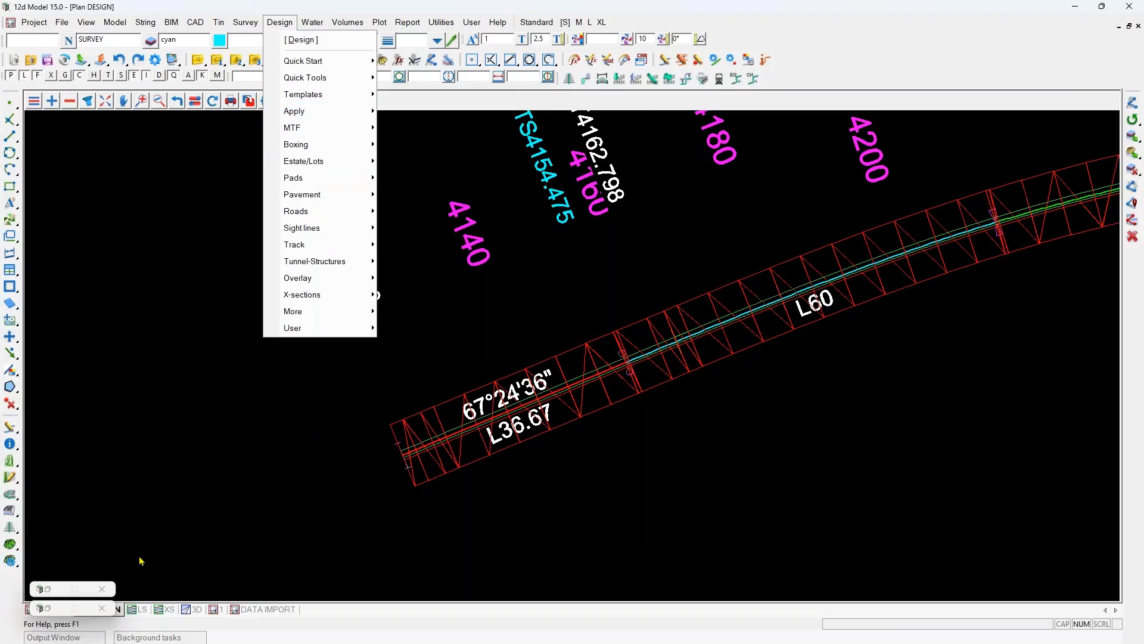
Step: Restore the minimised Calculate Cant dialog and review the type, element and model of its PassengerSG design speed property
{"action": "key", "text": "Escape"}
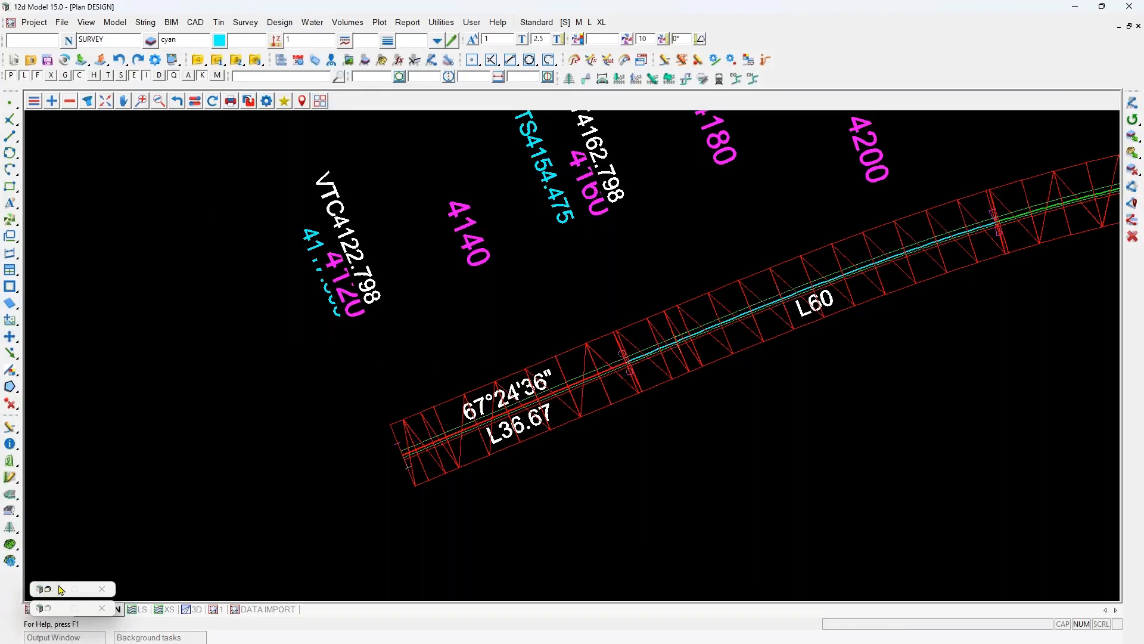
{"action": "left_click", "coordinate": [61, 589]}
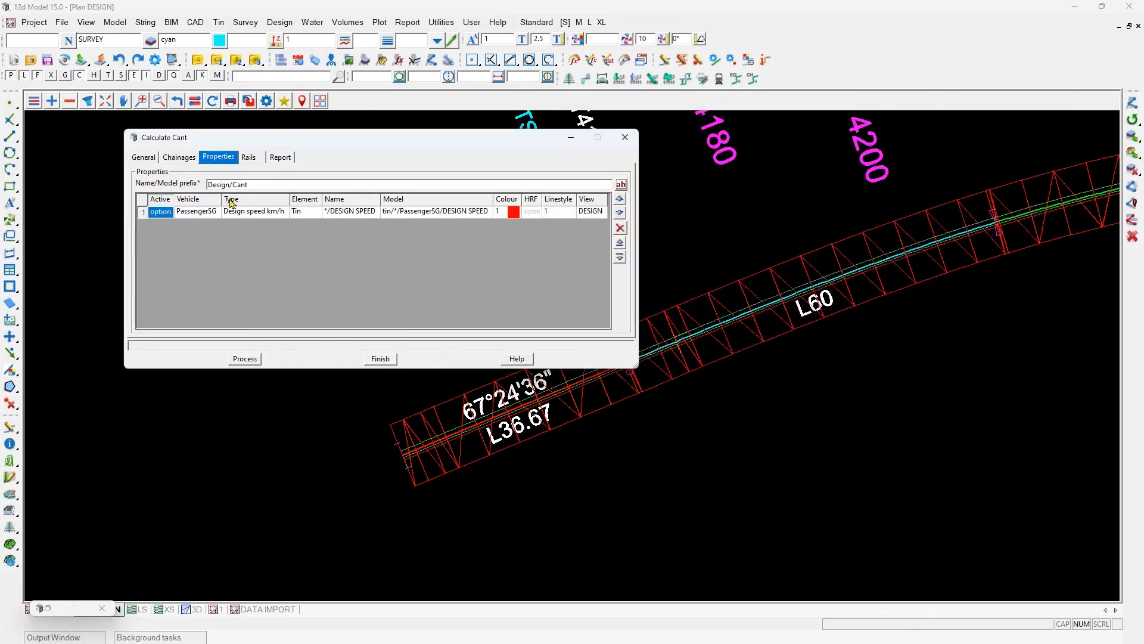
{"action": "left_click", "coordinate": [246, 219]}
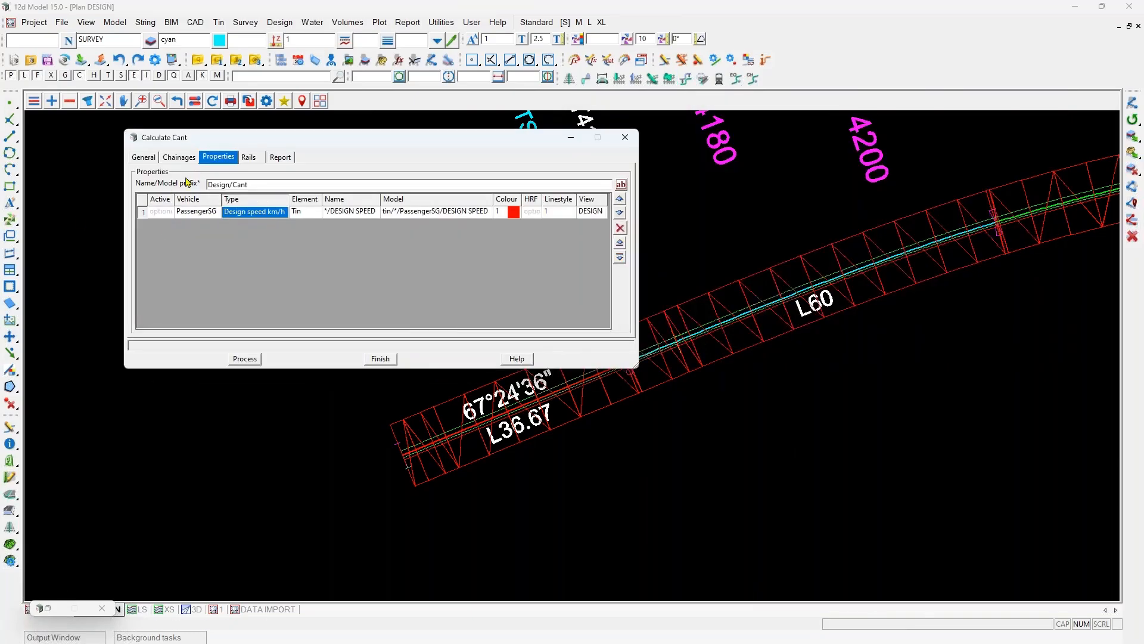
{"action": "left_click", "coordinate": [302, 216]}
{"action": "left_click", "coordinate": [329, 223]}
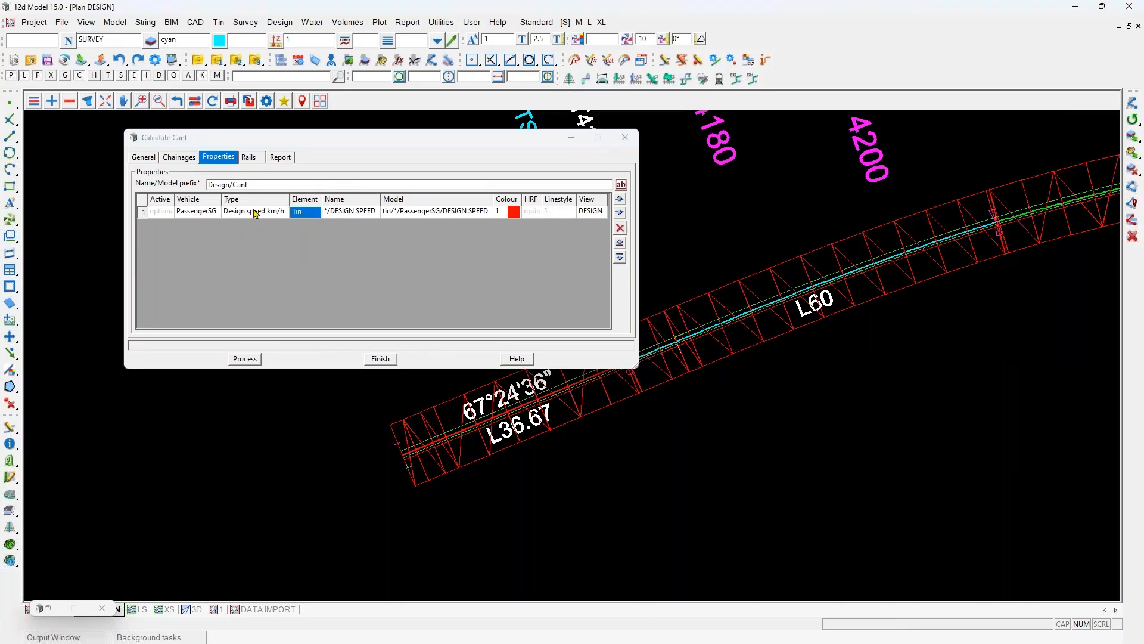
{"action": "left_click", "coordinate": [255, 214]}
{"action": "left_click", "coordinate": [419, 221]}
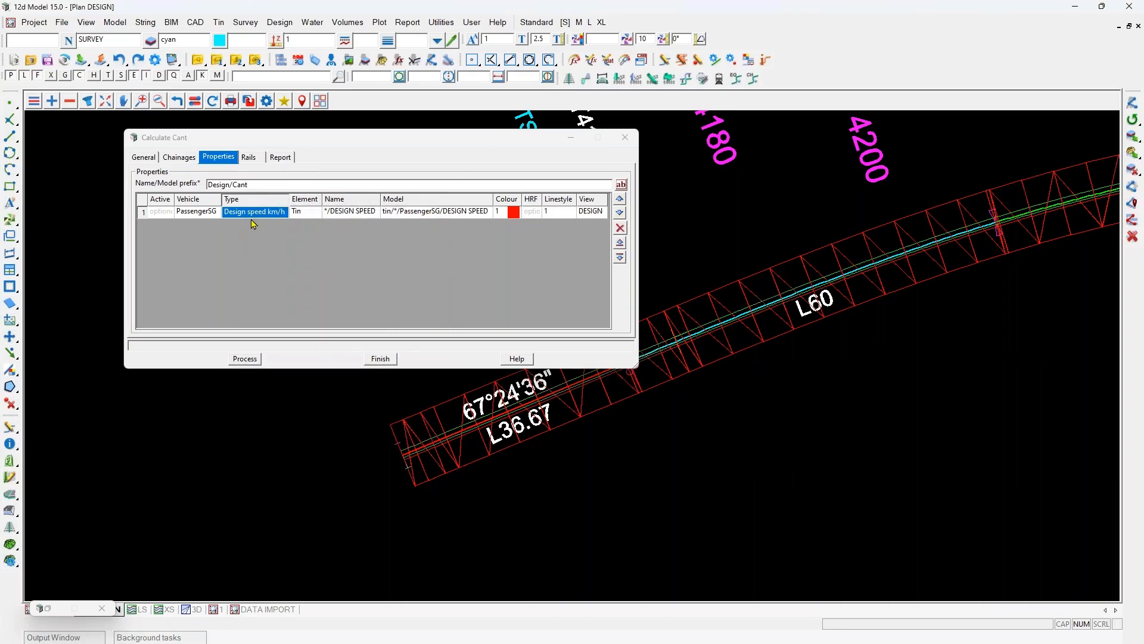
Step: Switch to Foxit PhantomPDF and examine the design level, cant, slew and lift rows of the RS01 ML longitudinal section in R01_DRAWING_SET.pdf
{"action": "left_click", "coordinate": [57, 612]}
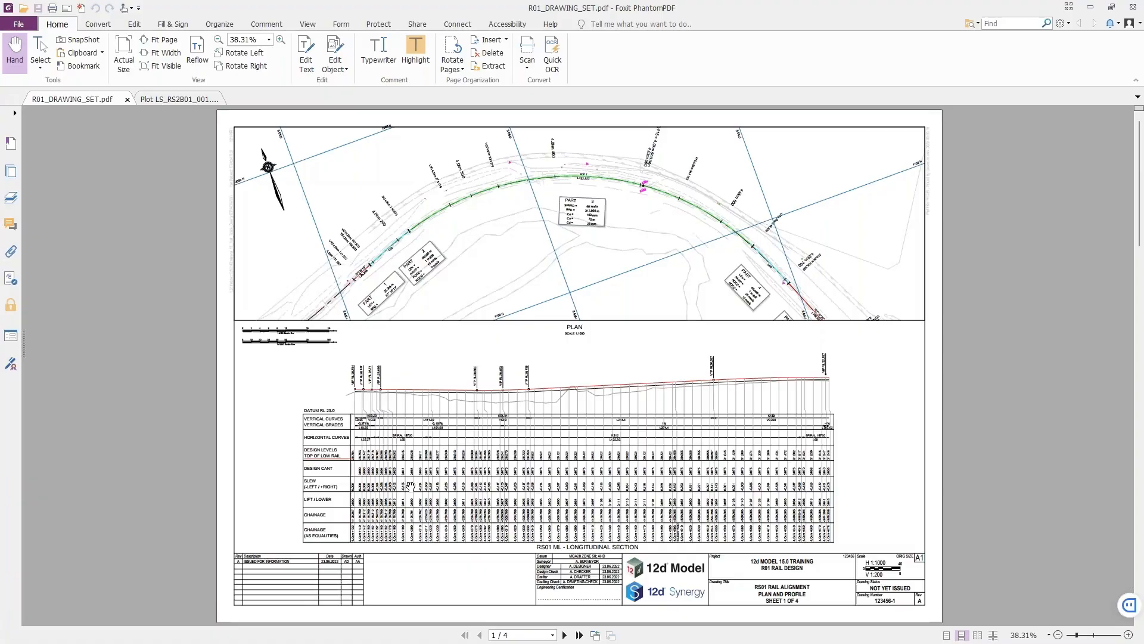
{"action": "scroll", "coordinate": [300, 498], "scroll_direction": "up", "scroll_amount": 2, "text": "ctrl"}
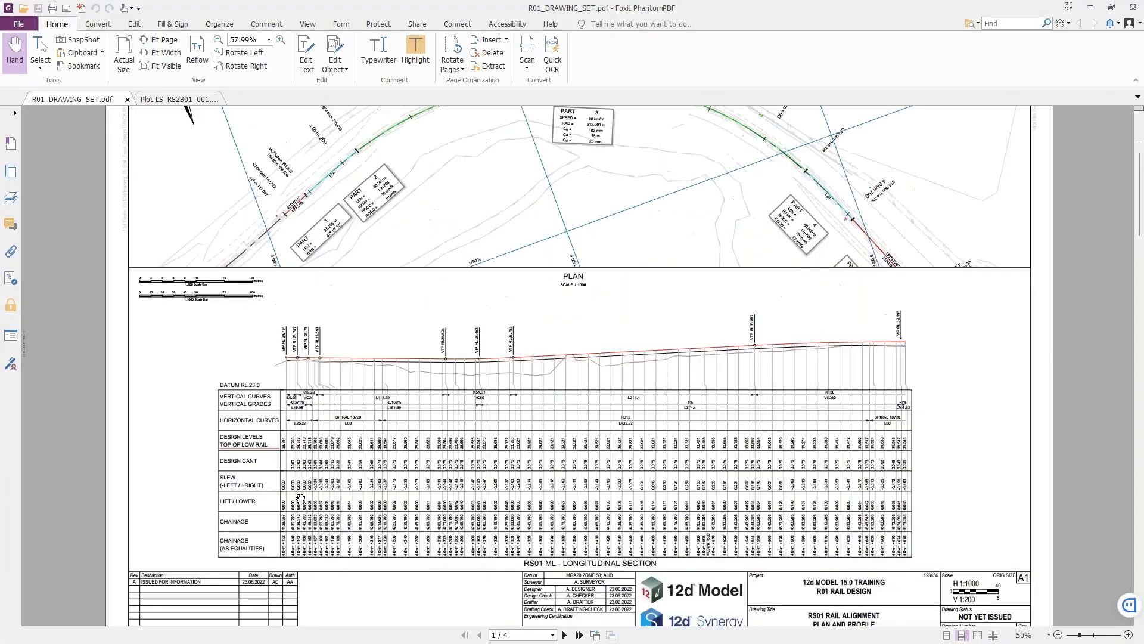
{"action": "scroll", "coordinate": [300, 498], "scroll_direction": "up", "scroll_amount": 1, "text": "ctrl"}
{"action": "scroll", "coordinate": [169, 498], "scroll_direction": "up", "scroll_amount": 2}
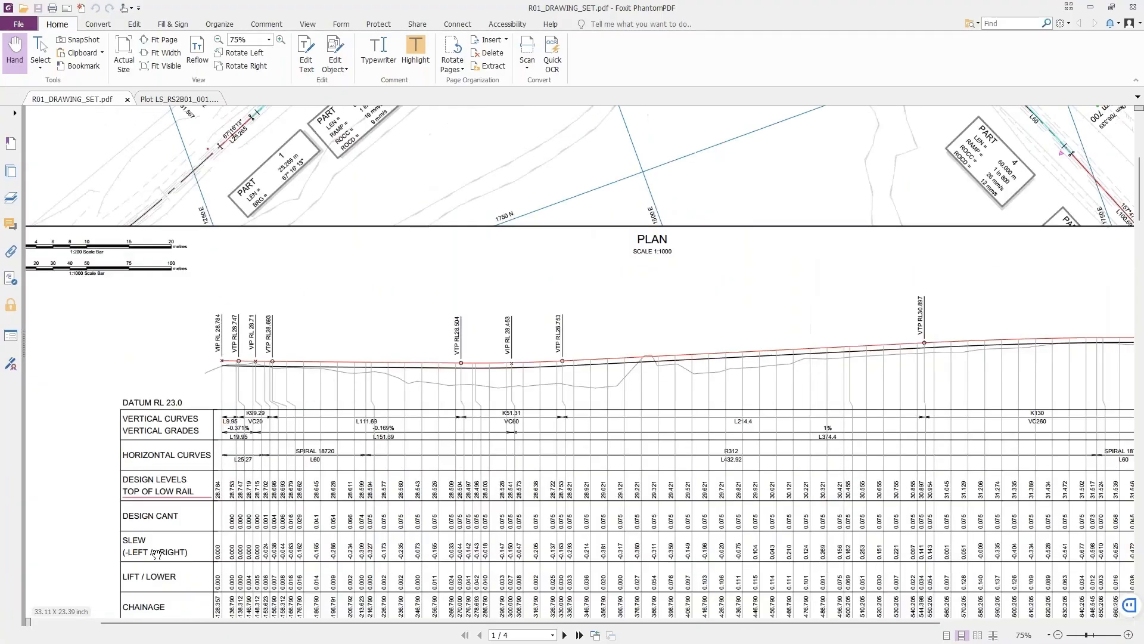
{"action": "scroll", "coordinate": [156, 554], "scroll_direction": "down", "scroll_amount": 3}
{"action": "scroll", "coordinate": [157, 554], "scroll_direction": "up", "scroll_amount": 2, "text": "ctrl"}
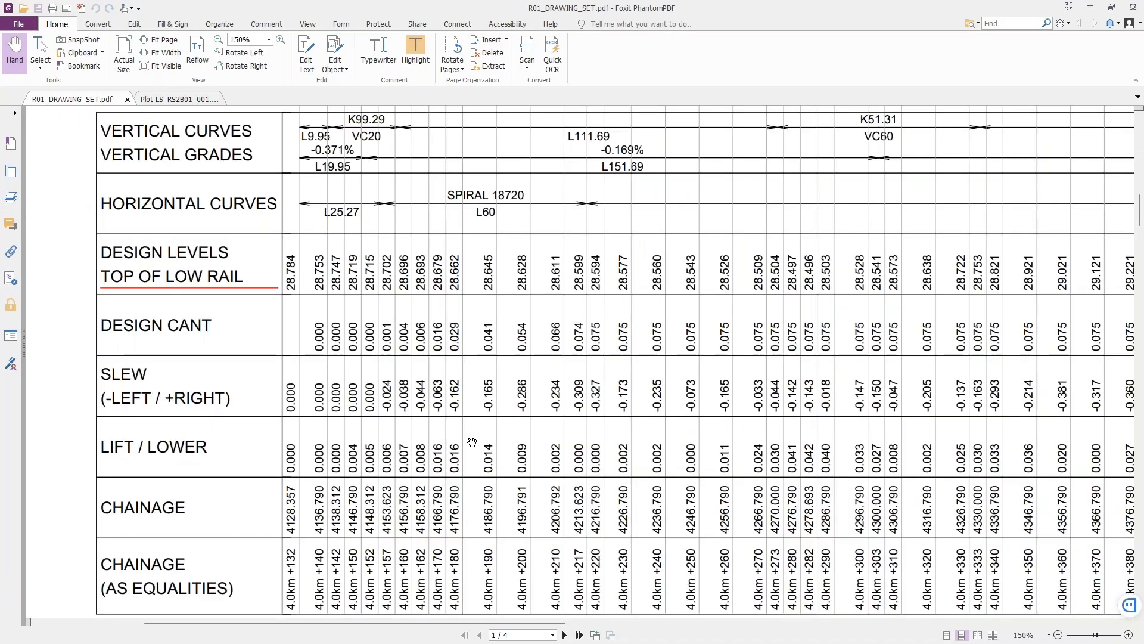
{"action": "scroll", "coordinate": [181, 491], "scroll_direction": "down", "scroll_amount": 4, "text": "ctrl"}
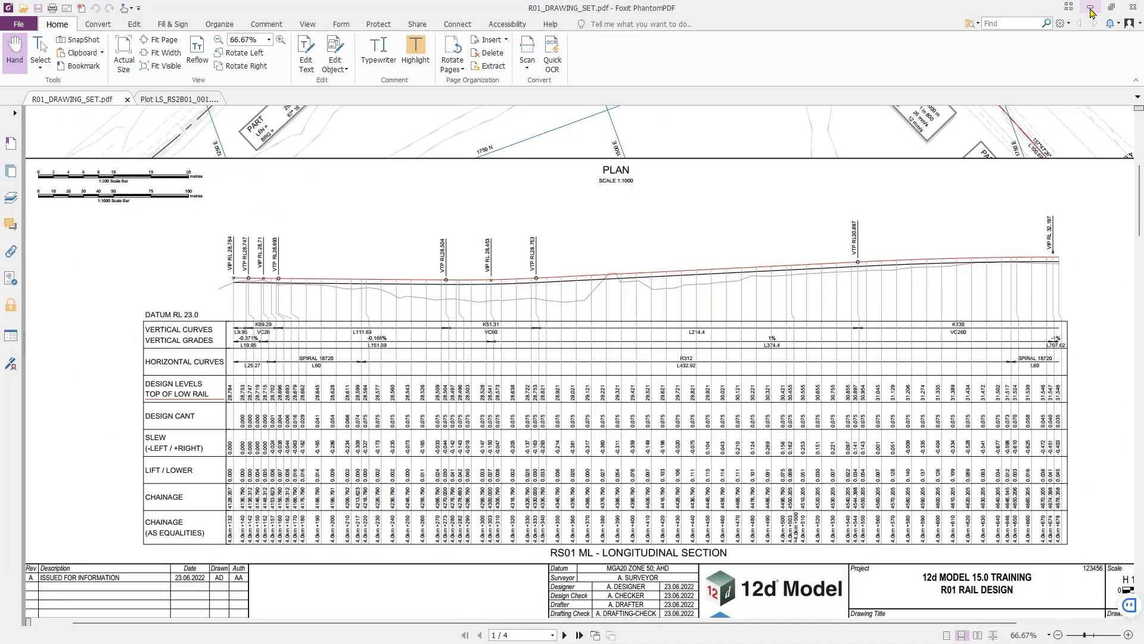
{"action": "left_click", "coordinate": [1091, 12]}
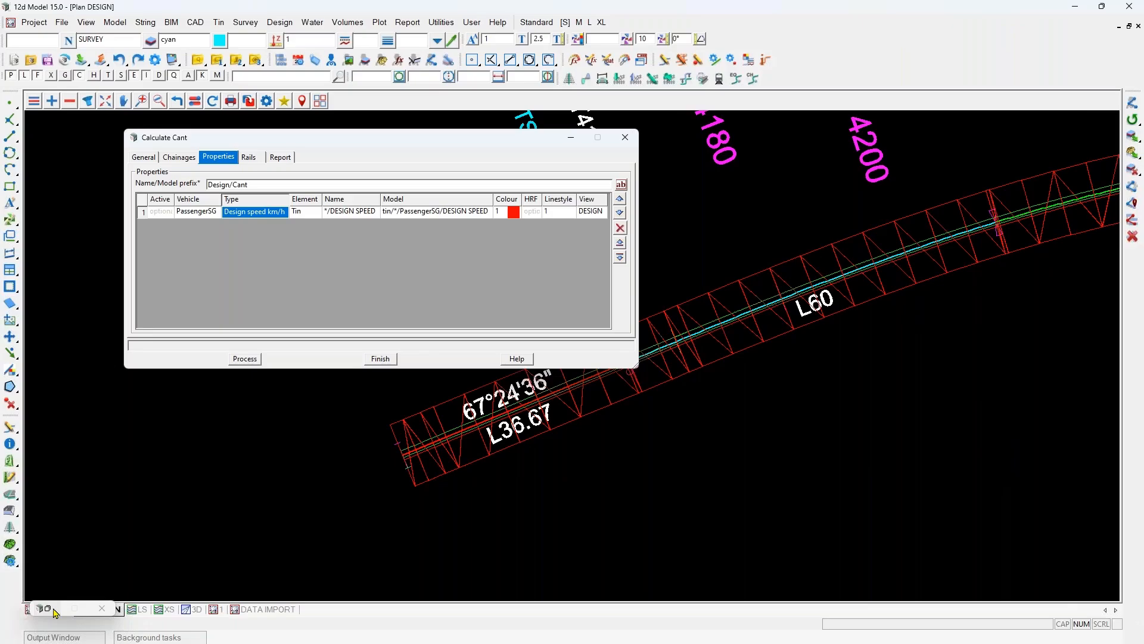
Step: Restore the Section Long Plot PPF Editor, review the tin definitions and tin height parameters of RS01.lplotppf, and minimise the editor again
{"action": "left_click", "coordinate": [53, 609]}
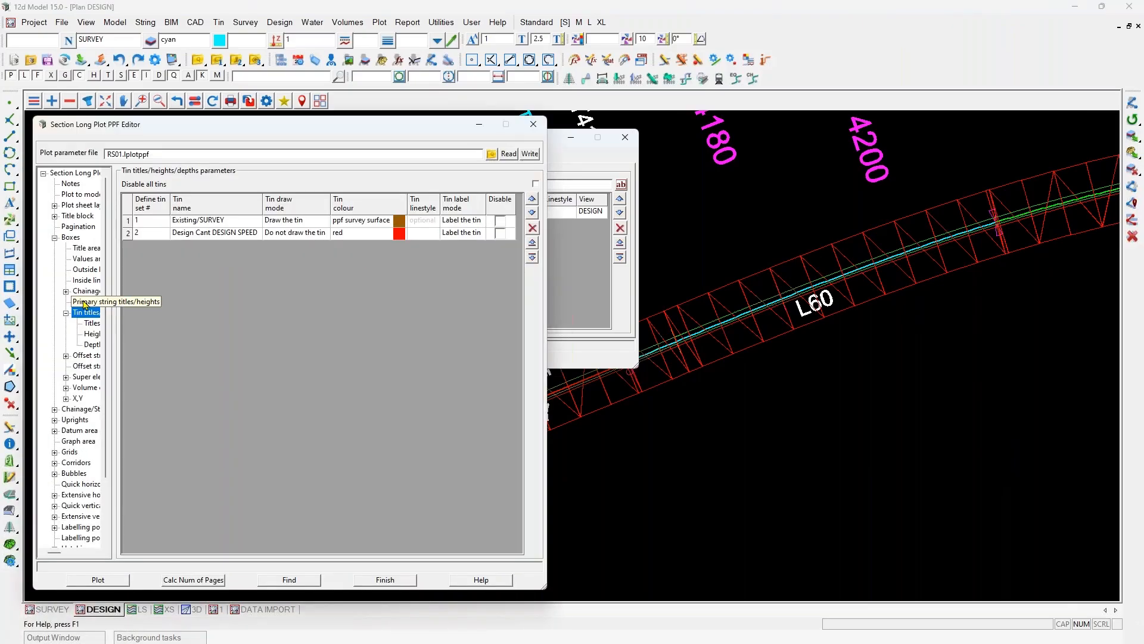
{"action": "left_click", "coordinate": [241, 235]}
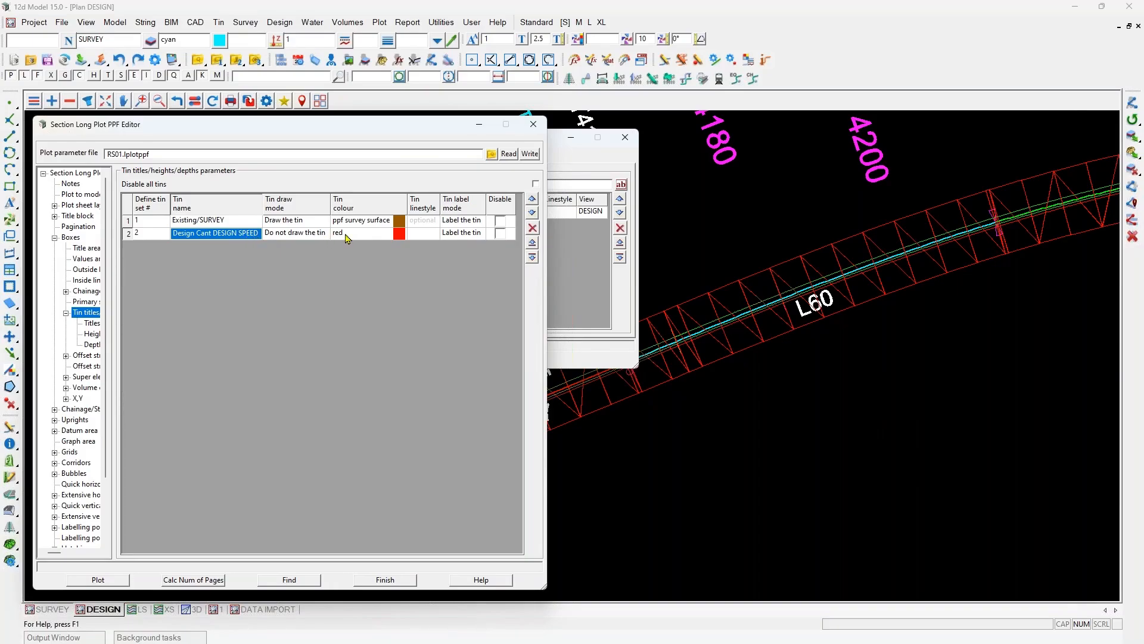
{"action": "left_click", "coordinate": [93, 323]}
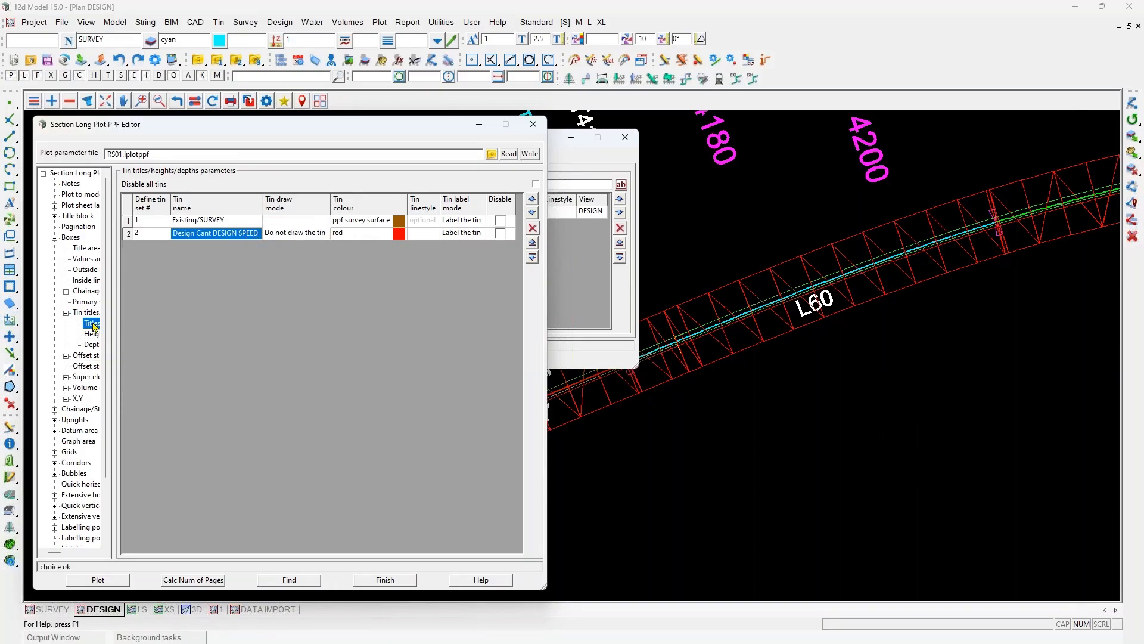
{"action": "left_click", "coordinate": [93, 334]}
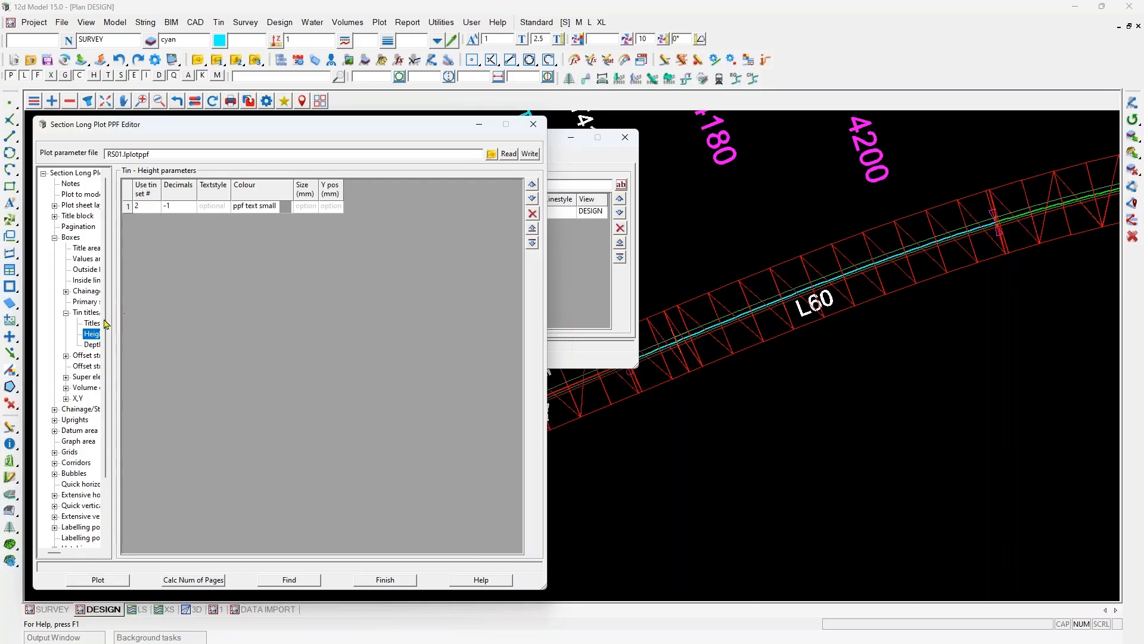
{"action": "left_click", "coordinate": [93, 323]}
{"action": "left_click", "coordinate": [87, 313]}
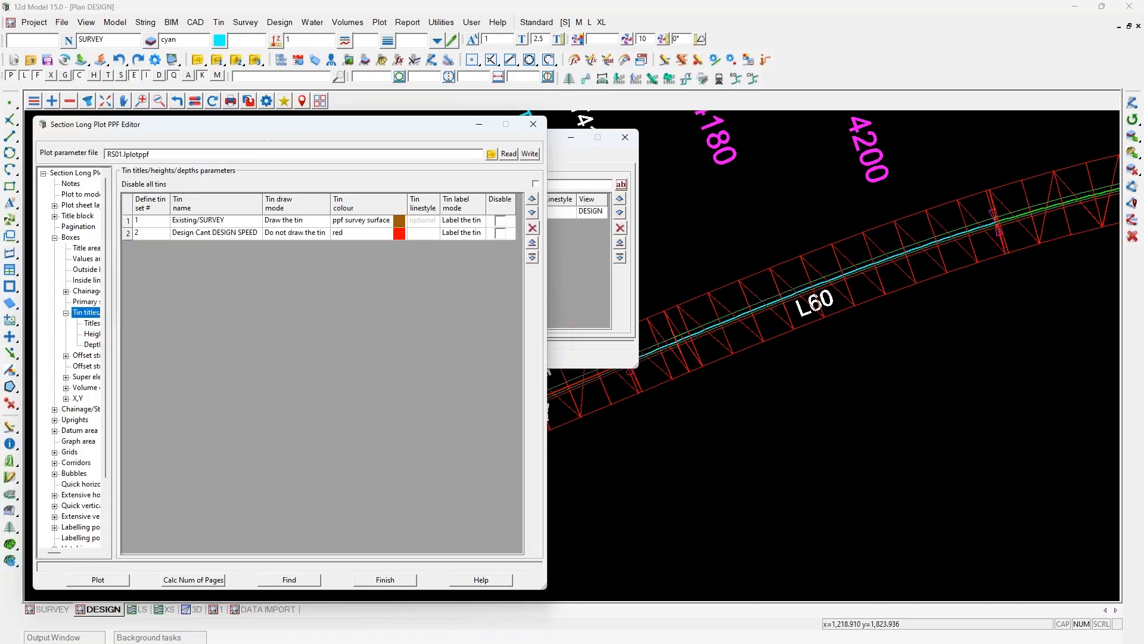
{"action": "left_click", "coordinate": [476, 126]}
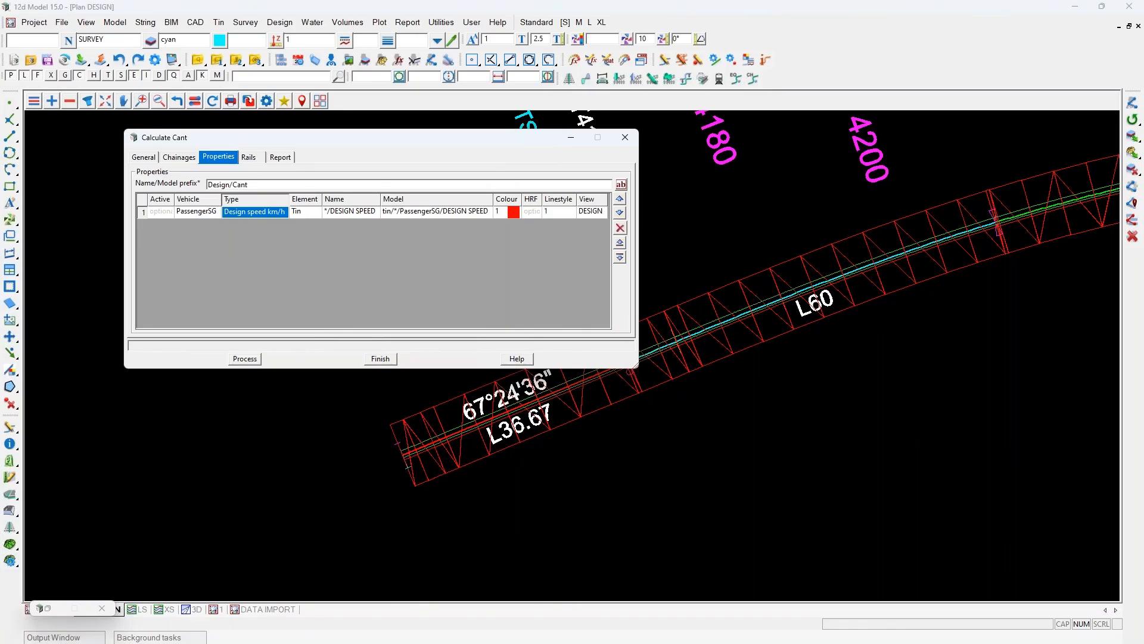
Step: Switch to Foxit PhantomPDF, examine the design speed row in Plot LS_RS2B01_001.pdf, and return to the Calculate Cant properties in 12d Model
{"action": "key", "text": "alt+Tab"}
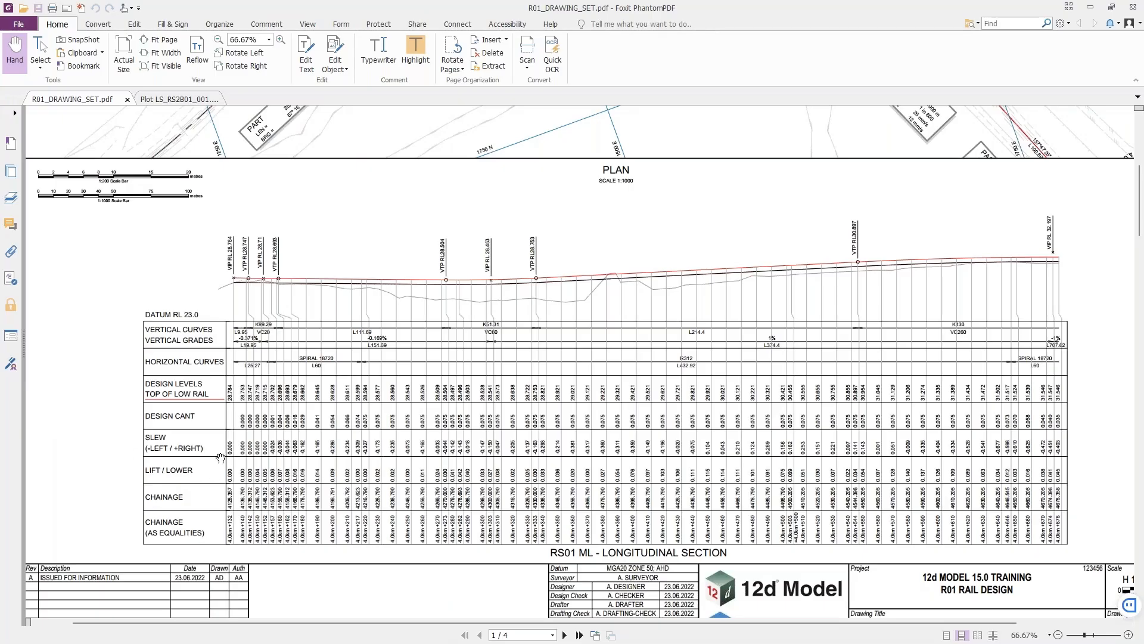
{"action": "left_click", "coordinate": [177, 100]}
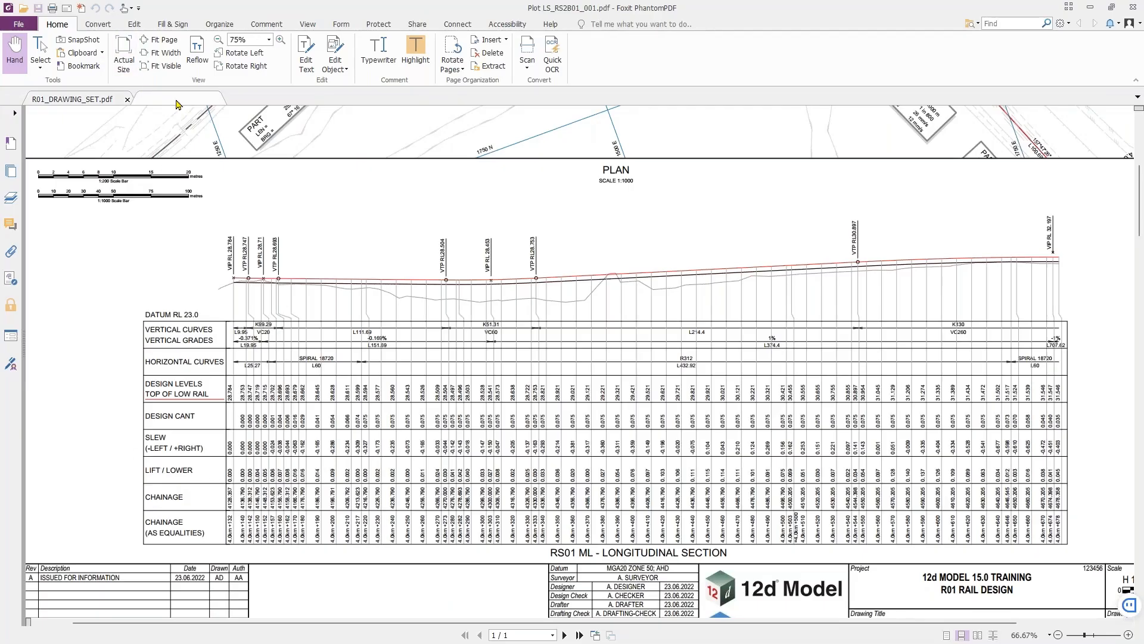
{"action": "scroll", "coordinate": [136, 457], "scroll_direction": "up", "scroll_amount": 3, "text": "ctrl"}
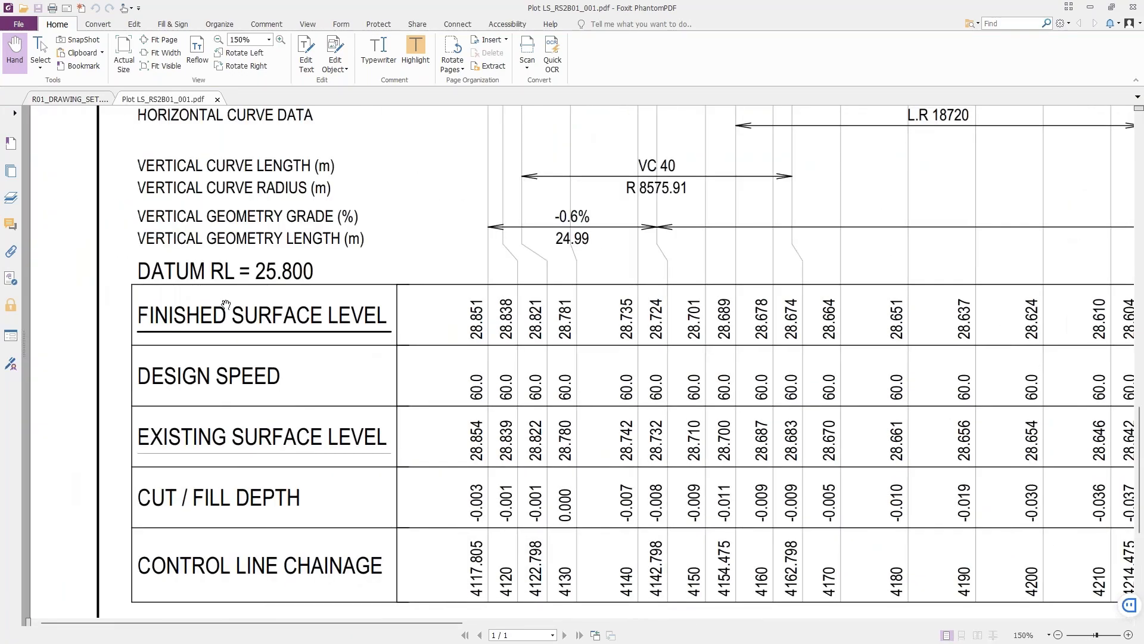
{"action": "left_click", "coordinate": [1090, 9]}
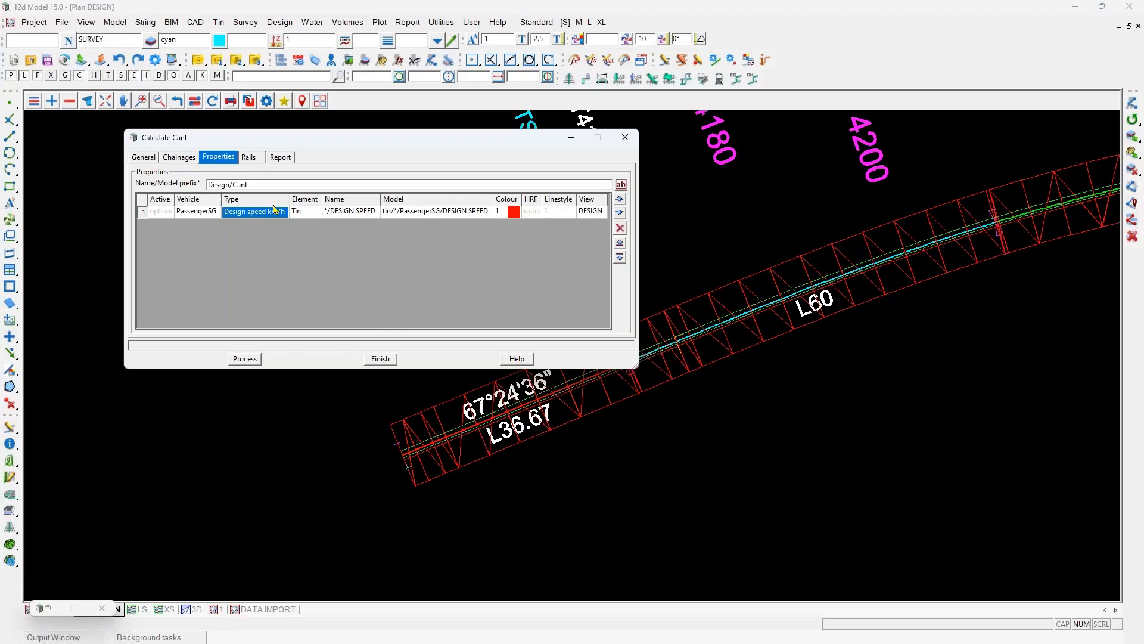
{"action": "scroll", "coordinate": [429, 431], "scroll_direction": "up", "scroll_amount": 3}
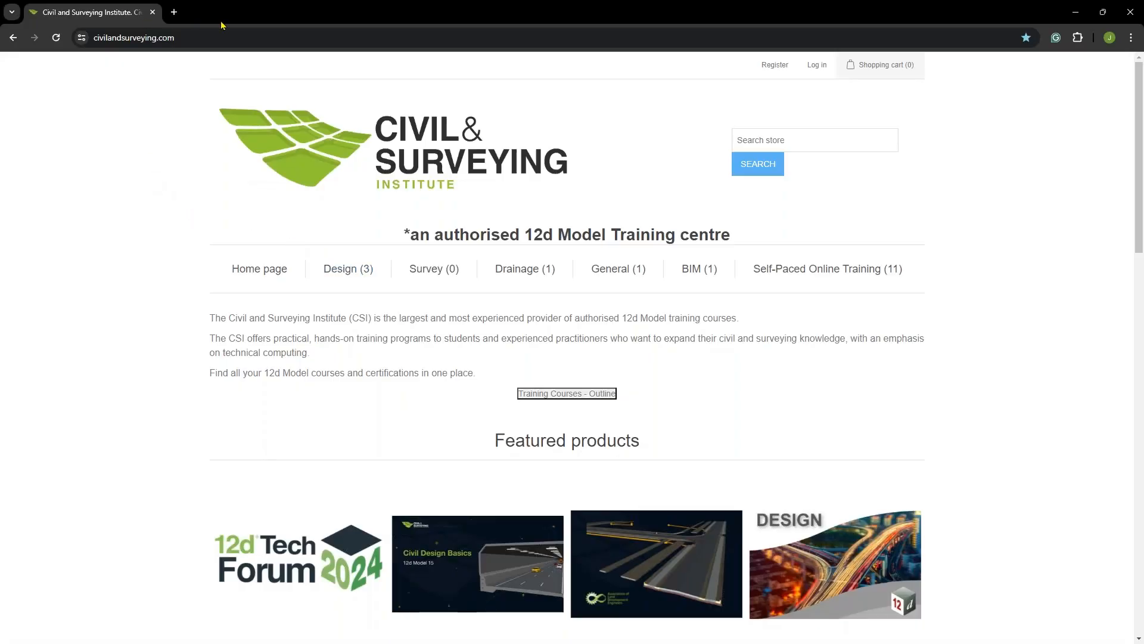
Step: Open the Rail/Track Design course from the Design category of civilandsurveying.com and review its dates, requirements and registration form
{"action": "left_click", "coordinate": [188, 33]}
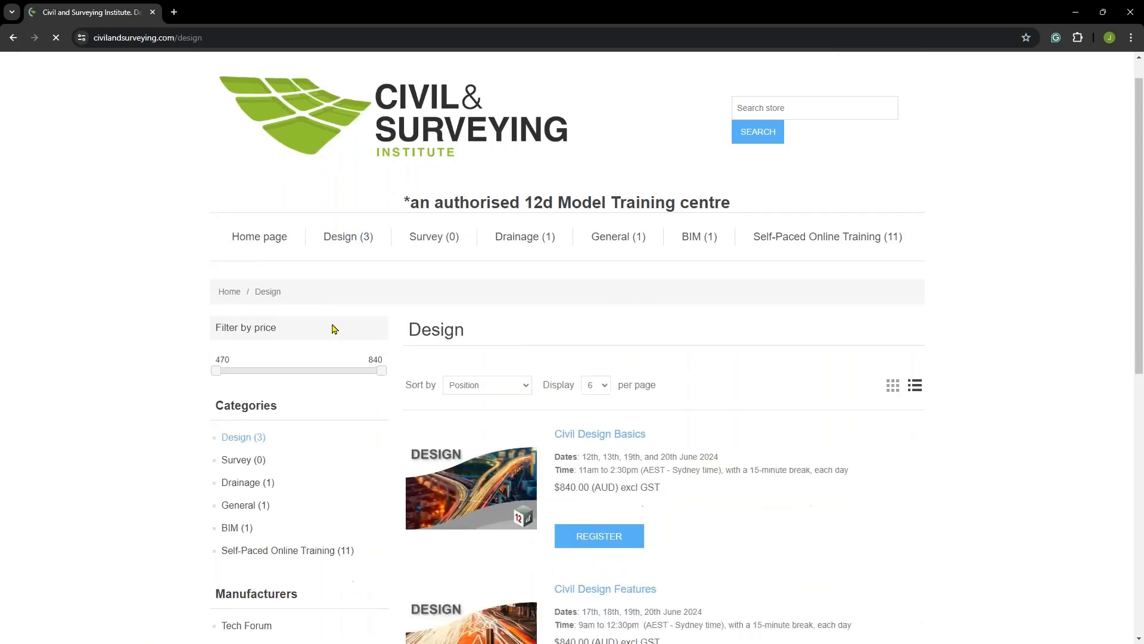
{"action": "scroll", "coordinate": [301, 325], "scroll_direction": "down", "scroll_amount": 9}
{"action": "scroll", "coordinate": [302, 325], "scroll_direction": "up", "scroll_amount": 3}
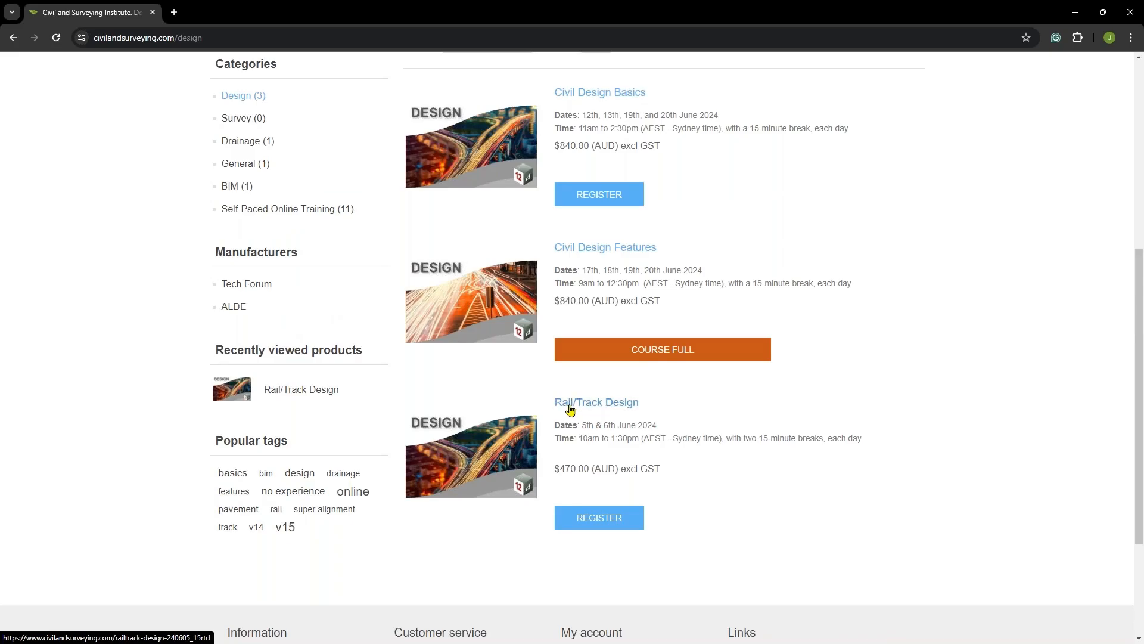
{"action": "left_click", "coordinate": [602, 411]}
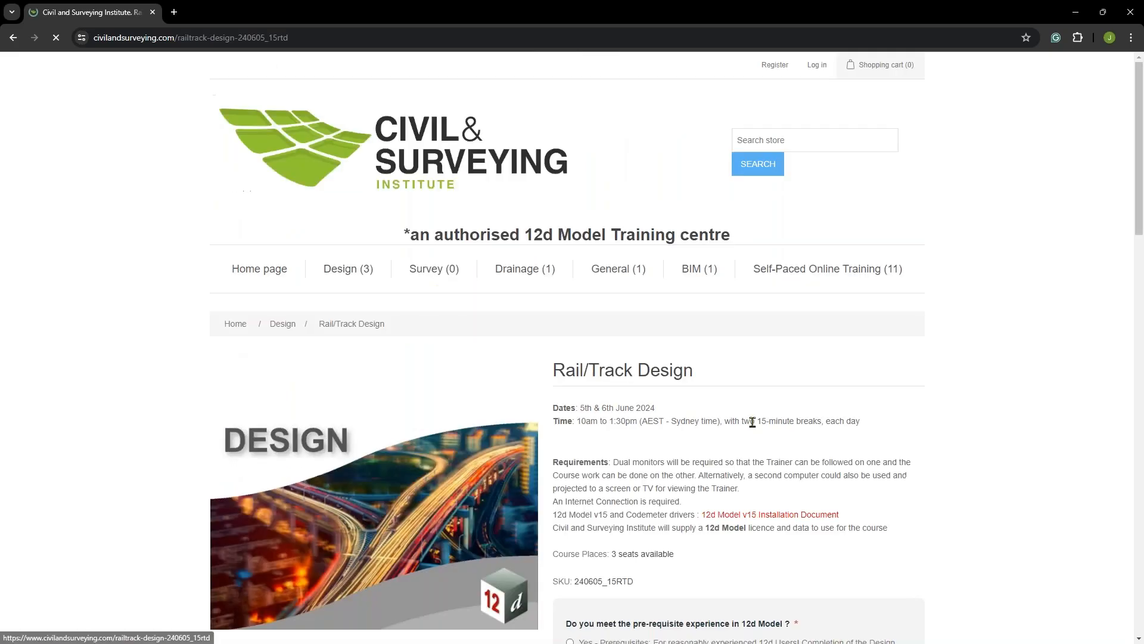
{"action": "scroll", "coordinate": [602, 308], "scroll_direction": "down", "scroll_amount": 4}
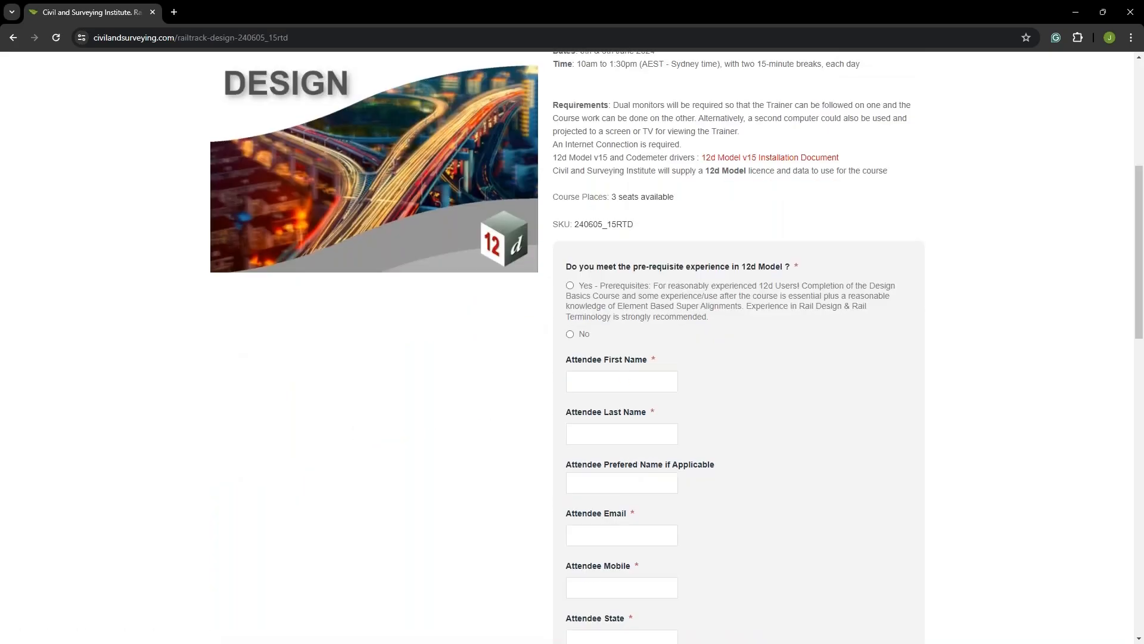
{"action": "scroll", "coordinate": [635, 364], "scroll_direction": "up", "scroll_amount": 1}
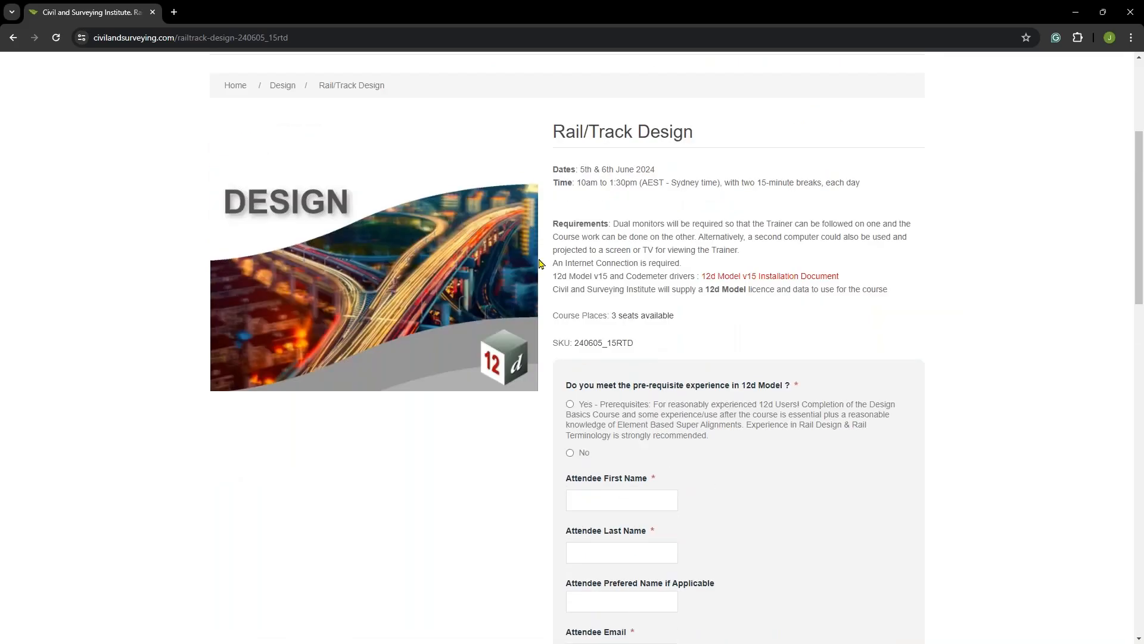
{"action": "scroll", "coordinate": [383, 286], "scroll_direction": "up", "scroll_amount": 4}
{"action": "scroll", "coordinate": [617, 391], "scroll_direction": "down", "scroll_amount": 2}
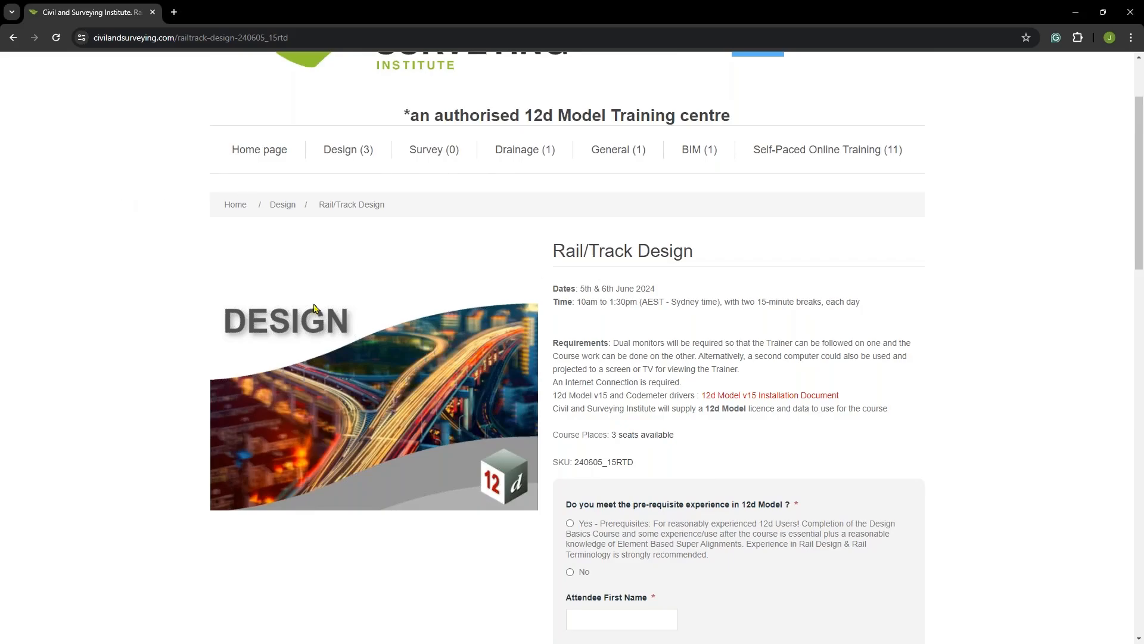
Step: Return to the Design category on the training website and look through its listed courses
{"action": "scroll", "coordinate": [603, 377], "scroll_direction": "up", "scroll_amount": 2}
{"action": "left_click", "coordinate": [376, 278]}
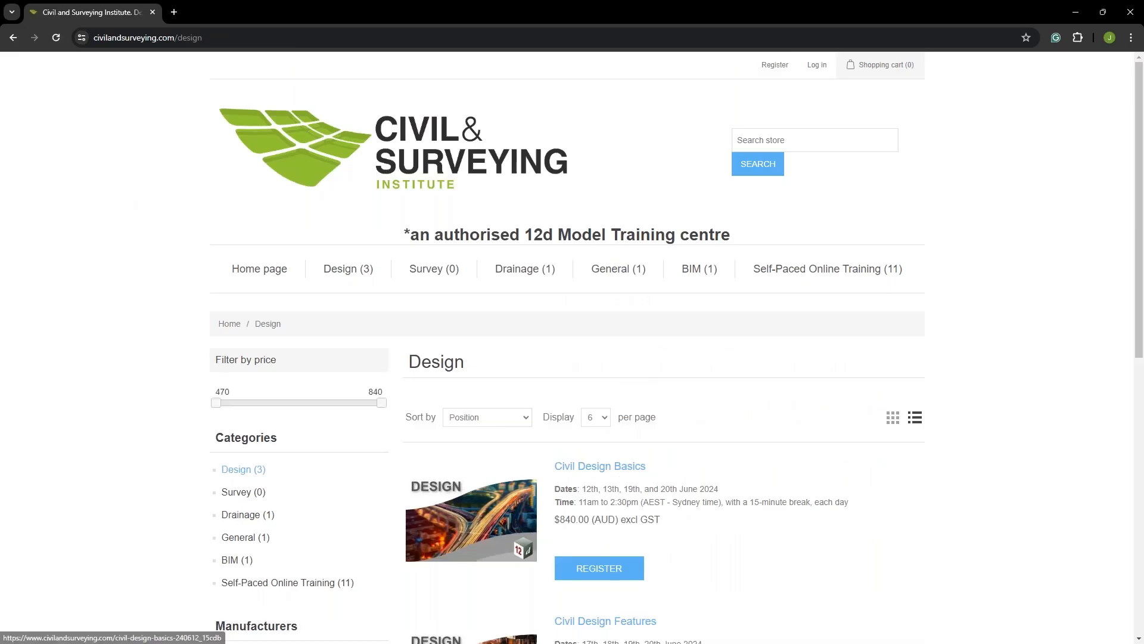
{"action": "scroll", "coordinate": [534, 454], "scroll_direction": "down", "scroll_amount": 6}
{"action": "scroll", "coordinate": [572, 349], "scroll_direction": "up", "scroll_amount": 6}
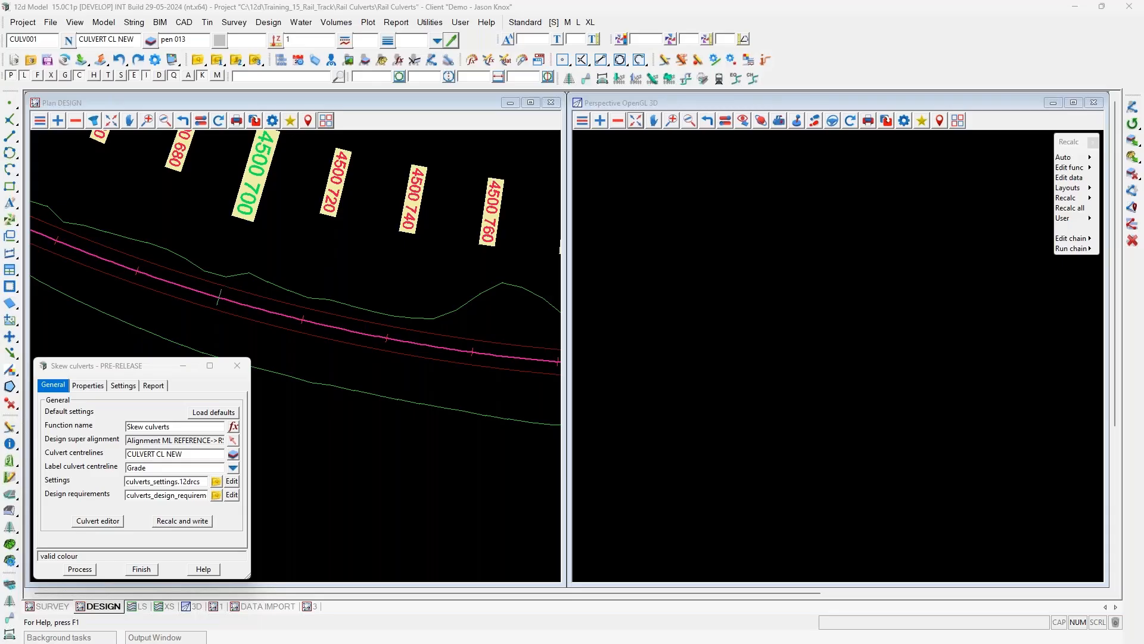
Step: Draw a two-point culvert centreline across the rail alignment at chainage 4500 700, between the green boundary lines on both sides
{"action": "scroll", "coordinate": [447, 315], "scroll_direction": "down", "scroll_amount": 2}
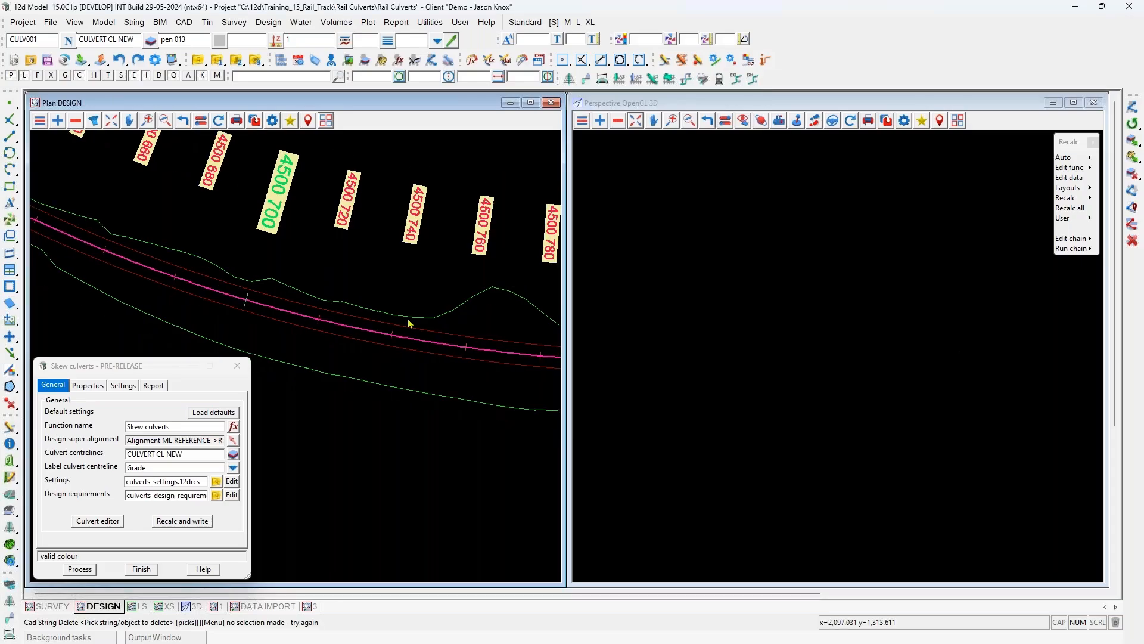
{"action": "scroll", "coordinate": [376, 315], "scroll_direction": "up", "scroll_amount": 1}
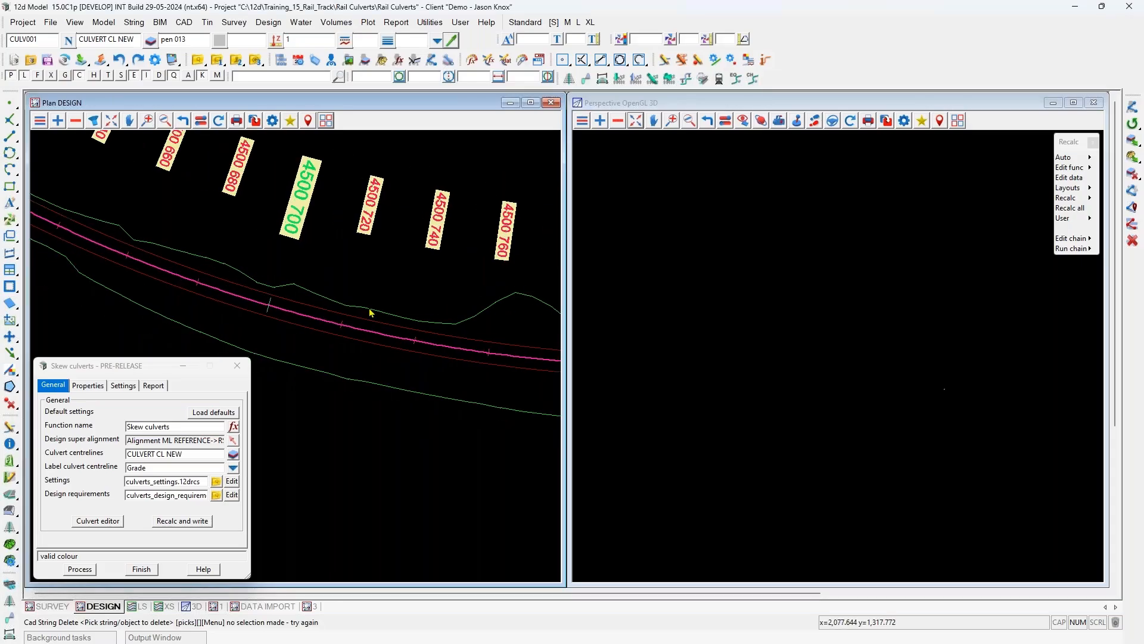
{"action": "left_click", "coordinate": [15, 138]}
{"action": "scroll", "coordinate": [274, 288], "scroll_direction": "up", "scroll_amount": 2}
{"action": "left_click", "coordinate": [277, 292]}
{"action": "left_click", "coordinate": [269, 398]}
{"action": "key", "text": "Escape"}
{"action": "scroll", "coordinate": [275, 301], "scroll_direction": "down", "scroll_amount": 2}
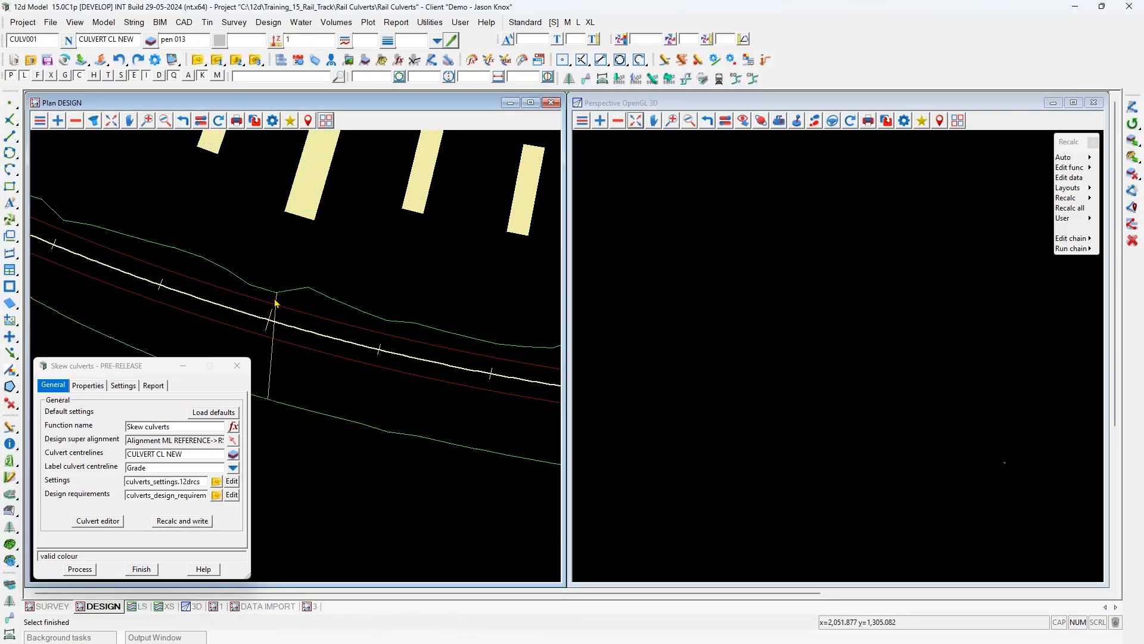
Step: Draw two more culvert centrelines across the rail alignment, one between chainages 4500 720 and 4500 740 and one near CS 4500 793.222
{"action": "left_click", "coordinate": [10, 136]}
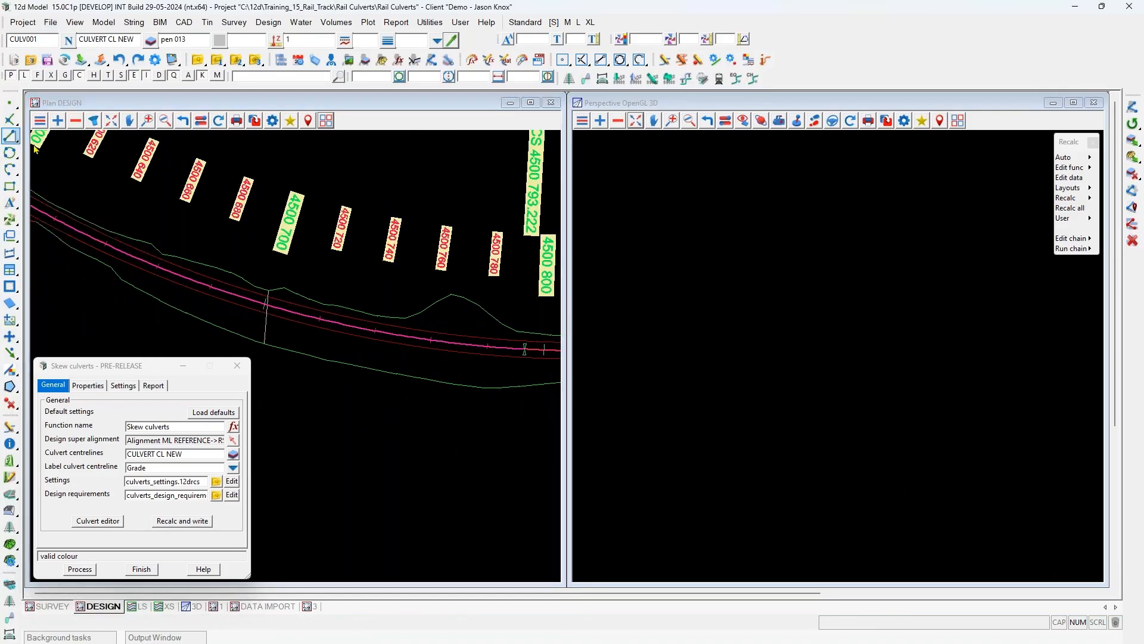
{"action": "left_click", "coordinate": [371, 316]}
{"action": "left_click", "coordinate": [354, 367]}
{"action": "scroll", "coordinate": [432, 363], "scroll_direction": "down", "scroll_amount": 1}
{"action": "middle_click_drag", "start_coordinate": [489, 340], "coordinate": [414, 306]}
{"action": "left_click", "coordinate": [434, 316]}
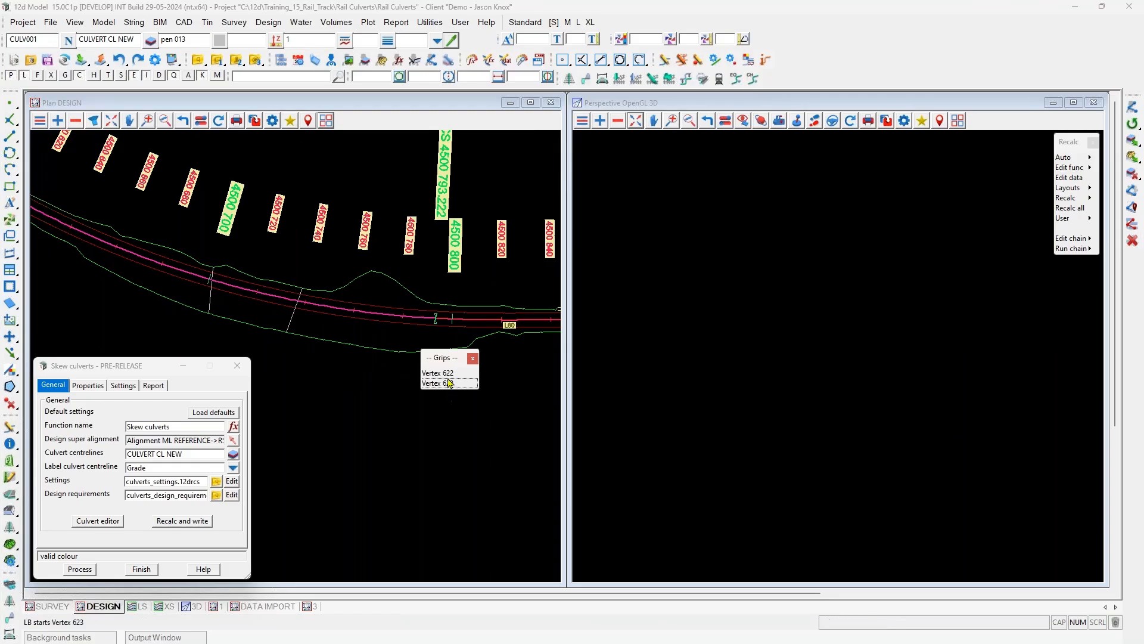
{"action": "left_click", "coordinate": [450, 379]}
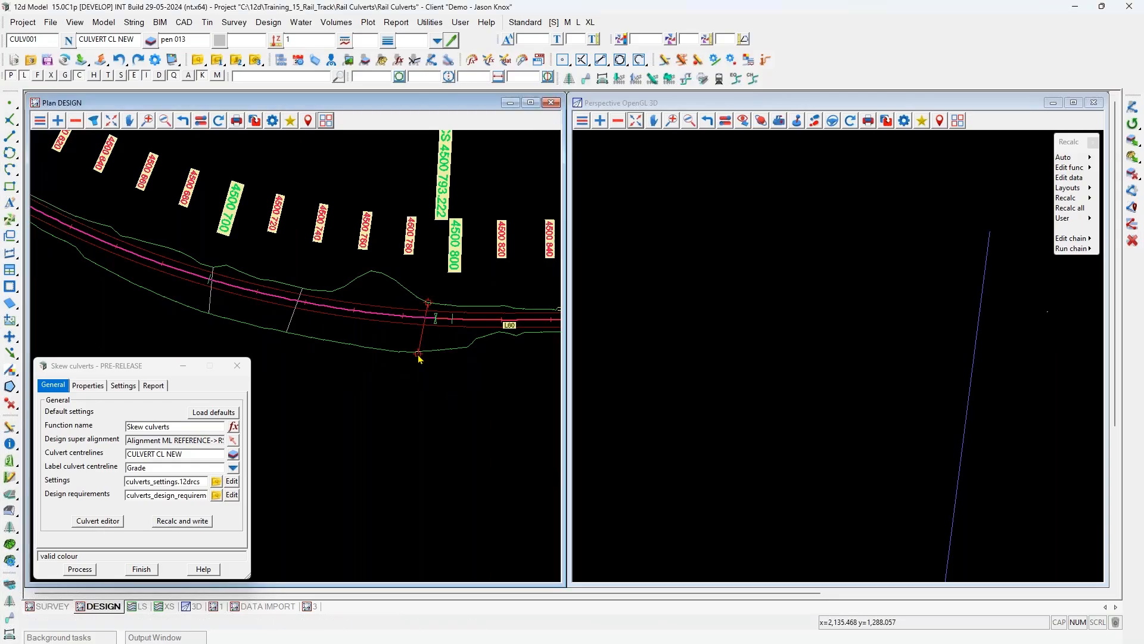
{"action": "scroll", "coordinate": [400, 292], "scroll_direction": "up", "scroll_amount": 2}
{"action": "scroll", "coordinate": [287, 394], "scroll_direction": "down", "scroll_amount": 2}
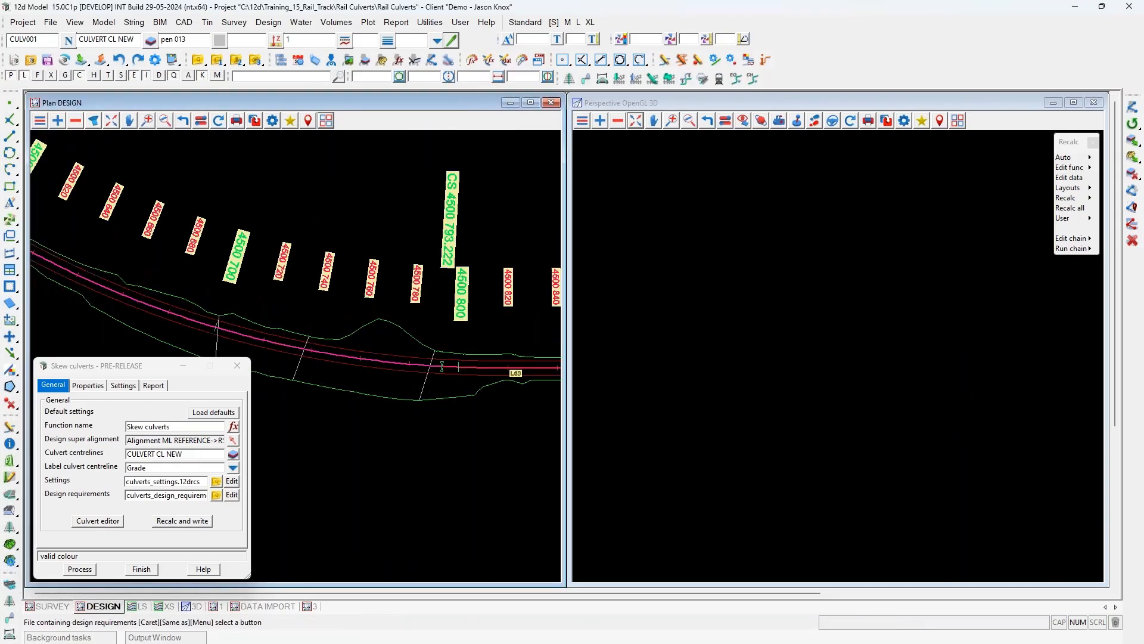
Step: Open culverts_settings.12drcs from the Skew culverts dialog, review its box, rock protection, label, default and pipe settings, and close it
{"action": "left_click", "coordinate": [232, 482]}
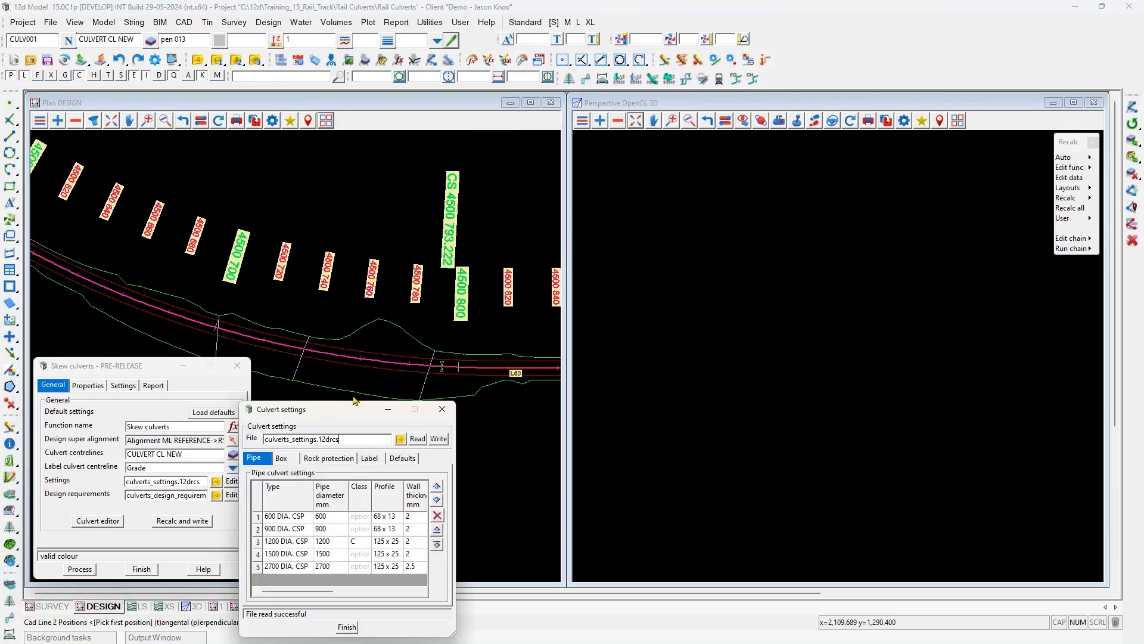
{"action": "left_click_drag", "start_coordinate": [458, 371], "coordinate": [708, 361]}
{"action": "left_click", "coordinate": [295, 369]}
{"action": "left_click", "coordinate": [341, 369]}
{"action": "left_click", "coordinate": [376, 369]}
{"action": "left_click", "coordinate": [405, 369]}
{"action": "left_click", "coordinate": [261, 369]}
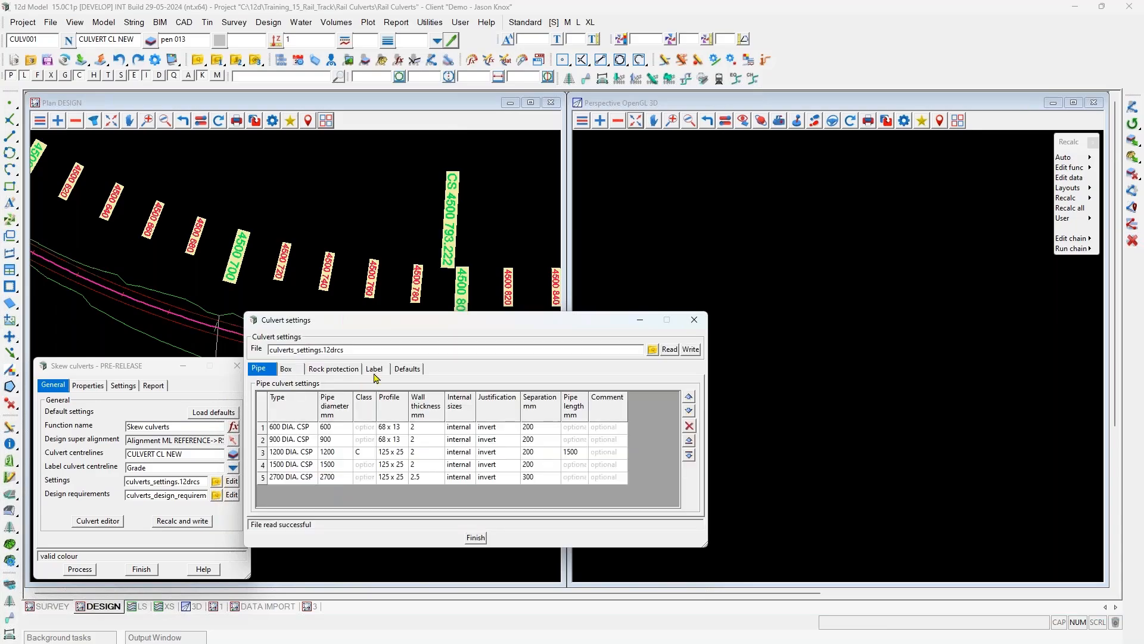
{"action": "left_click", "coordinate": [475, 537]}
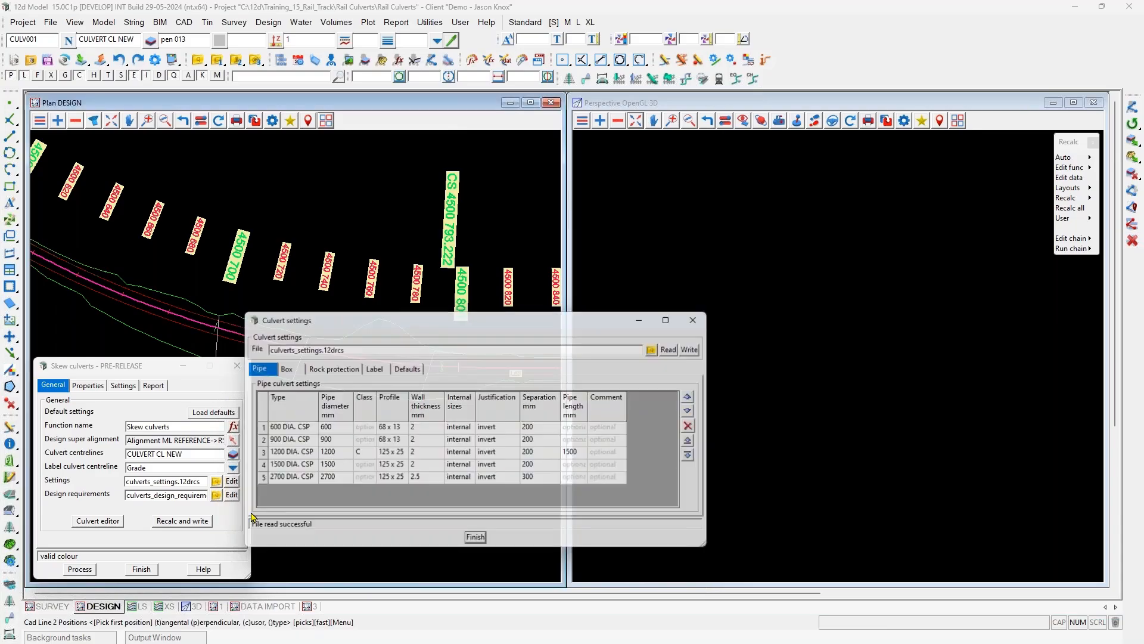
Step: Open the culvert design requirements file from the Skew culverts dialog, look through its standard and additional requirements, and close it
{"action": "left_click", "coordinate": [232, 495]}
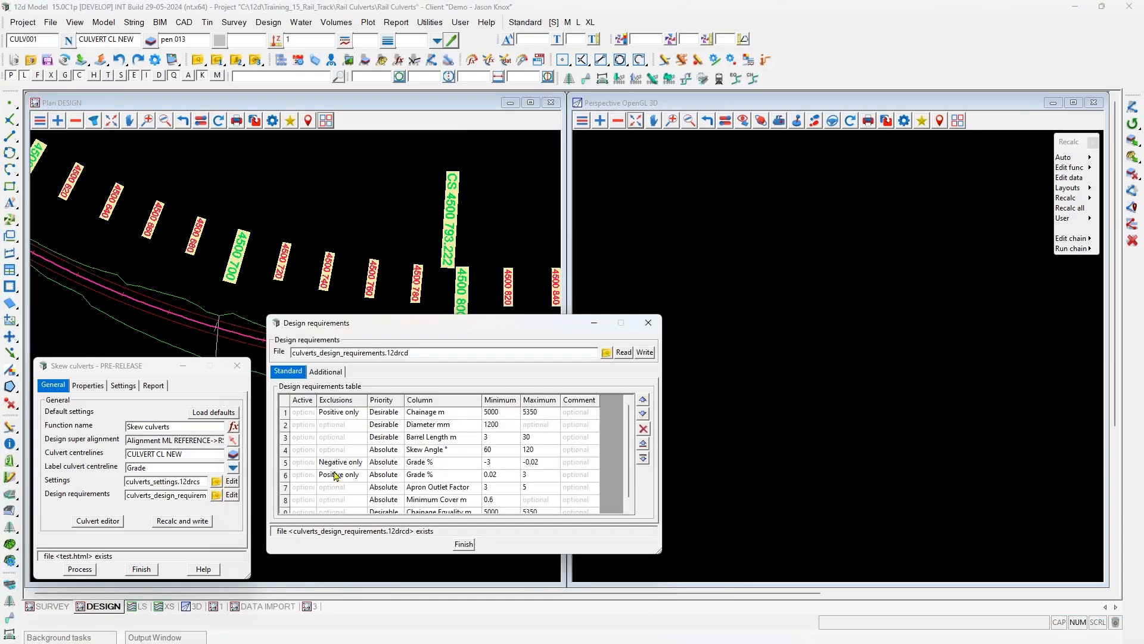
{"action": "left_click", "coordinate": [328, 371]}
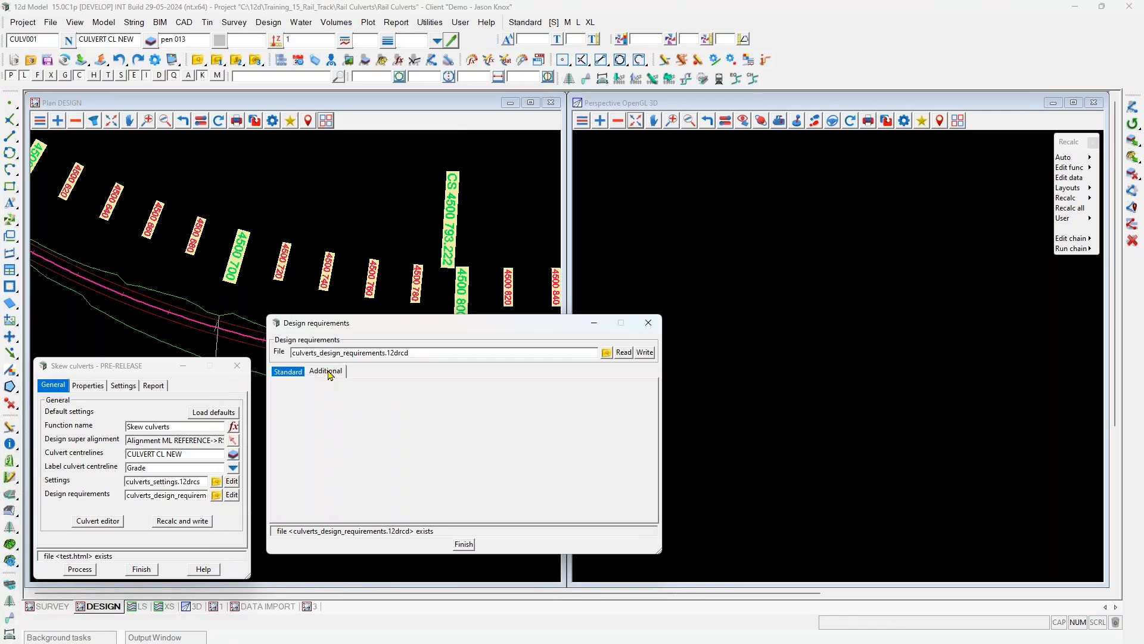
{"action": "left_click", "coordinate": [464, 544]}
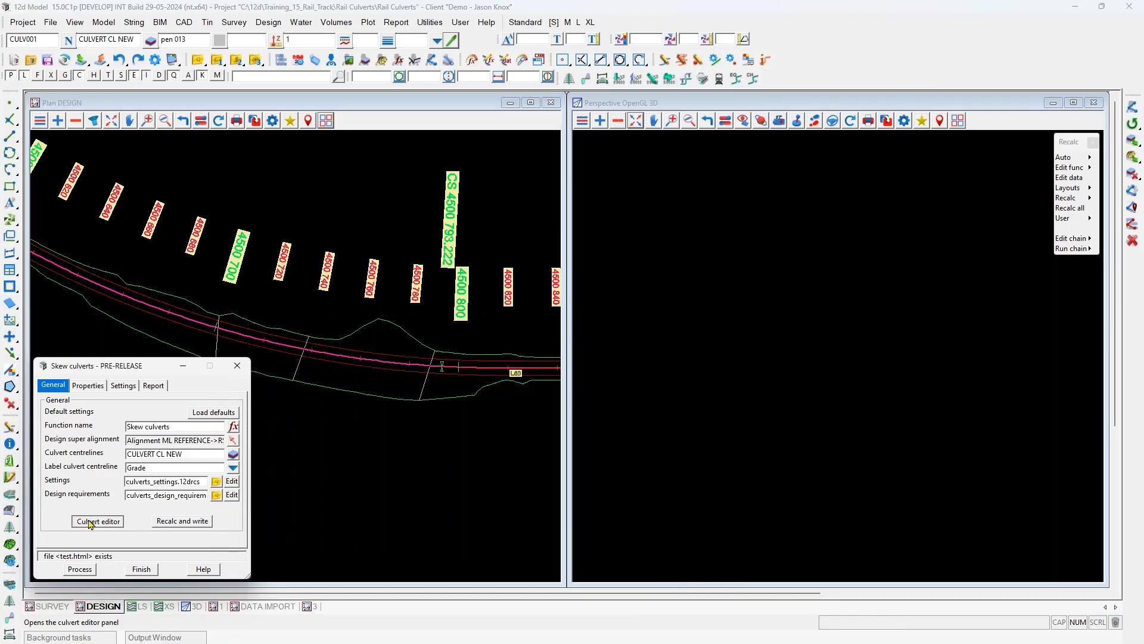
Step: Recalculate and write the culverts in the culvert editor, and auto-redesign their IDs from the prefix CULVERT and type Chainage using Redesign.12drcr
{"action": "left_click", "coordinate": [98, 521]}
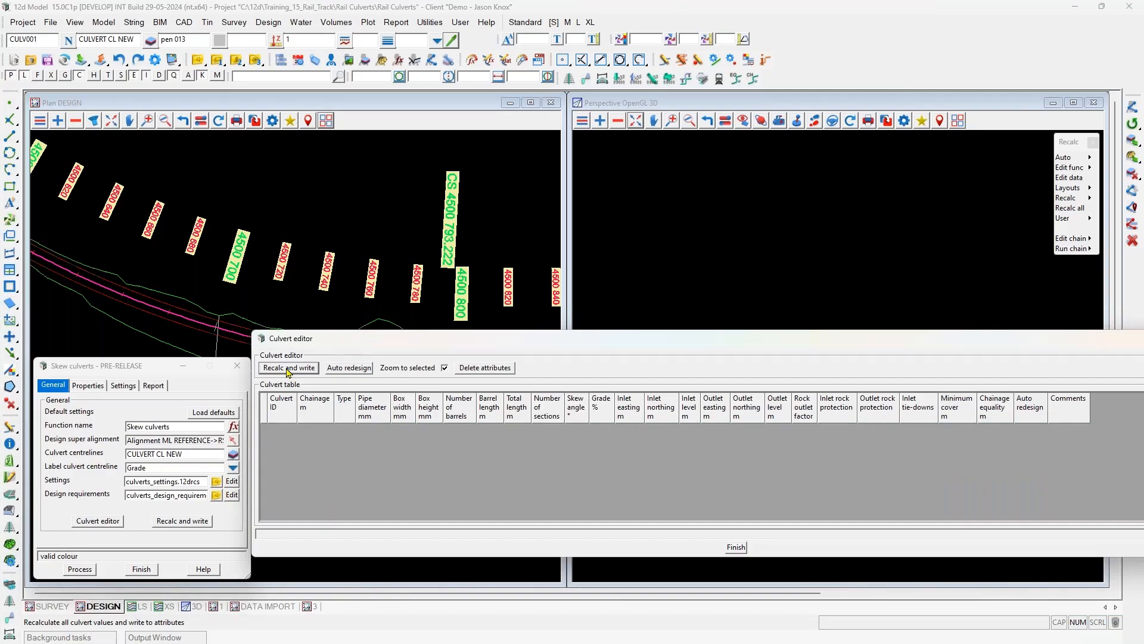
{"action": "left_click", "coordinate": [288, 368]}
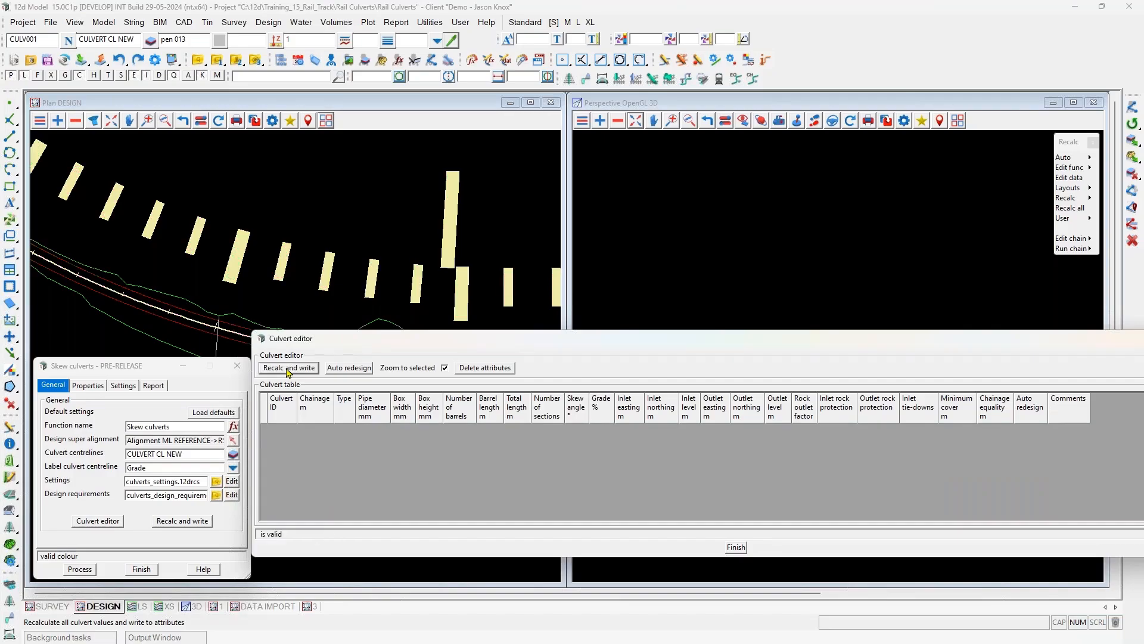
{"action": "left_click", "coordinate": [349, 368]}
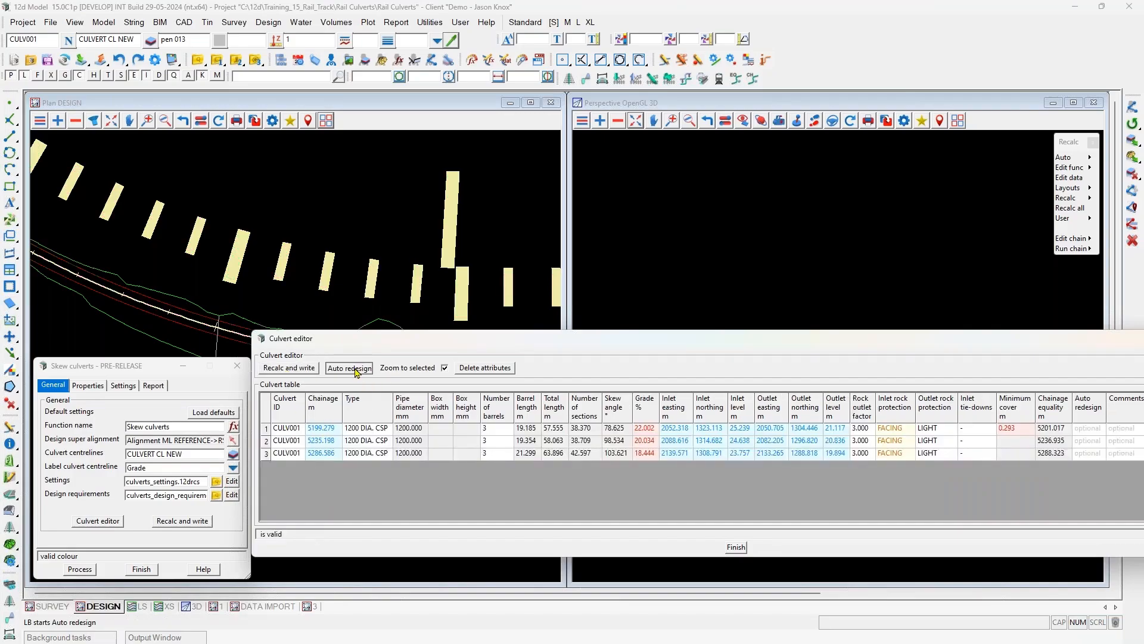
{"action": "left_click_drag", "start_coordinate": [479, 382], "coordinate": [417, 127]}
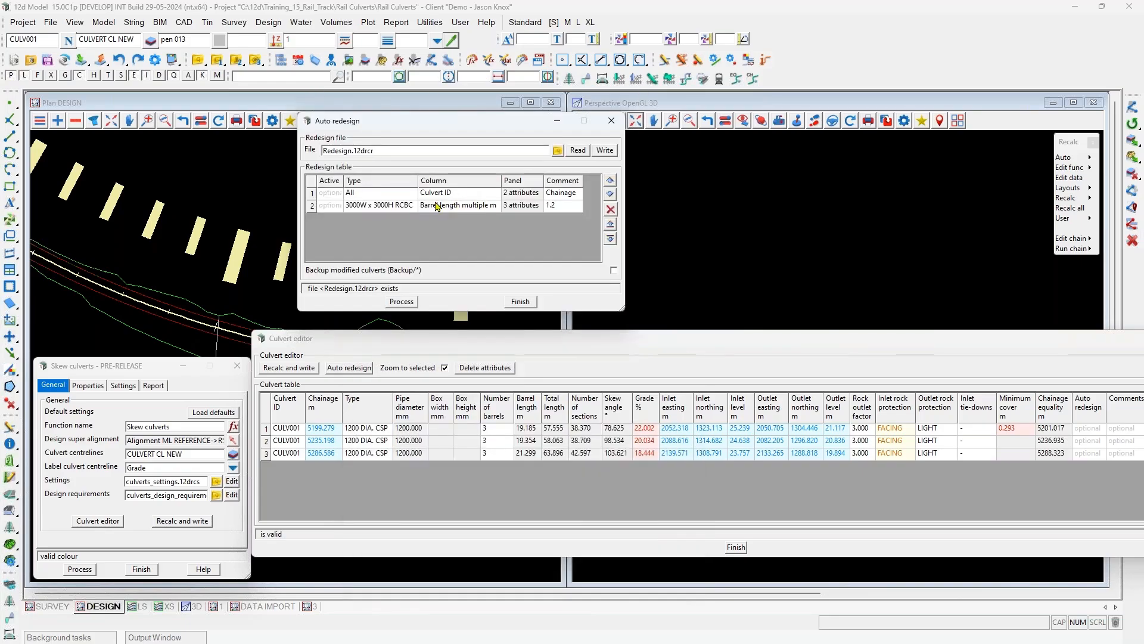
{"action": "left_click", "coordinate": [516, 197]}
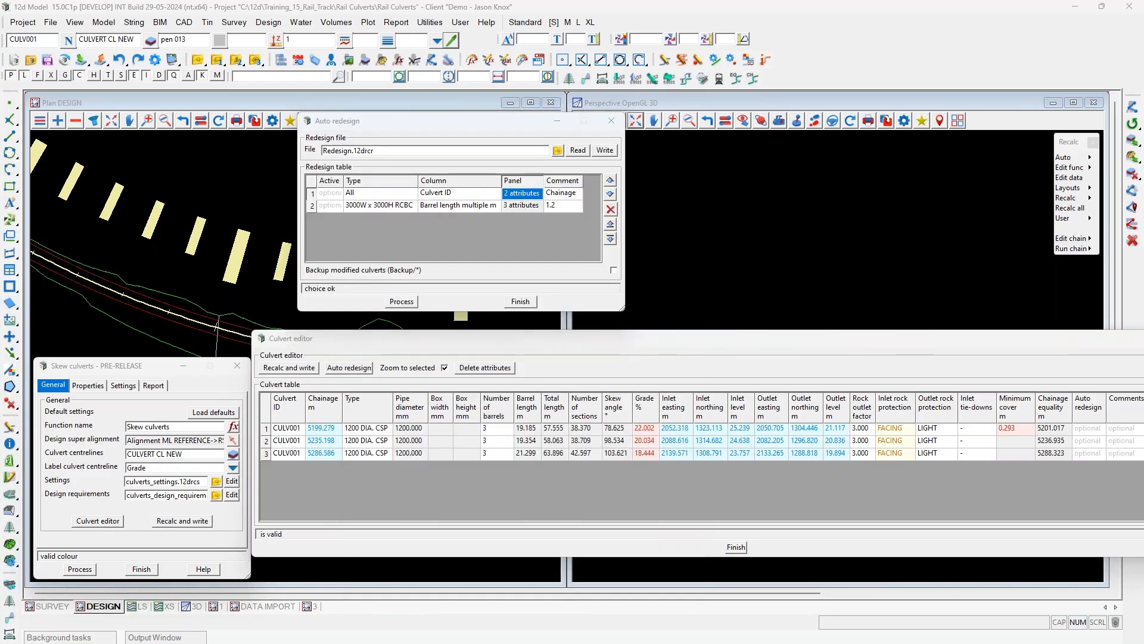
{"action": "middle_click_drag", "start_coordinate": [189, 237], "coordinate": [158, 217]}
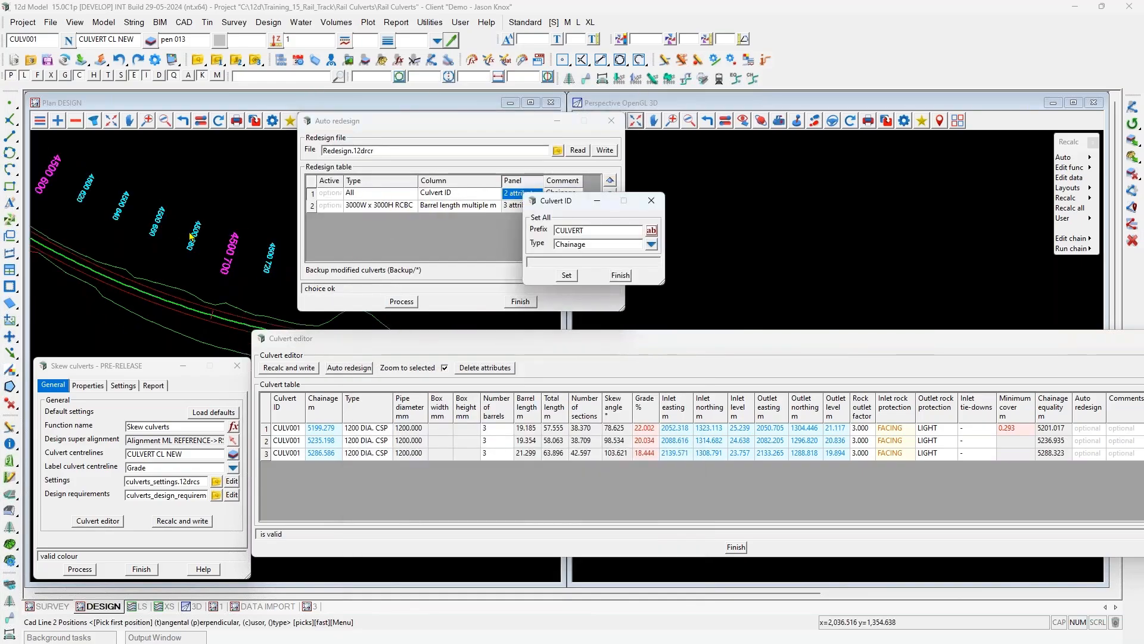
{"action": "scroll", "coordinate": [199, 299], "scroll_direction": "up", "scroll_amount": 1}
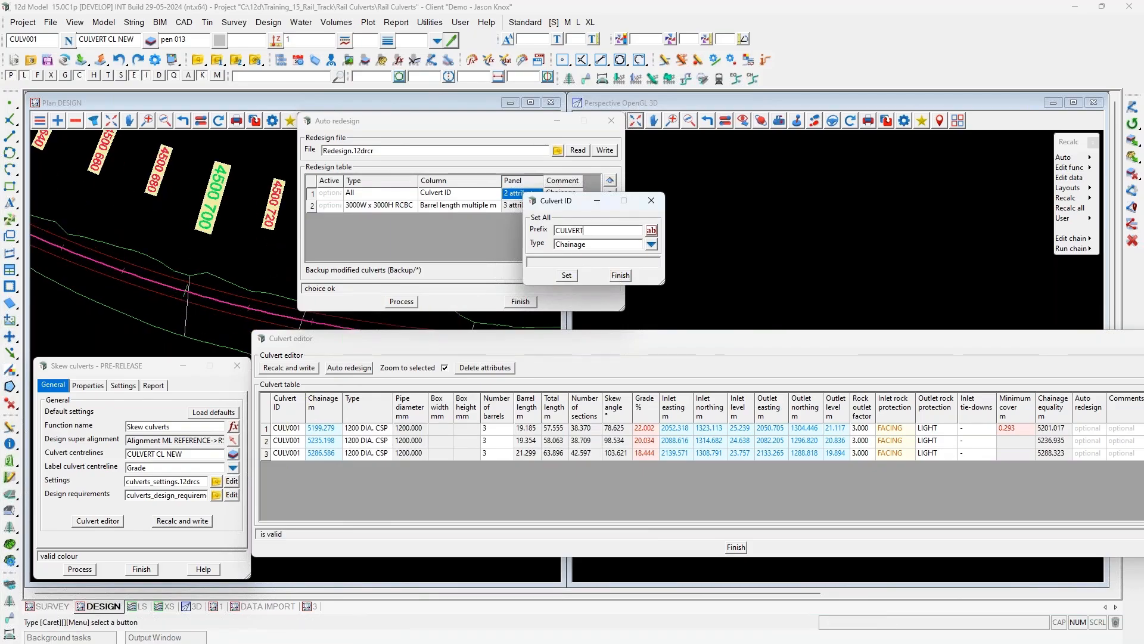
{"action": "left_click", "coordinate": [652, 245]}
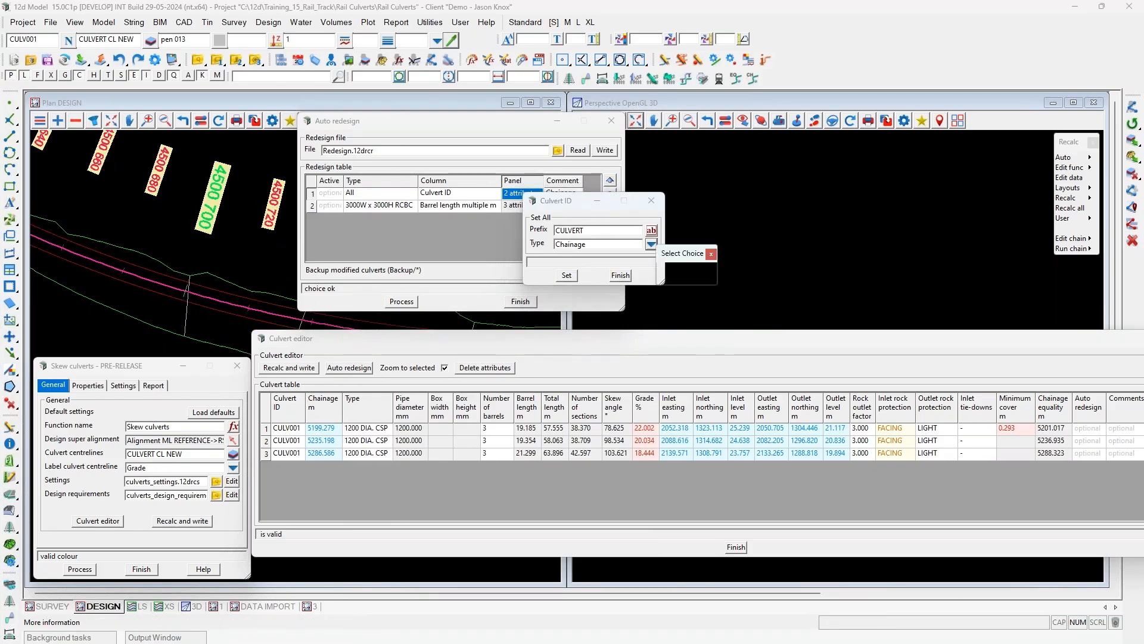
{"action": "left_click", "coordinate": [711, 253]}
{"action": "left_click", "coordinate": [612, 275]}
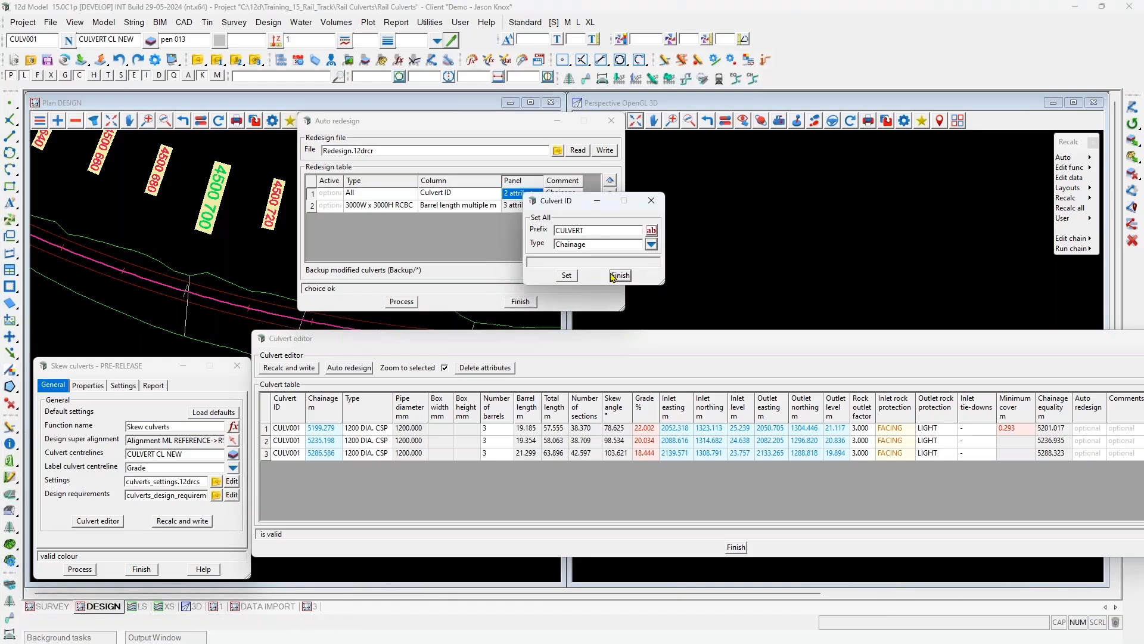
{"action": "left_click", "coordinate": [401, 301]}
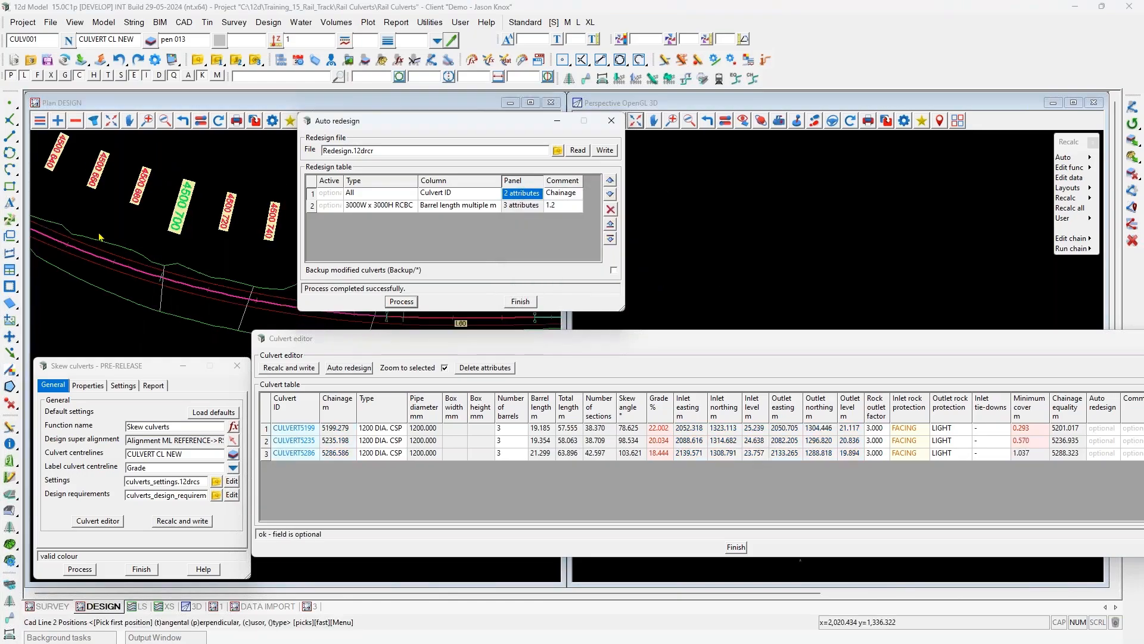
Step: Change the type of CULVERT5286 to 3000W x 3000H RCBC in the culvert table and write the recalculated values
{"action": "left_click", "coordinate": [308, 438]}
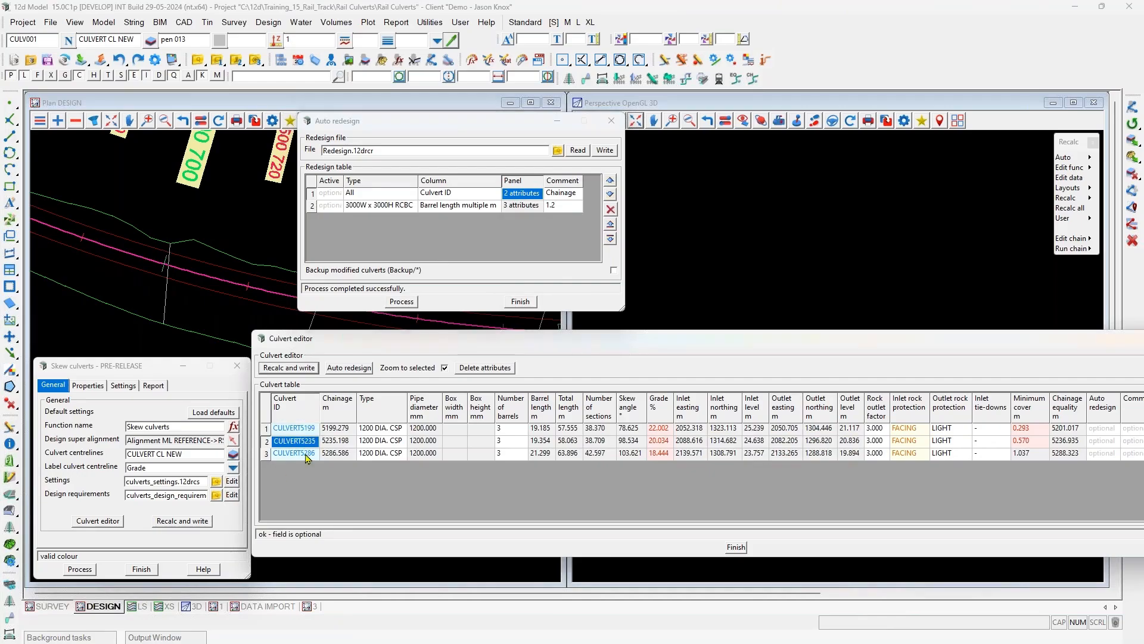
{"action": "left_click", "coordinate": [305, 429]}
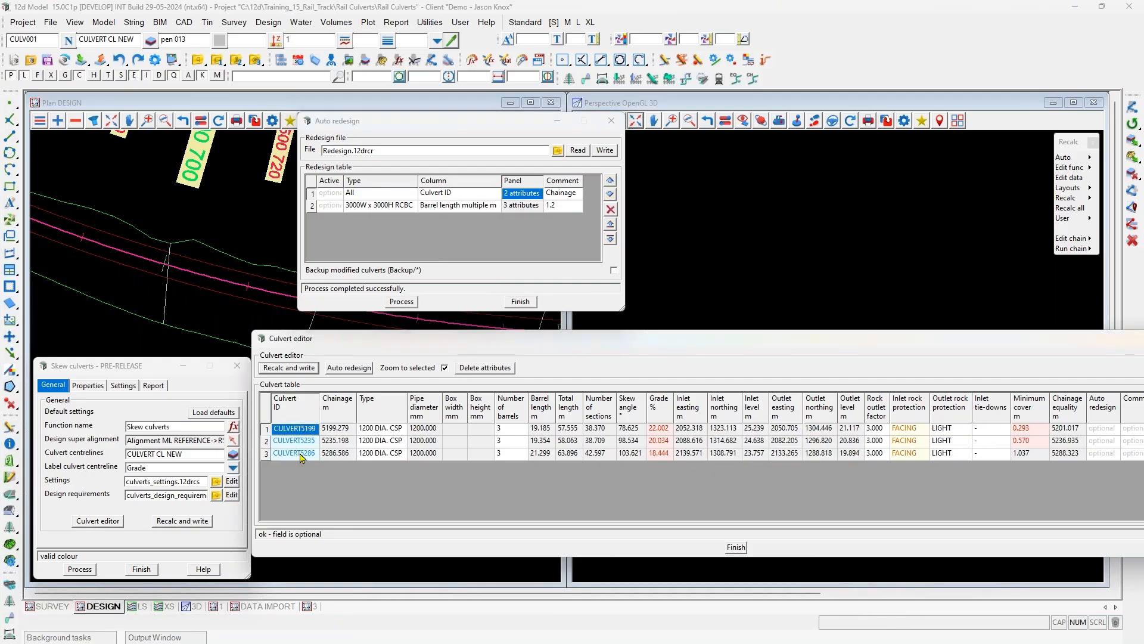
{"action": "left_click", "coordinate": [383, 453]}
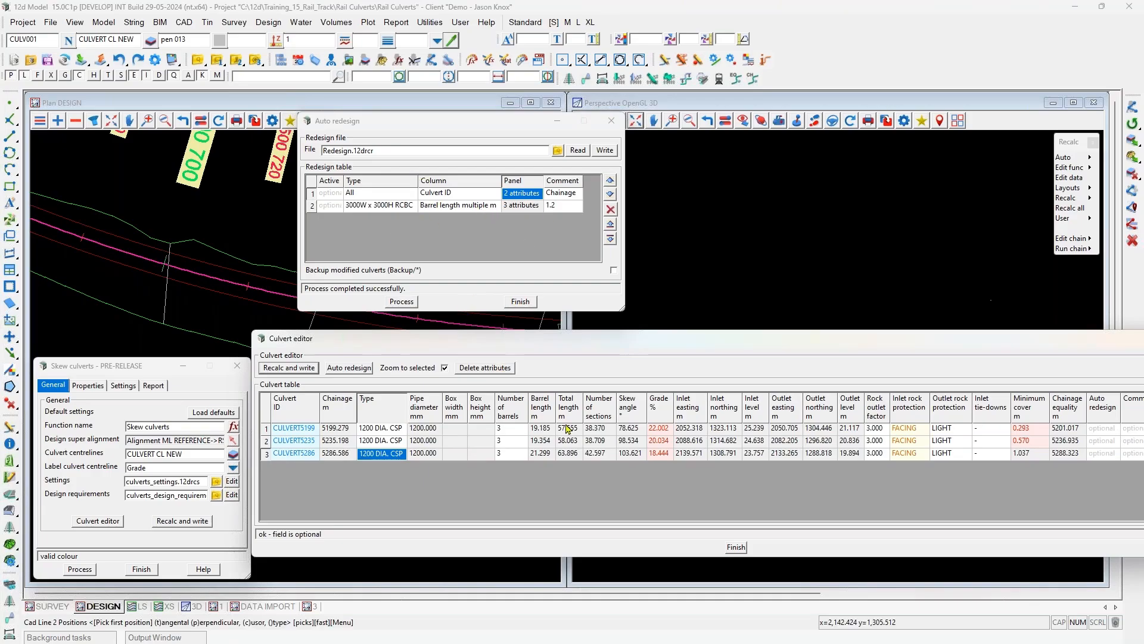
{"action": "left_click", "coordinate": [392, 209]}
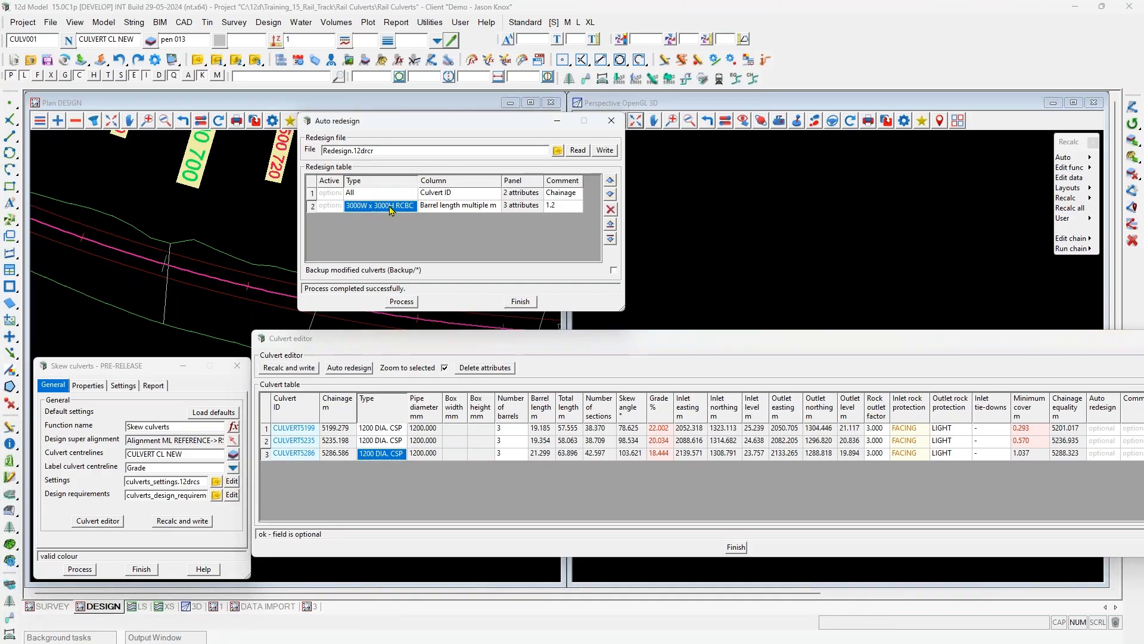
{"action": "left_click", "coordinate": [519, 301]}
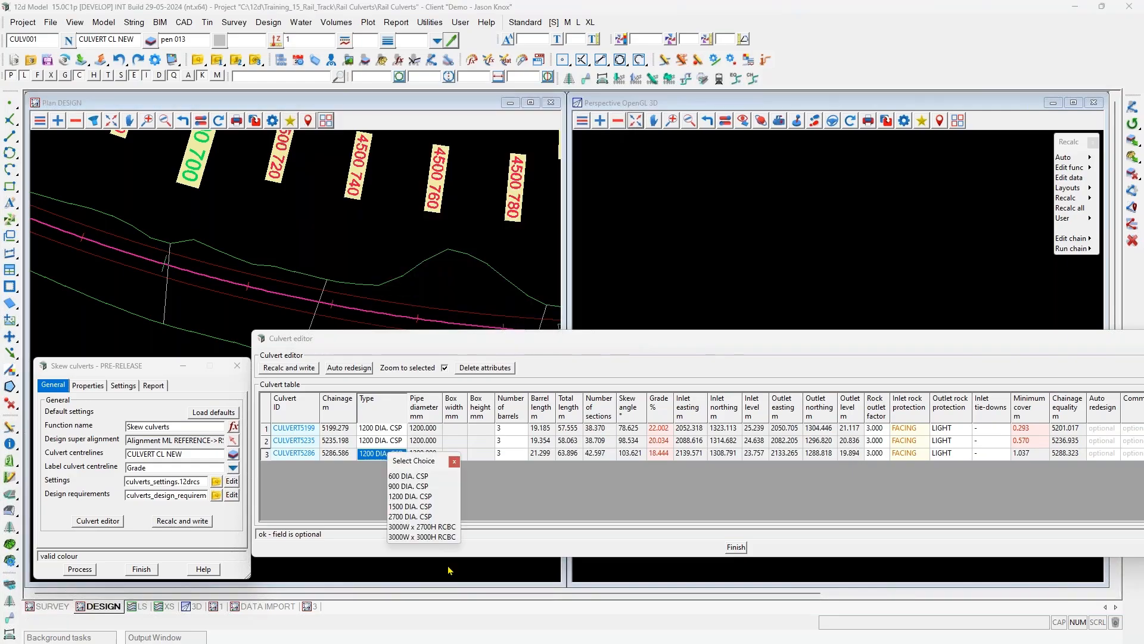
{"action": "left_click", "coordinate": [422, 536]}
{"action": "left_click_drag", "start_coordinate": [949, 339], "coordinate": [748, 311]}
{"action": "left_click", "coordinate": [89, 340]}
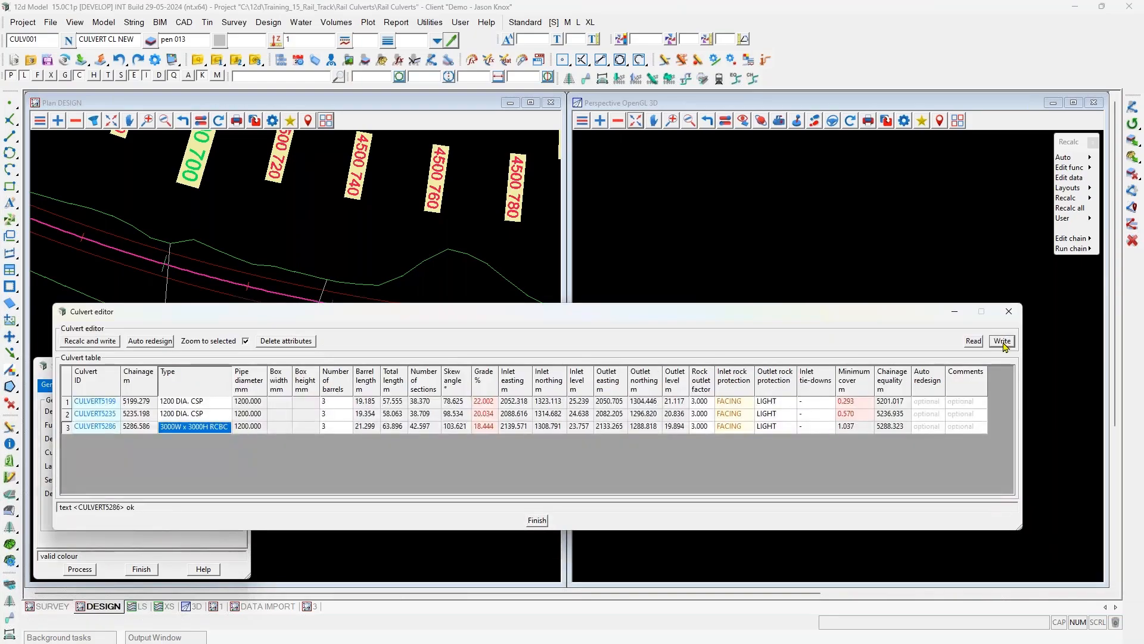
Step: Run Auto redesign to make the 3000W x 3000H RCBC barrel length a multiple of 1.2 m, and close it
{"action": "left_click", "coordinate": [151, 341]}
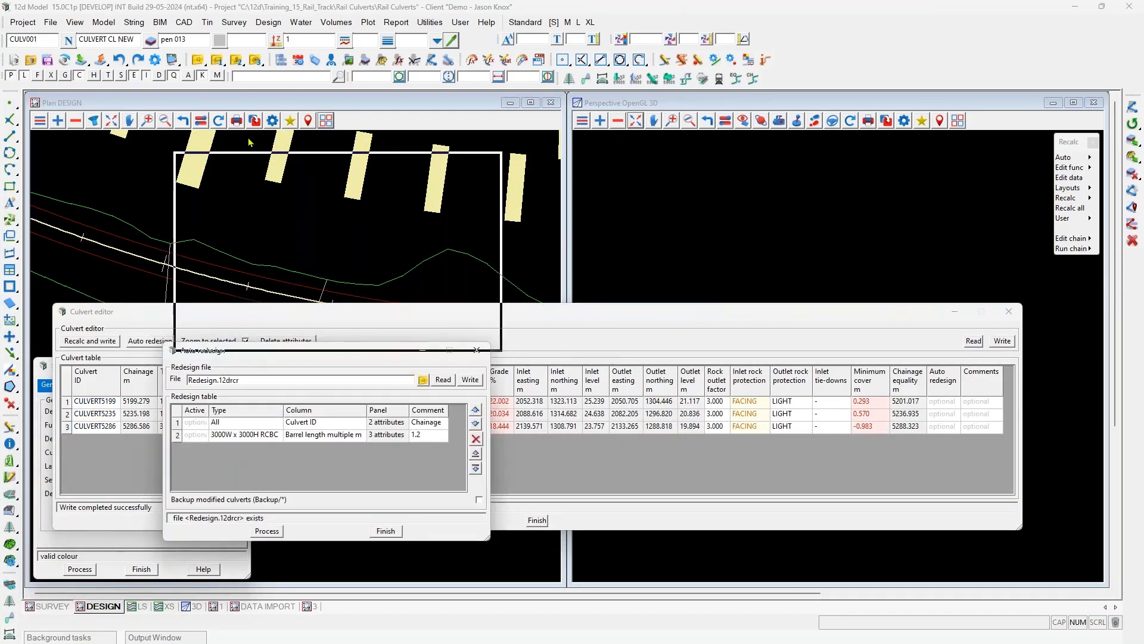
{"action": "left_click", "coordinate": [264, 296]}
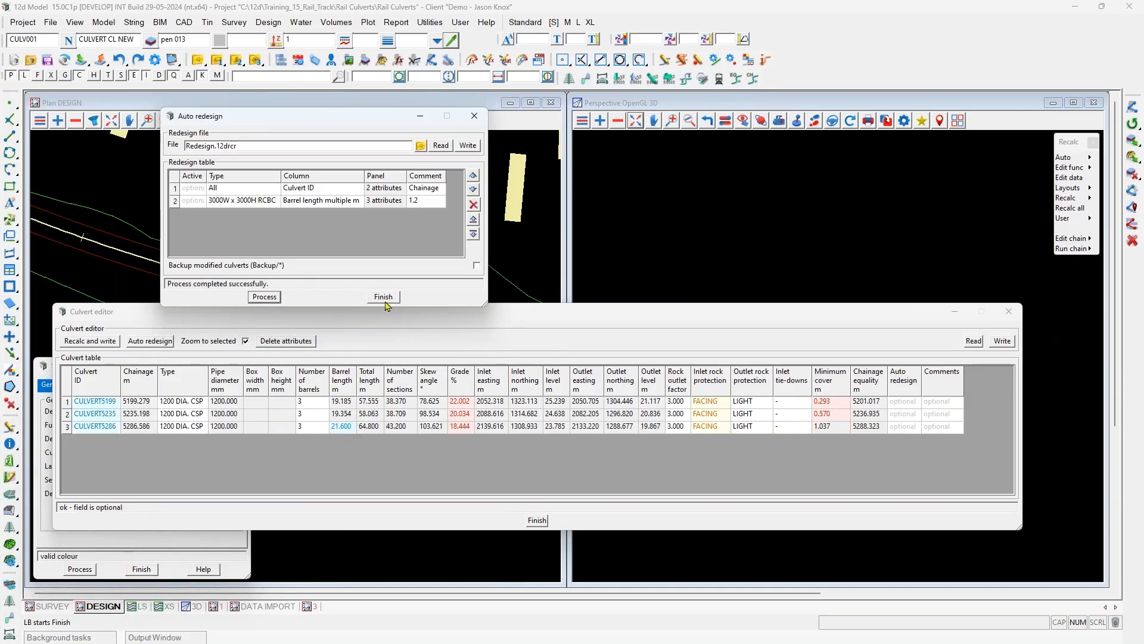
{"action": "left_click", "coordinate": [300, 201]}
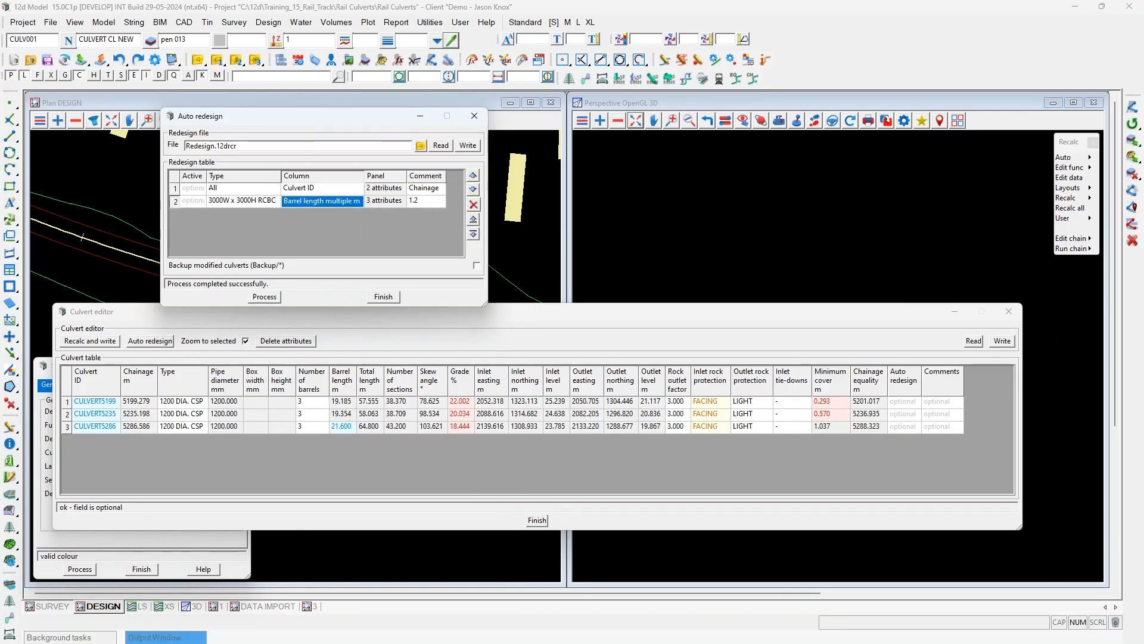
{"action": "left_click", "coordinate": [378, 301]}
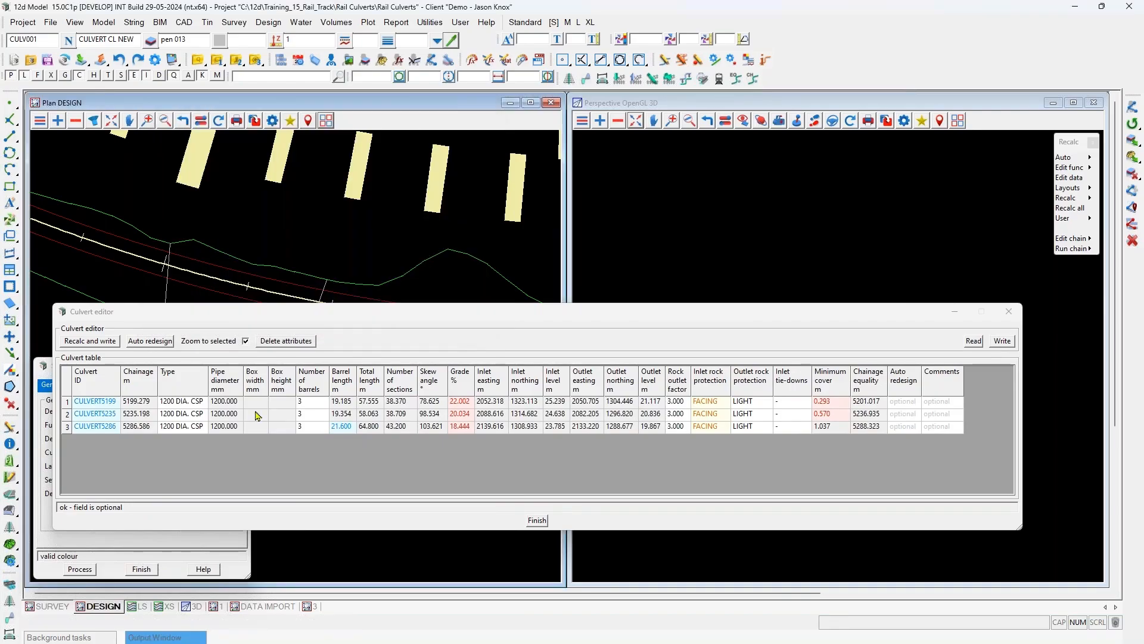
Step: Reapply the 3000W x 3000H RCBC type to CULVERT5286, write the culvert table, and close the culvert editor
{"action": "left_click", "coordinate": [179, 428]}
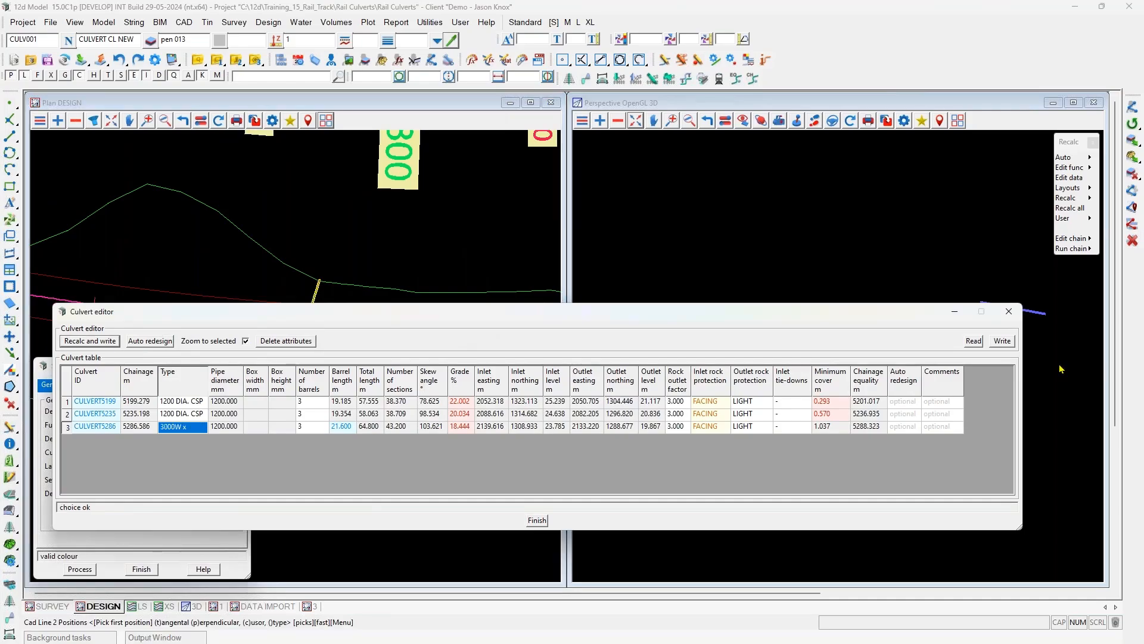
{"action": "left_click", "coordinate": [1005, 343]}
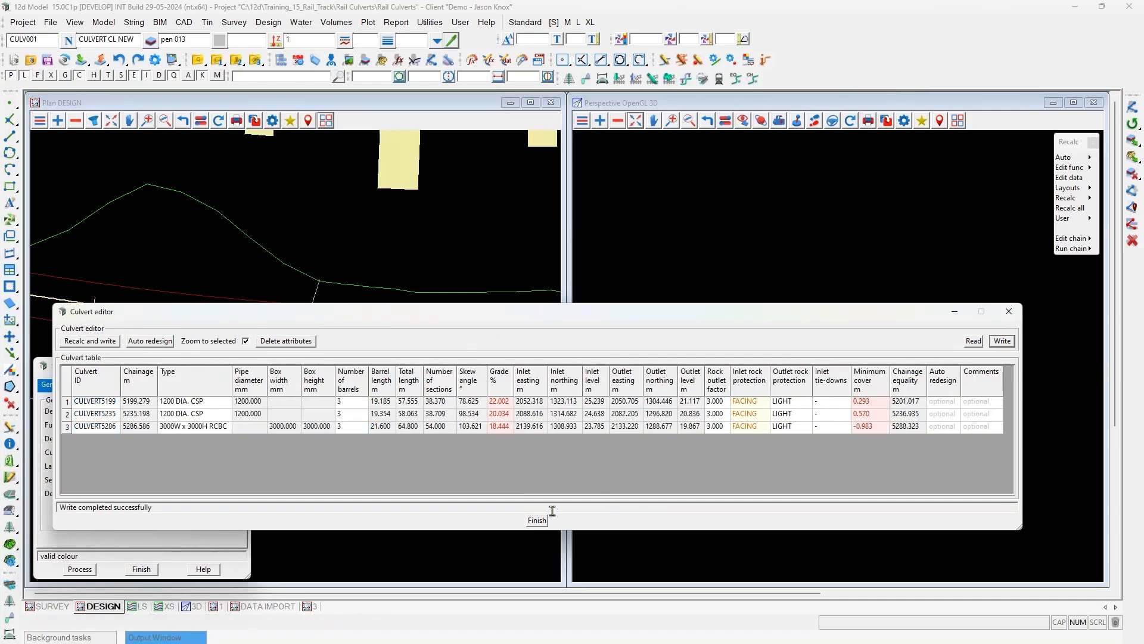
{"action": "left_click", "coordinate": [536, 520]}
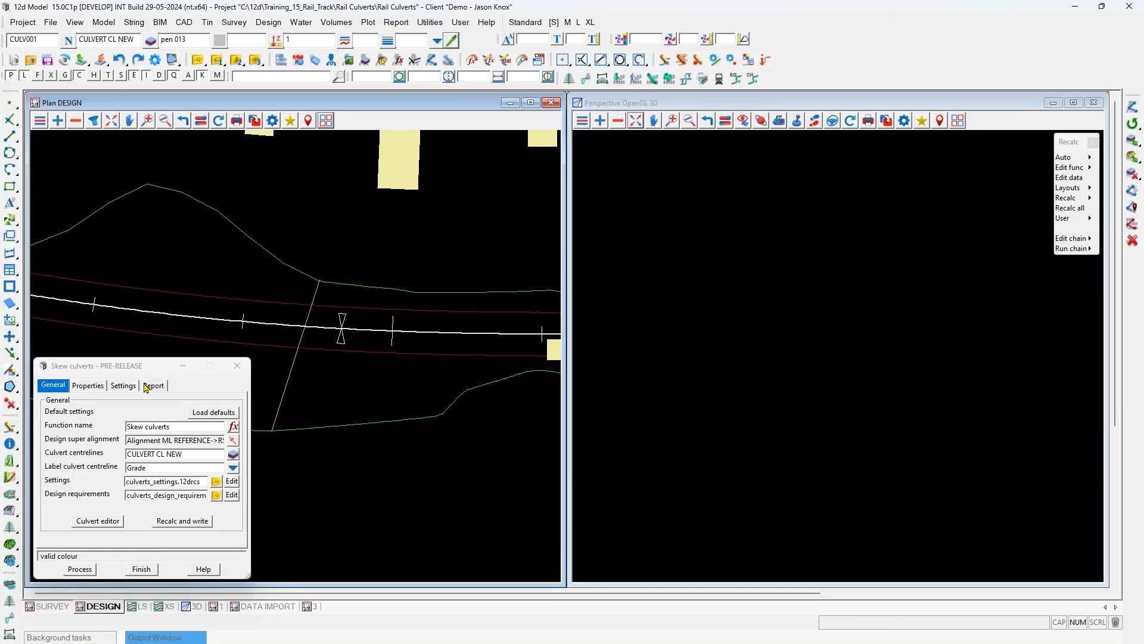
Step: Process the Skew culverts function to generate the three culverts from the CULVERT CL NEW centrelines
{"action": "scroll", "coordinate": [445, 222], "scroll_direction": "down", "scroll_amount": 5}
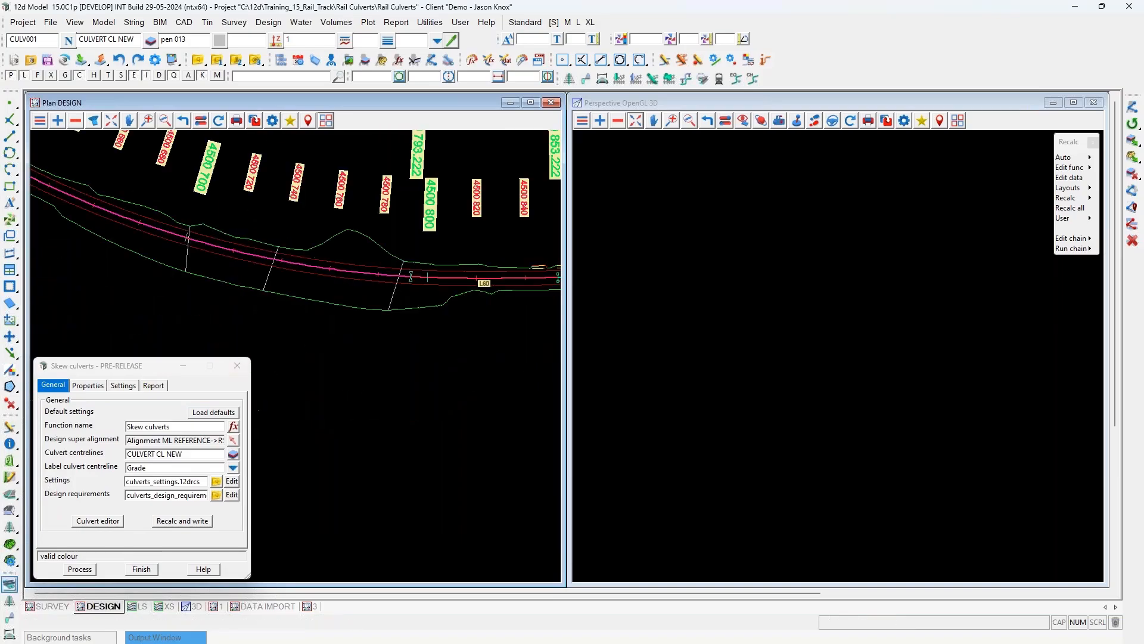
{"action": "left_click", "coordinate": [80, 568]}
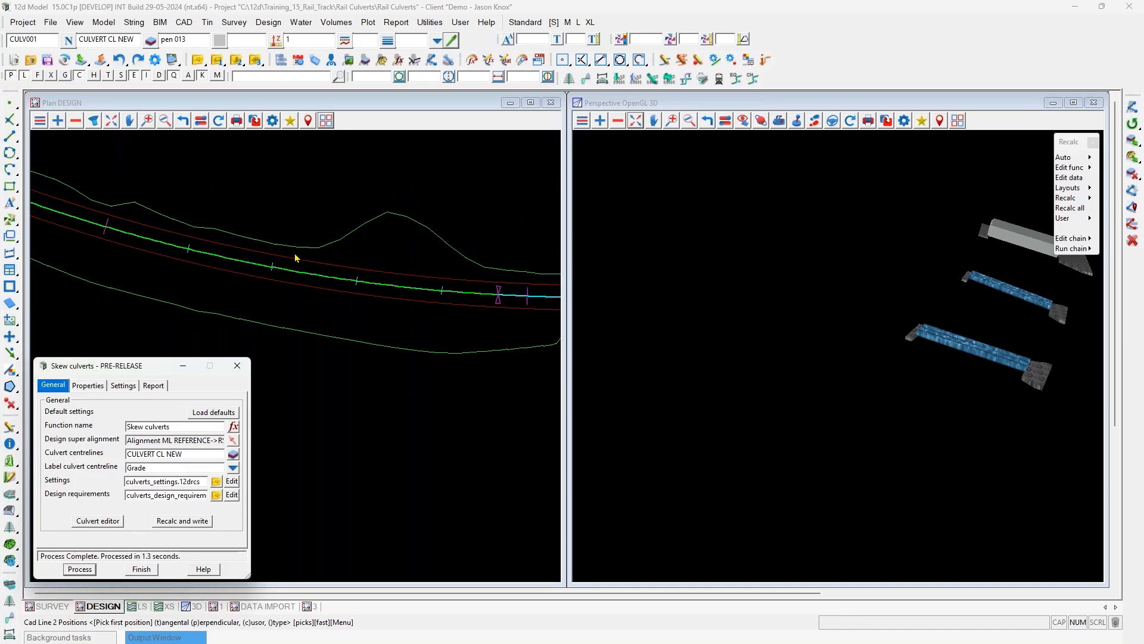
Step: Orbit the 3D view around the box culvert to examine its barrels and rock outlet protection up close
{"action": "left_click", "coordinate": [745, 287]}
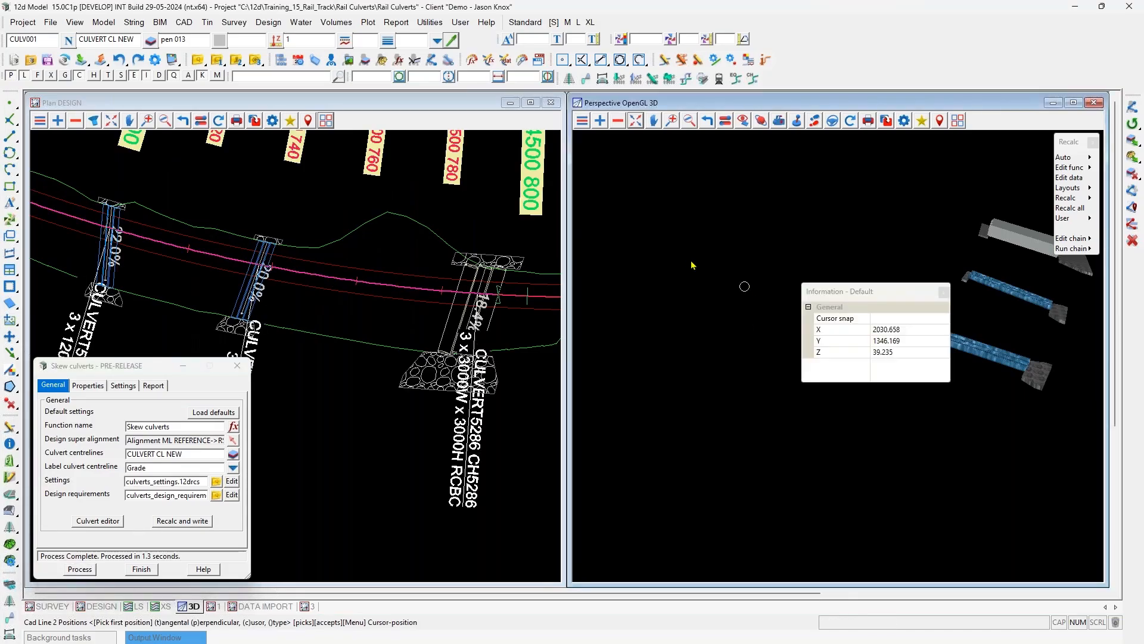
{"action": "scroll", "coordinate": [1007, 248], "scroll_direction": "up", "scroll_amount": 5}
{"action": "left_click", "coordinate": [762, 121]}
{"action": "left_click", "coordinate": [921, 290]}
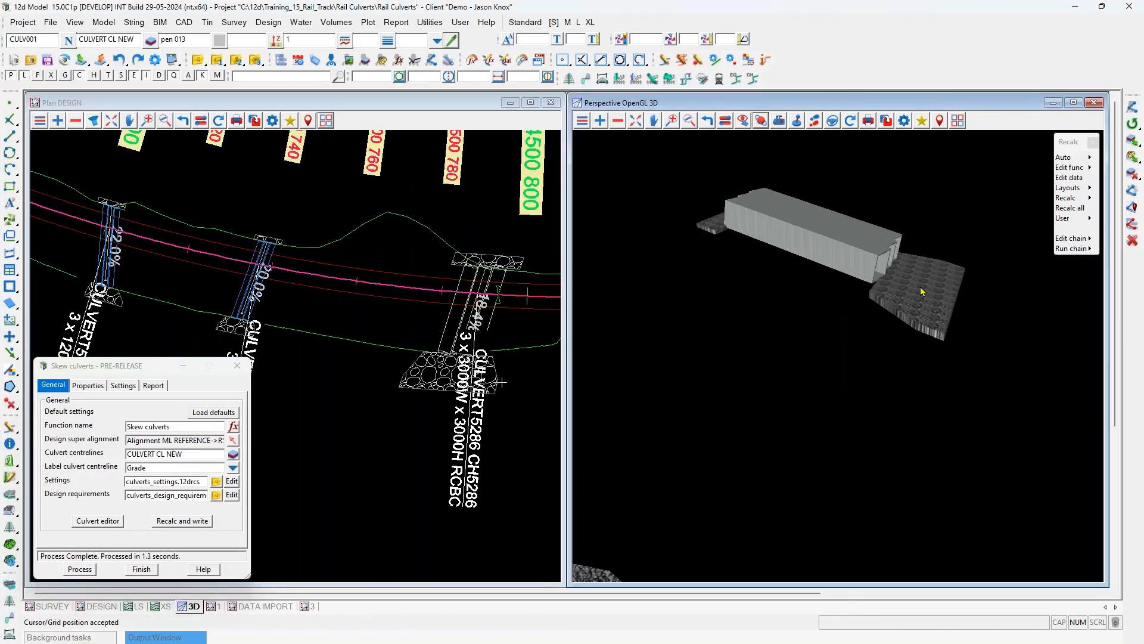
{"action": "left_click_drag", "start_coordinate": [922, 292], "coordinate": [1009, 281]}
{"action": "scroll", "coordinate": [942, 278], "scroll_direction": "up", "scroll_amount": 5}
{"action": "left_click_drag", "start_coordinate": [863, 309], "coordinate": [775, 334]}
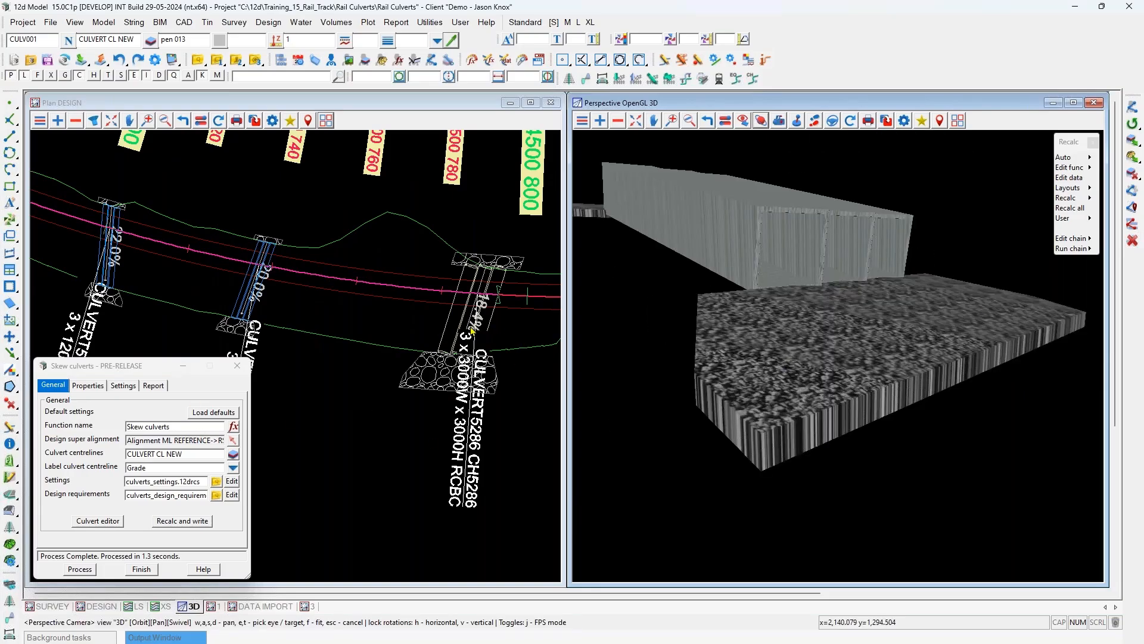
Step: Examine the culvert labels and rock protection in plan, and check the report settings of the Skew culverts dialog
{"action": "scroll", "coordinate": [472, 330], "scroll_direction": "down", "scroll_amount": 2}
{"action": "scroll", "coordinate": [474, 410], "scroll_direction": "up", "scroll_amount": 4}
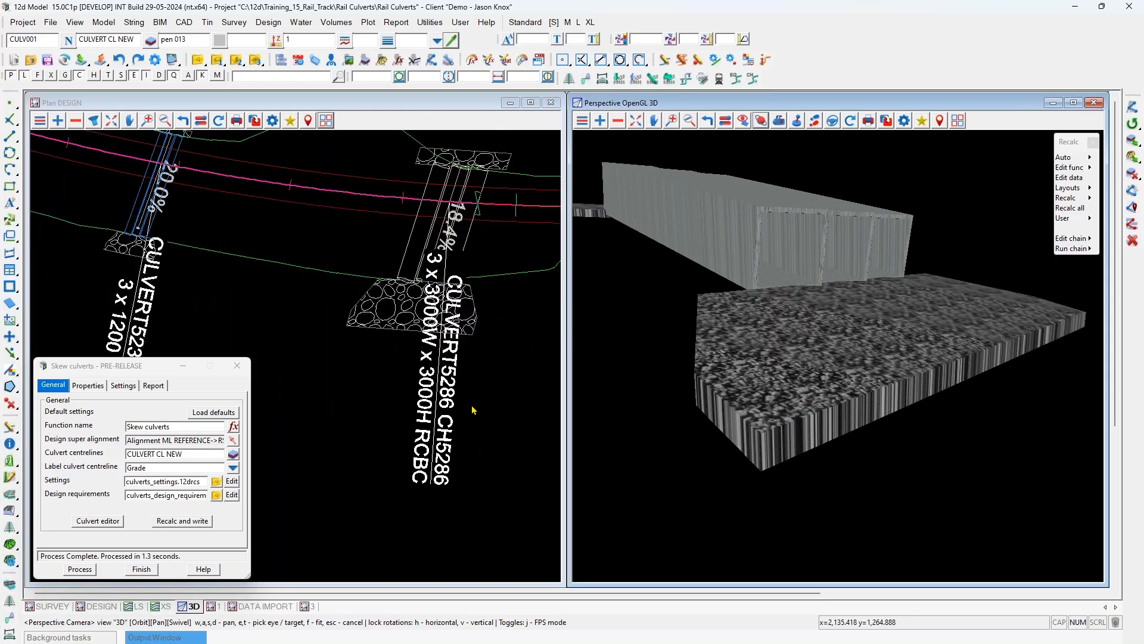
{"action": "scroll", "coordinate": [474, 410], "scroll_direction": "down", "scroll_amount": 4}
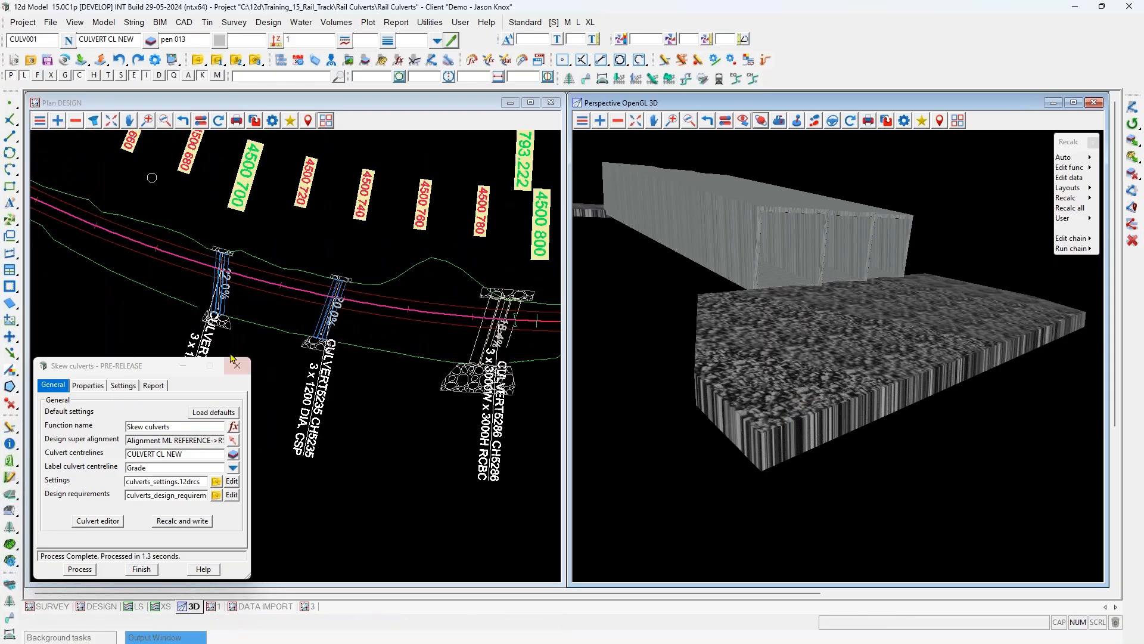
{"action": "left_click", "coordinate": [153, 385]}
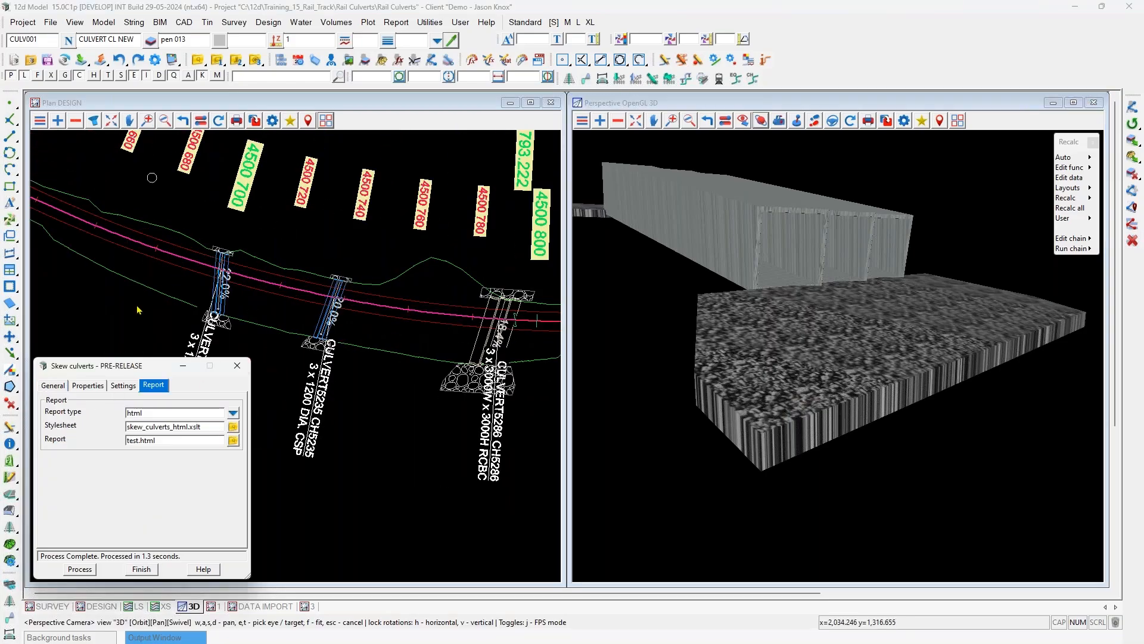
{"action": "left_click", "coordinate": [53, 385]}
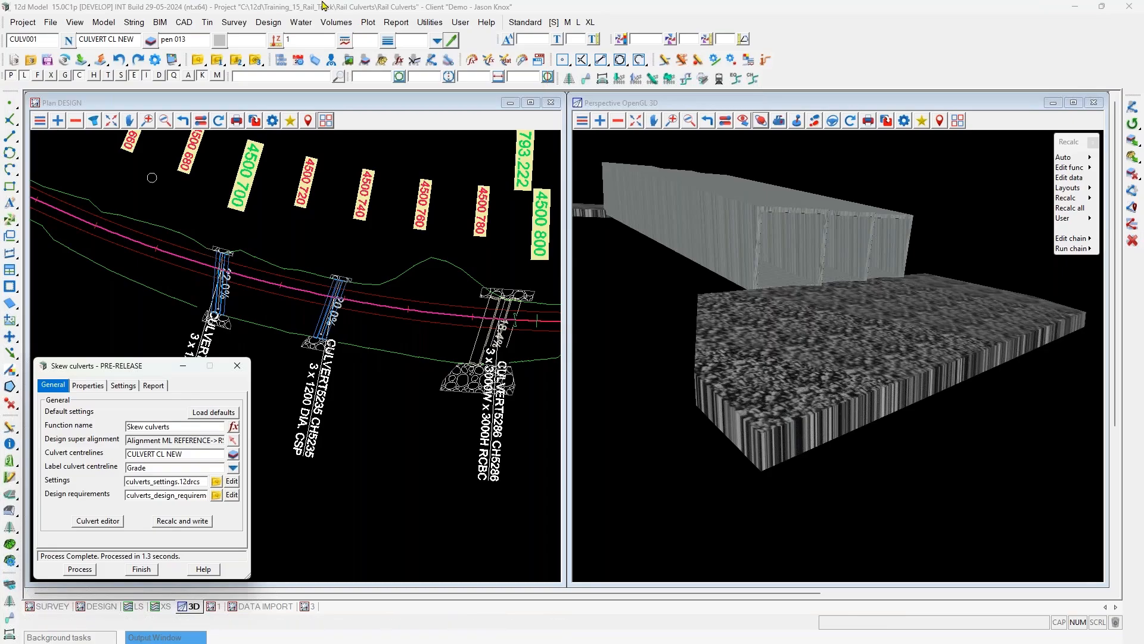